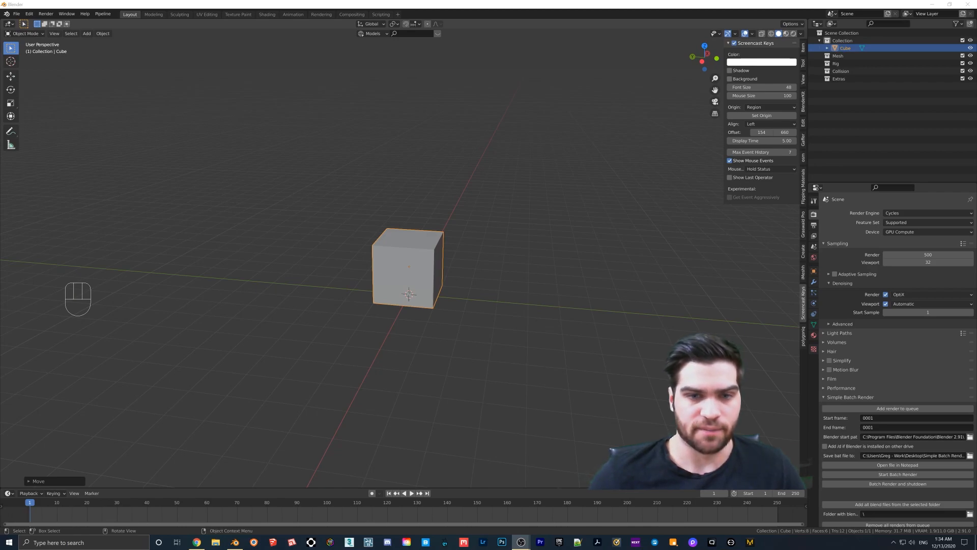
Step: Try moving the cube freely in the viewport without constraining it to an axis
{"action": "middle_click_drag", "start_coordinate": [212, 284], "coordinate": [404, 294]}
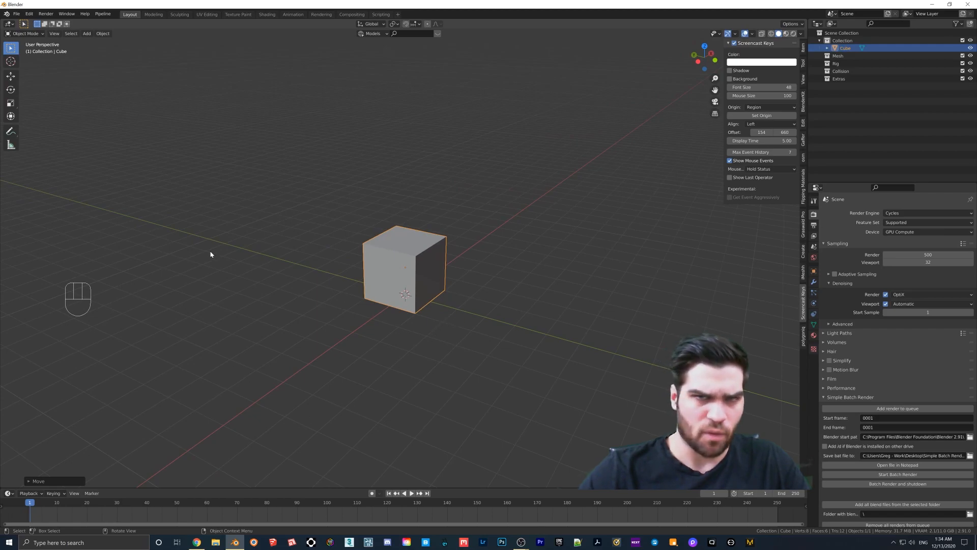
{"action": "middle_click_drag", "start_coordinate": [52, 321], "coordinate": [108, 292]}
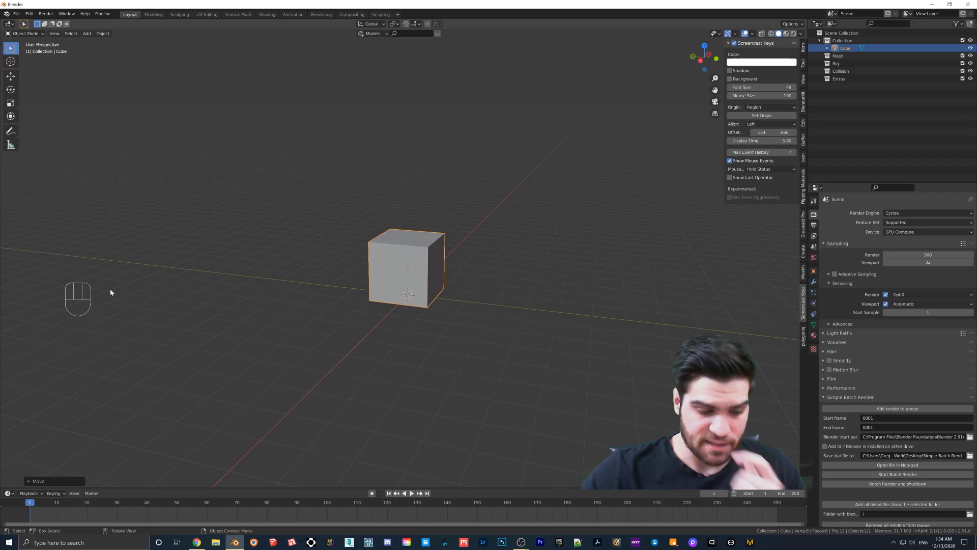
{"action": "key", "text": "g"}
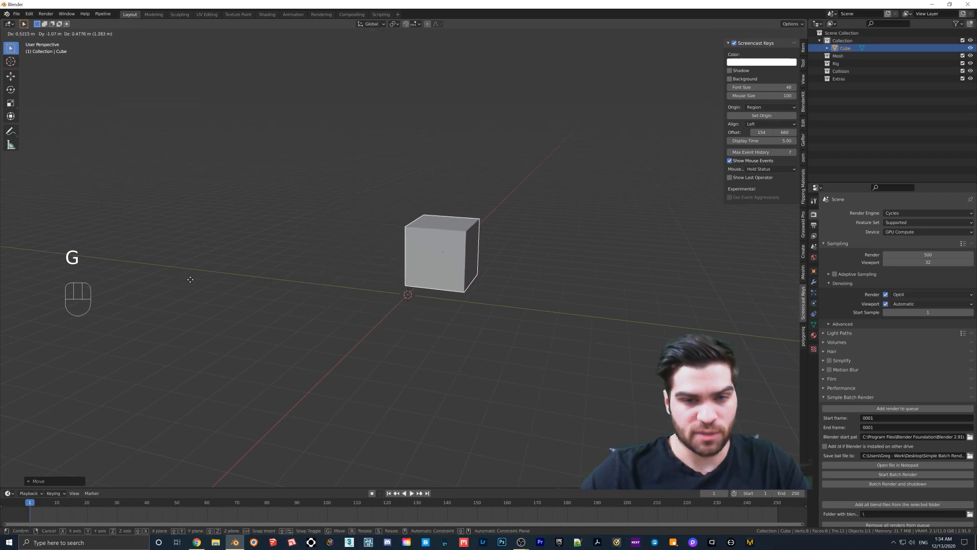
{"action": "right_click", "coordinate": [190, 279]}
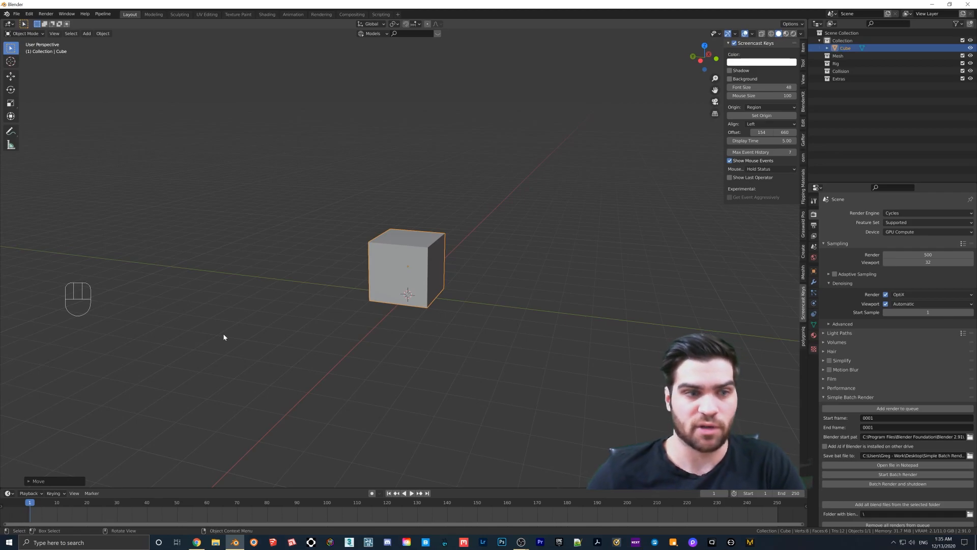
Step: Try moving the cube constrained to the global X, Y and Z axes in turn
{"action": "middle_click_drag", "start_coordinate": [331, 301], "coordinate": [420, 286]}
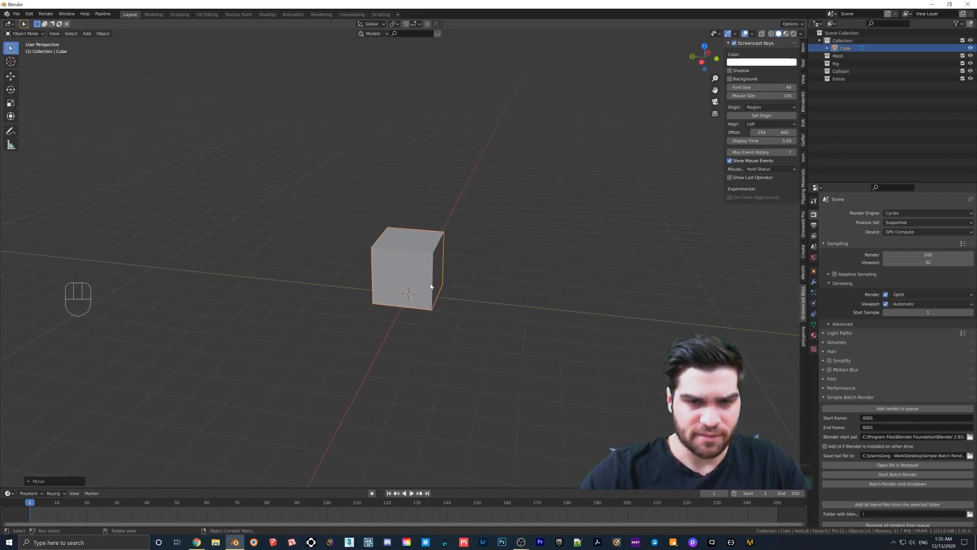
{"action": "left_click", "coordinate": [425, 279]}
{"action": "key", "text": "g"}
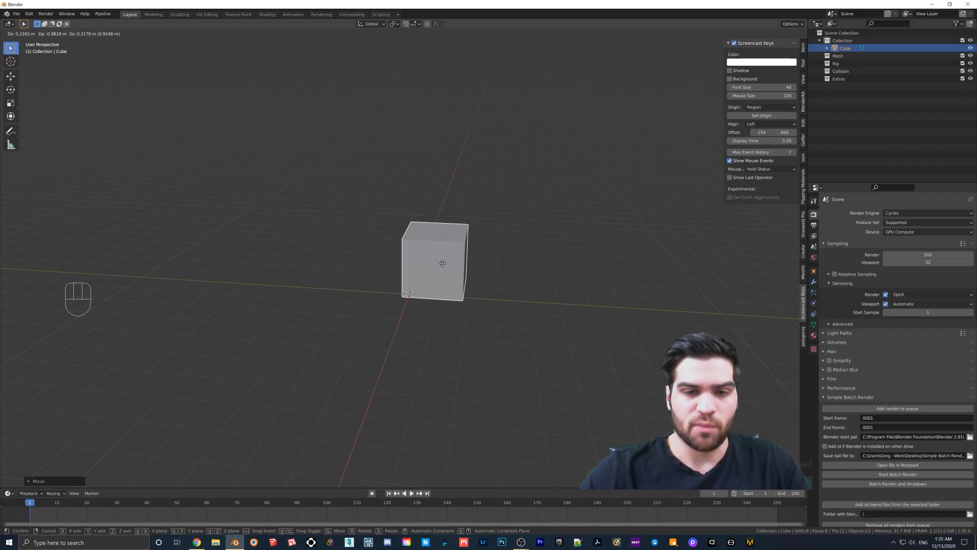
{"action": "key", "text": "x"}
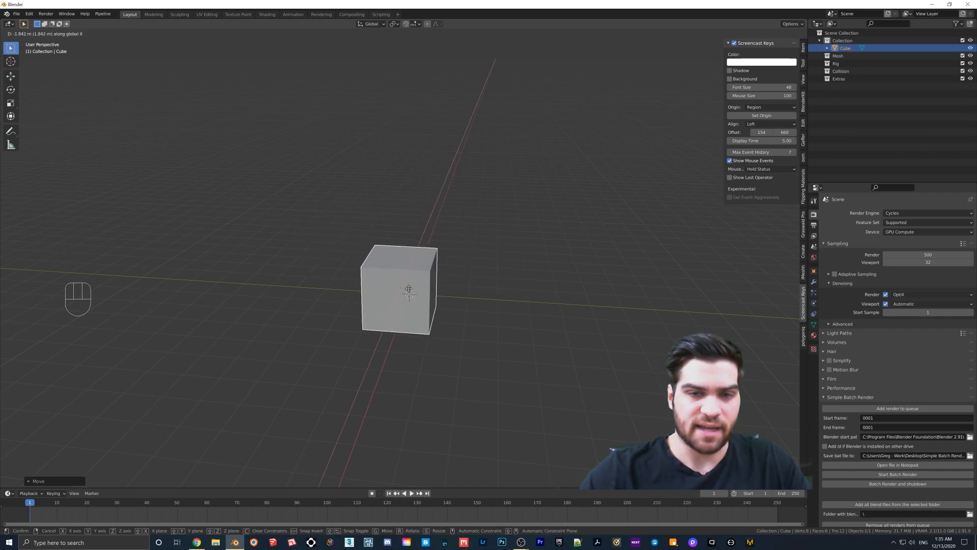
{"action": "key", "text": "y"}
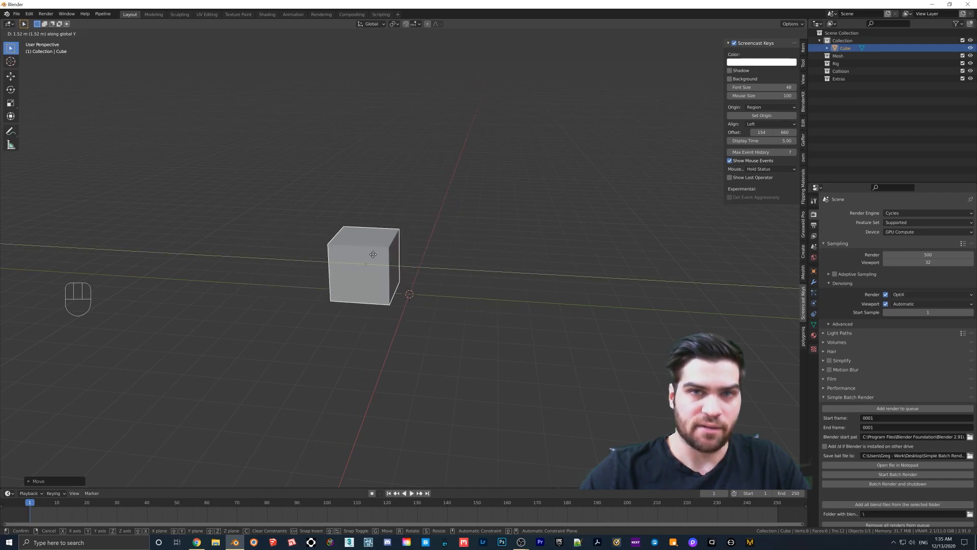
{"action": "key", "text": "z"}
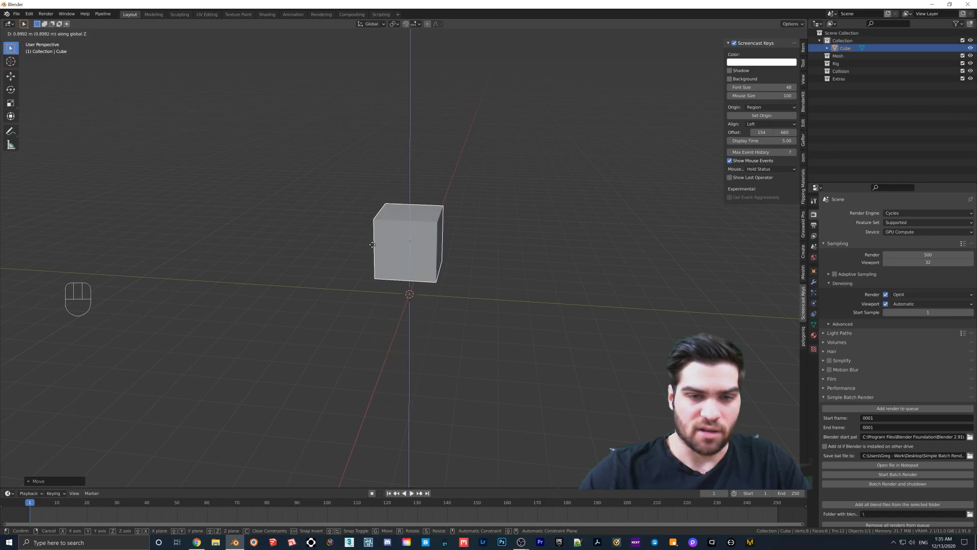
{"action": "key", "text": "Escape"}
Step: Try rotating the cube freely and around the global X, Y and Z axes in turn
{"action": "middle_click_drag", "start_coordinate": [422, 272], "coordinate": [425, 270]}
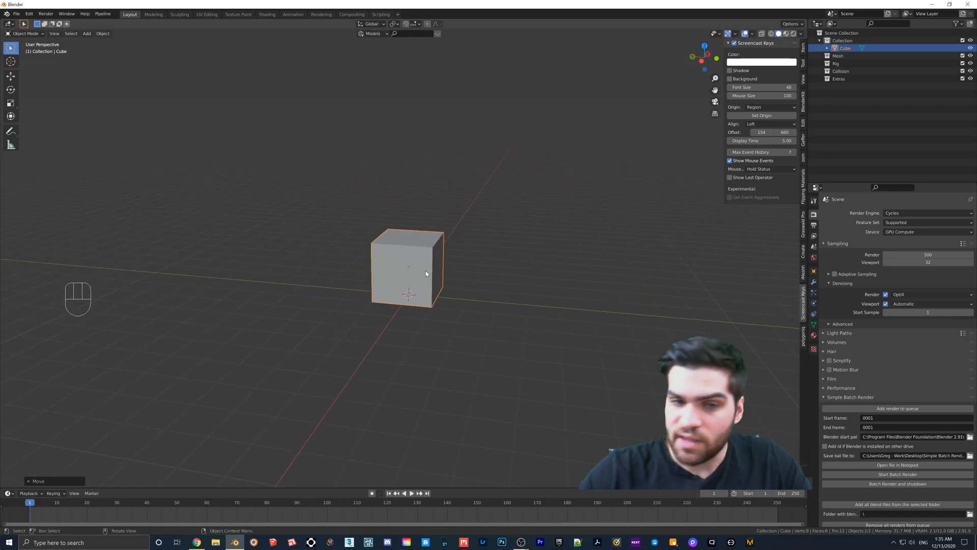
{"action": "key", "text": "r"}
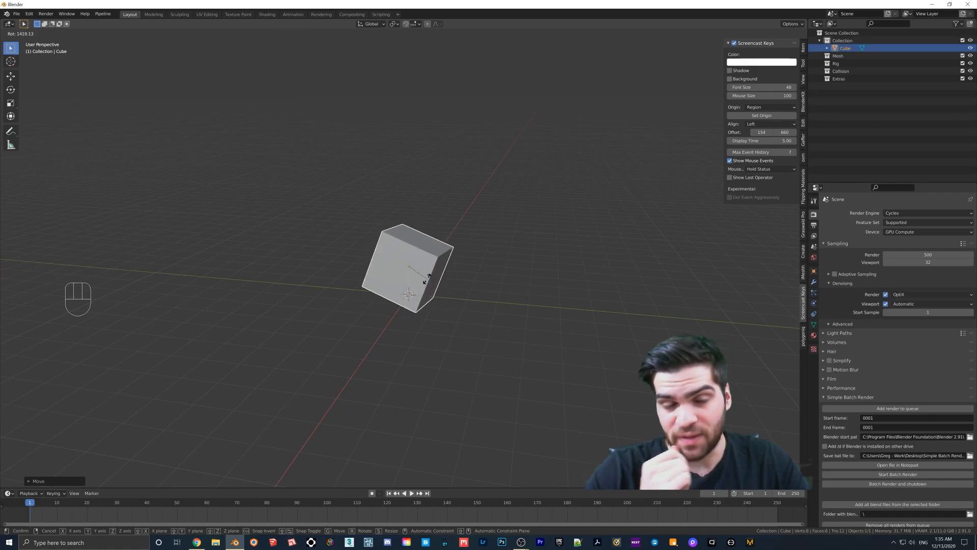
{"action": "right_click", "coordinate": [581, 209]}
{"action": "key", "text": "r"}
{"action": "key", "text": "x"}
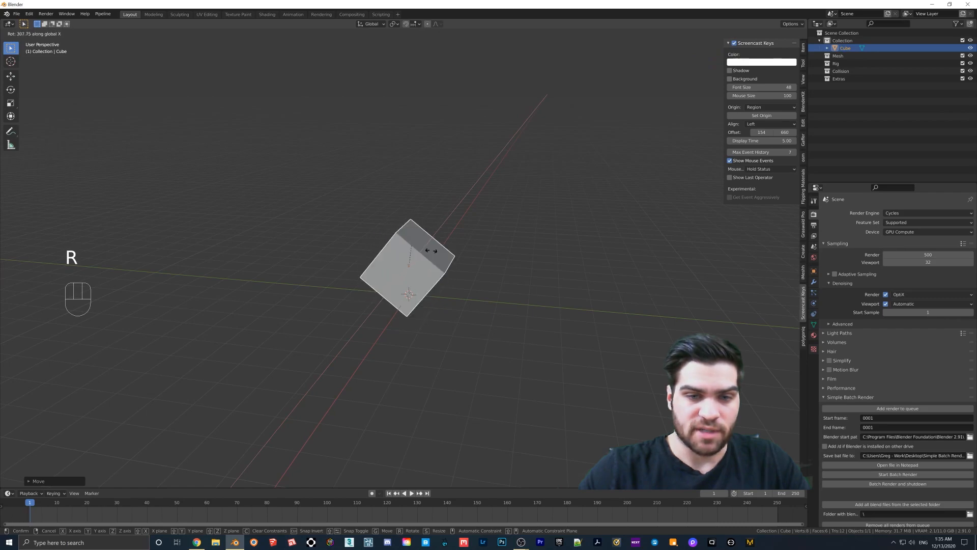
{"action": "key", "text": "y"}
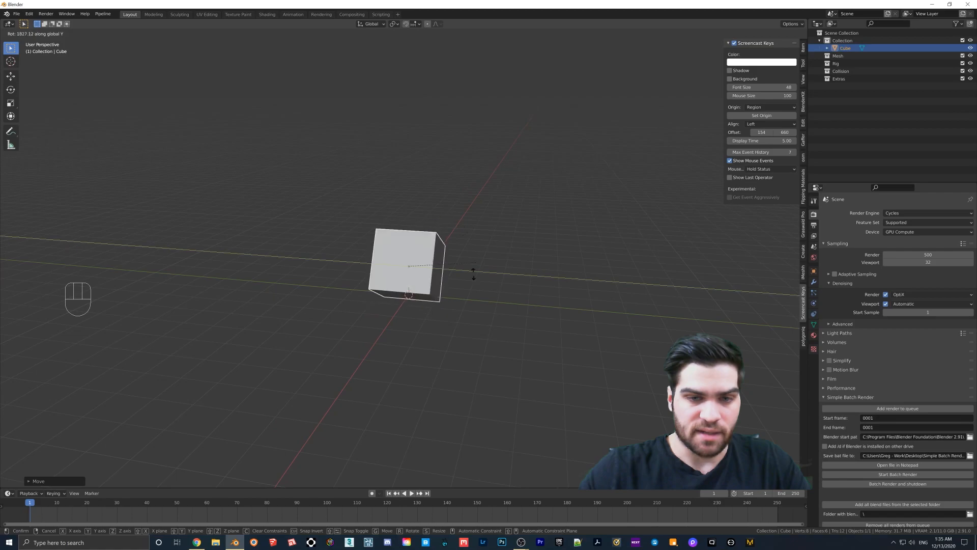
{"action": "key", "text": "z"}
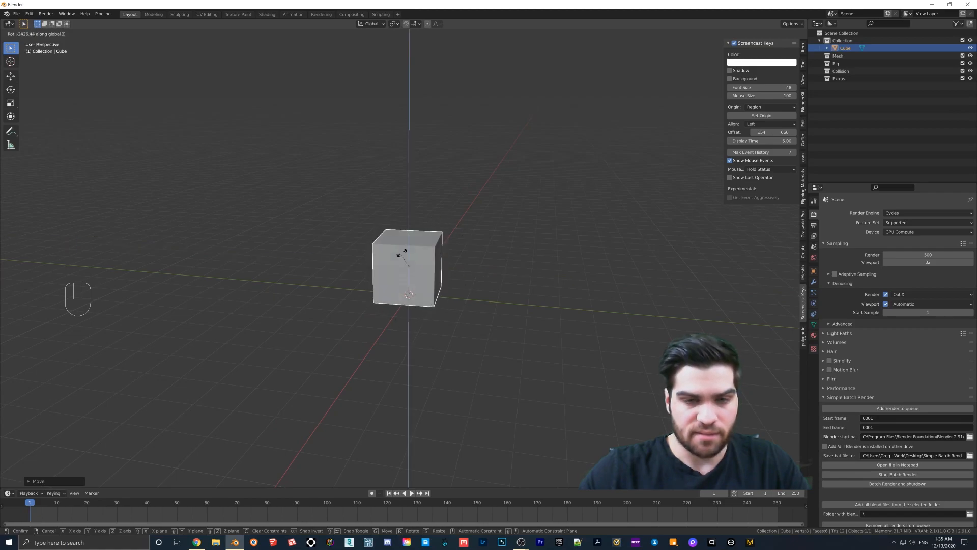
{"action": "left_click", "coordinate": [391, 293]}
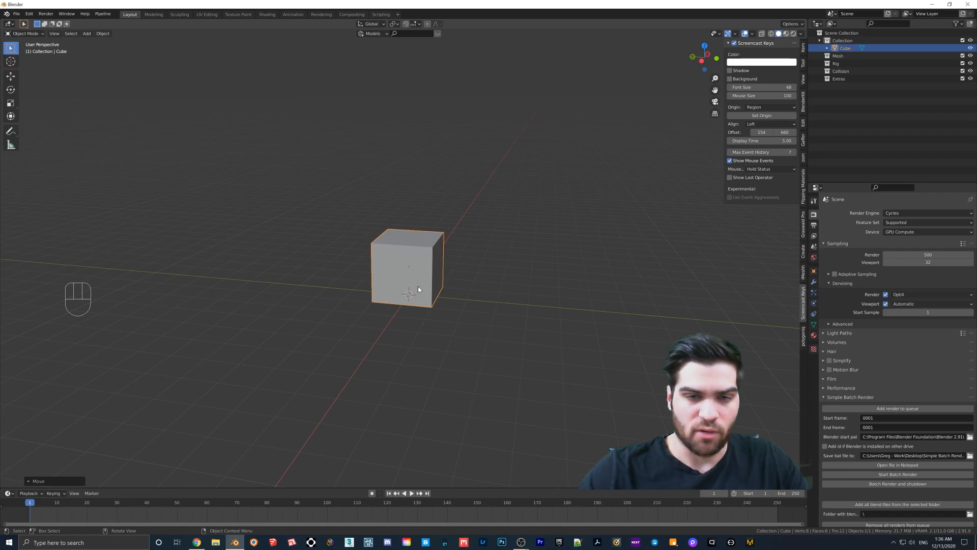
Step: Try scaling the cube uniformly and along the global X and Z axes
{"action": "key", "text": "s"}
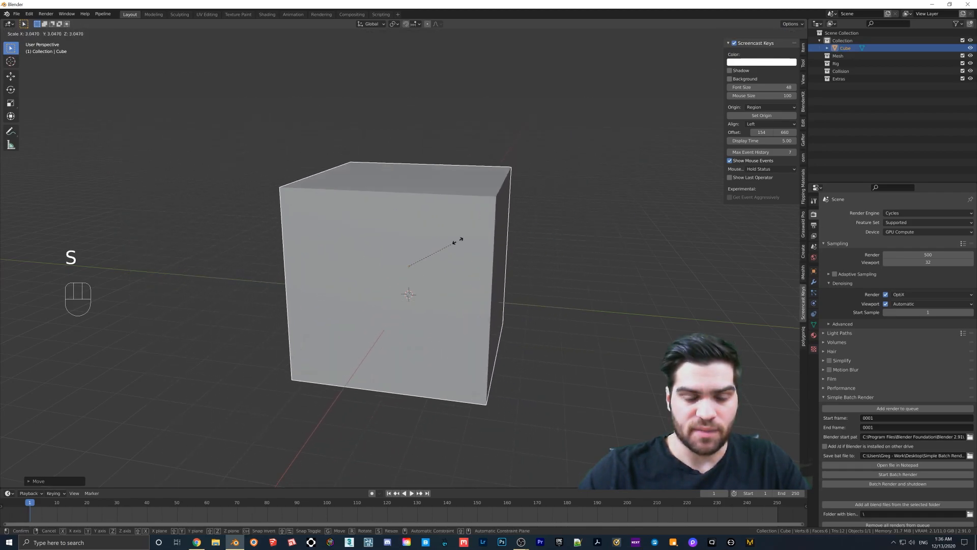
{"action": "right_click", "coordinate": [457, 237]}
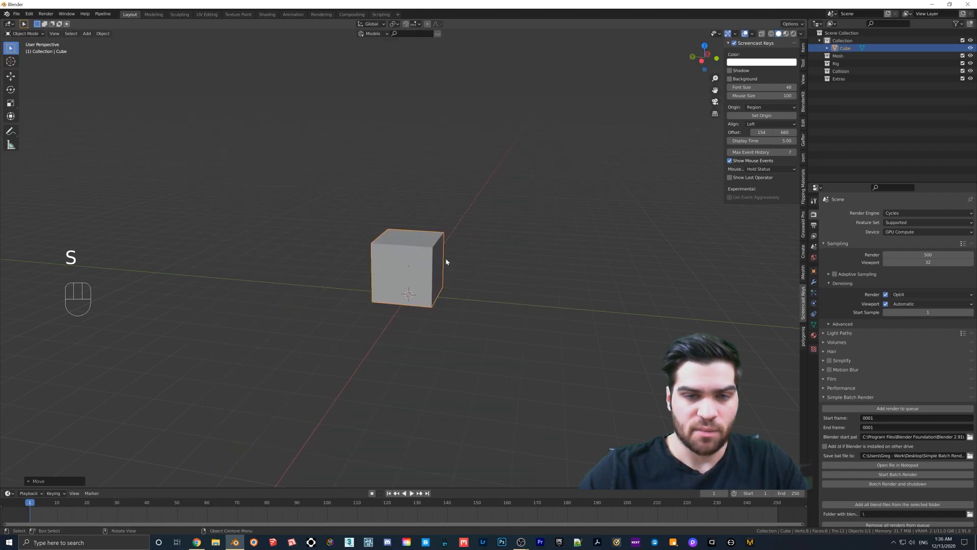
{"action": "key", "text": "s"}
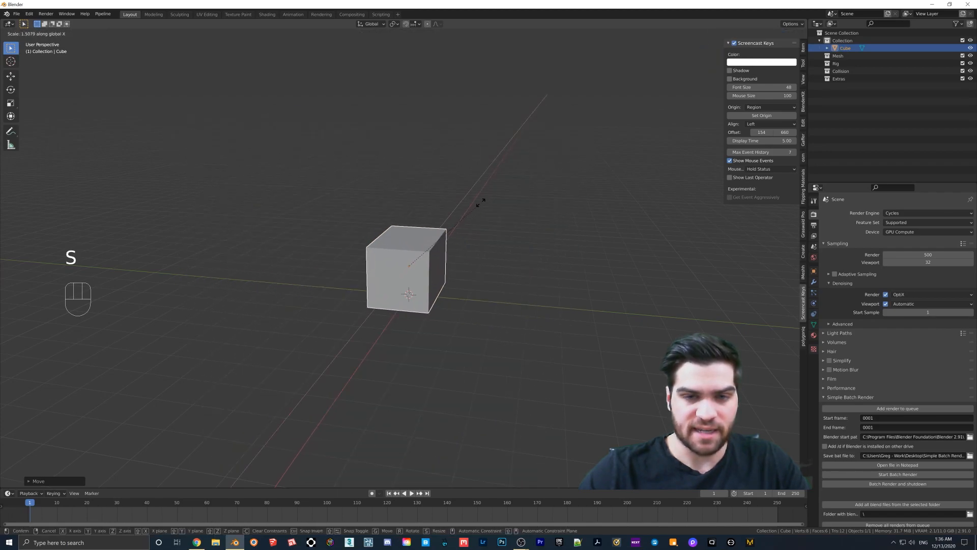
{"action": "right_click", "coordinate": [453, 241]}
{"action": "key", "text": "s"}
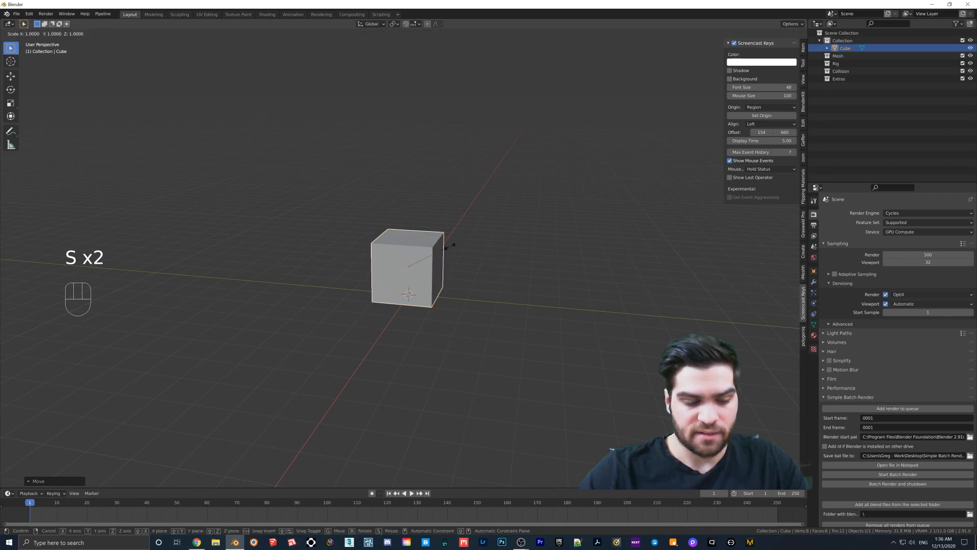
{"action": "right_click", "coordinate": [474, 230]}
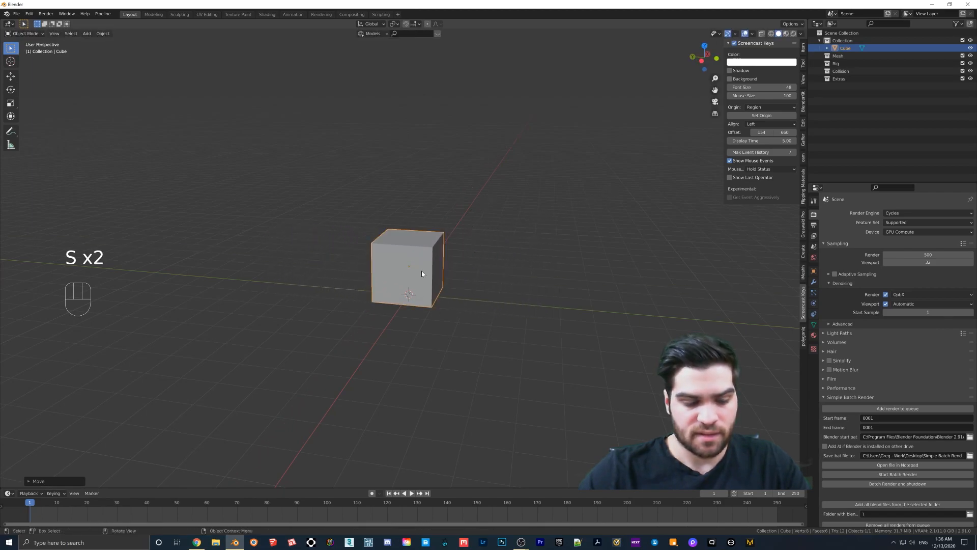
{"action": "key", "text": "s"}
{"action": "key", "text": "z"}
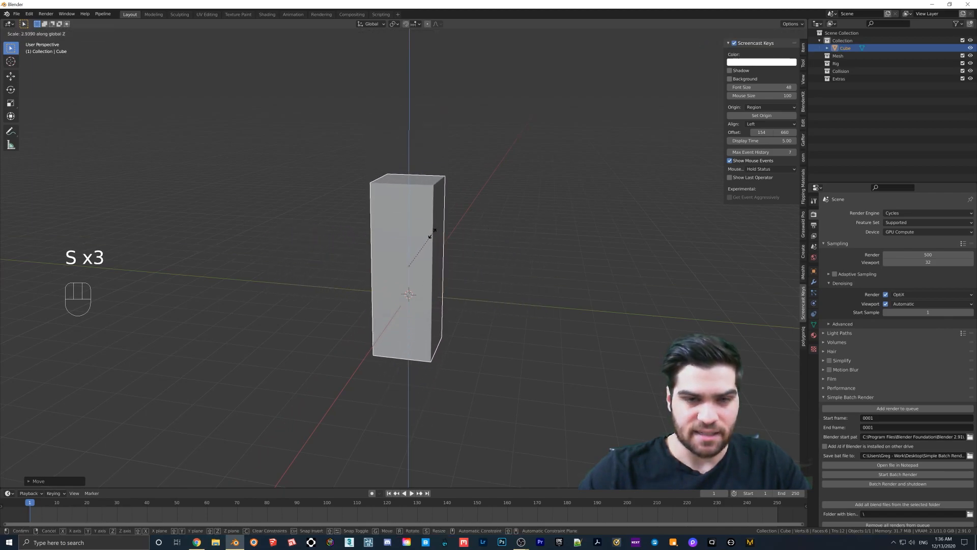
{"action": "right_click", "coordinate": [448, 270]}
{"action": "middle_click_drag", "start_coordinate": [449, 272], "coordinate": [428, 289]}
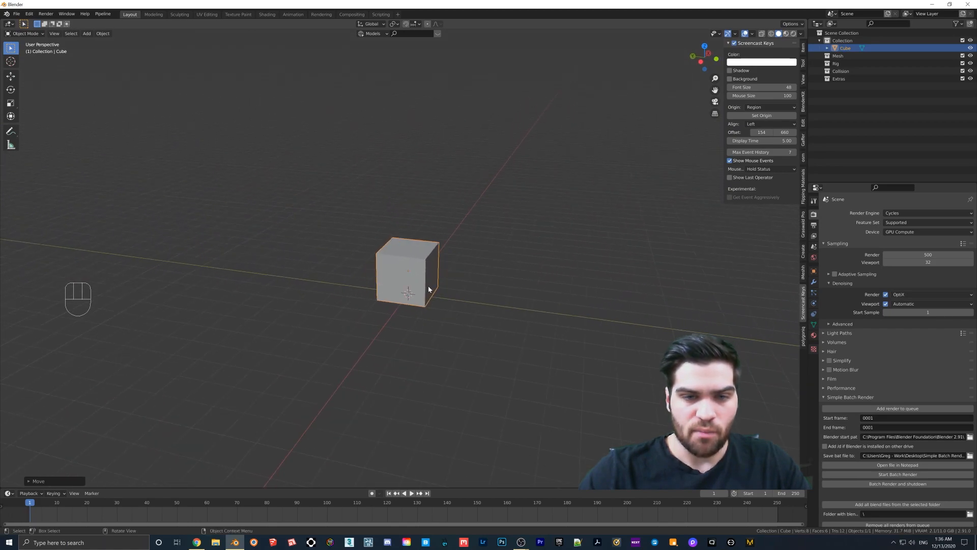
{"action": "scroll", "coordinate": [428, 289], "scroll_direction": "down", "scroll_amount": 1}
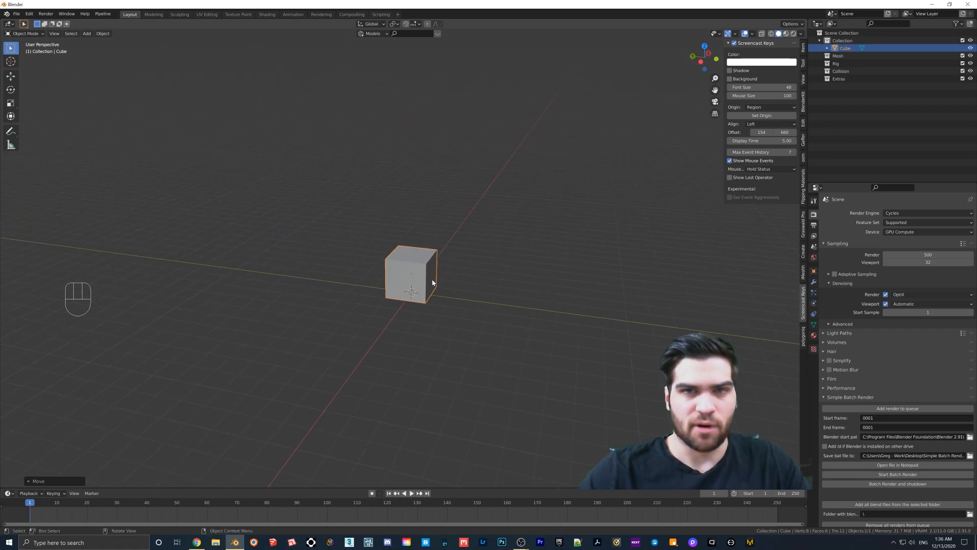
{"action": "scroll", "coordinate": [422, 294], "scroll_direction": "up", "scroll_amount": 2}
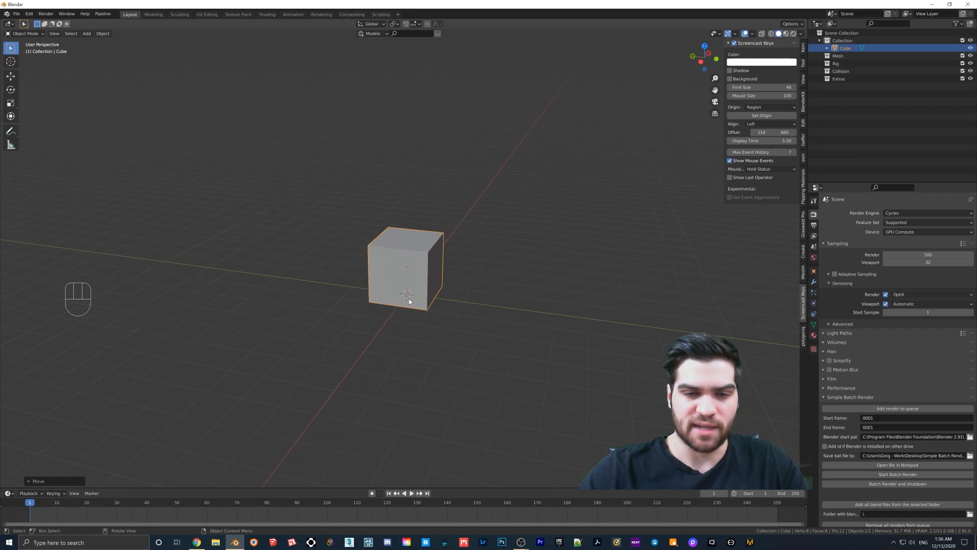
{"action": "scroll", "coordinate": [409, 301], "scroll_direction": "up", "scroll_amount": 3}
{"action": "scroll", "coordinate": [410, 293], "scroll_direction": "down", "scroll_amount": 5}
{"action": "scroll", "coordinate": [411, 294], "scroll_direction": "down", "scroll_amount": 1}
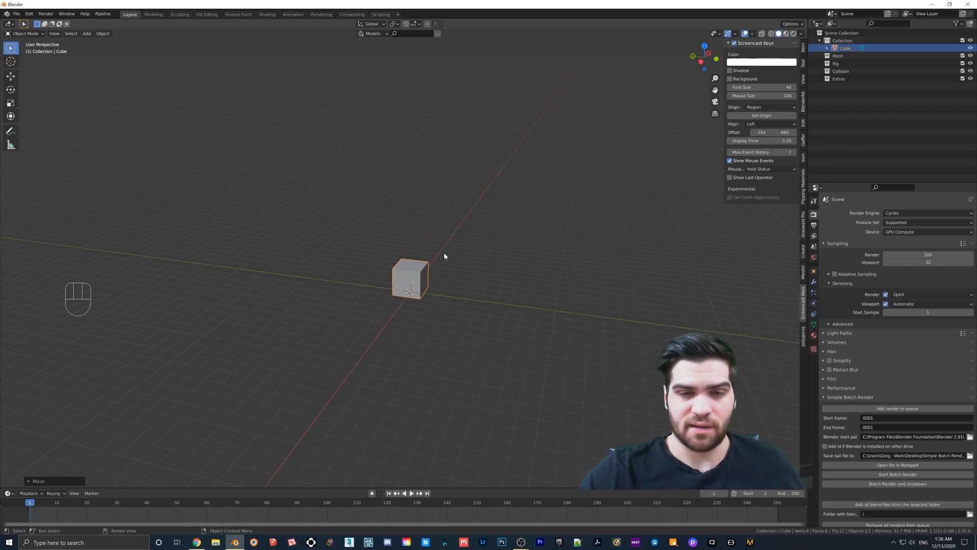
{"action": "middle_click_drag", "start_coordinate": [458, 251], "coordinate": [418, 273]}
Step: Set the Cycles render device to OptiX and the undo steps to 256 in the system preferences
{"action": "left_click", "coordinate": [30, 14]}
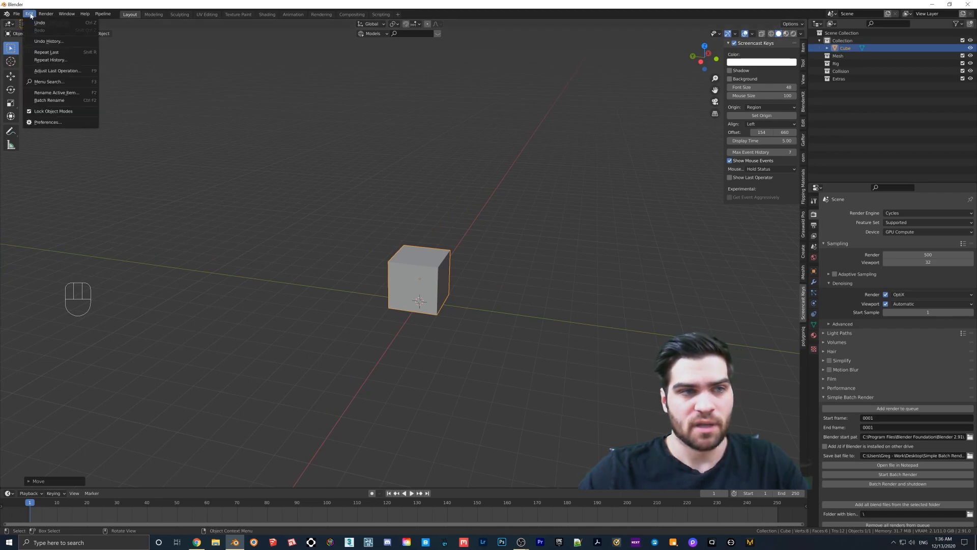
{"action": "left_click", "coordinate": [47, 122]}
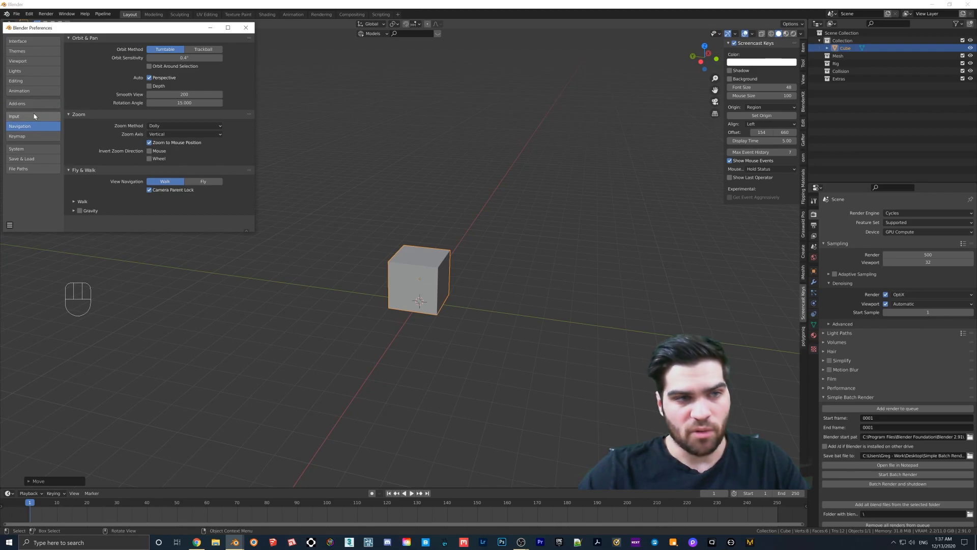
{"action": "left_click", "coordinate": [30, 151]}
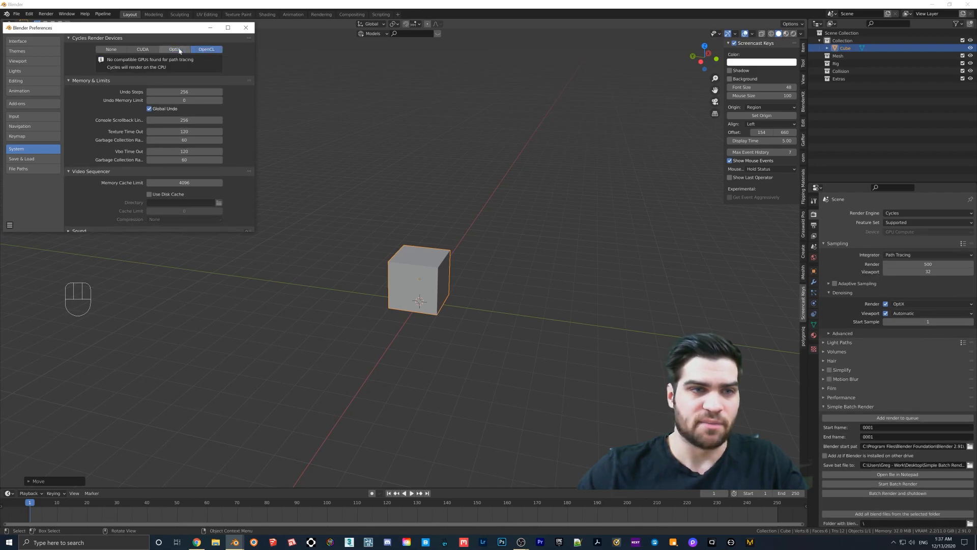
{"action": "left_click", "coordinate": [176, 50]}
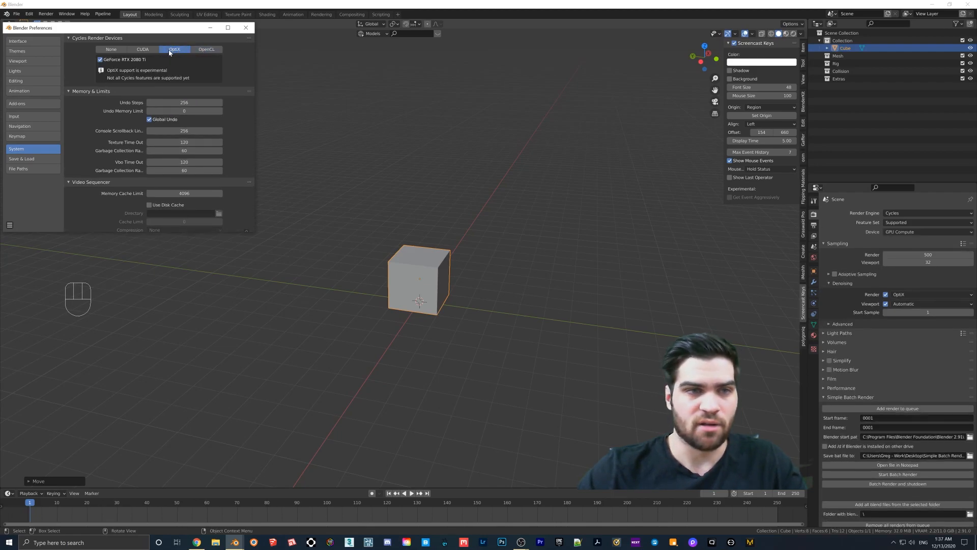
{"action": "left_click", "coordinate": [142, 49]}
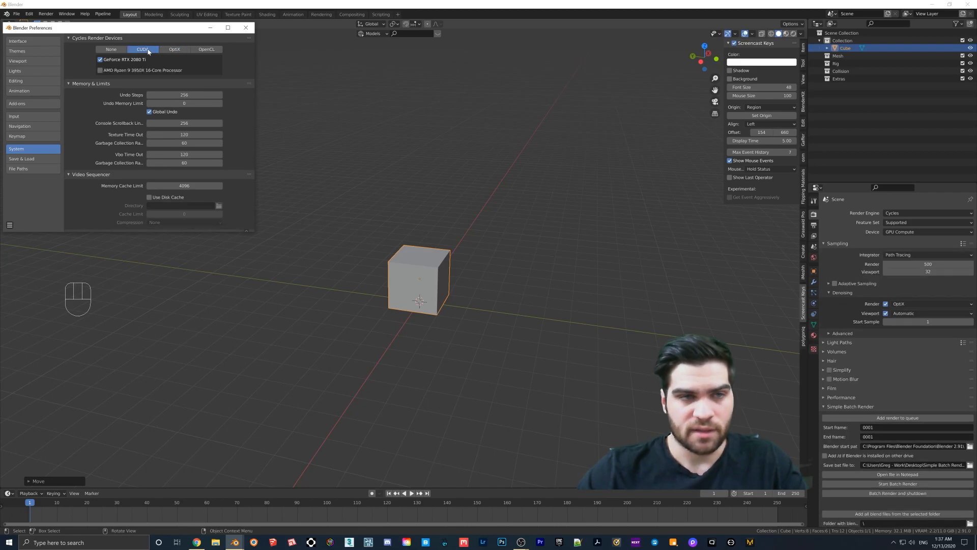
{"action": "left_click", "coordinate": [169, 50]}
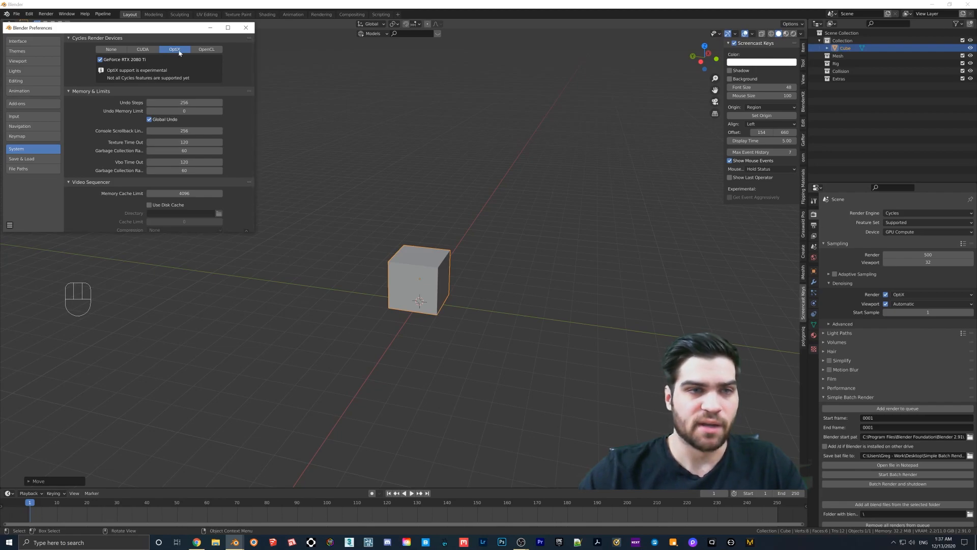
{"action": "left_click", "coordinate": [182, 102]}
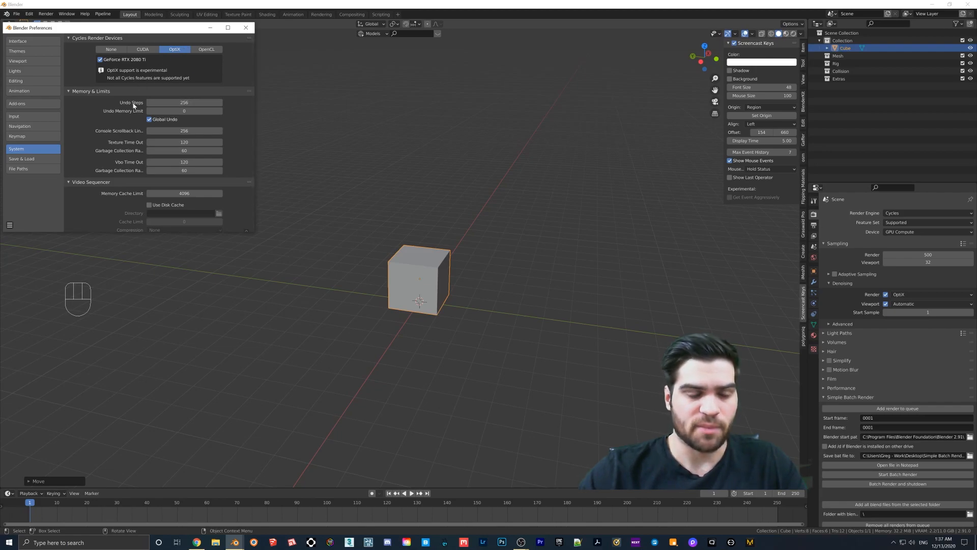
{"action": "key", "text": "Return"}
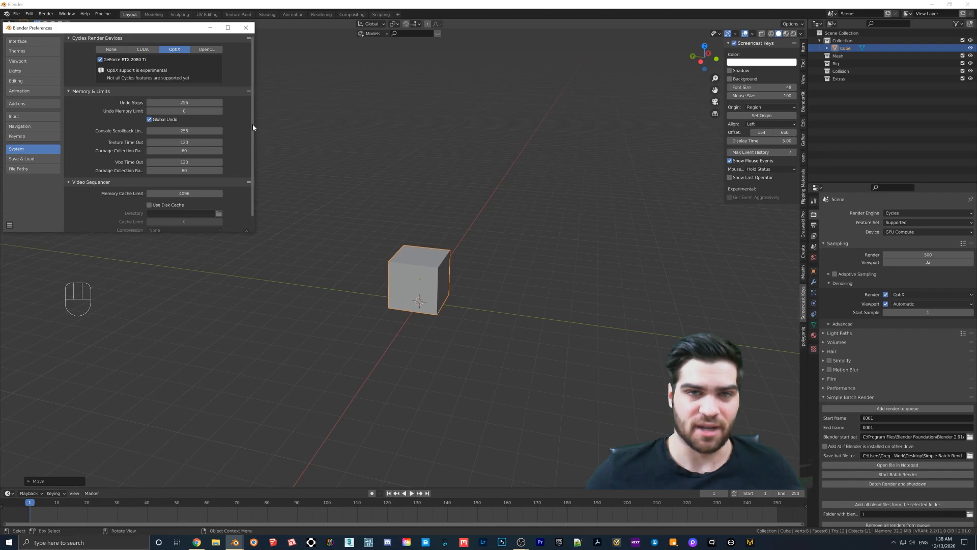
Step: Search the add-ons in the preferences for "node"
{"action": "left_click", "coordinate": [33, 103]}
{"action": "left_click", "coordinate": [205, 48]}
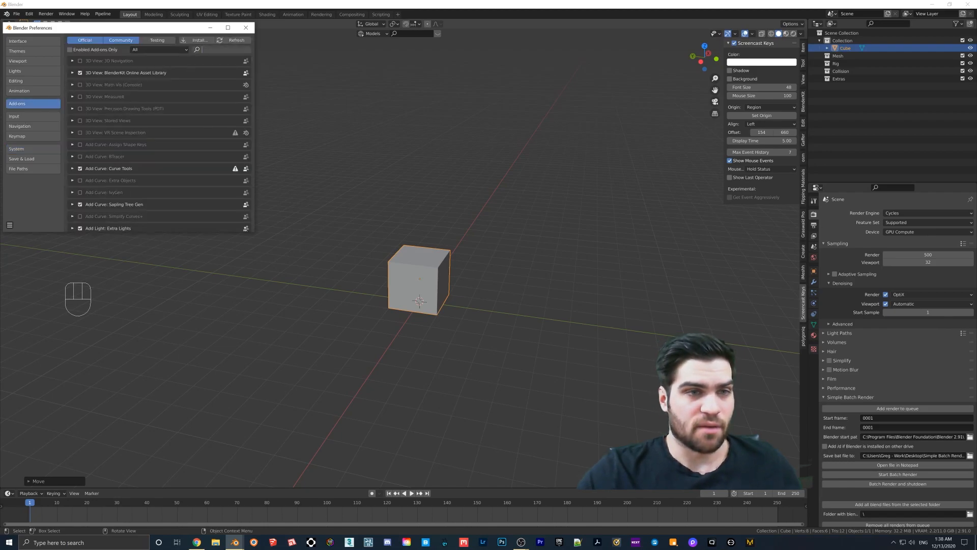
{"action": "type", "text": "node"}
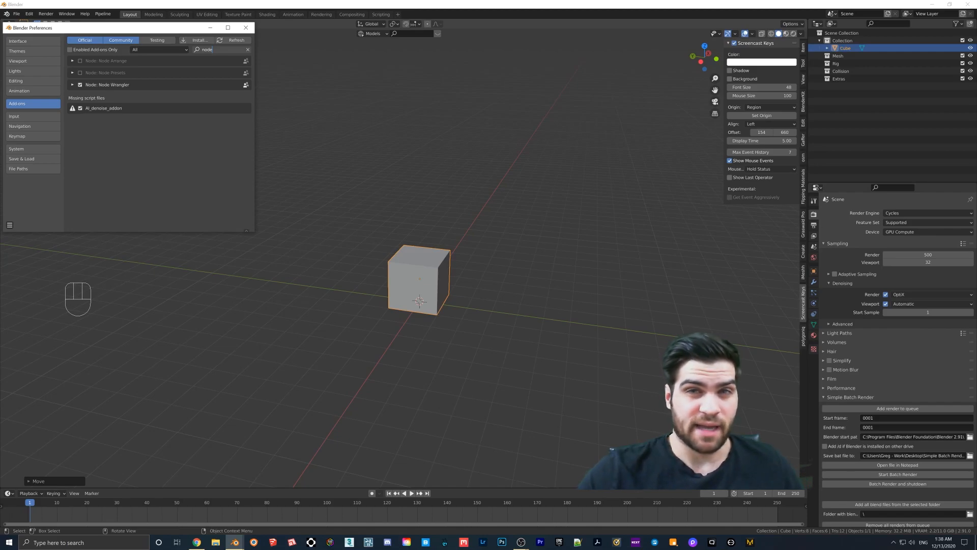
Step: Search the add-ons in the preferences for "archip"
{"action": "left_click_drag", "start_coordinate": [215, 49], "coordinate": [200, 50]}
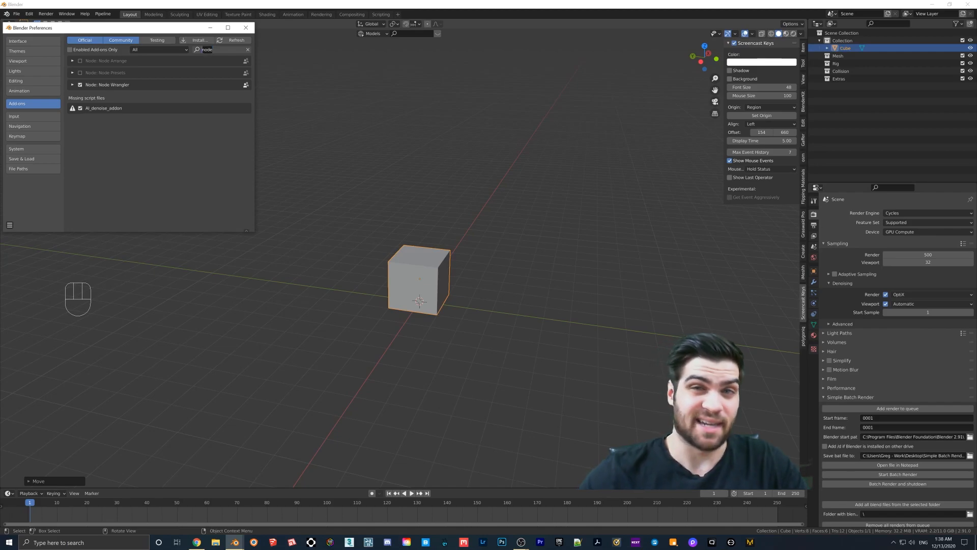
{"action": "key", "text": "BackSpace"}
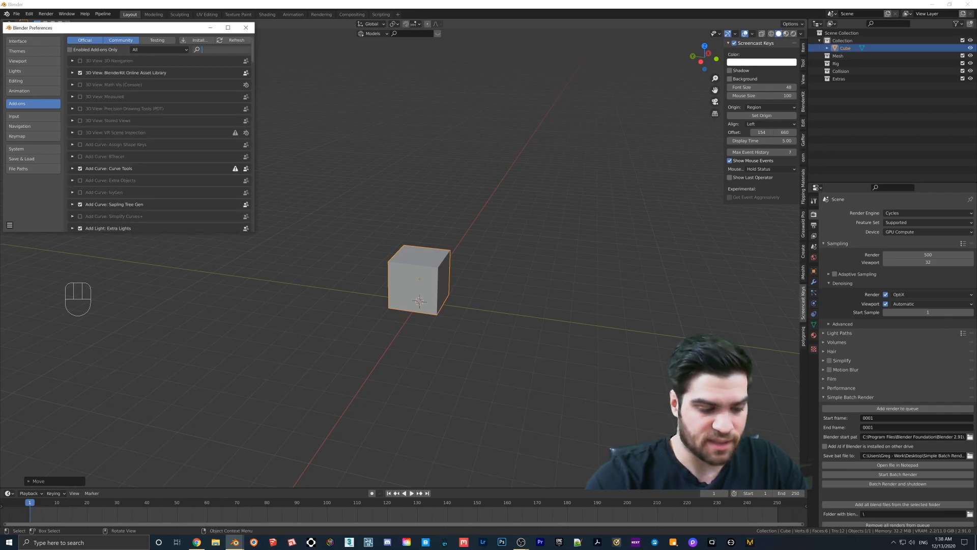
{"action": "type", "text": "archip"}
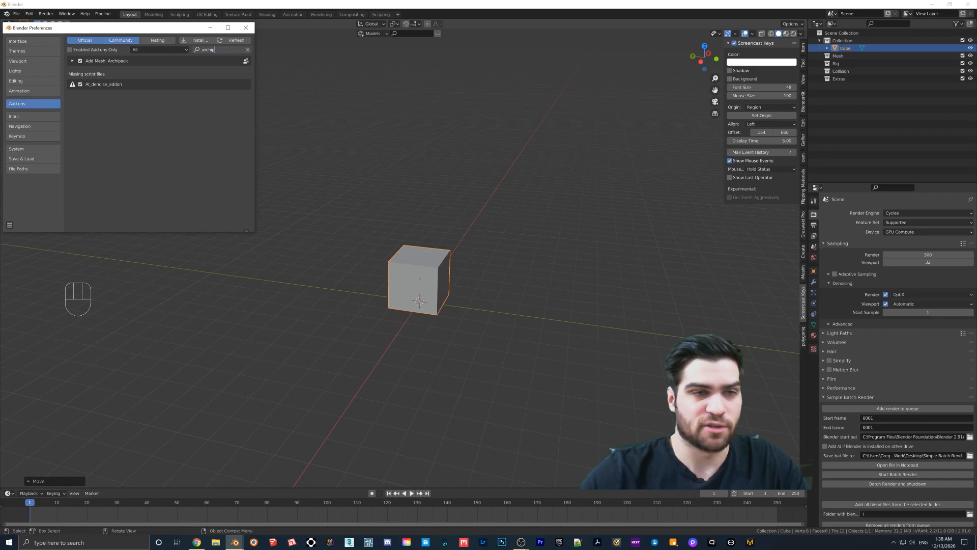
{"action": "key", "text": "Return"}
Step: Examine the Archipack add-on's details and settings, and close the preferences window
{"action": "left_click", "coordinate": [72, 62]}
{"action": "scroll", "coordinate": [199, 158], "scroll_direction": "down", "scroll_amount": 5}
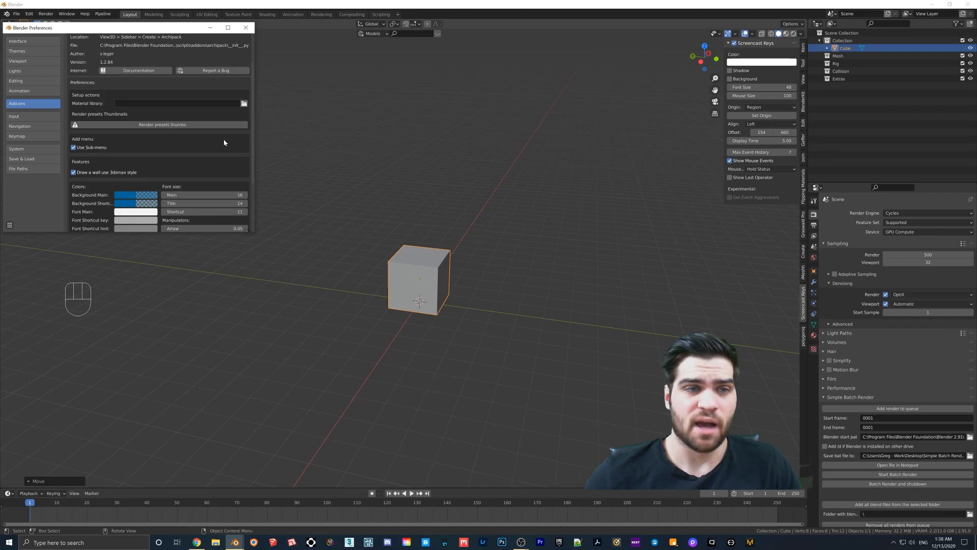
{"action": "scroll", "coordinate": [222, 138], "scroll_direction": "up", "scroll_amount": 2}
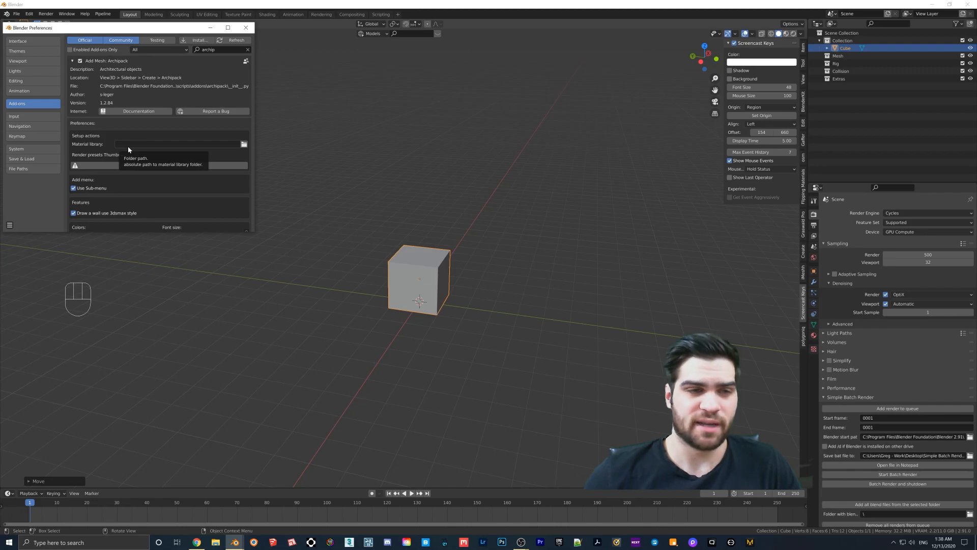
{"action": "scroll", "coordinate": [201, 163], "scroll_direction": "down", "scroll_amount": 3}
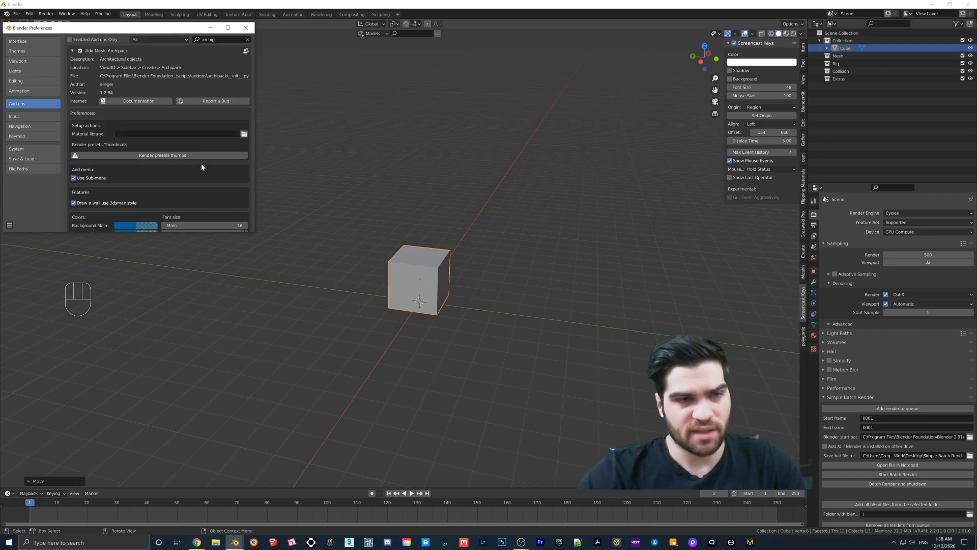
{"action": "scroll", "coordinate": [201, 163], "scroll_direction": "down", "scroll_amount": 3}
{"action": "left_click", "coordinate": [246, 27]}
{"action": "middle_click_drag", "start_coordinate": [324, 176], "coordinate": [390, 282]}
{"action": "scroll", "coordinate": [391, 280], "scroll_direction": "up", "scroll_amount": 1}
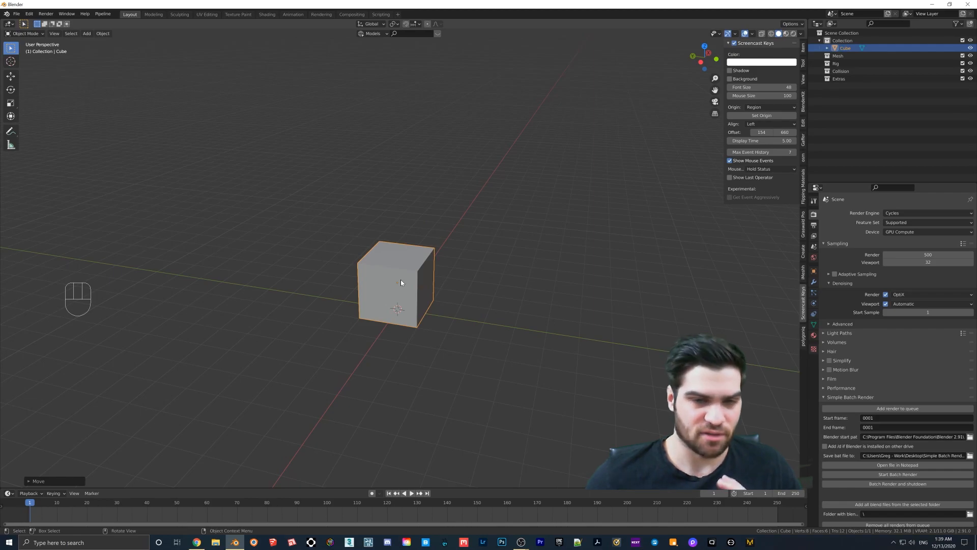
{"action": "middle_click_drag", "start_coordinate": [401, 280], "coordinate": [479, 194]}
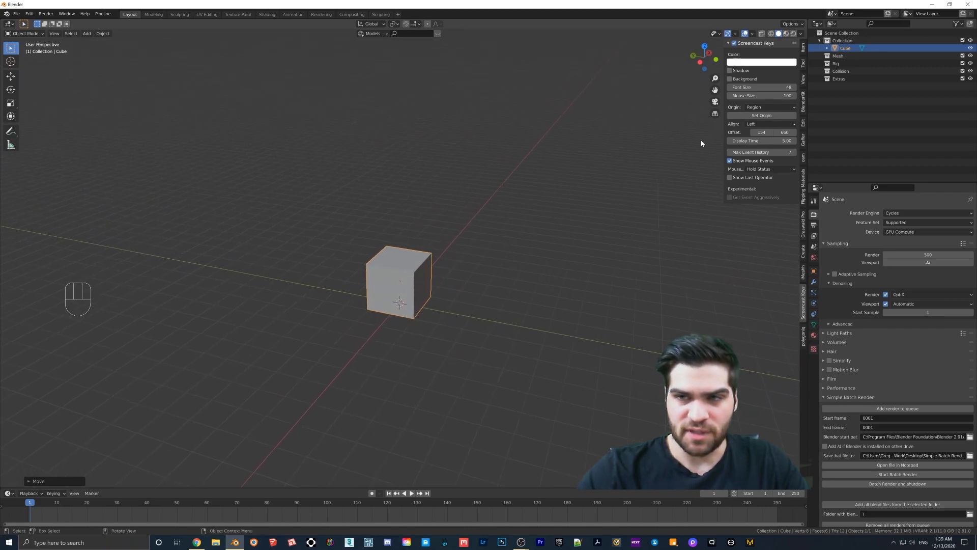
{"action": "middle_click_drag", "start_coordinate": [411, 267], "coordinate": [359, 311]}
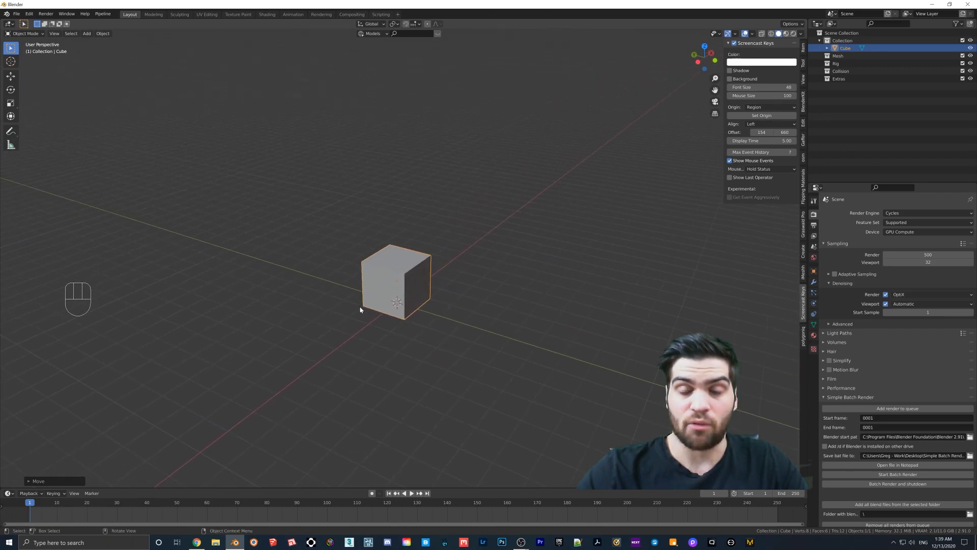
{"action": "middle_click_drag", "start_coordinate": [395, 236], "coordinate": [420, 261]}
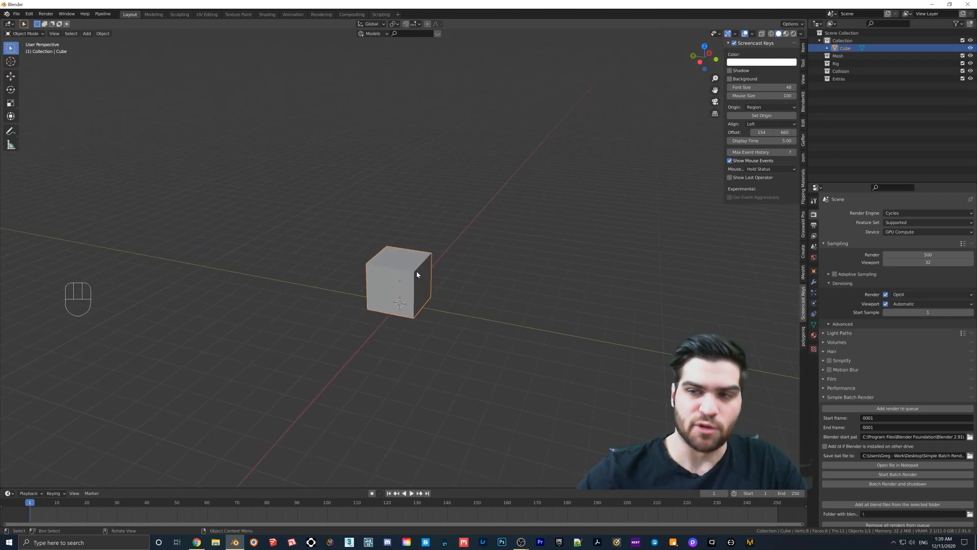
{"action": "middle_click_drag", "start_coordinate": [455, 269], "coordinate": [422, 304]}
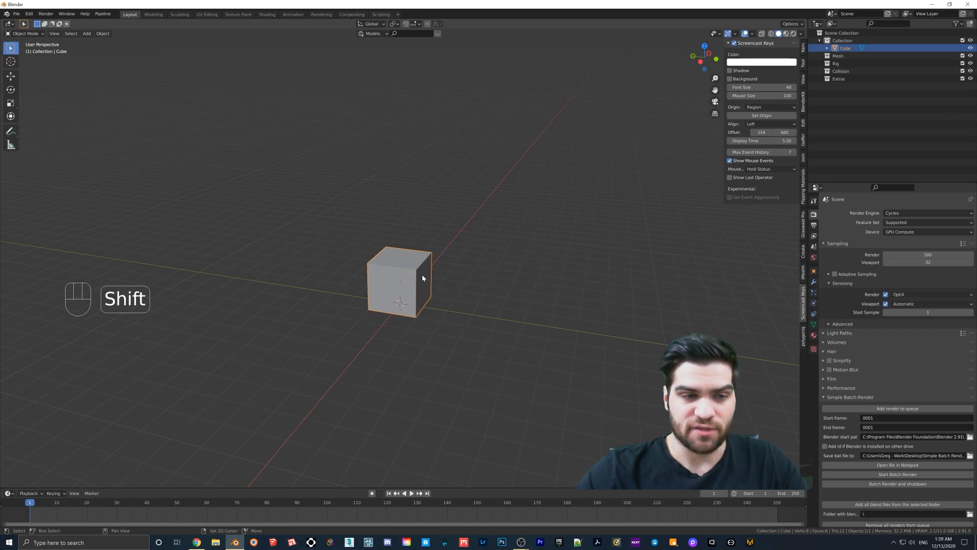
Step: Try adding a second cube mesh to the scene and delete it
{"action": "key", "text": "shift+a"}
{"action": "mouse_move", "coordinate": [412, 278]}
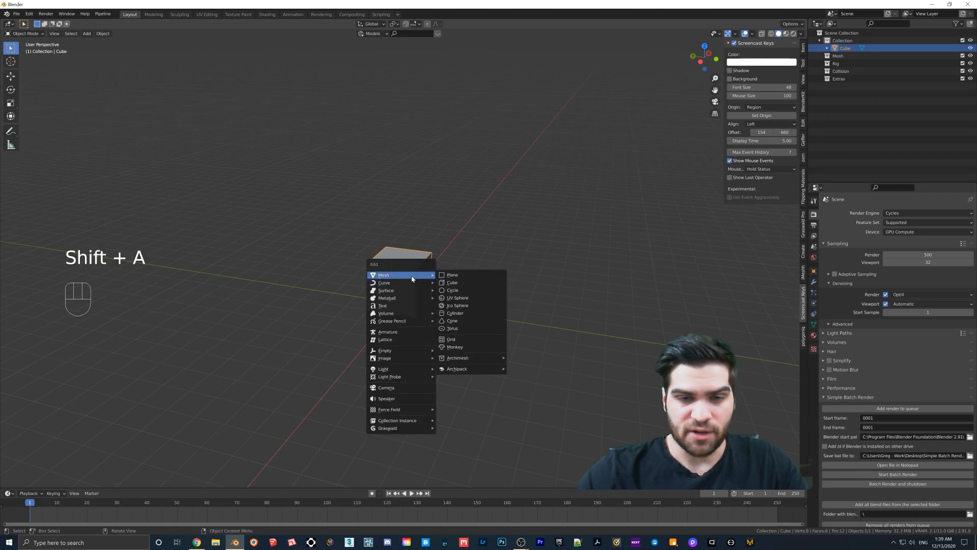
{"action": "left_click", "coordinate": [451, 283]}
{"action": "key", "text": "Delete"}
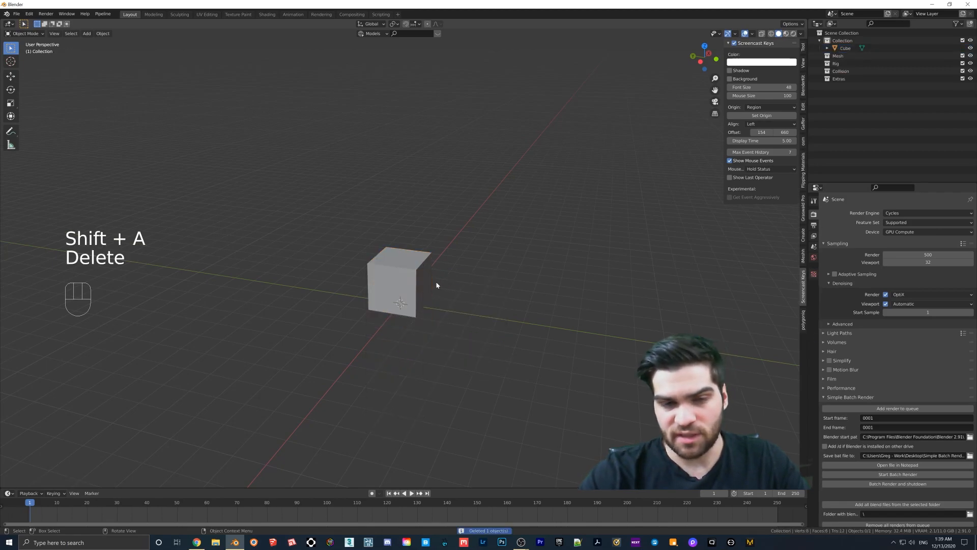
Step: Select the remaining cube, lock its Z scale and set its Z dimension to 2.74 m
{"action": "middle_click_drag", "start_coordinate": [436, 283], "coordinate": [419, 292]}
{"action": "left_click", "coordinate": [418, 292]}
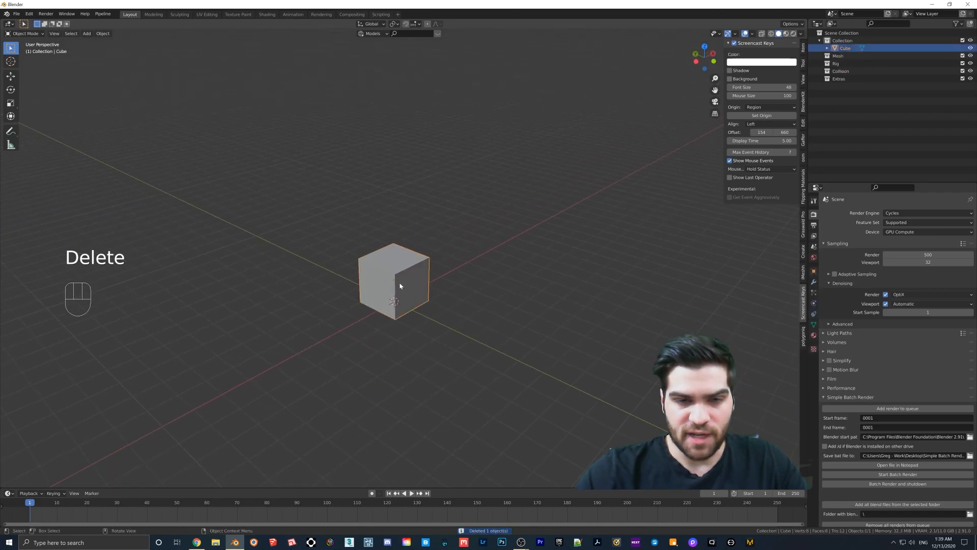
{"action": "left_click", "coordinate": [803, 47]}
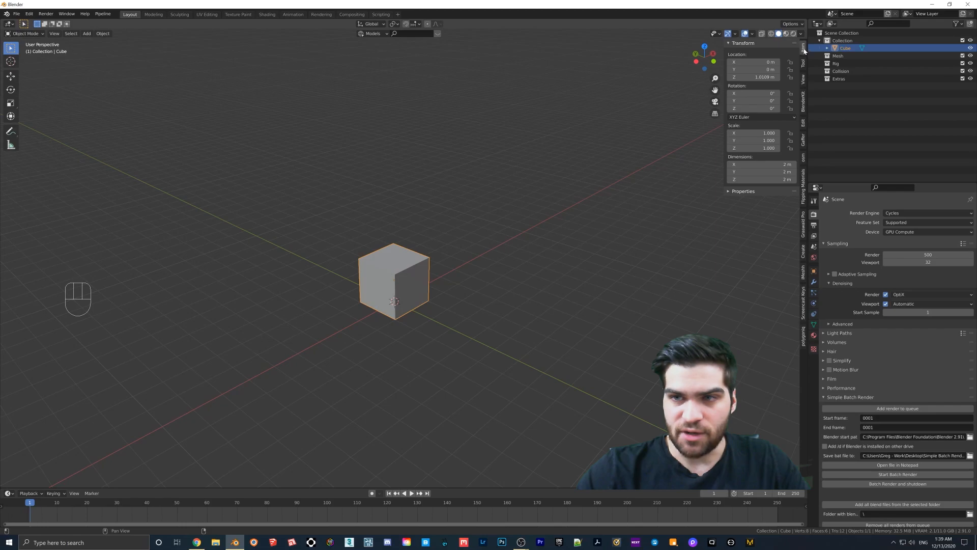
{"action": "left_click", "coordinate": [790, 148]}
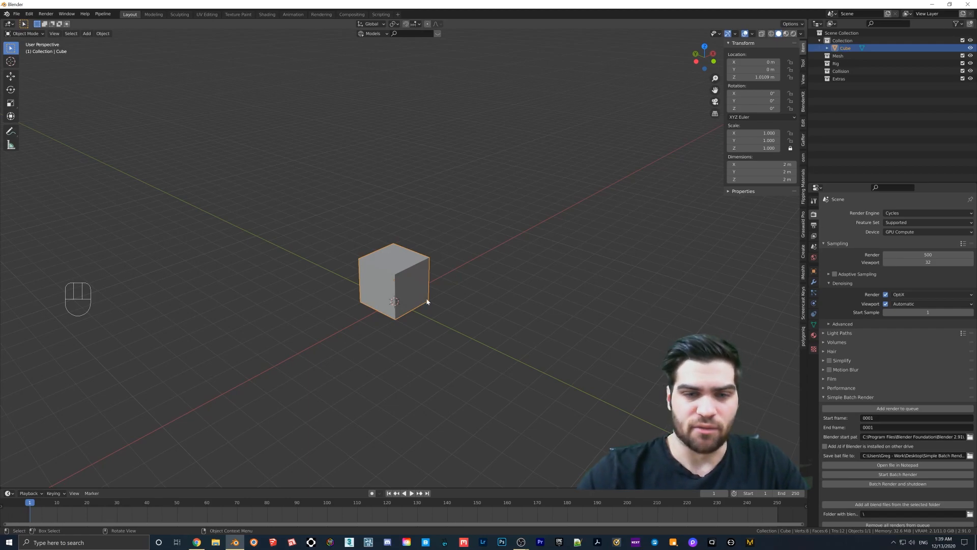
{"action": "left_click", "coordinate": [761, 179]}
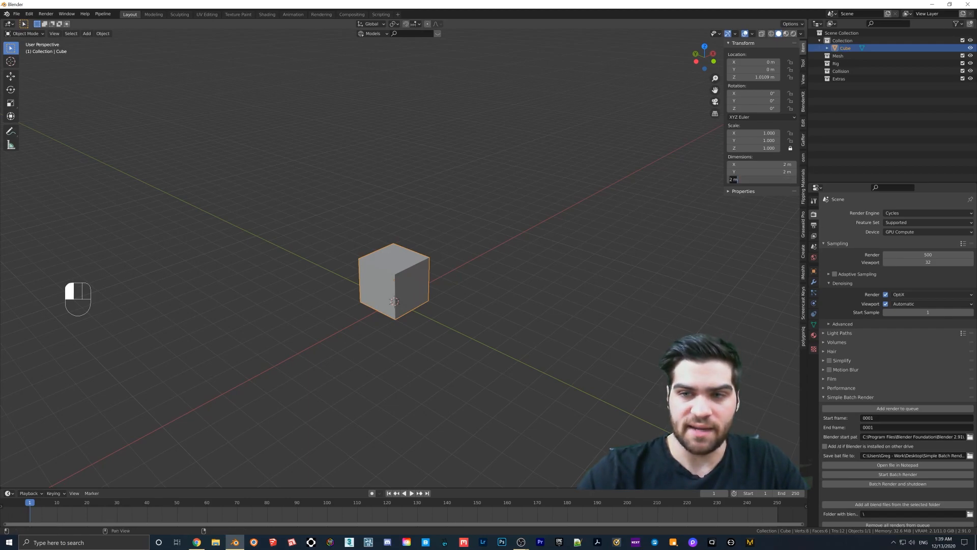
{"action": "type", "text": "2.74"}
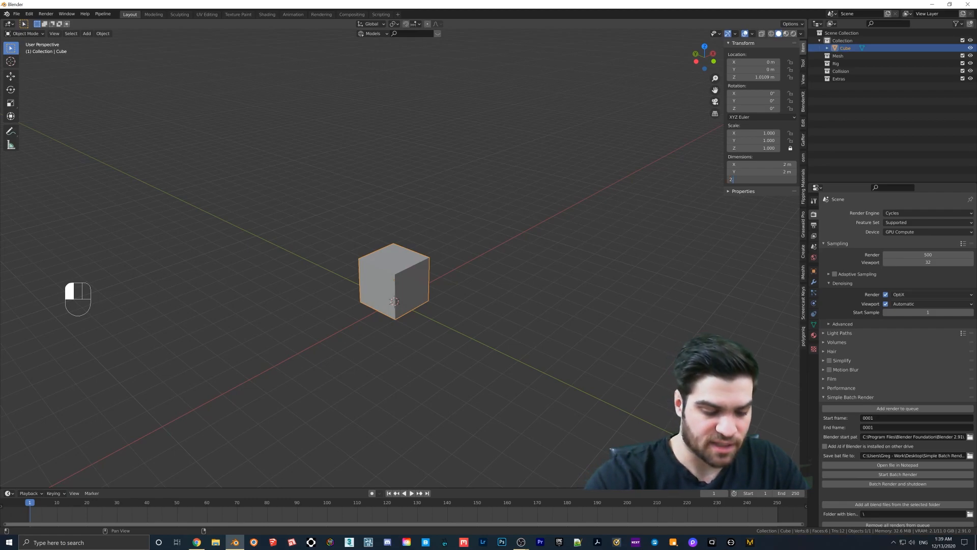
{"action": "key", "text": "Return"}
Step: Move the box up along the global Z axis by about 0.34 m
{"action": "middle_click_drag", "start_coordinate": [509, 211], "coordinate": [445, 210]}
{"action": "key", "text": "g"}
{"action": "key", "text": "z"}
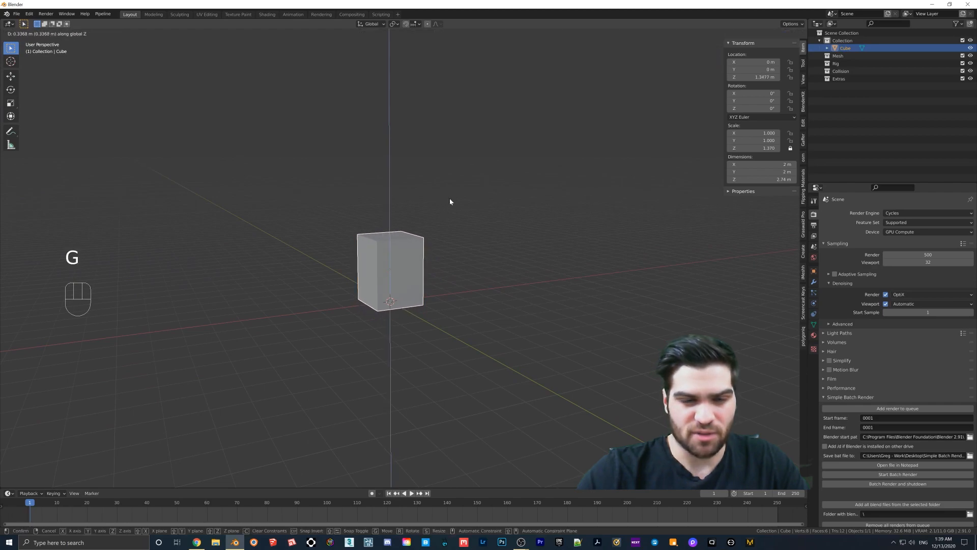
{"action": "left_click", "coordinate": [441, 233]}
Step: Scale the box with its Z scale locked, to about 7.4 m in X and Y
{"action": "mouse_move", "coordinate": [428, 278]}
{"action": "middle_mouse_down"}
{"action": "mouse_move", "coordinate": [319, 301]}
{"action": "mouse_move", "coordinate": [471, 326]}
{"action": "mouse_move", "coordinate": [476, 274]}
{"action": "mouse_move", "coordinate": [426, 283]}
{"action": "middle_mouse_up"}
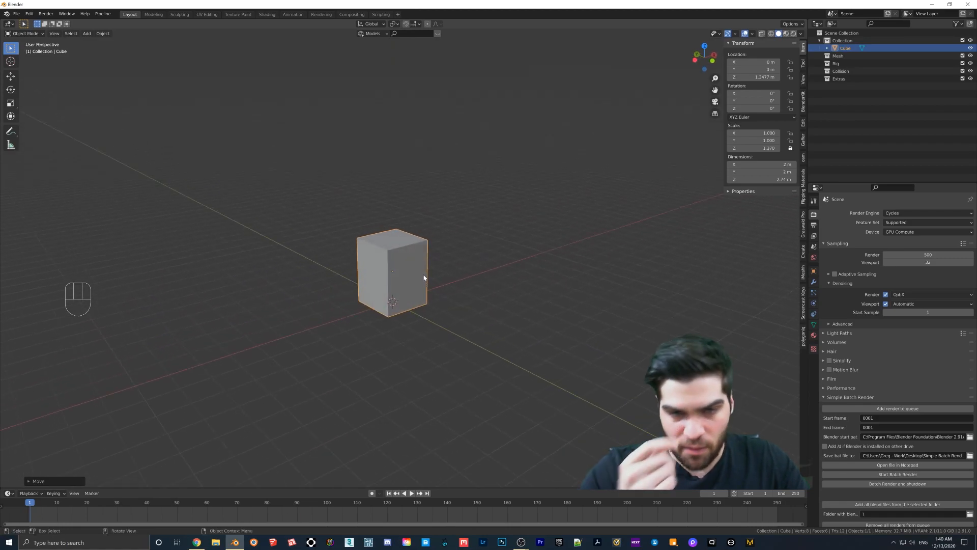
{"action": "key", "text": "s"}
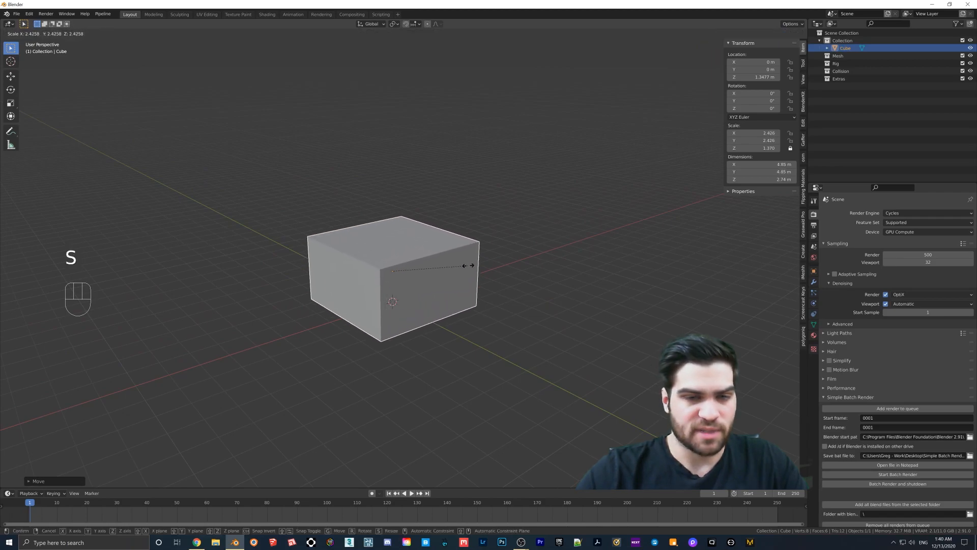
{"action": "left_click", "coordinate": [508, 268]}
Step: Scale the box along the global X axis to about 4.22 m and along the global Y axis to about 6.26 m
{"action": "middle_click_drag", "start_coordinate": [507, 267], "coordinate": [496, 273]}
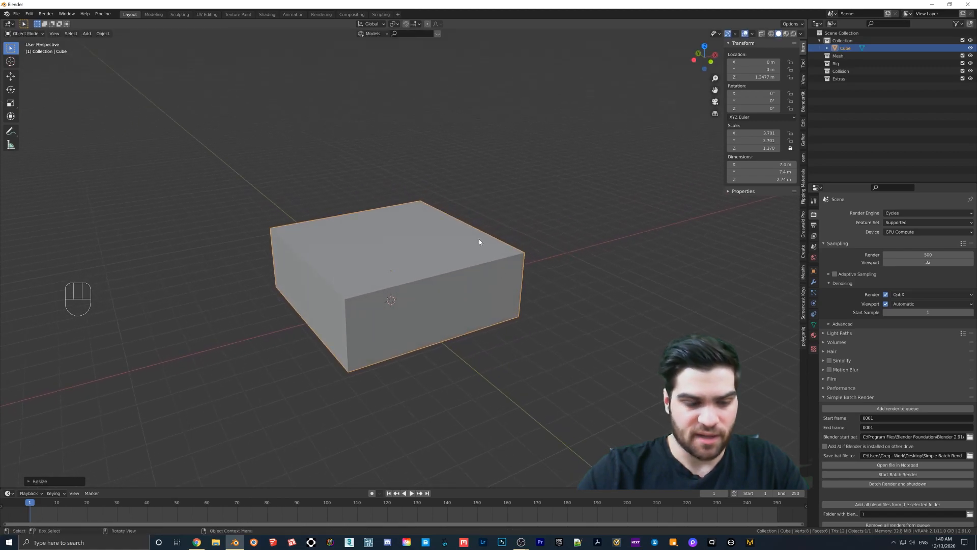
{"action": "key", "text": "s"}
{"action": "key", "text": "x"}
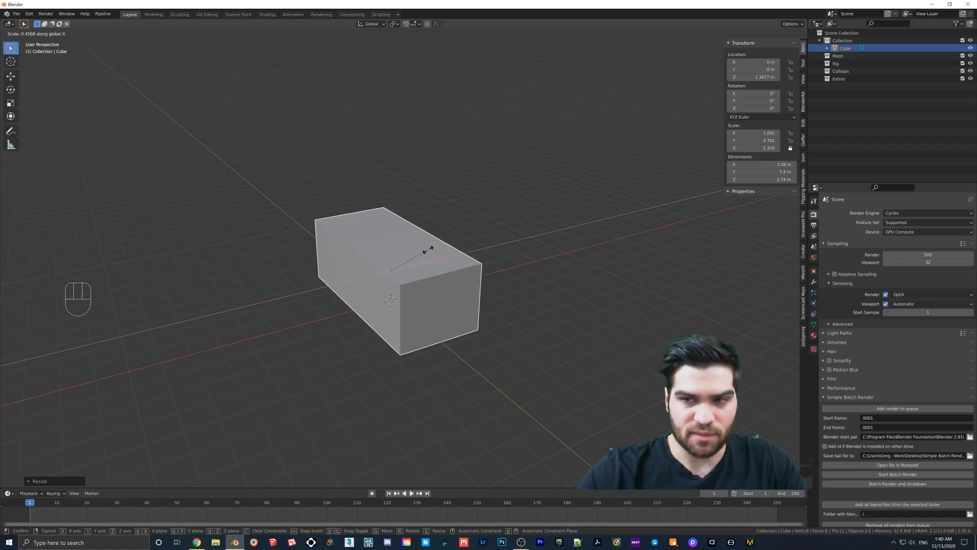
{"action": "left_click", "coordinate": [449, 256]}
{"action": "middle_click_drag", "start_coordinate": [449, 256], "coordinate": [493, 262]}
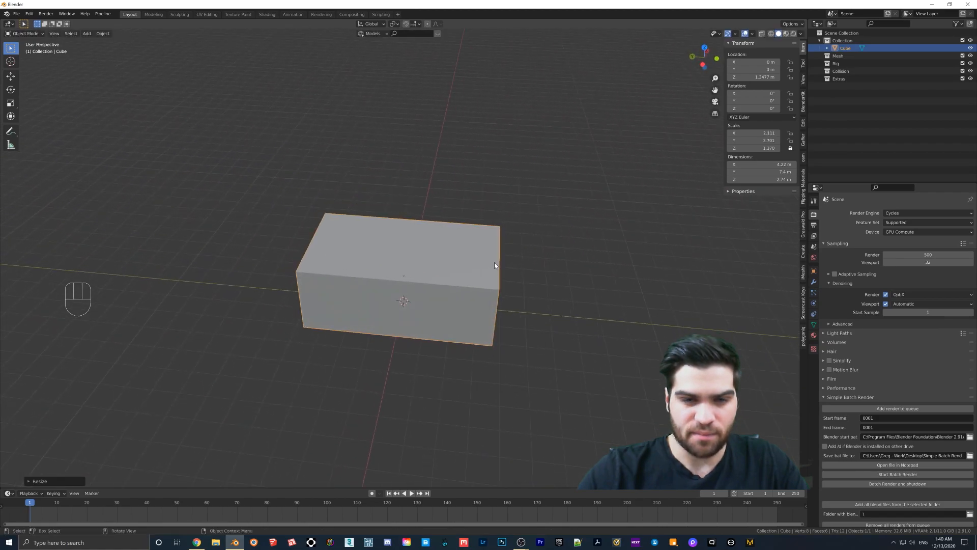
{"action": "key", "text": "s"}
{"action": "key", "text": "y"}
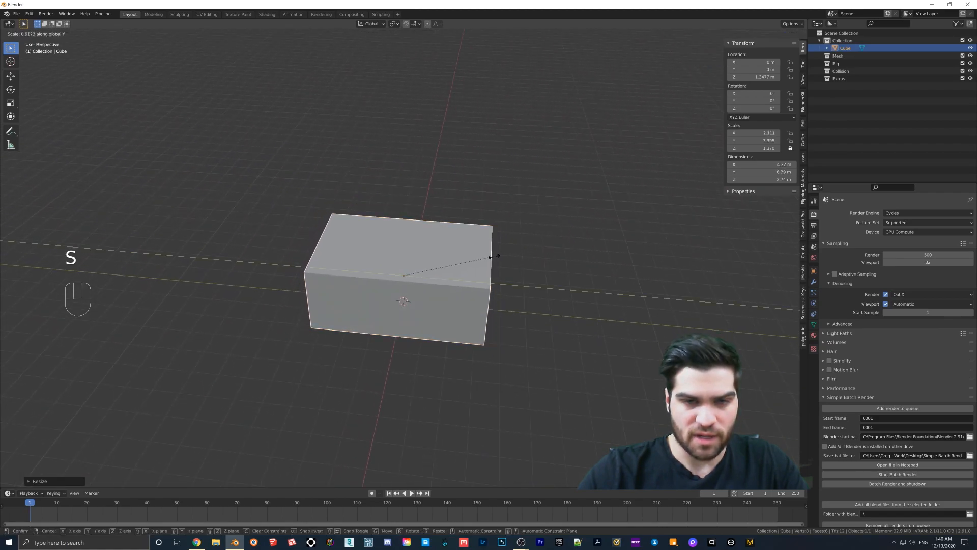
{"action": "left_click", "coordinate": [478, 255]}
Step: Examine the resized box from different angles and distances
{"action": "middle_click_drag", "start_coordinate": [478, 256], "coordinate": [433, 253]}
{"action": "scroll", "coordinate": [347, 268], "scroll_direction": "up", "scroll_amount": 8}
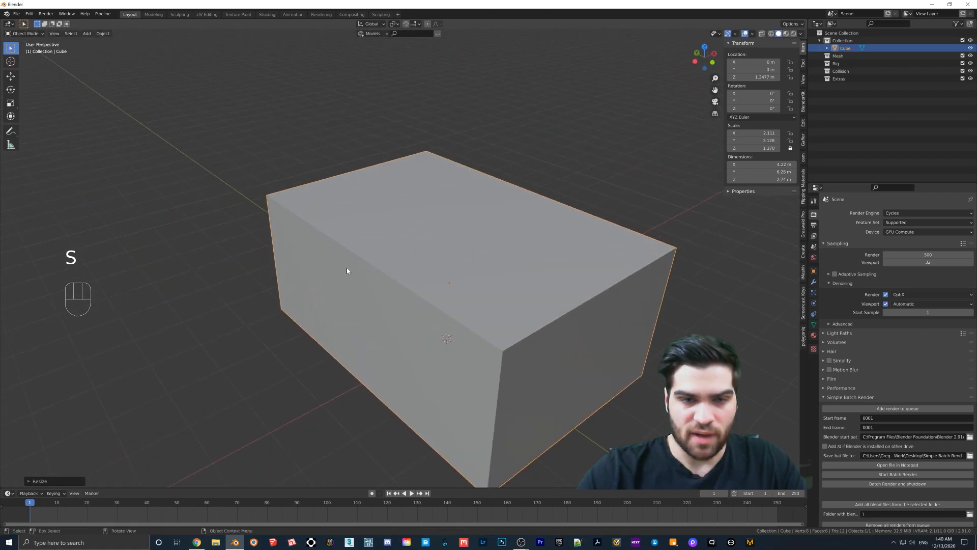
{"action": "middle_click_drag", "start_coordinate": [325, 256], "coordinate": [362, 267]}
{"action": "scroll", "coordinate": [303, 243], "scroll_direction": "up", "scroll_amount": 3}
{"action": "scroll", "coordinate": [302, 242], "scroll_direction": "down", "scroll_amount": 4}
{"action": "scroll", "coordinate": [351, 252], "scroll_direction": "down", "scroll_amount": 5}
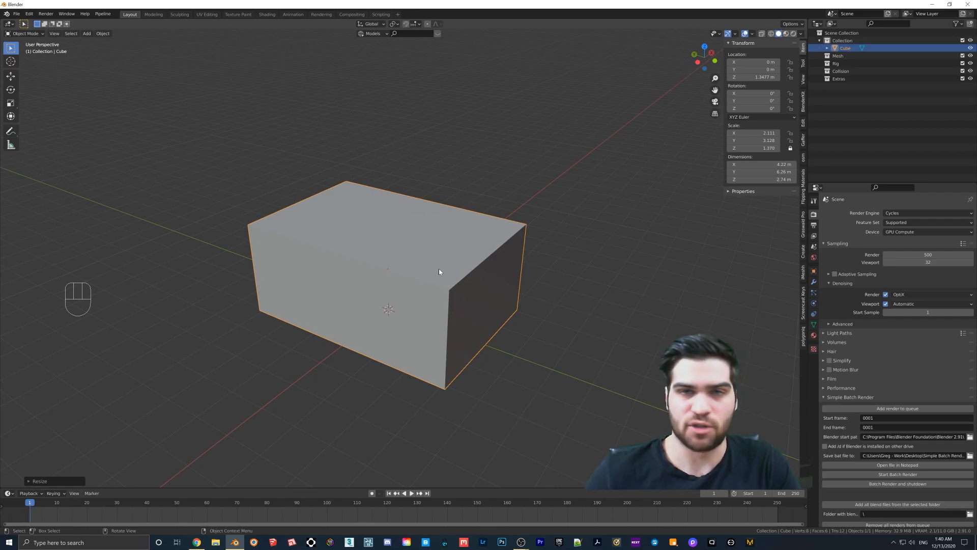
{"action": "middle_click_drag", "start_coordinate": [445, 266], "coordinate": [443, 303]}
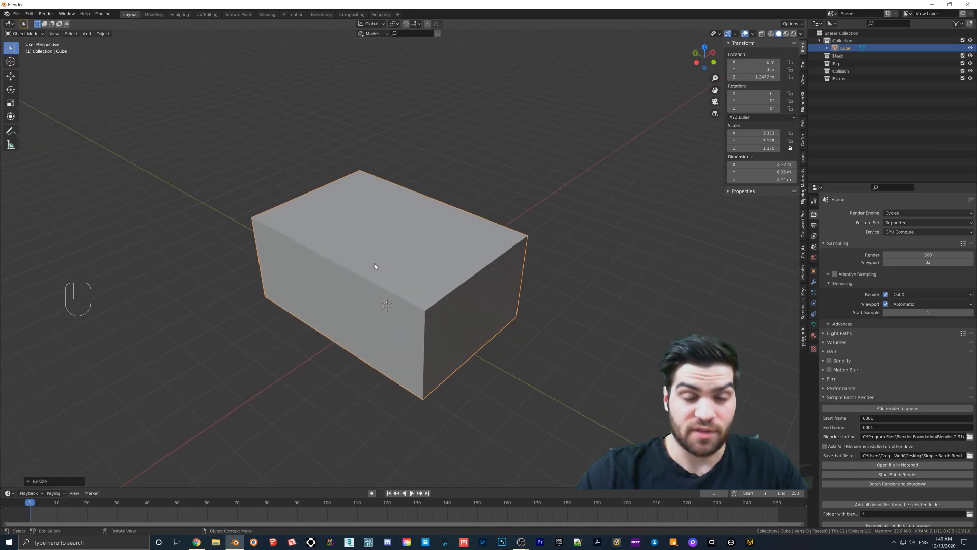
{"action": "scroll", "coordinate": [336, 285], "scroll_direction": "up", "scroll_amount": 6}
{"action": "middle_click_drag", "start_coordinate": [308, 276], "coordinate": [368, 269]}
{"action": "scroll", "coordinate": [267, 254], "scroll_direction": "down", "scroll_amount": 5}
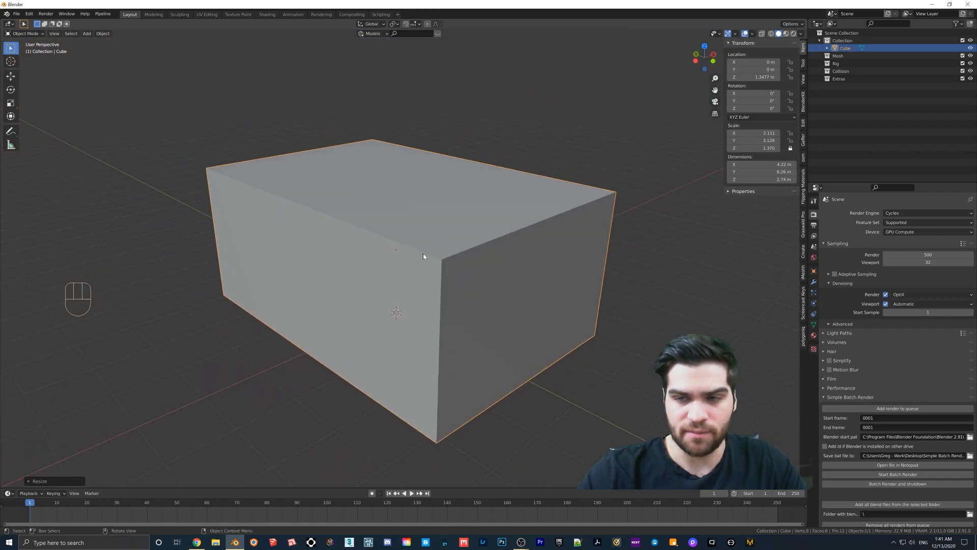
Step: Add a Solidify modifier to the box
{"action": "left_click", "coordinate": [813, 282]}
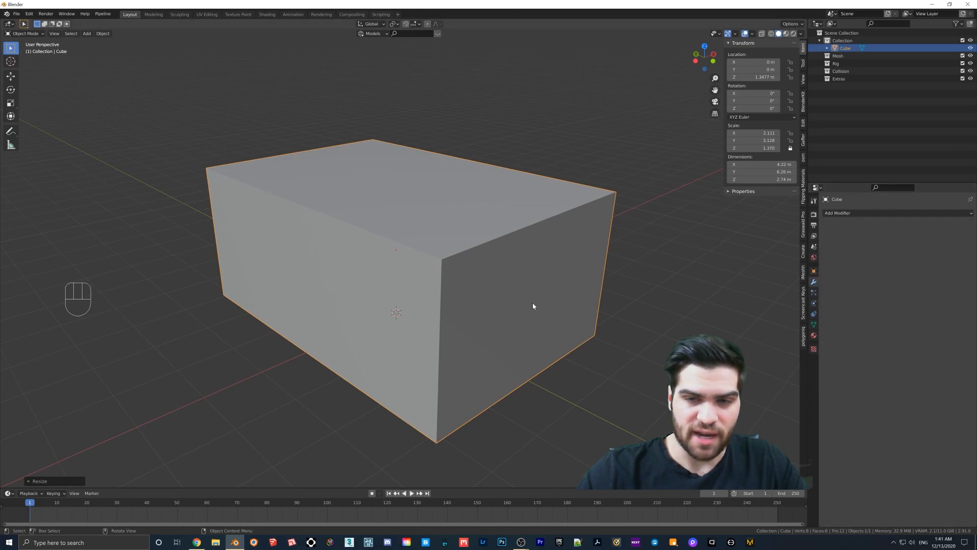
{"action": "left_click", "coordinate": [639, 360]}
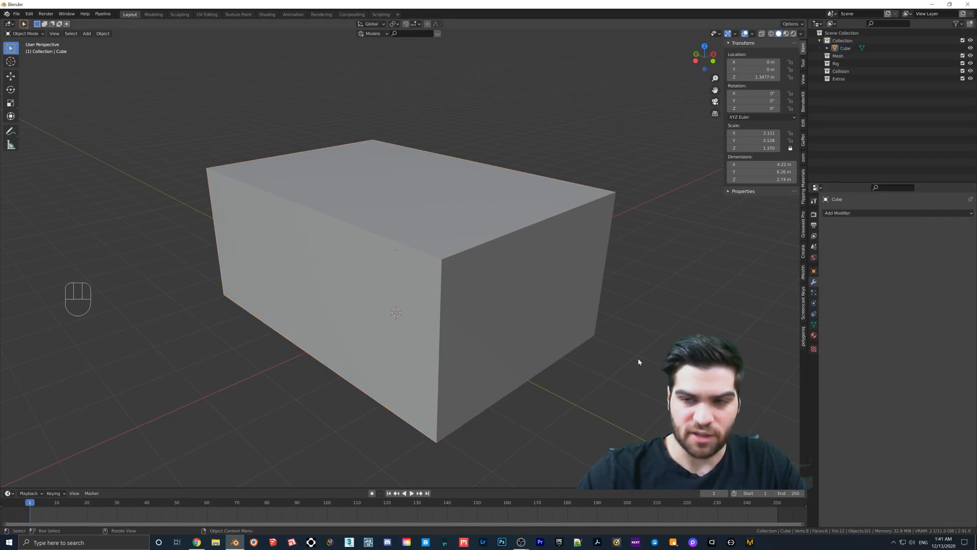
{"action": "left_click", "coordinate": [470, 274]}
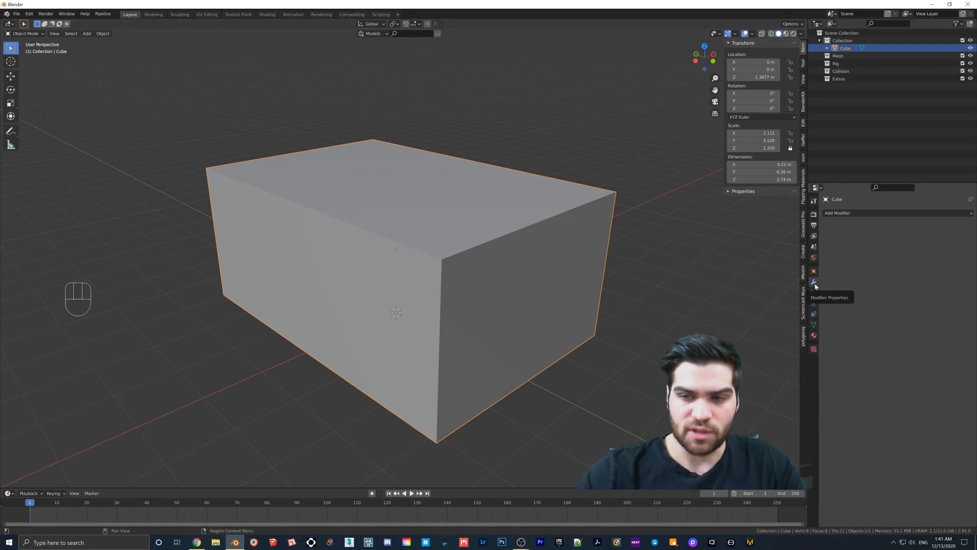
{"action": "left_click", "coordinate": [840, 214]}
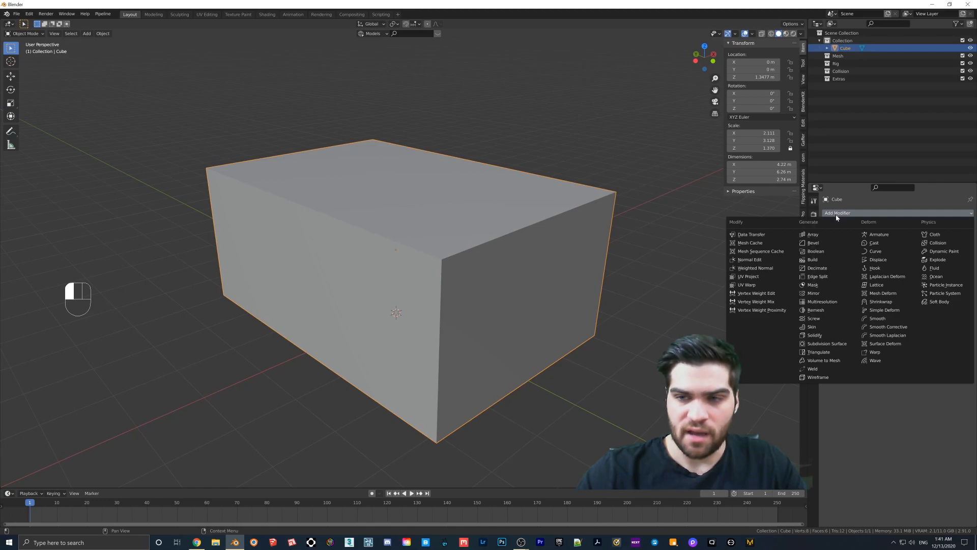
{"action": "left_click", "coordinate": [815, 335]}
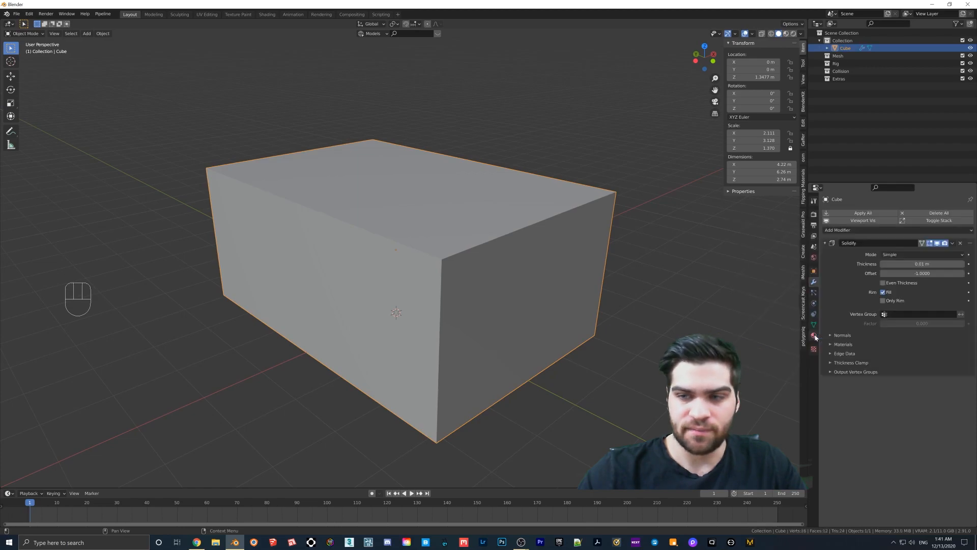
Step: Set the Solidify modifier's thickness to 5 inches (0.127 m)
{"action": "left_click", "coordinate": [891, 261]}
{"action": "type", "text": "5"}
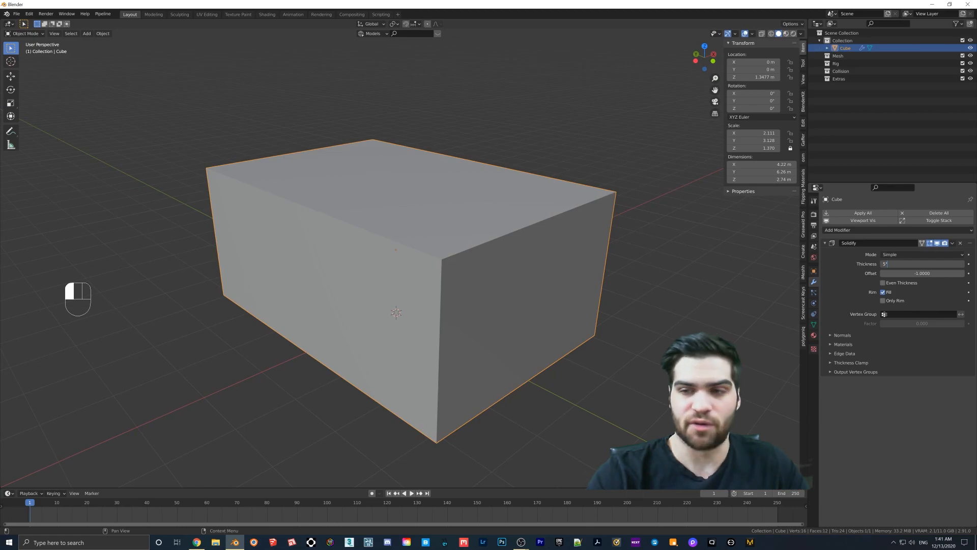
{"action": "key", "text": "Return"}
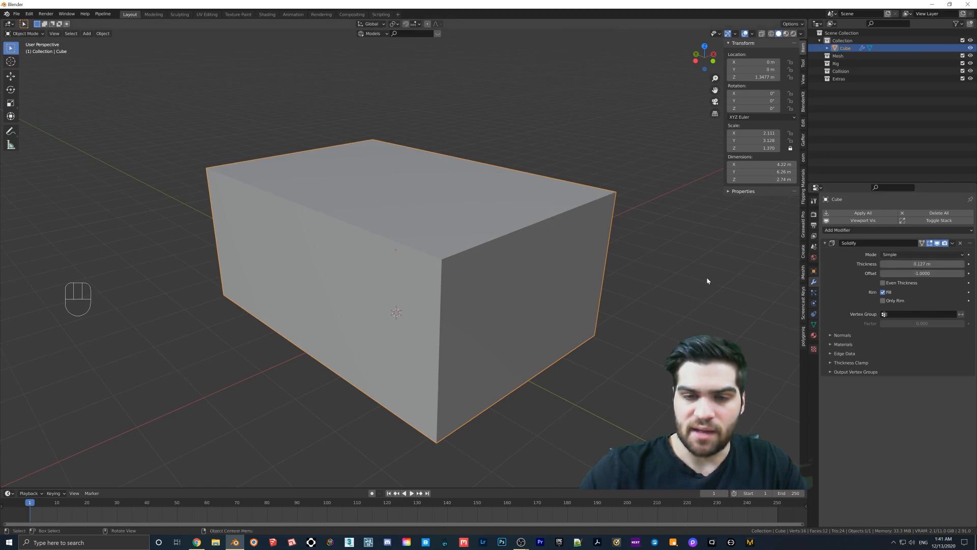
Step: Examine the thickened wall from inside the box and from the outside
{"action": "scroll", "coordinate": [270, 239], "scroll_direction": "up", "scroll_amount": 2}
{"action": "middle_click_drag", "start_coordinate": [251, 234], "coordinate": [219, 183]}
{"action": "scroll", "coordinate": [234, 188], "scroll_direction": "up", "scroll_amount": 4}
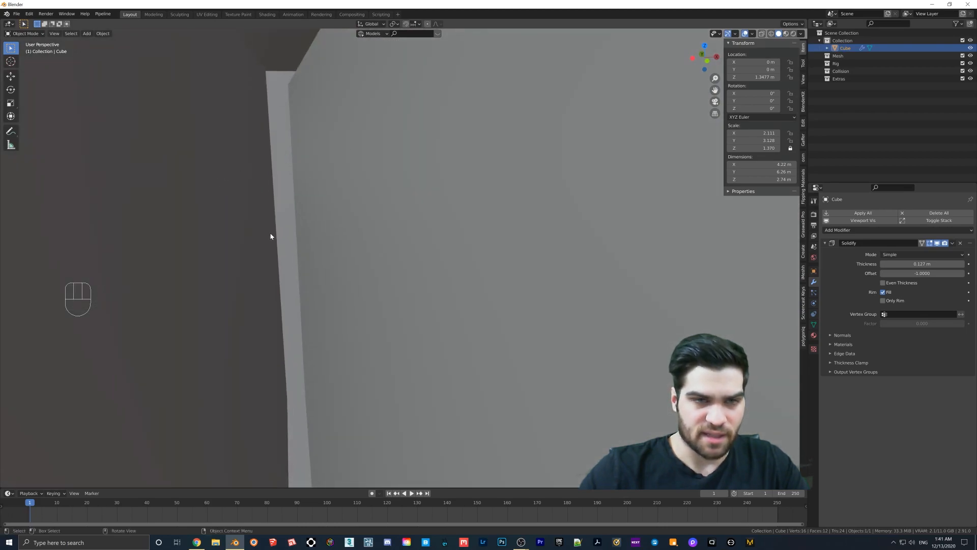
{"action": "scroll", "coordinate": [277, 228], "scroll_direction": "down", "scroll_amount": 5}
{"action": "middle_click_drag", "start_coordinate": [289, 217], "coordinate": [330, 223]}
{"action": "scroll", "coordinate": [331, 225], "scroll_direction": "down", "scroll_amount": 5}
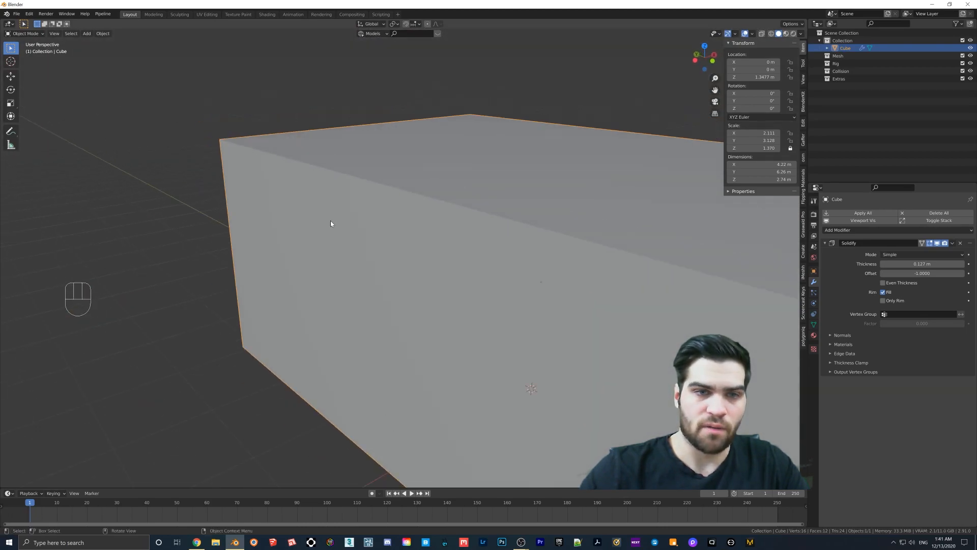
{"action": "mouse_move", "coordinate": [417, 253]}
{"action": "middle_mouse_down", "text": "shift"}
{"action": "mouse_move", "coordinate": [384, 248]}
{"action": "mouse_move", "coordinate": [423, 255]}
{"action": "mouse_move", "coordinate": [405, 256]}
{"action": "middle_mouse_up", "text": "shift"}
{"action": "scroll", "coordinate": [432, 261], "scroll_direction": "up", "scroll_amount": 1}
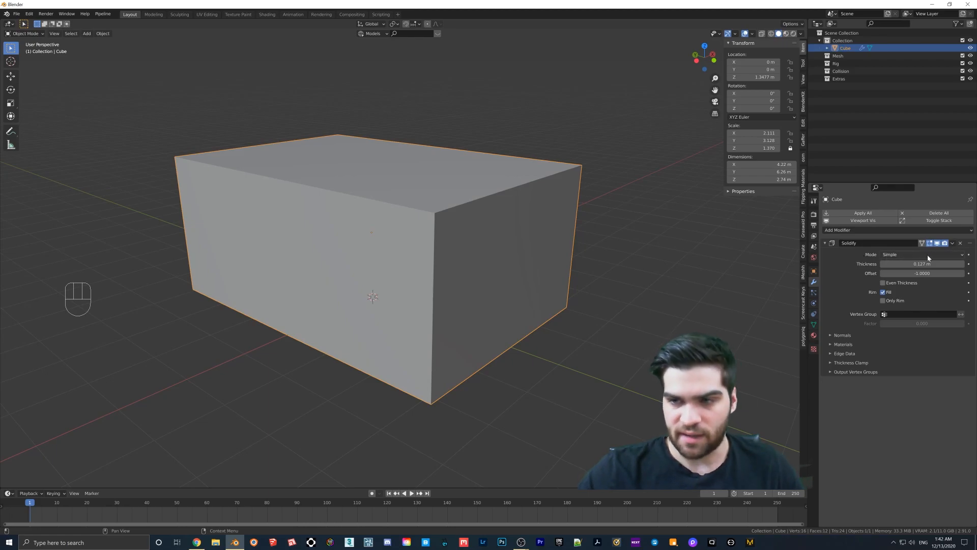
Step: Apply the Solidify modifier to the box so the wall thickness is part of its mesh
{"action": "left_click", "coordinate": [953, 243]}
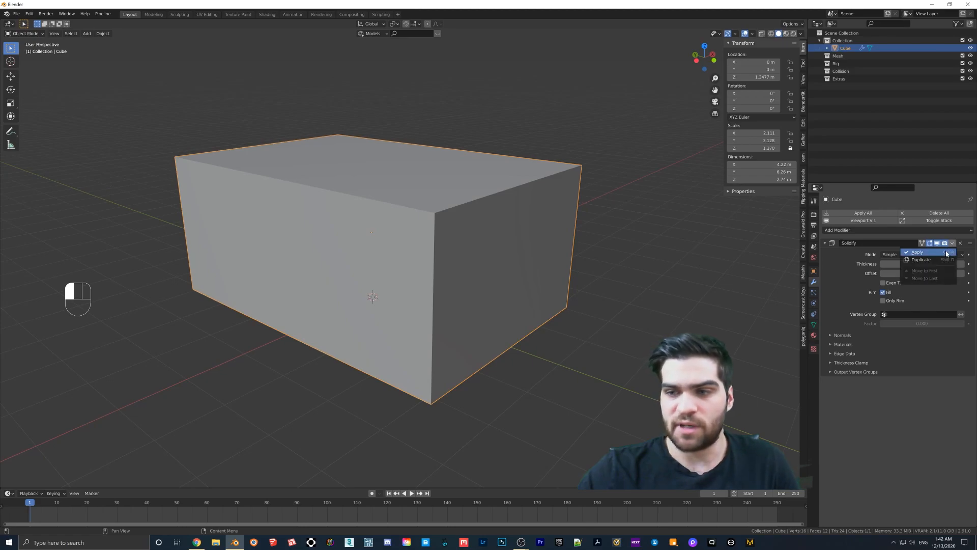
{"action": "left_click", "coordinate": [946, 253]}
{"action": "middle_click_drag", "start_coordinate": [468, 288], "coordinate": [451, 209]}
{"action": "middle_click_drag", "start_coordinate": [431, 263], "coordinate": [255, 194]}
{"action": "scroll", "coordinate": [264, 300], "scroll_direction": "down", "scroll_amount": 10}
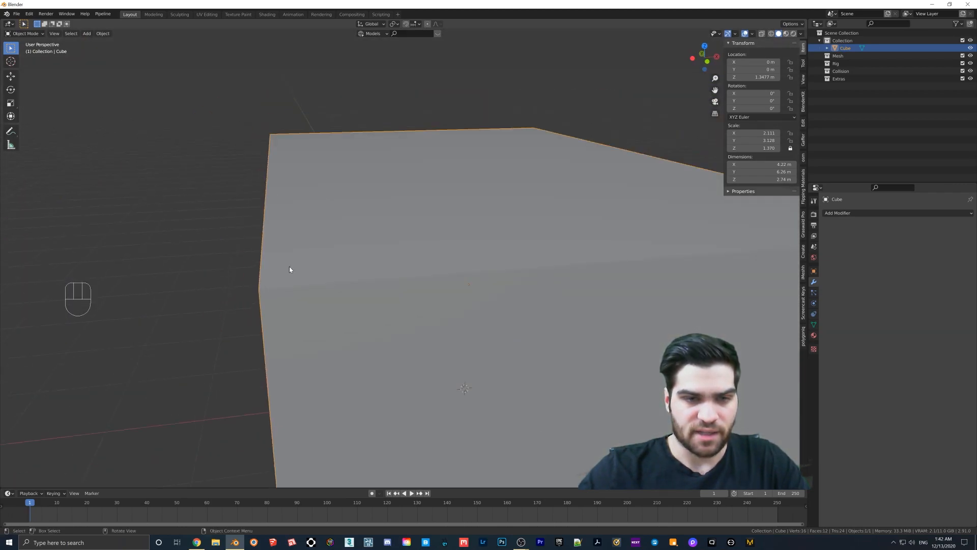
{"action": "middle_click_drag", "start_coordinate": [407, 284], "coordinate": [388, 270]}
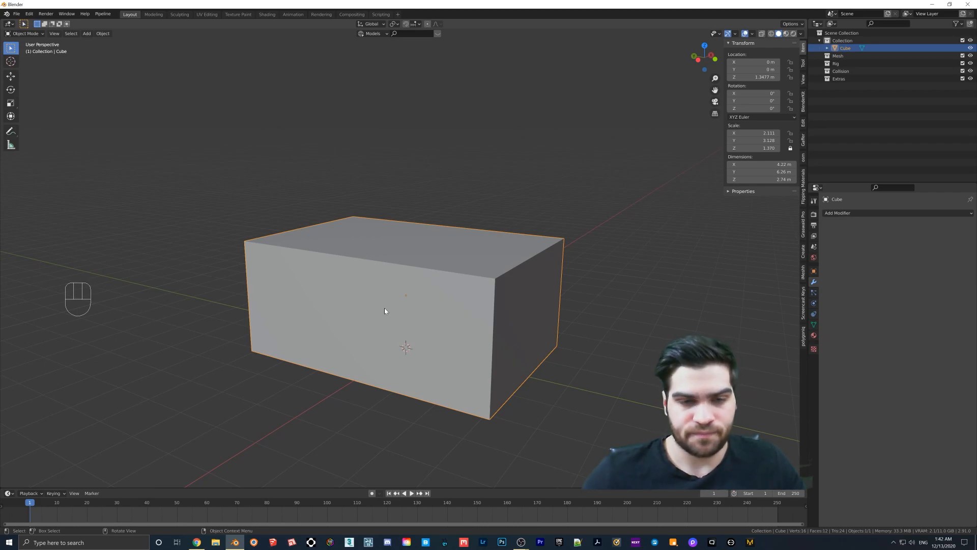
{"action": "mouse_move", "coordinate": [392, 299]}
{"action": "middle_mouse_down"}
{"action": "mouse_move", "coordinate": [472, 306]}
{"action": "mouse_move", "coordinate": [405, 312]}
{"action": "middle_mouse_up"}
{"action": "middle_click_drag", "start_coordinate": [367, 196], "coordinate": [380, 199]}
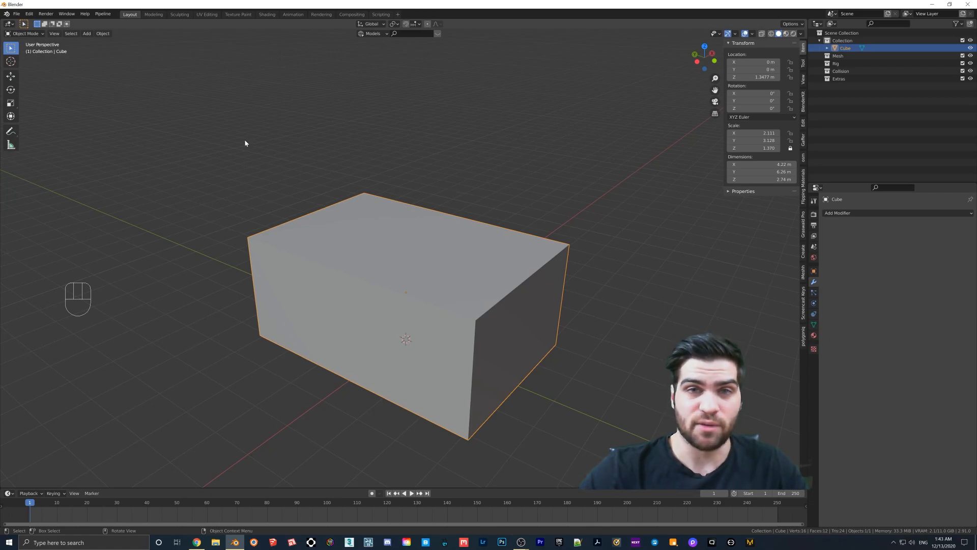
Step: Append the Window Set collection from AW-0005 Window 5 Cycles.blend in the desktop's ArchVizStarterPack folder
{"action": "left_click", "coordinate": [16, 14]}
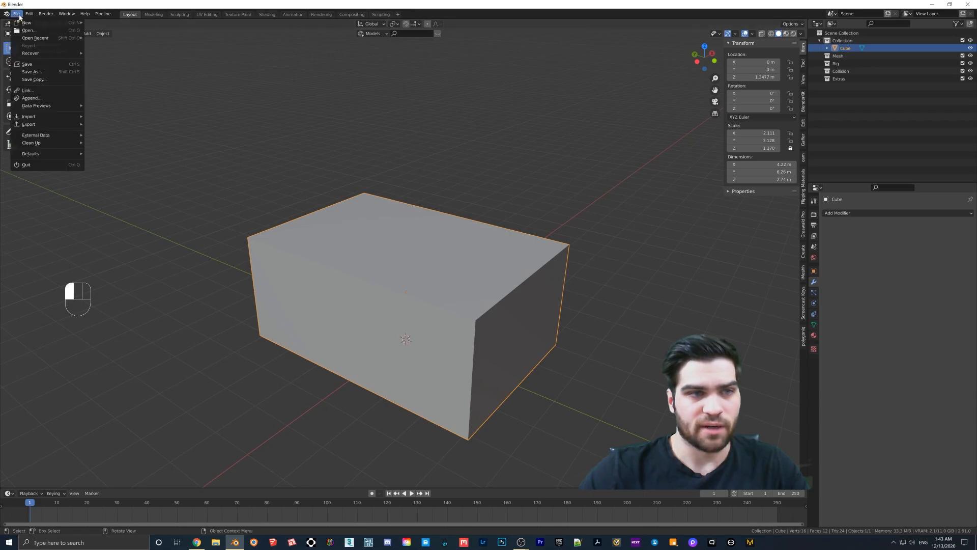
{"action": "left_click", "coordinate": [29, 98]}
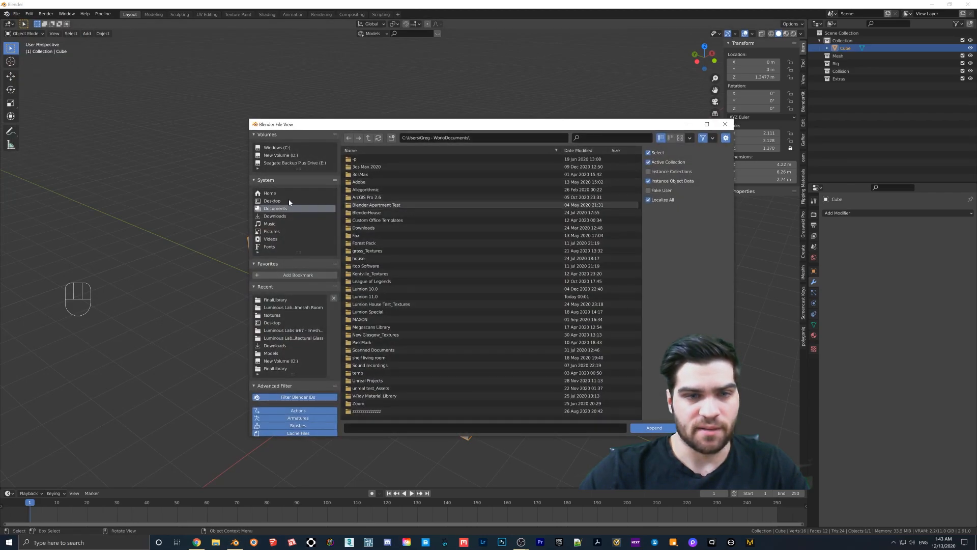
{"action": "left_click", "coordinate": [275, 201]}
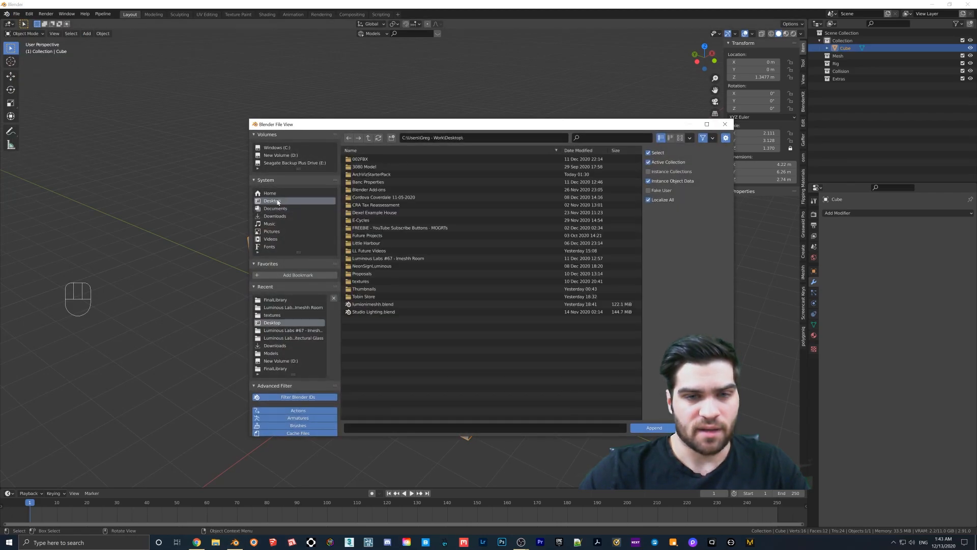
{"action": "double_click", "coordinate": [370, 174]}
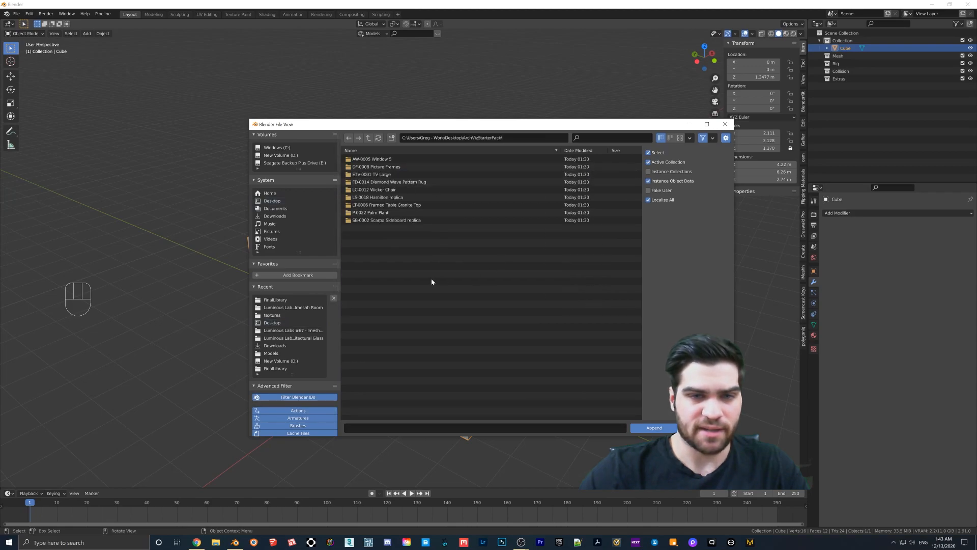
{"action": "double_click", "coordinate": [388, 159]}
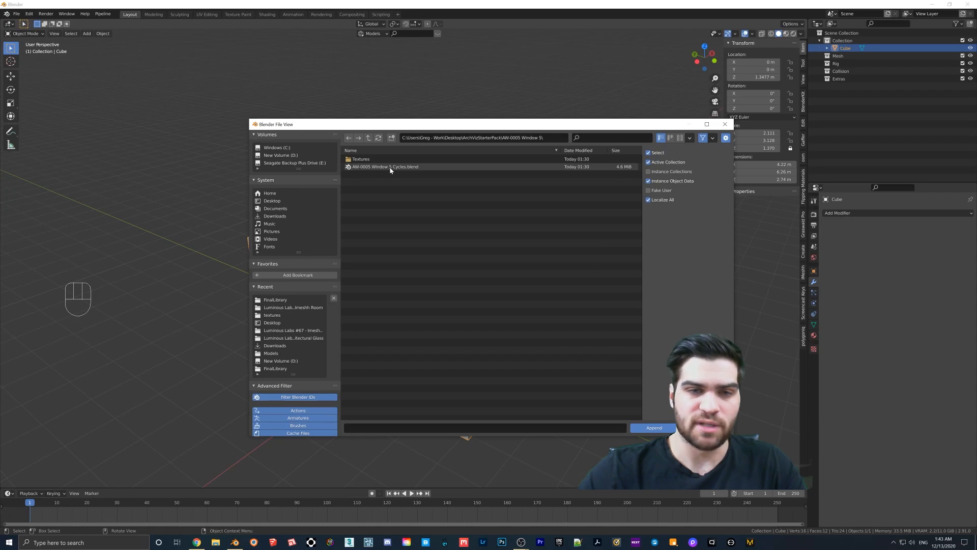
{"action": "double_click", "coordinate": [390, 168]}
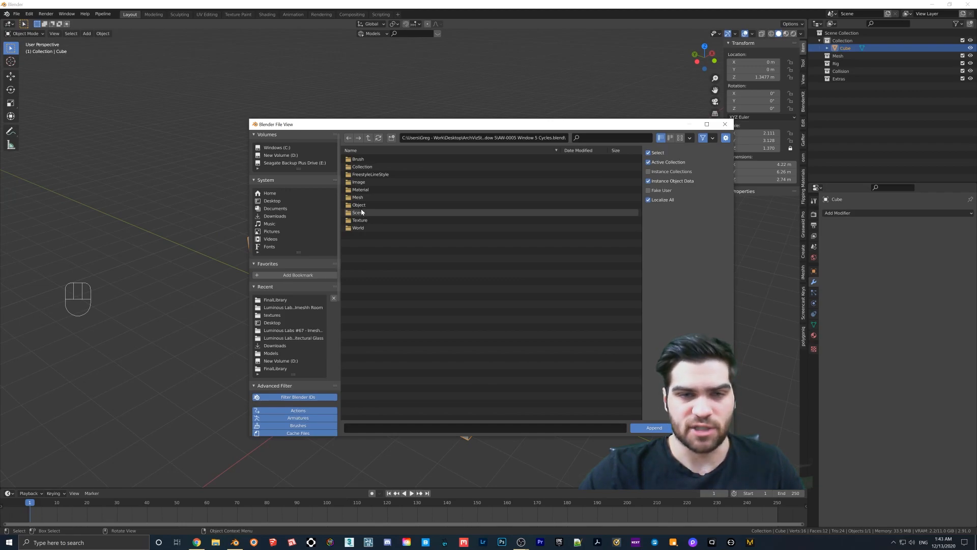
{"action": "double_click", "coordinate": [367, 167]}
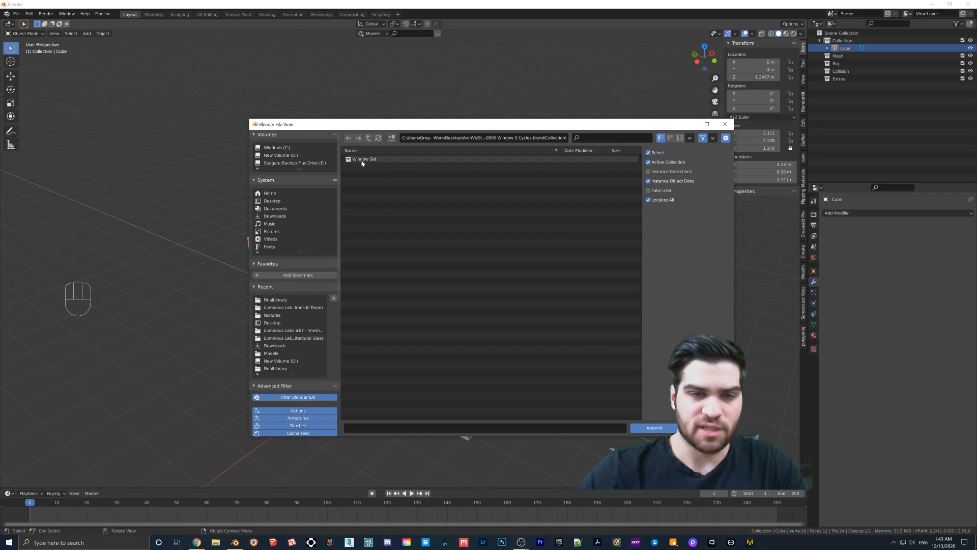
{"action": "double_click", "coordinate": [368, 159]}
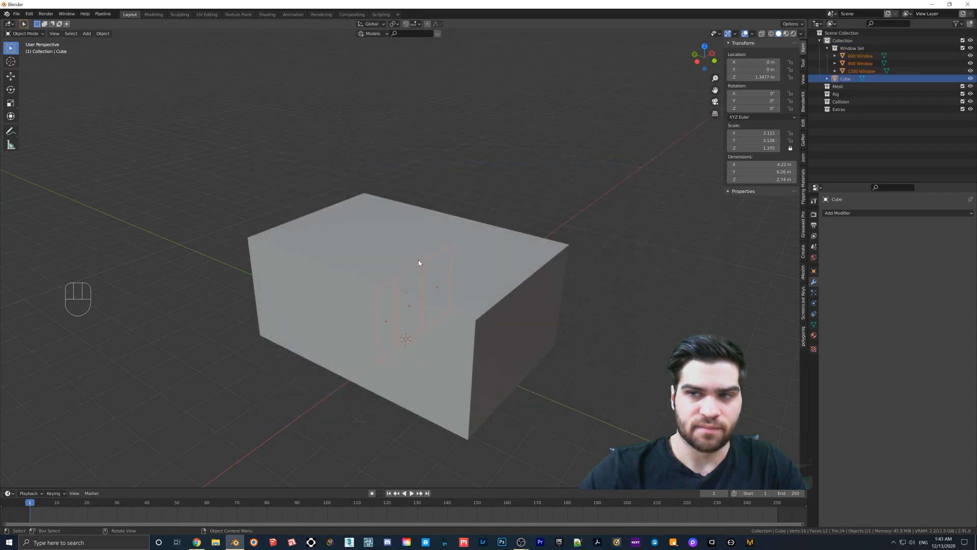
Step: Move the three appended windows together along the global Y axis out of the box, to about Y 4.93 m
{"action": "middle_click_drag", "start_coordinate": [354, 269], "coordinate": [380, 263]}
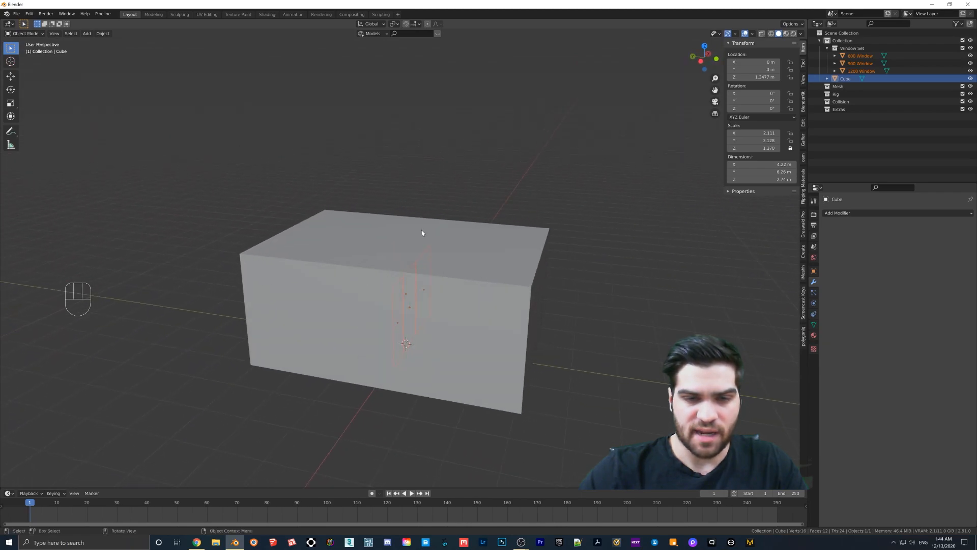
{"action": "middle_click_drag", "start_coordinate": [410, 233], "coordinate": [418, 323]}
{"action": "middle_click_drag", "start_coordinate": [385, 238], "coordinate": [438, 264]}
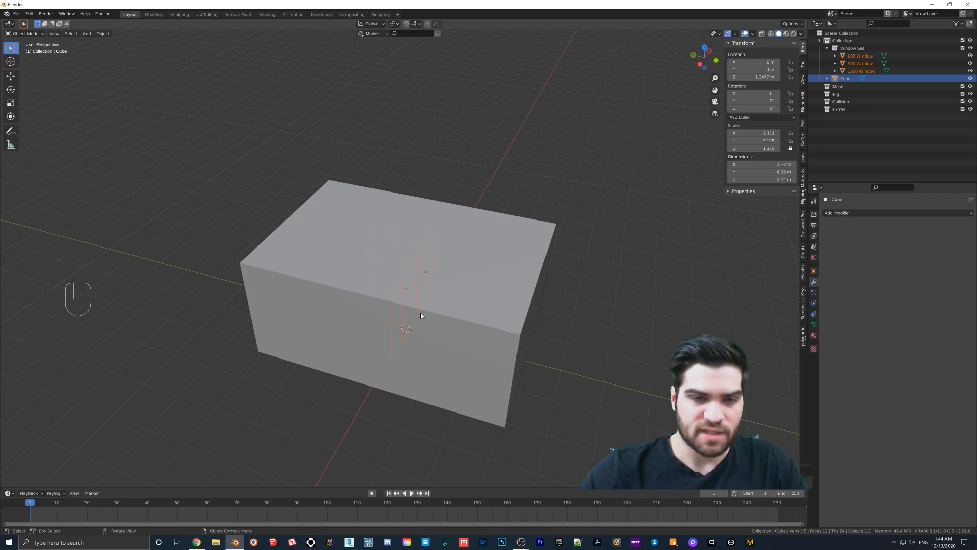
{"action": "key", "text": "g"}
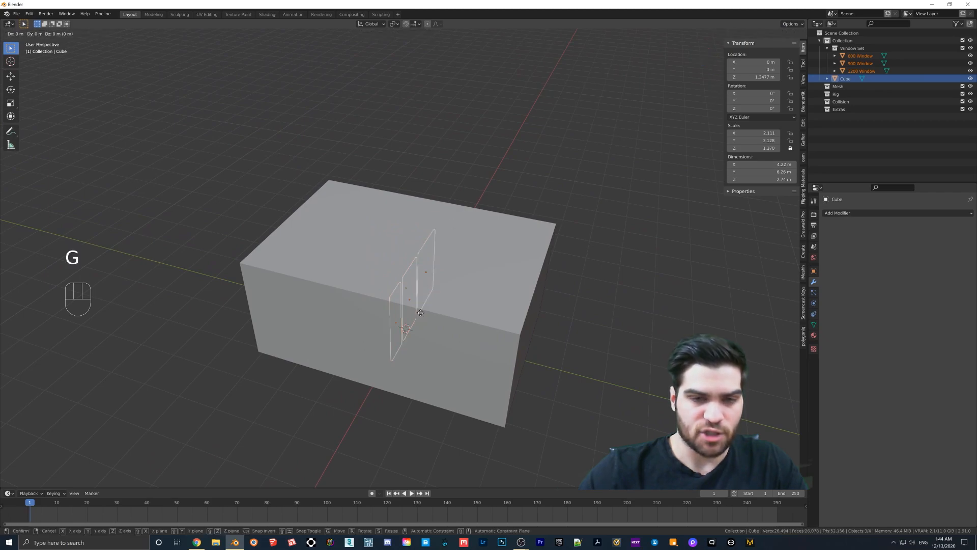
{"action": "key", "text": "y"}
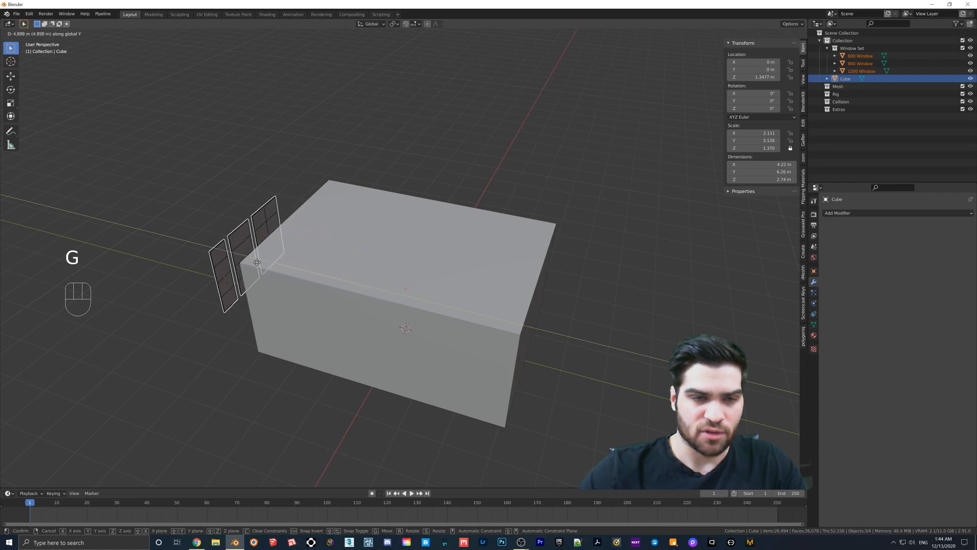
{"action": "left_click", "coordinate": [282, 267]}
{"action": "middle_click_drag", "start_coordinate": [283, 270], "coordinate": [358, 246]}
{"action": "middle_click_drag", "start_coordinate": [287, 336], "coordinate": [363, 261], "text": "shift"}
{"action": "middle_click_drag", "start_coordinate": [343, 275], "coordinate": [373, 296]}
{"action": "middle_click_drag", "start_coordinate": [499, 293], "coordinate": [402, 293], "text": "shift"}
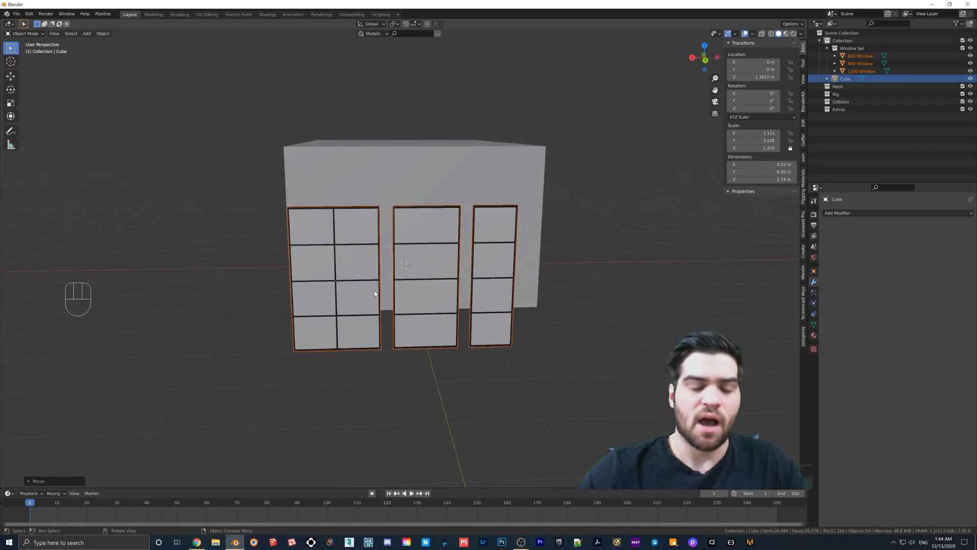
Step: Delete the middle 900 Window and the narrow 600 Window
{"action": "left_click", "coordinate": [424, 277]}
{"action": "key", "text": "Delete"}
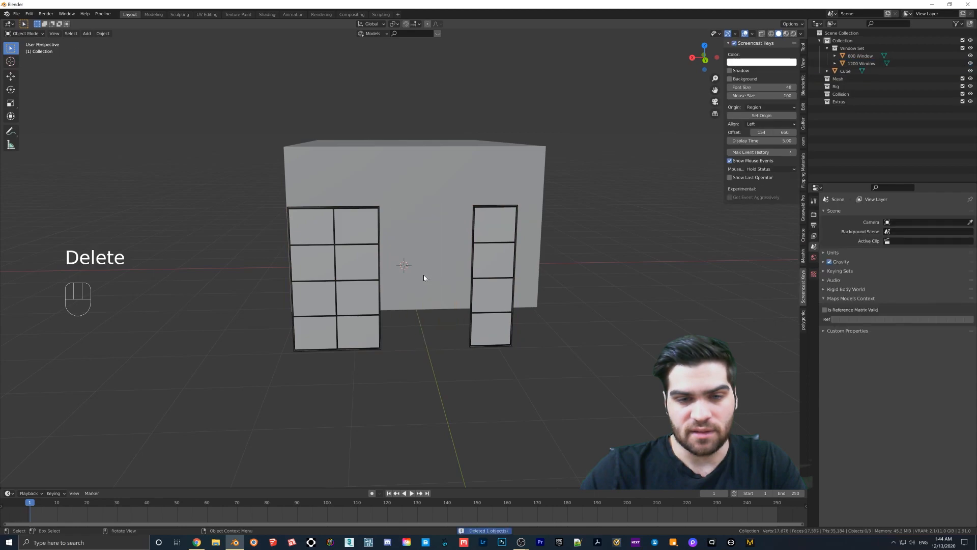
{"action": "left_click", "coordinate": [488, 267]}
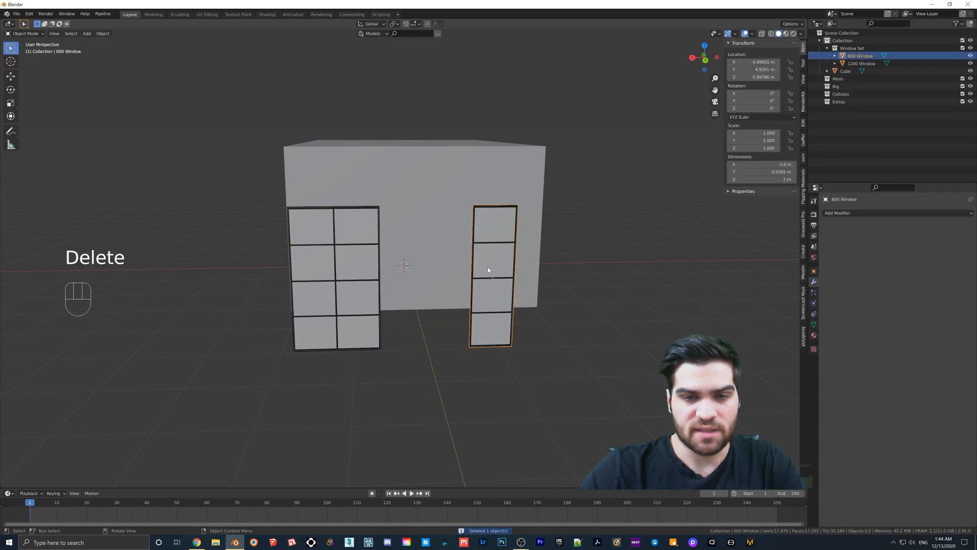
{"action": "key", "text": "Delete"}
Step: Move the 1200 Window along the global Y axis closer to the box, to about Y 4.04 m
{"action": "middle_click_drag", "start_coordinate": [488, 266], "coordinate": [300, 324]}
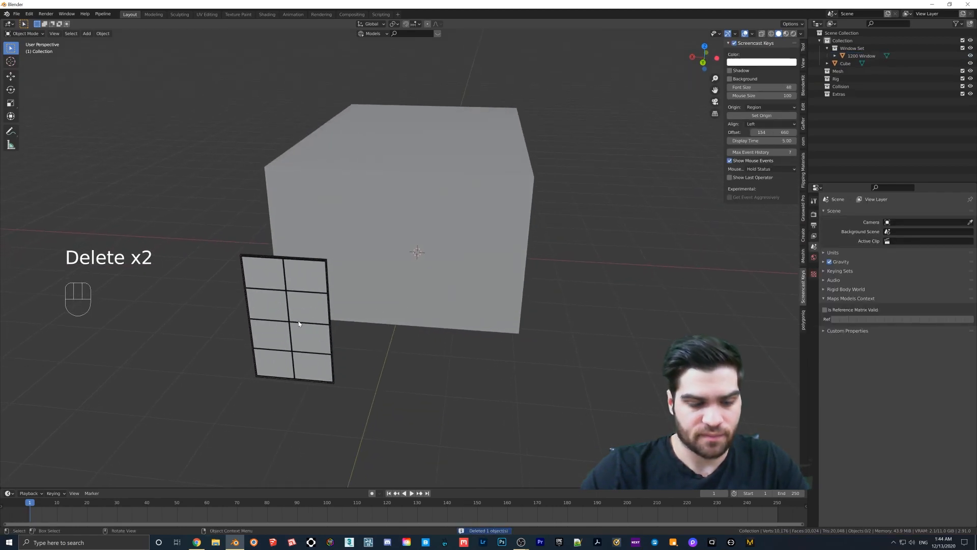
{"action": "left_click", "coordinate": [299, 323]}
{"action": "key", "text": "g"}
{"action": "key", "text": "y"}
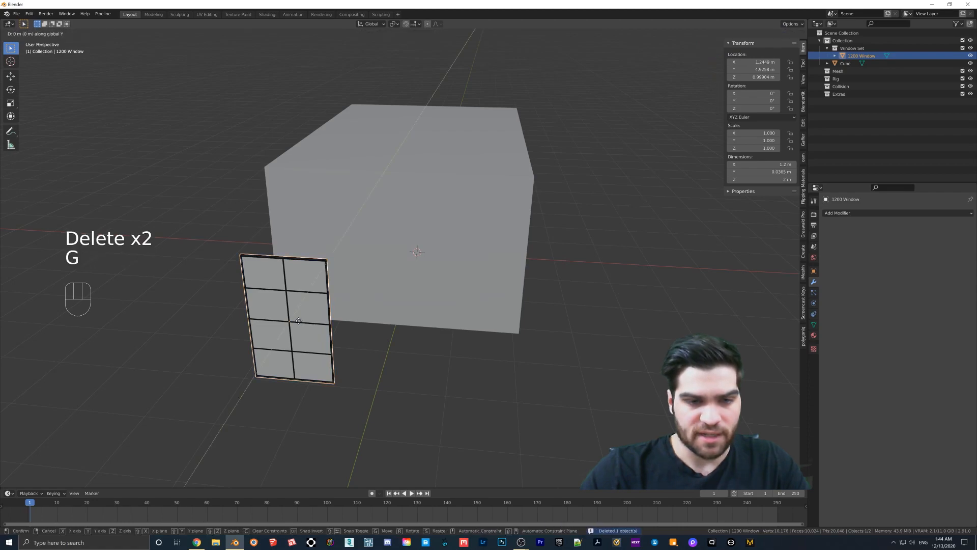
{"action": "left_click", "coordinate": [328, 297]}
{"action": "middle_click_drag", "start_coordinate": [329, 298], "coordinate": [401, 239]}
{"action": "middle_click_drag", "start_coordinate": [515, 248], "coordinate": [396, 206]}
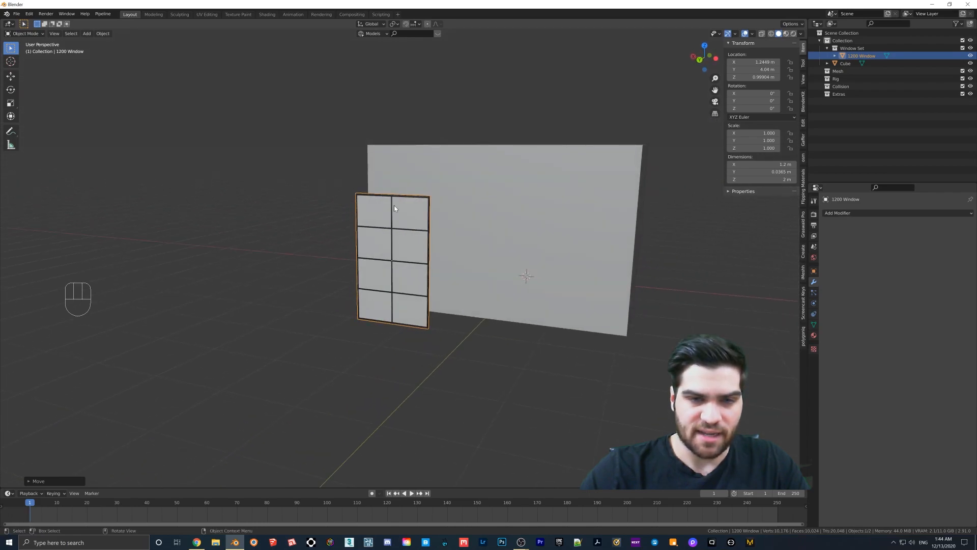
{"action": "middle_click_drag", "start_coordinate": [588, 234], "coordinate": [548, 255]}
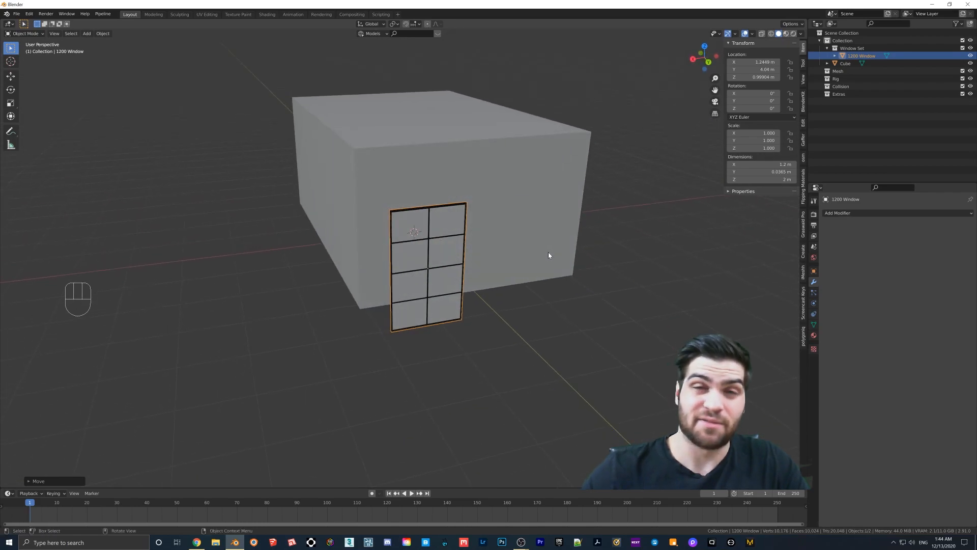
Step: Scale the 1200 Window along the global Y axis by about 3.96, to a depth of about 0.144 m
{"action": "middle_click_drag", "start_coordinate": [451, 278], "coordinate": [413, 232]}
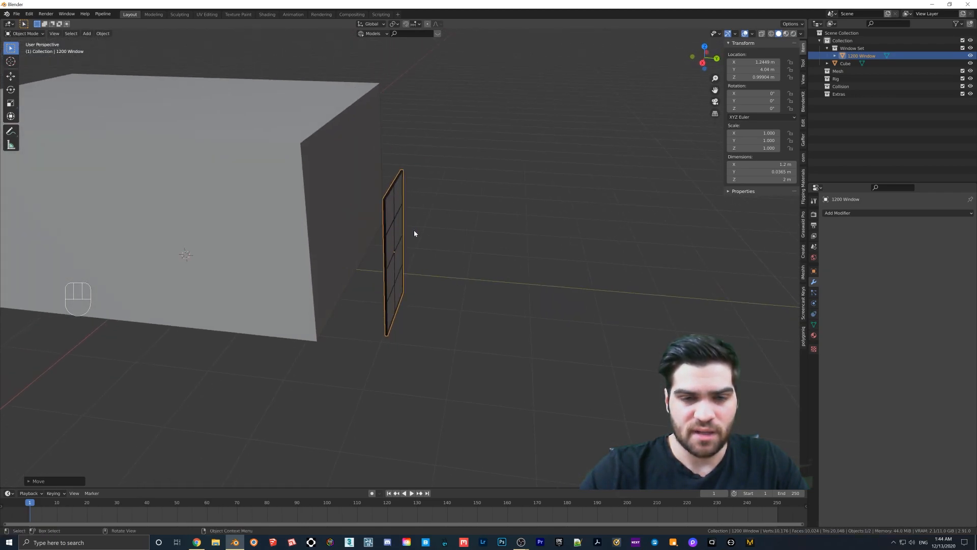
{"action": "key", "text": "s"}
{"action": "key", "text": "y"}
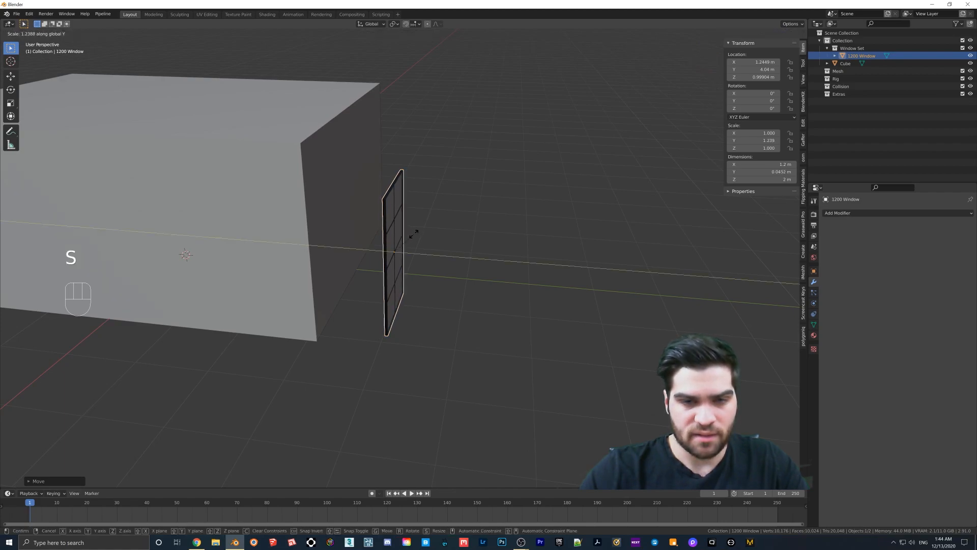
{"action": "left_click", "coordinate": [448, 189]}
{"action": "scroll", "coordinate": [400, 189], "scroll_direction": "up", "scroll_amount": 5}
{"action": "middle_click_drag", "start_coordinate": [400, 191], "coordinate": [441, 241]}
{"action": "scroll", "coordinate": [419, 220], "scroll_direction": "down", "scroll_amount": 3}
{"action": "scroll", "coordinate": [406, 248], "scroll_direction": "down", "scroll_amount": 1}
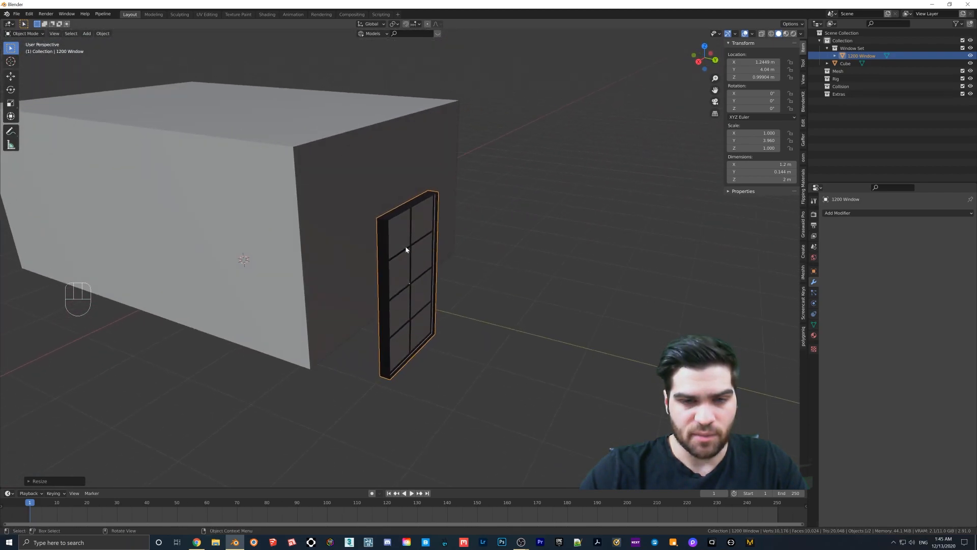
Step: Raise the 1200 Window to about Z 1.36 m and move it along Y into the end wall, to about Y 3.1 m
{"action": "key", "text": "g"}
{"action": "key", "text": "z"}
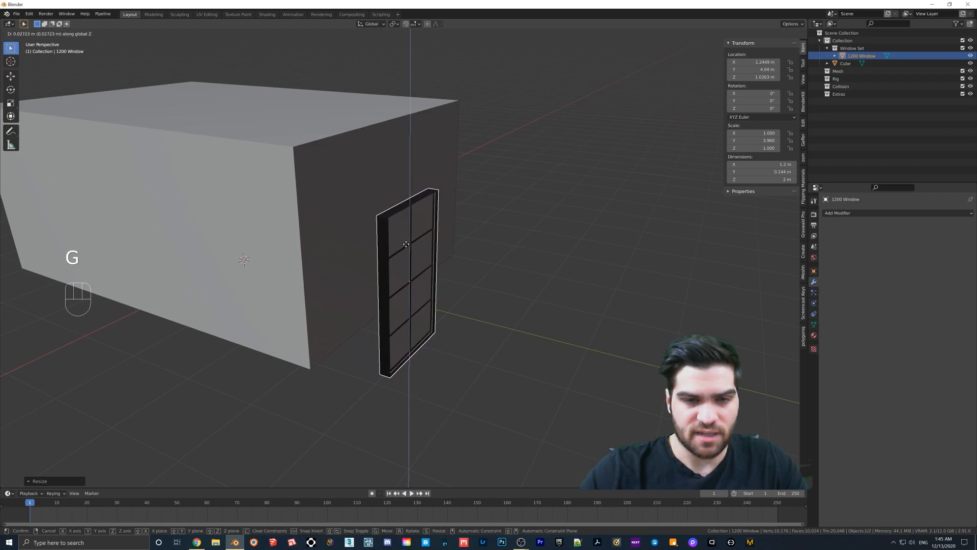
{"action": "left_click", "coordinate": [407, 221]}
{"action": "middle_click_drag", "start_coordinate": [407, 221], "coordinate": [386, 219]}
{"action": "key", "text": "g"}
{"action": "key", "text": "y"}
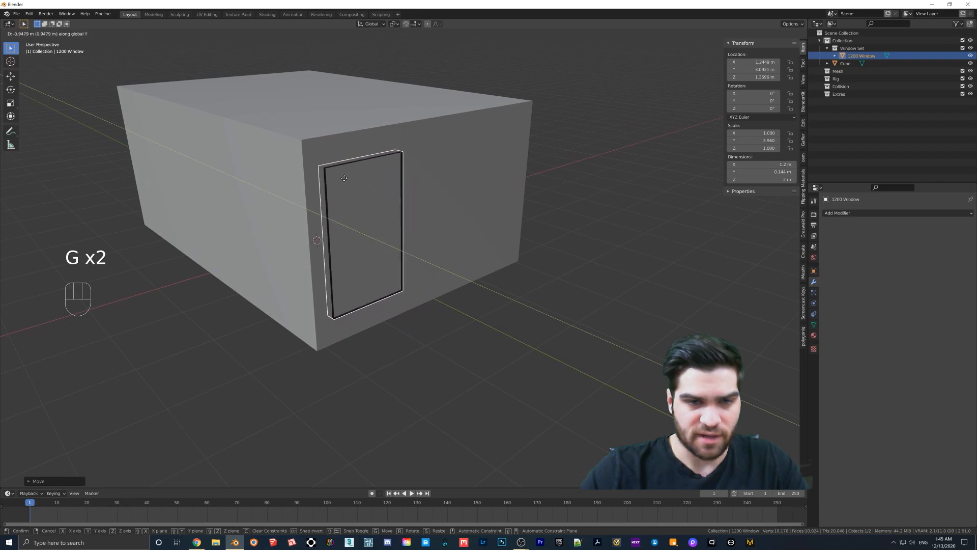
{"action": "left_click", "coordinate": [345, 182]}
Step: Fine-tune the 1200 Window's position in the wall along the global Y axis to about Y 3.07 m
{"action": "middle_click_drag", "start_coordinate": [348, 185], "coordinate": [367, 230]}
{"action": "scroll", "coordinate": [341, 218], "scroll_direction": "up", "scroll_amount": 2}
{"action": "key", "text": "g"}
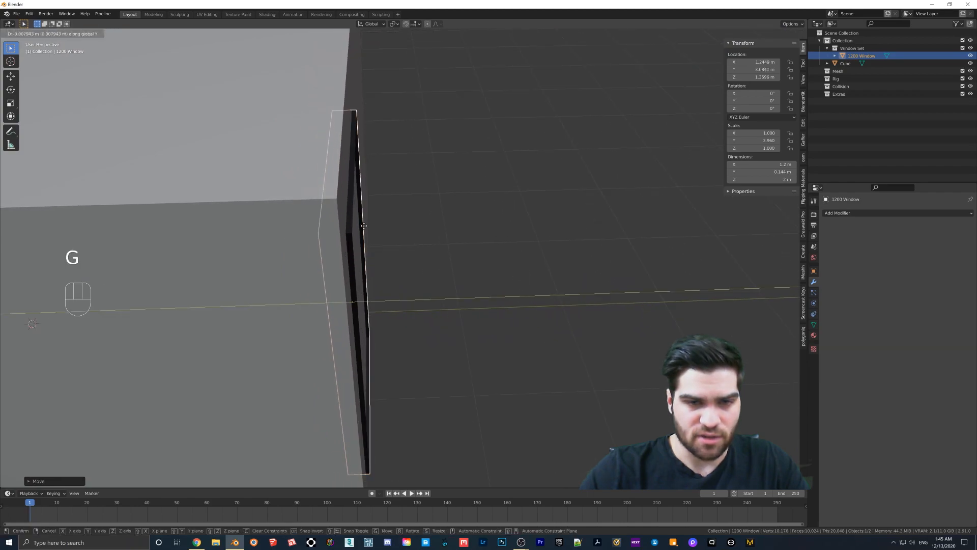
{"action": "left_click", "coordinate": [361, 227]}
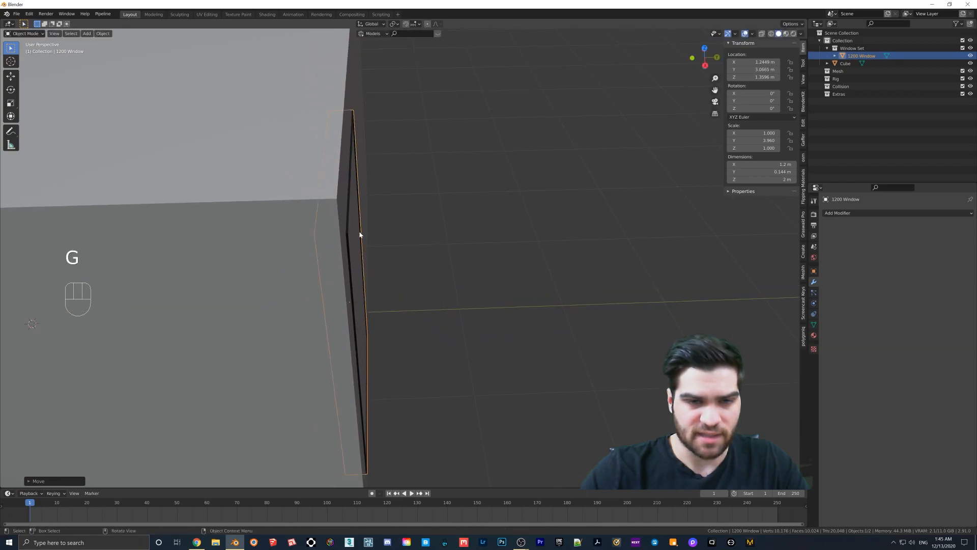
Step: Scale the 1200 Window along Y to a depth of about 0.17 m and move it to about Y 3.05 m
{"action": "middle_click_drag", "start_coordinate": [360, 245], "coordinate": [358, 225]}
{"action": "key", "text": "s"}
{"action": "key", "text": "g"}
{"action": "key", "text": "y"}
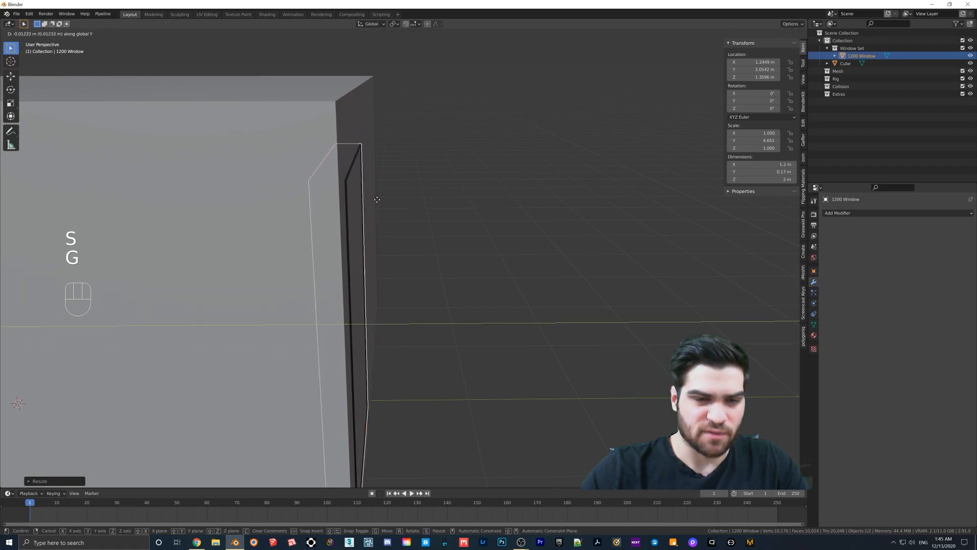
{"action": "left_click", "coordinate": [377, 199]}
Step: Scale the 1200 Window along Y to about 0.206 m deep and shift it to about Y 3.025 m
{"action": "mouse_move", "coordinate": [377, 203]}
{"action": "middle_mouse_down"}
{"action": "mouse_move", "coordinate": [453, 191]}
{"action": "mouse_move", "coordinate": [378, 205]}
{"action": "middle_mouse_up"}
{"action": "key", "text": "s"}
{"action": "key", "text": "y"}
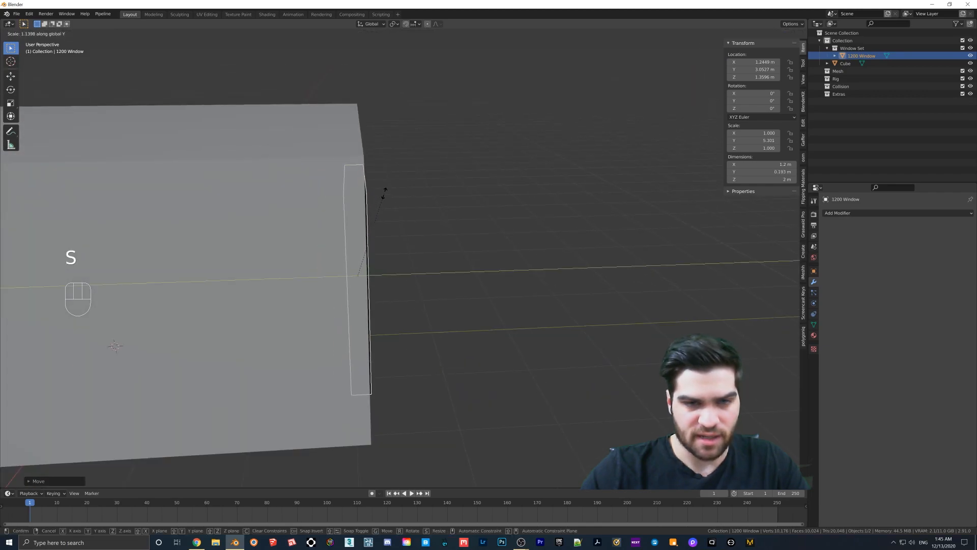
{"action": "key", "text": "g"}
{"action": "left_click", "coordinate": [385, 190]}
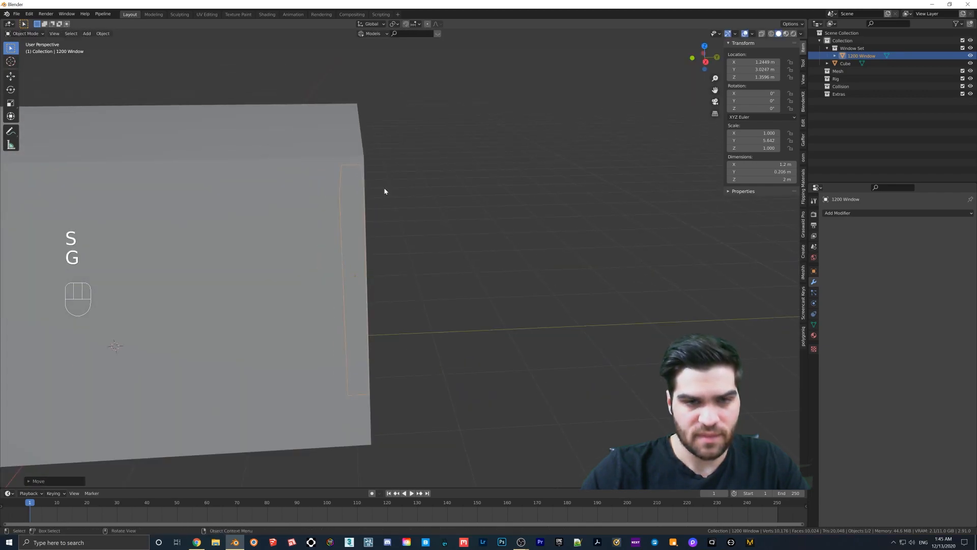
Step: Examine how the window sits within the wall thickness in wireframe shading, and return to solid shading
{"action": "key", "text": "z"}
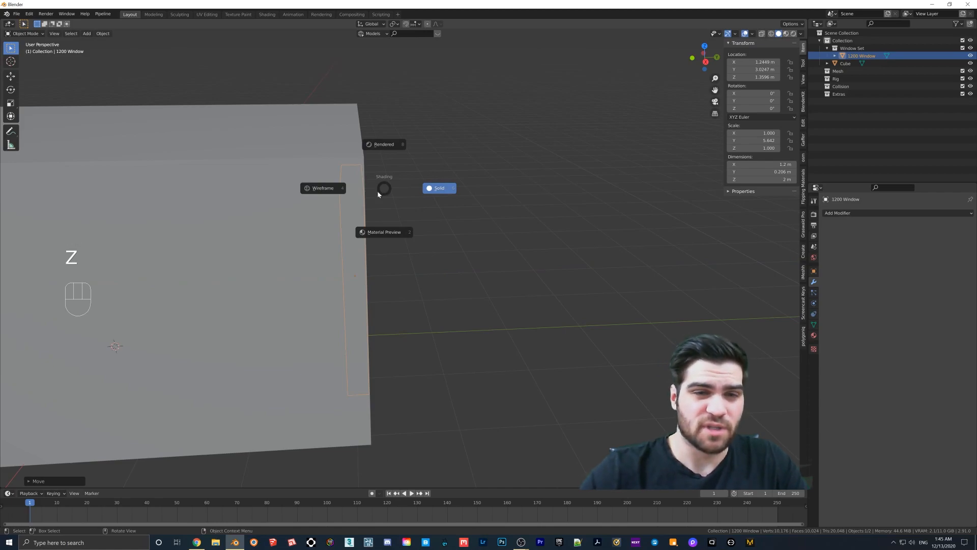
{"action": "left_click", "coordinate": [340, 192]}
{"action": "mouse_move", "coordinate": [340, 201]}
{"action": "middle_mouse_down"}
{"action": "mouse_move", "coordinate": [365, 206]}
{"action": "mouse_move", "coordinate": [343, 214]}
{"action": "mouse_move", "coordinate": [388, 207]}
{"action": "mouse_move", "coordinate": [397, 214]}
{"action": "mouse_move", "coordinate": [375, 223]}
{"action": "mouse_move", "coordinate": [395, 220]}
{"action": "middle_mouse_up"}
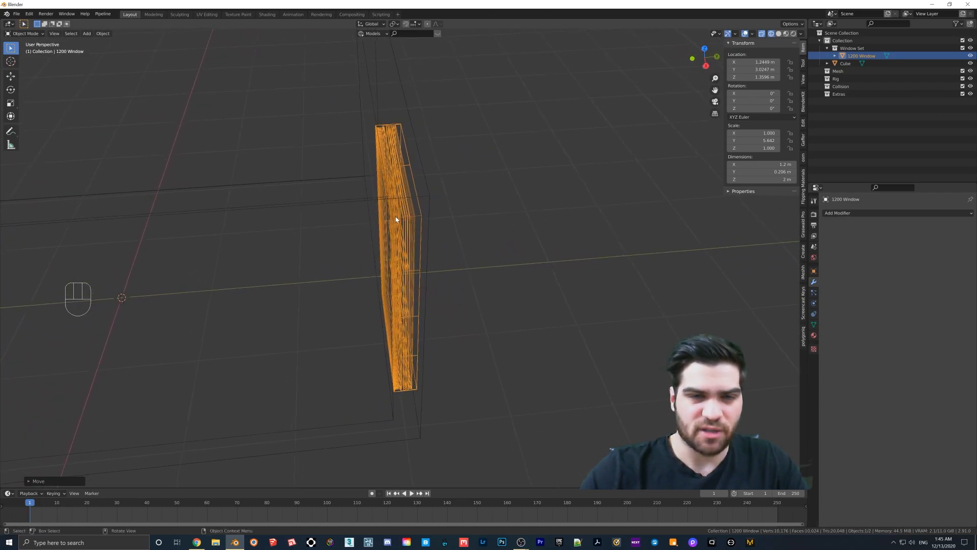
{"action": "middle_click_drag", "start_coordinate": [437, 195], "coordinate": [412, 206]}
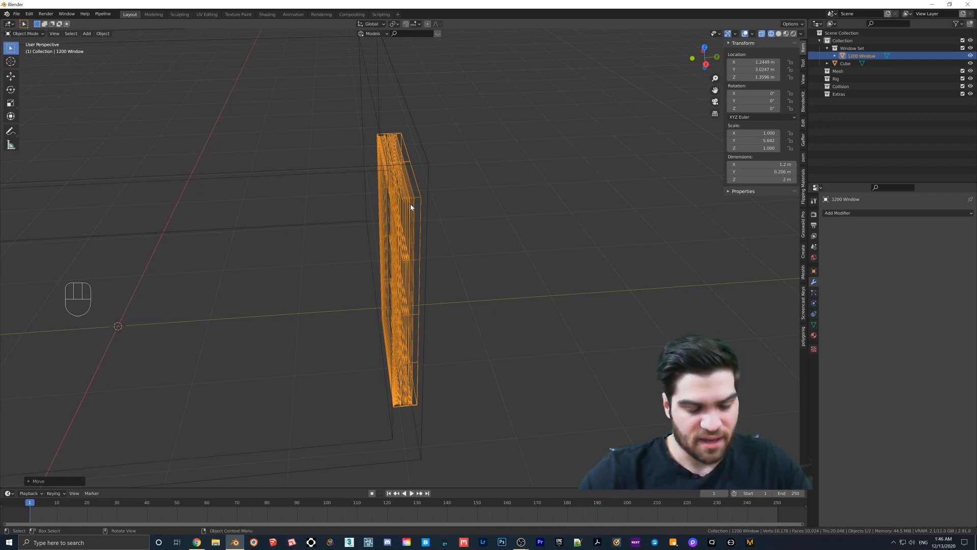
{"action": "key", "text": "z"}
{"action": "left_click", "coordinate": [466, 209]}
{"action": "mouse_move", "coordinate": [441, 207]}
{"action": "middle_mouse_down"}
{"action": "mouse_move", "coordinate": [419, 200]}
{"action": "mouse_move", "coordinate": [484, 188]}
{"action": "mouse_move", "coordinate": [408, 194]}
{"action": "middle_mouse_up"}
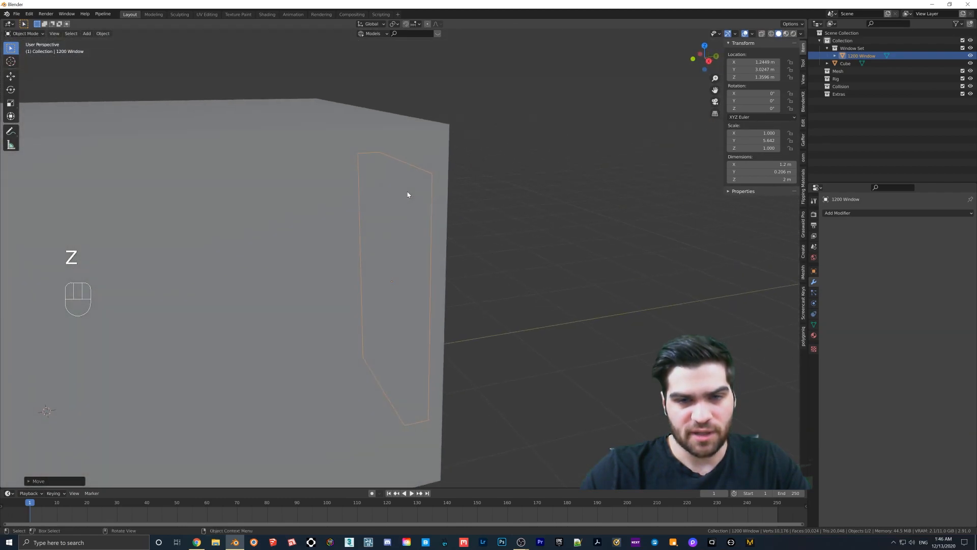
Step: In wireframe shading, scale the 1200 Window along Y to about 0.249 m deep and move it to about Y 3.018 m
{"action": "key", "text": "z"}
{"action": "mouse_move", "coordinate": [338, 194]}
{"action": "middle_mouse_down"}
{"action": "mouse_move", "coordinate": [318, 227]}
{"action": "mouse_move", "coordinate": [357, 204]}
{"action": "middle_mouse_up"}
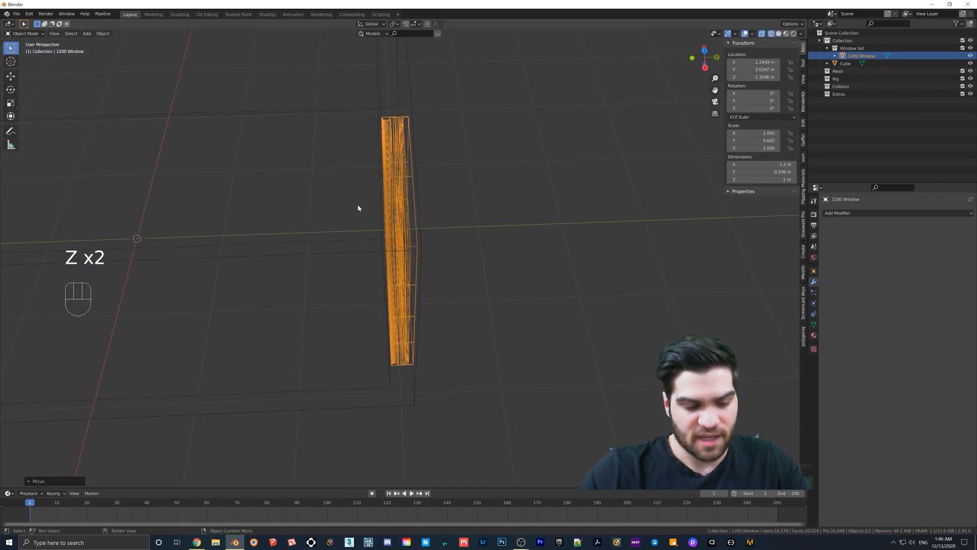
{"action": "key", "text": "s"}
{"action": "key", "text": "y"}
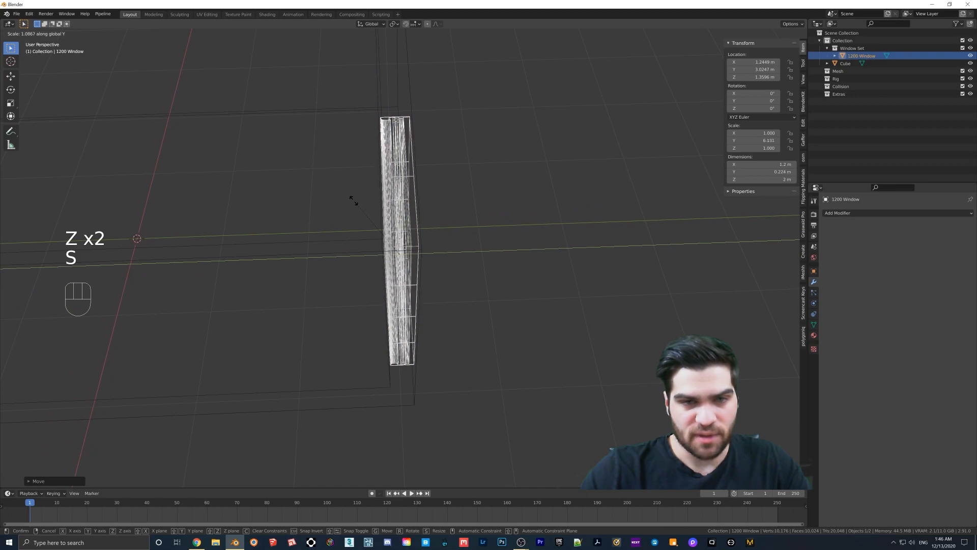
{"action": "left_click", "coordinate": [351, 196]}
{"action": "key", "text": "g"}
{"action": "left_click", "coordinate": [351, 196]}
Step: Scale the 1200 Window along Y to about 0.312 m deep, move it to Y 3.04 m and return to solid shading
{"action": "middle_click_drag", "start_coordinate": [352, 197], "coordinate": [368, 178]}
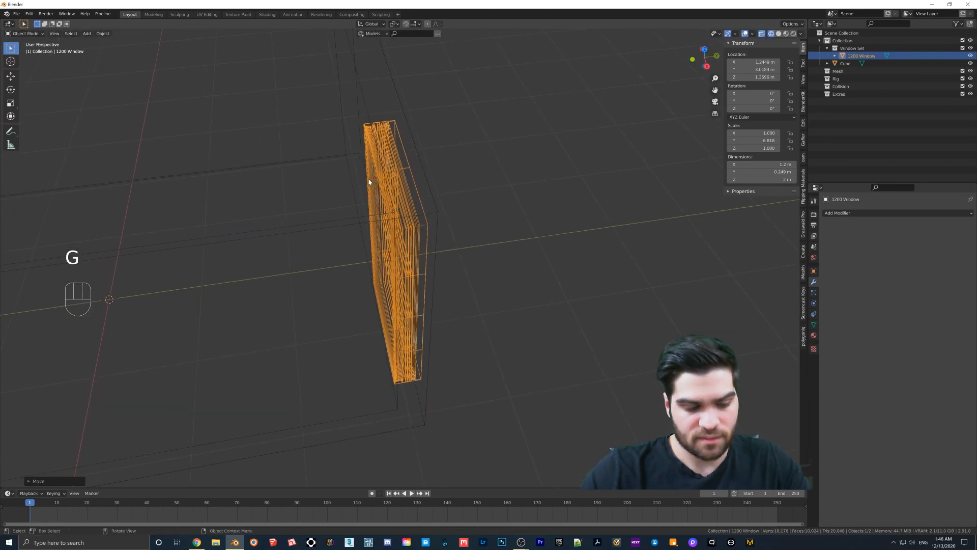
{"action": "key", "text": "s"}
{"action": "key", "text": "y"}
{"action": "left_click", "coordinate": [367, 167]}
{"action": "key", "text": "g"}
{"action": "key", "text": "y"}
{"action": "left_click", "coordinate": [367, 156]}
{"action": "middle_click_drag", "start_coordinate": [368, 156], "coordinate": [413, 193]}
{"action": "key", "text": "z"}
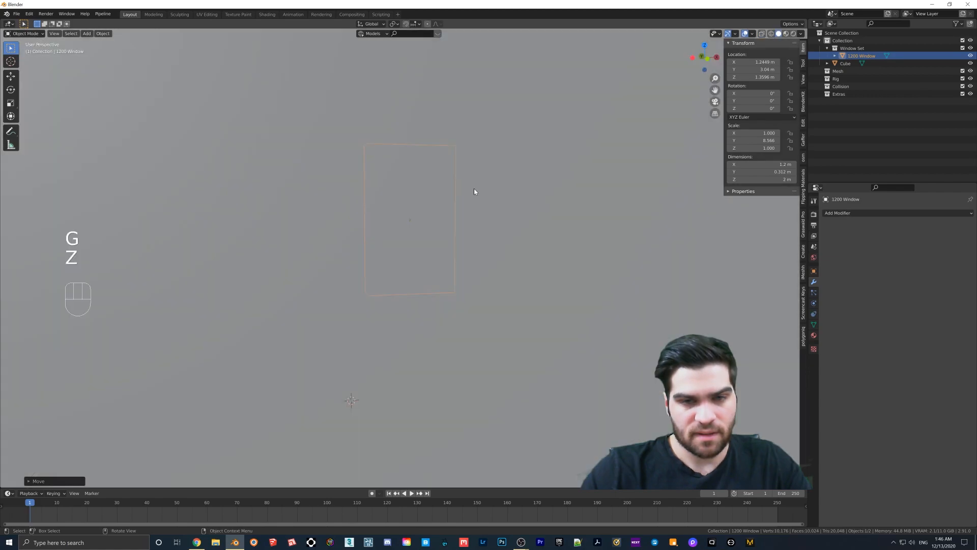
Step: Check the window from inside and outside the room, and move it along Y to about 3.013 m
{"action": "scroll", "coordinate": [423, 191], "scroll_direction": "up", "scroll_amount": 4}
{"action": "scroll", "coordinate": [418, 193], "scroll_direction": "down", "scroll_amount": 3}
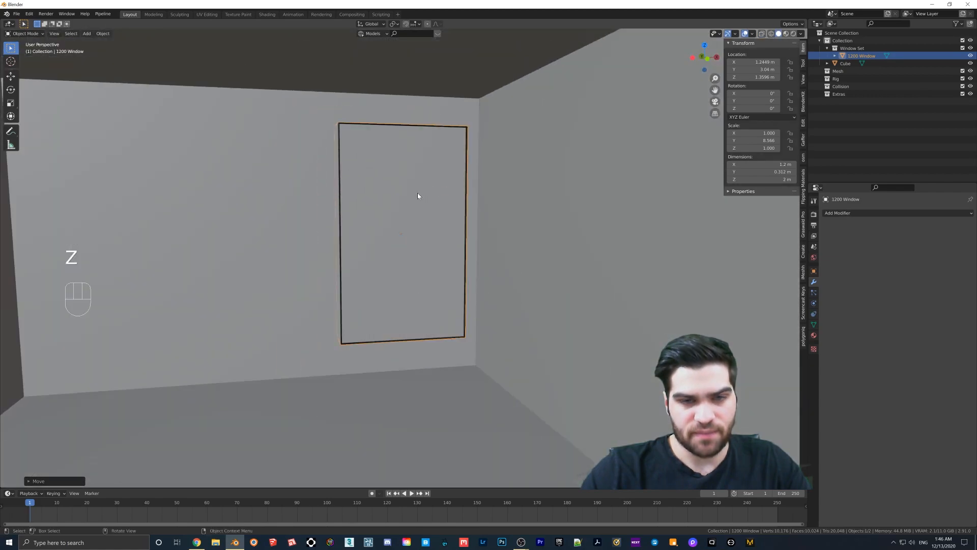
{"action": "scroll", "coordinate": [417, 194], "scroll_direction": "up", "scroll_amount": 1}
{"action": "key", "text": "z"}
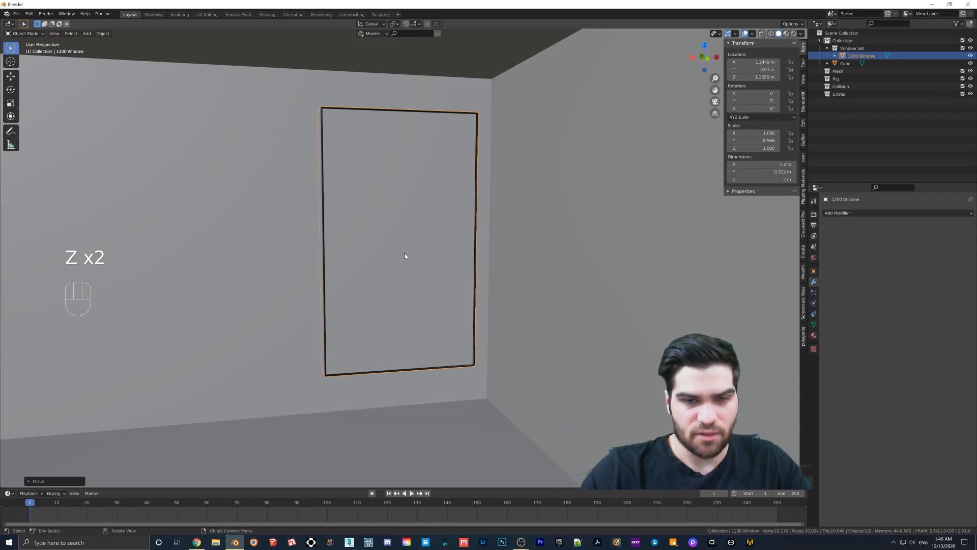
{"action": "middle_click_drag", "start_coordinate": [405, 255], "coordinate": [489, 276]}
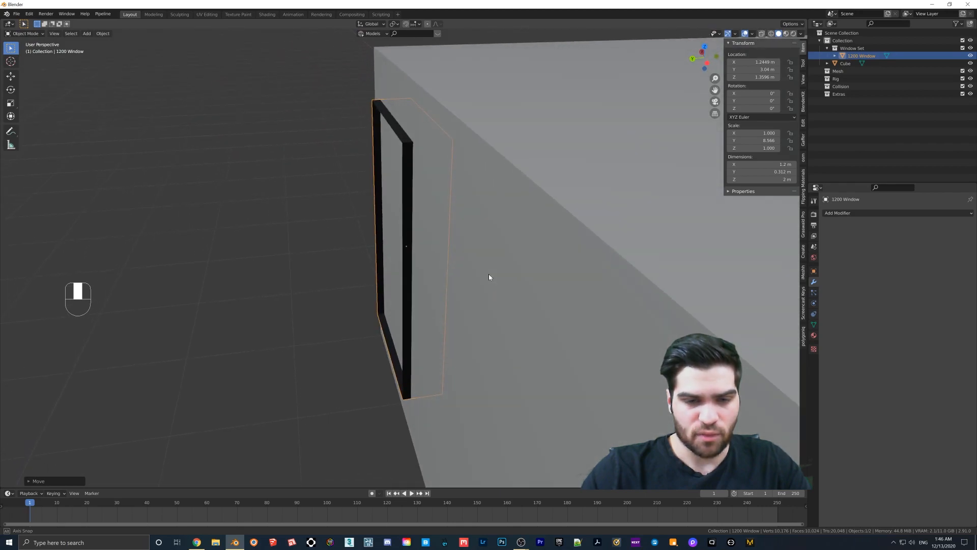
{"action": "key", "text": "g"}
{"action": "key", "text": "y"}
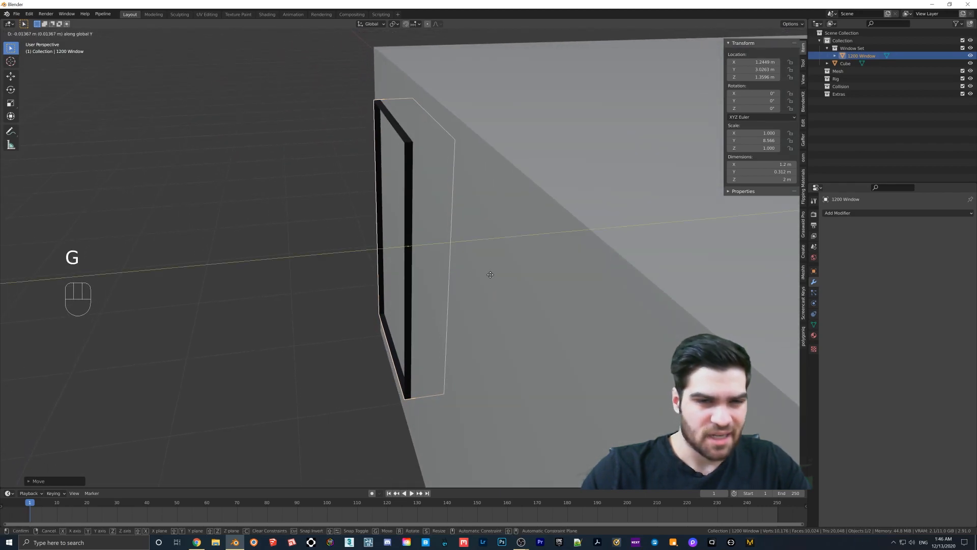
{"action": "left_click", "coordinate": [492, 275]}
Step: Move the 1200 Window along the global X axis toward the room's side wall, to about X 1.33 m
{"action": "mouse_move", "coordinate": [492, 275]}
{"action": "middle_mouse_down"}
{"action": "mouse_move", "coordinate": [509, 255]}
{"action": "mouse_move", "coordinate": [536, 261]}
{"action": "mouse_move", "coordinate": [503, 269]}
{"action": "middle_mouse_up"}
{"action": "middle_click_drag", "start_coordinate": [470, 204], "coordinate": [398, 202]}
{"action": "scroll", "coordinate": [306, 196], "scroll_direction": "down", "scroll_amount": 3}
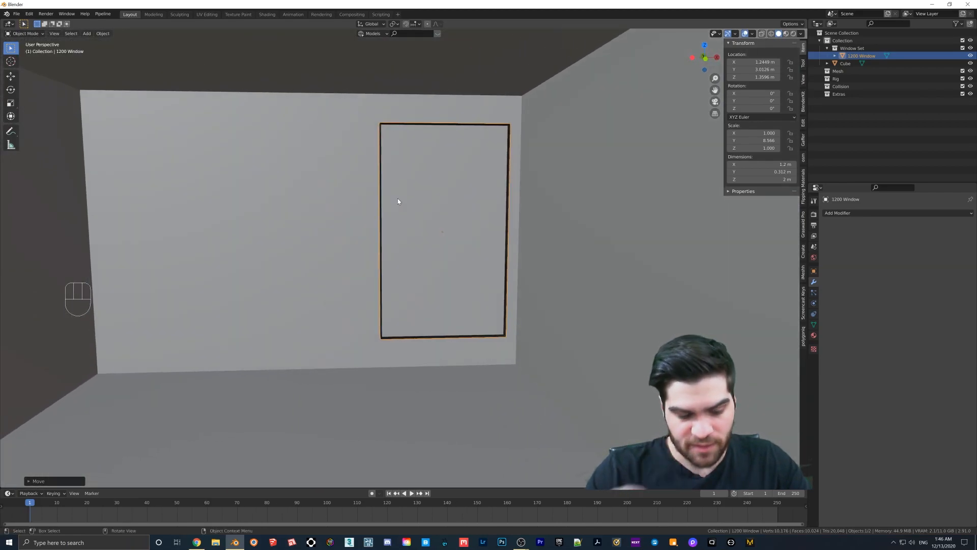
{"action": "key", "text": "g"}
{"action": "key", "text": "x"}
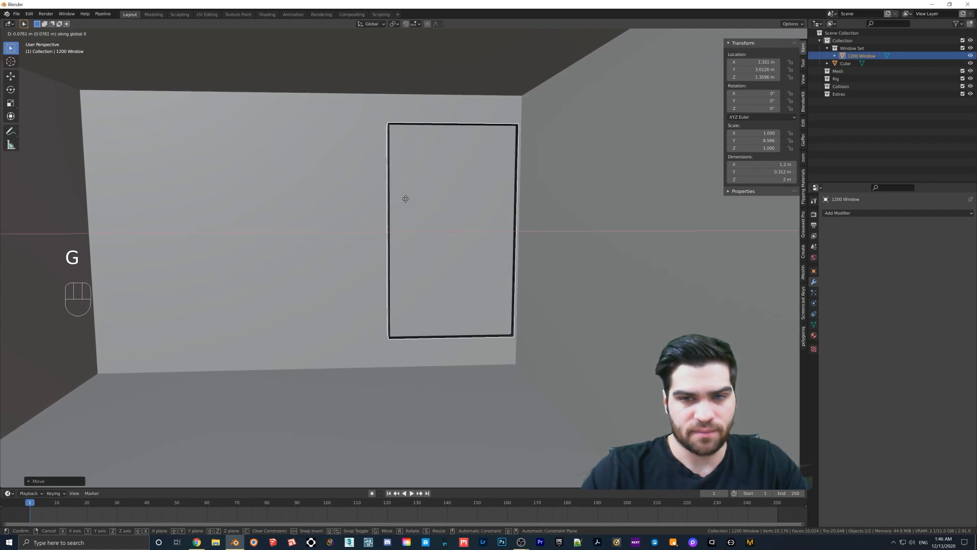
{"action": "left_click", "coordinate": [406, 201]}
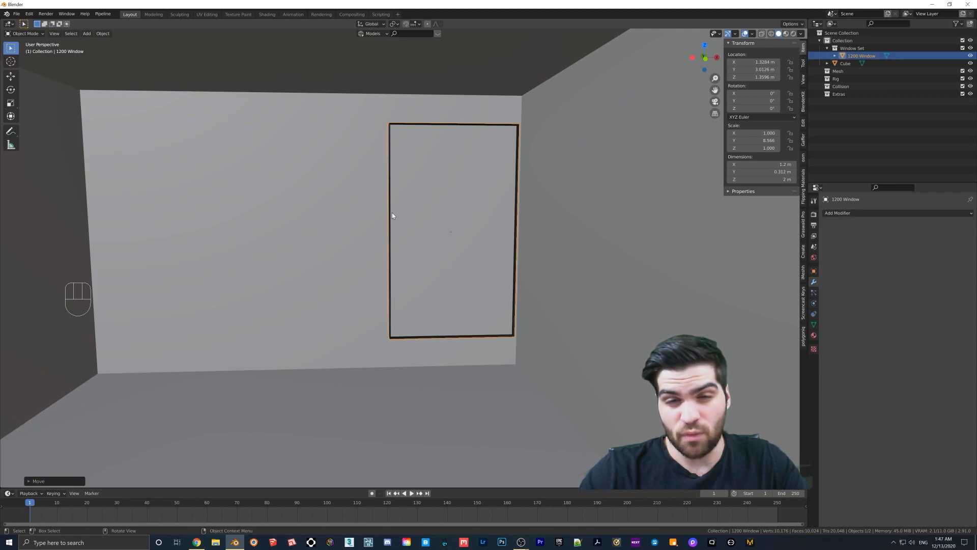
Step: Duplicate the 1200 Window and place the copy about 1.33 m away along X, near the middle of the end wall
{"action": "left_click", "coordinate": [391, 181]}
{"action": "left_click", "coordinate": [390, 182]}
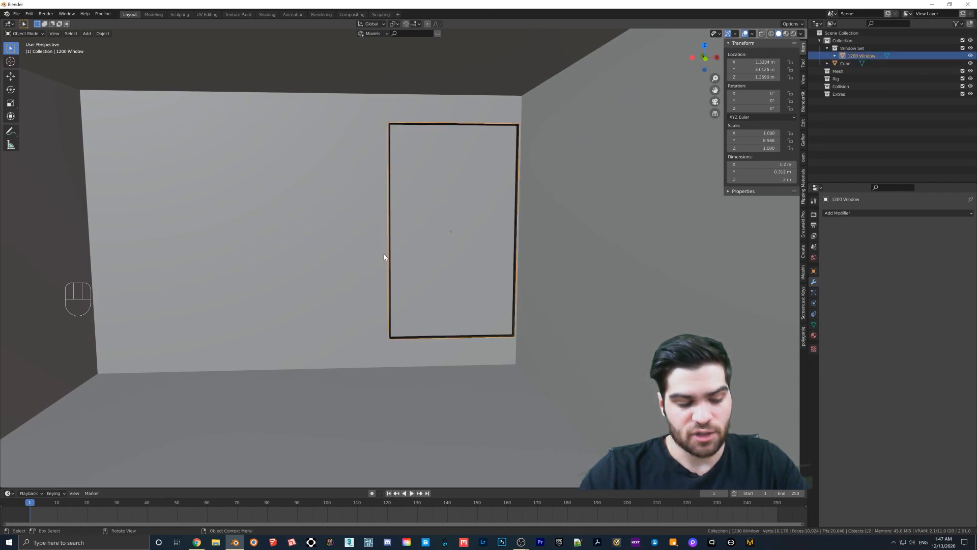
{"action": "key", "text": "shift+d"}
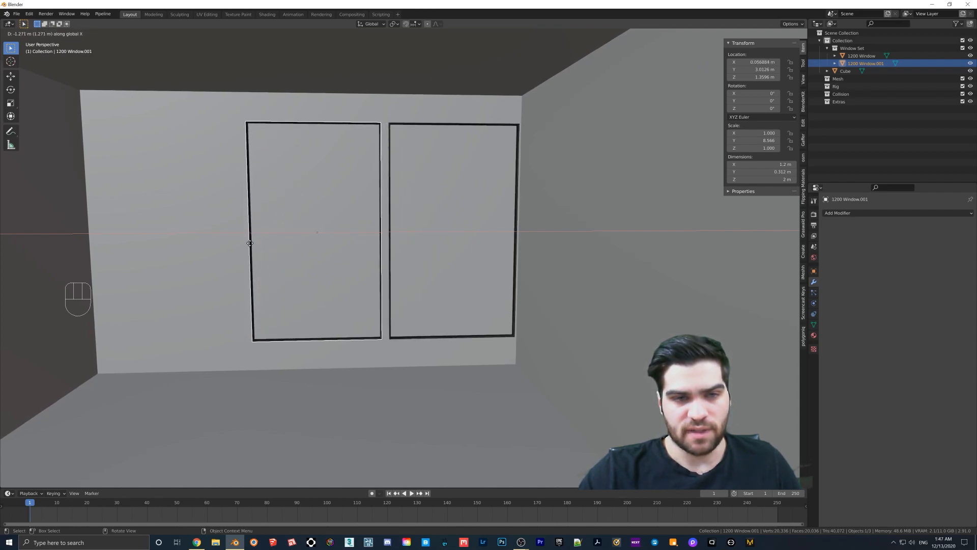
{"action": "left_click", "coordinate": [244, 245]}
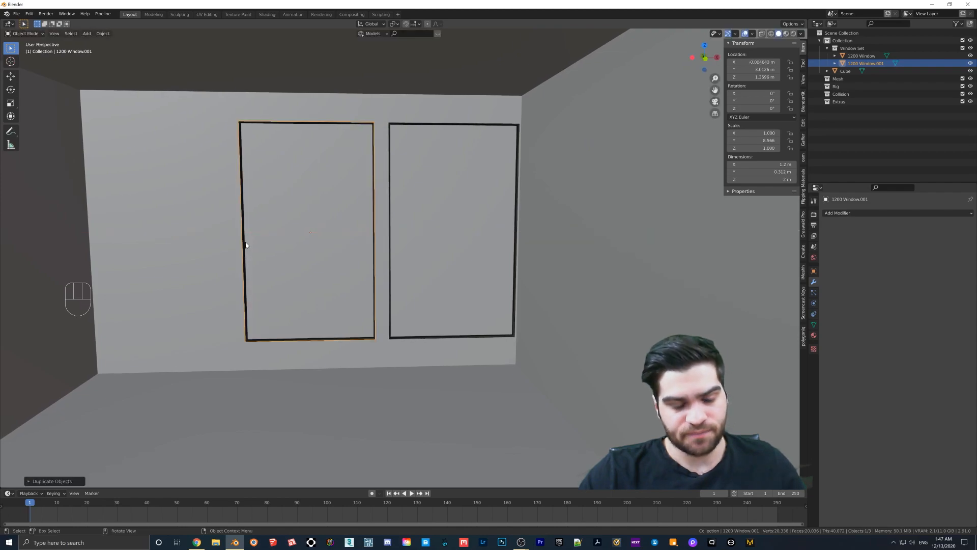
Step: Duplicate the middle window and offset the copy by about -1.204 m along X, edge to edge with it
{"action": "key", "text": "shift"}
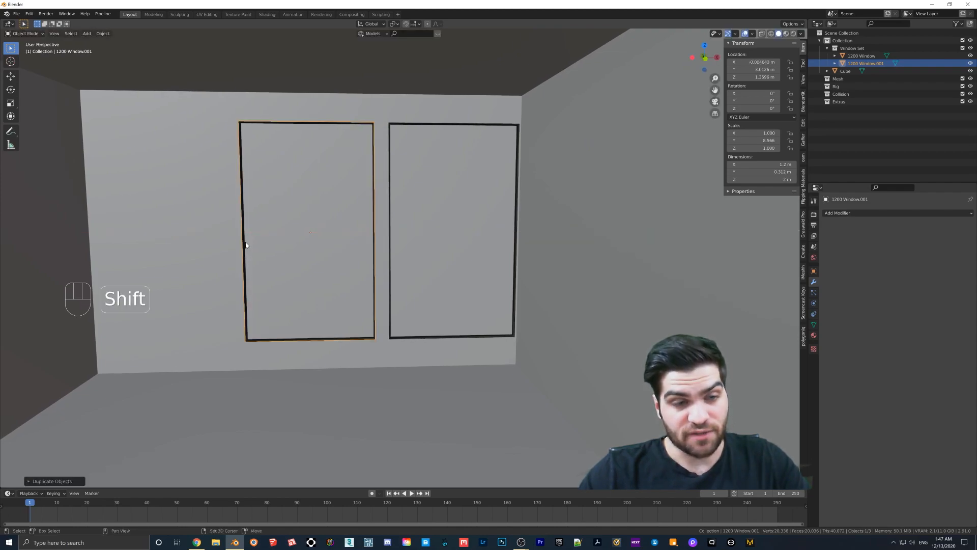
{"action": "key", "text": "shift+d"}
{"action": "key", "text": "x"}
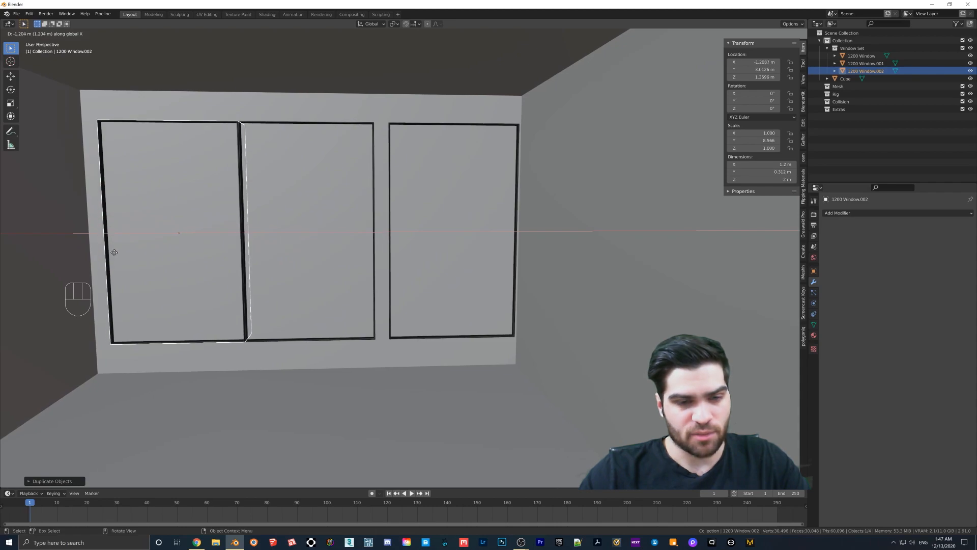
{"action": "left_click", "coordinate": [114, 252]}
Step: Move the original 1200 Window along X to about 1.19 m so it meets the middle window
{"action": "left_click", "coordinate": [388, 129]}
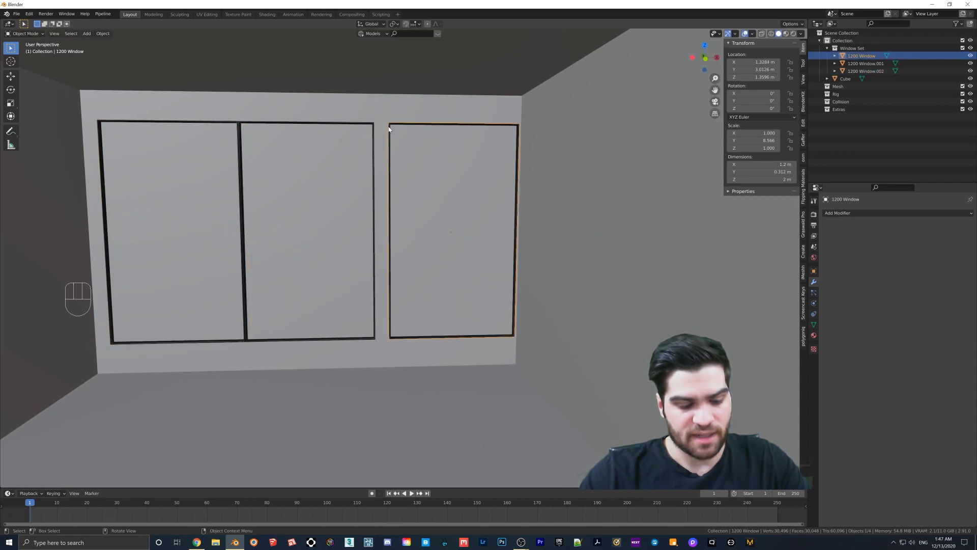
{"action": "key", "text": "g"}
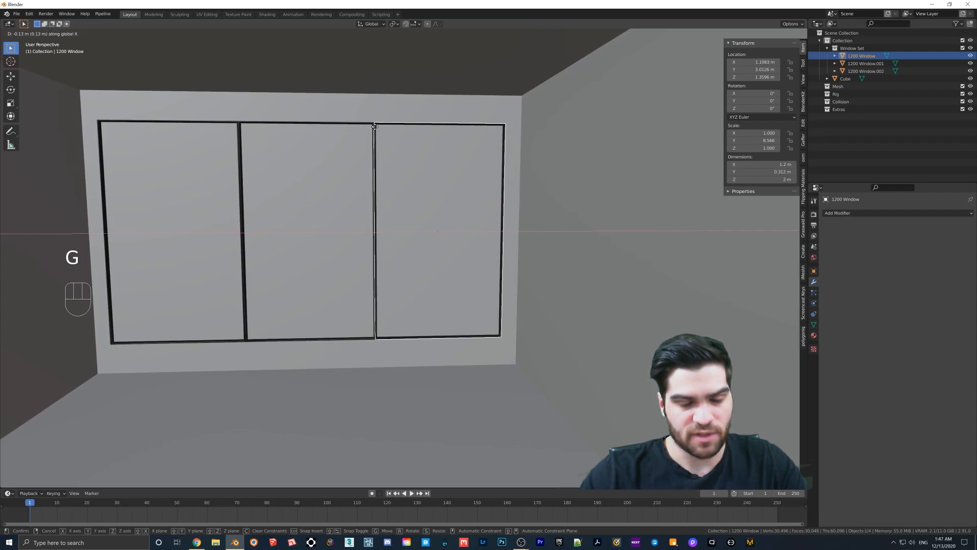
{"action": "left_click", "coordinate": [374, 130]}
Step: Examine the joints between the three windows and their overall fit in the end wall
{"action": "middle_click_drag", "start_coordinate": [349, 184], "coordinate": [434, 167], "text": "shift"}
{"action": "middle_click_drag", "start_coordinate": [318, 186], "coordinate": [311, 192]}
{"action": "middle_click_drag", "start_coordinate": [399, 239], "coordinate": [404, 227]}
{"action": "scroll", "coordinate": [440, 121], "scroll_direction": "up", "scroll_amount": 6}
{"action": "mouse_move", "coordinate": [441, 121]}
{"action": "middle_mouse_down"}
{"action": "mouse_move", "coordinate": [415, 122]}
{"action": "mouse_move", "coordinate": [428, 109]}
{"action": "middle_mouse_up"}
{"action": "scroll", "coordinate": [428, 109], "scroll_direction": "down", "scroll_amount": 8}
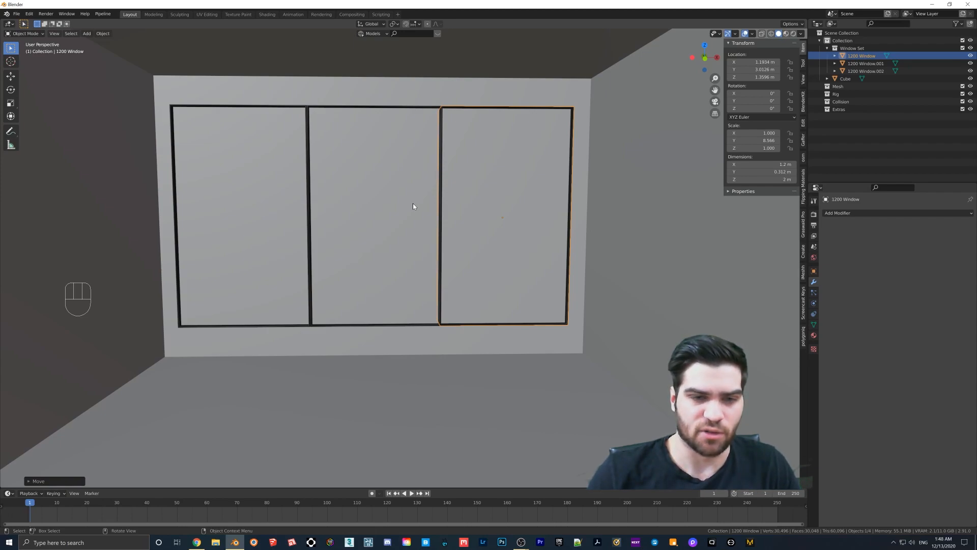
{"action": "middle_click_drag", "start_coordinate": [399, 202], "coordinate": [425, 199], "text": "shift"}
{"action": "key", "text": "shift"}
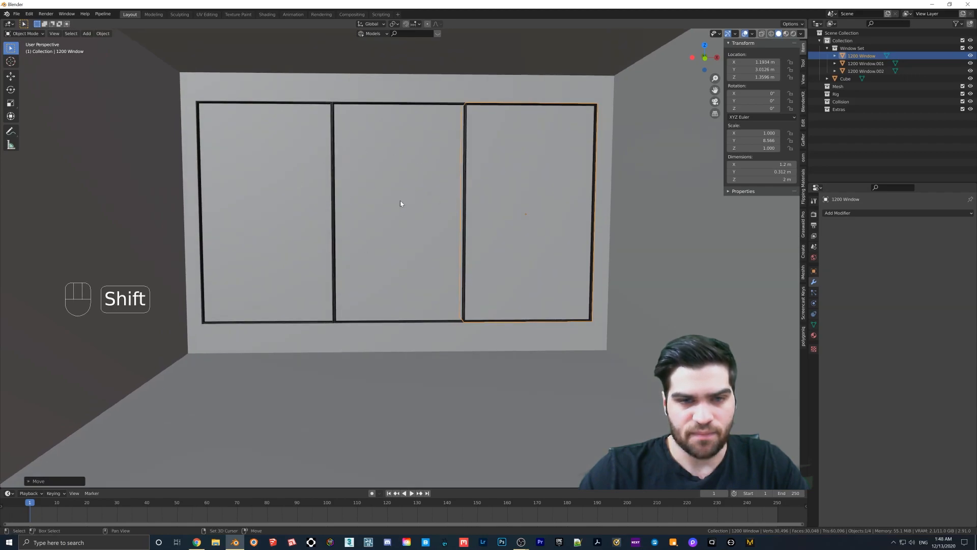
{"action": "mouse_move", "coordinate": [436, 200]}
{"action": "middle_mouse_down"}
{"action": "mouse_move", "coordinate": [311, 214]}
{"action": "mouse_move", "coordinate": [442, 207]}
{"action": "mouse_move", "coordinate": [430, 205]}
{"action": "middle_mouse_up"}
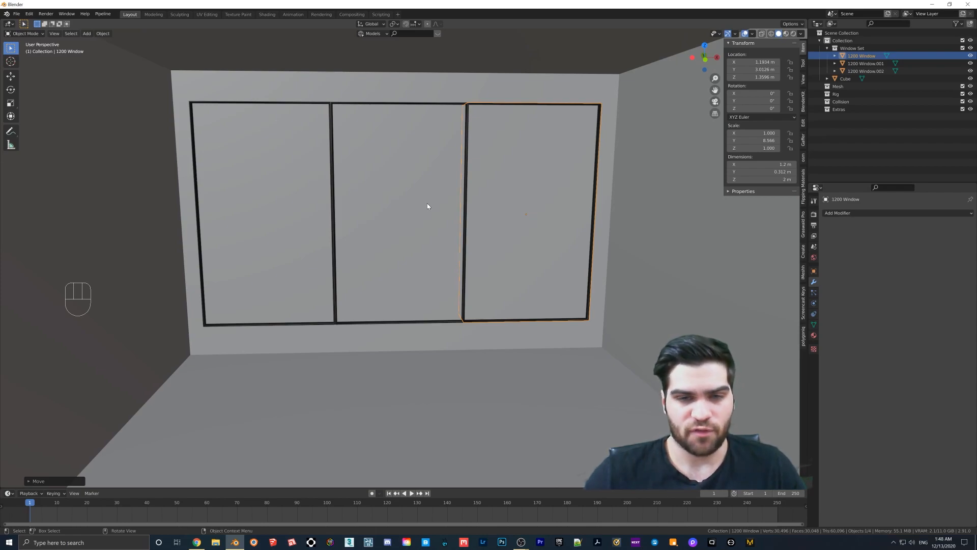
Step: Select the middle window and place the 3D cursor near its centre
{"action": "left_click", "coordinate": [427, 199]}
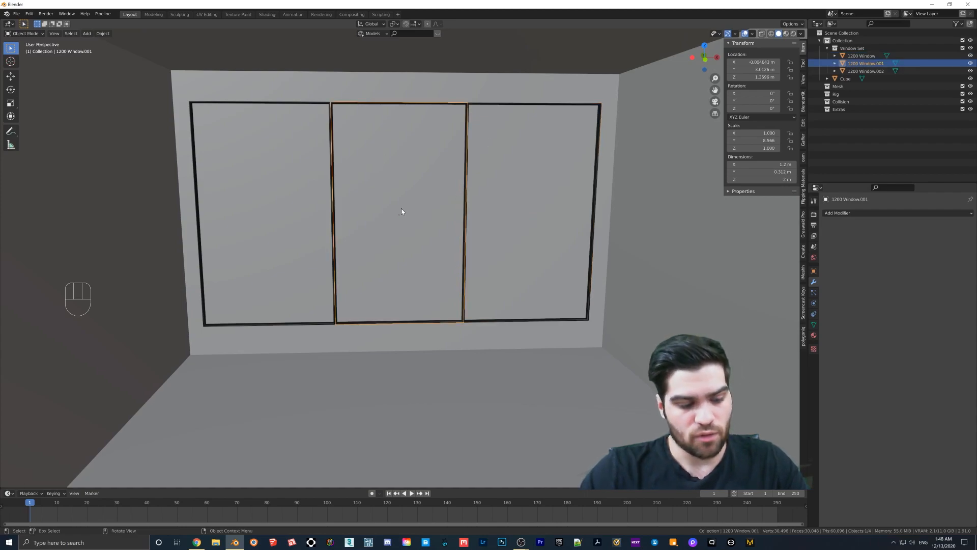
{"action": "key", "text": "shift"}
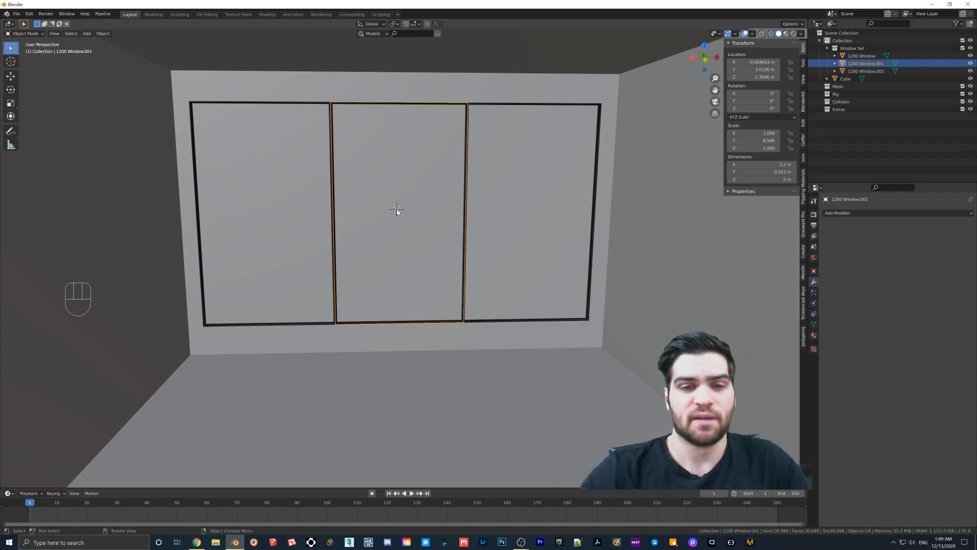
{"action": "key", "text": "shift"}
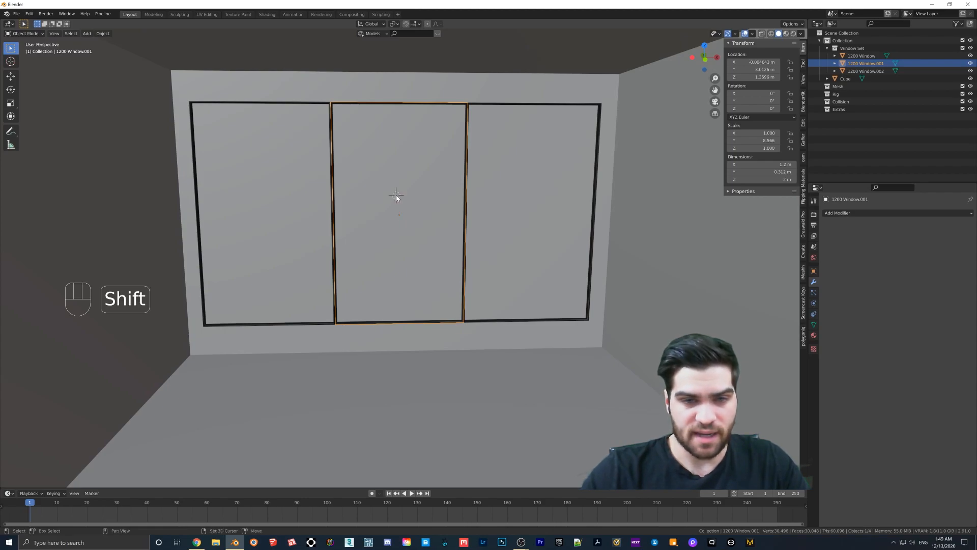
Step: Add a 2 m cube mesh at the 3D cursor in front of the middle window
{"action": "scroll", "coordinate": [395, 199], "scroll_direction": "up", "scroll_amount": 8}
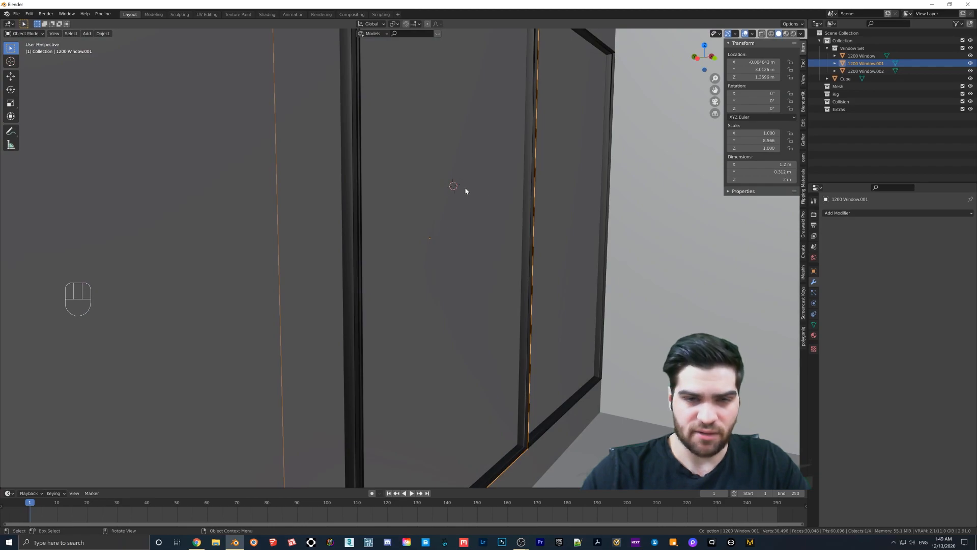
{"action": "scroll", "coordinate": [426, 186], "scroll_direction": "down", "scroll_amount": 8}
{"action": "middle_click_drag", "start_coordinate": [405, 194], "coordinate": [397, 200], "text": "shift"}
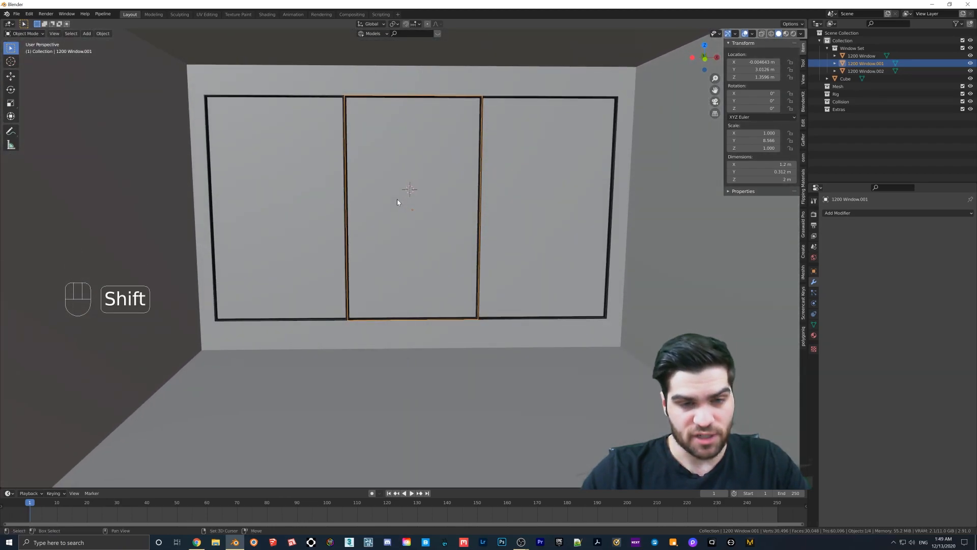
{"action": "key", "text": "shift+a"}
{"action": "mouse_move", "coordinate": [397, 199]}
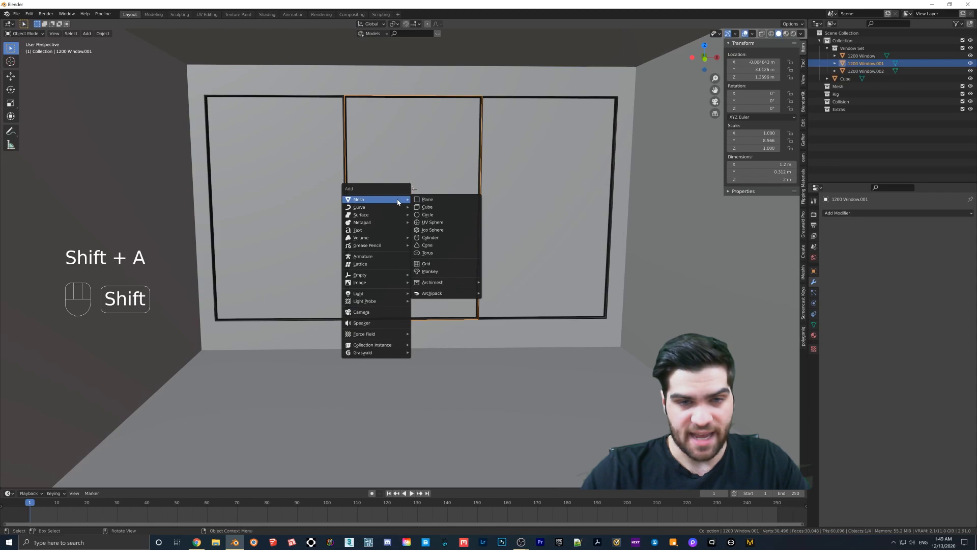
{"action": "left_click", "coordinate": [431, 207]}
{"action": "mouse_move", "coordinate": [428, 206]}
{"action": "middle_mouse_down"}
{"action": "mouse_move", "coordinate": [413, 192]}
{"action": "mouse_move", "coordinate": [428, 204]}
{"action": "mouse_move", "coordinate": [419, 199]}
{"action": "middle_mouse_up"}
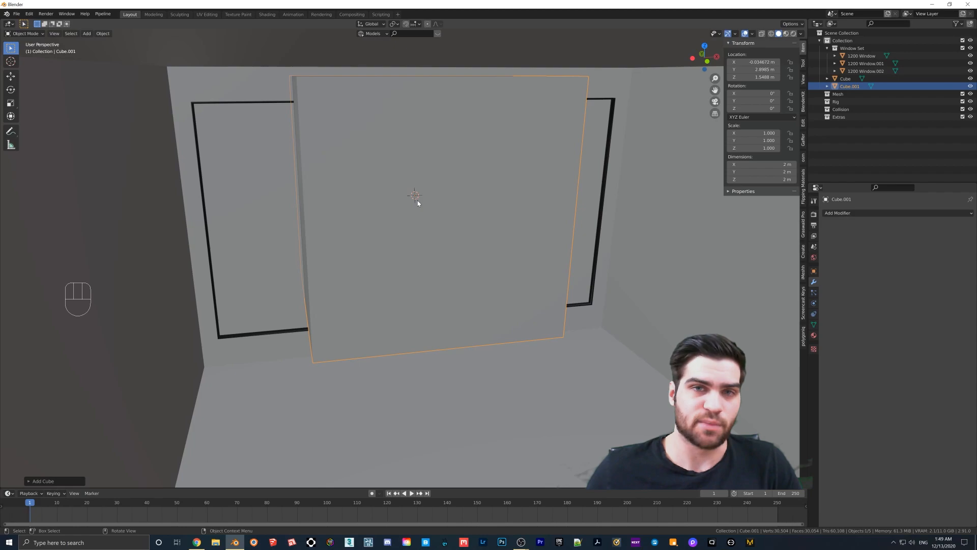
Step: Enter Edit Mode on the new cube in face select mode and pick its front, side and top faces individually
{"action": "middle_click_drag", "start_coordinate": [402, 196], "coordinate": [401, 191]}
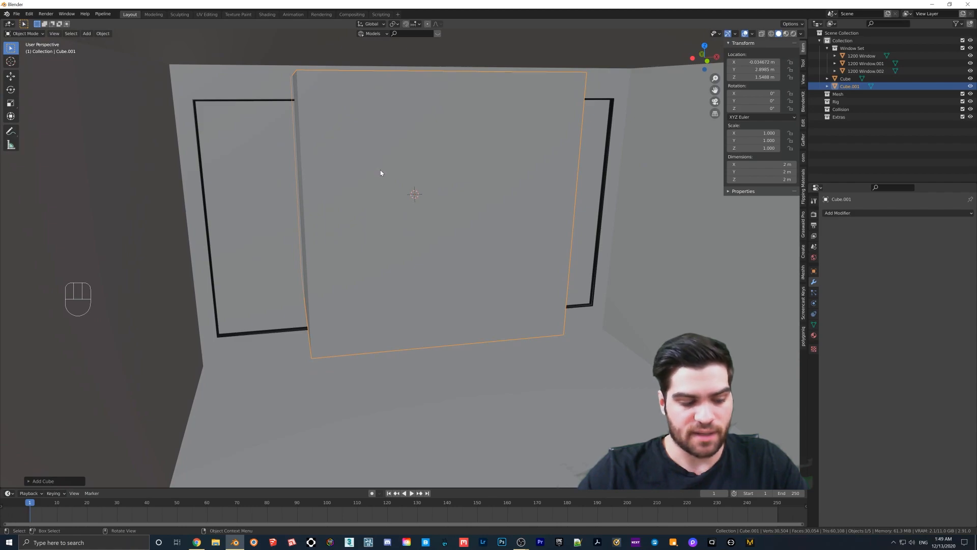
{"action": "key", "text": "Tab"}
{"action": "middle_click_drag", "start_coordinate": [379, 169], "coordinate": [375, 164]}
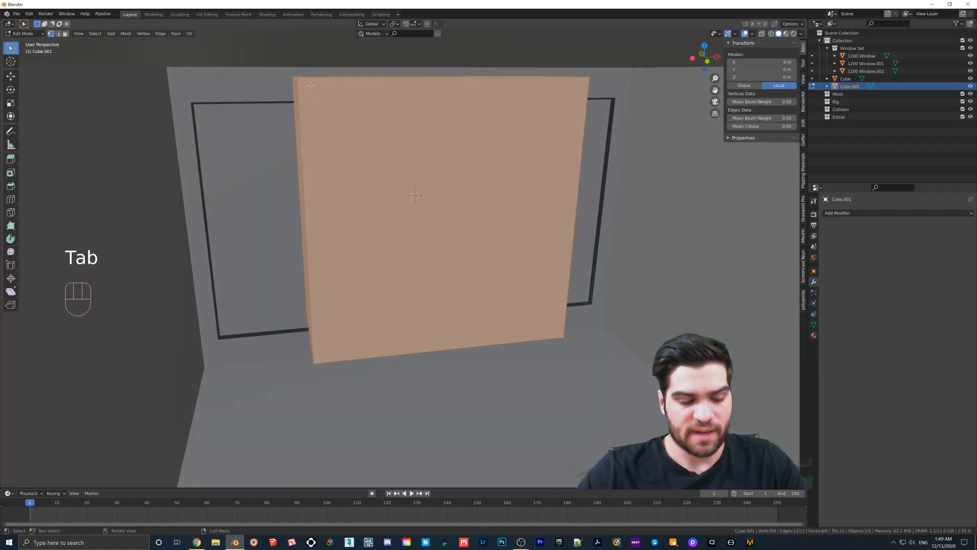
{"action": "key", "text": "3"}
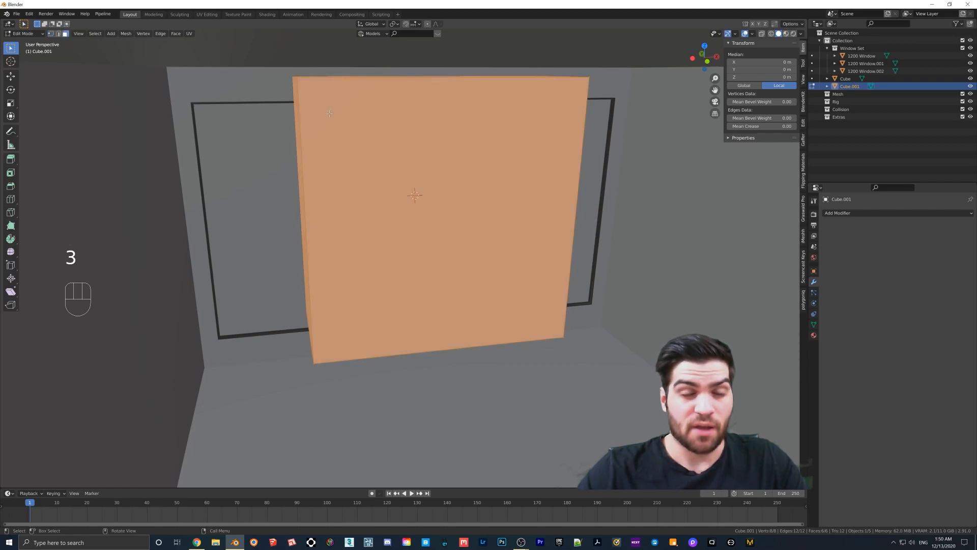
{"action": "left_click", "coordinate": [329, 114]}
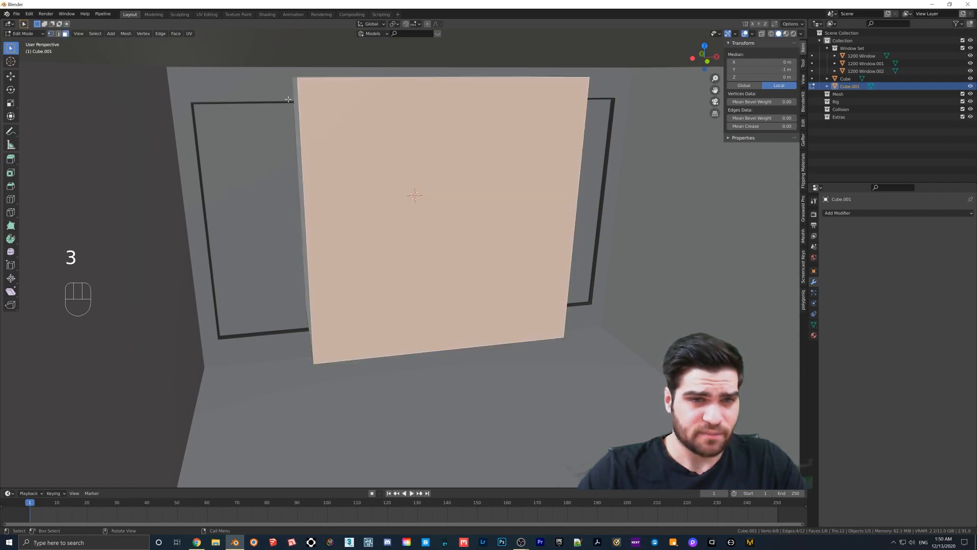
{"action": "left_click", "coordinate": [294, 93]}
{"action": "left_click", "coordinate": [342, 115]}
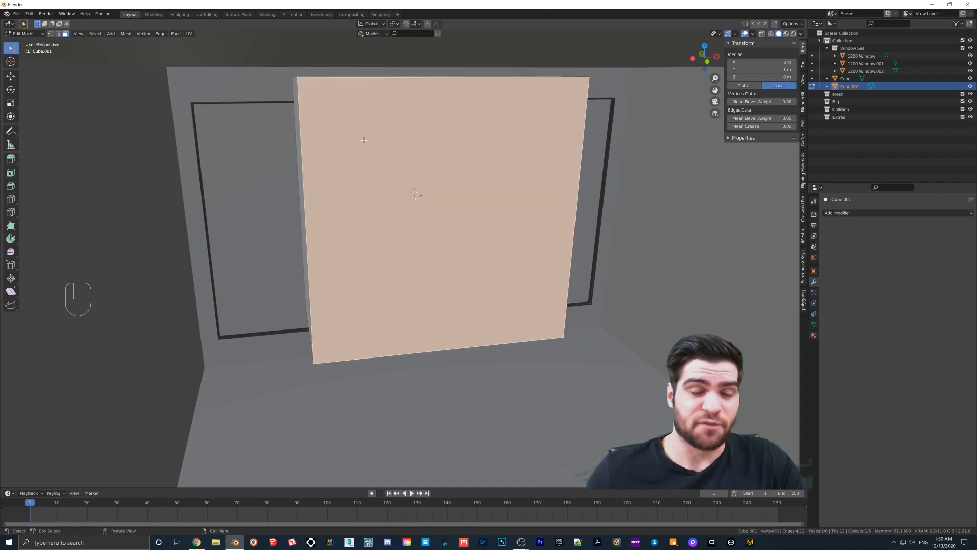
{"action": "left_click", "coordinate": [297, 126]}
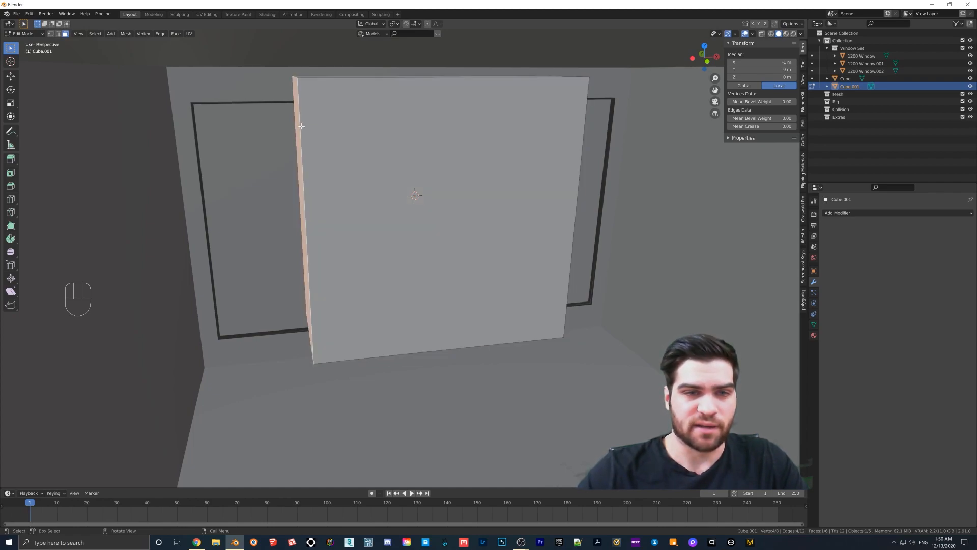
{"action": "left_click", "coordinate": [377, 89]}
{"action": "left_click", "coordinate": [380, 76]}
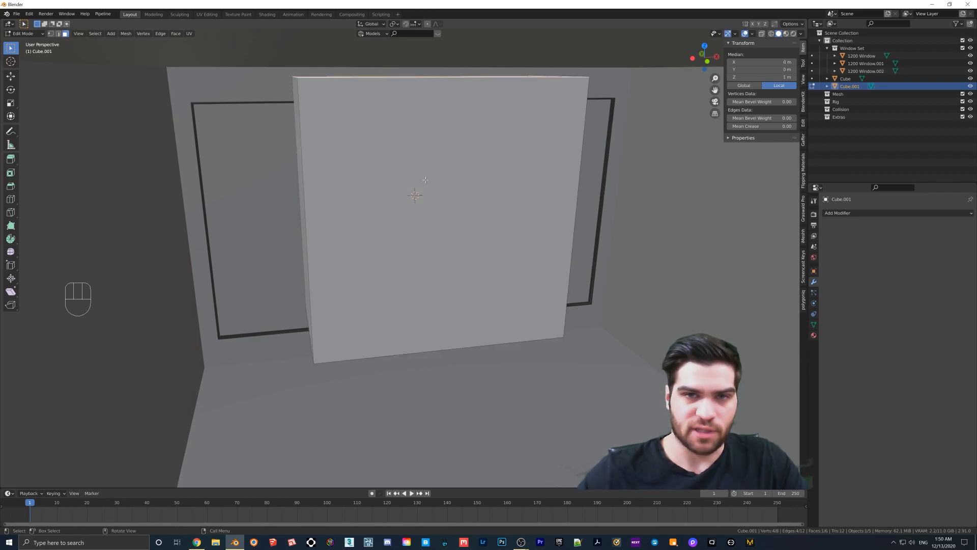
Step: Change to edge select mode and pick individual edges around the cube's front face
{"action": "key", "text": "2"}
{"action": "left_click", "coordinate": [300, 124]}
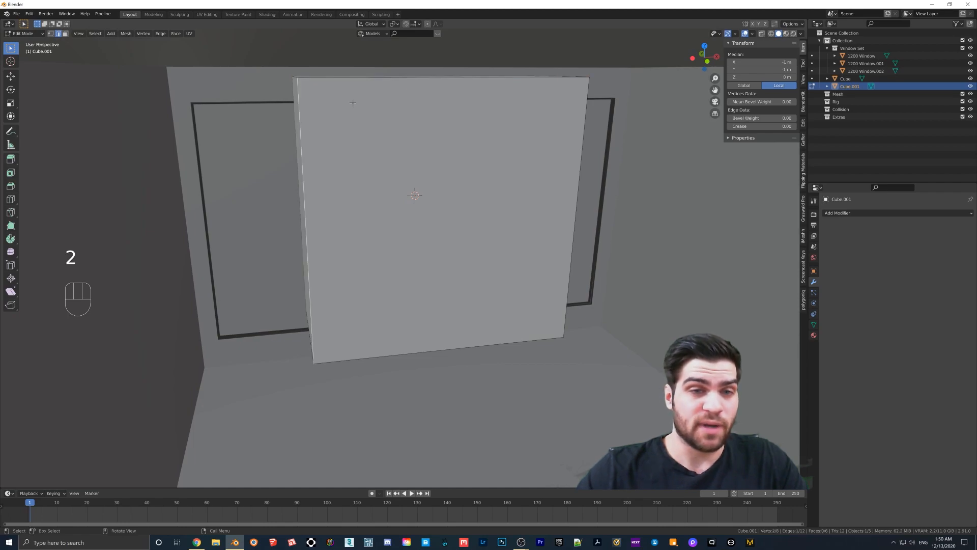
{"action": "left_click", "coordinate": [526, 145]}
{"action": "left_click", "coordinate": [527, 149]}
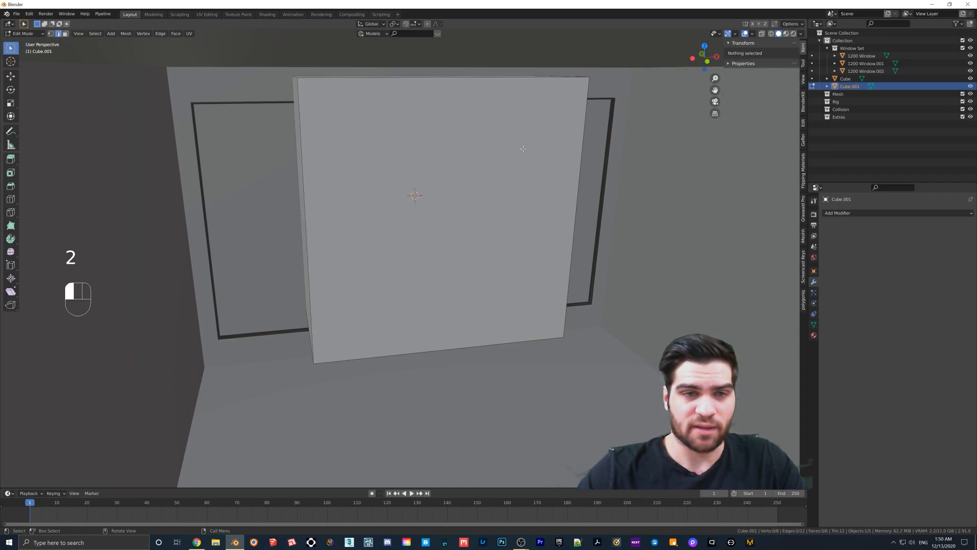
{"action": "left_click", "coordinate": [585, 115]}
{"action": "left_click", "coordinate": [530, 340]}
Step: Change to vertex select mode and pick individual corner vertices of the cube's front face
{"action": "key", "text": "1"}
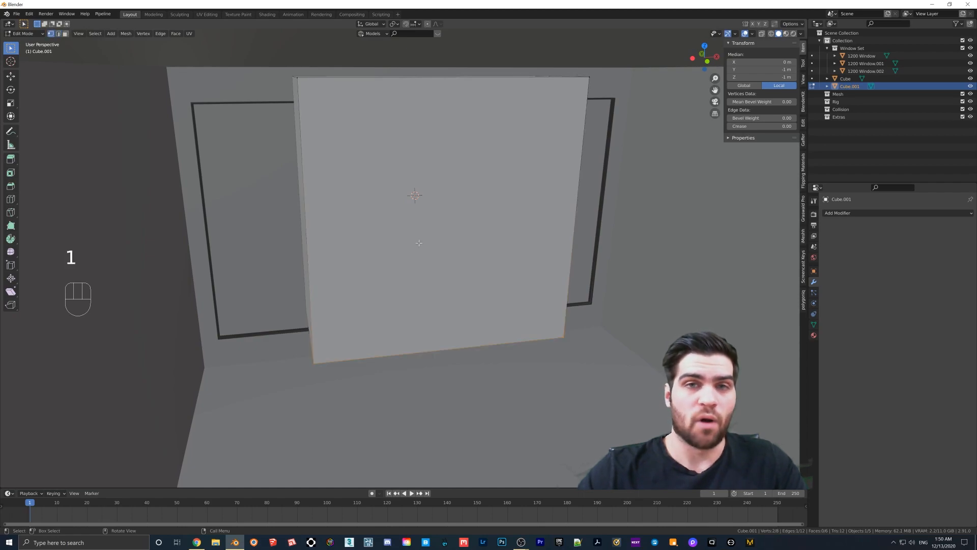
{"action": "left_click", "coordinate": [298, 78]}
{"action": "left_click", "coordinate": [588, 77]}
{"action": "left_click", "coordinate": [332, 353]}
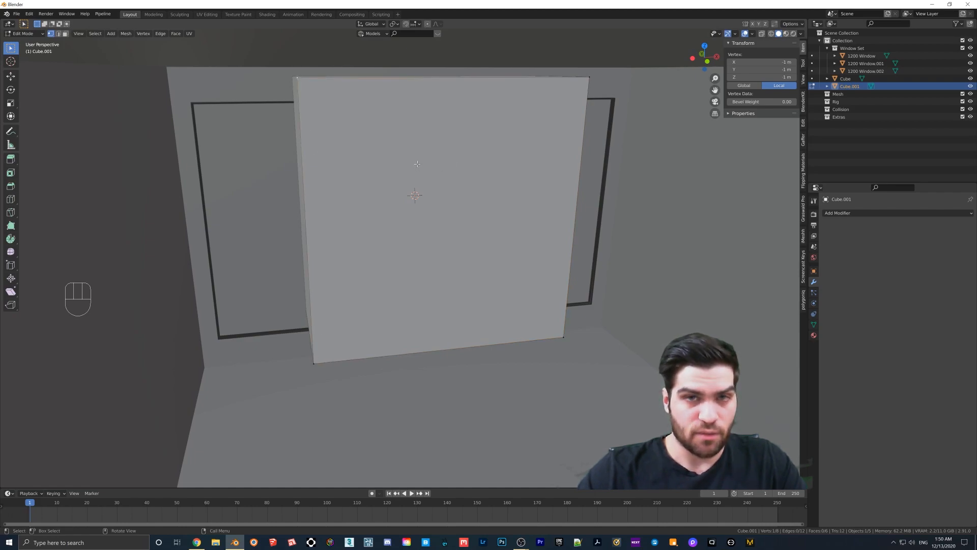
Step: In face select mode, lower the cube's top face along Z to about 0.80 m local height, matching the window tops
{"action": "key", "text": "3"}
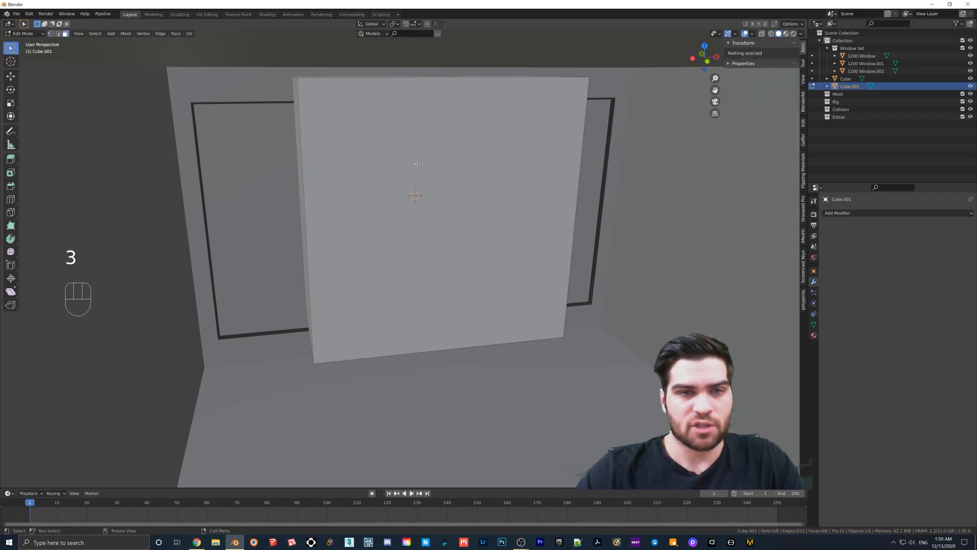
{"action": "left_click", "coordinate": [378, 151]}
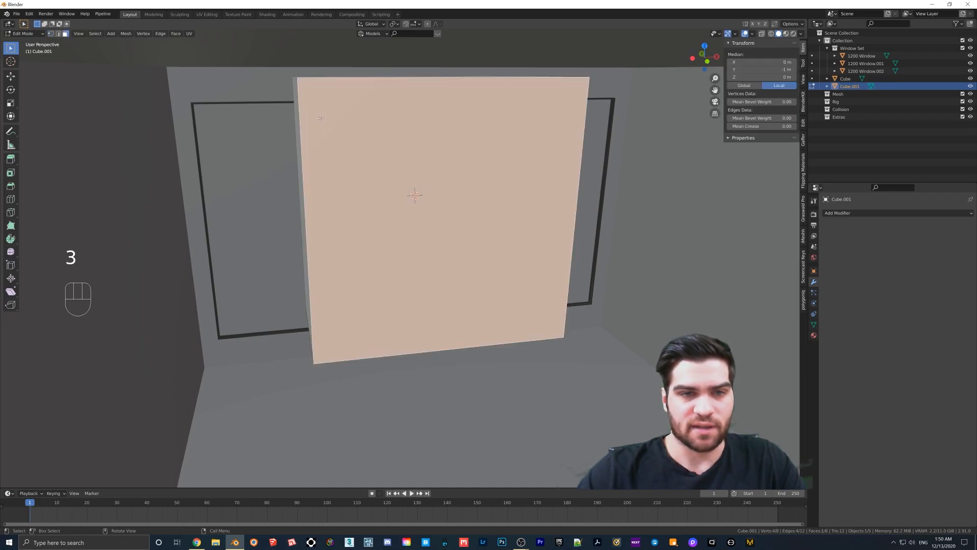
{"action": "middle_click_drag", "start_coordinate": [317, 90], "coordinate": [317, 92]}
{"action": "left_click", "coordinate": [322, 78]}
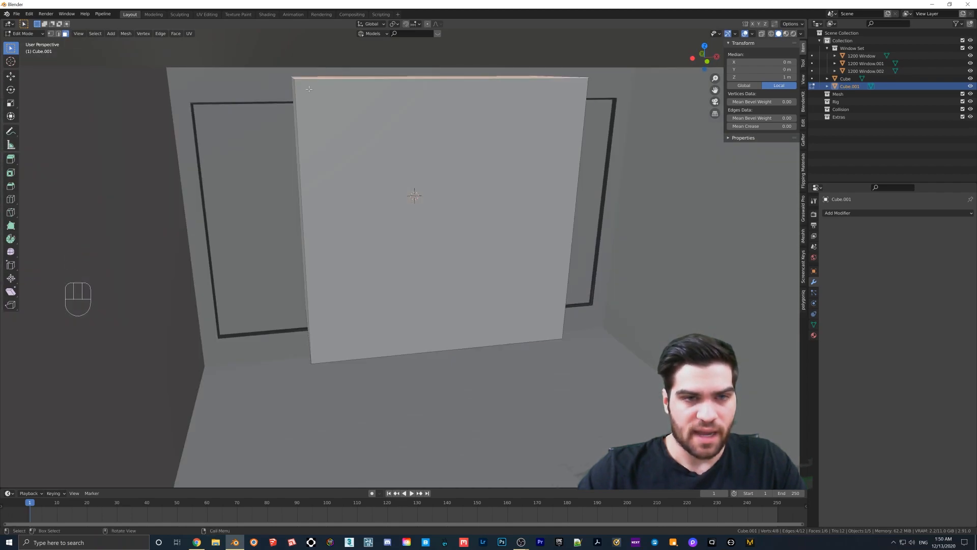
{"action": "key", "text": "g"}
{"action": "key", "text": "z"}
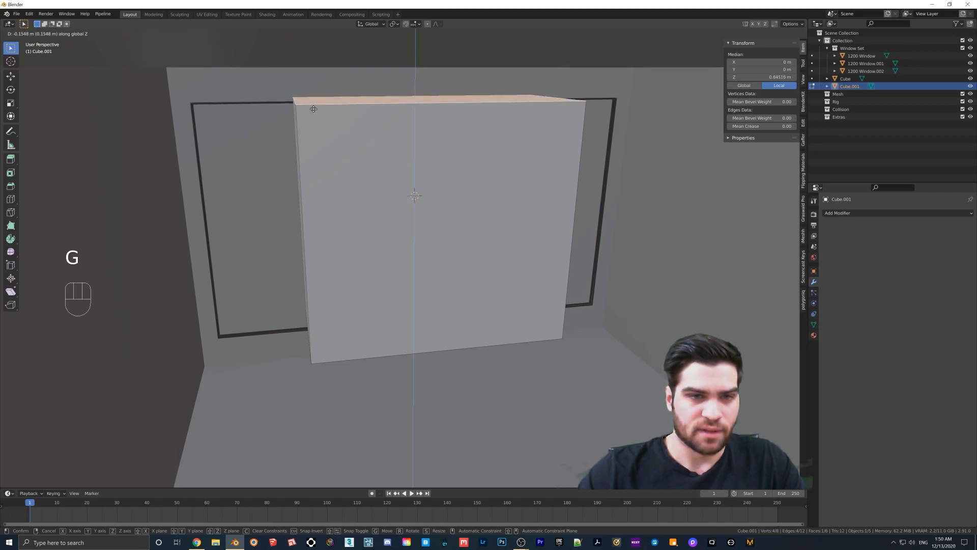
{"action": "left_click", "coordinate": [316, 115]}
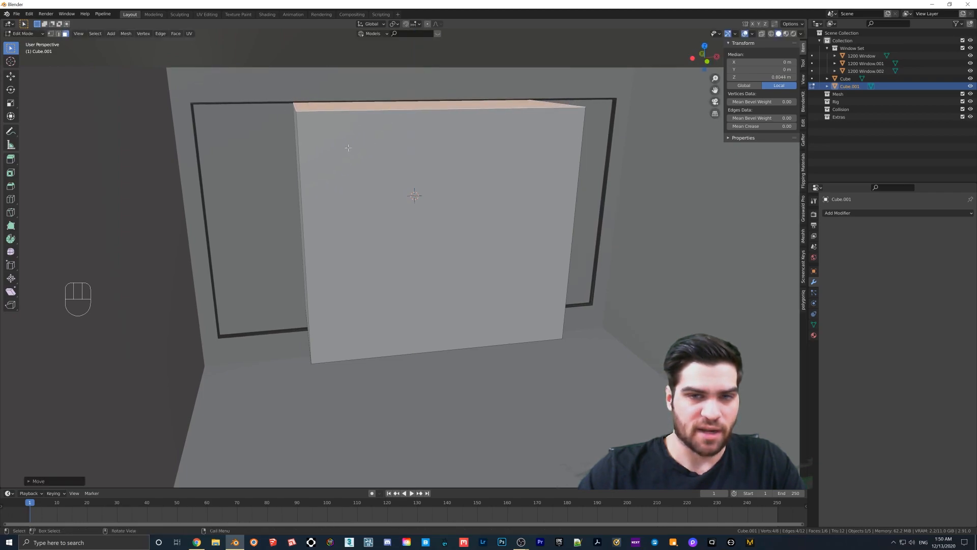
Step: Move the cube's right side face along X out to the outer edge of the right-hand window
{"action": "middle_click_drag", "start_coordinate": [424, 153], "coordinate": [418, 156]}
{"action": "left_click", "coordinate": [417, 156]}
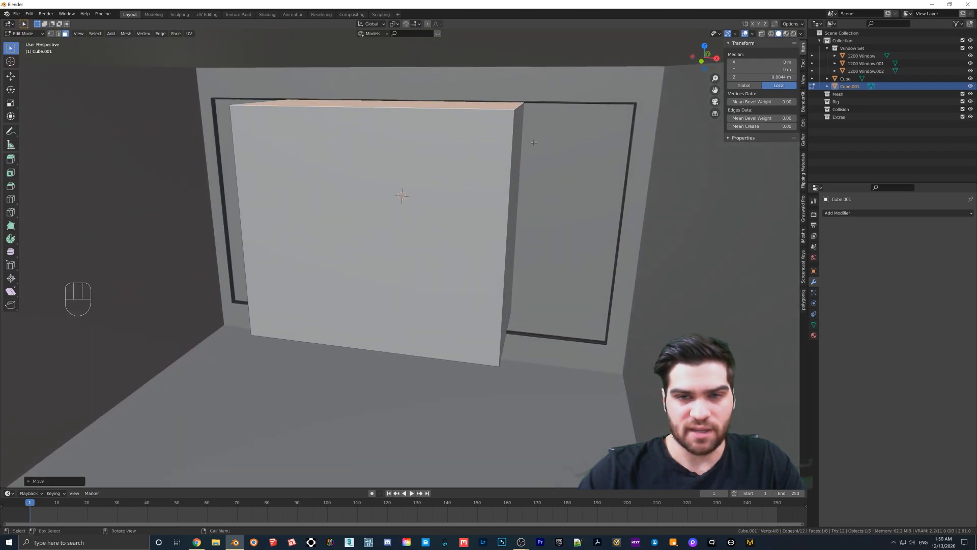
{"action": "left_click", "coordinate": [517, 140]}
{"action": "key", "text": "g"}
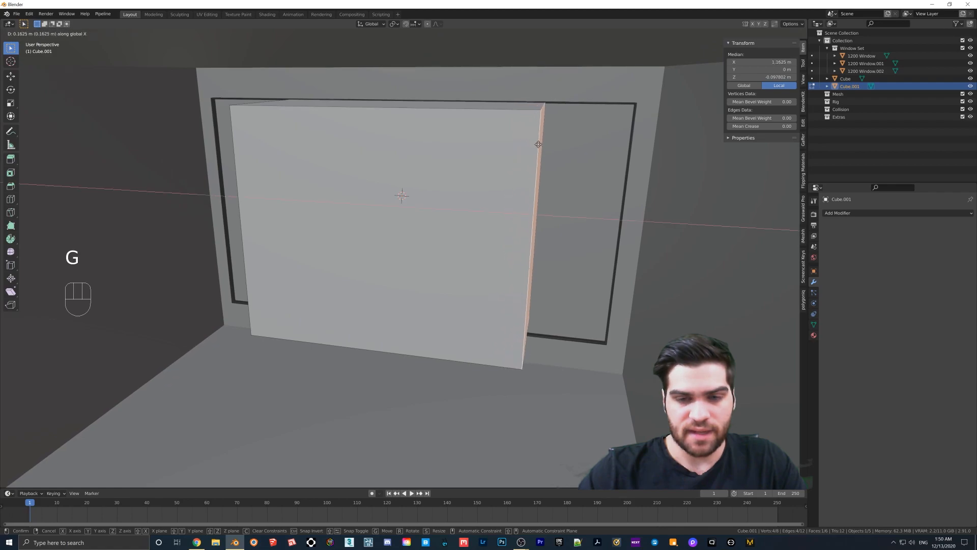
{"action": "left_click", "coordinate": [621, 155]}
Step: Move the cube's left side face along X to the left-hand window's outer edge, making the cube about 3.59 m wide
{"action": "middle_click_drag", "start_coordinate": [564, 157], "coordinate": [414, 154]}
{"action": "left_click", "coordinate": [303, 123]}
{"action": "key", "text": "g"}
{"action": "key", "text": "x"}
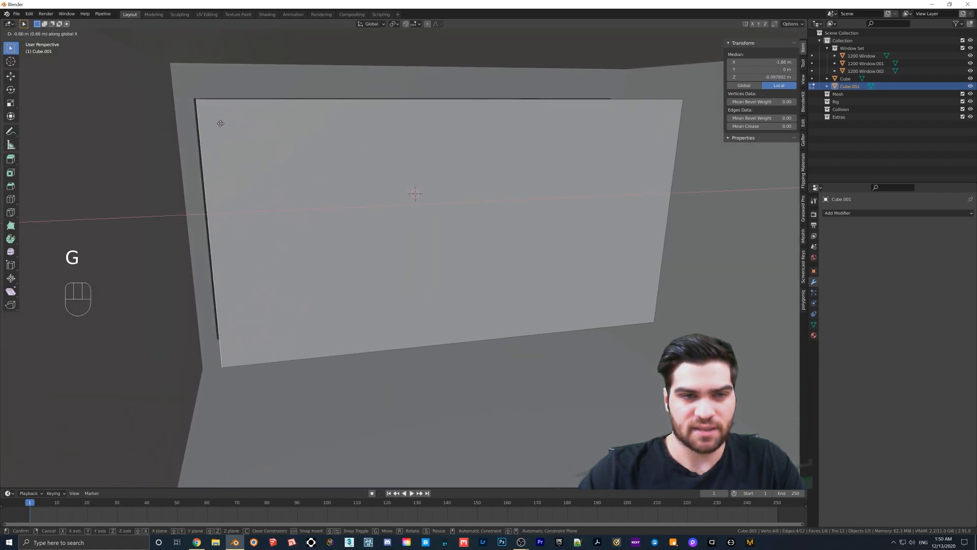
{"action": "left_click", "coordinate": [222, 124]}
{"action": "middle_click_drag", "start_coordinate": [222, 124], "coordinate": [224, 124]}
{"action": "key", "text": "g"}
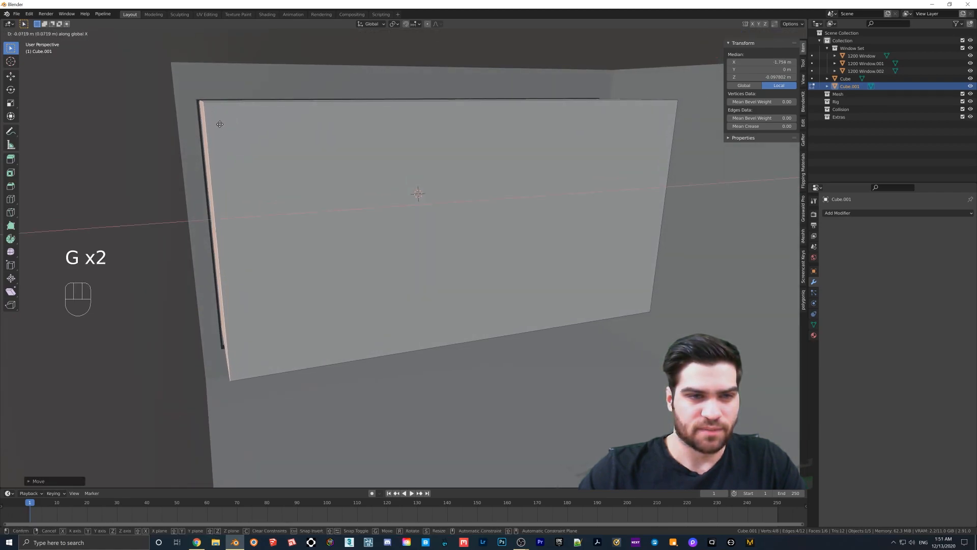
{"action": "left_click", "coordinate": [219, 124]}
Step: Lower the cube's bottom face along Z to about -1.18 m local, level with the window bottoms, and return to Object Mode
{"action": "middle_click_drag", "start_coordinate": [278, 275], "coordinate": [287, 283]}
{"action": "left_click", "coordinate": [287, 282]}
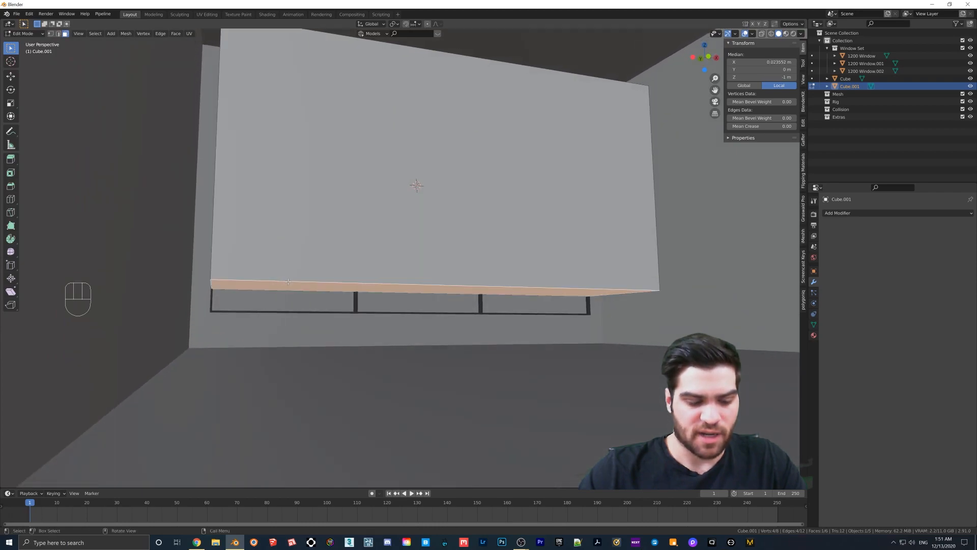
{"action": "key", "text": "g"}
{"action": "key", "text": "z"}
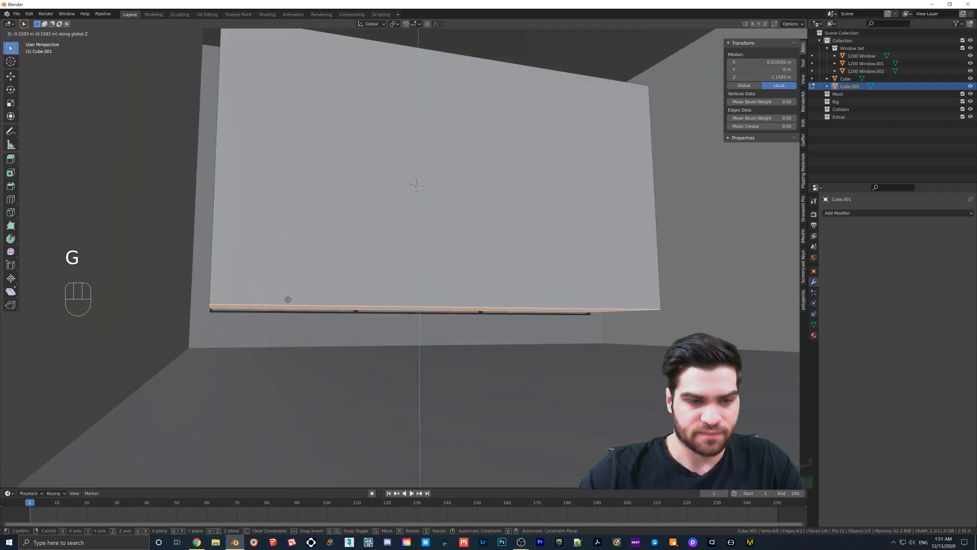
{"action": "left_click", "coordinate": [288, 301]}
{"action": "middle_click_drag", "start_coordinate": [288, 301], "coordinate": [328, 283]}
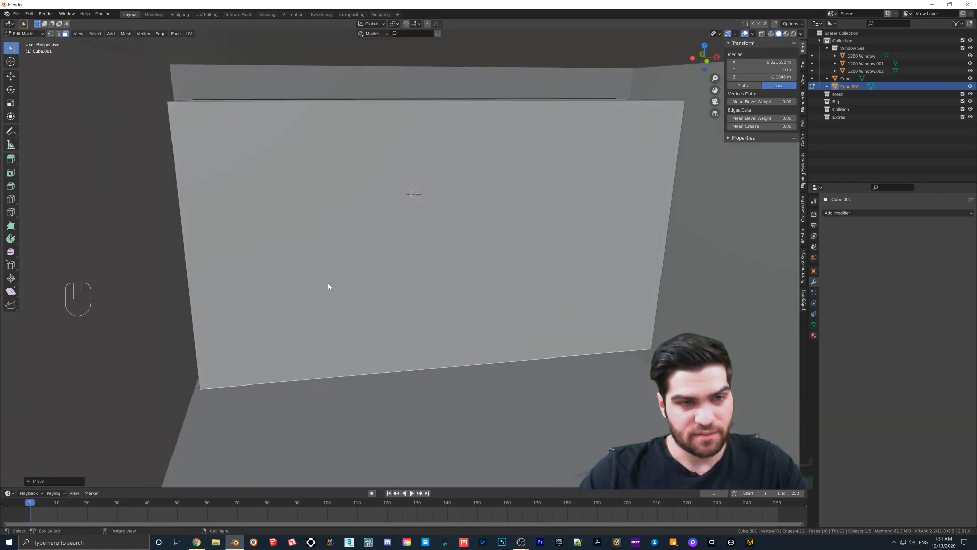
{"action": "key", "text": "Tab"}
Step: Examine how the resized cube covers the windows and passes through the room's end wall
{"action": "left_click", "coordinate": [200, 124]}
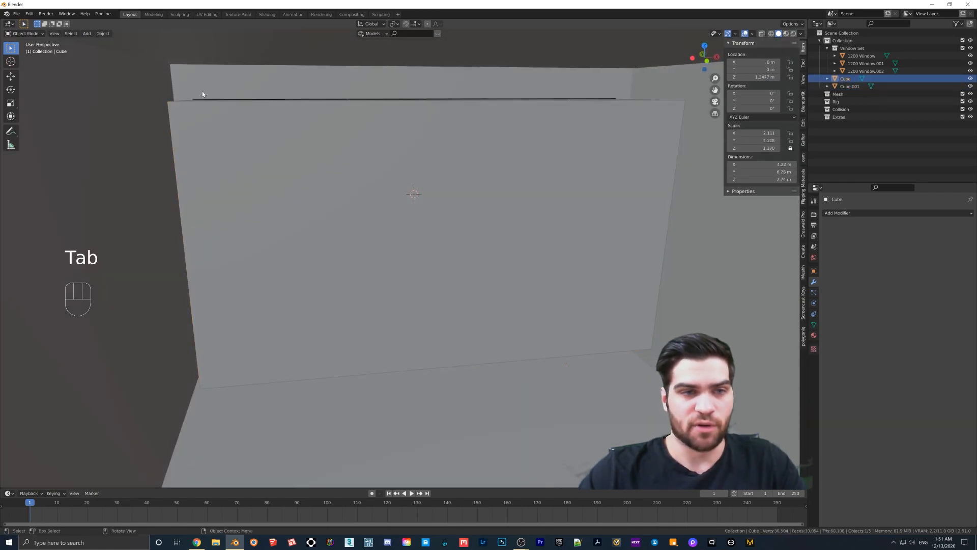
{"action": "left_click", "coordinate": [205, 122]}
{"action": "middle_click_drag", "start_coordinate": [205, 123], "coordinate": [245, 135]}
{"action": "left_click", "coordinate": [239, 419]}
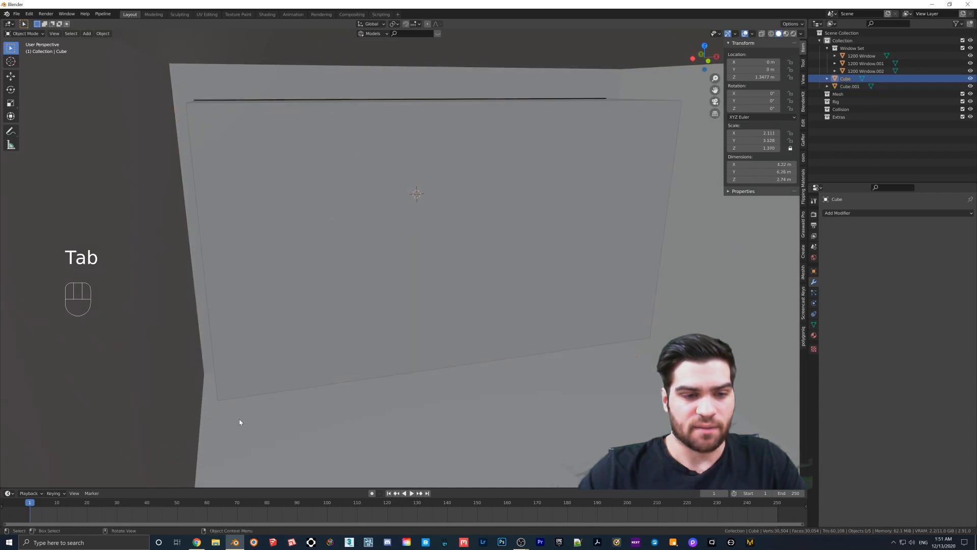
{"action": "middle_click_drag", "start_coordinate": [239, 419], "coordinate": [215, 392]}
{"action": "scroll", "coordinate": [215, 390], "scroll_direction": "down", "scroll_amount": 1}
{"action": "scroll", "coordinate": [251, 270], "scroll_direction": "up", "scroll_amount": 1}
{"action": "left_click", "coordinate": [249, 244]}
{"action": "middle_click_drag", "start_coordinate": [250, 246], "coordinate": [235, 212]}
{"action": "middle_click_drag", "start_coordinate": [346, 233], "coordinate": [350, 236]}
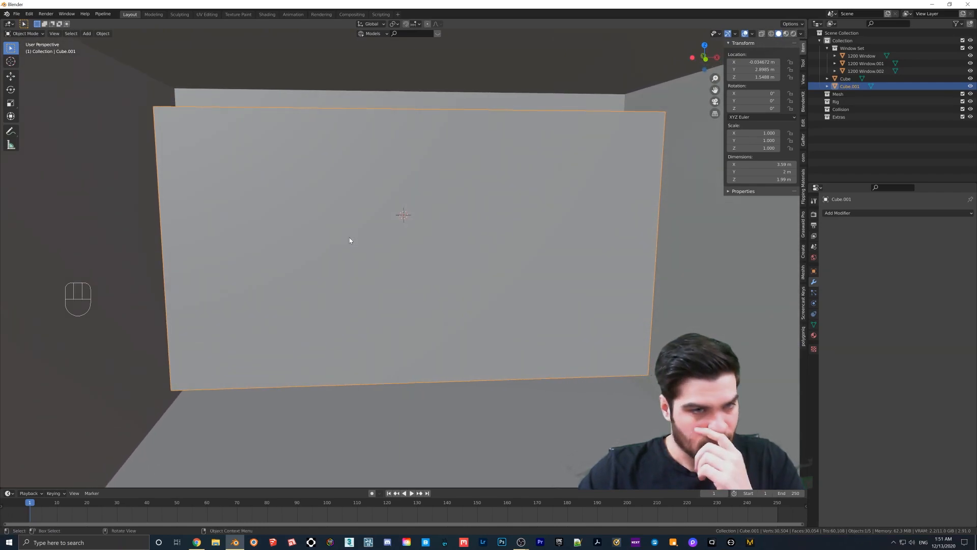
Step: Select the room cube and add a Boolean modifier to it
{"action": "left_click", "coordinate": [149, 339]}
{"action": "key", "text": "KP_Decimal"}
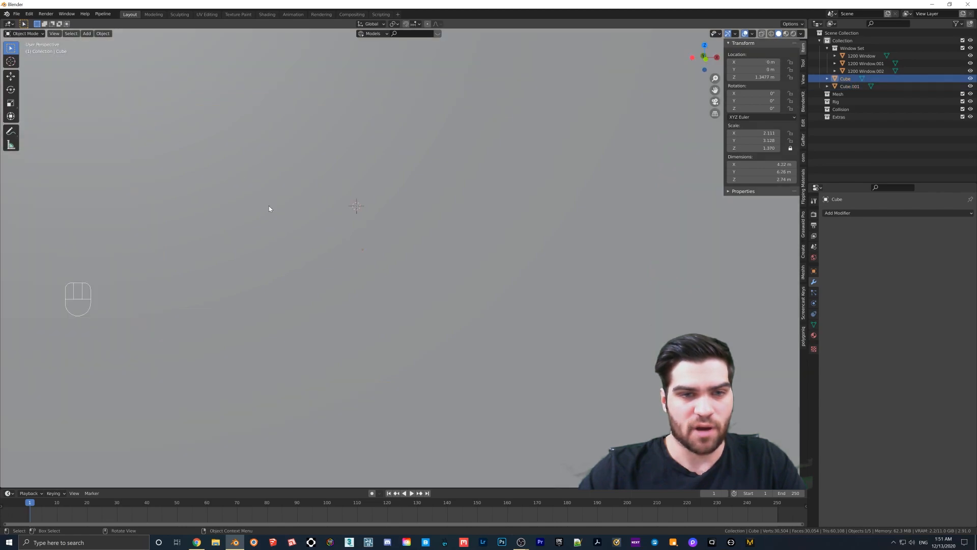
{"action": "scroll", "coordinate": [266, 229], "scroll_direction": "down", "scroll_amount": 5}
{"action": "scroll", "coordinate": [229, 233], "scroll_direction": "up", "scroll_amount": 6}
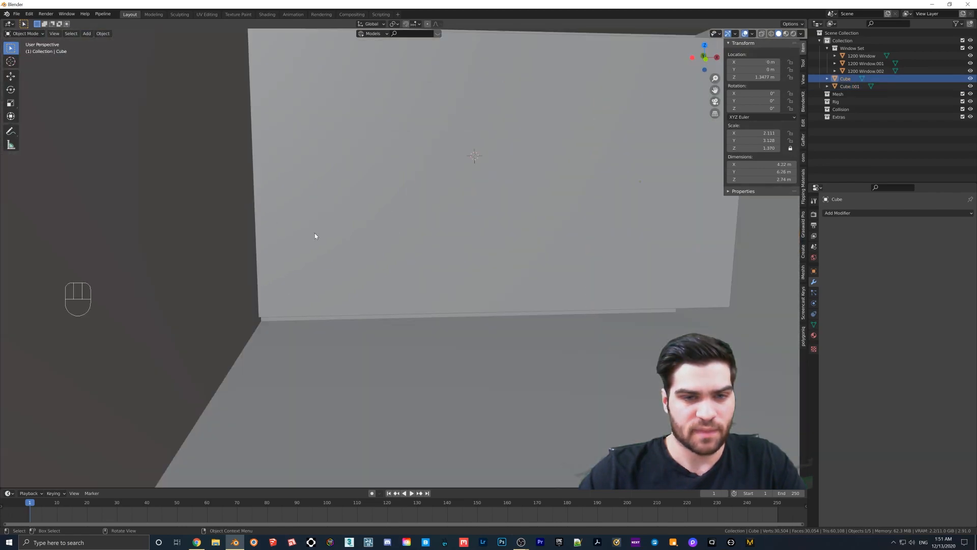
{"action": "middle_click_drag", "start_coordinate": [373, 251], "coordinate": [346, 300], "text": "shift"}
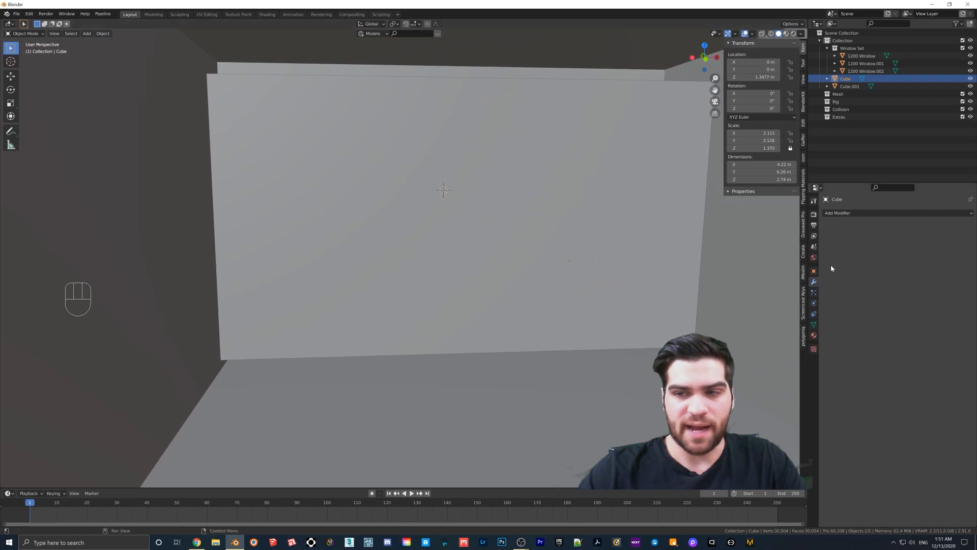
{"action": "middle_click_drag", "start_coordinate": [645, 270], "coordinate": [610, 279], "text": "shift"}
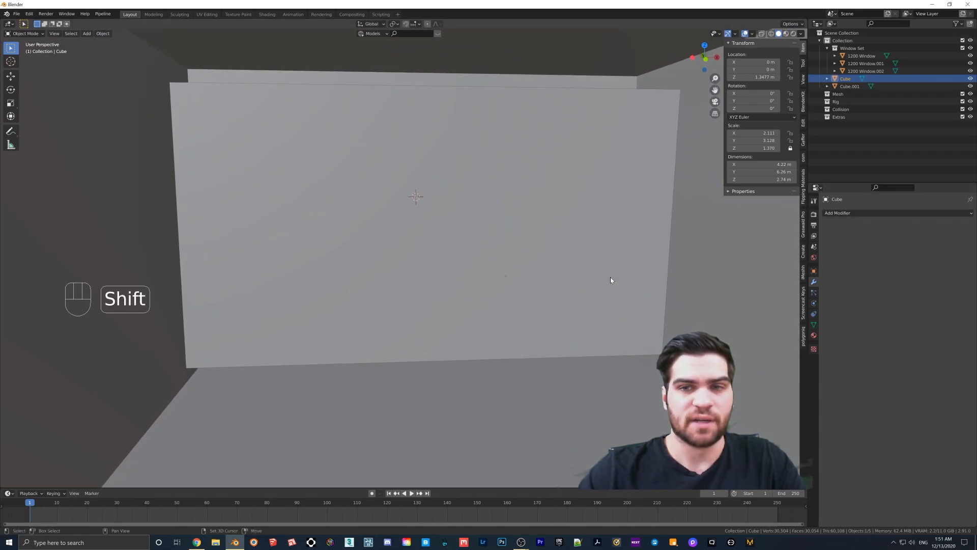
{"action": "left_click", "coordinate": [843, 213]}
{"action": "left_click", "coordinate": [815, 251]}
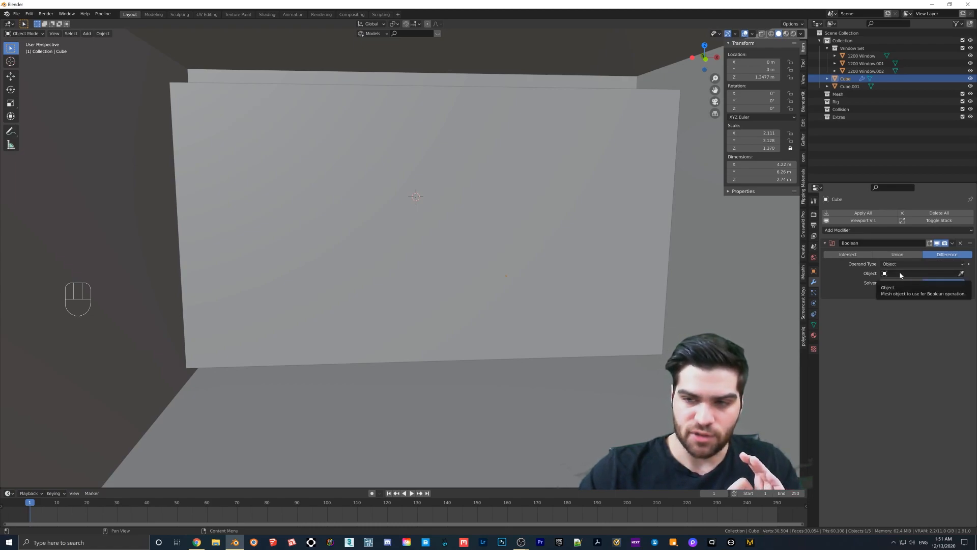
Step: Choose Cube.001 as the Difference Boolean's target object and hide that cutter cube in the viewport
{"action": "left_click", "coordinate": [961, 272]}
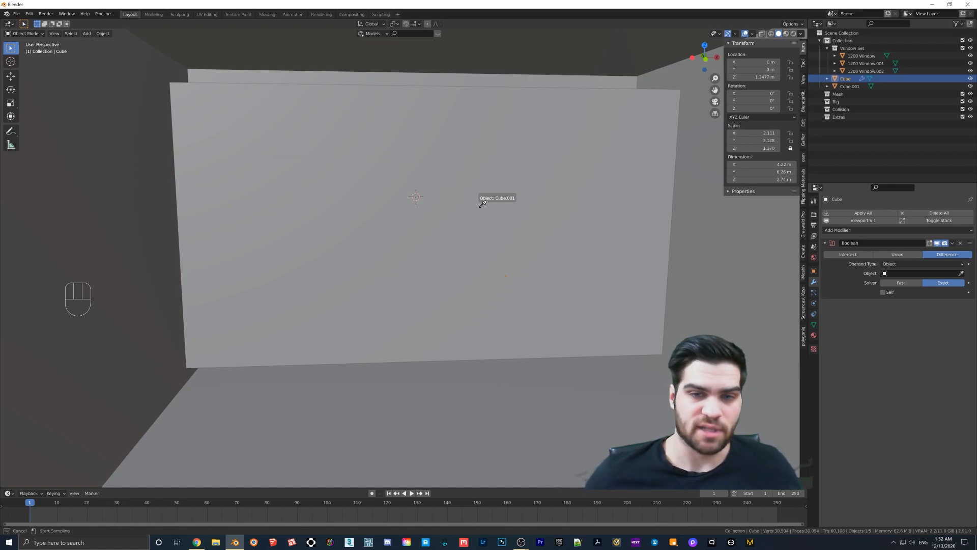
{"action": "left_click", "coordinate": [408, 190]}
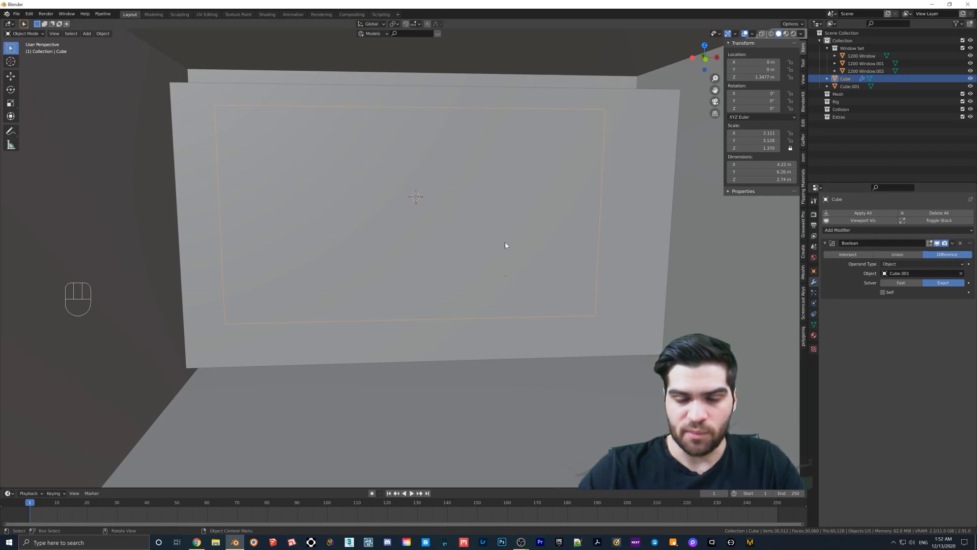
{"action": "left_click", "coordinate": [452, 194]}
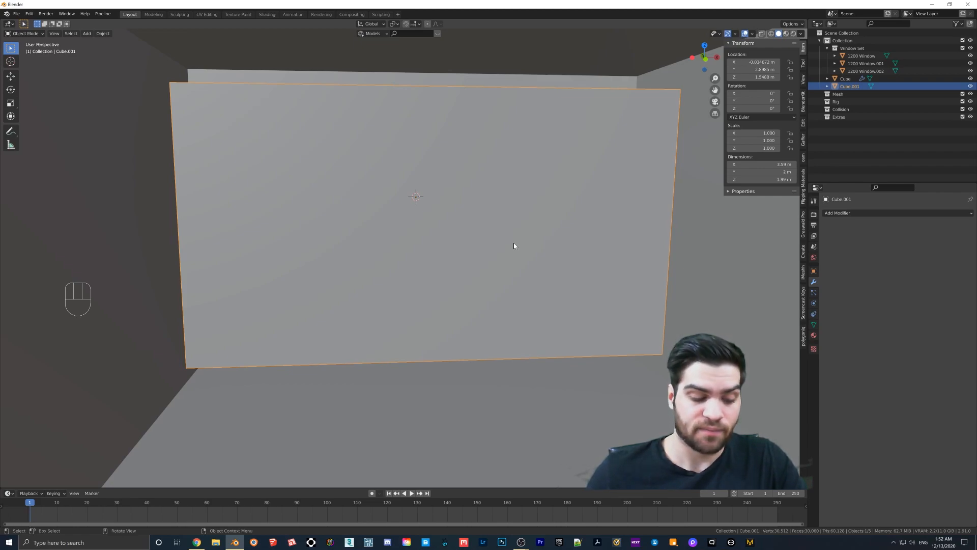
{"action": "key", "text": "h"}
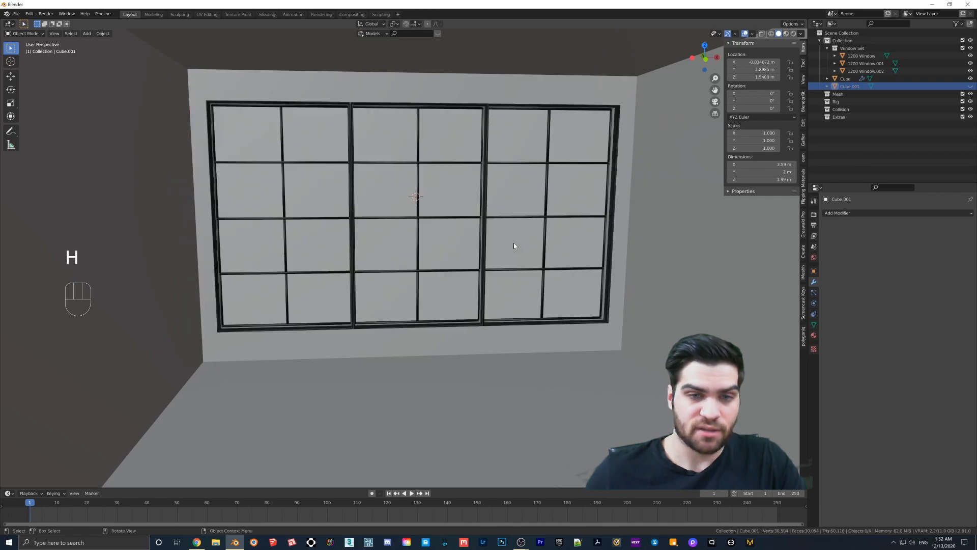
Step: Examine the three windows inside the Boolean-cut opening of the room's end wall and around their frame edges
{"action": "mouse_move", "coordinate": [505, 230]}
{"action": "middle_mouse_down"}
{"action": "mouse_move", "coordinate": [485, 223]}
{"action": "mouse_move", "coordinate": [503, 224]}
{"action": "mouse_move", "coordinate": [497, 219]}
{"action": "middle_mouse_up"}
{"action": "scroll", "coordinate": [206, 103], "scroll_direction": "up", "scroll_amount": 5}
{"action": "mouse_move", "coordinate": [206, 103]}
{"action": "middle_mouse_down"}
{"action": "mouse_move", "coordinate": [157, 96]}
{"action": "mouse_move", "coordinate": [203, 116]}
{"action": "middle_mouse_up"}
{"action": "scroll", "coordinate": [244, 122], "scroll_direction": "down", "scroll_amount": 4}
{"action": "middle_click_drag", "start_coordinate": [280, 178], "coordinate": [319, 187]}
{"action": "middle_click_drag", "start_coordinate": [318, 187], "coordinate": [283, 183], "text": "shift"}
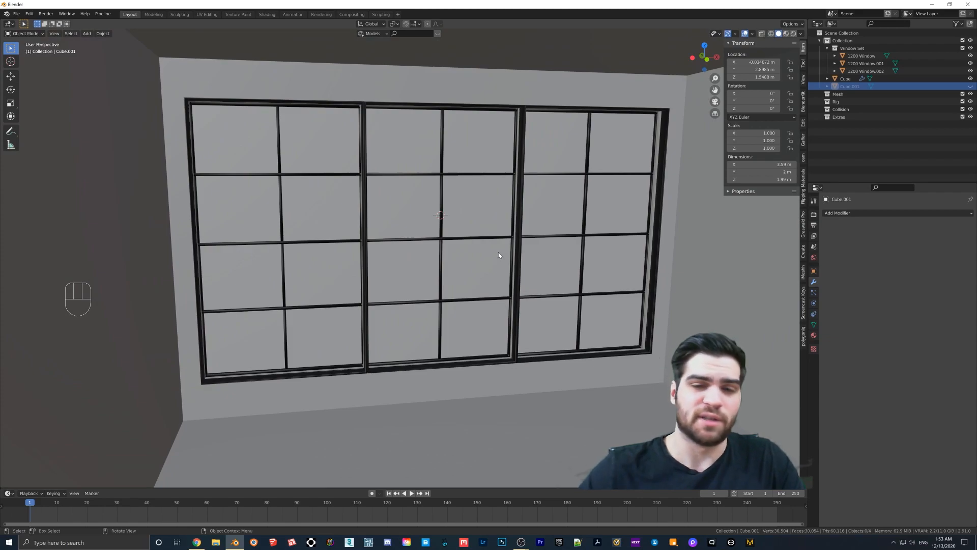
{"action": "middle_click_drag", "start_coordinate": [440, 251], "coordinate": [419, 239]}
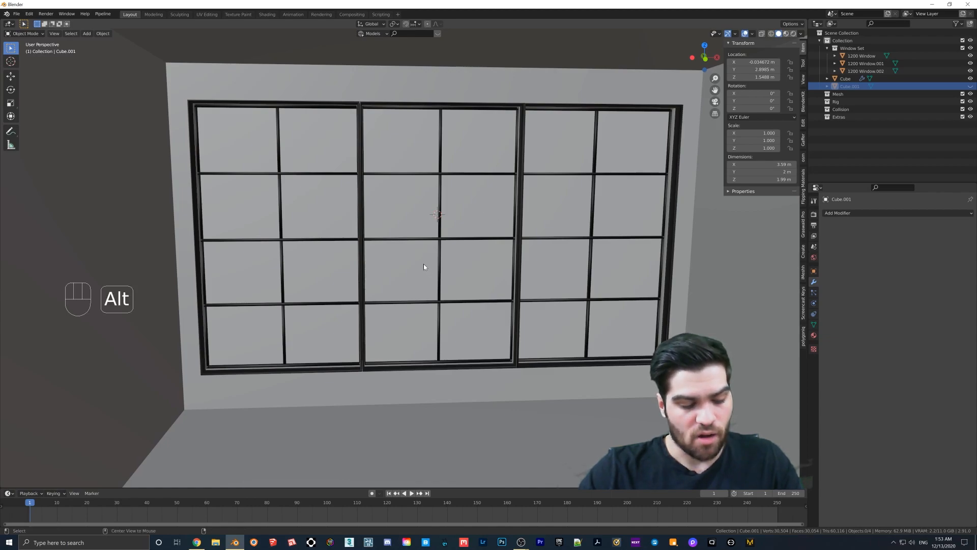
Step: Unhide the Cube.001 cutter, select the room cube and apply its Boolean modifier
{"action": "key", "text": "alt+h"}
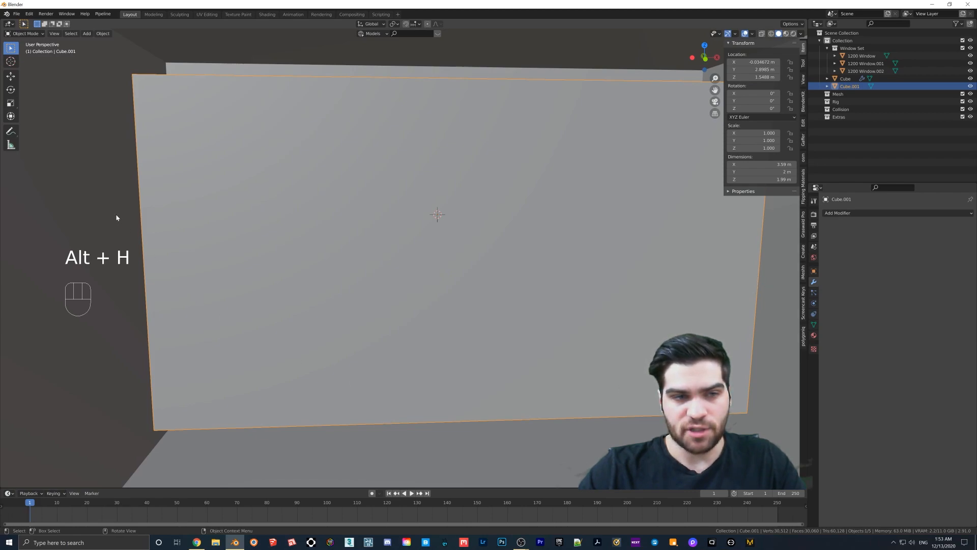
{"action": "left_click", "coordinate": [106, 203]}
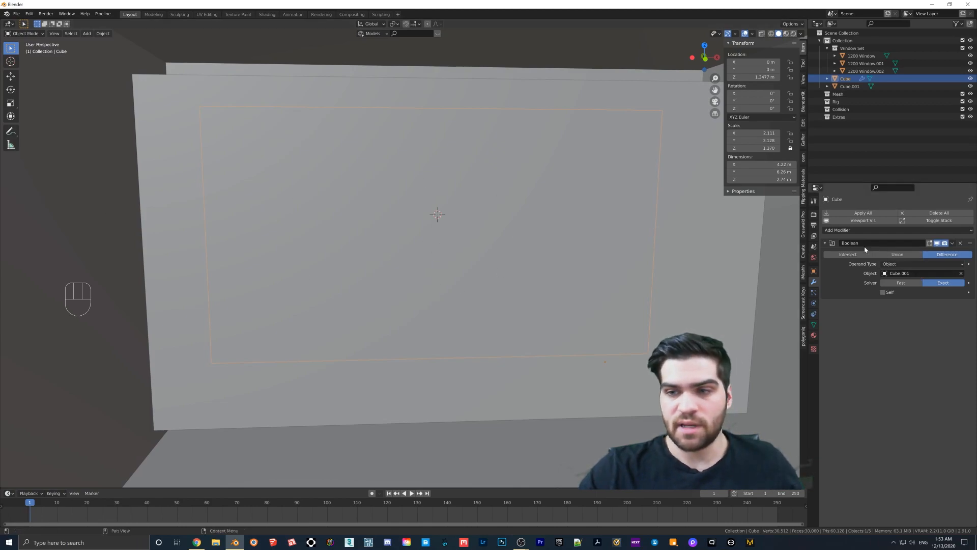
{"action": "left_click", "coordinate": [952, 243]}
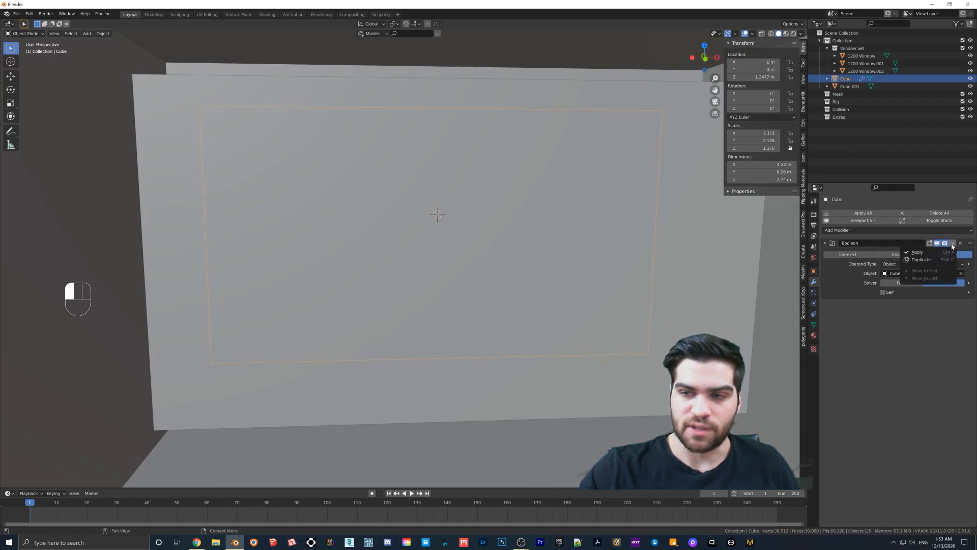
{"action": "left_click", "coordinate": [945, 253]}
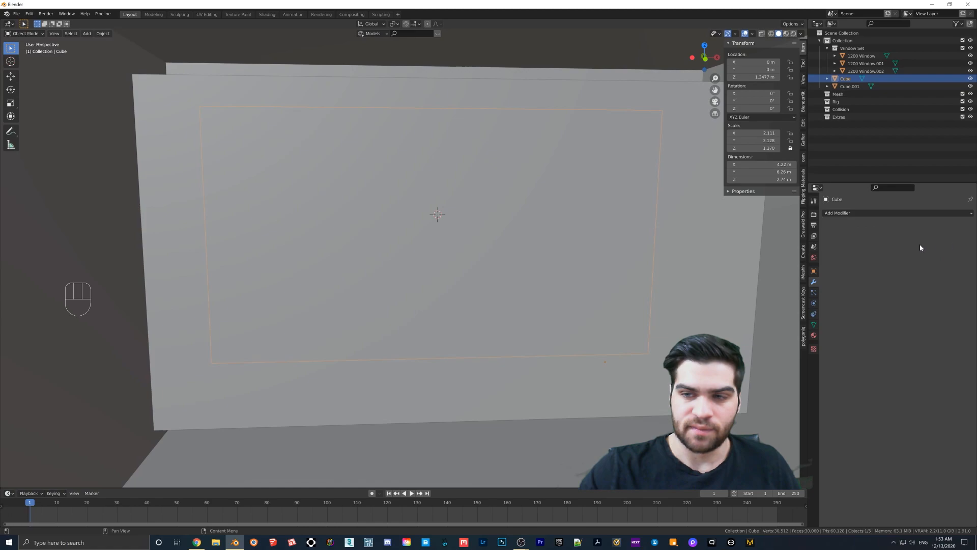
Step: Delete the Cube.001 cutter covering the windows
{"action": "left_click", "coordinate": [579, 196]}
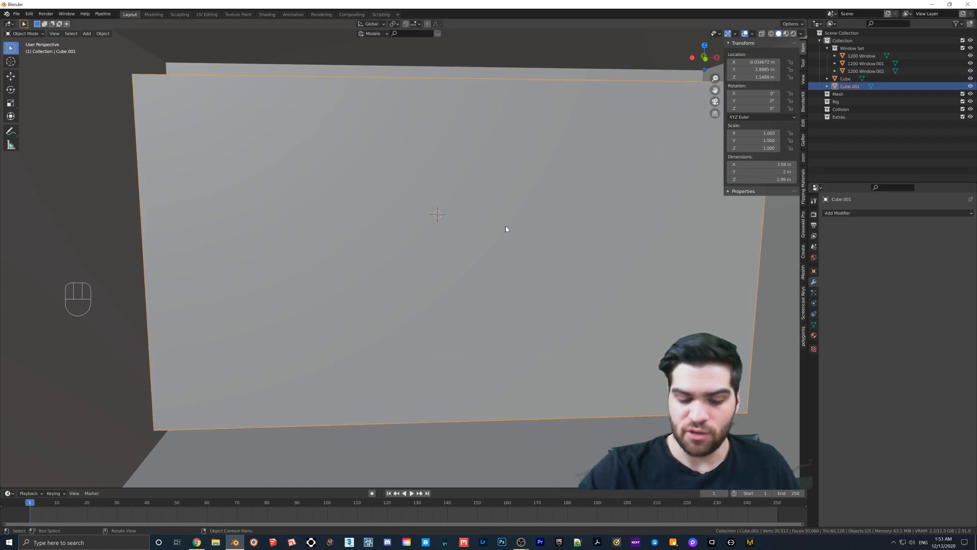
{"action": "key", "text": "Delete"}
{"action": "middle_click_drag", "start_coordinate": [493, 217], "coordinate": [482, 208]}
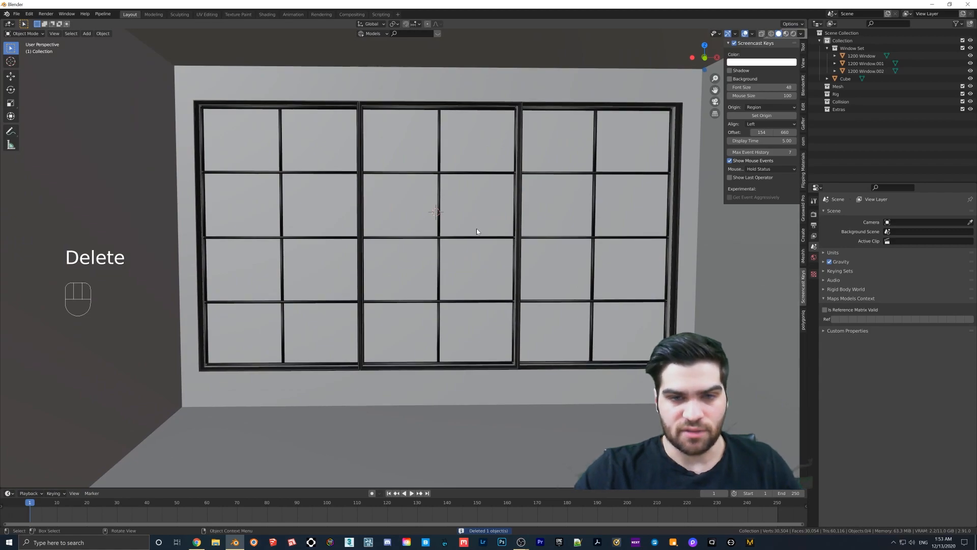
Step: Switch the viewport shading to Material Preview with the whole window wall in view
{"action": "scroll", "coordinate": [478, 234], "scroll_direction": "down", "scroll_amount": 2}
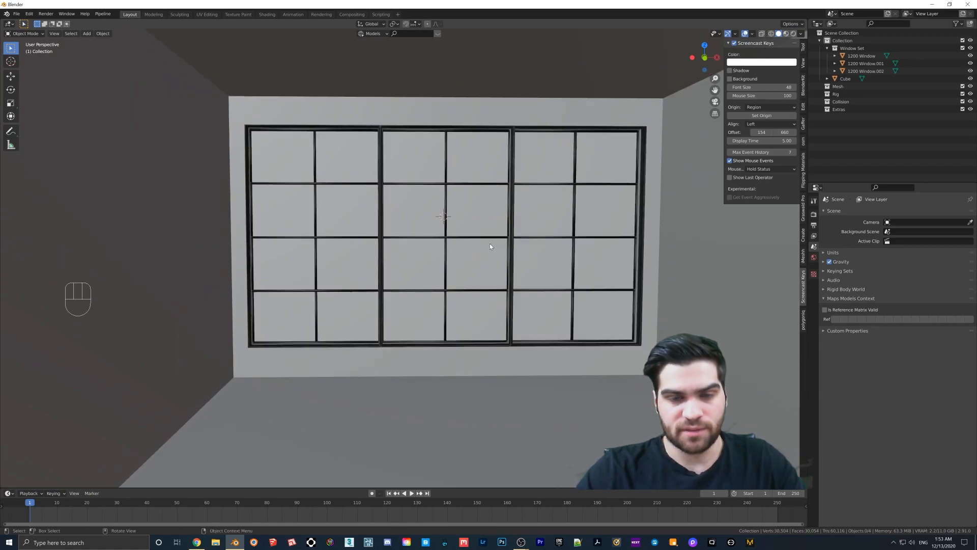
{"action": "middle_click_drag", "start_coordinate": [487, 249], "coordinate": [469, 250], "text": "shift"}
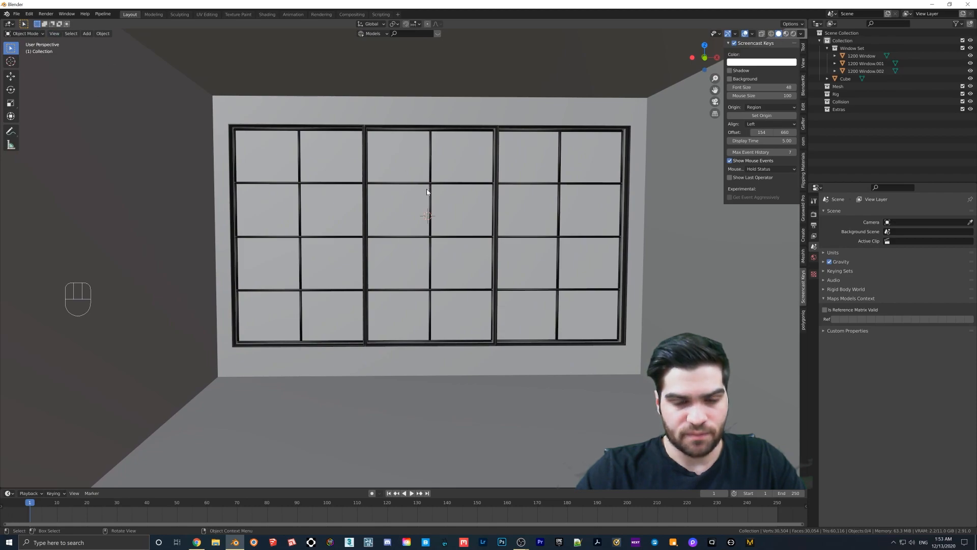
{"action": "key", "text": "z"}
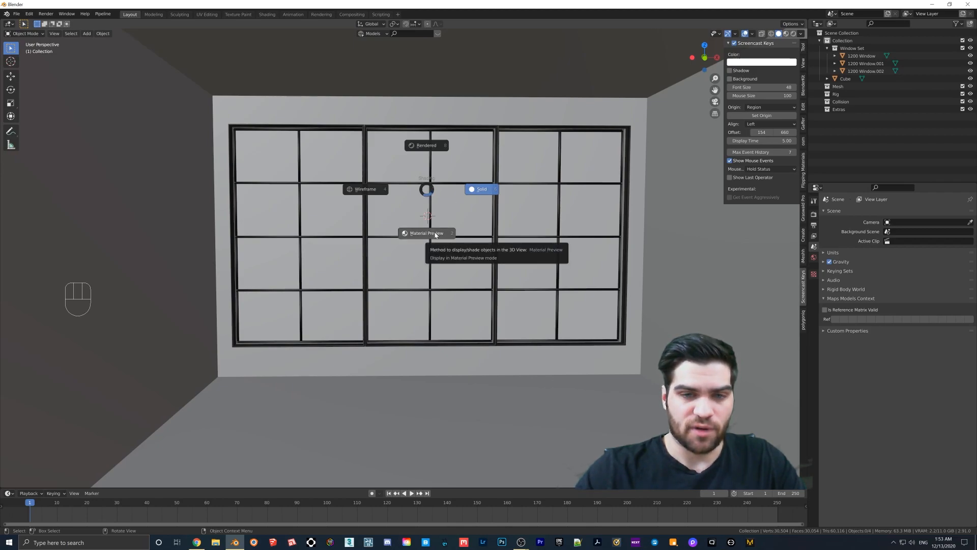
{"action": "left_click", "coordinate": [435, 234]}
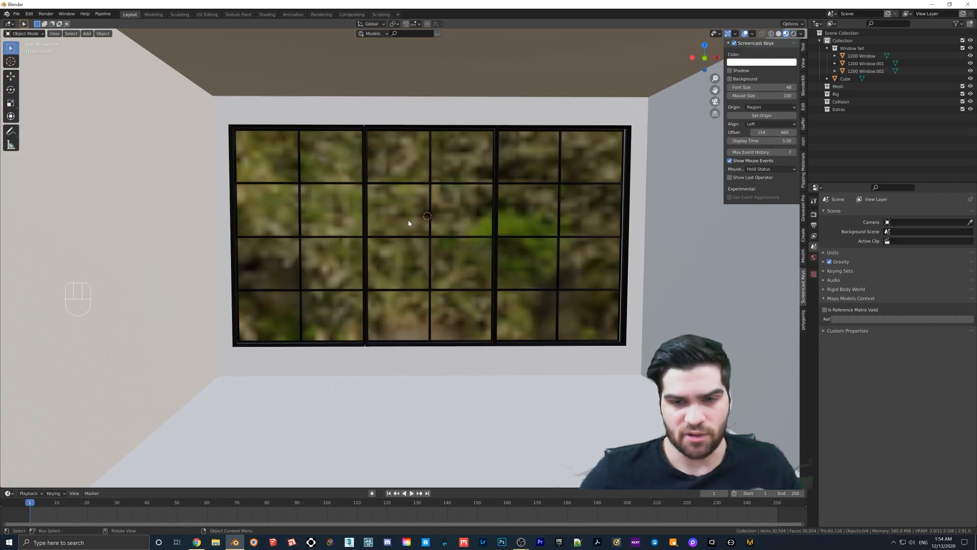
Step: Append the object iMeshh Picture Frame Worn from the DF-0008 Picture Frame Worn Cycles file in the ArchVizStarterPack folder
{"action": "middle_click_drag", "start_coordinate": [414, 221], "coordinate": [448, 274]}
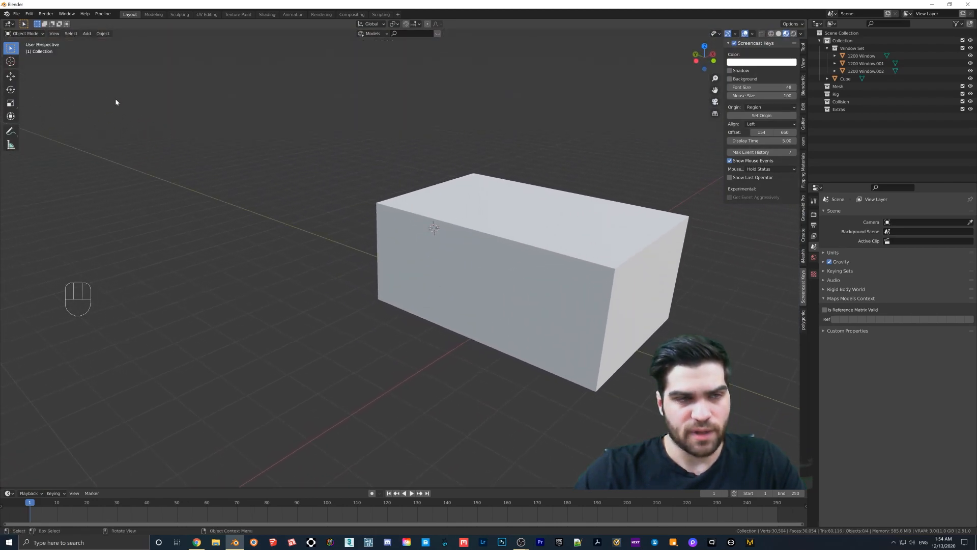
{"action": "left_click", "coordinate": [17, 15]}
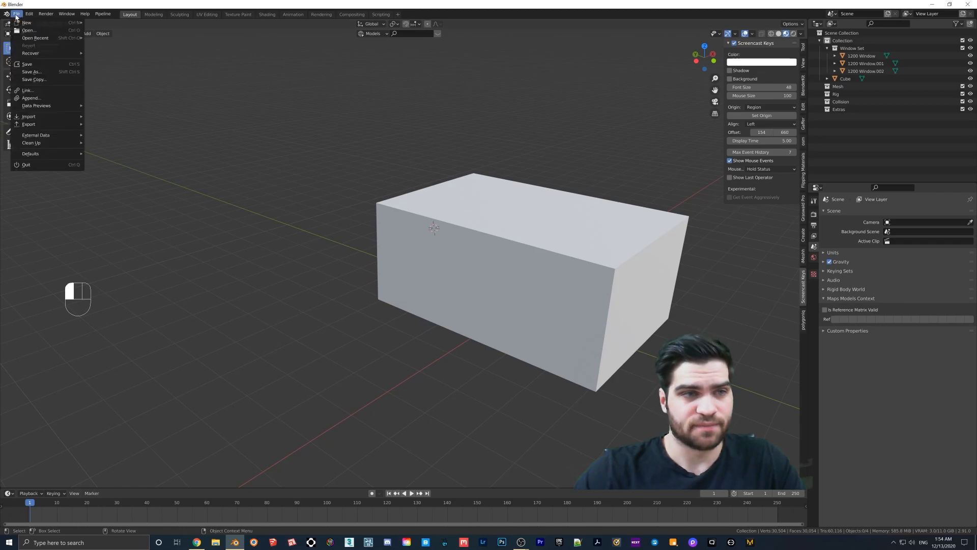
{"action": "left_click", "coordinate": [40, 101]}
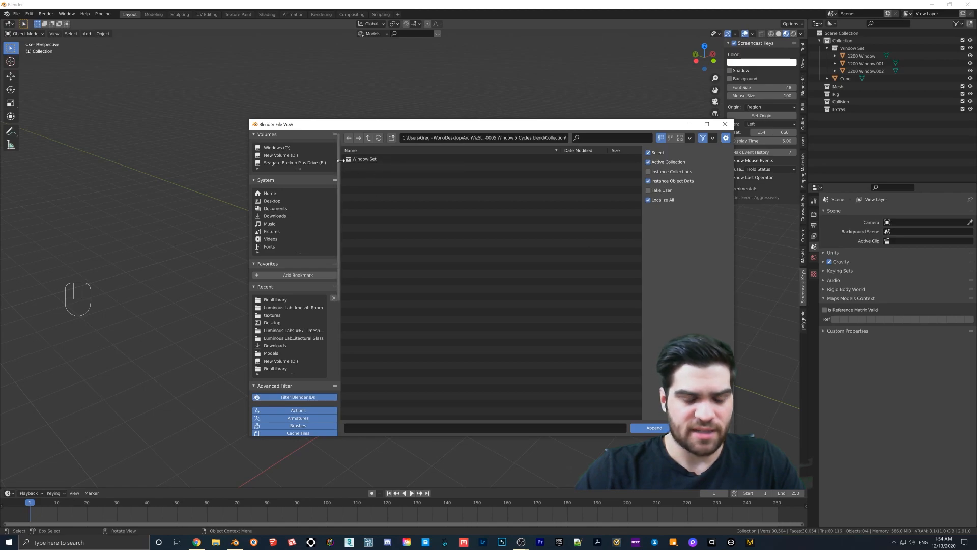
{"action": "left_click", "coordinate": [369, 138]}
{"action": "left_click", "coordinate": [369, 138]}
{"action": "left_click", "coordinate": [369, 138]}
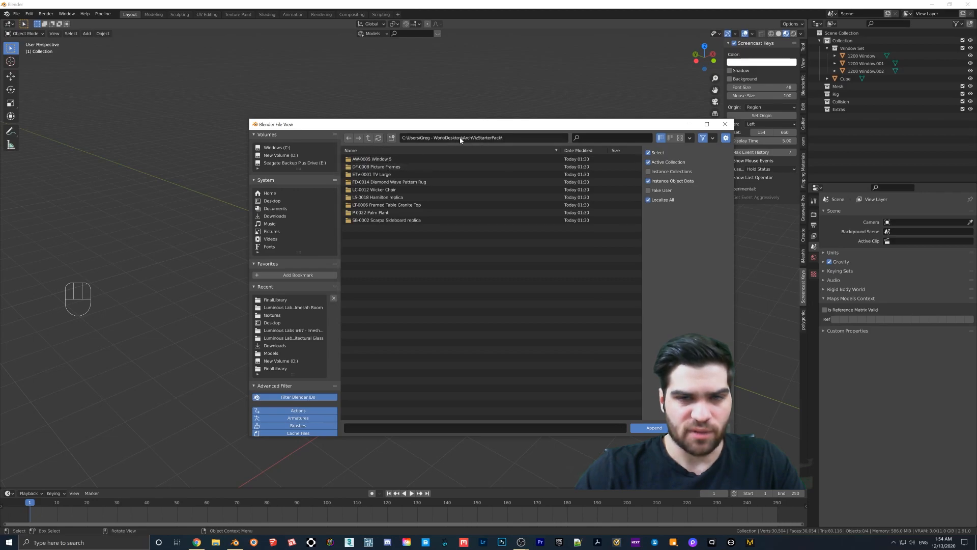
{"action": "double_click", "coordinate": [384, 167]}
{"action": "double_click", "coordinate": [384, 166]}
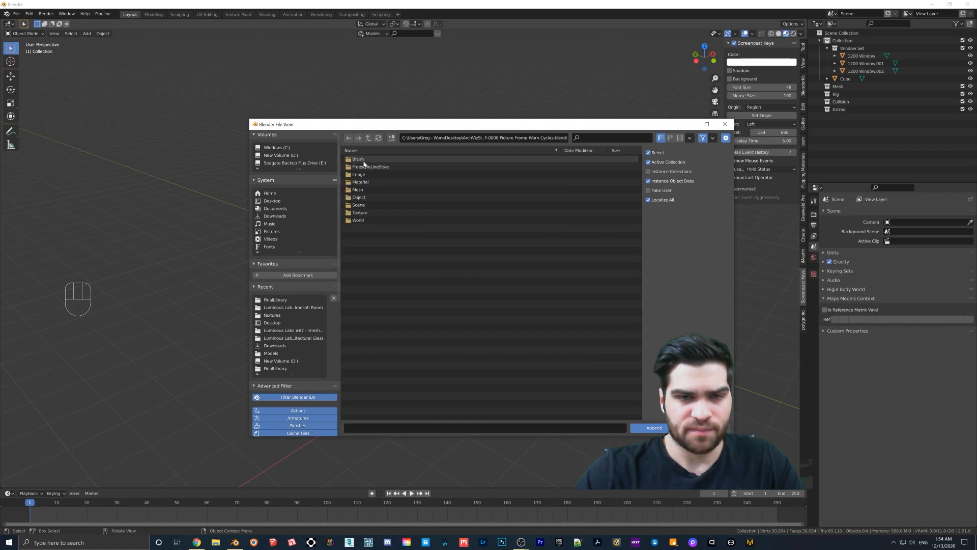
{"action": "double_click", "coordinate": [361, 197]}
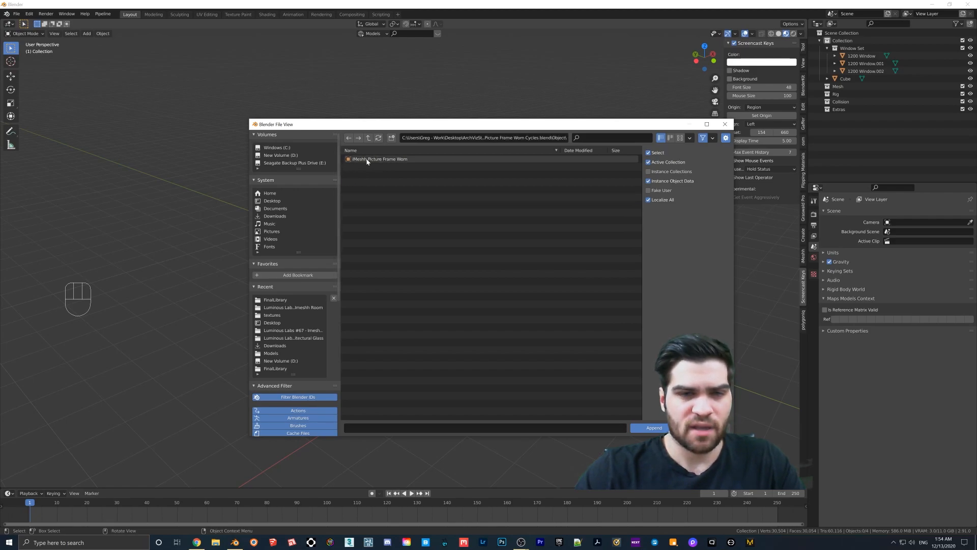
{"action": "left_click", "coordinate": [385, 160]}
{"action": "double_click", "coordinate": [385, 159]}
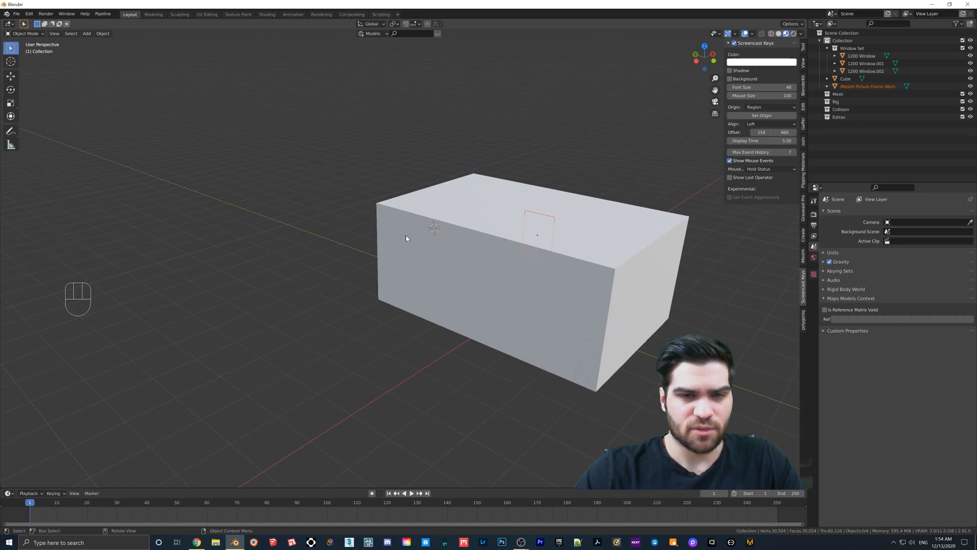
Step: Find the appended picture frame inside the room and place the 3D cursor on the side wall at about X -1.96 m, Y 0.45 m, Z 1.78 m
{"action": "middle_click_drag", "start_coordinate": [412, 246], "coordinate": [394, 235]}
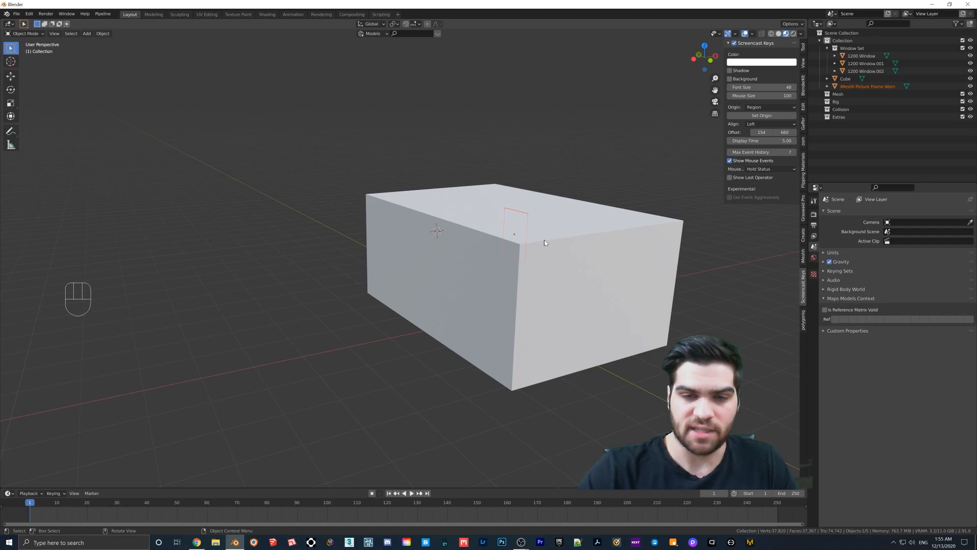
{"action": "key", "text": "KP_Decimal"}
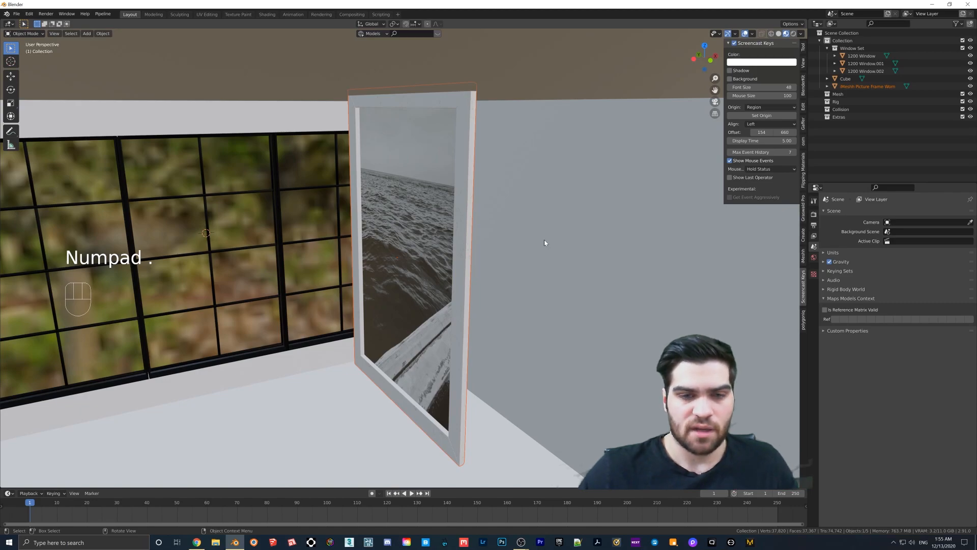
{"action": "middle_click_drag", "start_coordinate": [529, 228], "coordinate": [461, 237]}
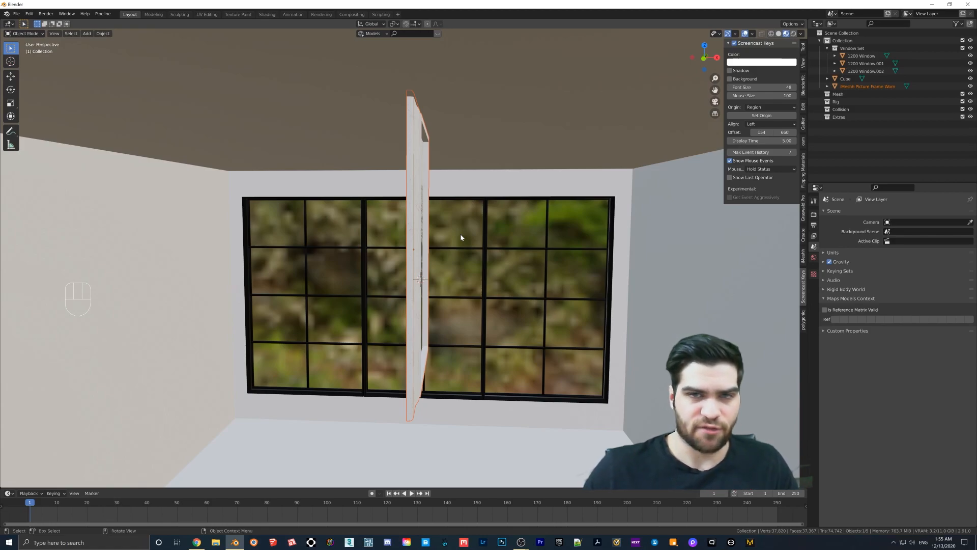
{"action": "middle_click_drag", "start_coordinate": [440, 220], "coordinate": [438, 249]}
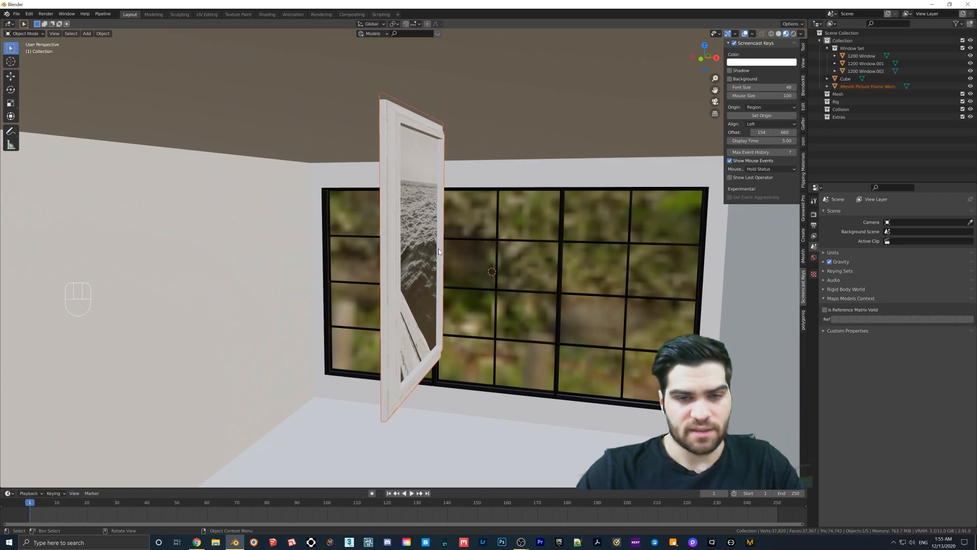
{"action": "middle_click_drag", "start_coordinate": [438, 249], "coordinate": [499, 198], "text": "shift"}
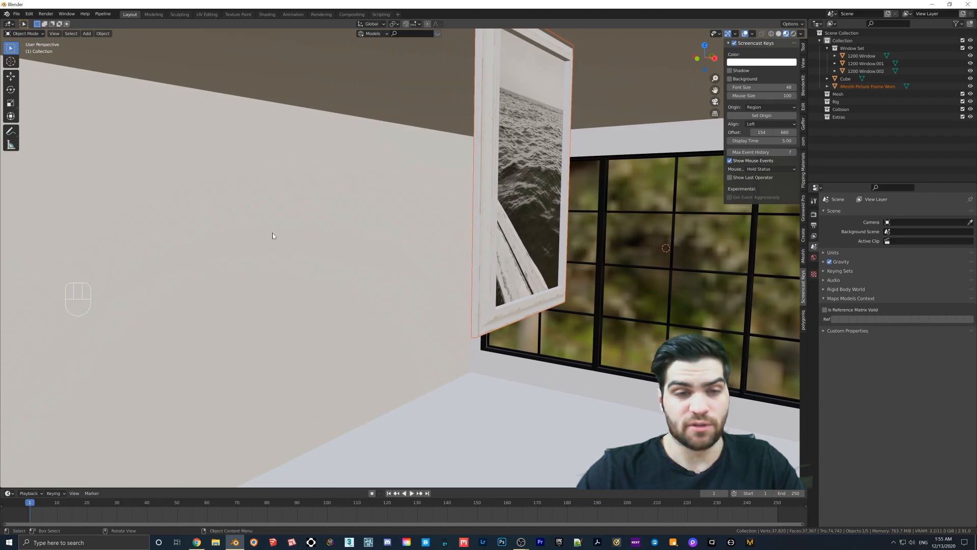
{"action": "key", "text": "shift"}
{"action": "right_click", "coordinate": [300, 225], "text": "shift"}
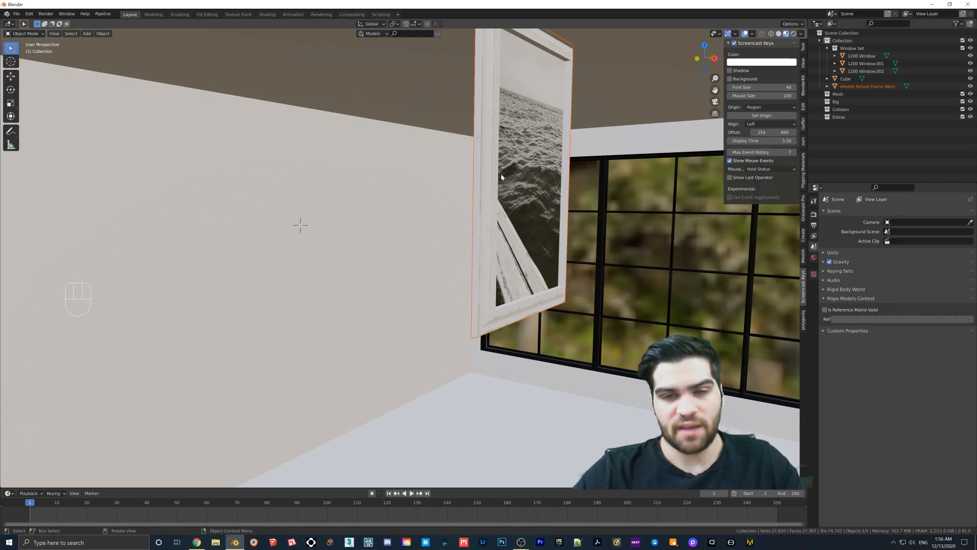
Step: Select the picture frame and snap it to the 3D cursor on the side wall
{"action": "left_click", "coordinate": [490, 156]}
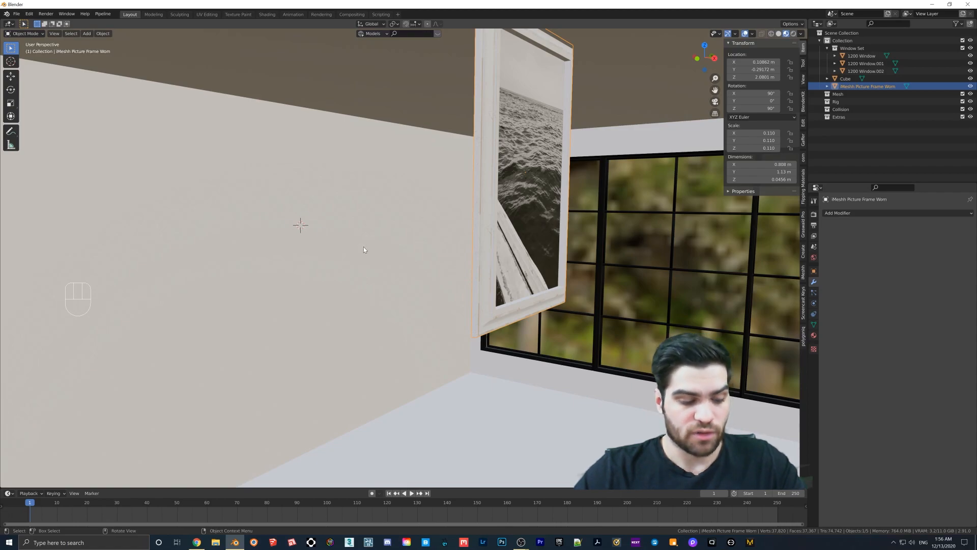
{"action": "key", "text": "shift"}
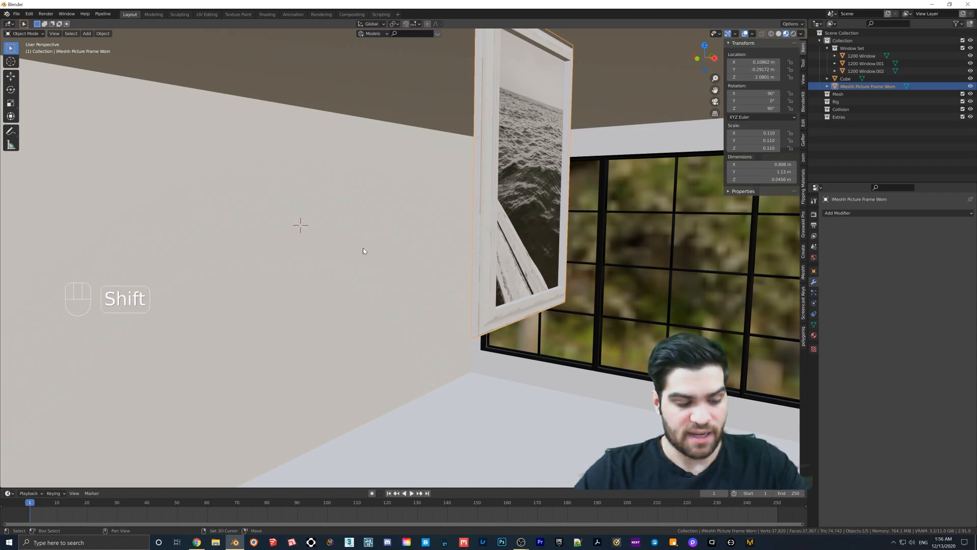
{"action": "key", "text": "shift+s"}
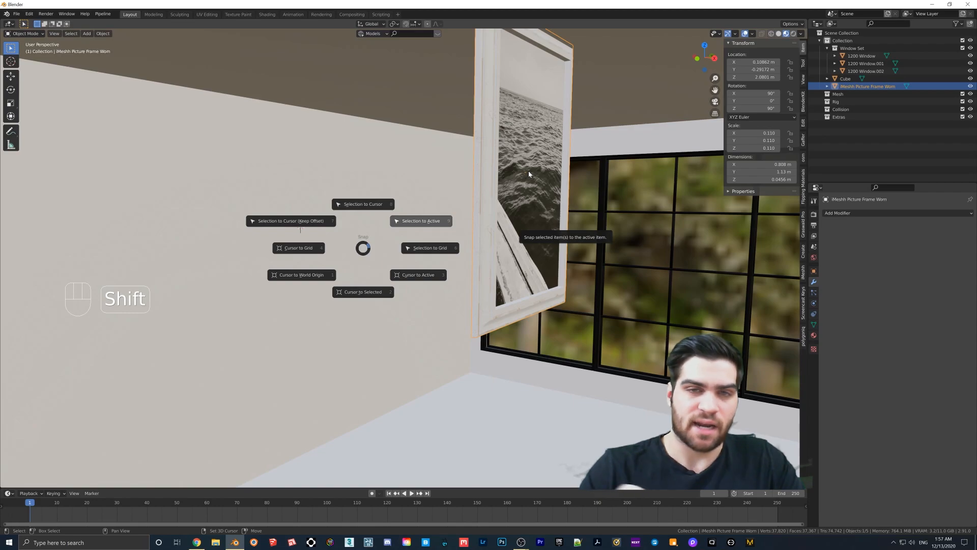
{"action": "left_click", "coordinate": [357, 204]}
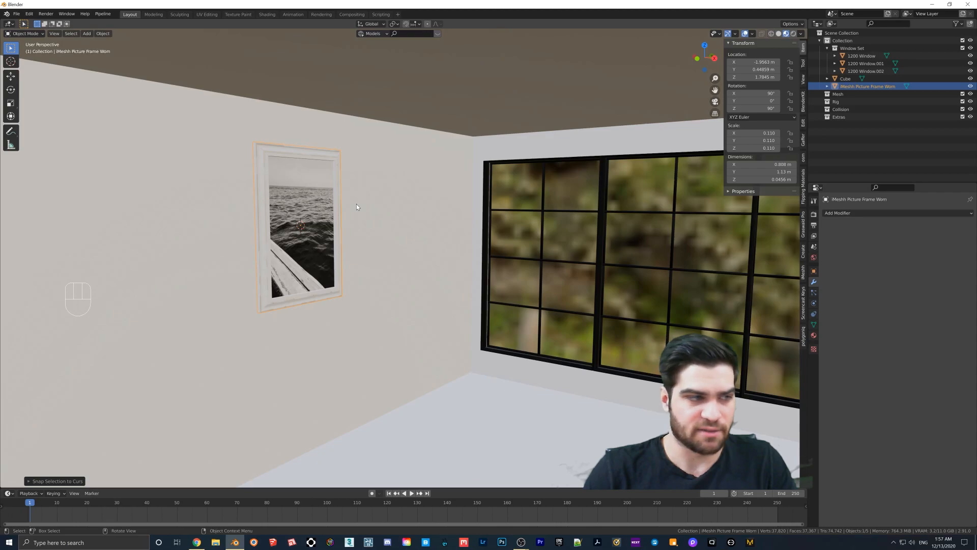
Step: Start another append and browse to the collections in the ETV-0001 TV Large Cycles.blend file
{"action": "middle_click_drag", "start_coordinate": [349, 191], "coordinate": [371, 197]}
{"action": "left_click", "coordinate": [29, 14]}
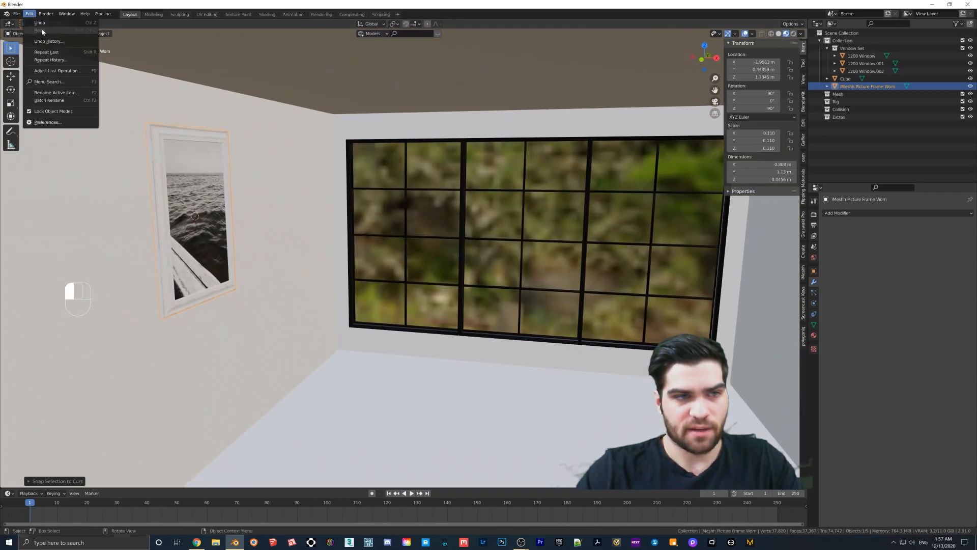
{"action": "left_click", "coordinate": [16, 14]}
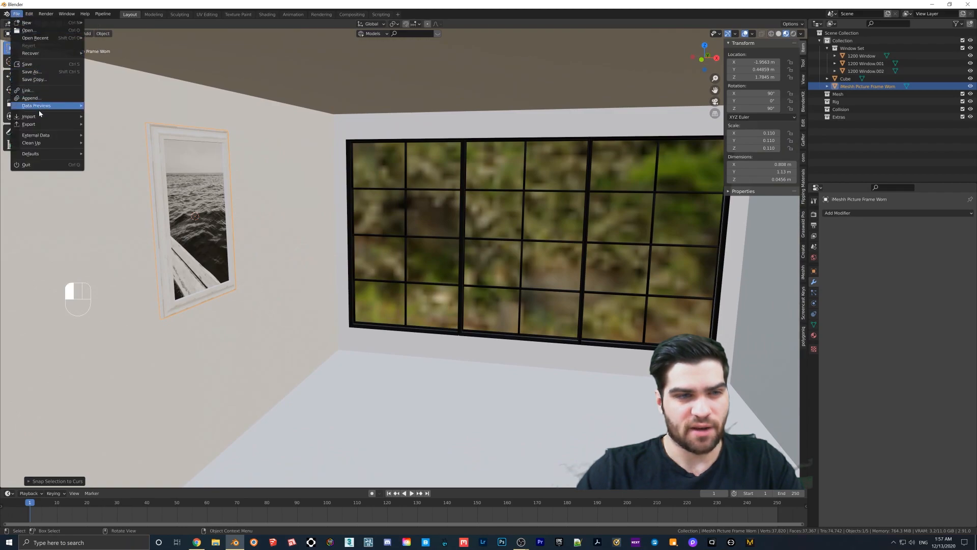
{"action": "left_click", "coordinate": [30, 98]}
{"action": "left_click", "coordinate": [368, 139]}
{"action": "left_click", "coordinate": [368, 138]}
{"action": "double_click", "coordinate": [383, 175]}
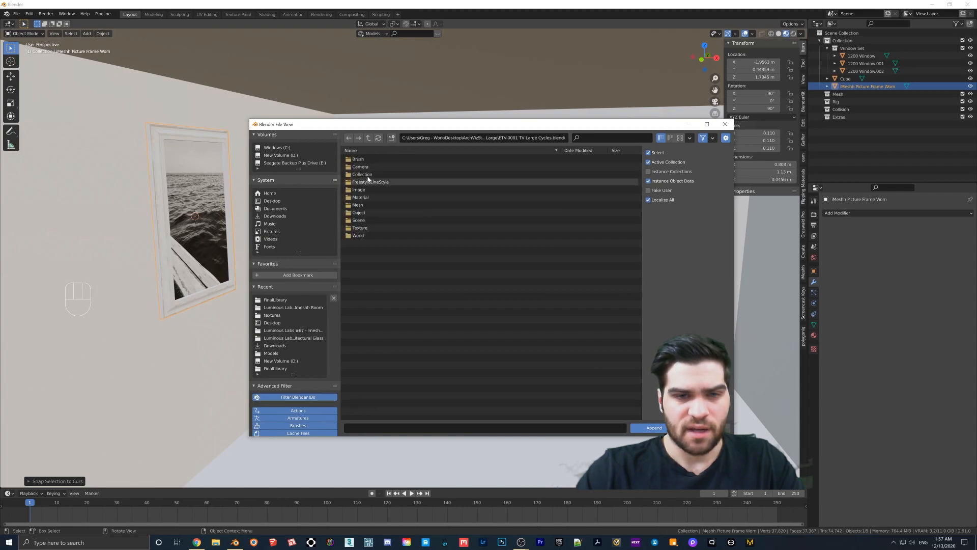
{"action": "double_click", "coordinate": [362, 174]}
Step: Append the Wall Mount collection and delete its objects
{"action": "double_click", "coordinate": [369, 167]}
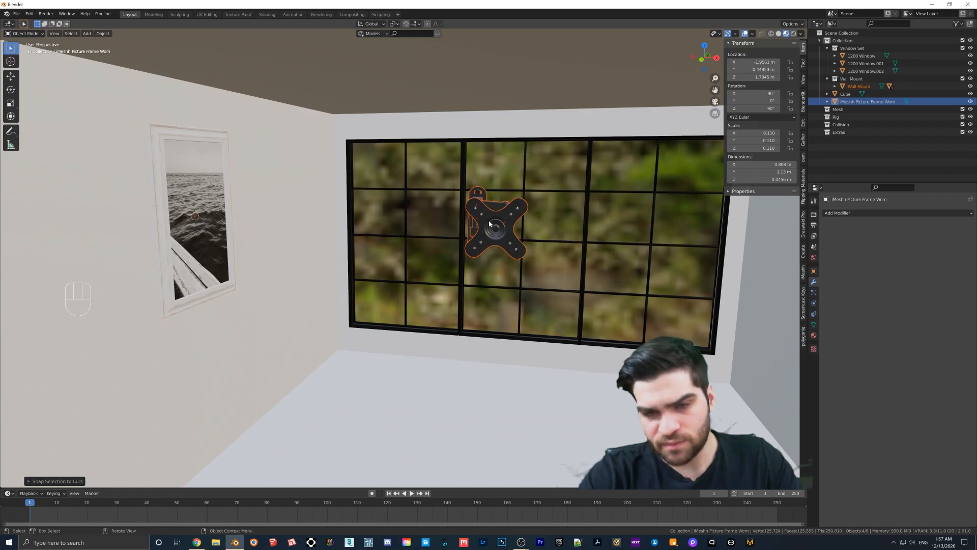
{"action": "key", "text": "Delete"}
Step: Append the TV Wall Mount collection from the ETV-0001 TV Large Cycles.blend file
{"action": "left_click", "coordinate": [16, 14]}
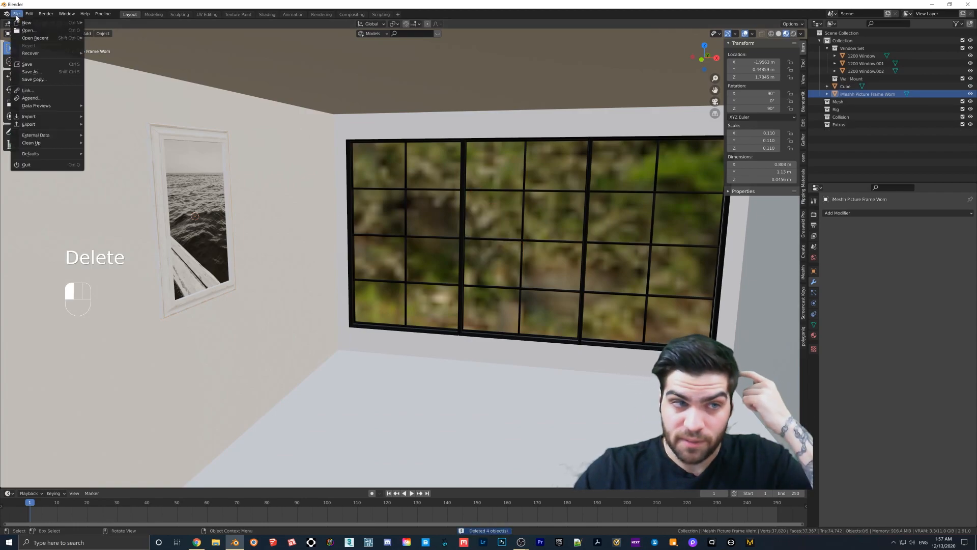
{"action": "left_click", "coordinate": [50, 97]}
{"action": "double_click", "coordinate": [376, 161]}
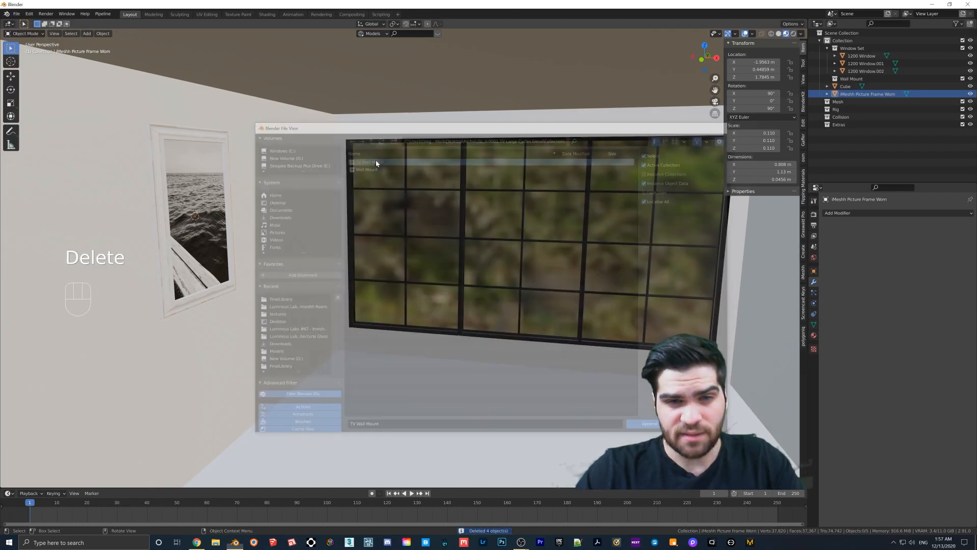
Step: Append the iMeshh Diamond Rug object from the FD-0014 Diamond Wave Pattern Rug Cycles.blend file
{"action": "middle_click_drag", "start_coordinate": [455, 259], "coordinate": [429, 258], "text": "shift"}
{"action": "scroll", "coordinate": [442, 260], "scroll_direction": "down", "scroll_amount": 1}
{"action": "scroll", "coordinate": [429, 258], "scroll_direction": "up", "scroll_amount": 1}
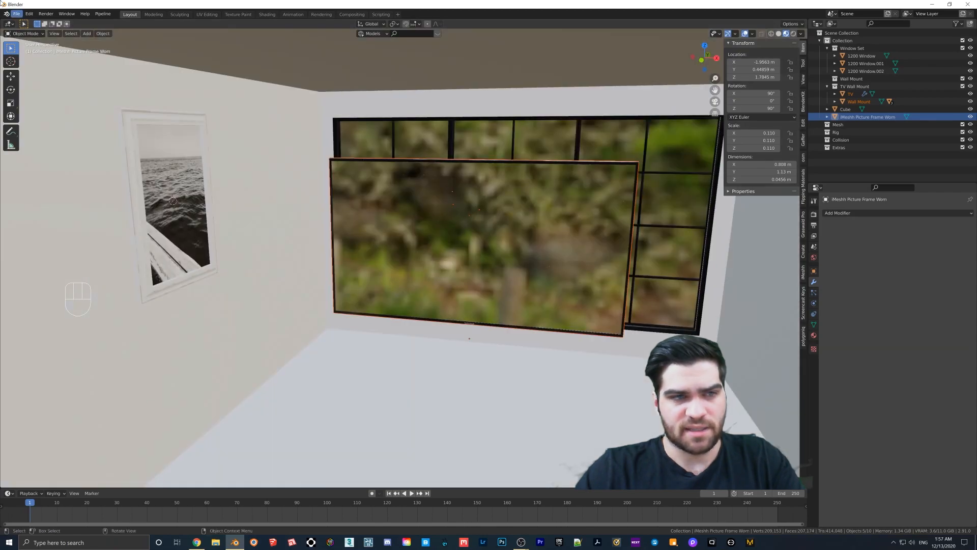
{"action": "left_click", "coordinate": [18, 13]}
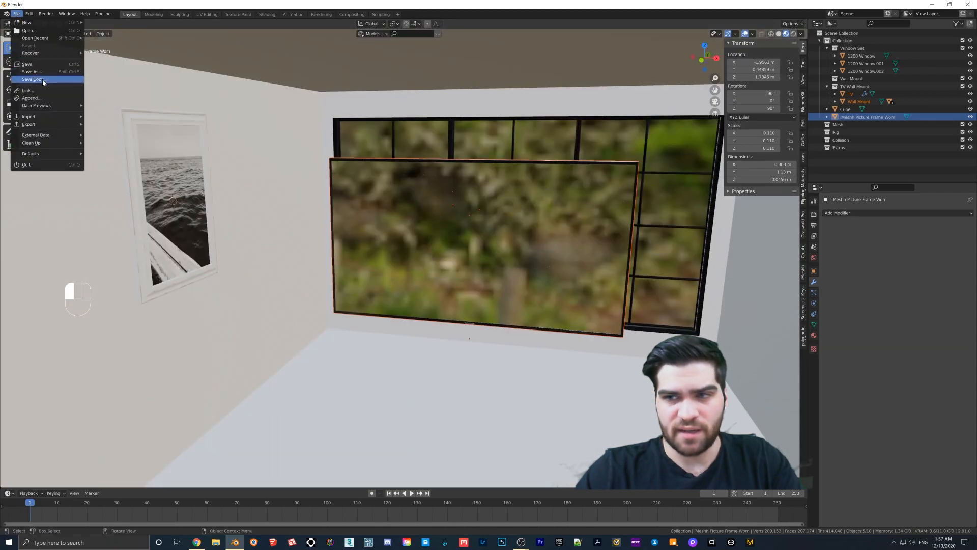
{"action": "left_click", "coordinate": [30, 97]}
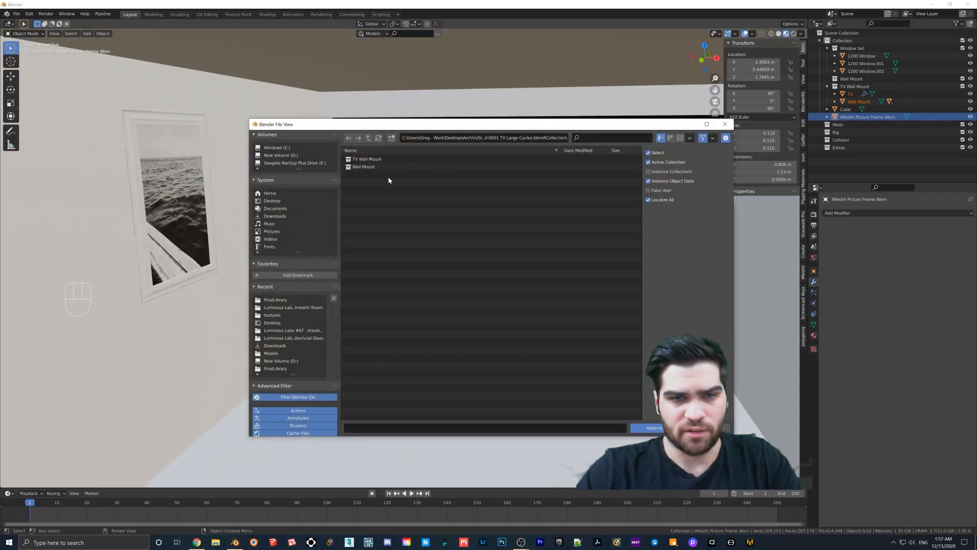
{"action": "left_click", "coordinate": [368, 139]}
{"action": "left_click", "coordinate": [368, 139]}
{"action": "left_click", "coordinate": [368, 139]}
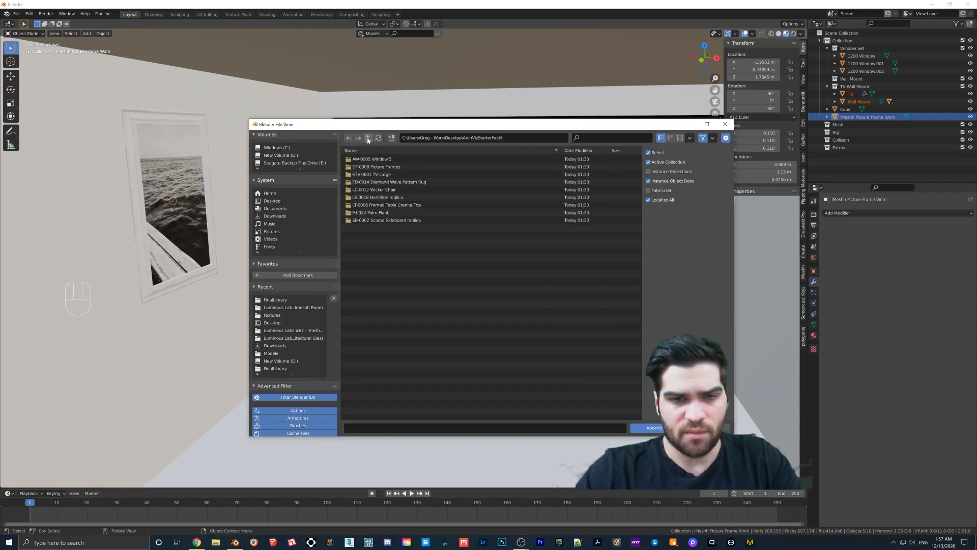
{"action": "double_click", "coordinate": [381, 182]}
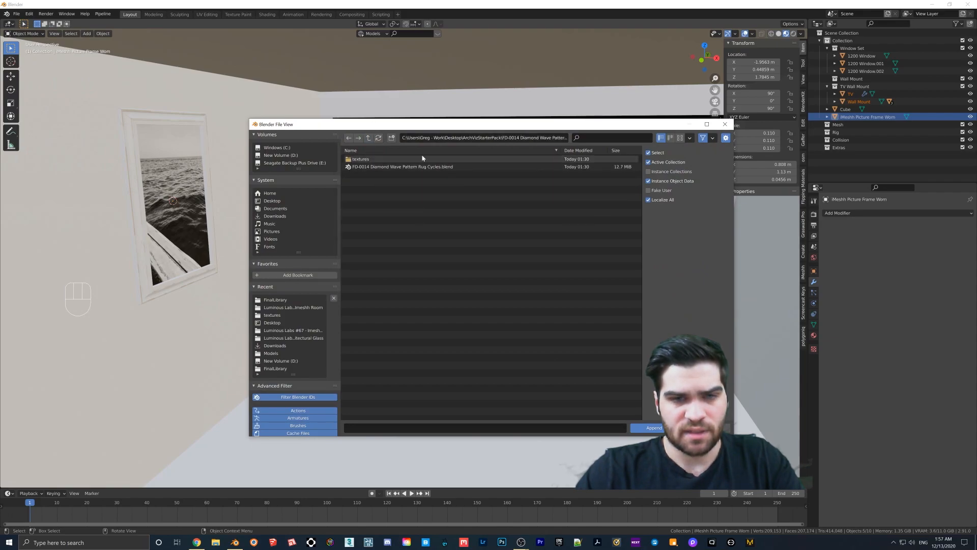
{"action": "double_click", "coordinate": [405, 167]}
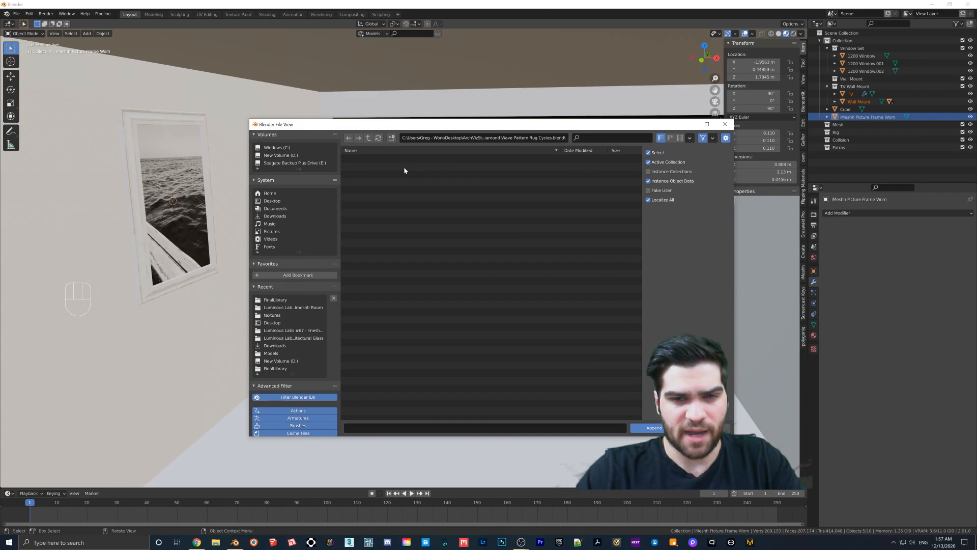
{"action": "double_click", "coordinate": [362, 205]}
{"action": "double_click", "coordinate": [372, 167]}
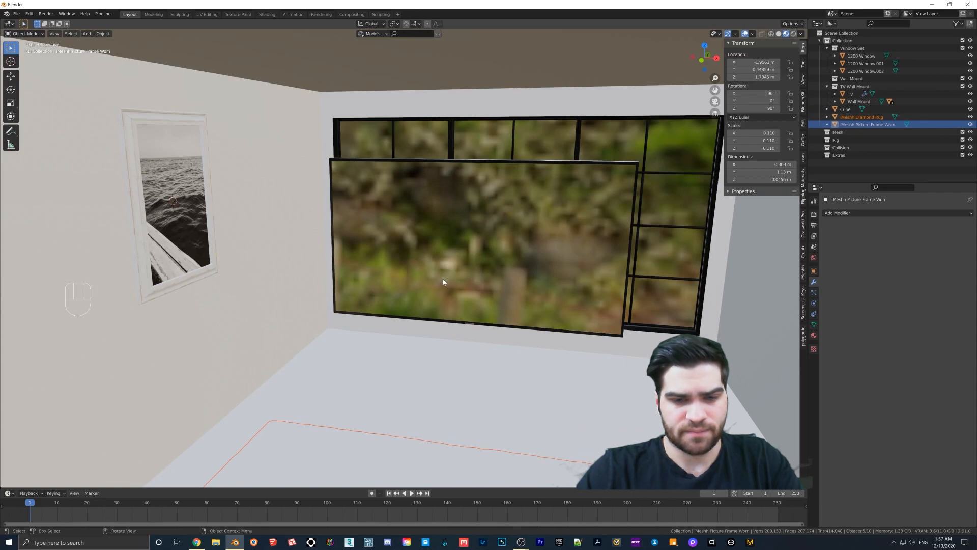
Step: Place the 3D cursor on the floor near the window wall and snap the diamond rug to it
{"action": "right_click", "coordinate": [456, 404], "text": "shift"}
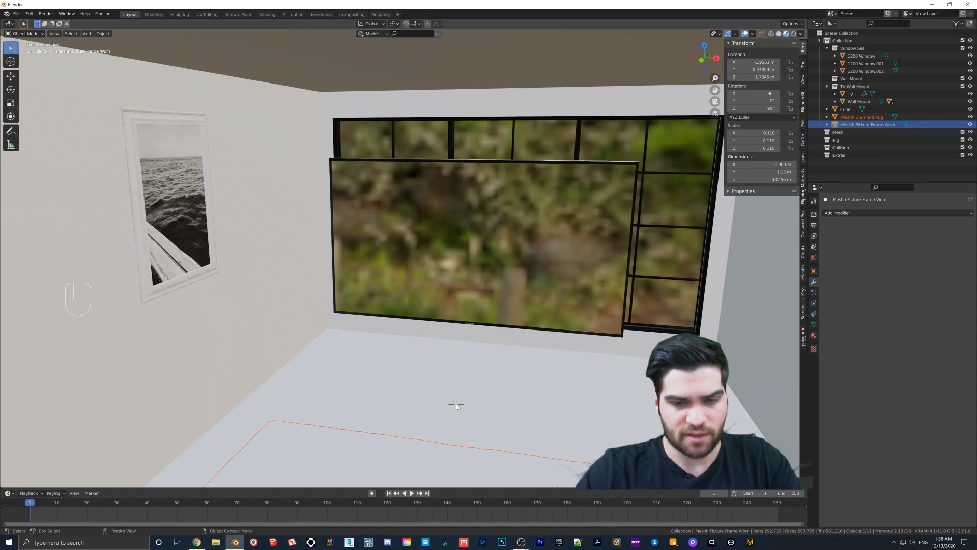
{"action": "left_click", "coordinate": [382, 444]}
{"action": "middle_click_drag", "start_coordinate": [386, 445], "coordinate": [378, 38], "text": "shift"}
{"action": "middle_click_drag", "start_coordinate": [374, 437], "coordinate": [379, 362], "text": "shift"}
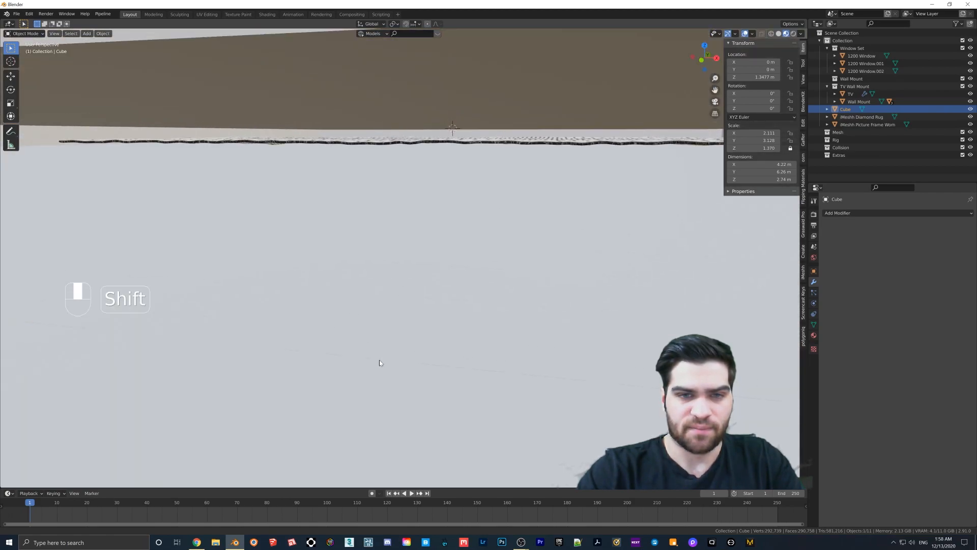
{"action": "left_click", "coordinate": [400, 138]}
{"action": "middle_click_drag", "start_coordinate": [413, 154], "coordinate": [416, 169]}
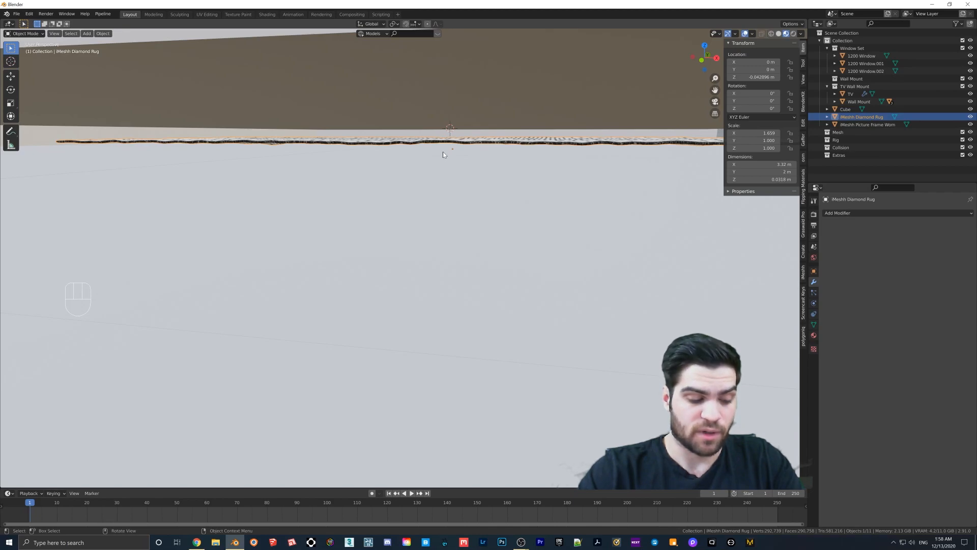
{"action": "key", "text": "shift+s"}
{"action": "left_click", "coordinate": [437, 107]}
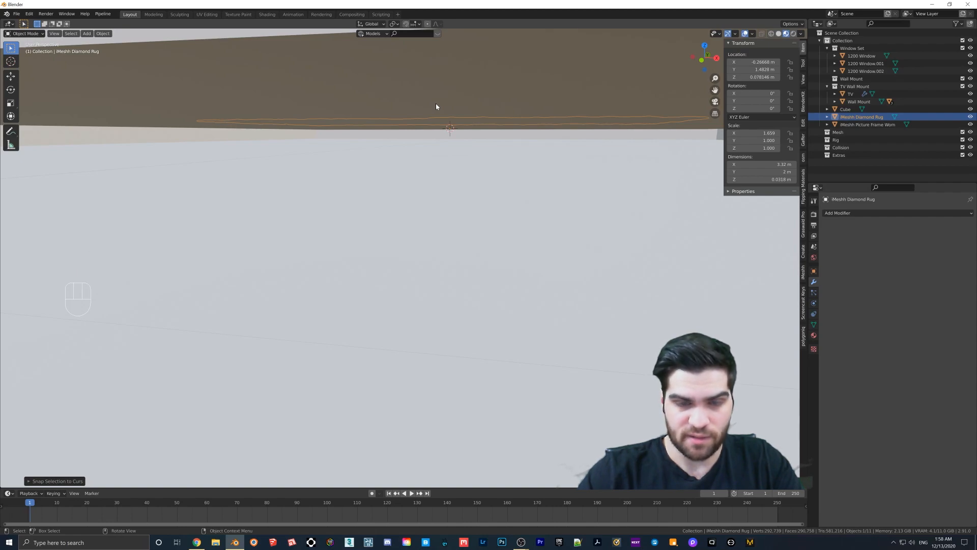
{"action": "key", "text": "KP_Decimal"}
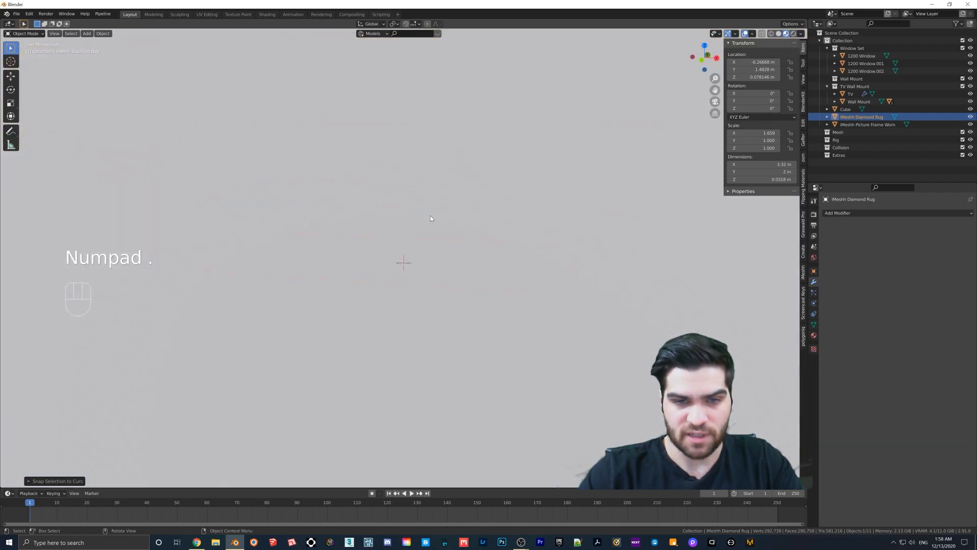
Step: Move the rug along X to about -0.11 m and rotate it 90° around the Z axis
{"action": "middle_click_drag", "start_coordinate": [423, 227], "coordinate": [433, 247]}
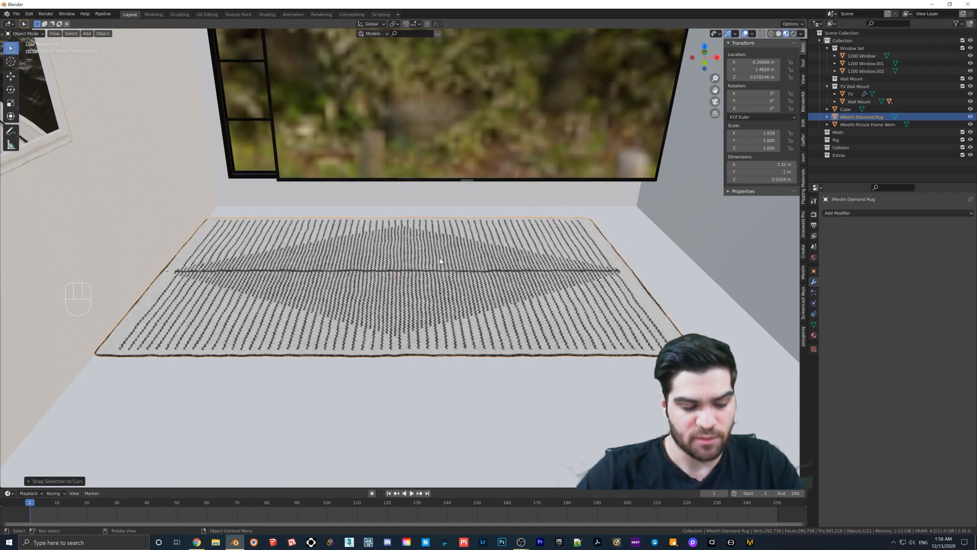
{"action": "key", "text": "g"}
{"action": "key", "text": "x"}
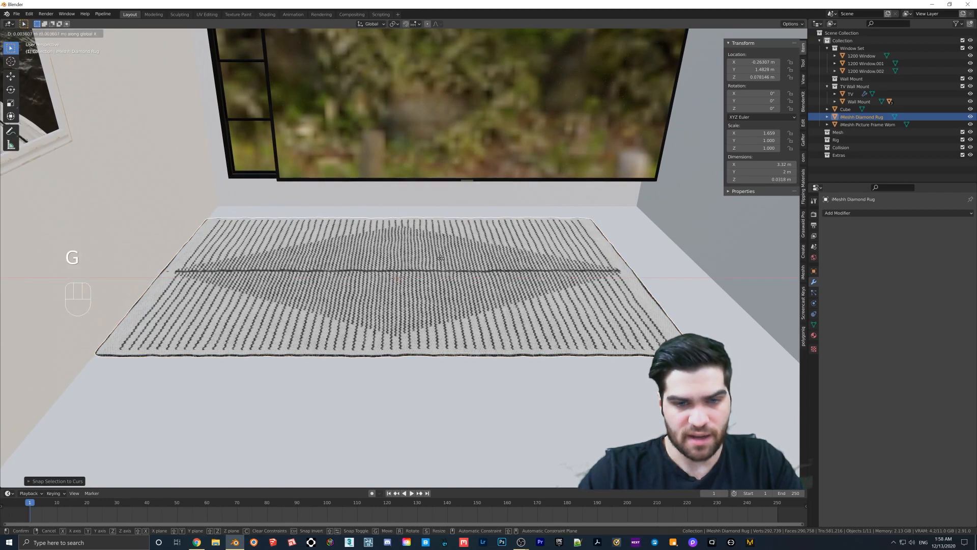
{"action": "left_click", "coordinate": [462, 266]}
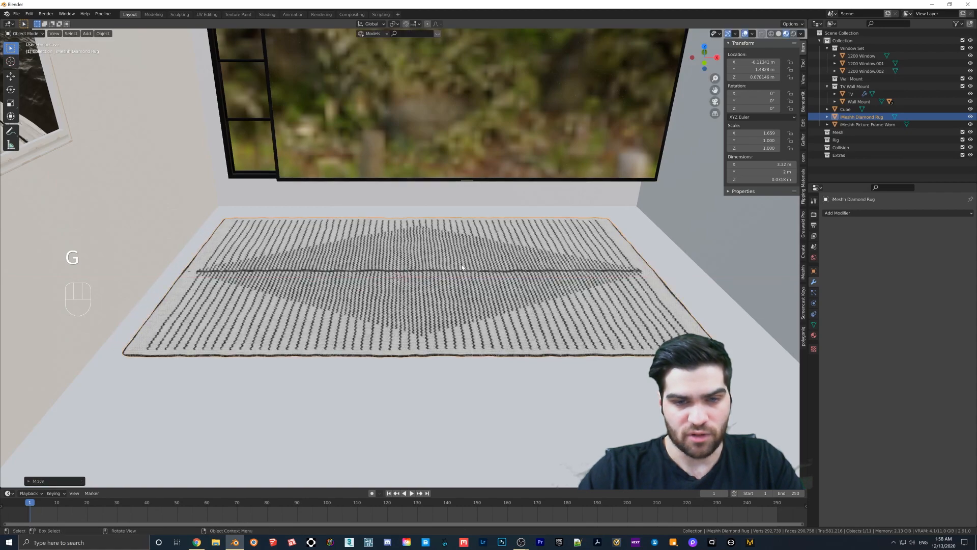
{"action": "type", "text": "rz"}
{"action": "type", "text": "180"}
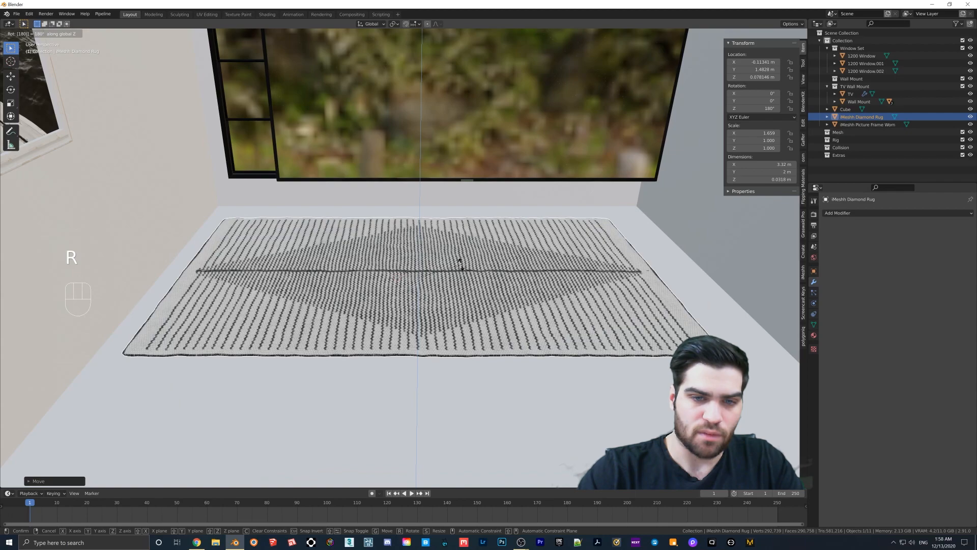
{"action": "key", "text": "Escape"}
{"action": "type", "text": "rz90"}
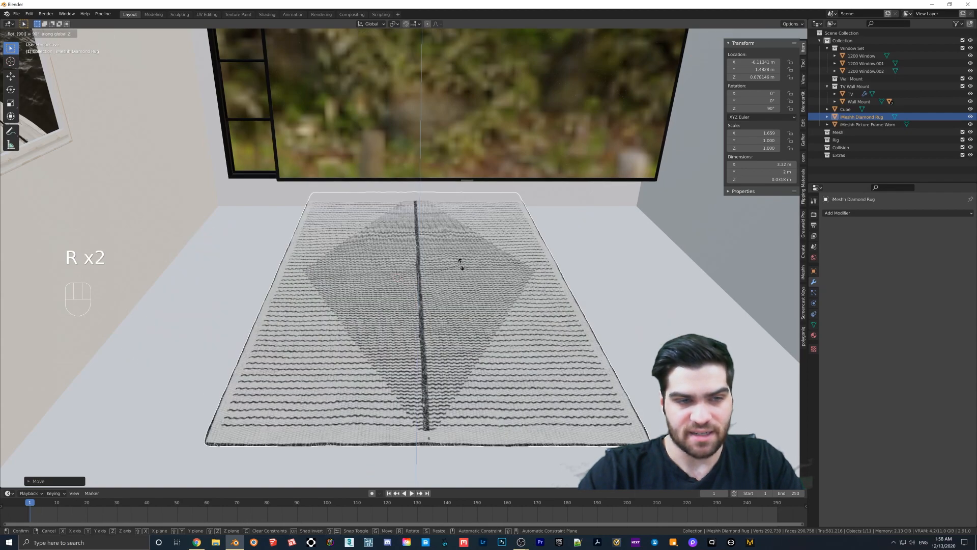
{"action": "left_click", "coordinate": [461, 263]}
Step: Move the rug along Y away from the window wall to about 0.84 m
{"action": "middle_click_drag", "start_coordinate": [458, 277], "coordinate": [441, 188], "text": "shift"}
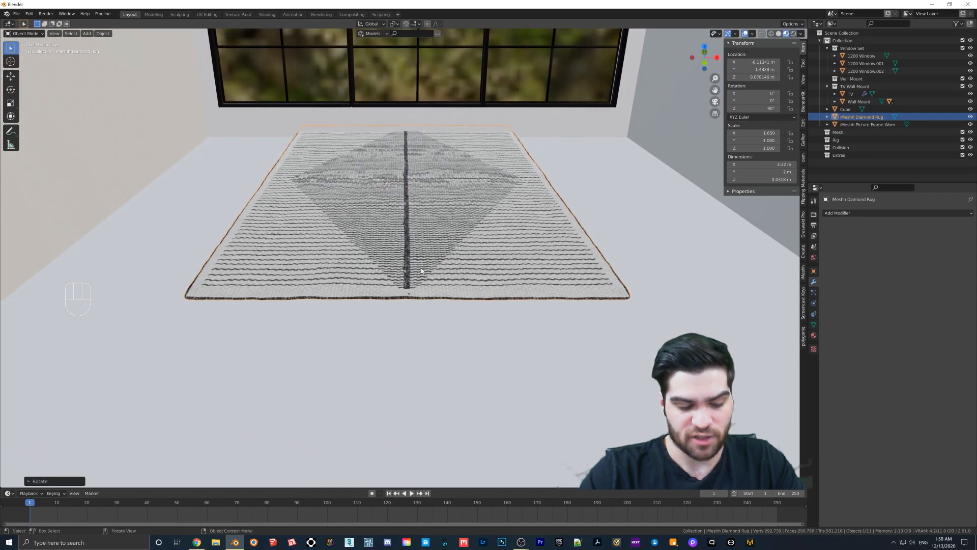
{"action": "key", "text": "g"}
{"action": "key", "text": "y"}
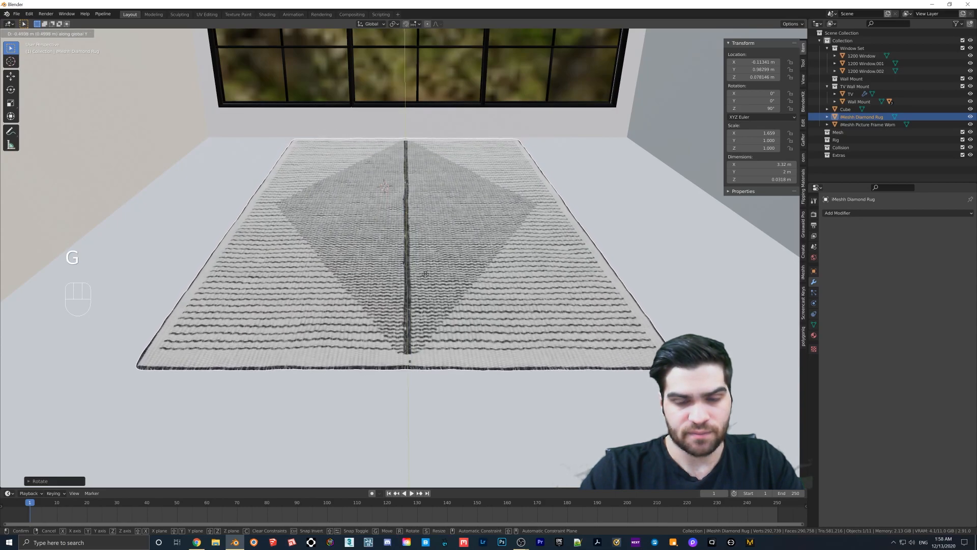
{"action": "left_click", "coordinate": [427, 281]}
Step: Lower the rug along Z onto the floor, fine-tuning its height to about 0.035 m
{"action": "middle_click_drag", "start_coordinate": [427, 281], "coordinate": [443, 264]}
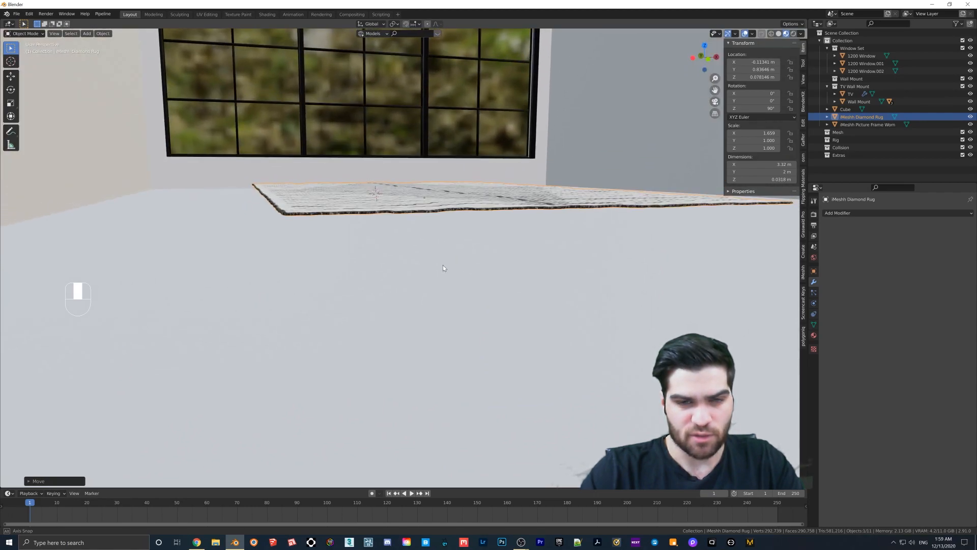
{"action": "key", "text": "g"}
{"action": "key", "text": "z"}
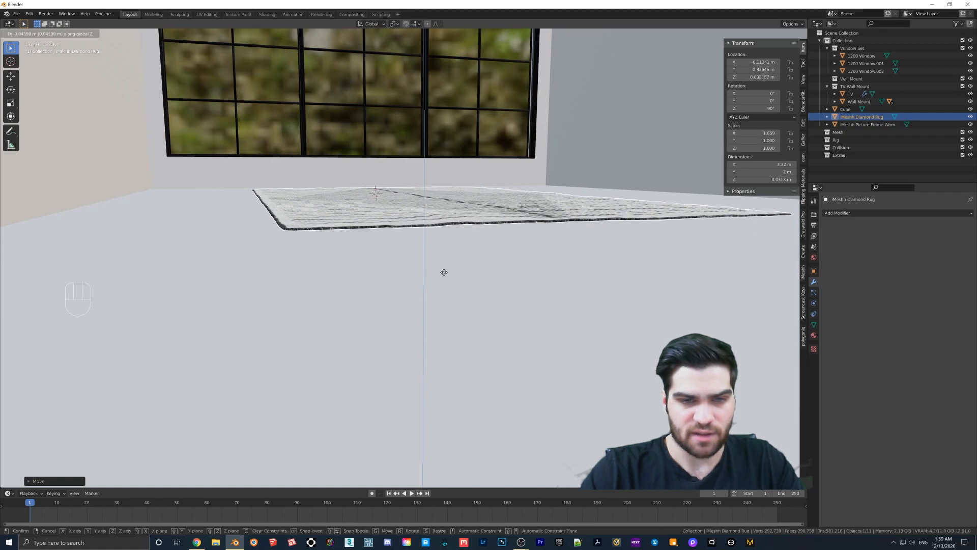
{"action": "left_click", "coordinate": [444, 273]}
{"action": "middle_click_drag", "start_coordinate": [444, 273], "coordinate": [477, 395]}
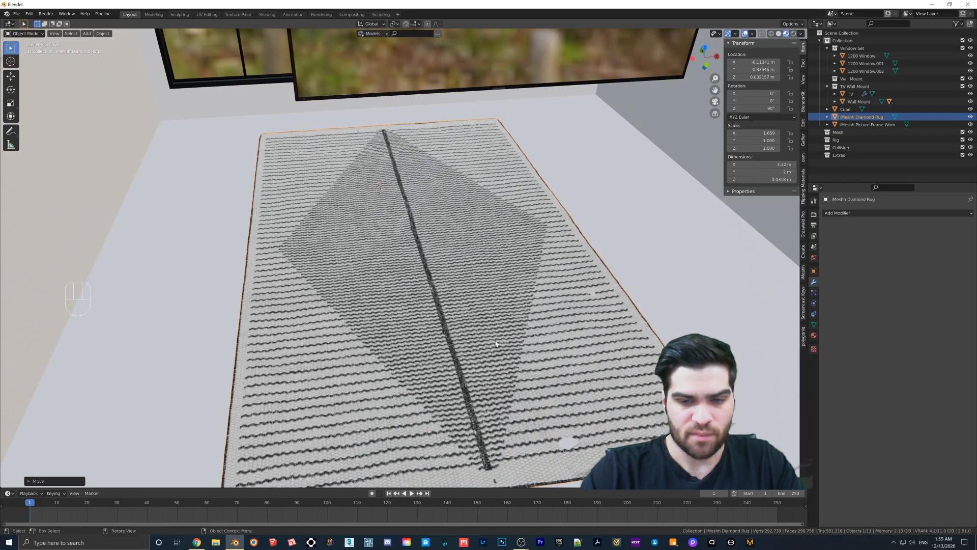
{"action": "middle_click_drag", "start_coordinate": [496, 344], "coordinate": [539, 222], "text": "shift"}
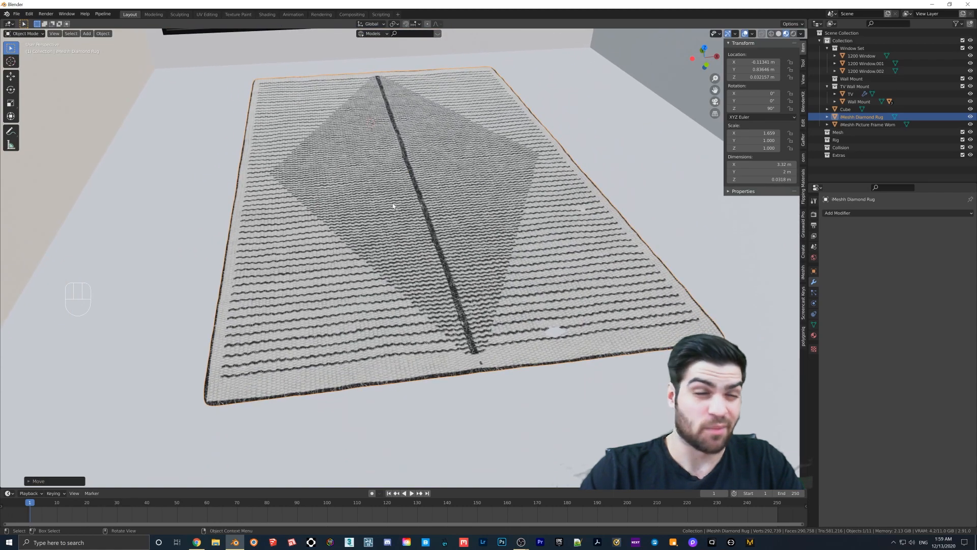
{"action": "key", "text": "g"}
{"action": "key", "text": "z"}
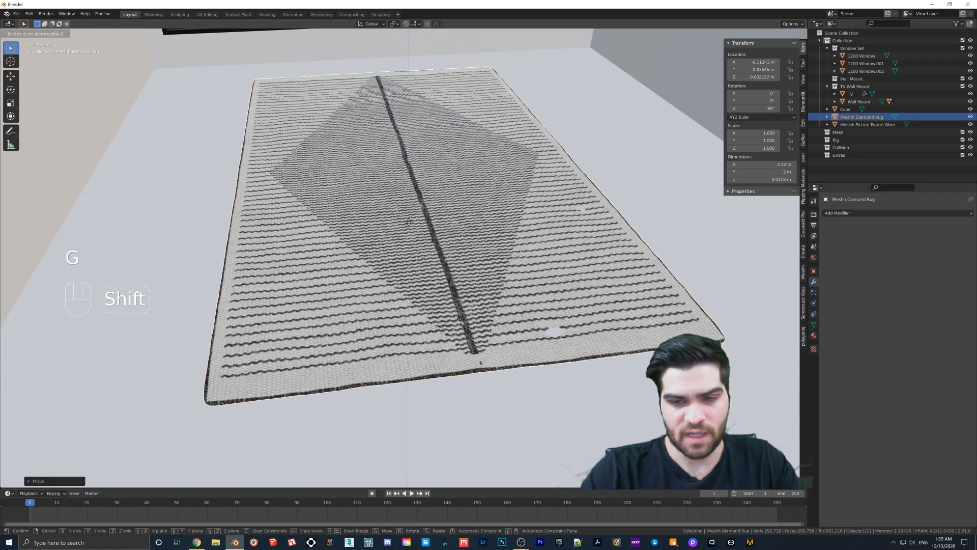
{"action": "left_click", "coordinate": [412, 220]}
{"action": "middle_click_drag", "start_coordinate": [412, 221], "coordinate": [459, 307], "text": "shift"}
Step: Append the chair's Collection from the LC-0012 Wicker Chair .blend file
{"action": "left_click", "coordinate": [16, 14]}
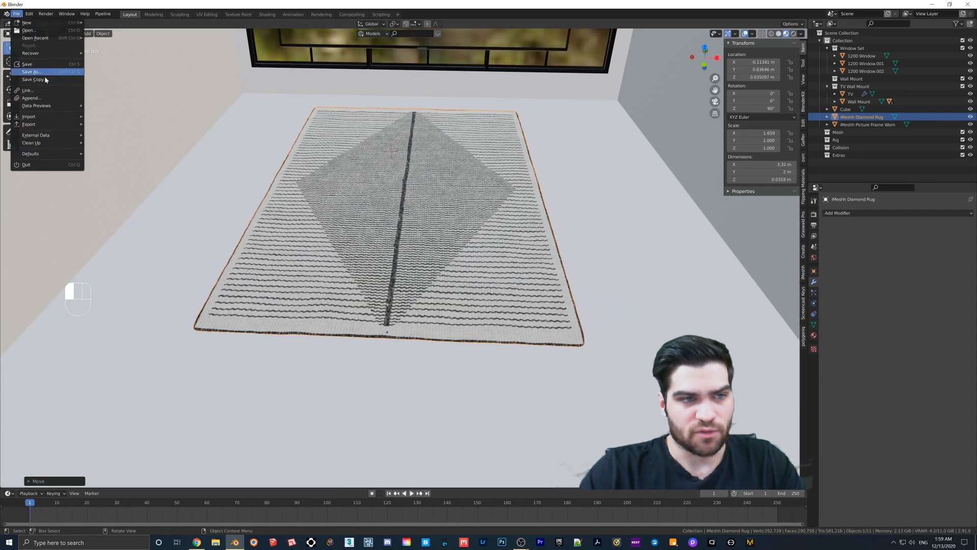
{"action": "left_click", "coordinate": [31, 94]}
{"action": "left_click", "coordinate": [368, 138]}
{"action": "left_click", "coordinate": [367, 138]}
{"action": "left_click", "coordinate": [367, 138]}
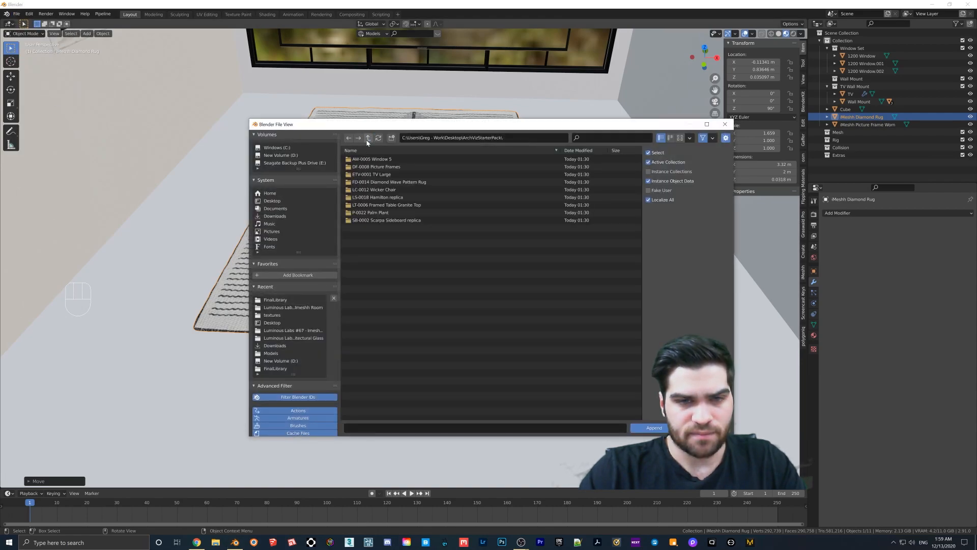
{"action": "double_click", "coordinate": [377, 190]}
{"action": "double_click", "coordinate": [375, 167]}
{"action": "left_click", "coordinate": [371, 168]}
{"action": "double_click", "coordinate": [370, 167]}
{"action": "double_click", "coordinate": [368, 157]}
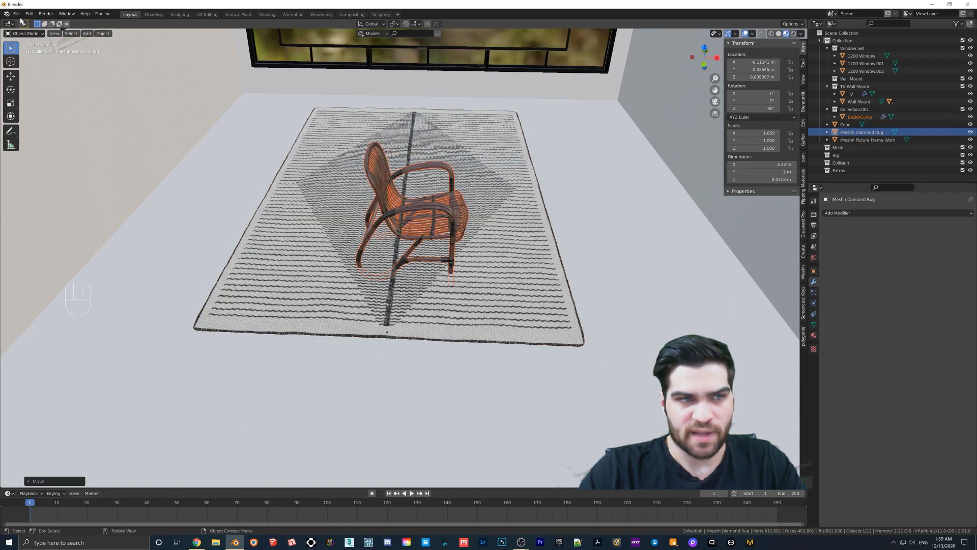
Step: Append the sofa's Collection from the Hamilton Replica .blend file in the LS-0018 Hamilton replica folder
{"action": "left_click", "coordinate": [17, 13]}
{"action": "left_click", "coordinate": [30, 98]}
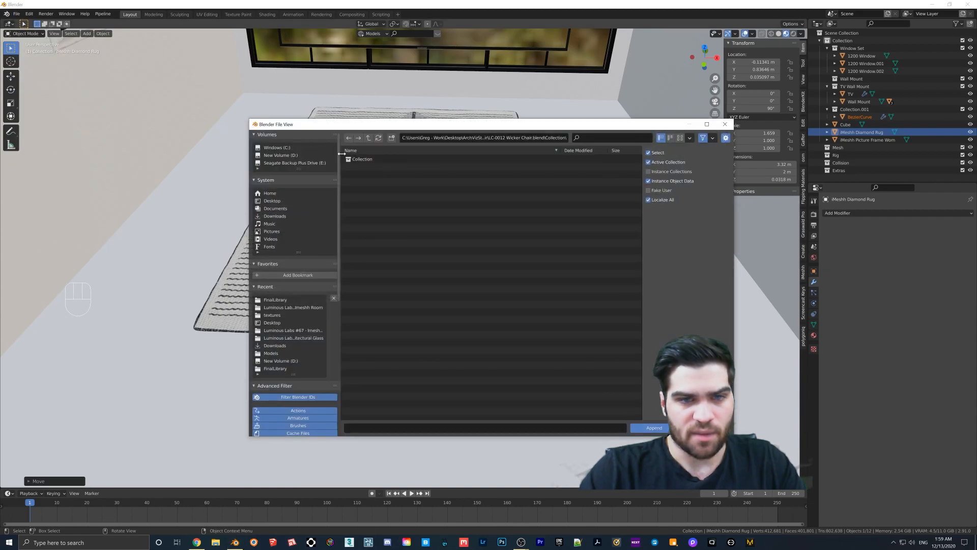
{"action": "left_click", "coordinate": [368, 138]}
{"action": "left_click", "coordinate": [368, 138]}
{"action": "left_click", "coordinate": [368, 138]}
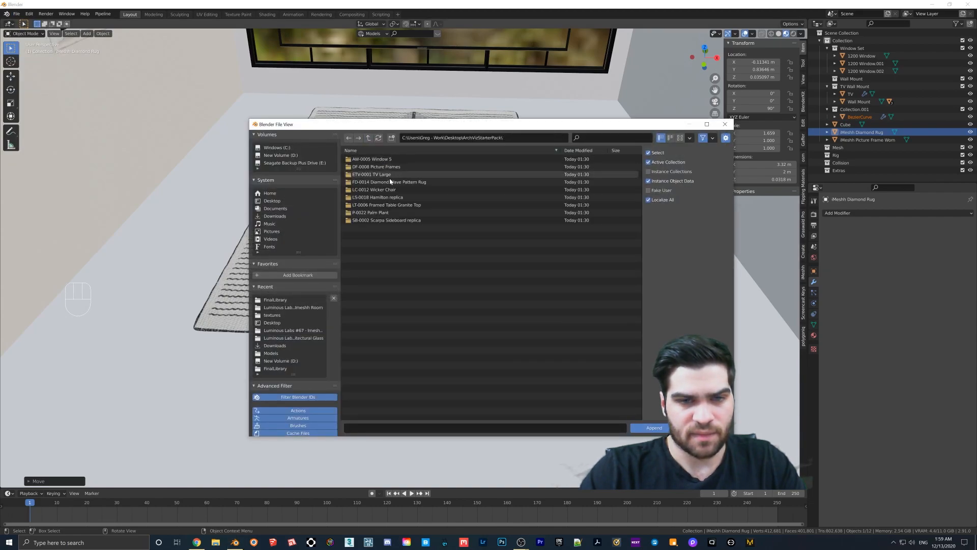
{"action": "double_click", "coordinate": [388, 200]}
{"action": "double_click", "coordinate": [377, 167]}
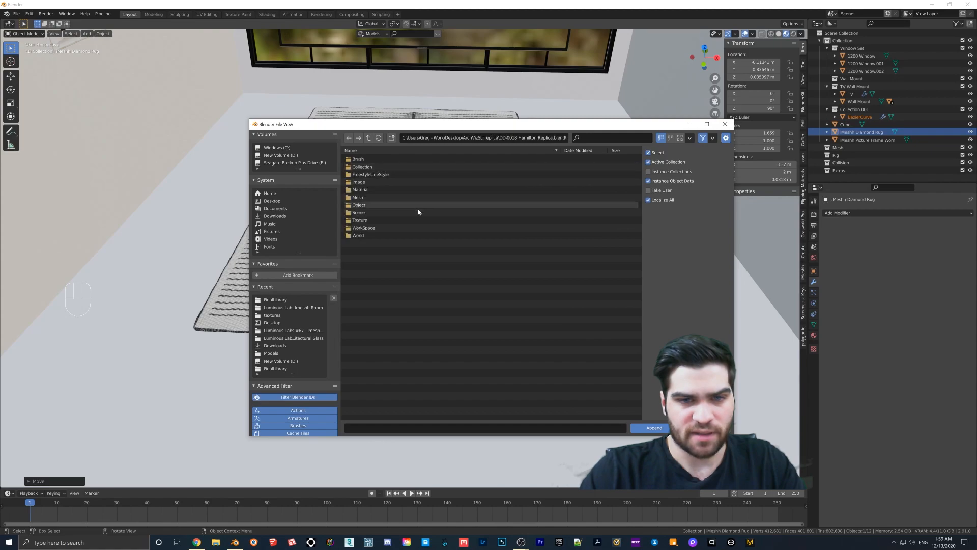
{"action": "double_click", "coordinate": [365, 167]}
{"action": "double_click", "coordinate": [360, 159]}
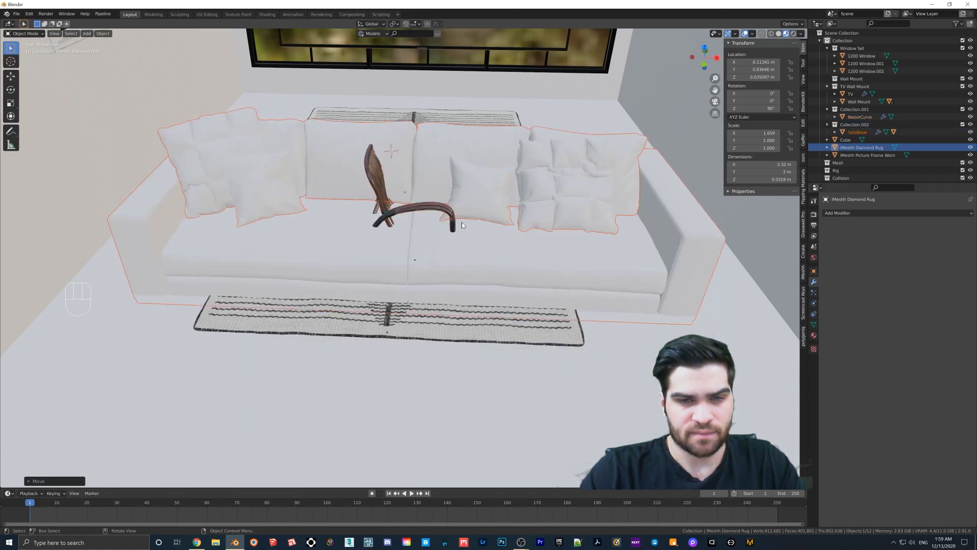
Step: Append all table objects, iMeshh Bowl1 through iMeshh Top2, from the LT-0006 Framed Table Granite Top Cycles .blend file
{"action": "left_click", "coordinate": [16, 14]}
{"action": "left_click", "coordinate": [31, 99]}
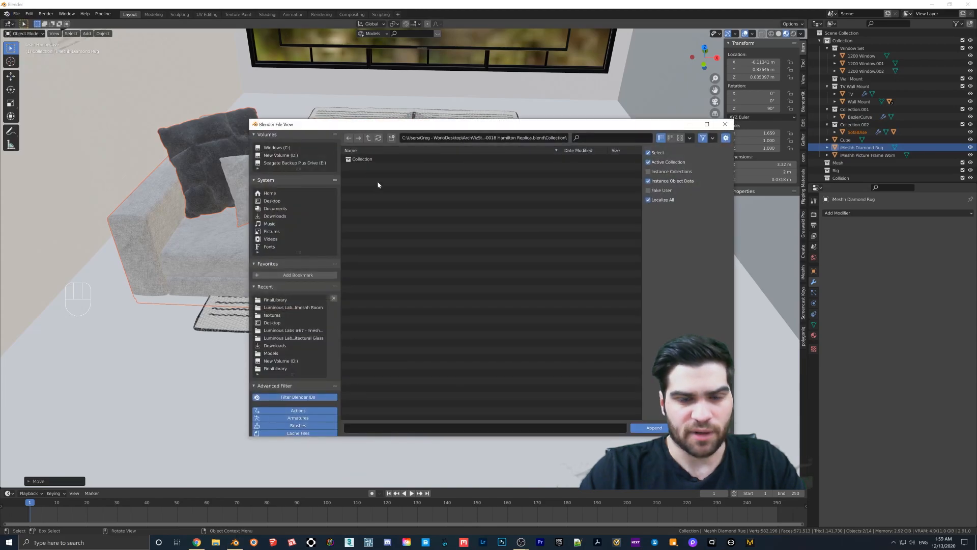
{"action": "left_click", "coordinate": [369, 138]}
{"action": "left_click", "coordinate": [369, 138]}
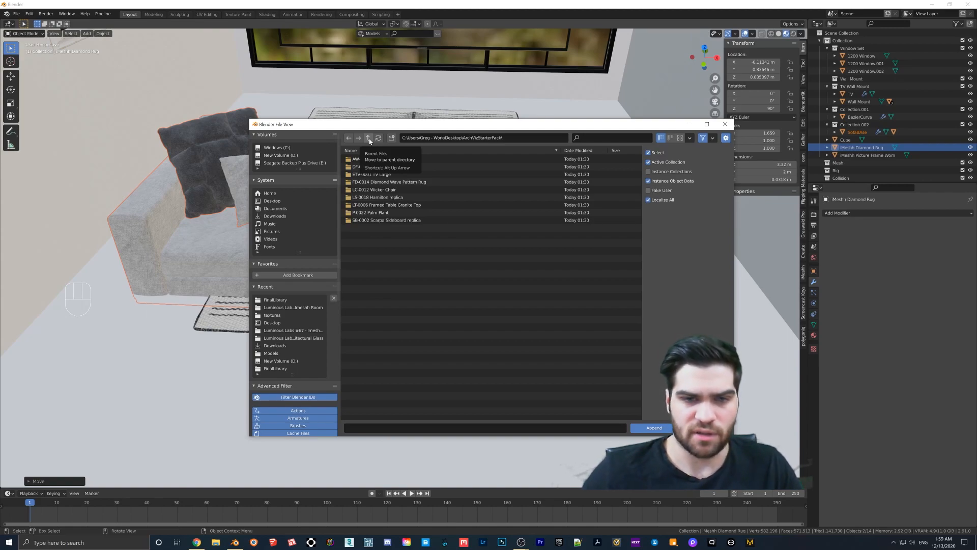
{"action": "double_click", "coordinate": [409, 205]}
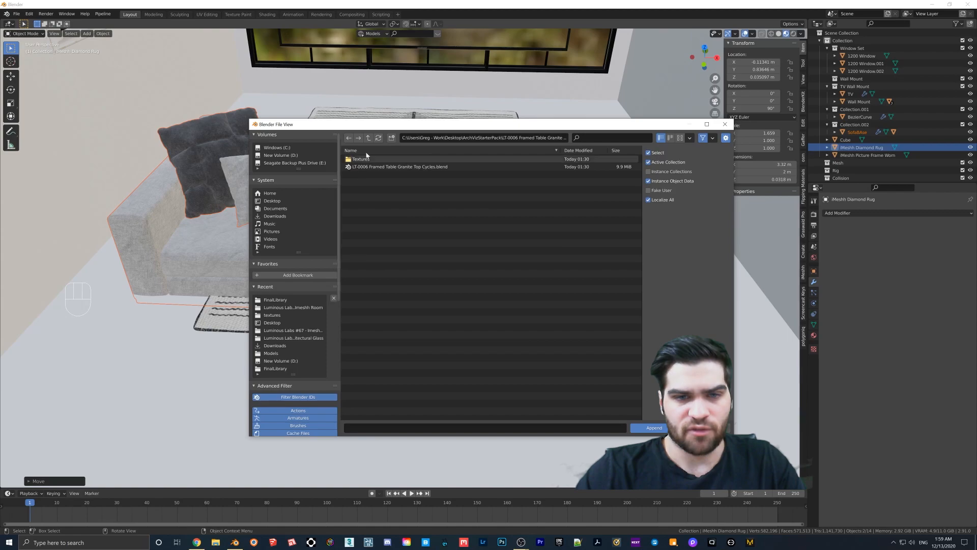
{"action": "double_click", "coordinate": [402, 167]}
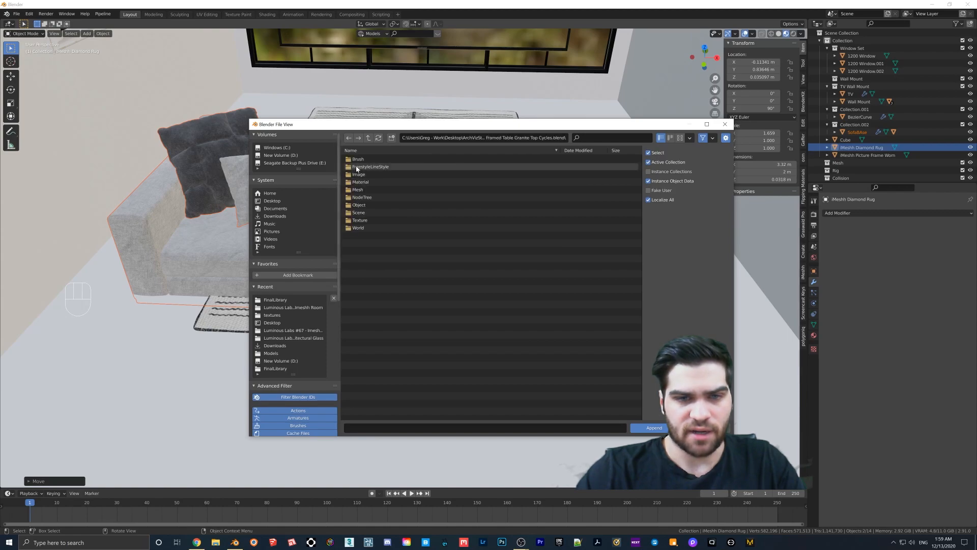
{"action": "double_click", "coordinate": [360, 205]}
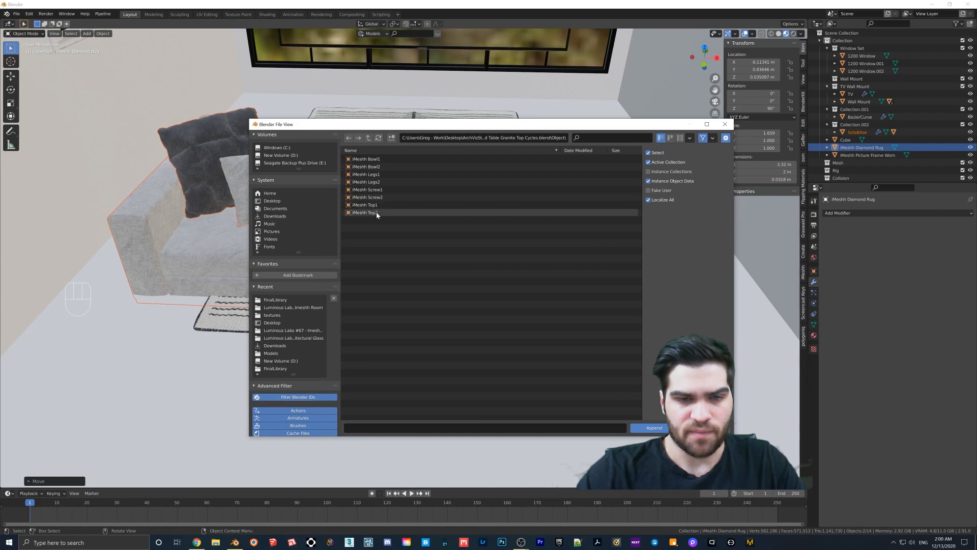
{"action": "left_click", "coordinate": [375, 160]}
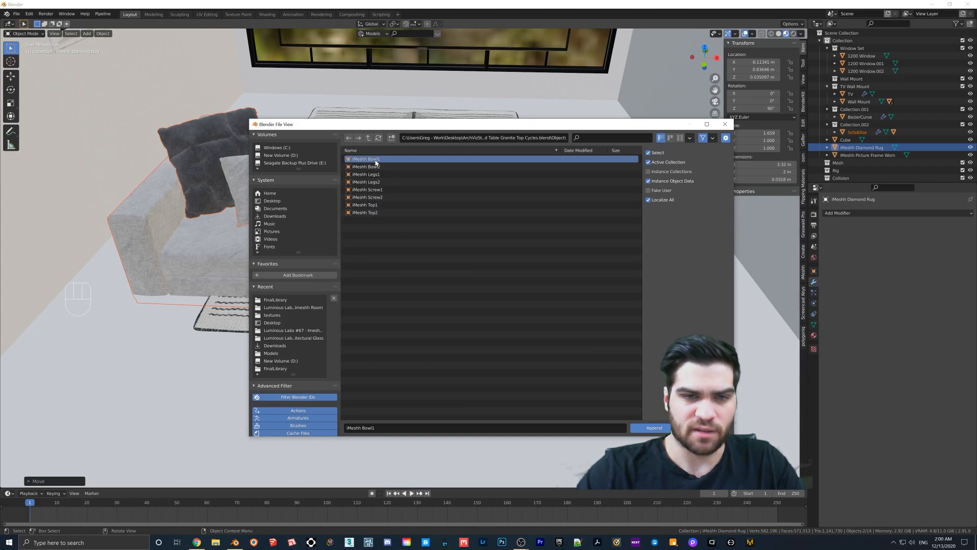
{"action": "left_click", "coordinate": [368, 212], "text": "shift"}
{"action": "left_click", "coordinate": [654, 428]}
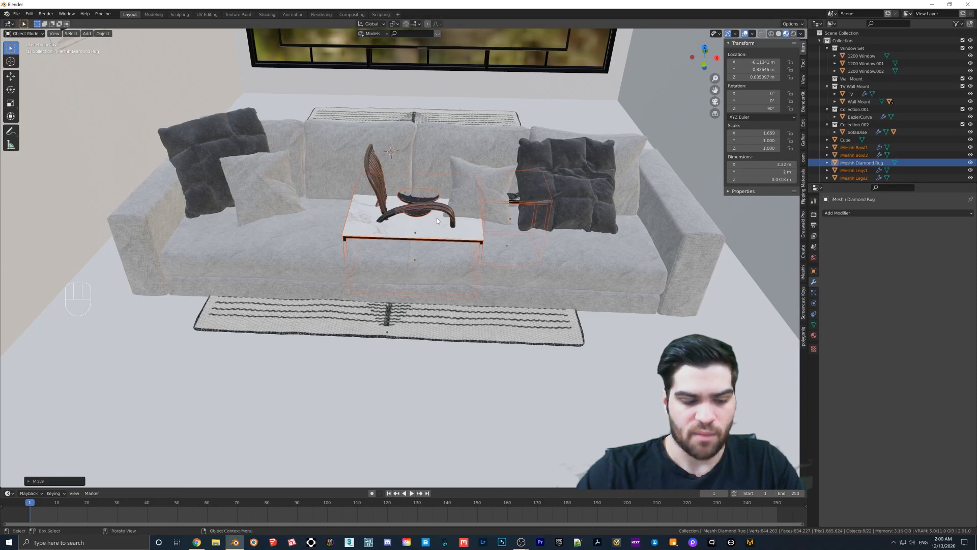
Step: Move the appended table set along Y toward the window wall, behind the sofa
{"action": "scroll", "coordinate": [856, 147], "scroll_direction": "down", "scroll_amount": 2}
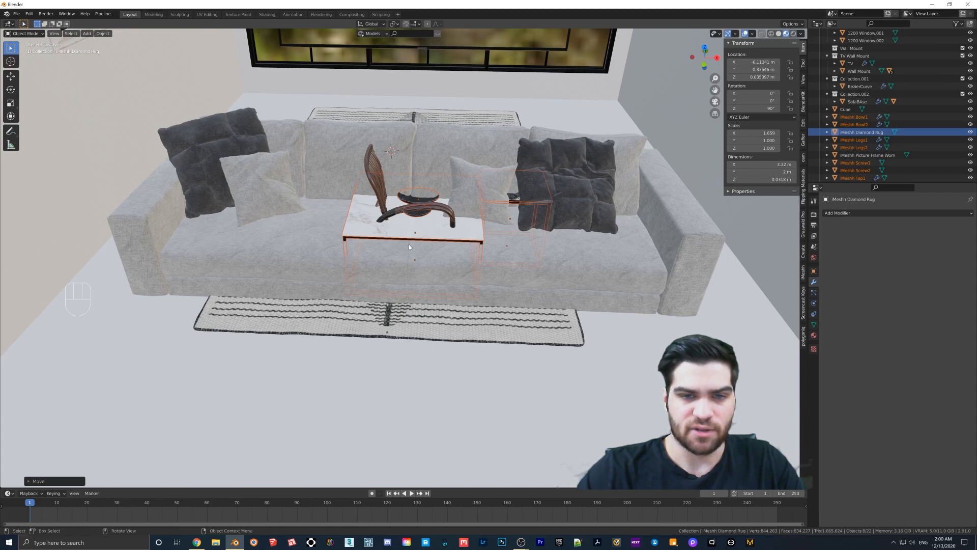
{"action": "key", "text": "g"}
{"action": "key", "text": "y"}
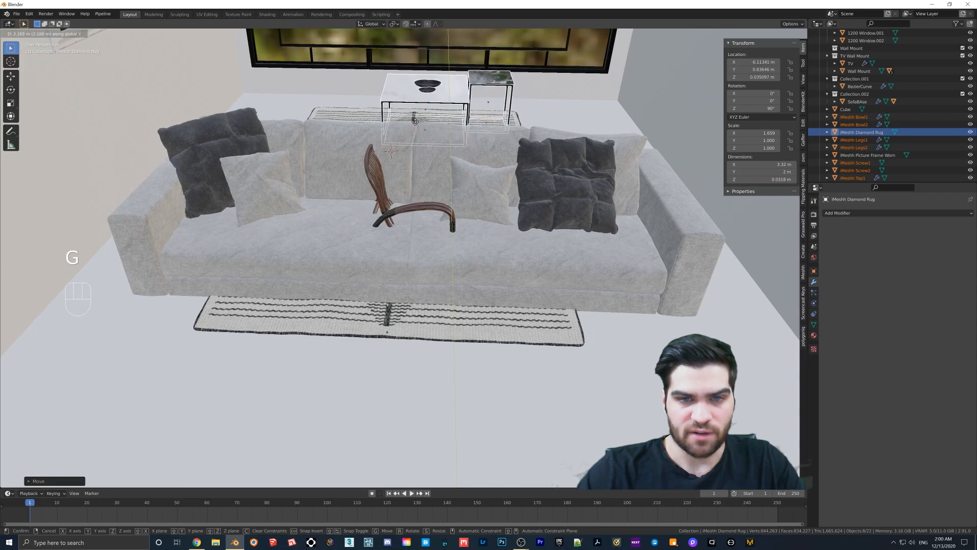
{"action": "left_click", "coordinate": [415, 120]}
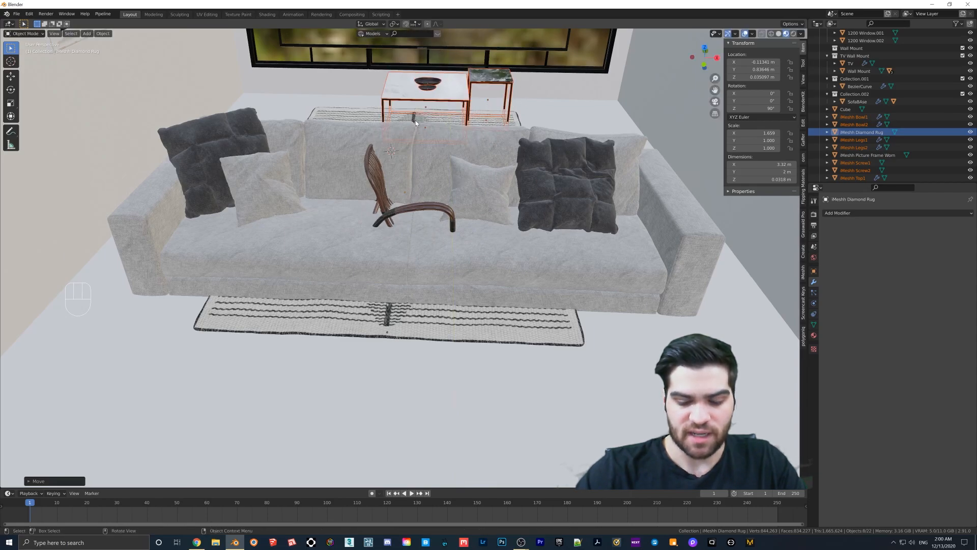
Step: Rotate the table set 90° about Z and shift it along X to centre it over the rug behind the sofa
{"action": "type", "text": "rz"}
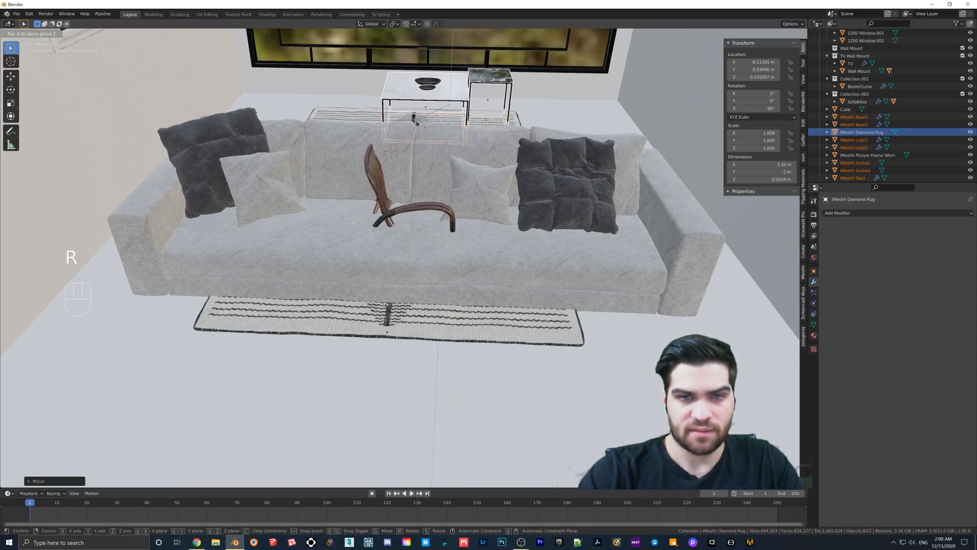
{"action": "type", "text": "90"}
{"action": "key", "text": "Return"}
{"action": "key", "text": "g"}
{"action": "key", "text": "g"}
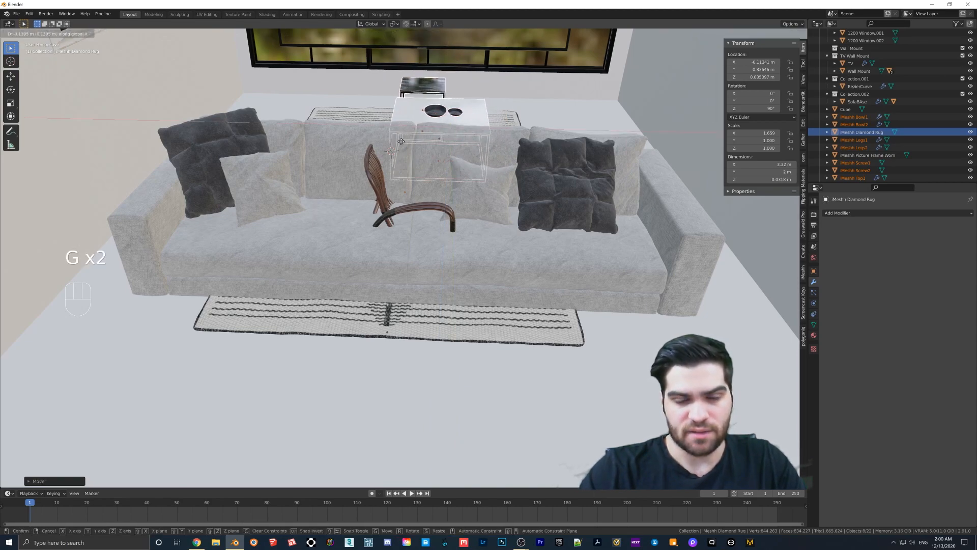
{"action": "left_click", "coordinate": [393, 97]}
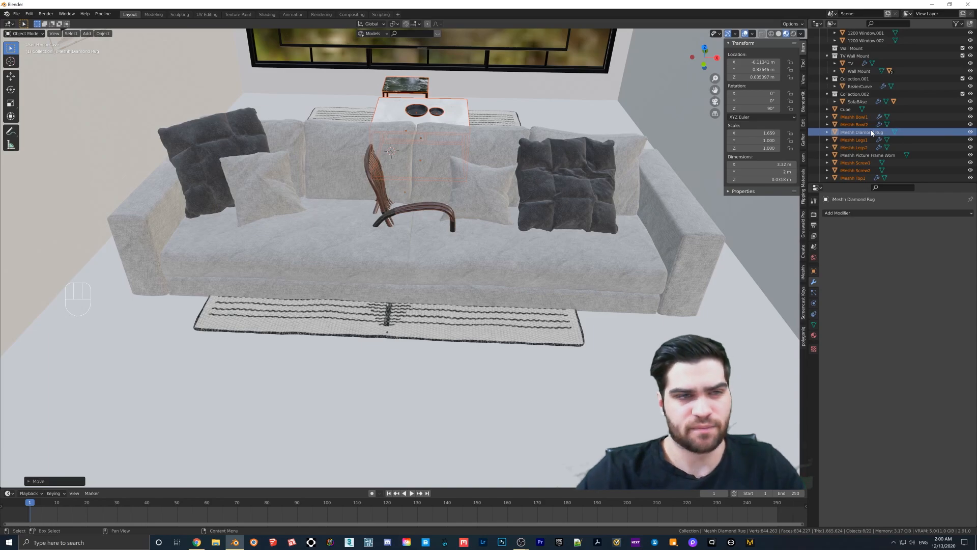
Step: Append the plant's Collection from the P-0022 Palm Plant .blend file
{"action": "left_click", "coordinate": [16, 14]}
{"action": "left_click", "coordinate": [42, 99]}
{"action": "left_click", "coordinate": [369, 139]}
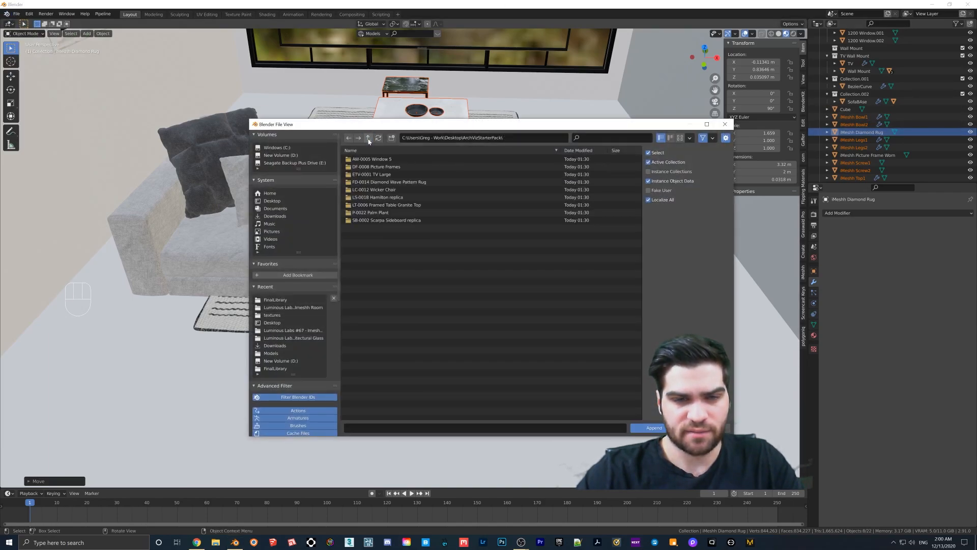
{"action": "double_click", "coordinate": [374, 212]}
{"action": "double_click", "coordinate": [376, 167]}
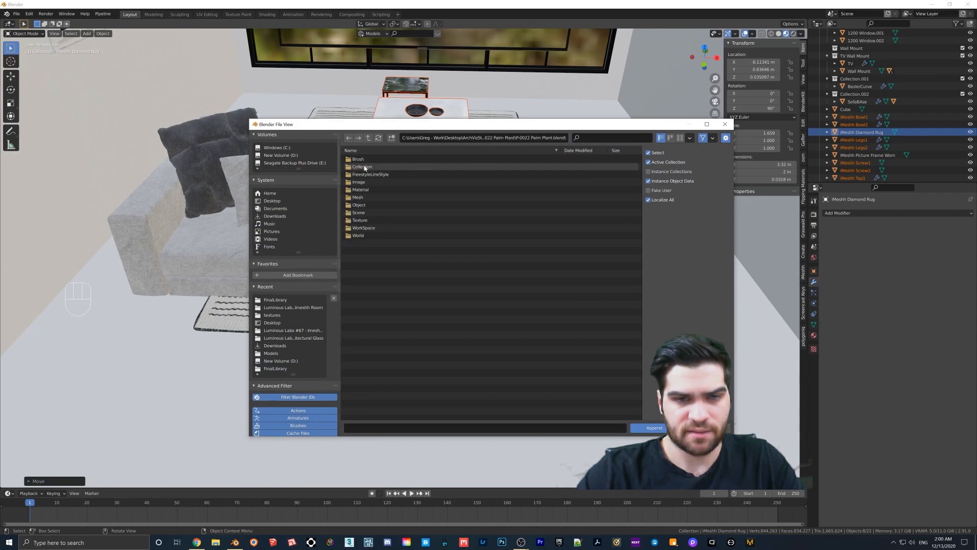
{"action": "double_click", "coordinate": [371, 167]}
{"action": "double_click", "coordinate": [362, 159]}
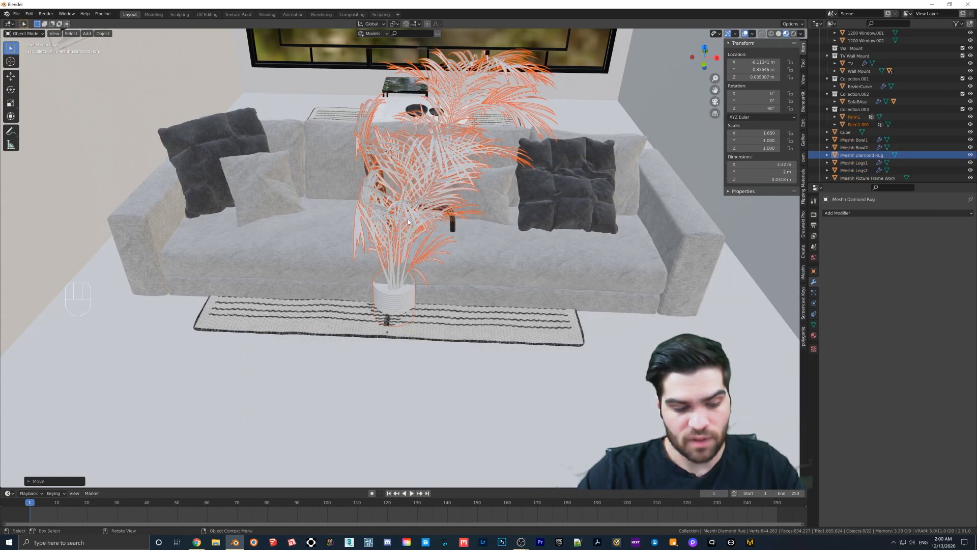
Step: Move both palms along X and Y into the corner beside the window, and delete Palm1
{"action": "key", "text": "g"}
{"action": "key", "text": "y"}
{"action": "key", "text": "x"}
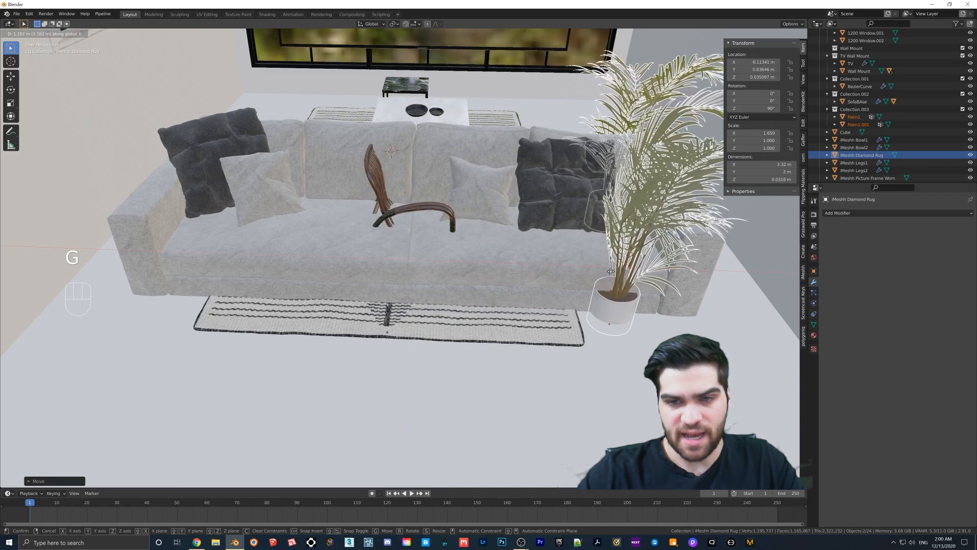
{"action": "left_click", "coordinate": [657, 280]}
{"action": "key", "text": "g"}
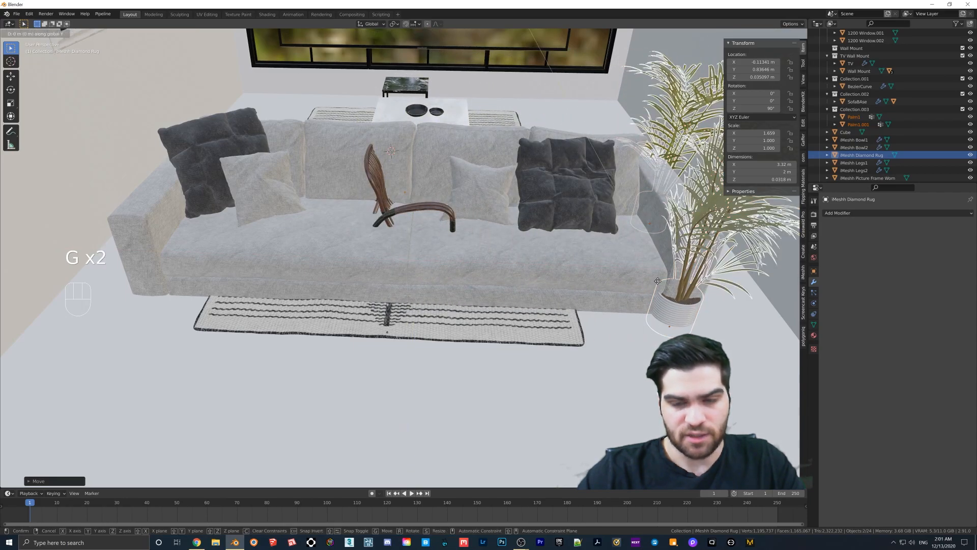
{"action": "key", "text": "y"}
{"action": "left_click", "coordinate": [590, 140]}
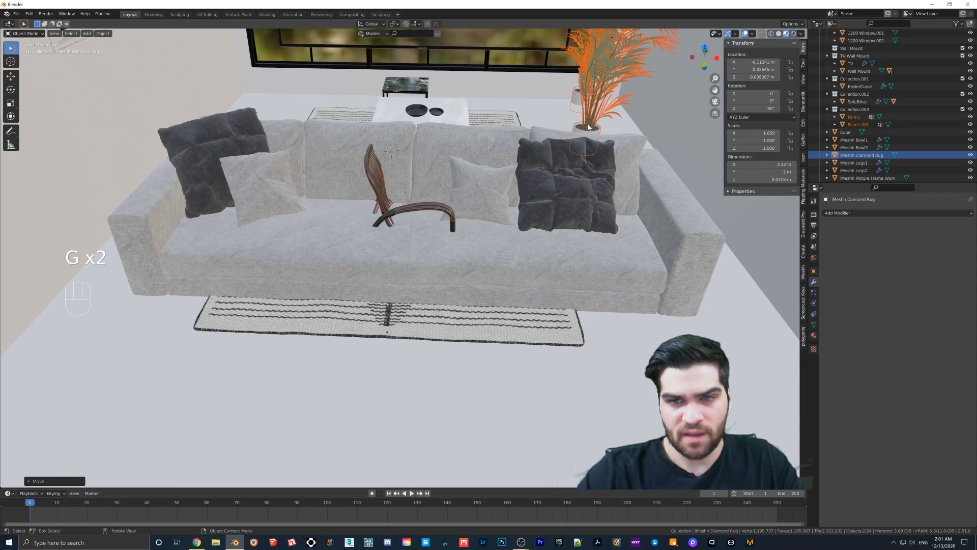
{"action": "left_click", "coordinate": [588, 127]}
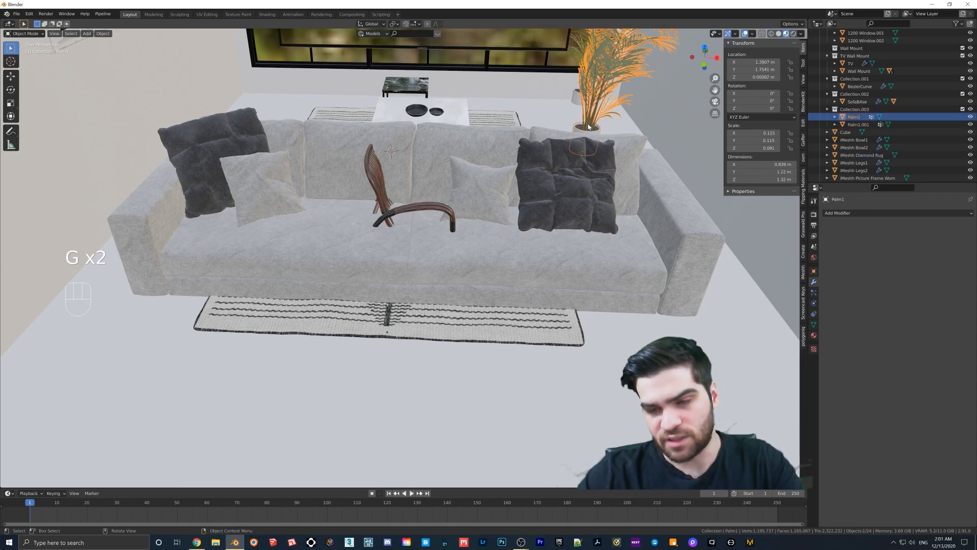
{"action": "key", "text": "Delete"}
Step: Move the remaining palm along Z to about 0.07 m and along Y to about 2.38 m, near the window wall
{"action": "left_click", "coordinate": [586, 97]}
{"action": "middle_click_drag", "start_coordinate": [586, 98], "coordinate": [578, 133]}
{"action": "scroll", "coordinate": [578, 134], "scroll_direction": "up", "scroll_amount": 1}
{"action": "key", "text": "g"}
{"action": "key", "text": "z"}
{"action": "left_click", "coordinate": [581, 127]}
{"action": "key", "text": "g"}
{"action": "key", "text": "y"}
{"action": "left_click", "coordinate": [589, 151]}
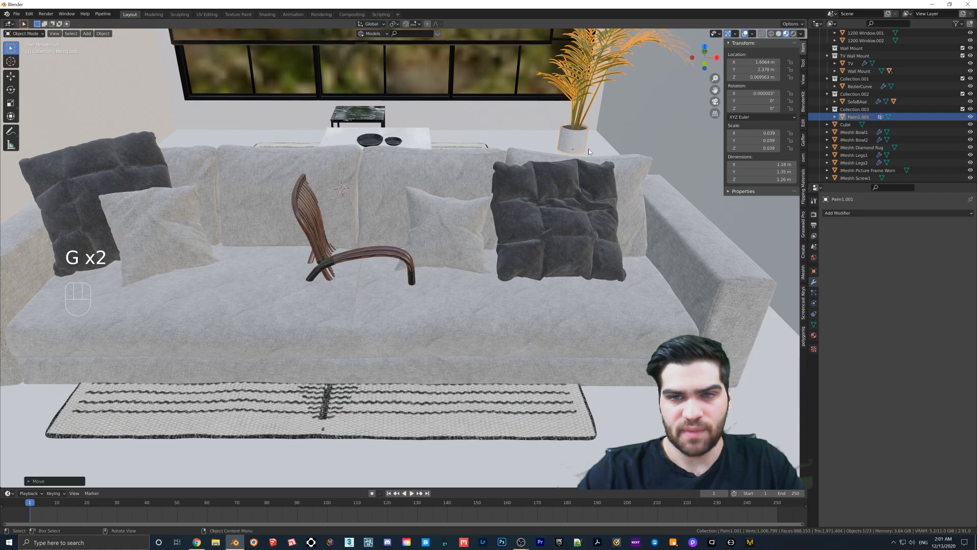
Step: Rotate the palm about Z to about 237°
{"action": "key", "text": "r"}
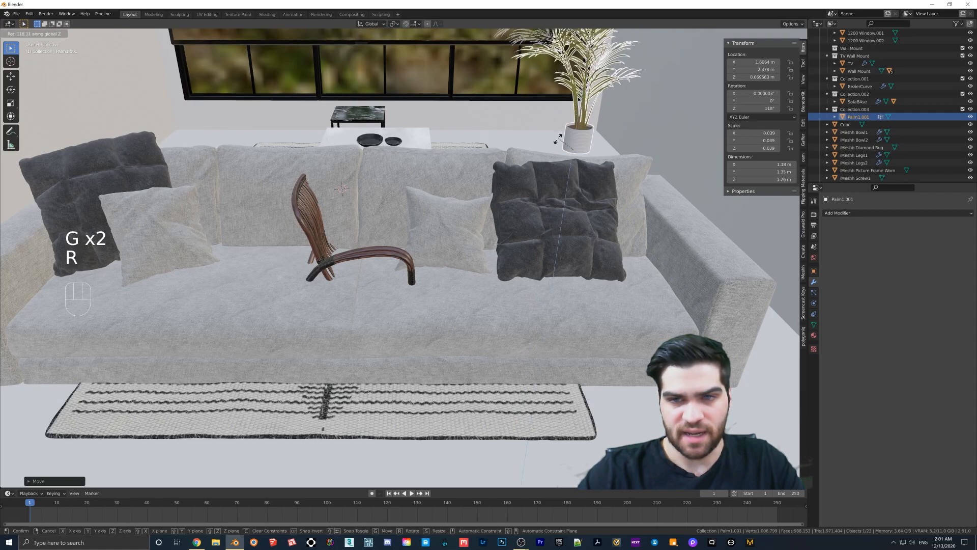
{"action": "left_click", "coordinate": [571, 168]}
{"action": "middle_click_drag", "start_coordinate": [569, 176], "coordinate": [529, 198], "text": "shift"}
{"action": "scroll", "coordinate": [575, 273], "scroll_direction": "down", "scroll_amount": 2}
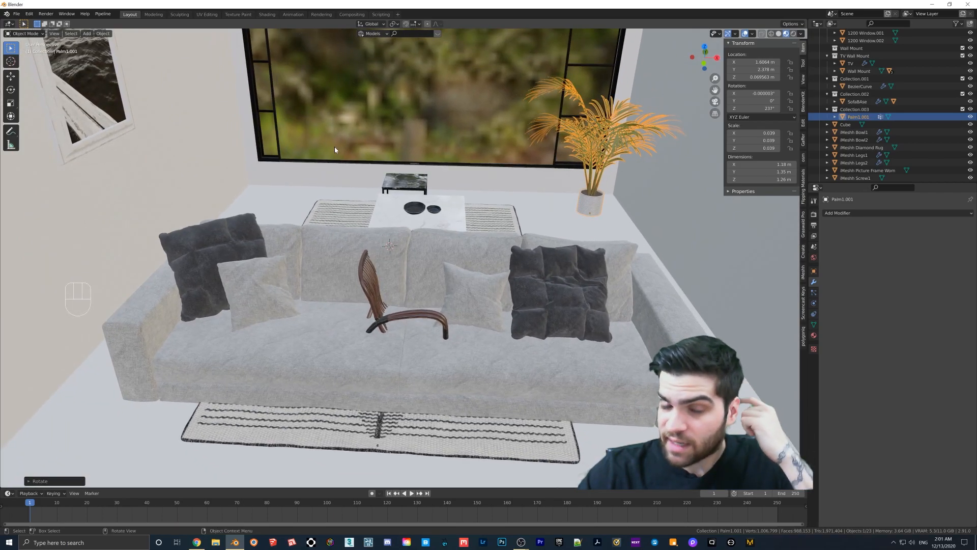
Step: Append the Scarpa Replica Sideboard collection from the .blend file in the SB-0002 Scarpa Sideboard replica folder
{"action": "left_click", "coordinate": [16, 14]}
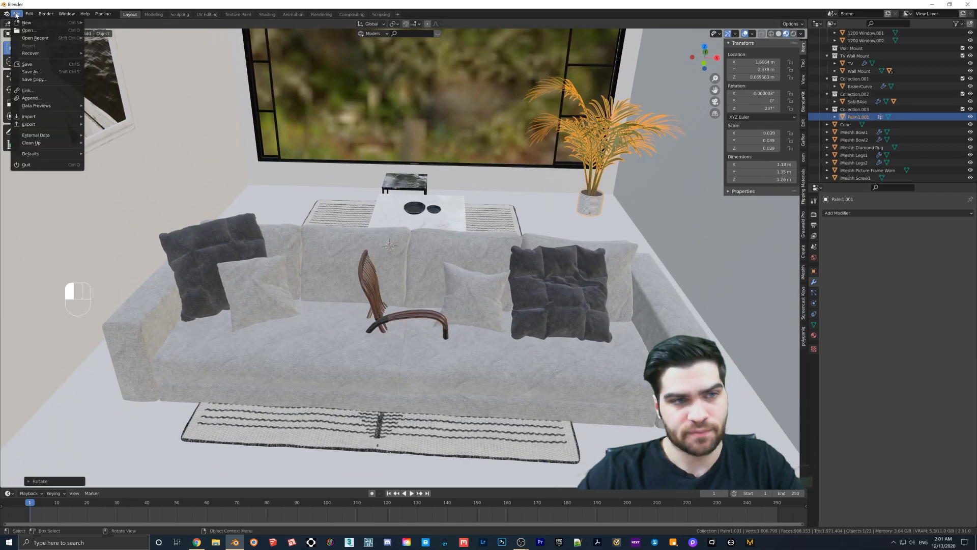
{"action": "left_click", "coordinate": [42, 101]}
{"action": "double_click", "coordinate": [366, 159]}
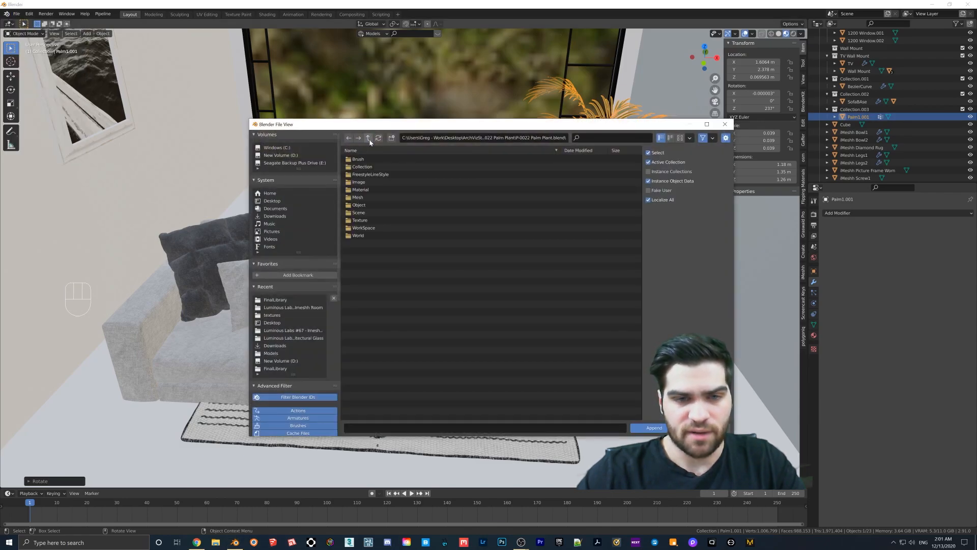
{"action": "left_click", "coordinate": [368, 137]}
{"action": "left_click", "coordinate": [368, 137]}
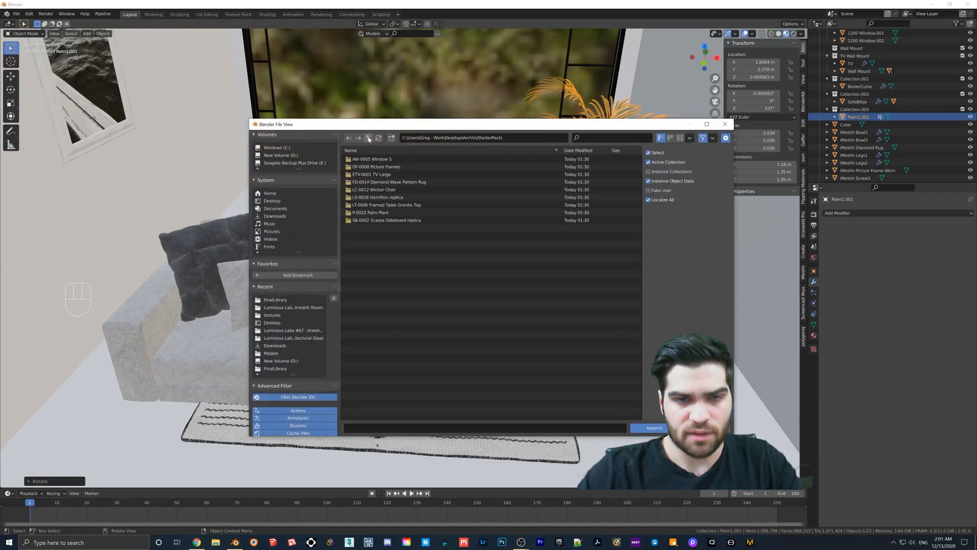
{"action": "double_click", "coordinate": [395, 222]}
{"action": "double_click", "coordinate": [377, 167]}
{"action": "double_click", "coordinate": [372, 168]}
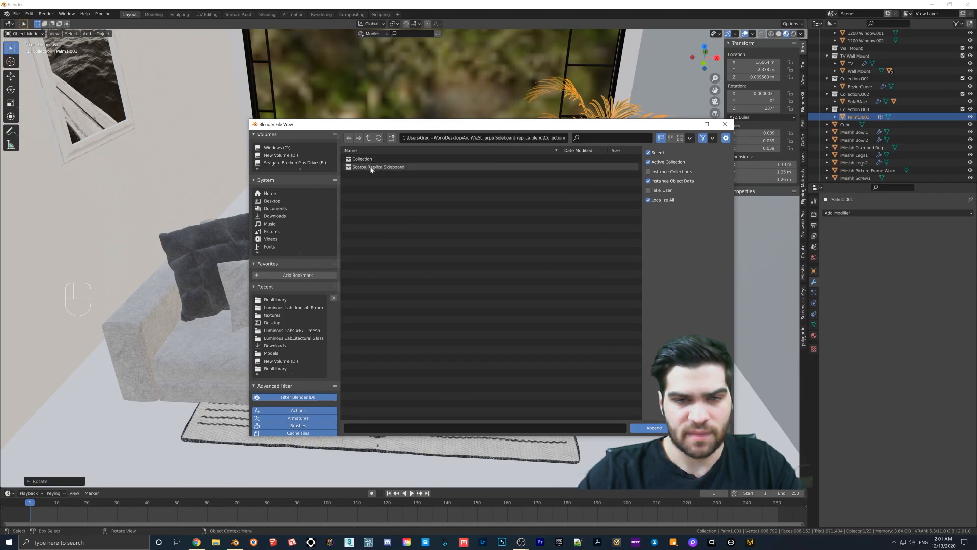
{"action": "double_click", "coordinate": [371, 167]}
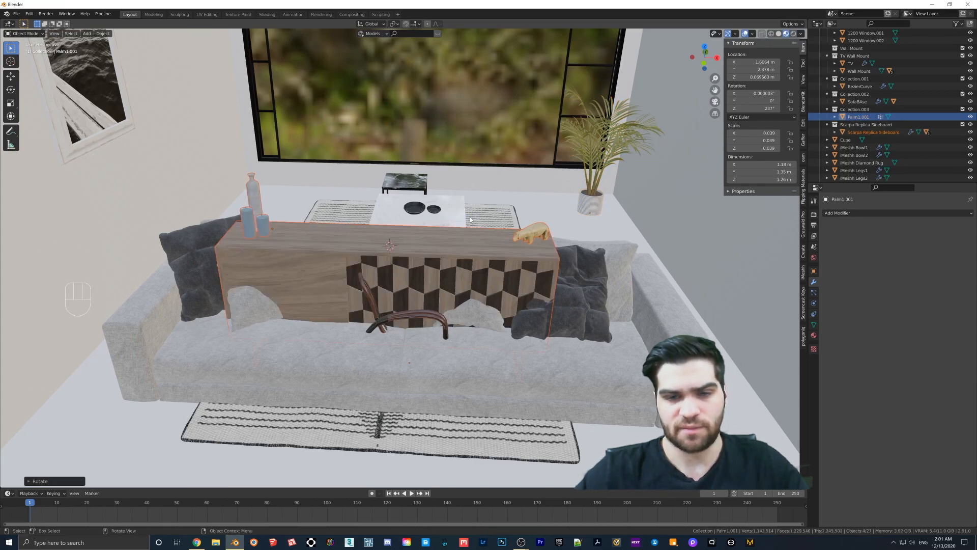
Step: Rotate the selected sideboard and its decorations 270° about the global Z axis
{"action": "mouse_move", "coordinate": [471, 230]}
{"action": "middle_mouse_down"}
{"action": "mouse_move", "coordinate": [487, 237]}
{"action": "mouse_move", "coordinate": [445, 258]}
{"action": "mouse_move", "coordinate": [467, 248]}
{"action": "middle_mouse_up"}
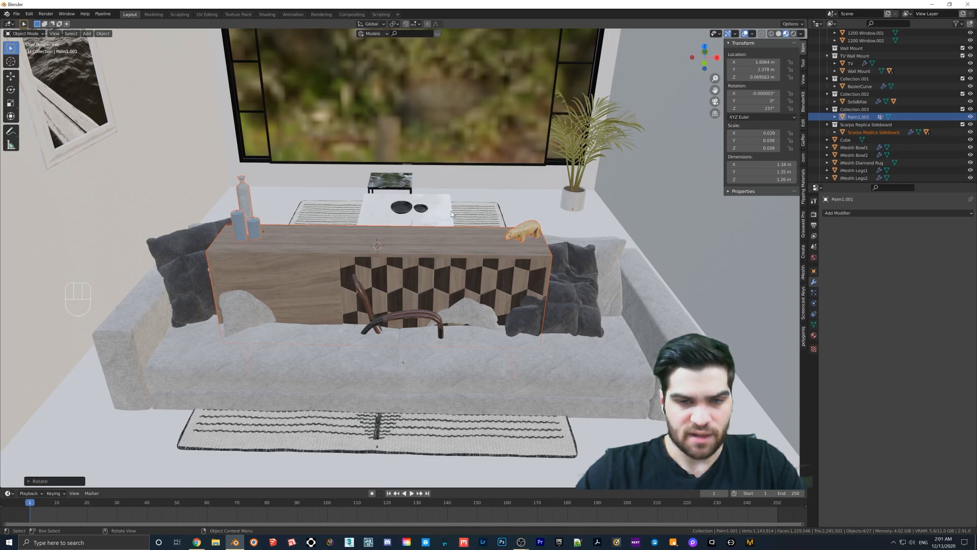
{"action": "key", "text": "r"}
{"action": "type", "text": "z"}
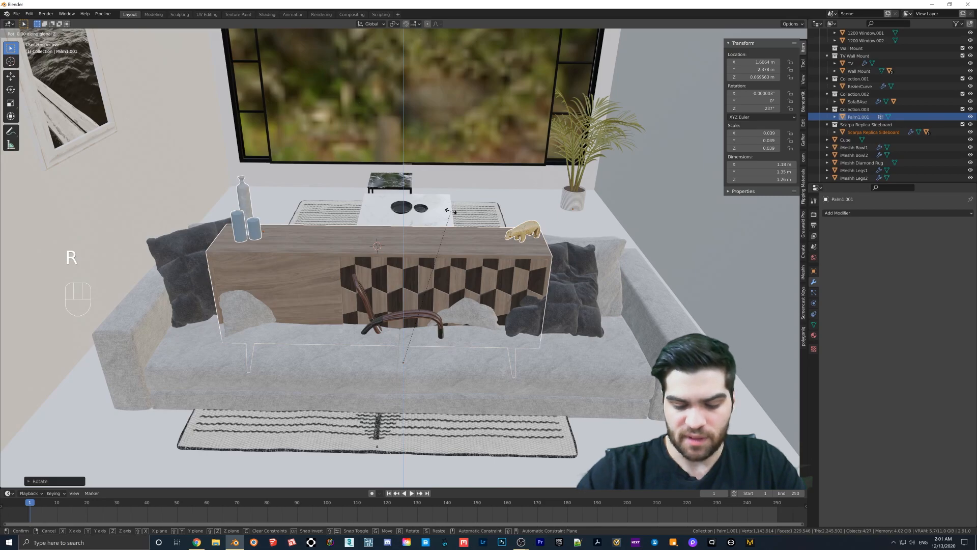
{"action": "type", "text": "270"}
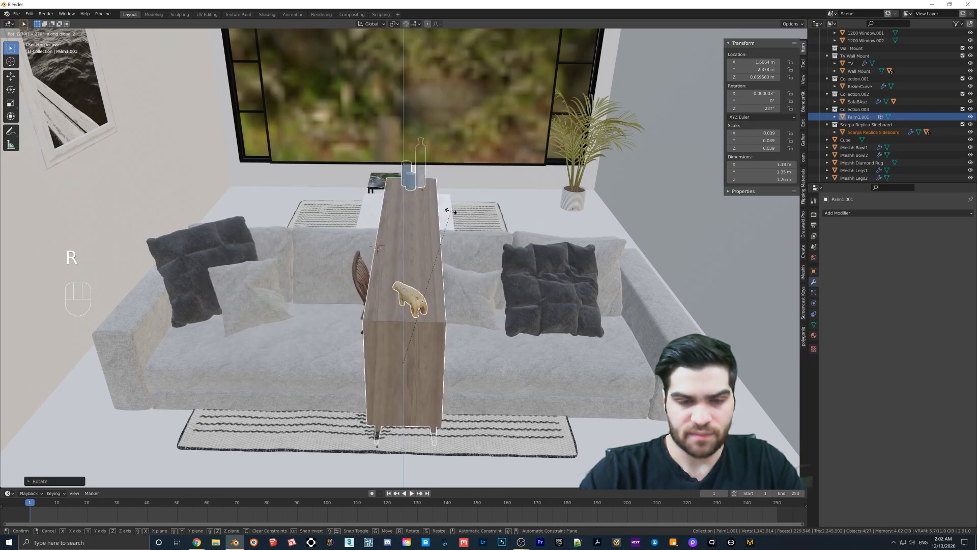
{"action": "key", "text": "Return"}
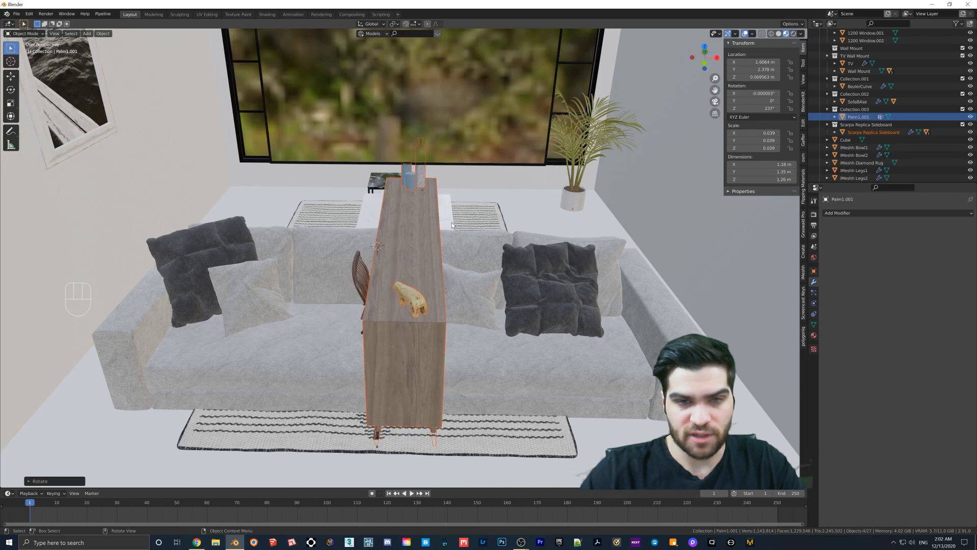
Step: Move the sideboard with its decorations along X to the grey wall, and along Y towards the window, near the potted palm
{"action": "middle_click_drag", "start_coordinate": [447, 225], "coordinate": [591, 265]}
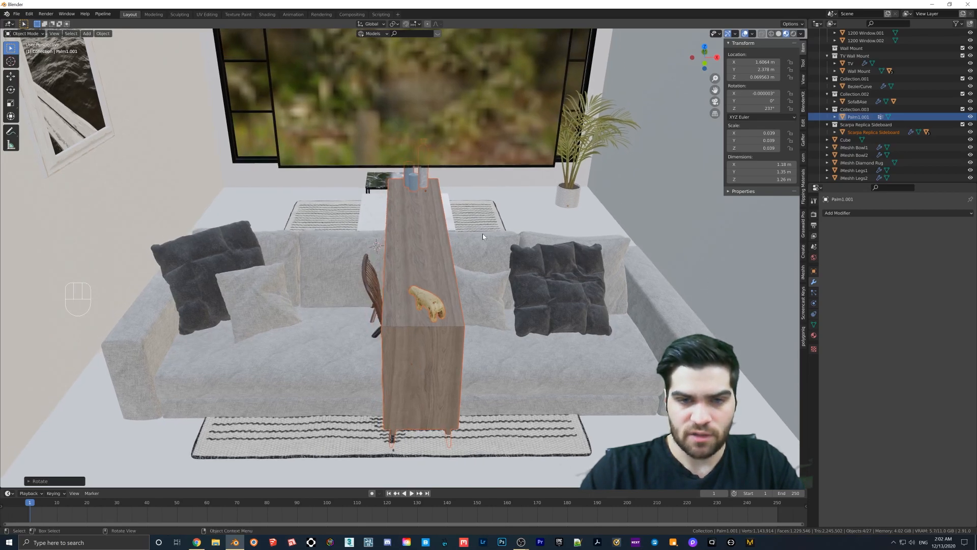
{"action": "key", "text": "g"}
{"action": "key", "text": "x"}
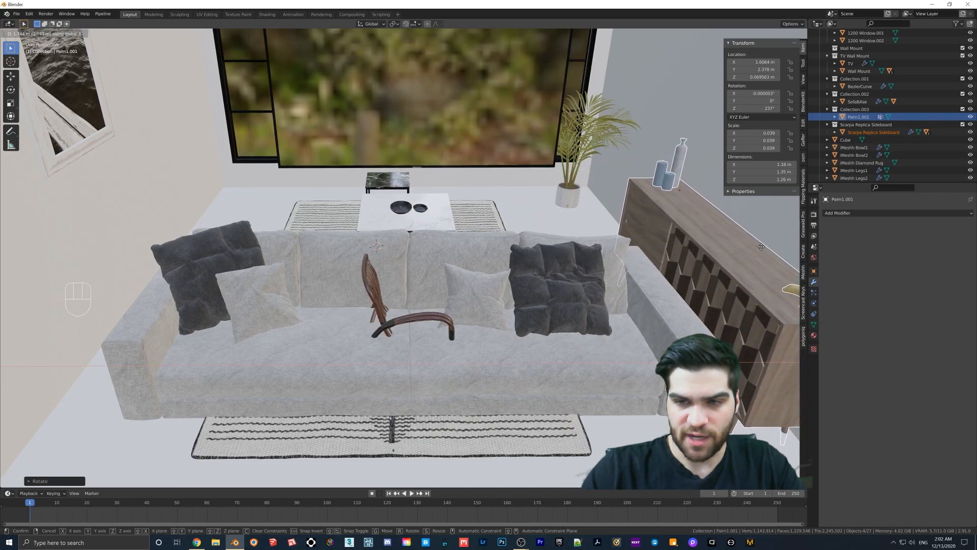
{"action": "left_click", "coordinate": [762, 249]}
{"action": "key", "text": "g"}
{"action": "key", "text": "y"}
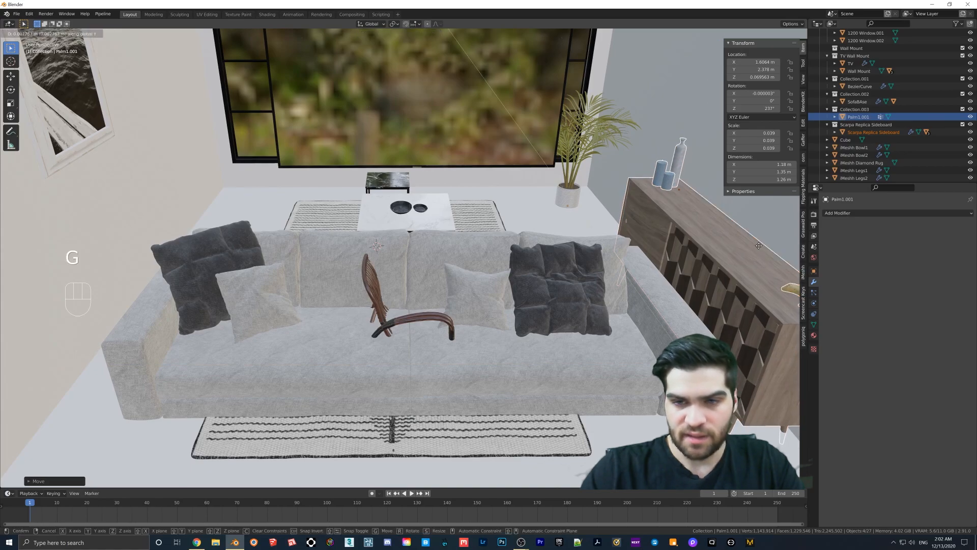
{"action": "left_click", "coordinate": [694, 189]}
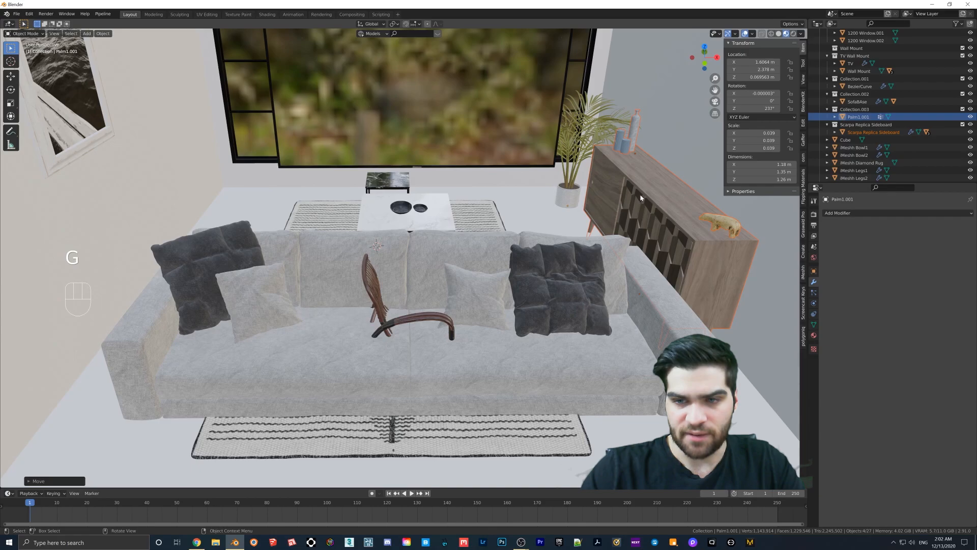
Step: Select the sofa's cushions and base together and rotate them 90° about the global Z axis
{"action": "middle_click_drag", "start_coordinate": [598, 193], "coordinate": [606, 197]}
{"action": "left_click", "coordinate": [426, 250]}
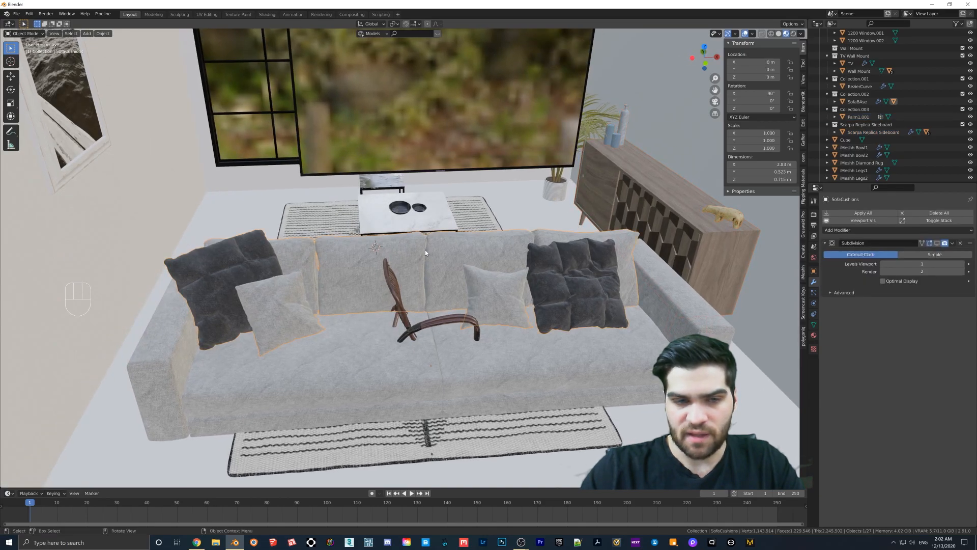
{"action": "key", "text": "shift+h"}
{"action": "key", "text": "alt+h"}
{"action": "middle_click_drag", "start_coordinate": [340, 317], "coordinate": [341, 322]}
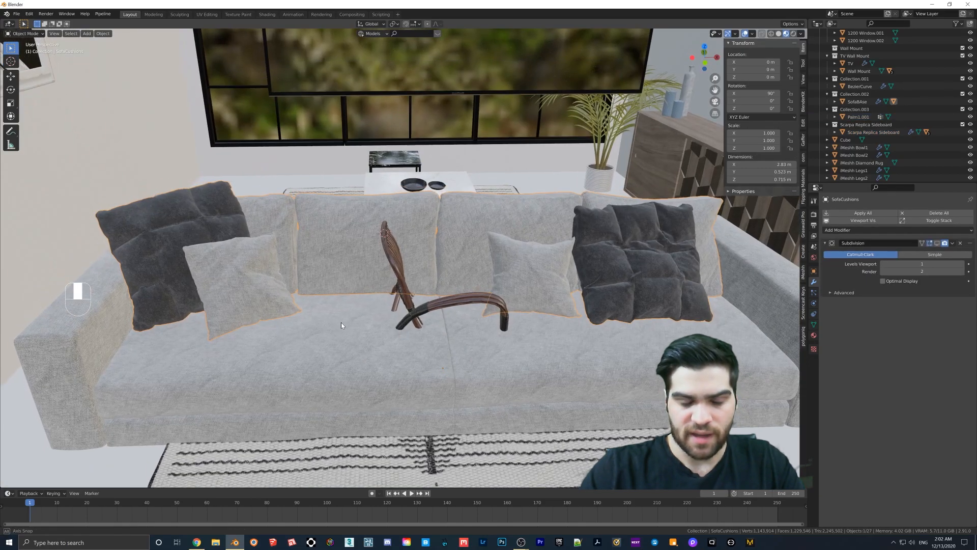
{"action": "left_click", "coordinate": [308, 264]}
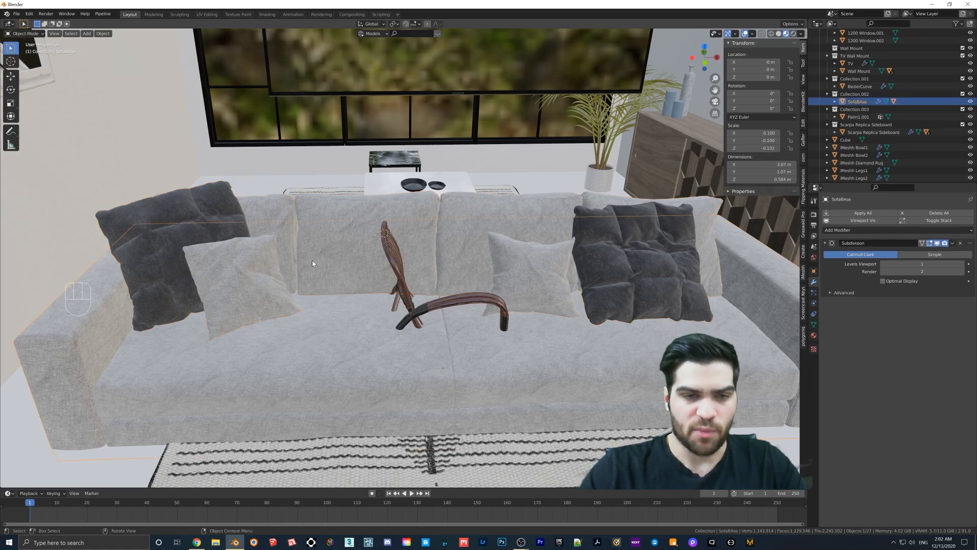
{"action": "left_click", "coordinate": [247, 311]}
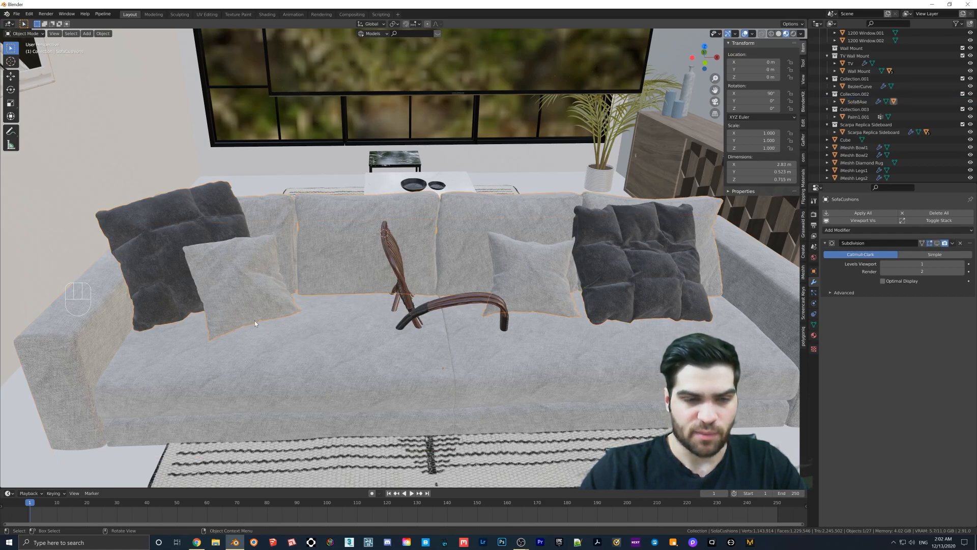
{"action": "key", "text": "shift"}
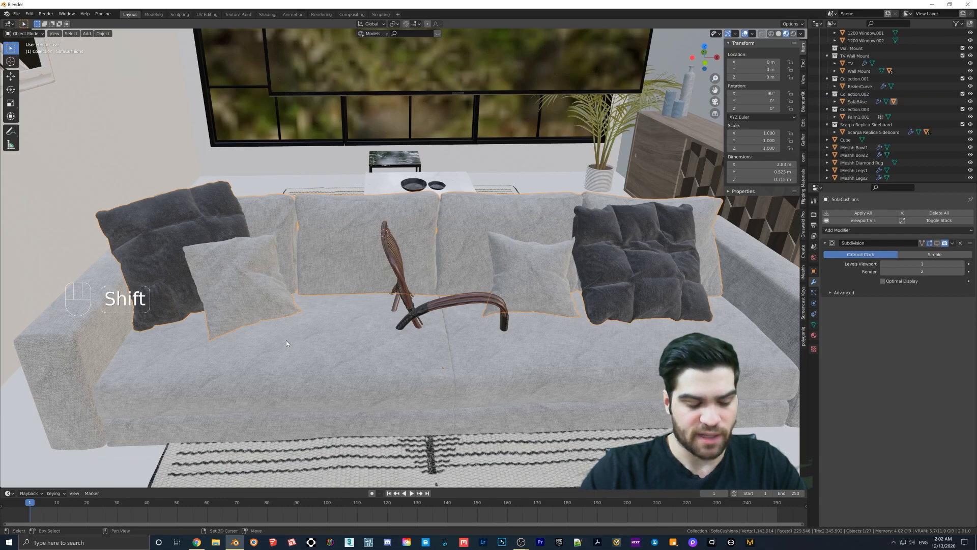
{"action": "left_click", "coordinate": [286, 341], "text": "shift"}
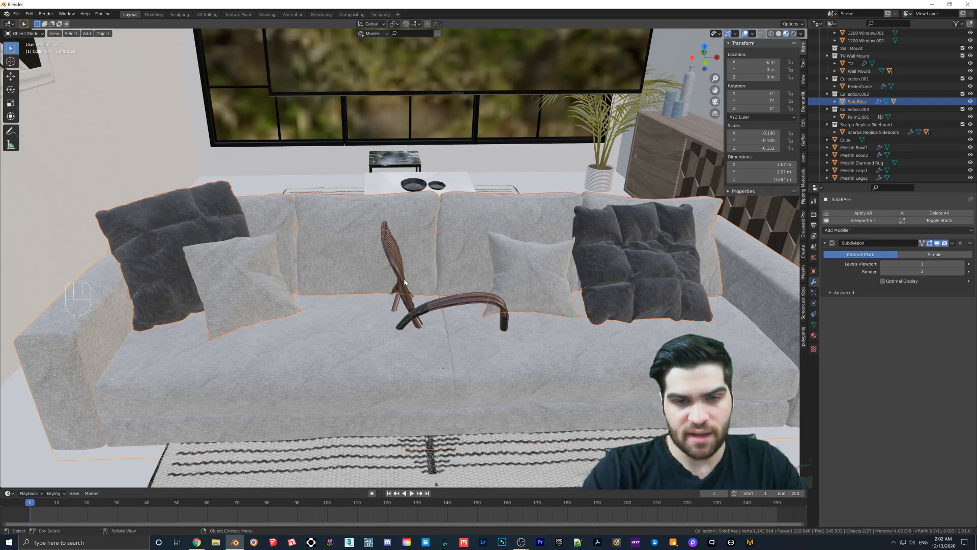
{"action": "type", "text": "rz90"}
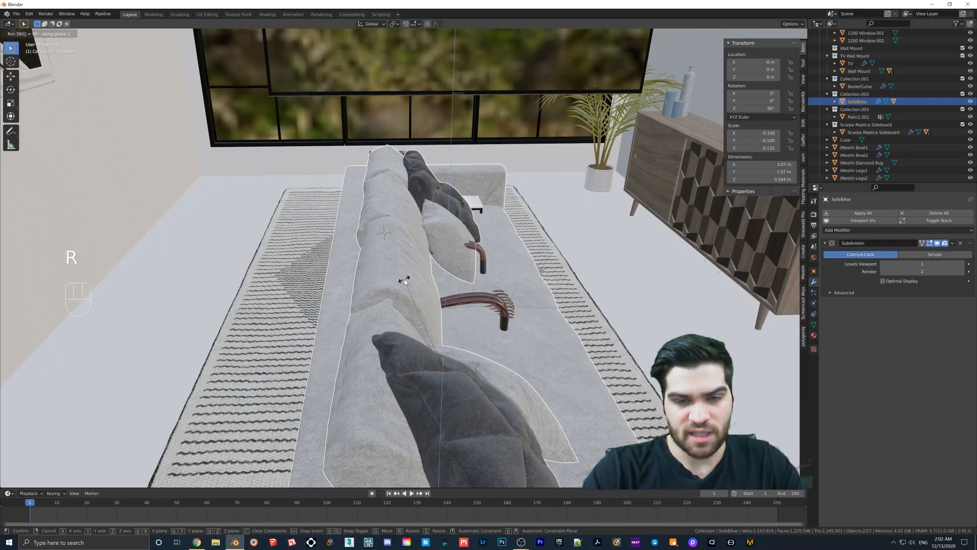
{"action": "left_click", "coordinate": [404, 281]}
Step: Move the sofa along X to about -1.44 m, close to the picture wall, and along Y to about 0.95 m
{"action": "key", "text": "g"}
{"action": "key", "text": "x"}
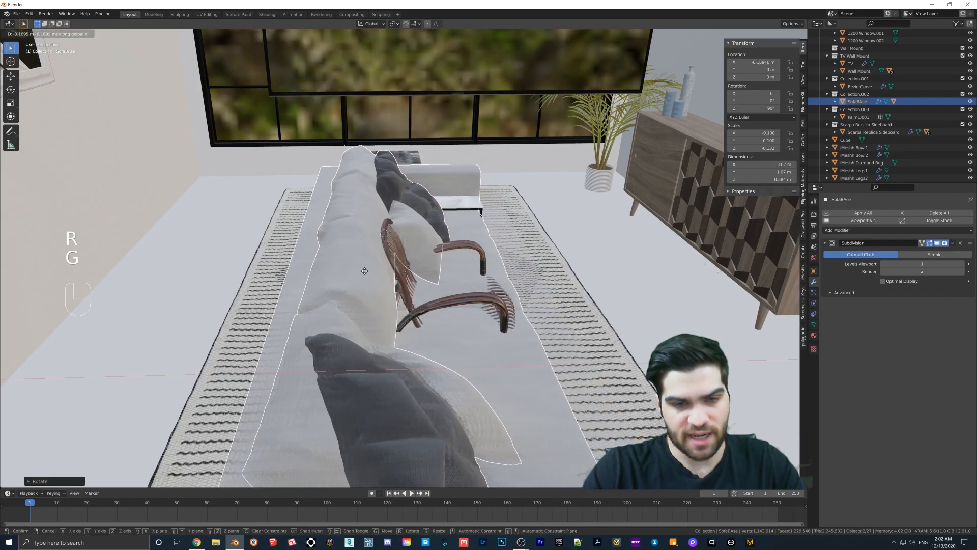
{"action": "left_click", "coordinate": [199, 246]}
{"action": "middle_click_drag", "start_coordinate": [200, 246], "coordinate": [362, 231], "text": "shift"}
{"action": "key", "text": "g"}
{"action": "key", "text": "x"}
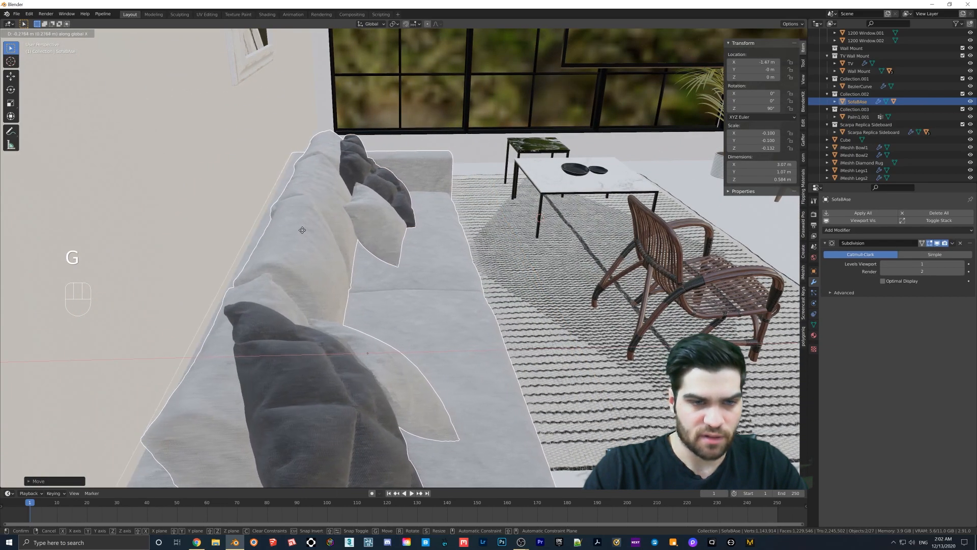
{"action": "left_click", "coordinate": [310, 231]}
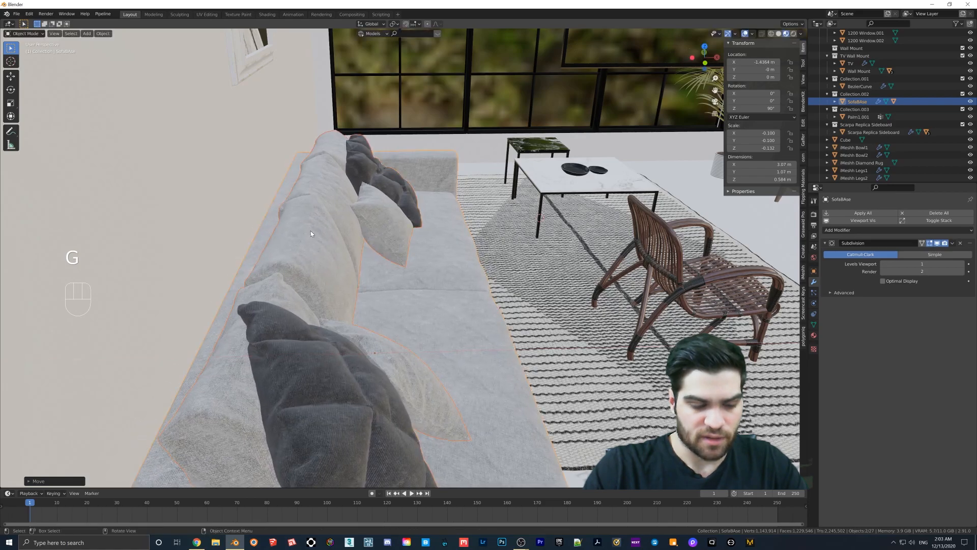
{"action": "key", "text": "g"}
{"action": "key", "text": "y"}
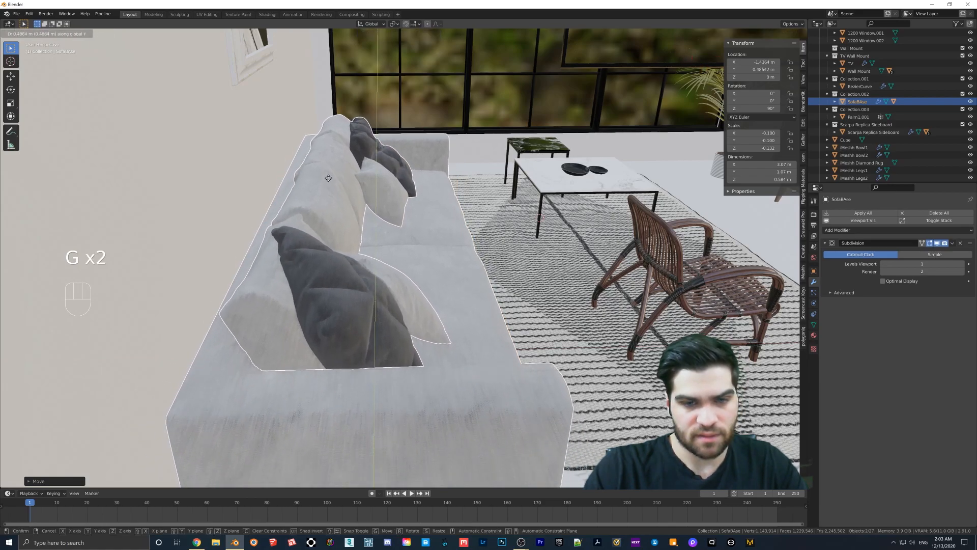
{"action": "left_click", "coordinate": [336, 153]}
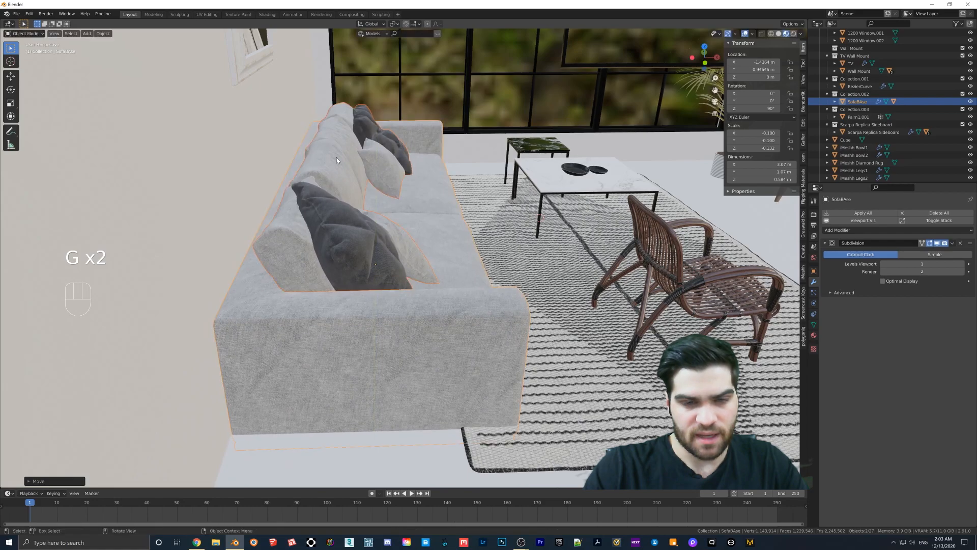
Step: Raise the sofa along Z to about 0.076 m so its base sits on the floor
{"action": "key", "text": "g"}
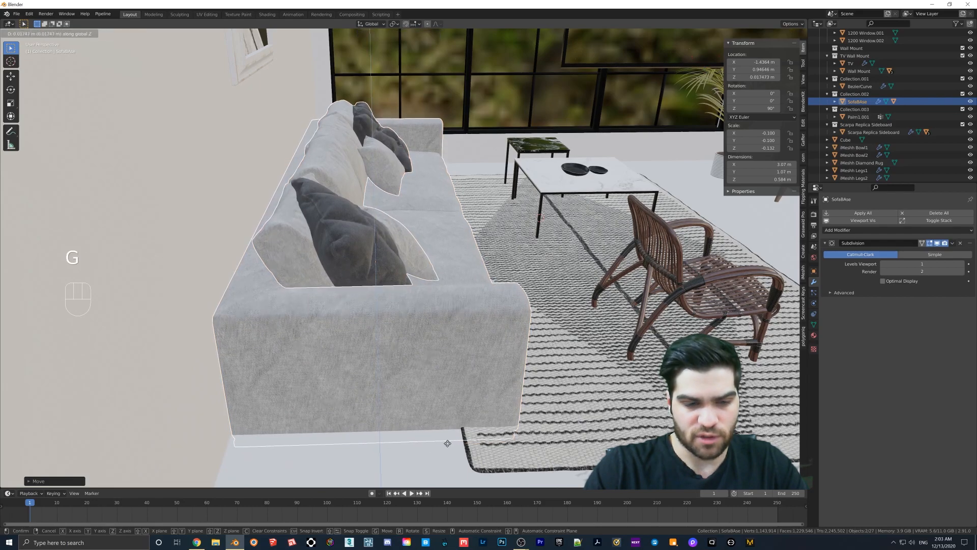
{"action": "key", "text": "z"}
{"action": "left_click", "coordinate": [452, 434]}
{"action": "middle_click_drag", "start_coordinate": [452, 434], "coordinate": [370, 383]}
{"action": "key", "text": "g"}
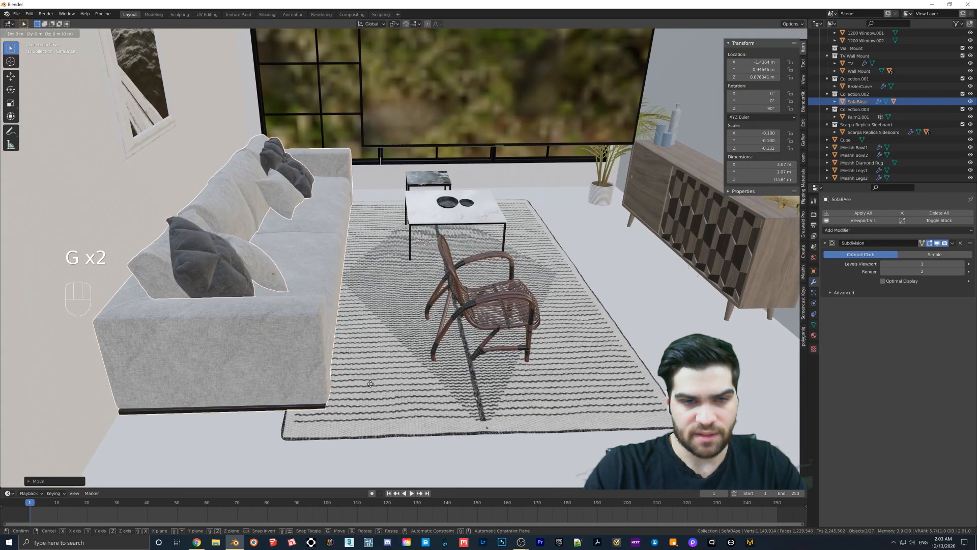
{"action": "right_click", "coordinate": [370, 383]}
Step: Move the striped rug out from under the sofa, to about 0.147 m along X and 1.053 m along Y
{"action": "left_click", "coordinate": [383, 373]}
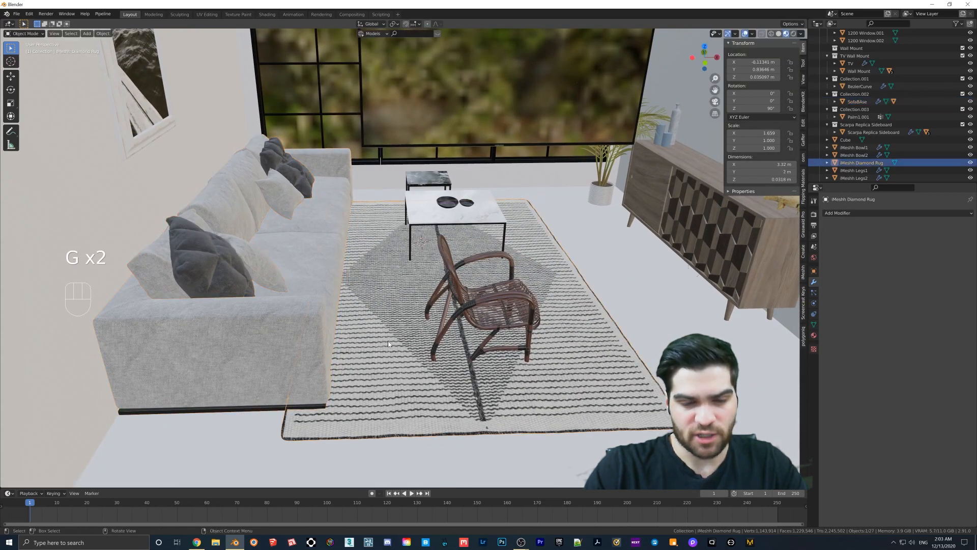
{"action": "key", "text": "g"}
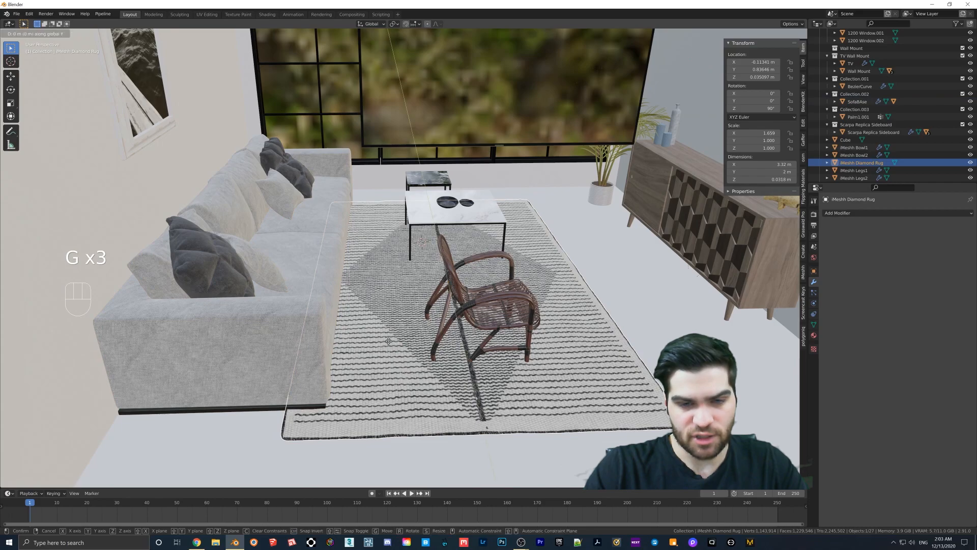
{"action": "key", "text": "x"}
{"action": "left_click", "coordinate": [419, 334]}
{"action": "key", "text": "g"}
{"action": "key", "text": "y"}
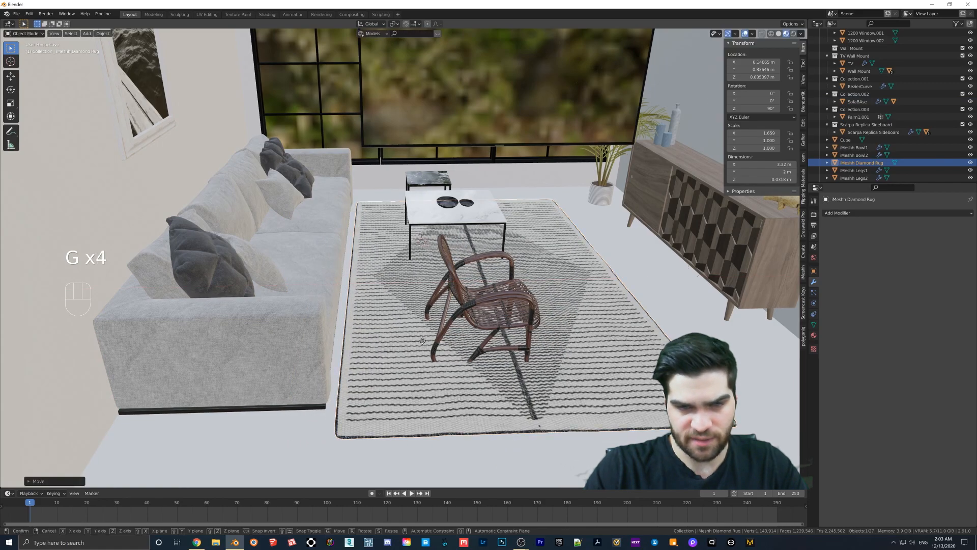
{"action": "left_click", "coordinate": [423, 326]}
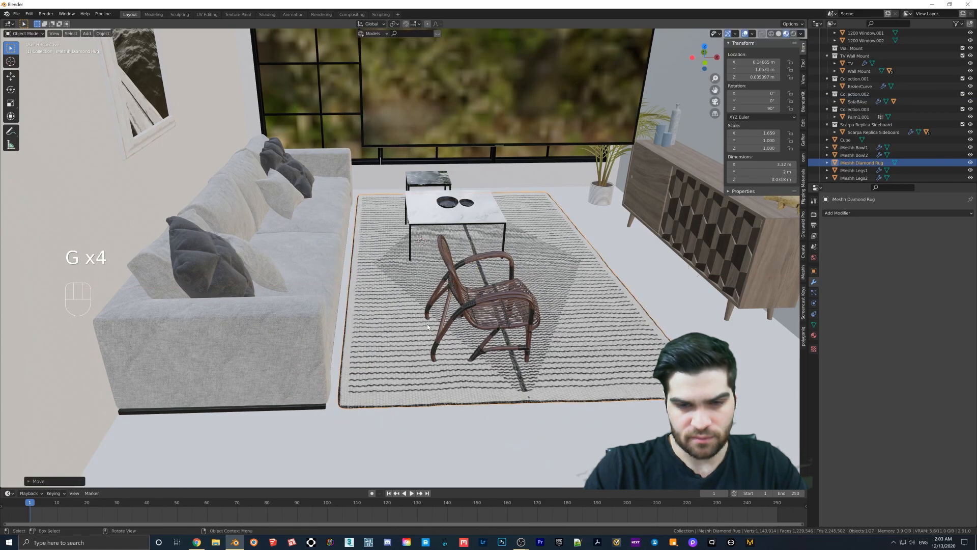
Step: Raise the rattan armchair along Z to about 0.08 m so its legs rest on the rug
{"action": "left_click", "coordinate": [464, 305]}
{"action": "middle_click_drag", "start_coordinate": [480, 305], "coordinate": [458, 329], "text": "shift"}
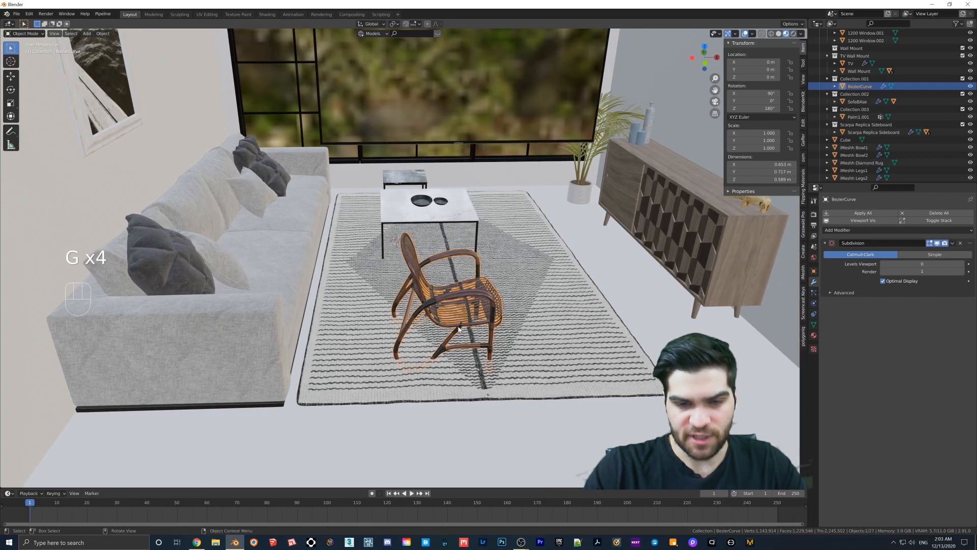
{"action": "key", "text": "g"}
{"action": "key", "text": "z"}
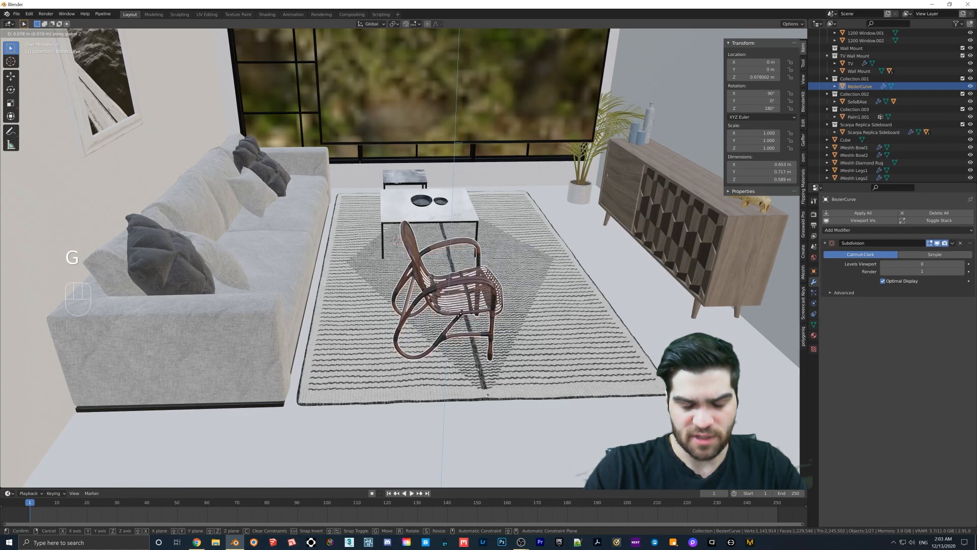
{"action": "left_click", "coordinate": [460, 318]}
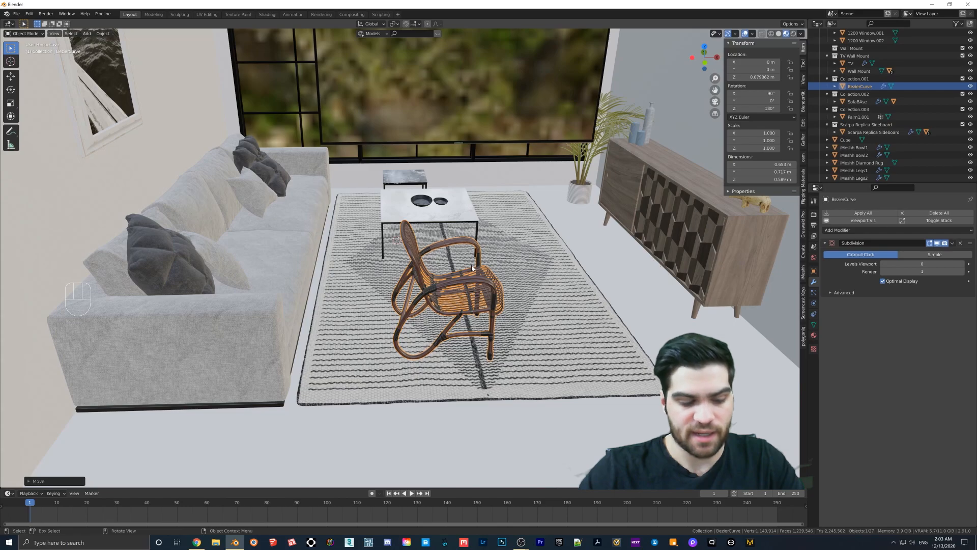
Step: Rotate the rattan armchair about the global Z axis so it faces the sofa and coffee table
{"action": "key", "text": "r"}
{"action": "key", "text": "z"}
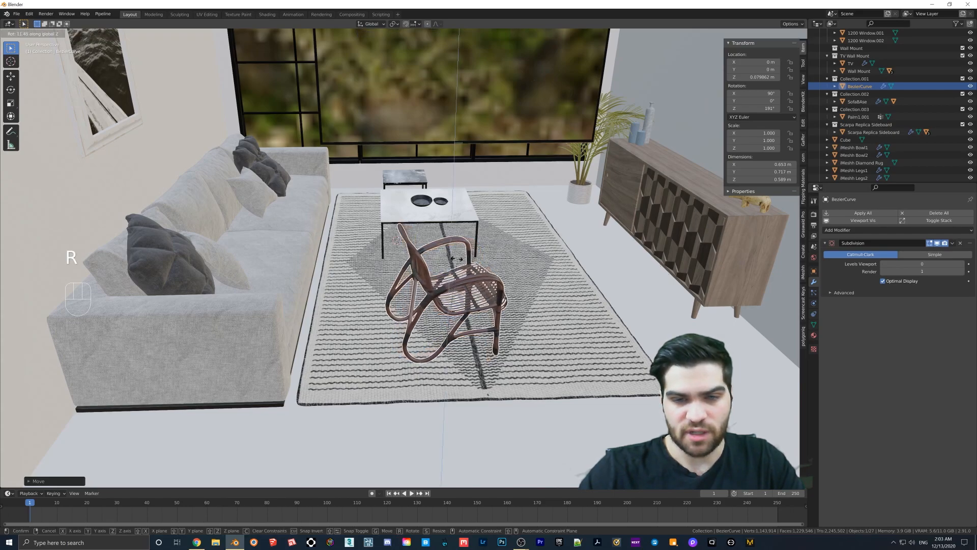
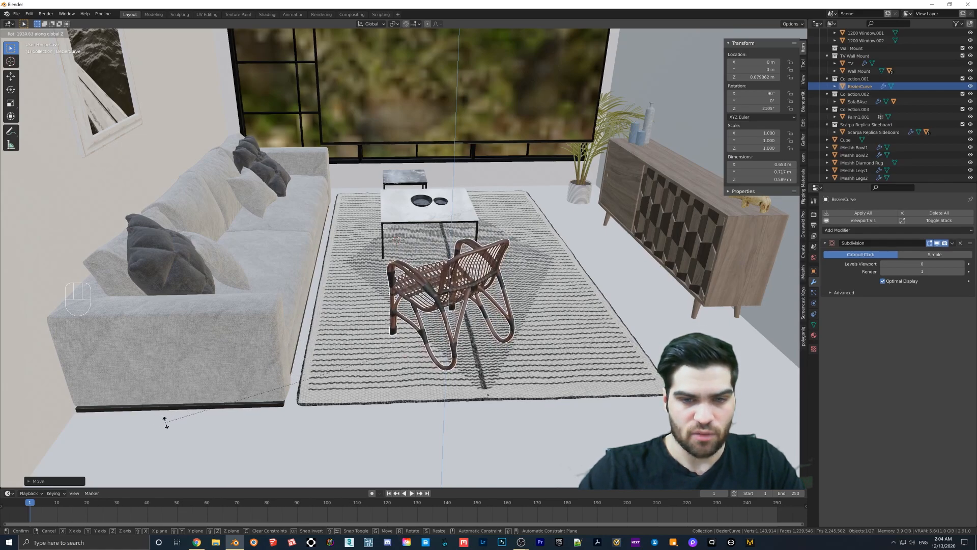
{"action": "left_click", "coordinate": [232, 441]}
Step: Move the rattan armchair along X to about 0.726 m, on the sideboard side of the rug
{"action": "key", "text": "g"}
{"action": "key", "text": "x"}
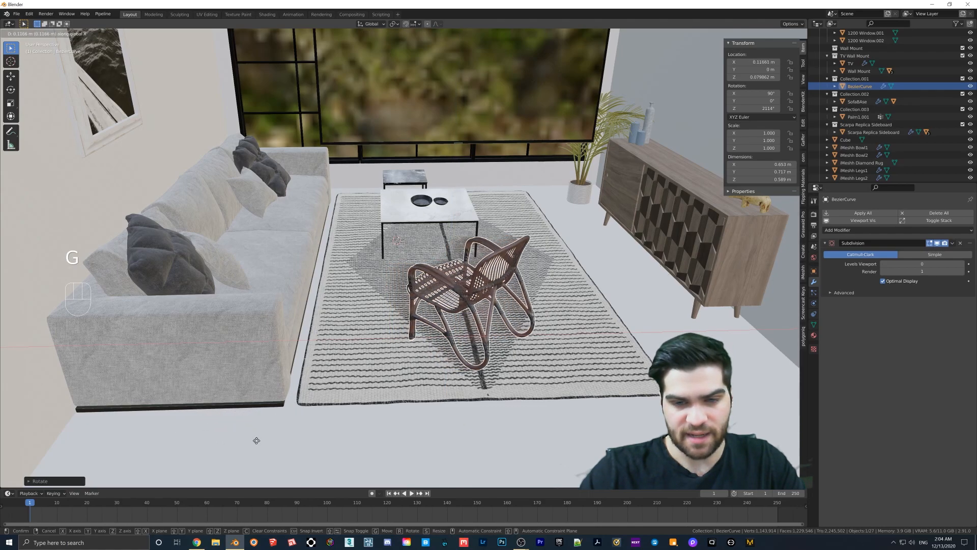
{"action": "left_click", "coordinate": [350, 447]}
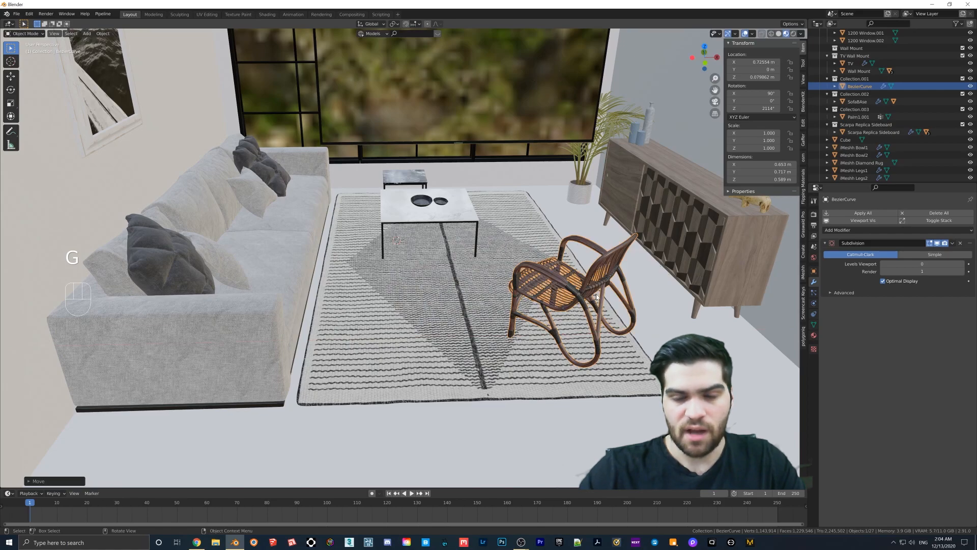
{"action": "middle_click_drag", "start_coordinate": [595, 279], "coordinate": [570, 293]}
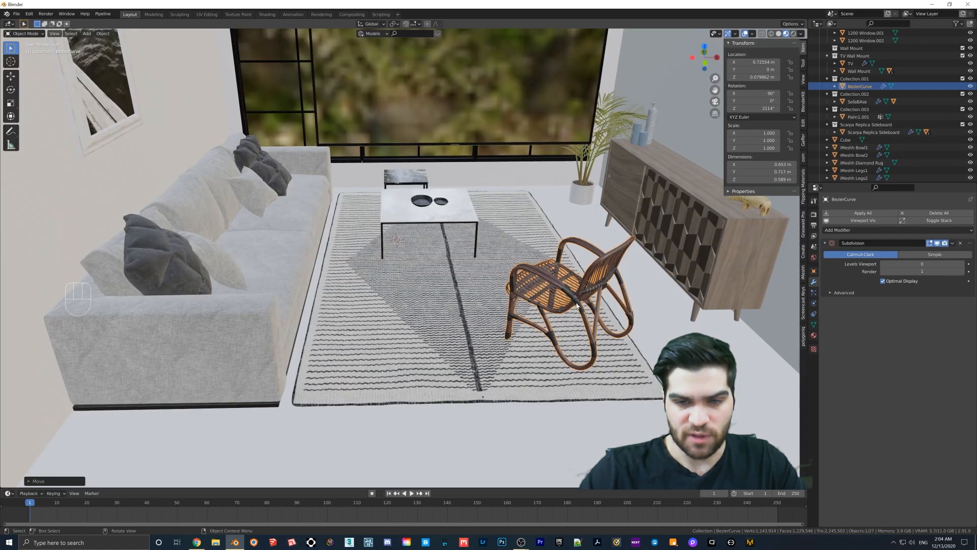
{"action": "key", "text": "shift"}
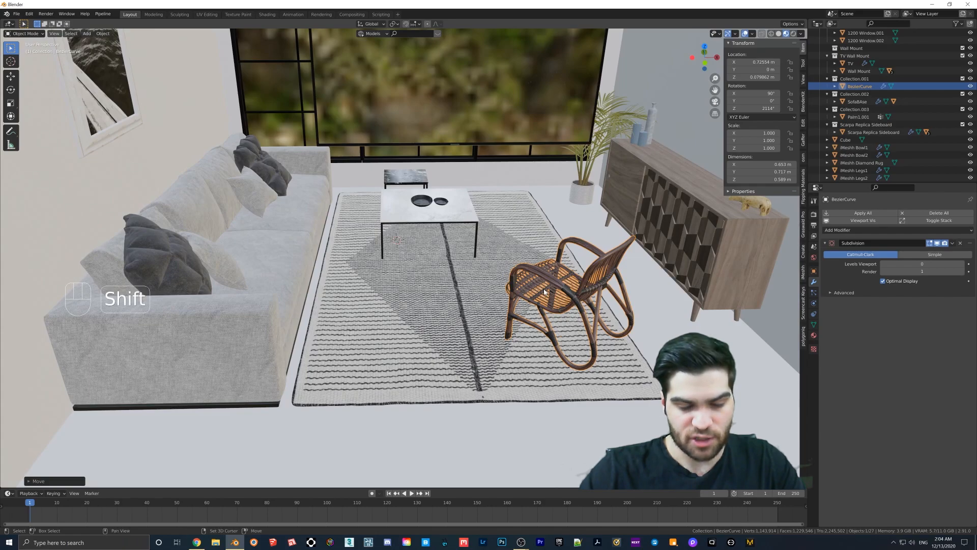
Step: Duplicate the rattan armchair and move the copy along Y to about 2.007 m, toward the window end of the rug
{"action": "key", "text": "shift+d"}
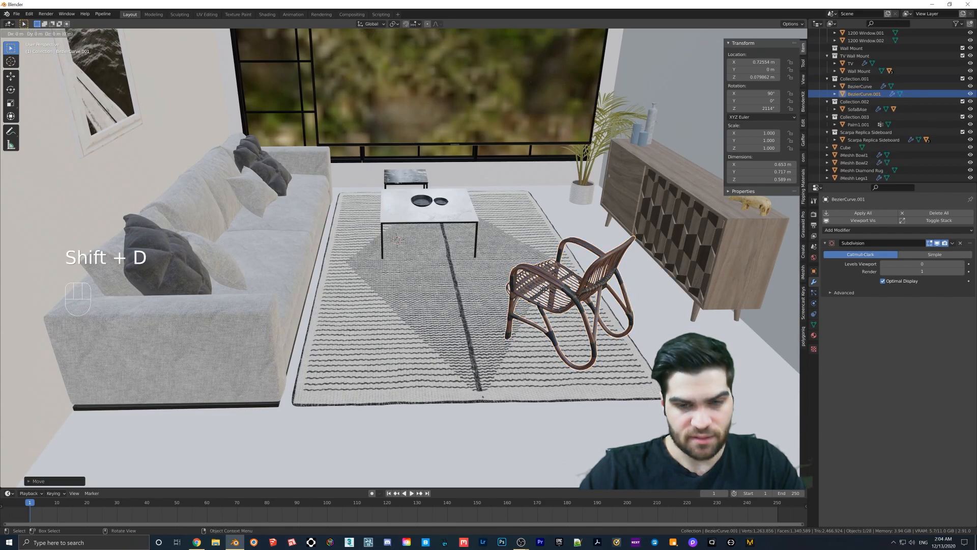
{"action": "right_click", "coordinate": [543, 289]}
{"action": "key", "text": "g"}
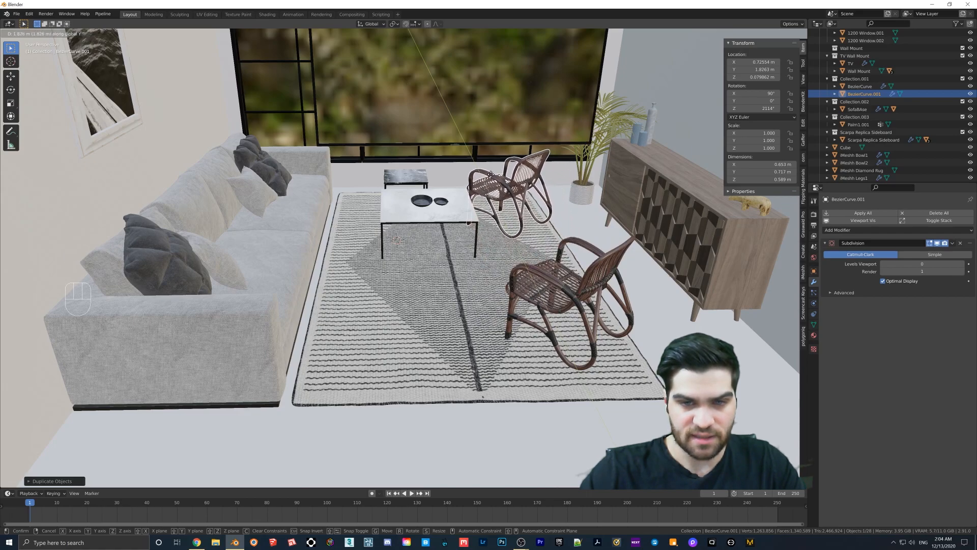
{"action": "left_click", "coordinate": [484, 172]}
Step: Rotate the duplicated armchair about the global Z axis to about 2201° so it turns toward the coffee table
{"action": "key", "text": "r"}
{"action": "key", "text": "z"}
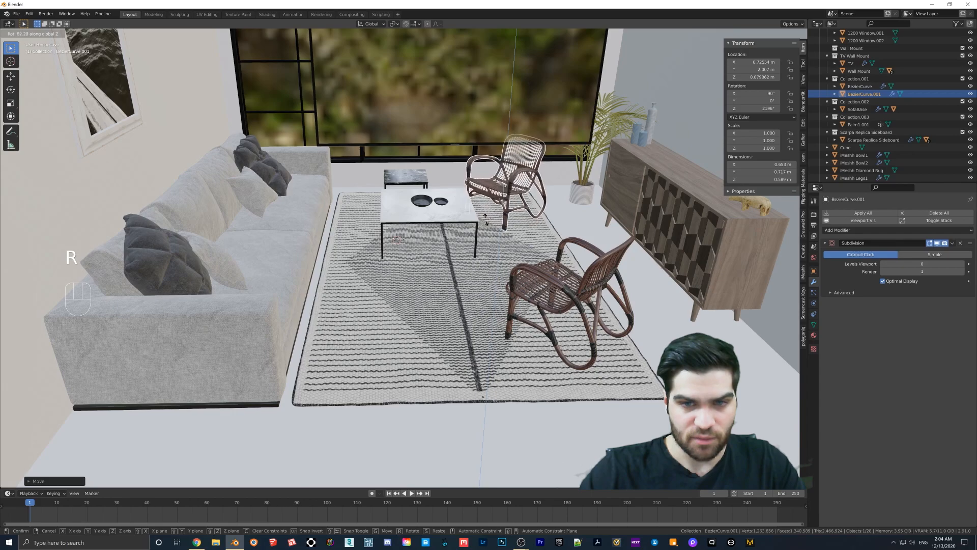
{"action": "left_click", "coordinate": [479, 270]}
{"action": "middle_click_drag", "start_coordinate": [396, 245], "coordinate": [408, 240]}
{"action": "scroll", "coordinate": [408, 240], "scroll_direction": "up", "scroll_amount": 1}
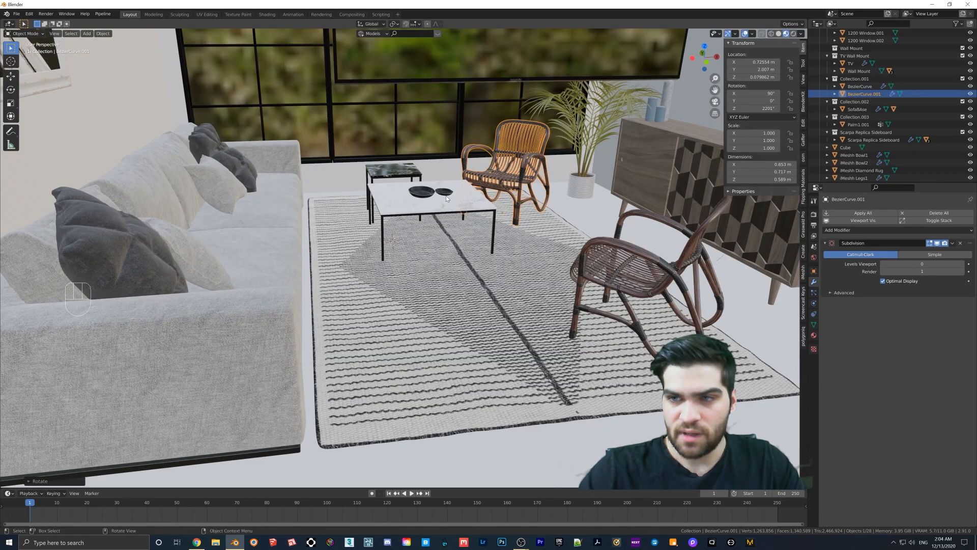
{"action": "scroll", "coordinate": [398, 194], "scroll_direction": "up", "scroll_amount": 1}
{"action": "middle_click_drag", "start_coordinate": [398, 195], "coordinate": [407, 219]}
{"action": "scroll", "coordinate": [885, 108], "scroll_direction": "up", "scroll_amount": 2}
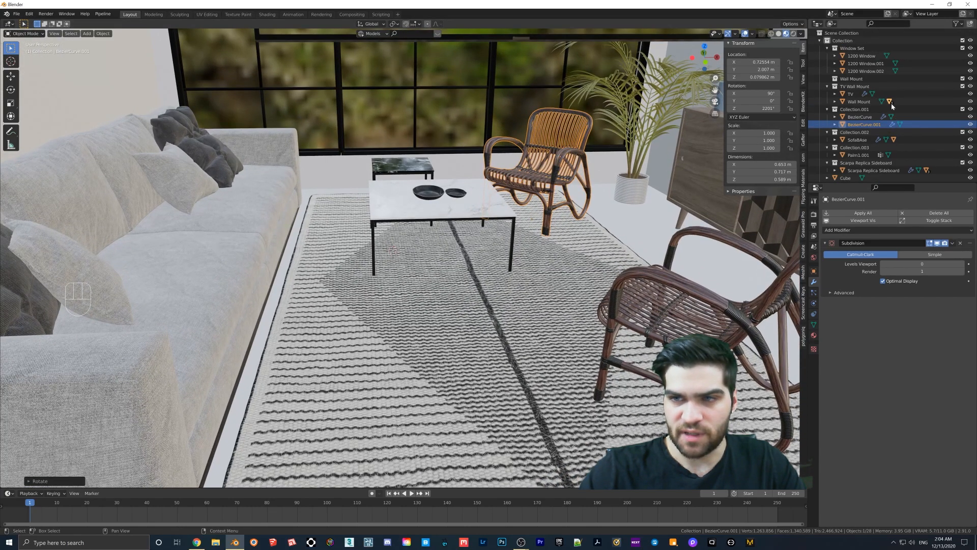
Step: Raise the iMeshh objects from Bowl1 to Top2, excluding the Diamond Rug, along Z so the coffee table legs stand on the rug
{"action": "scroll", "coordinate": [885, 108], "scroll_direction": "down", "scroll_amount": 6}
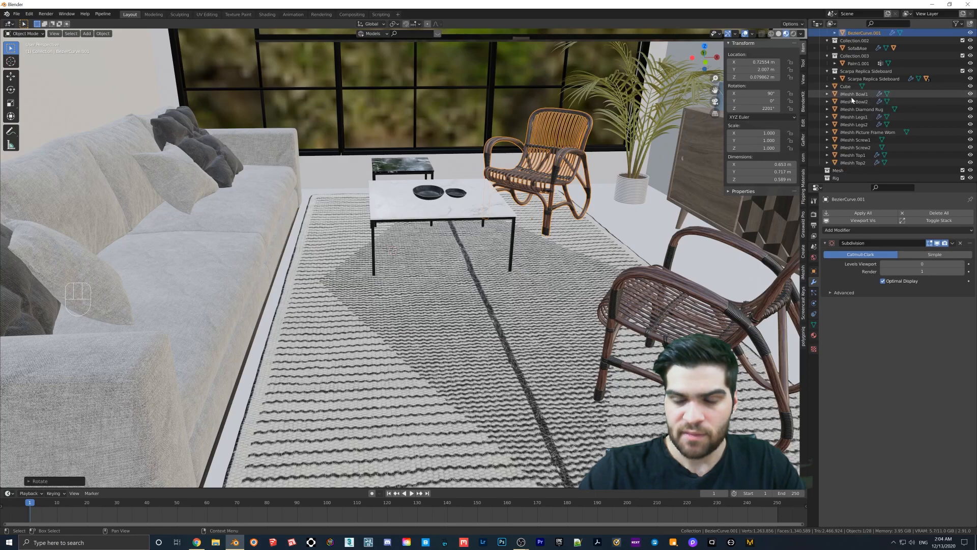
{"action": "left_click", "coordinate": [854, 94]}
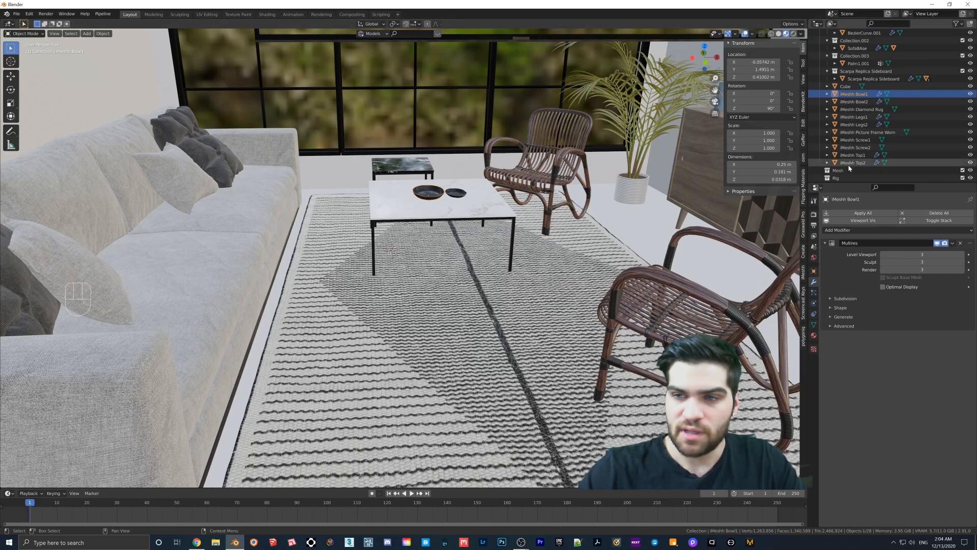
{"action": "key", "text": "shift"}
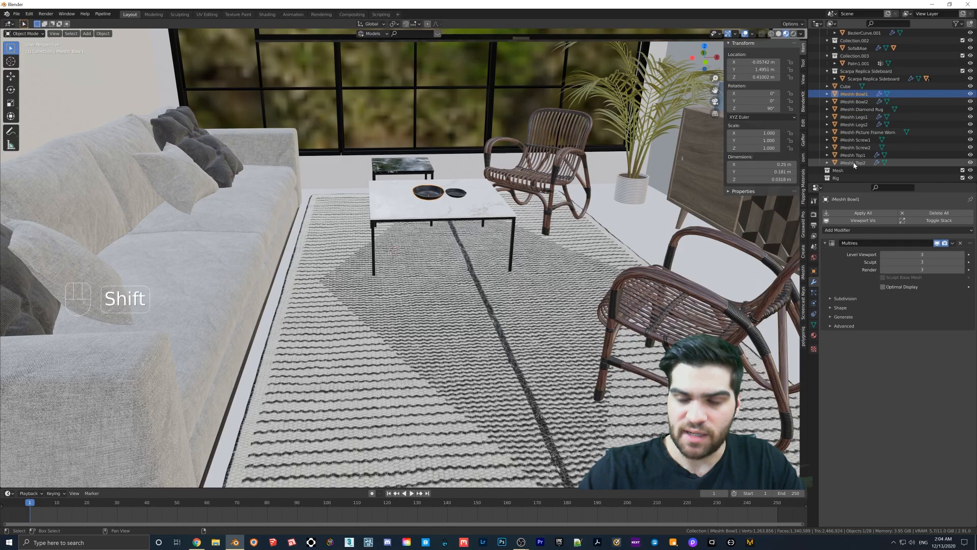
{"action": "left_click", "coordinate": [854, 163], "text": "shift"}
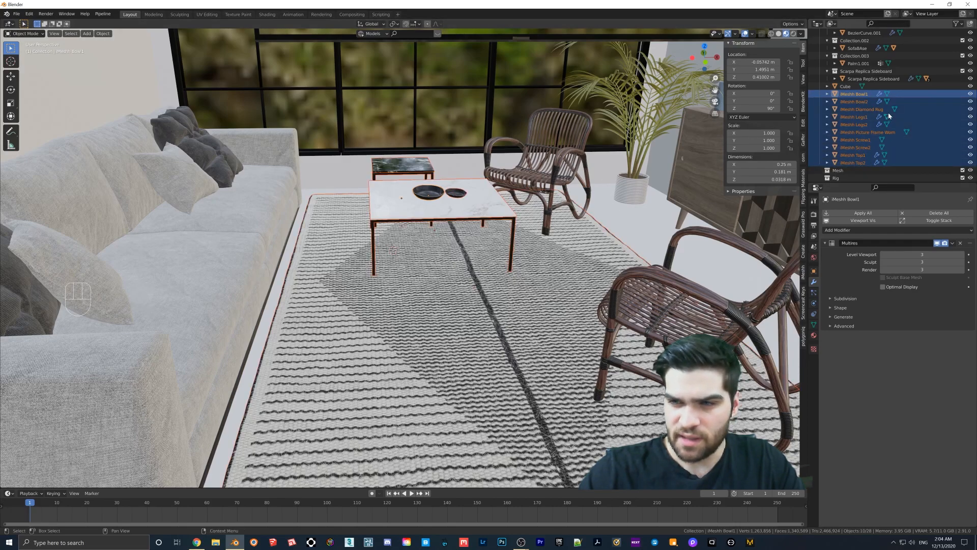
{"action": "key", "text": "shift"}
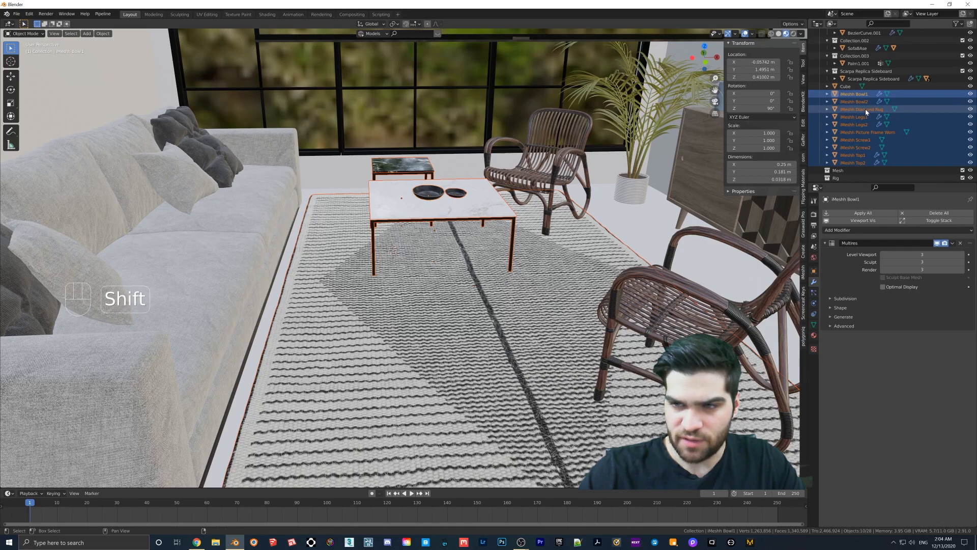
{"action": "key", "text": "ctrl"}
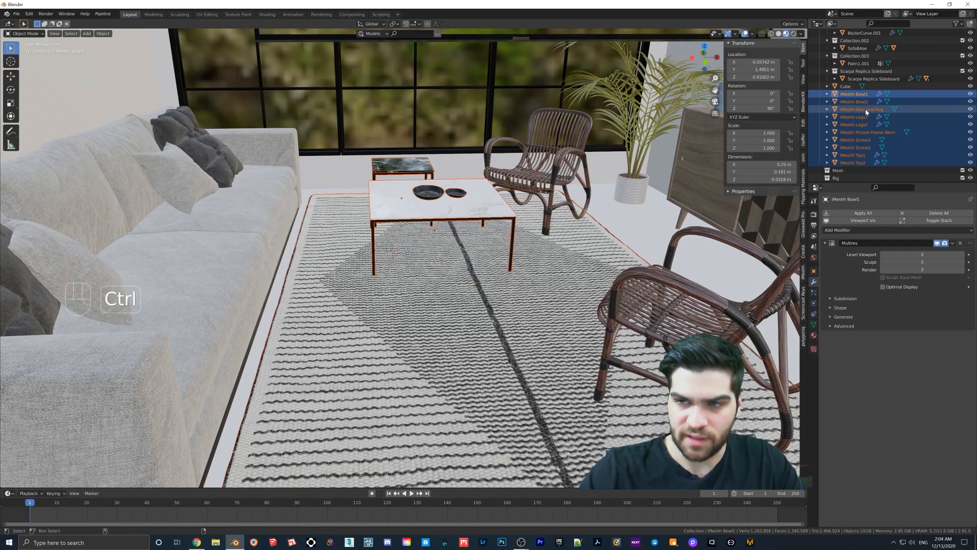
{"action": "left_click", "coordinate": [866, 111], "text": "ctrl"}
{"action": "left_click", "coordinate": [866, 110], "text": "ctrl"}
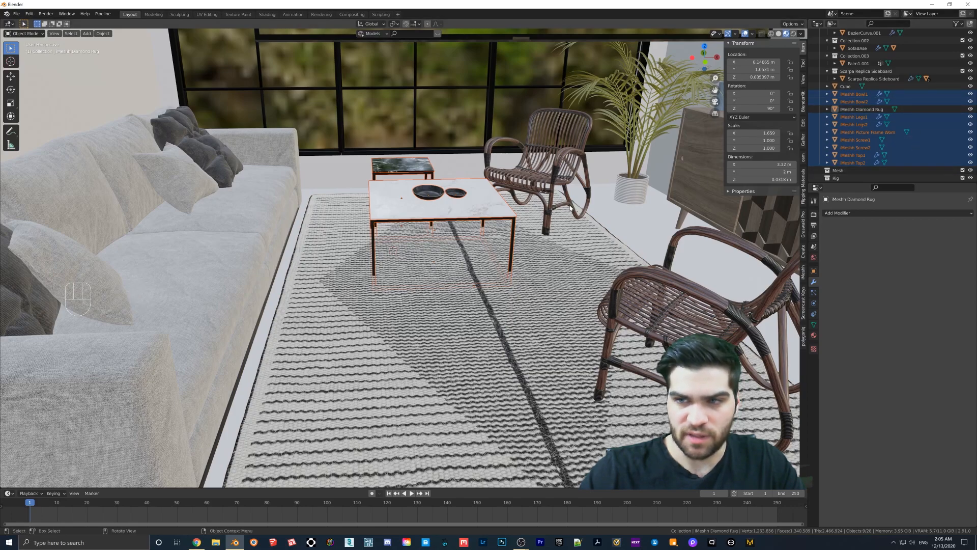
{"action": "key", "text": "g"}
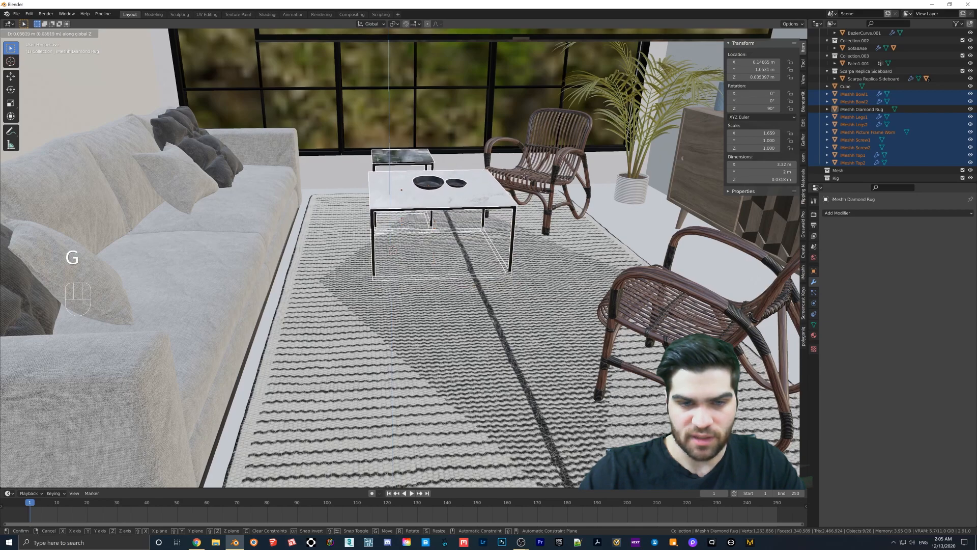
Step: Shift the coffee tables and bowls along Y, away from the window and toward the middle of the rug
{"action": "key", "text": "g"}
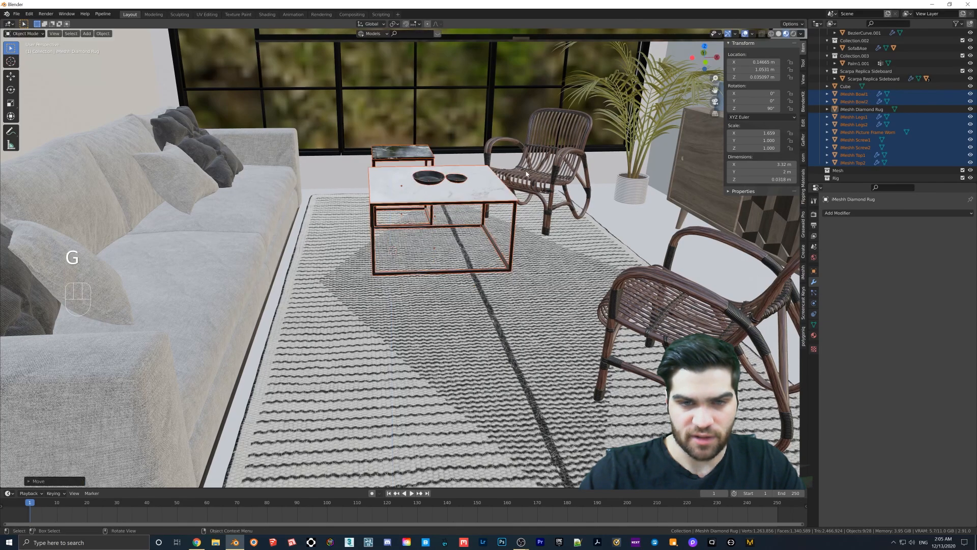
{"action": "key", "text": "y"}
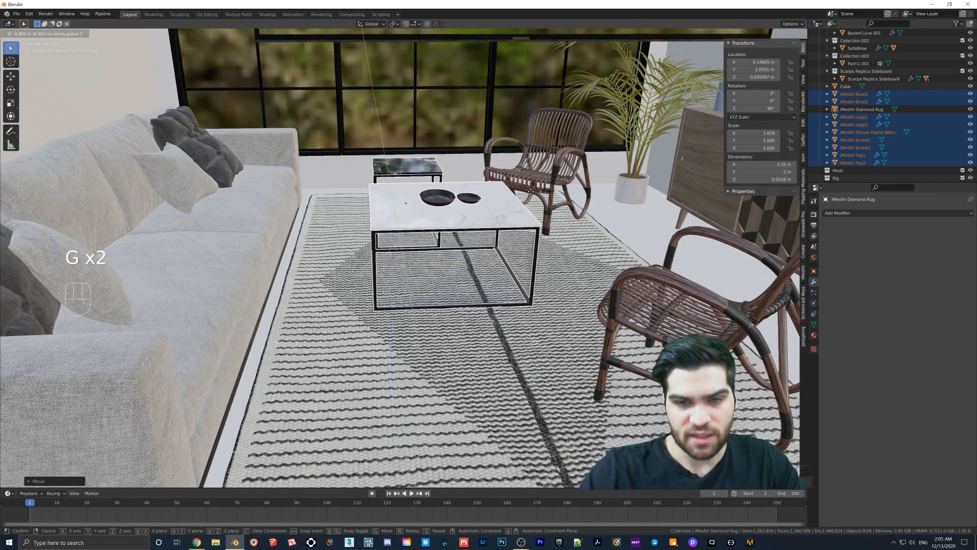
{"action": "left_click", "coordinate": [532, 199]}
{"action": "middle_click_drag", "start_coordinate": [532, 199], "coordinate": [509, 205]}
{"action": "middle_click_drag", "start_coordinate": [509, 204], "coordinate": [463, 304], "text": "shift"}
{"action": "left_click", "coordinate": [454, 216]}
{"action": "middle_click_drag", "start_coordinate": [454, 216], "coordinate": [477, 207], "text": "shift"}
{"action": "key", "text": "g"}
{"action": "right_click", "coordinate": [485, 225]}
Step: Delete the TV's wall mount, both the swivel arm and the wall bracket
{"action": "scroll", "coordinate": [477, 207], "scroll_direction": "up", "scroll_amount": 1}
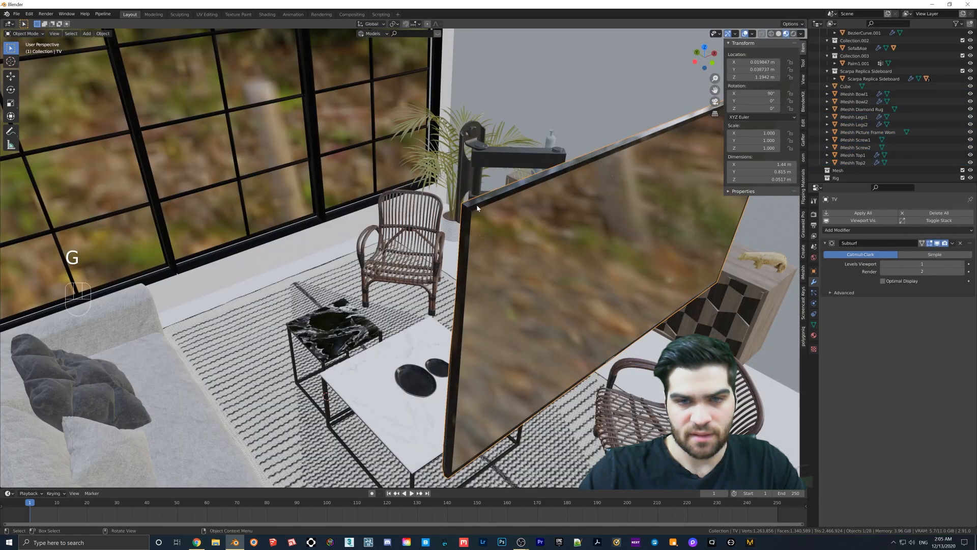
{"action": "left_click", "coordinate": [498, 169]}
{"action": "middle_click_drag", "start_coordinate": [515, 165], "coordinate": [537, 162]}
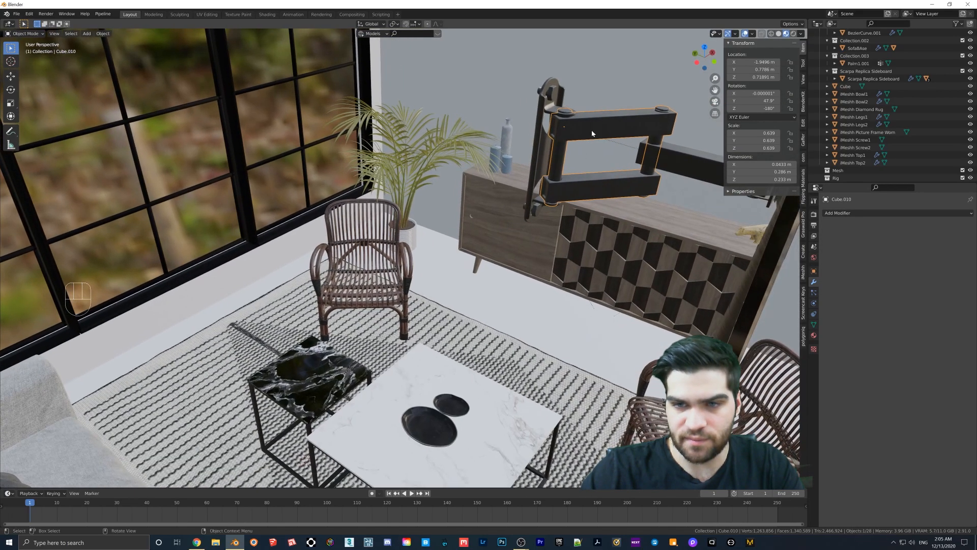
{"action": "key", "text": "Delete"}
{"action": "key", "text": "Delete"}
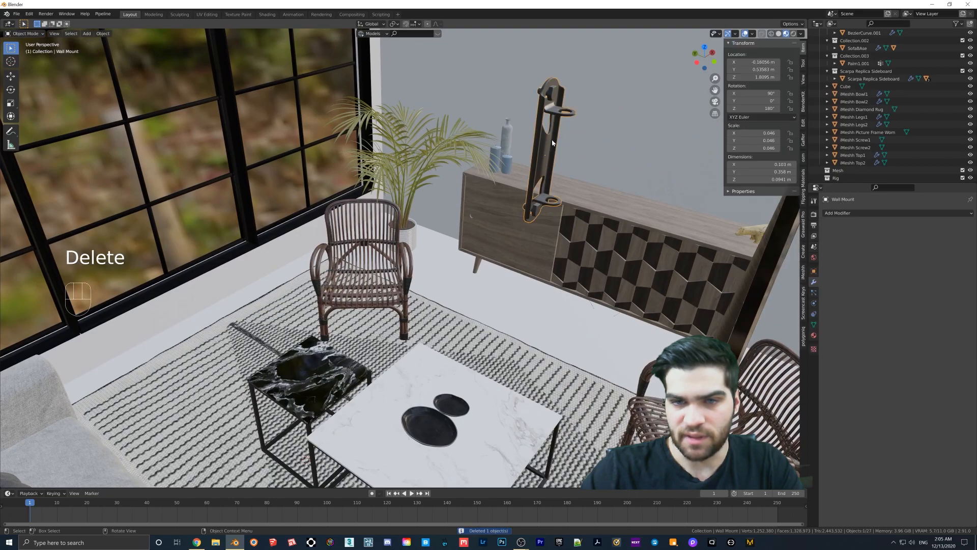
Step: Rotate the TV 270° about the global Z axis so it is parallel to the sideboard wall
{"action": "middle_click_drag", "start_coordinate": [539, 154], "coordinate": [501, 178]}
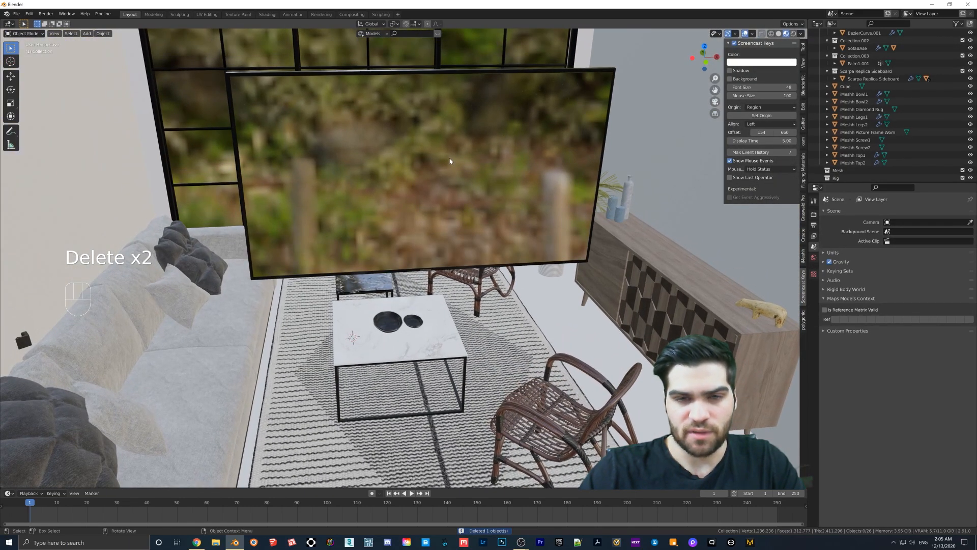
{"action": "left_click", "coordinate": [468, 159]}
{"action": "type", "text": "rz"}
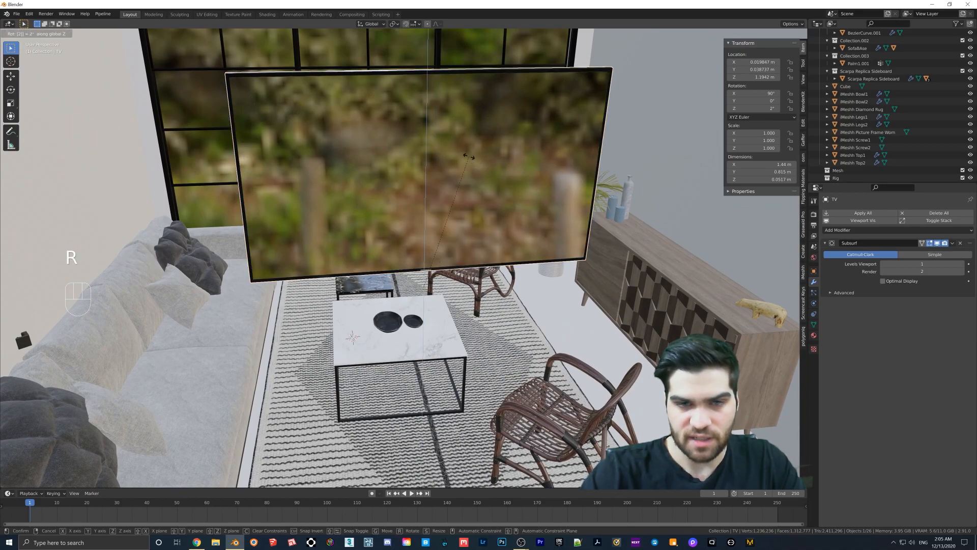
{"action": "type", "text": "270"}
{"action": "key", "text": "Return"}
Step: Move the TV along X to about 1.95 m, onto the wall behind the sideboard
{"action": "middle_click_drag", "start_coordinate": [469, 159], "coordinate": [504, 159]}
{"action": "middle_click_drag", "start_coordinate": [503, 159], "coordinate": [394, 171], "text": "shift"}
{"action": "key", "text": "g"}
{"action": "key", "text": "x"}
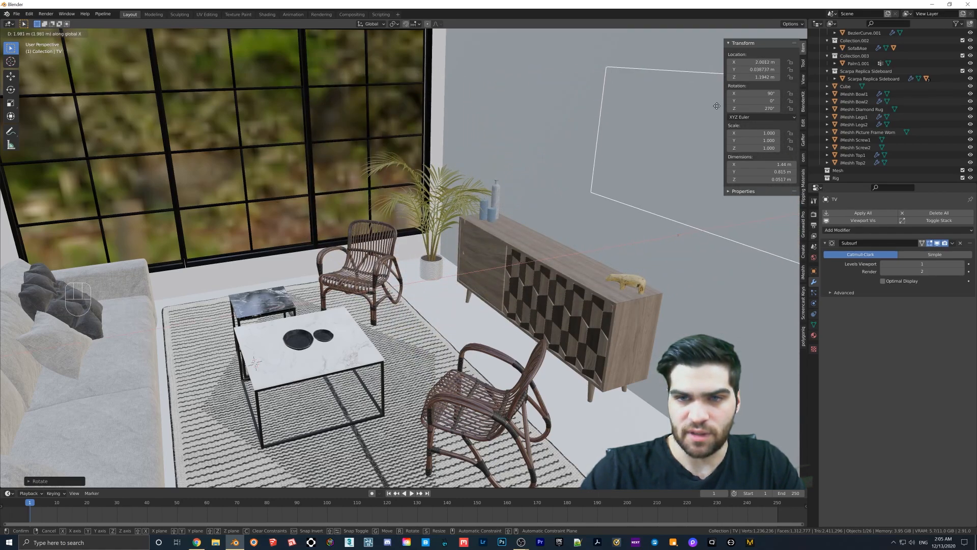
{"action": "left_click", "coordinate": [712, 109]}
{"action": "key", "text": "h"}
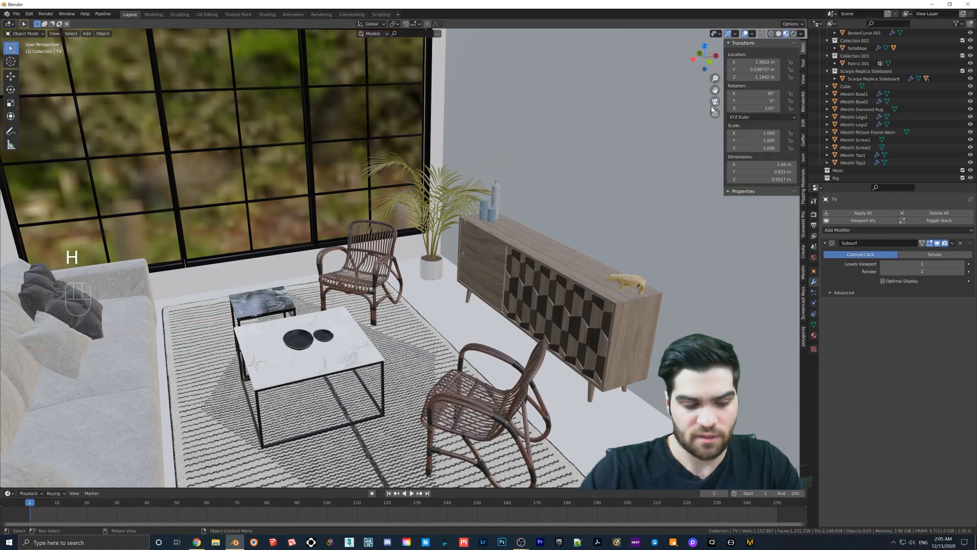
{"action": "key", "text": "alt"}
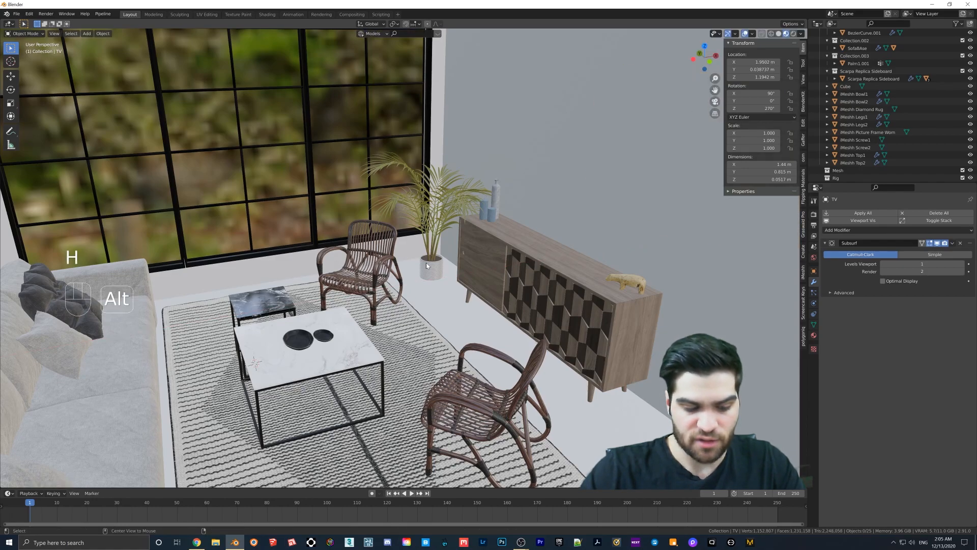
{"action": "key", "text": "alt+h"}
Step: Position the TV centrally above the sideboard, at about 0.868 m along Y and 0.818 m along Z
{"action": "middle_click_drag", "start_coordinate": [544, 237], "coordinate": [506, 198], "text": "shift"}
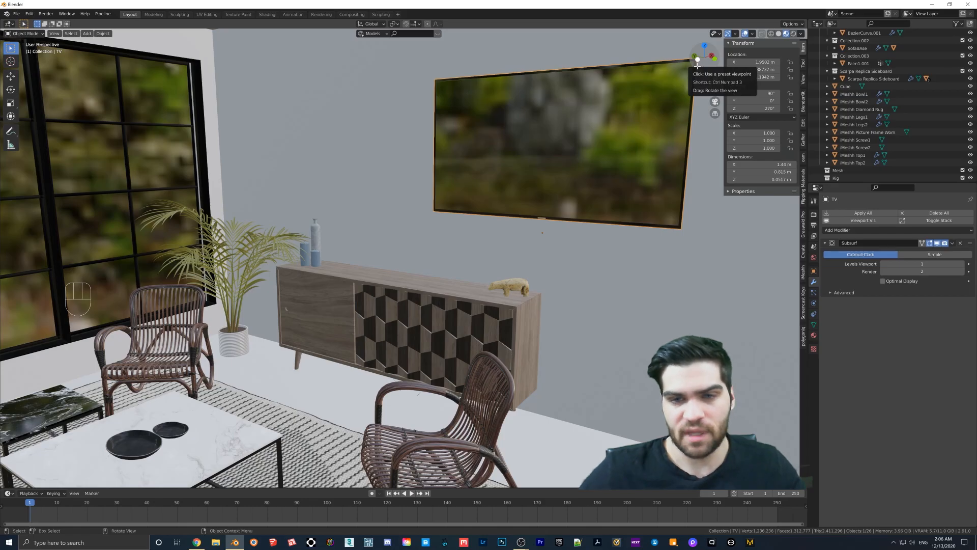
{"action": "mouse_move", "coordinate": [439, 173]}
{"action": "middle_mouse_down"}
{"action": "mouse_move", "coordinate": [433, 163]}
{"action": "mouse_move", "coordinate": [421, 171]}
{"action": "mouse_move", "coordinate": [446, 169]}
{"action": "middle_mouse_up"}
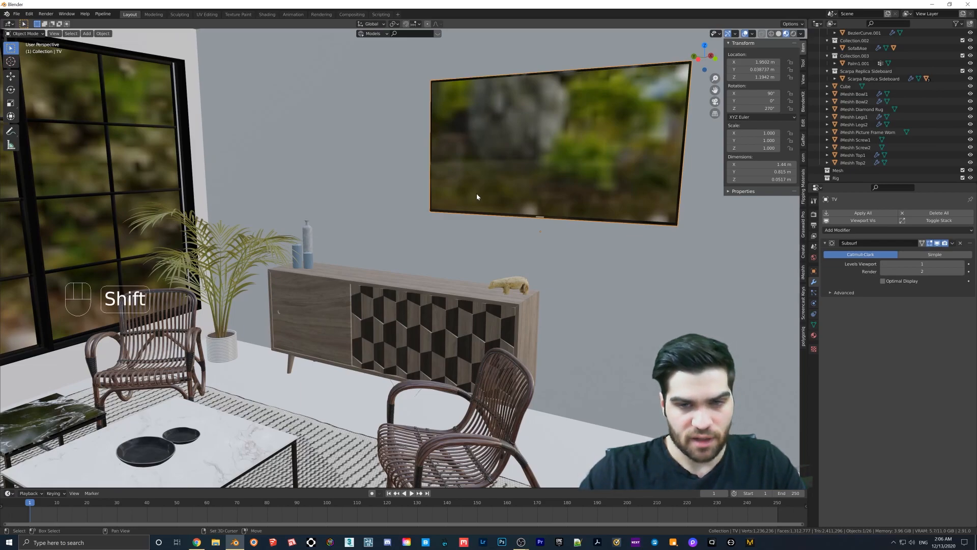
{"action": "mouse_move", "coordinate": [478, 196]}
{"action": "middle_mouse_down", "text": "shift"}
{"action": "mouse_move", "coordinate": [443, 190]}
{"action": "mouse_move", "coordinate": [382, 212]}
{"action": "mouse_move", "coordinate": [427, 246]}
{"action": "mouse_move", "coordinate": [462, 203]}
{"action": "middle_mouse_up", "text": "shift"}
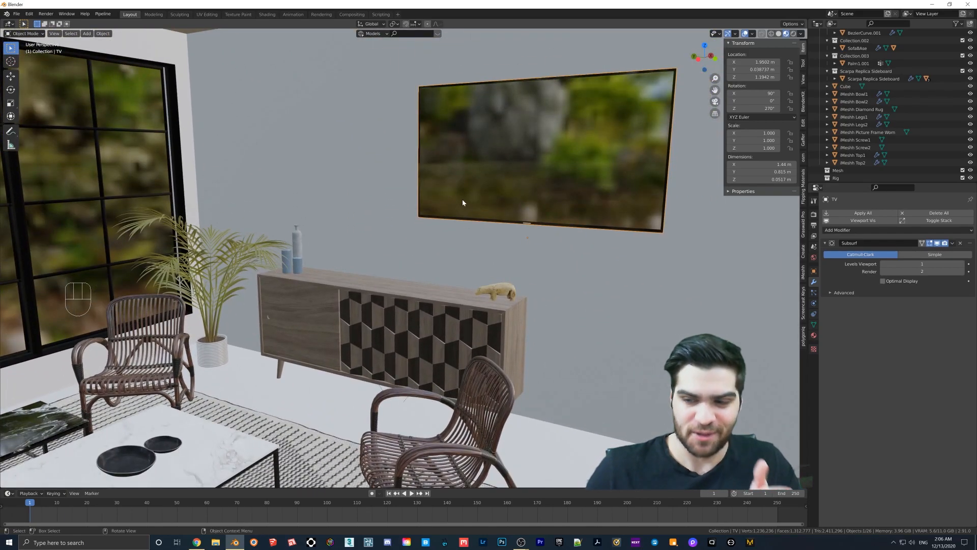
{"action": "middle_click_drag", "start_coordinate": [488, 205], "coordinate": [498, 209]}
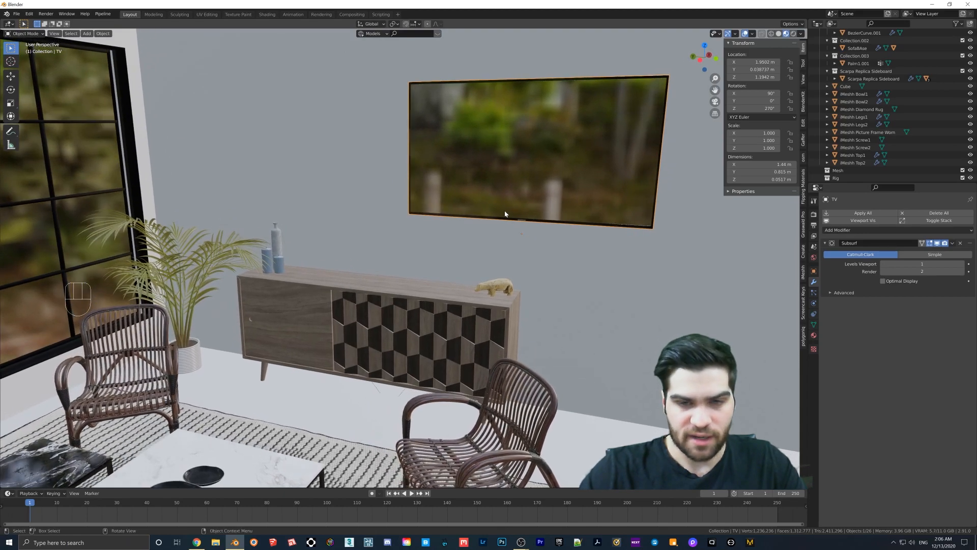
{"action": "key", "text": "g"}
{"action": "key", "text": "y"}
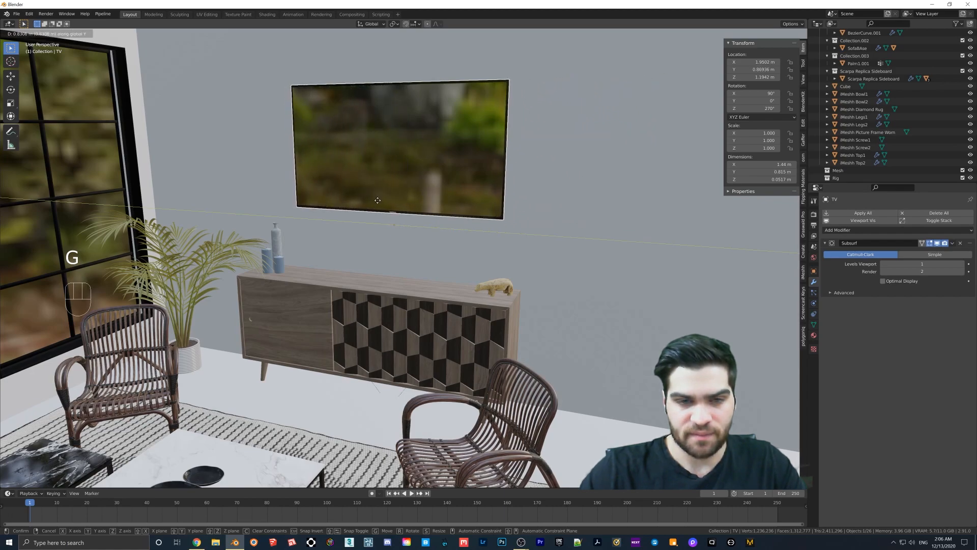
{"action": "key", "text": "g"}
{"action": "key", "text": "z"}
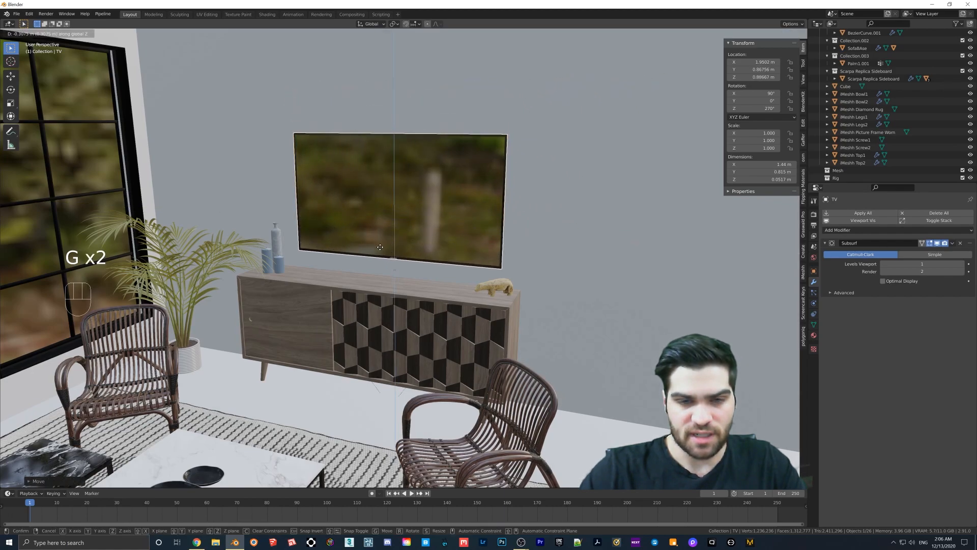
{"action": "left_click", "coordinate": [380, 255]}
Step: Adjust the TV's depth against the wall by moving it along X to about 1.934 m
{"action": "middle_click_drag", "start_coordinate": [380, 255], "coordinate": [312, 251]}
{"action": "middle_click_drag", "start_coordinate": [494, 259], "coordinate": [458, 252]}
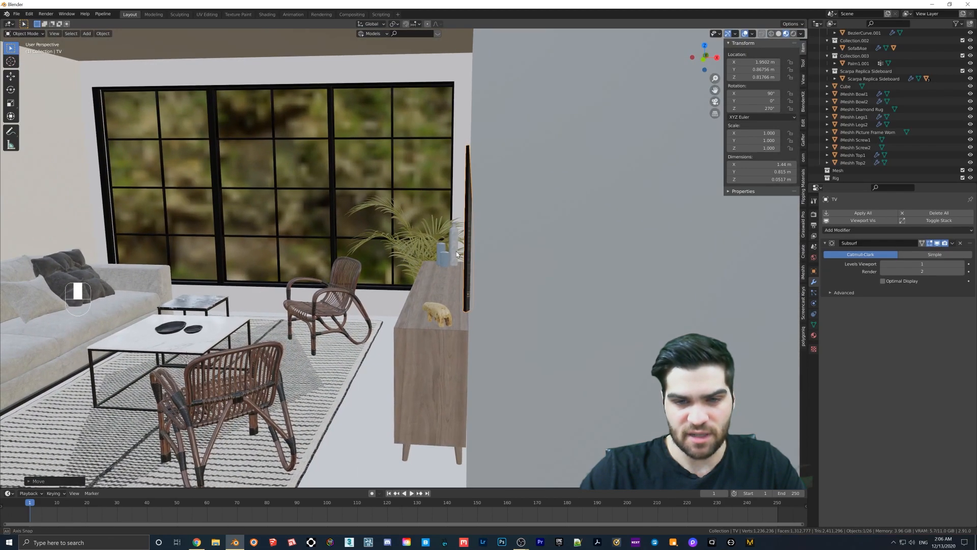
{"action": "key", "text": "g"}
{"action": "key", "text": "y"}
{"action": "key", "text": "x"}
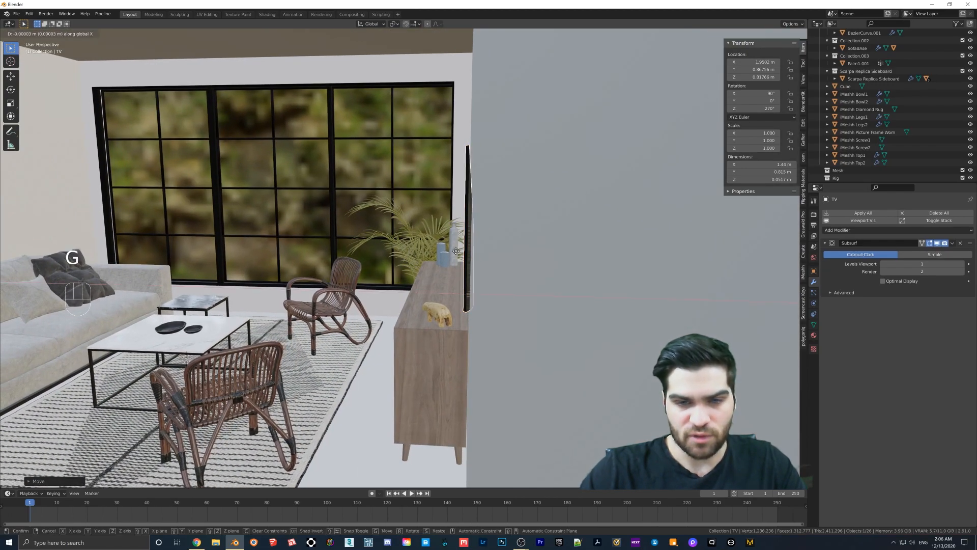
{"action": "left_click", "coordinate": [453, 249]}
{"action": "middle_click_drag", "start_coordinate": [454, 249], "coordinate": [515, 226], "text": "shift"}
{"action": "scroll", "coordinate": [511, 228], "scroll_direction": "up", "scroll_amount": 2}
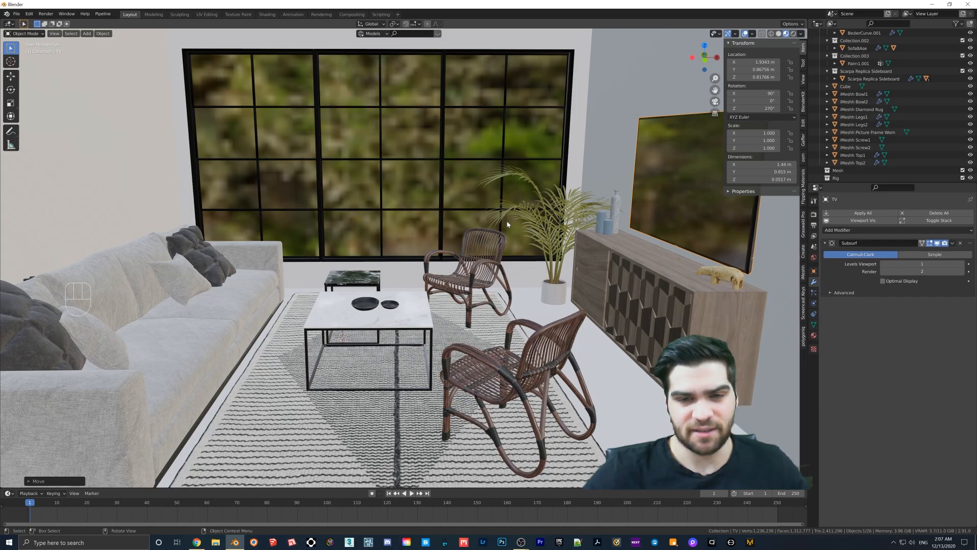
Step: Scale the sideboard together with the polar bear and vases on top of it down to about 90%
{"action": "middle_click_drag", "start_coordinate": [490, 246], "coordinate": [688, 232], "text": "shift"}
{"action": "left_click", "coordinate": [698, 218]}
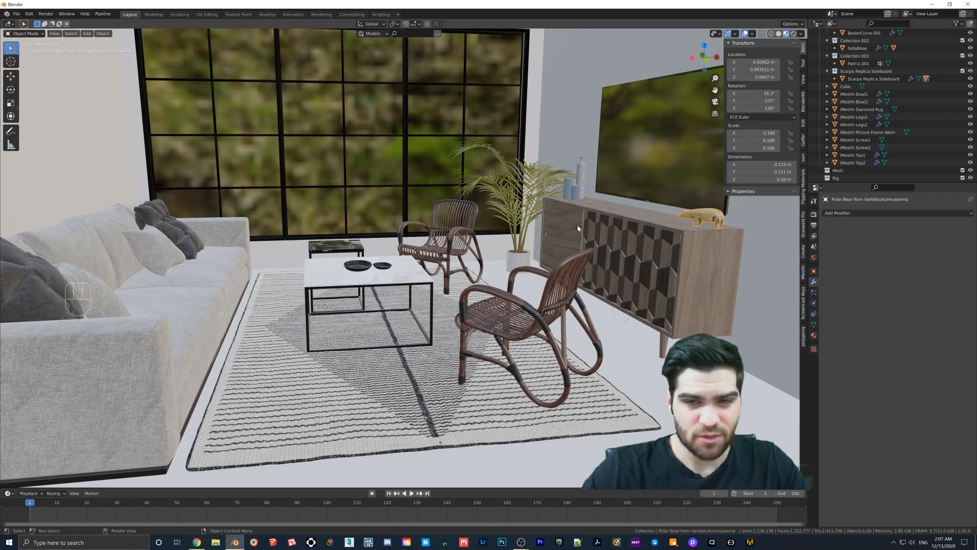
{"action": "left_click", "coordinate": [689, 242], "text": "shift"}
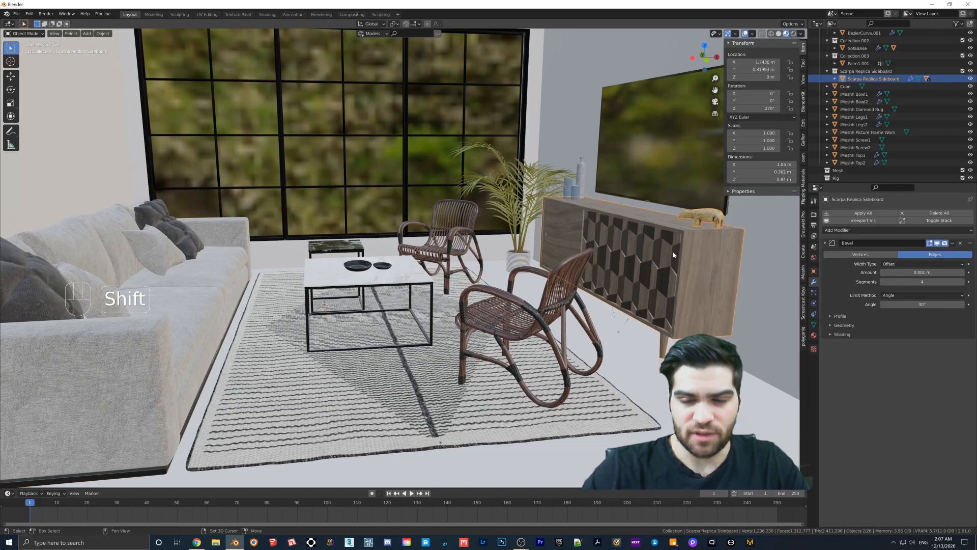
{"action": "left_click", "coordinate": [578, 194], "text": "shift"}
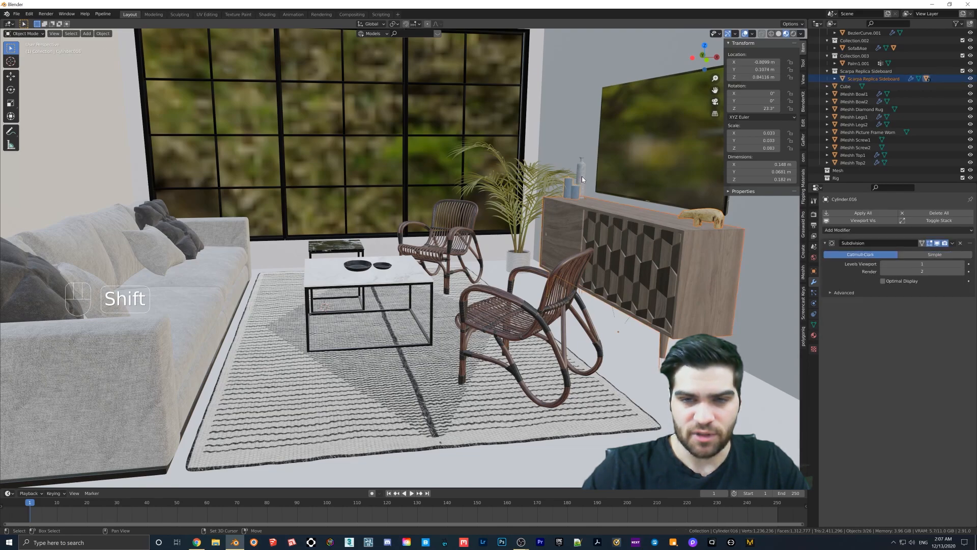
{"action": "left_click", "coordinate": [717, 214], "text": "shift"}
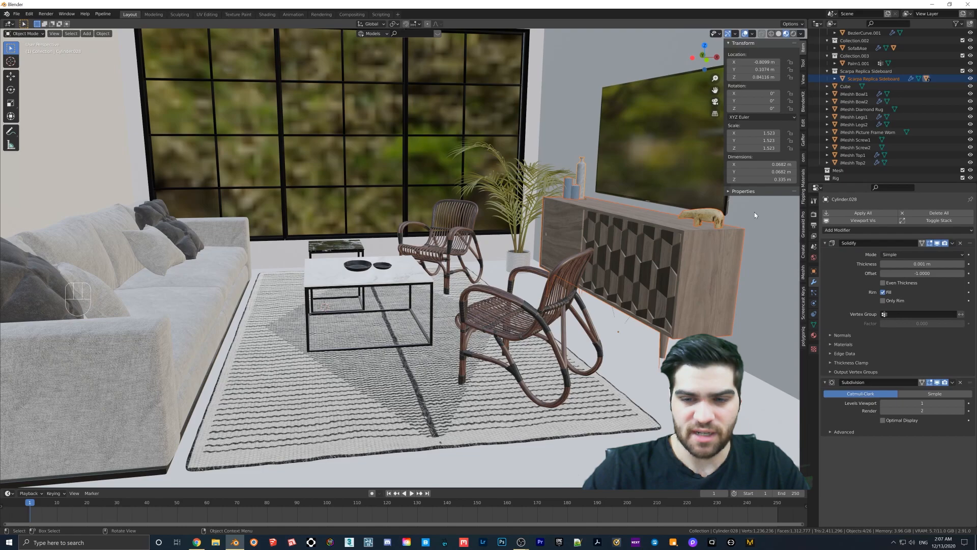
{"action": "key", "text": "s"}
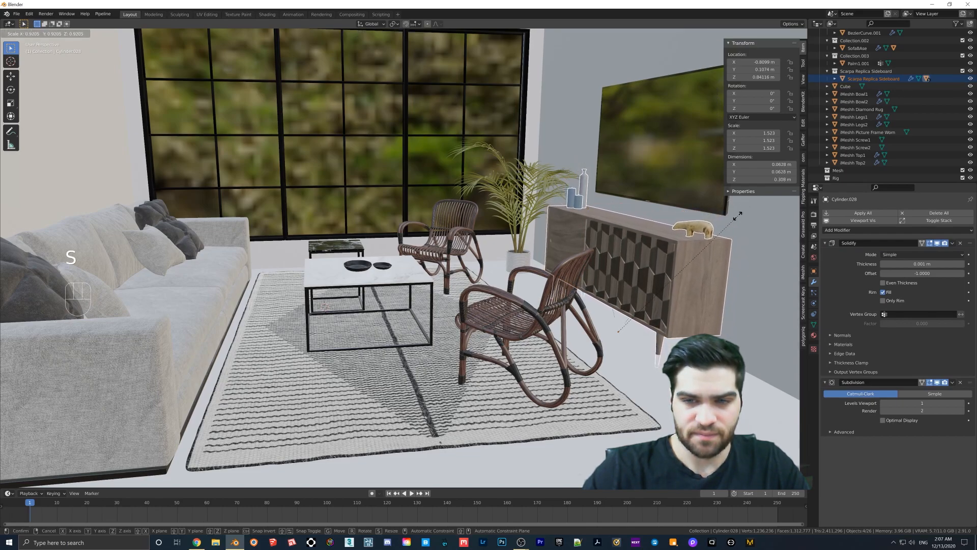
{"action": "left_click", "coordinate": [735, 218]}
Step: Move the scaled sideboard and its decorations along the Z axis so the legs stand on the floor
{"action": "key", "text": "g"}
{"action": "key", "text": "z"}
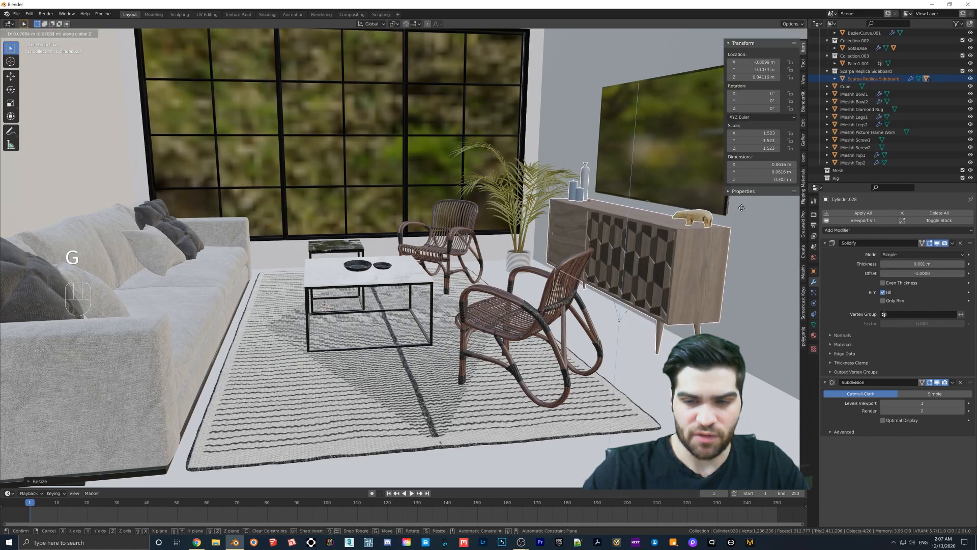
{"action": "left_click", "coordinate": [741, 208]}
Step: Show the Simplify settings for viewport and render in the render properties
{"action": "mouse_move", "coordinate": [617, 308]}
{"action": "middle_mouse_down"}
{"action": "mouse_move", "coordinate": [590, 293]}
{"action": "mouse_move", "coordinate": [615, 304]}
{"action": "mouse_move", "coordinate": [584, 304]}
{"action": "mouse_move", "coordinate": [611, 294]}
{"action": "middle_mouse_up"}
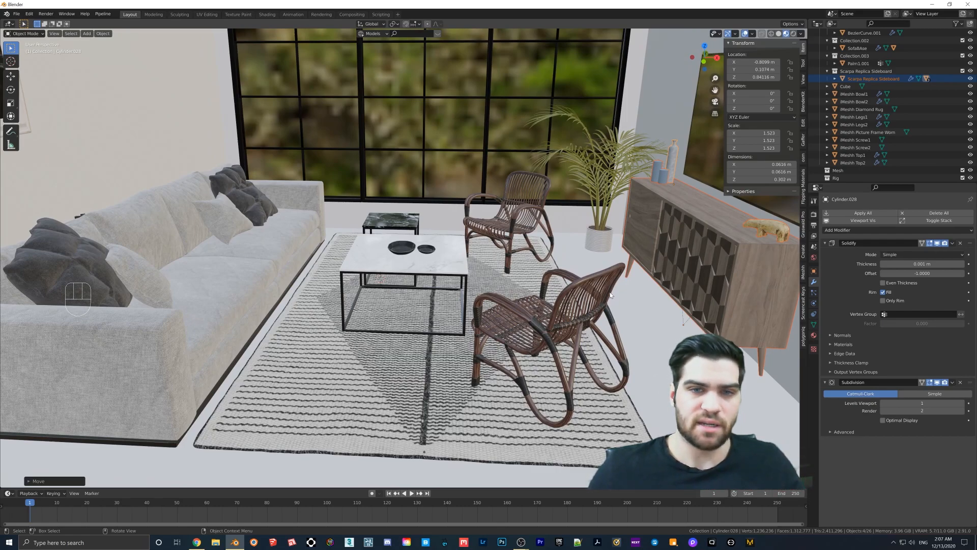
{"action": "middle_click_drag", "start_coordinate": [611, 294], "coordinate": [455, 248]}
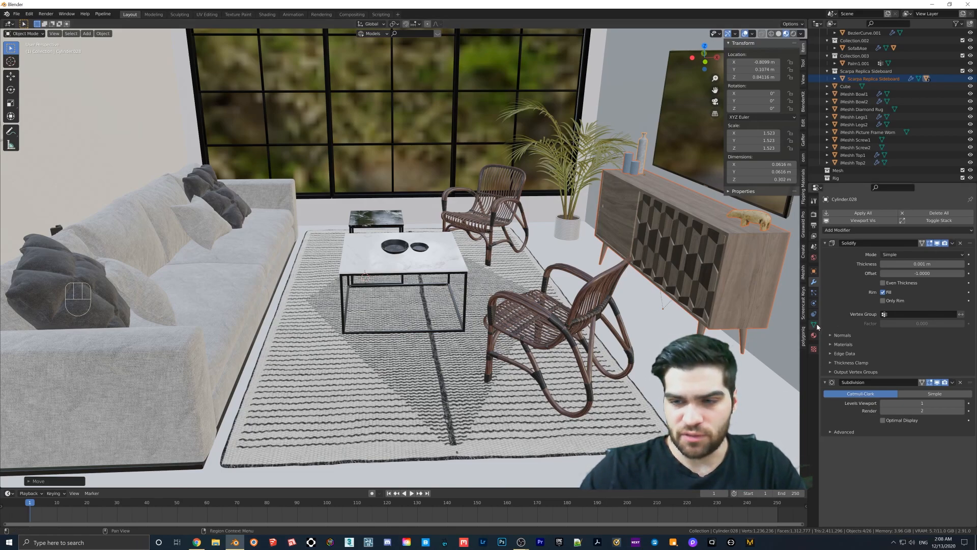
{"action": "left_click", "coordinate": [814, 214]}
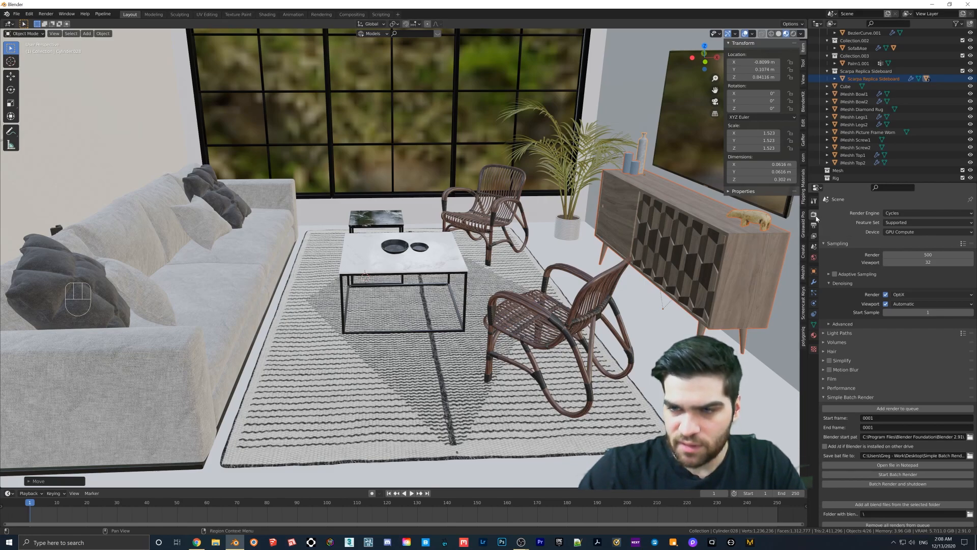
{"action": "left_click", "coordinate": [846, 360]}
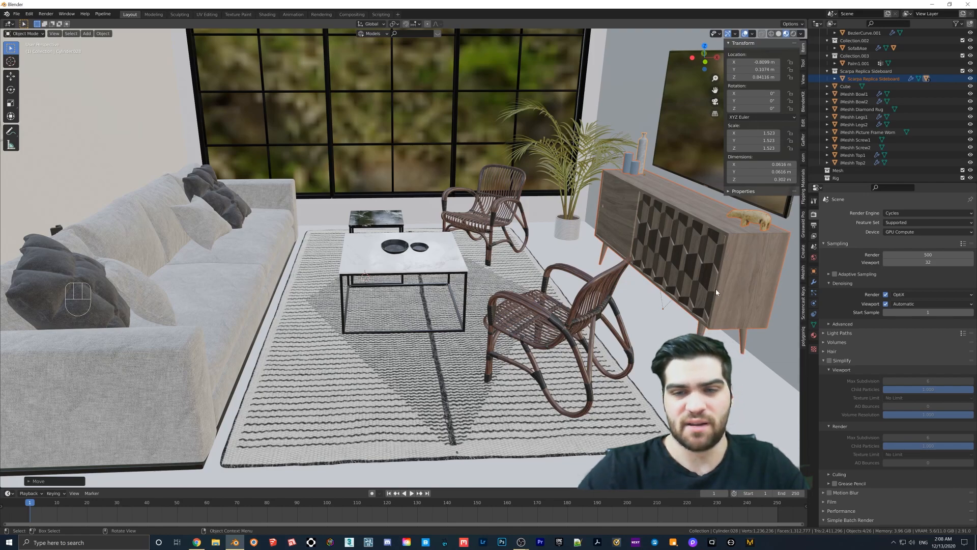
Step: Fine-tune the palm plant's height along the Z axis to about 0.07 m
{"action": "middle_click_drag", "start_coordinate": [543, 278], "coordinate": [566, 251]}
{"action": "left_click", "coordinate": [563, 240]}
{"action": "key", "text": "g"}
{"action": "key", "text": "z"}
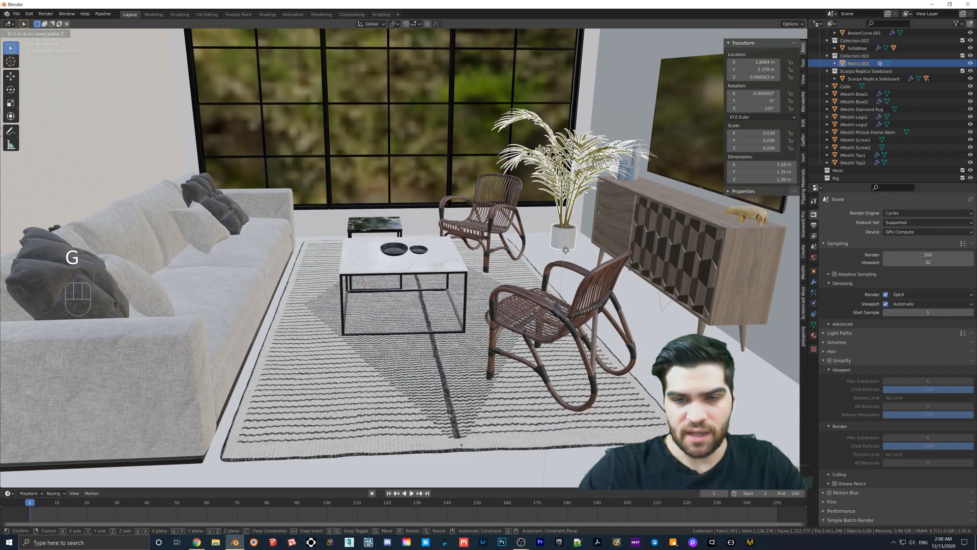
{"action": "left_click", "coordinate": [565, 250]}
{"action": "middle_click_drag", "start_coordinate": [565, 251], "coordinate": [523, 297]}
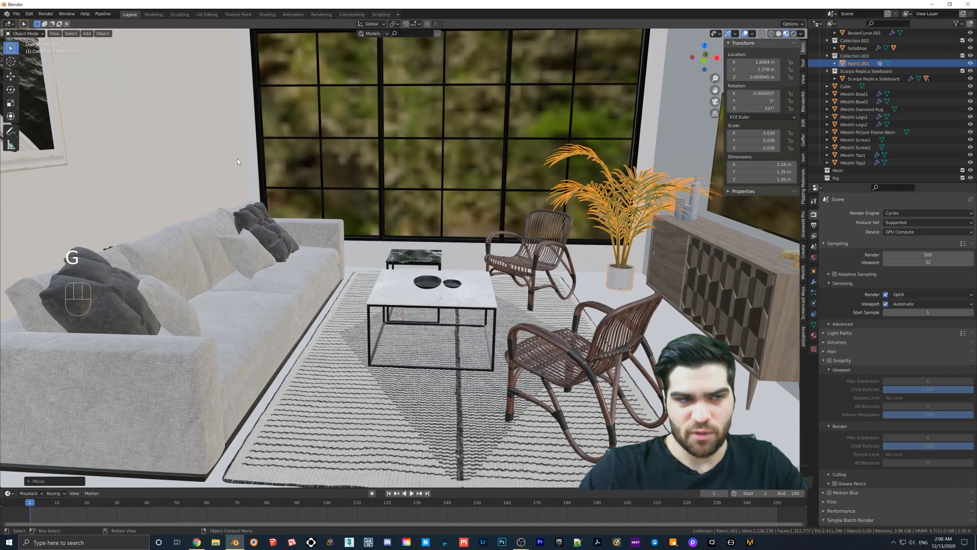
Step: Move the picture frame on the sofa wall along the Y axis to about 0.934 m
{"action": "left_click", "coordinate": [41, 121]}
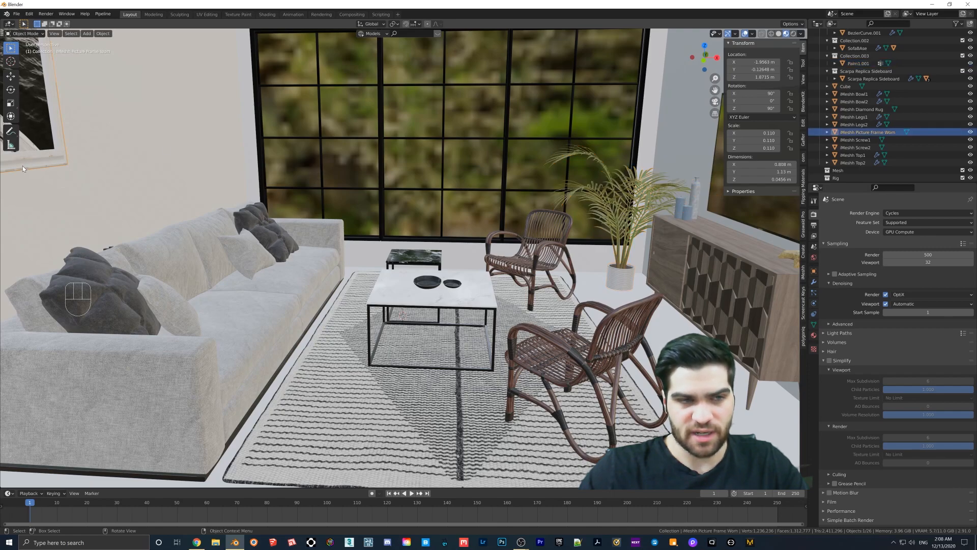
{"action": "key", "text": "g"}
{"action": "key", "text": "y"}
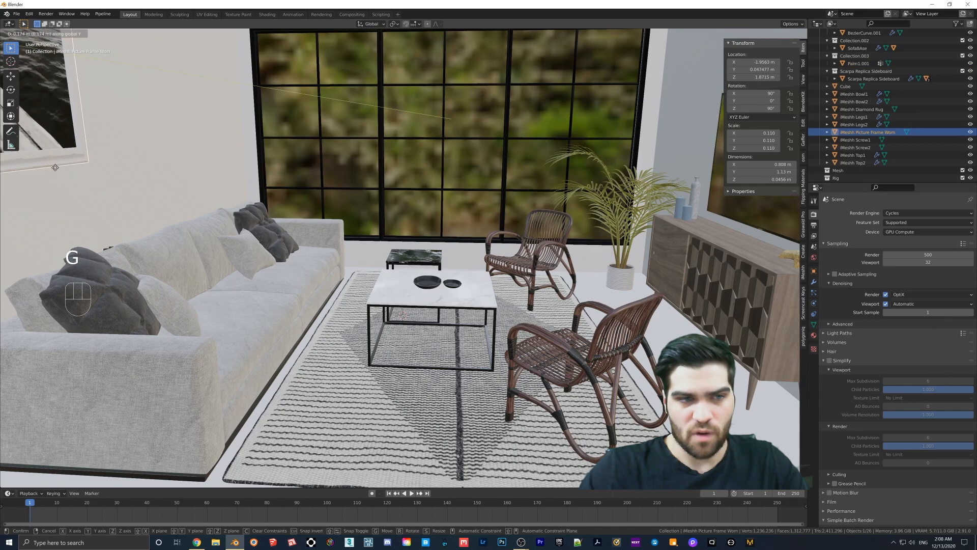
{"action": "left_click", "coordinate": [161, 170]}
{"action": "middle_click_drag", "start_coordinate": [364, 205], "coordinate": [346, 189]}
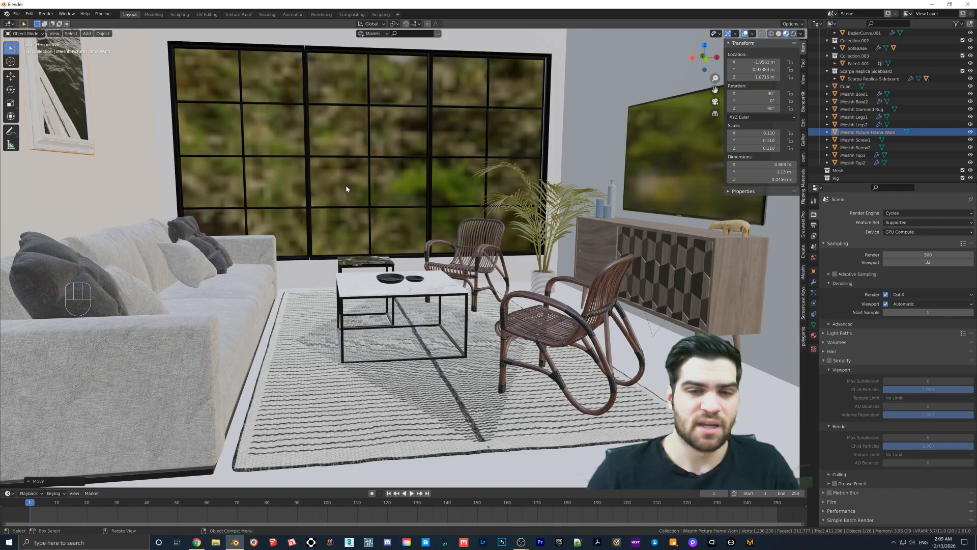
Step: Switch to File Explorer and check the TW-0078 Wood78 texture folder in ArchVizStarterPack, then return to Blender
{"action": "left_click", "coordinate": [216, 542]}
{"action": "left_click_drag", "start_coordinate": [585, 162], "coordinate": [26, 223]}
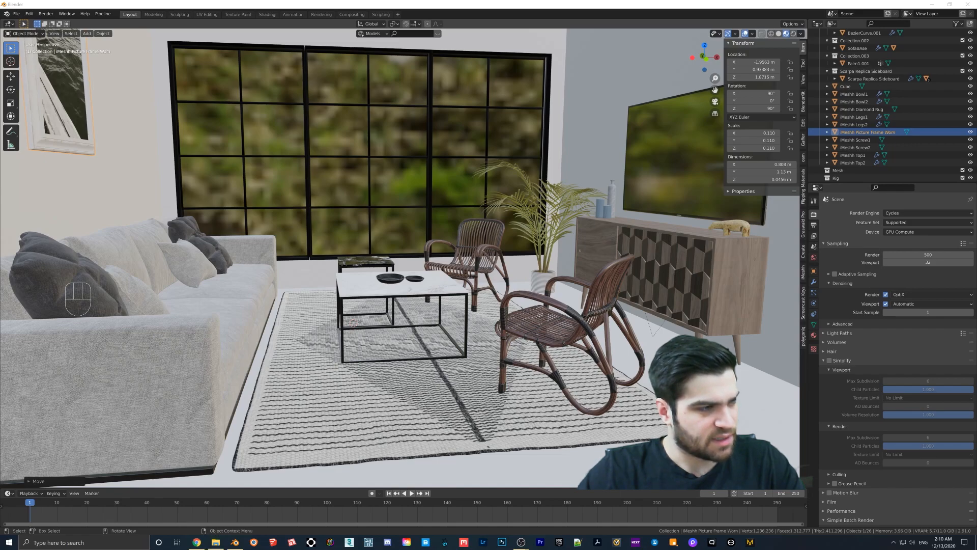
{"action": "left_click_drag", "start_coordinate": [0, 221], "coordinate": [247, 124]}
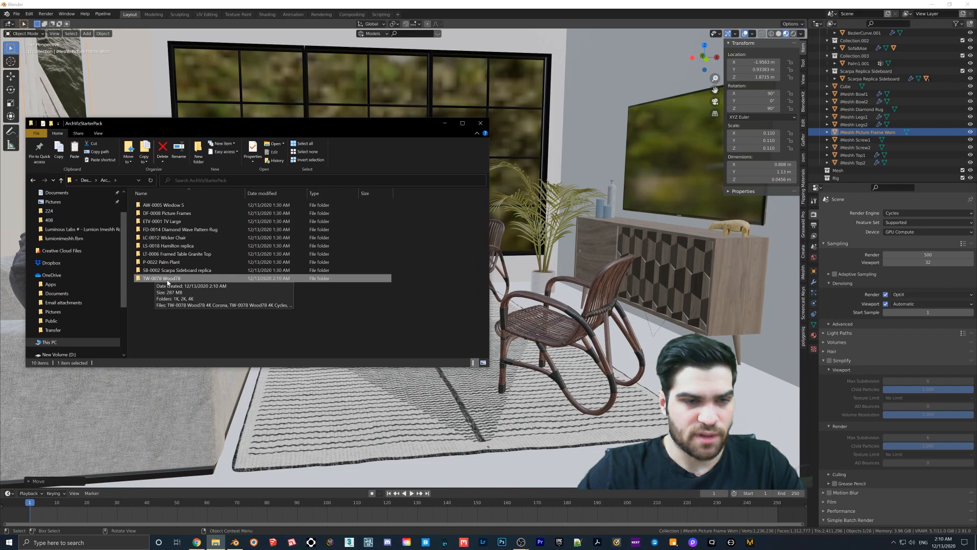
{"action": "left_click", "coordinate": [446, 125]}
Step: Display the Archipack creation tools in the viewport sidebar
{"action": "middle_click_drag", "start_coordinate": [535, 242], "coordinate": [533, 267]}
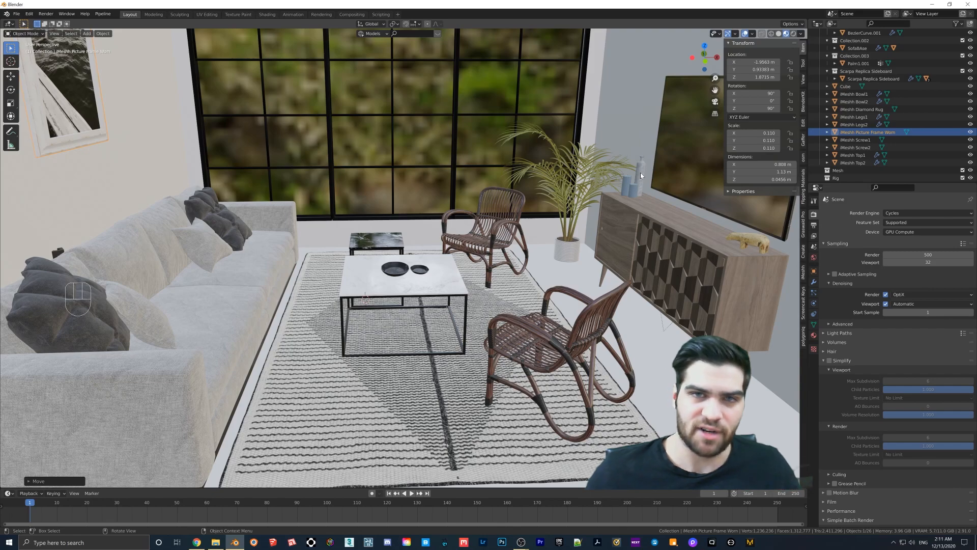
{"action": "middle_click_drag", "start_coordinate": [615, 249], "coordinate": [527, 249]}
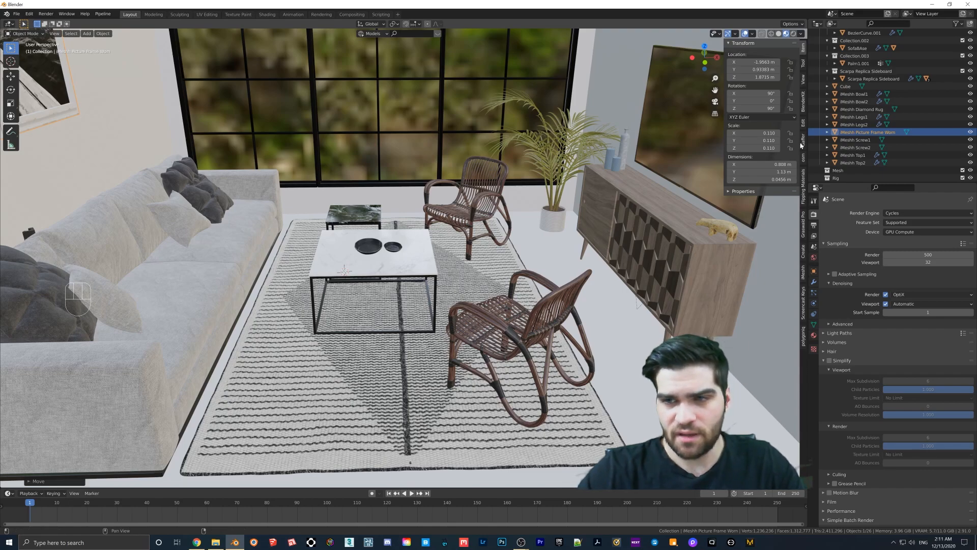
{"action": "left_click", "coordinate": [803, 251]}
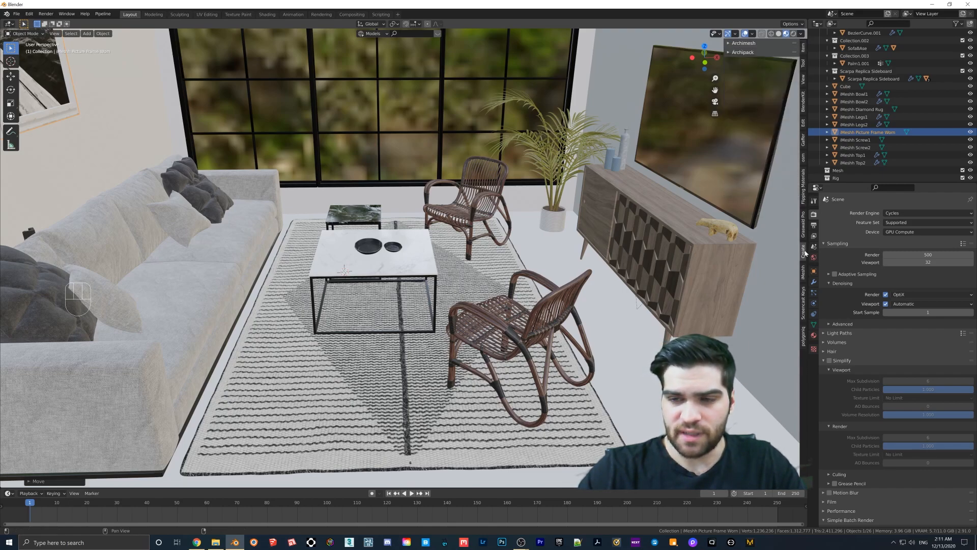
{"action": "left_click", "coordinate": [747, 53]}
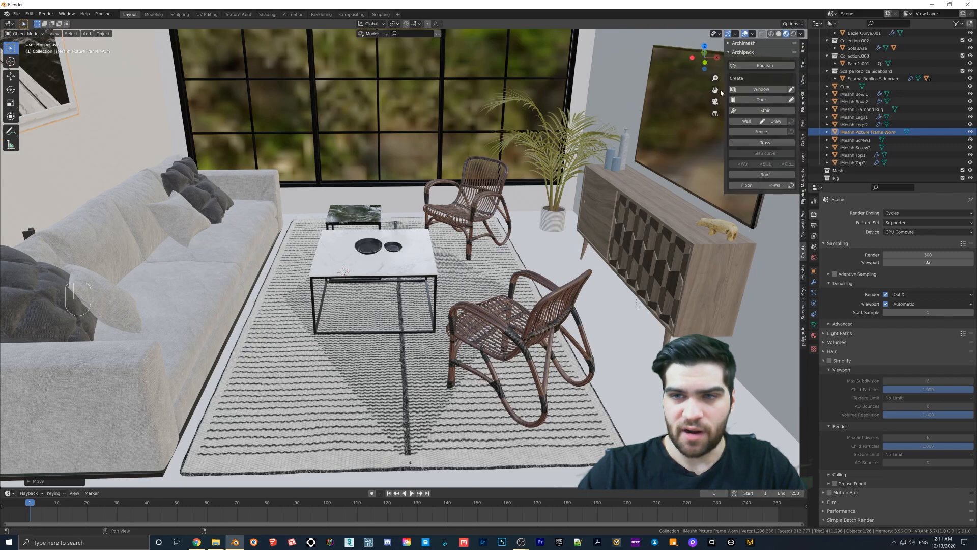
Step: Search the add-on preferences for "archi" to check the Archimesh and Archipack add-ons, then close the preferences
{"action": "left_click", "coordinate": [29, 15]}
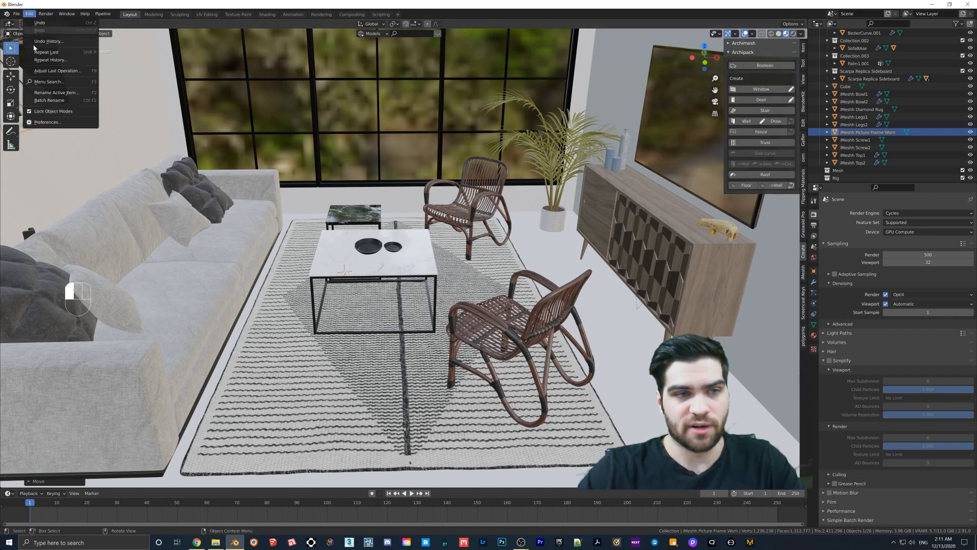
{"action": "left_click", "coordinate": [50, 121]}
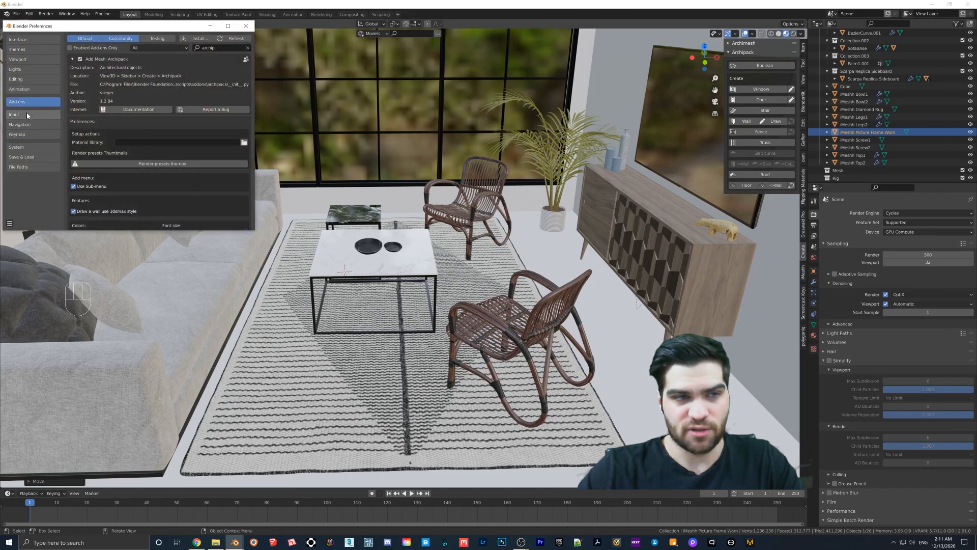
{"action": "left_click", "coordinate": [247, 47]}
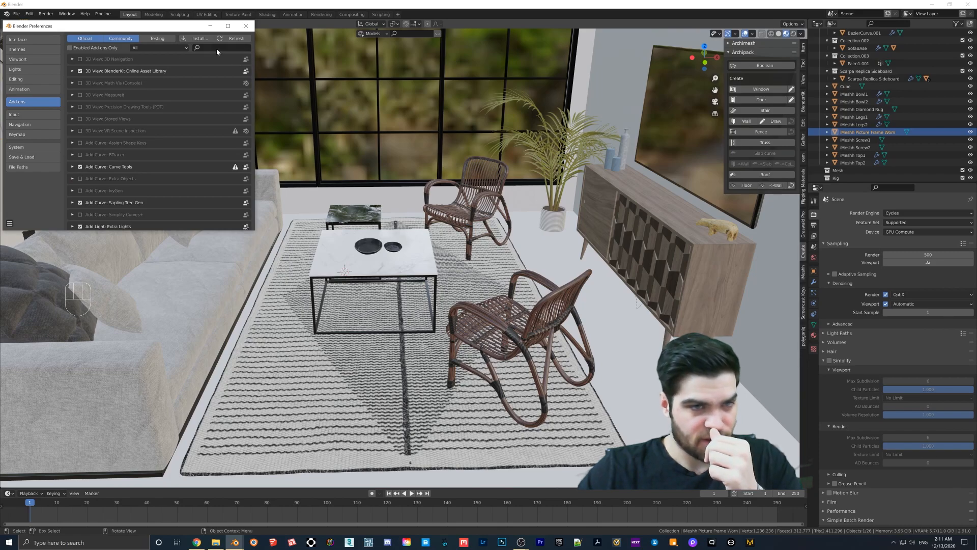
{"action": "left_click", "coordinate": [217, 48]}
{"action": "type", "text": "archi"}
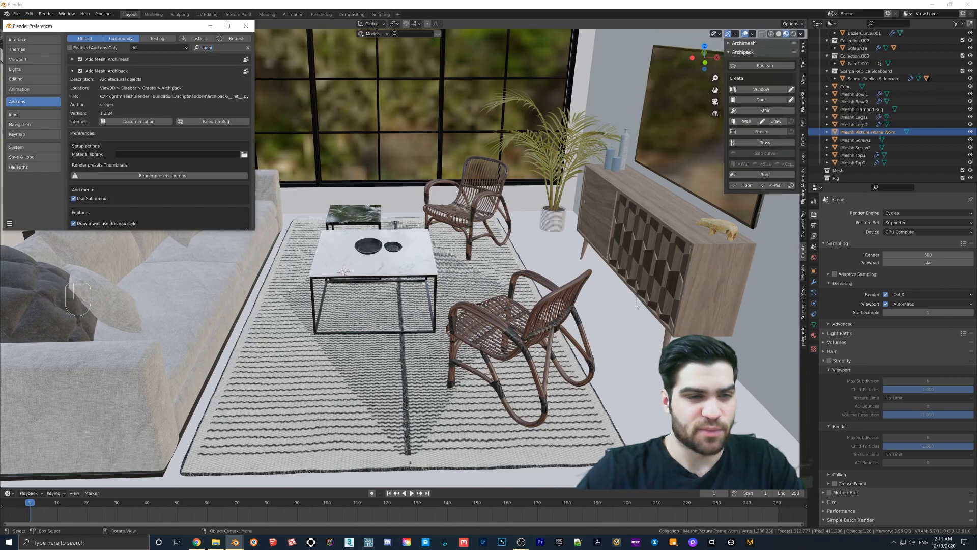
{"action": "left_click", "coordinate": [178, 185]}
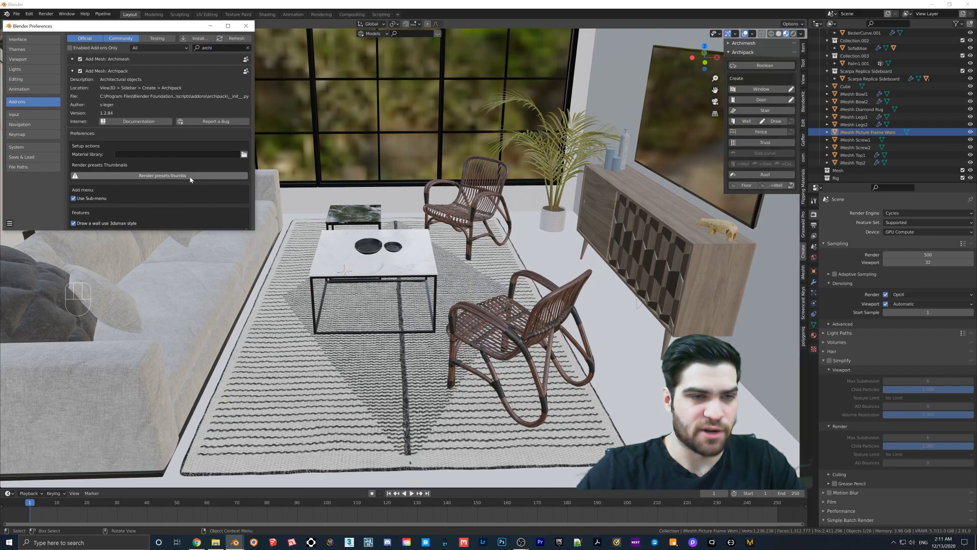
{"action": "left_click", "coordinate": [245, 26]}
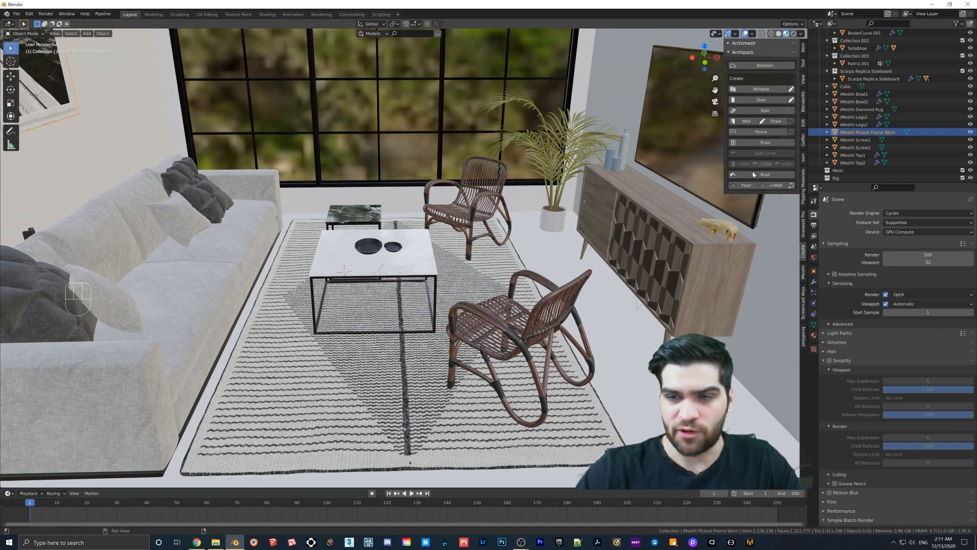
Step: Create an Archipack floor from the first board preset in the room
{"action": "left_click", "coordinate": [742, 186]}
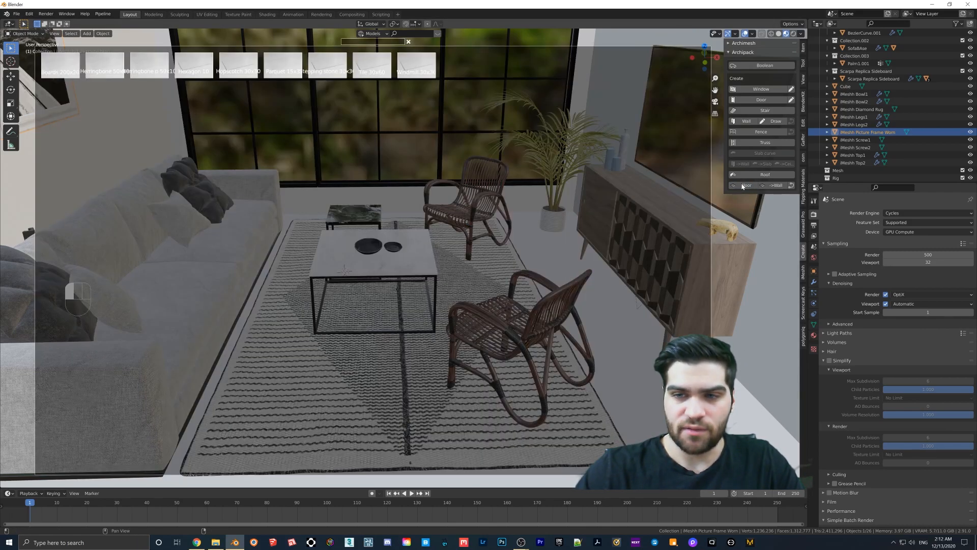
{"action": "left_click", "coordinate": [66, 74]}
{"action": "middle_click_drag", "start_coordinate": [407, 202], "coordinate": [523, 311]}
{"action": "middle_click_drag", "start_coordinate": [606, 243], "coordinate": [534, 274]}
{"action": "middle_click_drag", "start_coordinate": [340, 233], "coordinate": [420, 206], "text": "shift"}
{"action": "middle_click_drag", "start_coordinate": [561, 229], "coordinate": [508, 235]}
{"action": "middle_click_drag", "start_coordinate": [509, 235], "coordinate": [531, 213], "text": "shift"}
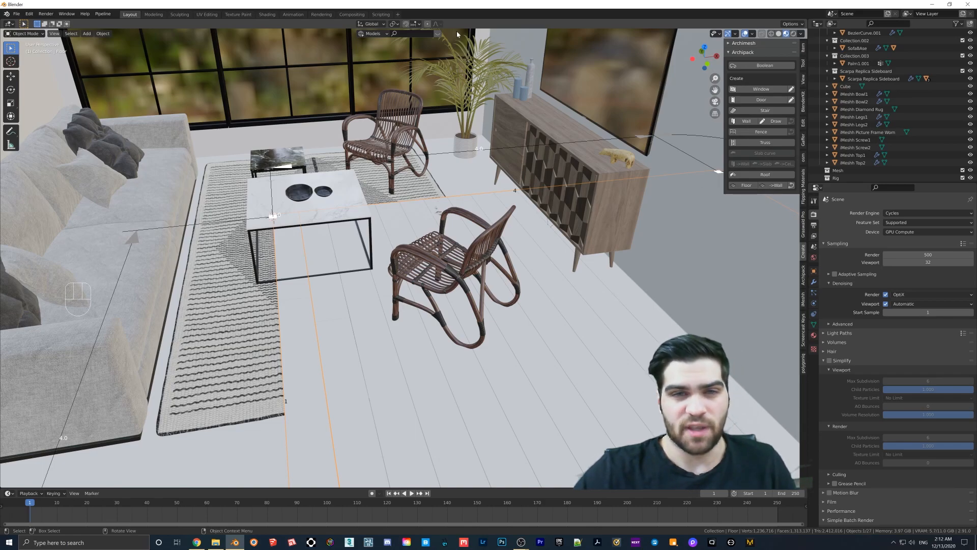
Step: Set the snapping target to Vertex with Closest as the snap point and enable snapping
{"action": "left_click", "coordinate": [416, 24]}
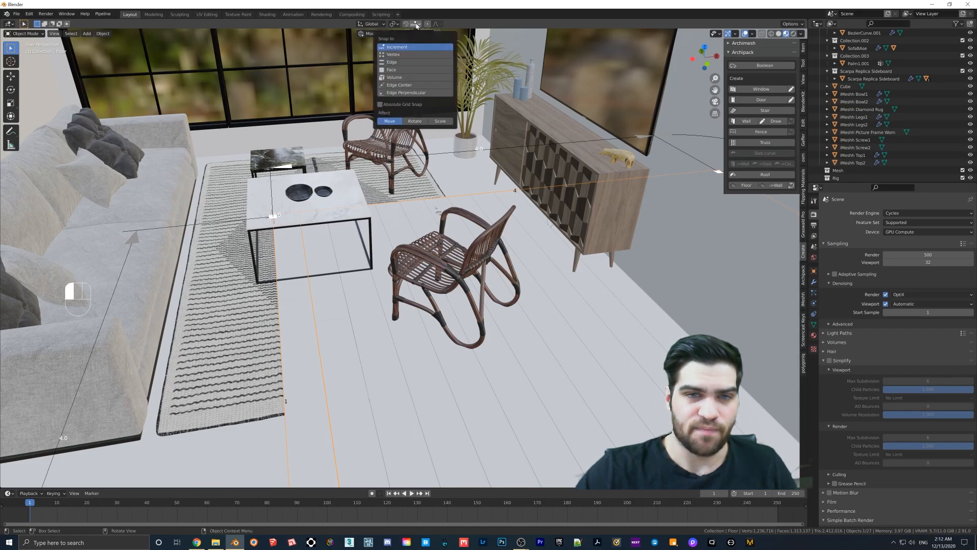
{"action": "left_click", "coordinate": [396, 55]}
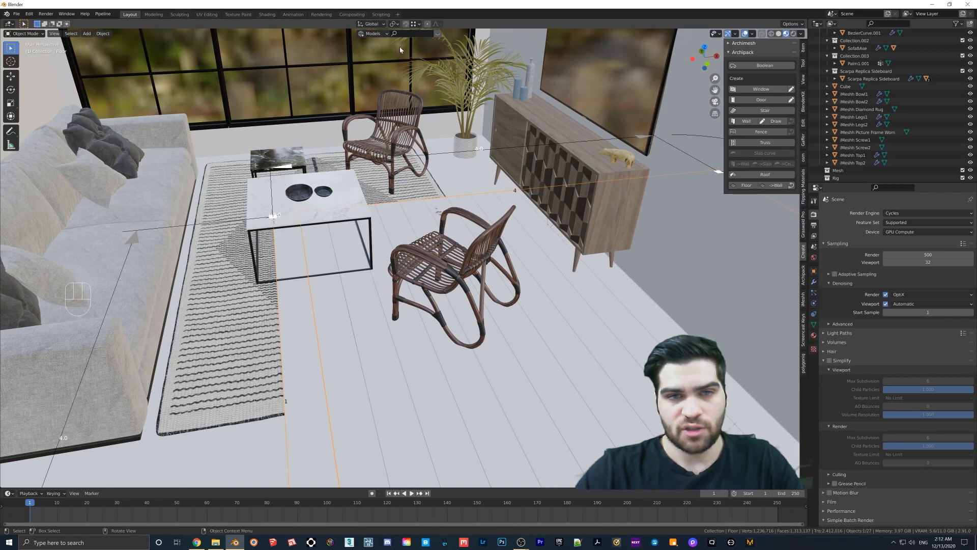
{"action": "left_click", "coordinate": [415, 24]}
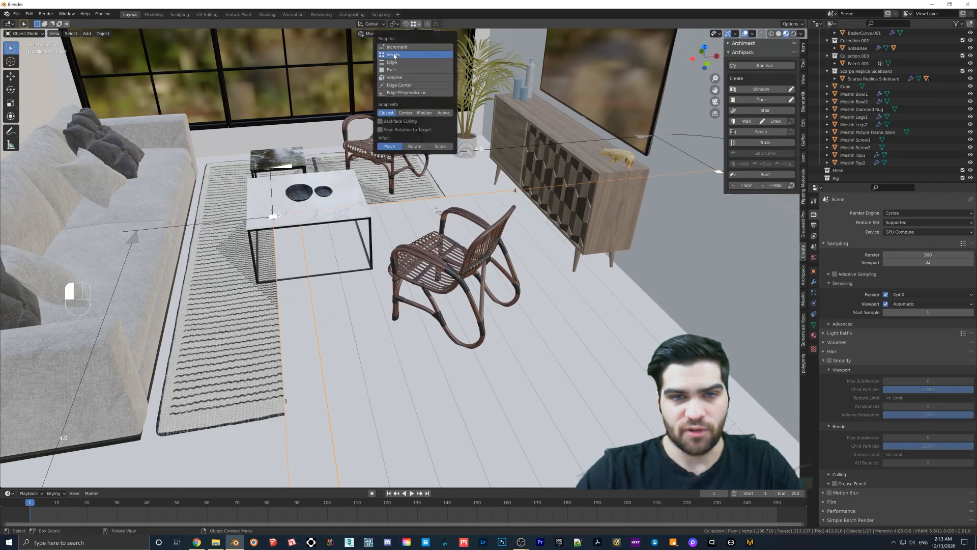
{"action": "left_click", "coordinate": [408, 24]}
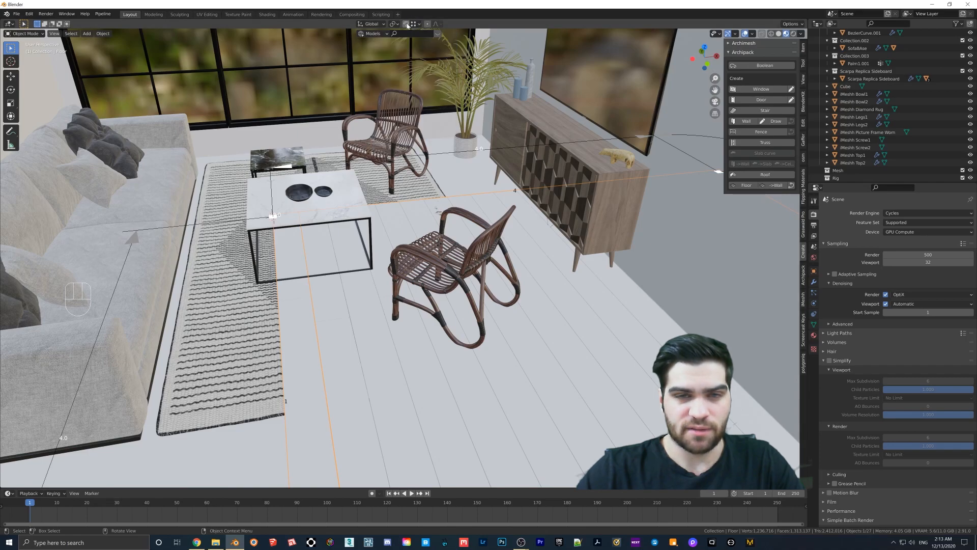
{"action": "left_click", "coordinate": [406, 24]}
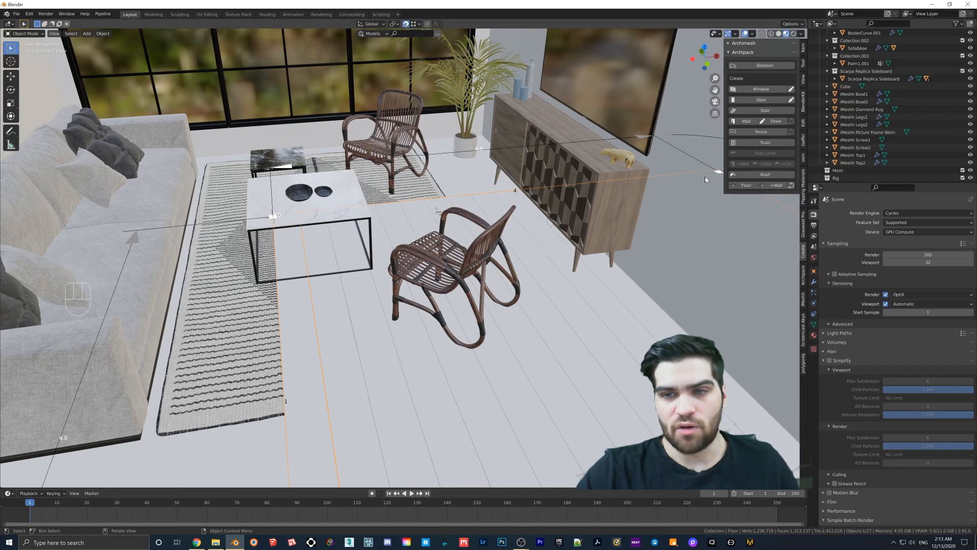
{"action": "middle_click_drag", "start_coordinate": [697, 187], "coordinate": [615, 203]}
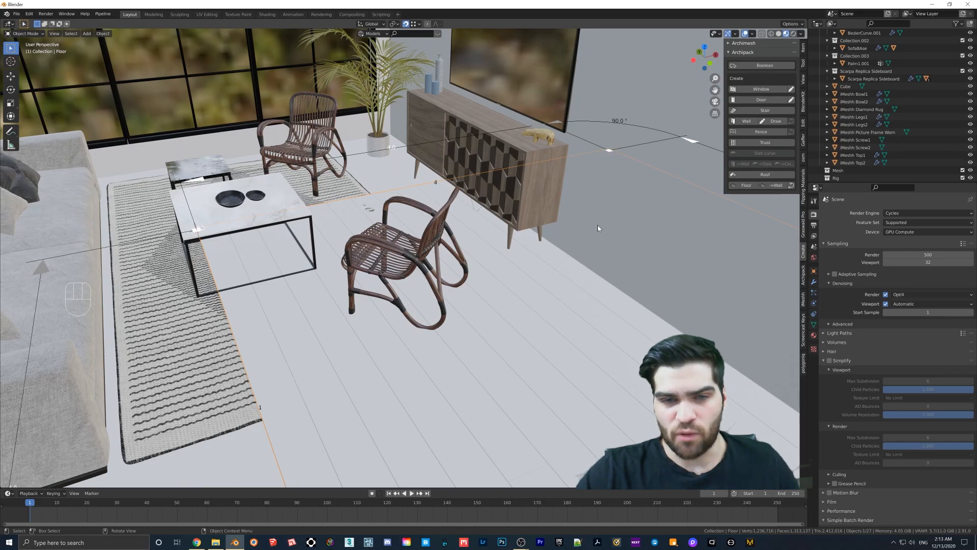
Step: Show the plank floor's Archipack manipulators and snap its corner to the room corner between the window and sideboard walls
{"action": "left_click", "coordinate": [388, 202]}
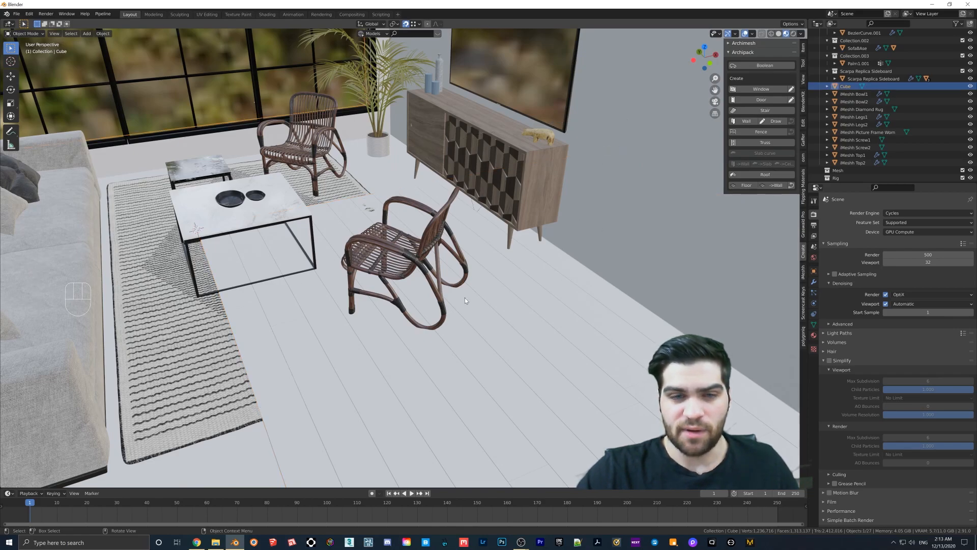
{"action": "left_click", "coordinate": [511, 289]}
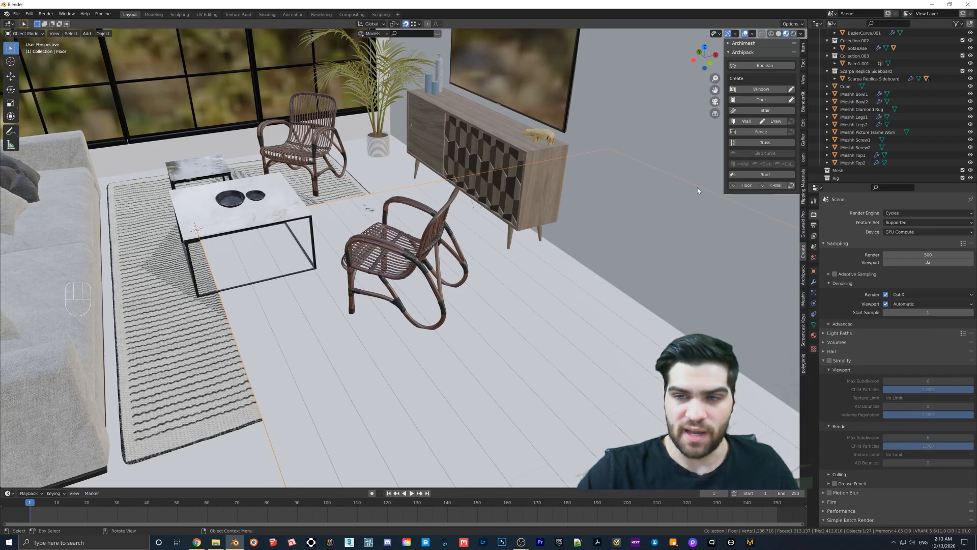
{"action": "left_click", "coordinate": [804, 273]}
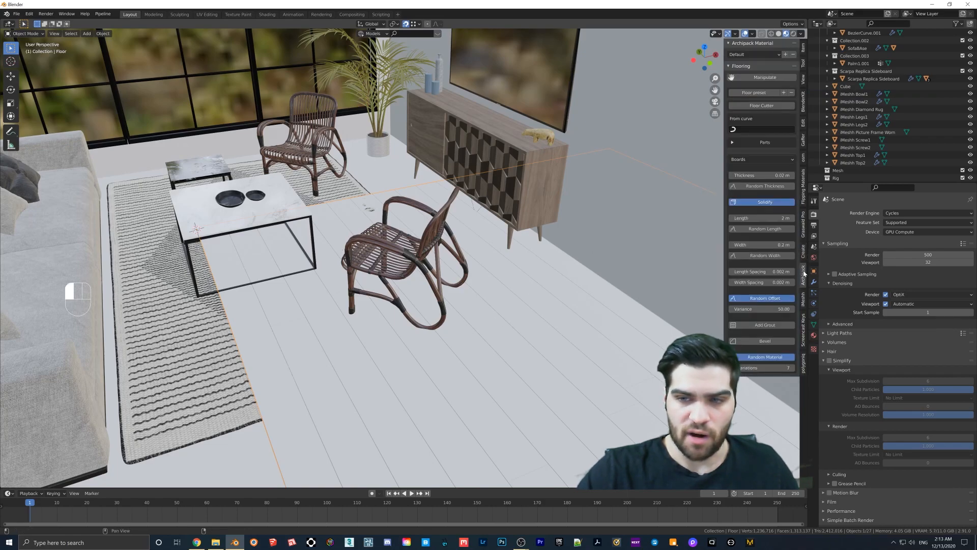
{"action": "left_click", "coordinate": [765, 77]}
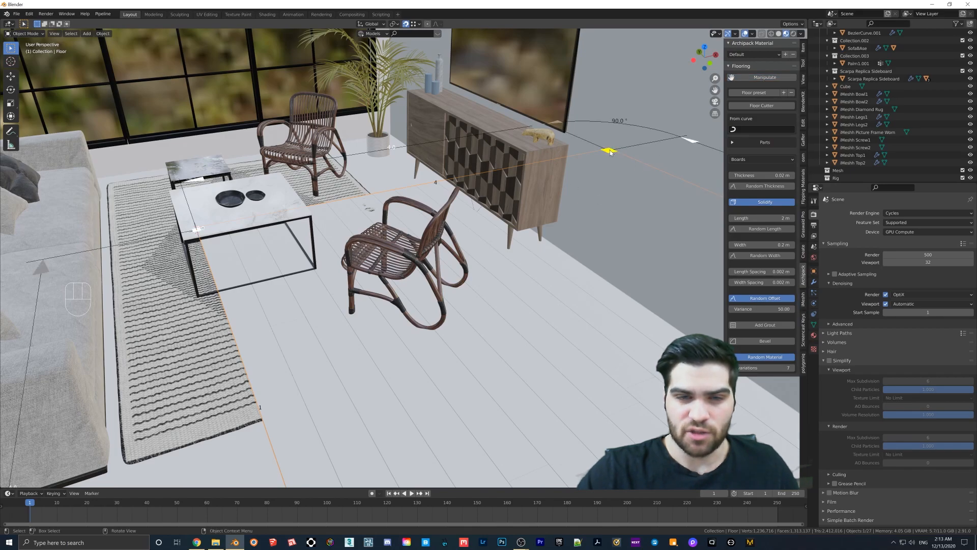
{"action": "middle_click_drag", "start_coordinate": [608, 151], "coordinate": [593, 152]}
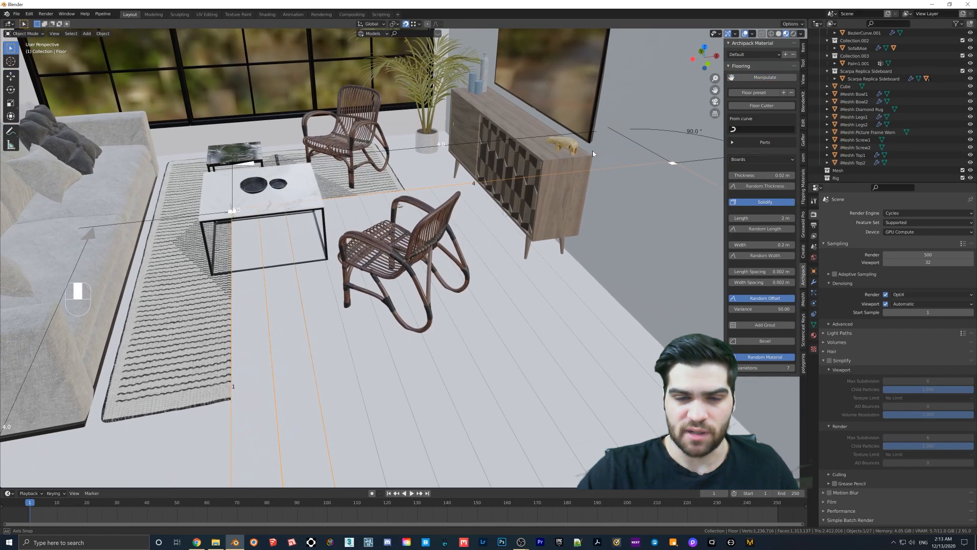
{"action": "left_click_drag", "start_coordinate": [670, 161], "coordinate": [444, 130]}
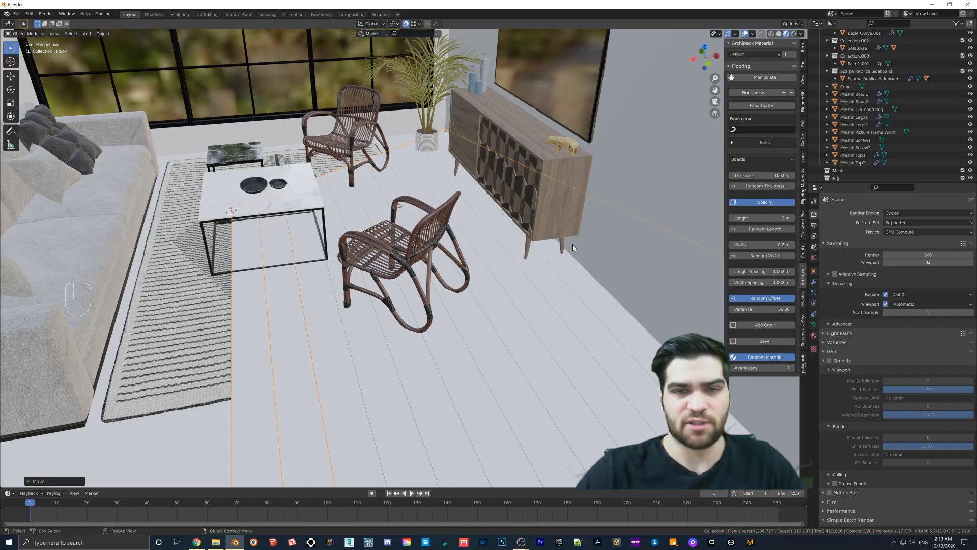
Step: Snap the floor's next corner to the room corner between the sofa wall and the window
{"action": "middle_click_drag", "start_coordinate": [457, 151], "coordinate": [380, 142]}
{"action": "scroll", "coordinate": [449, 138], "scroll_direction": "up", "scroll_amount": 1}
{"action": "middle_click_drag", "start_coordinate": [449, 138], "coordinate": [426, 140]}
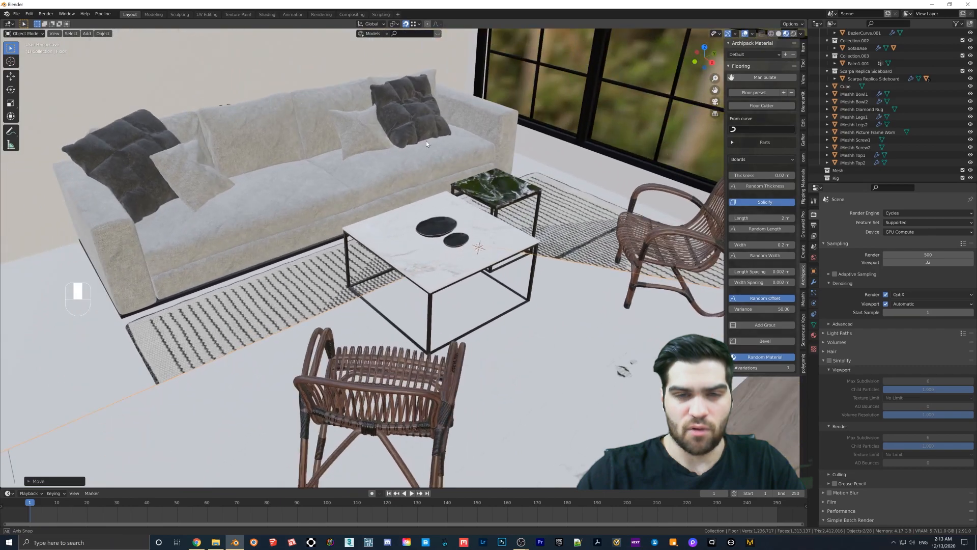
{"action": "middle_click_drag", "start_coordinate": [489, 177], "coordinate": [117, 206]}
{"action": "scroll", "coordinate": [457, 242], "scroll_direction": "up", "scroll_amount": 2}
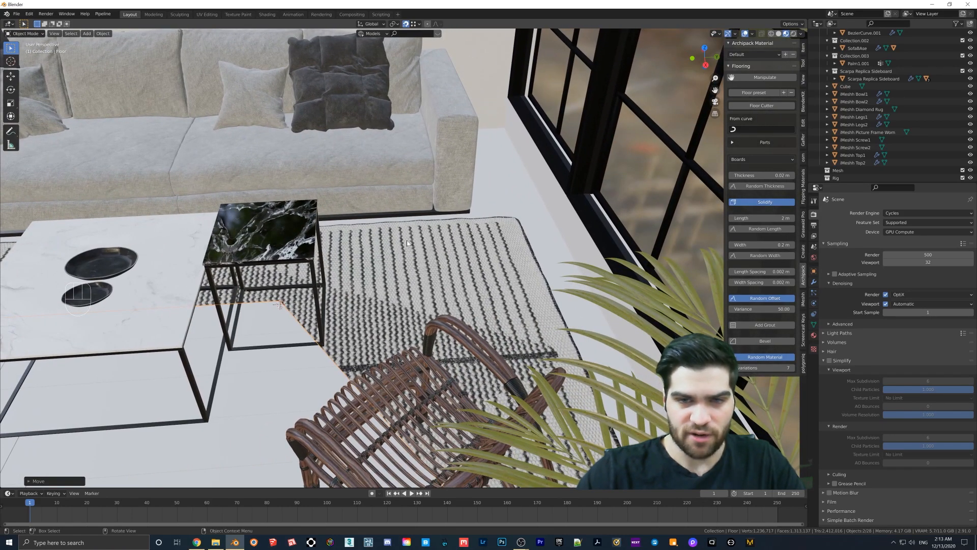
{"action": "left_click", "coordinate": [764, 77]}
{"action": "left_click_drag", "start_coordinate": [282, 306], "coordinate": [494, 132]}
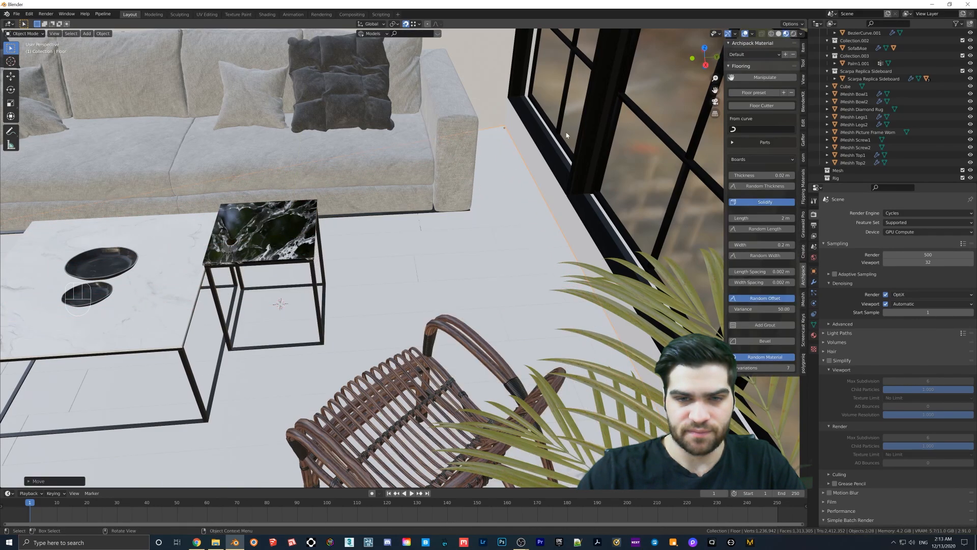
Step: Snap the floor's two remaining corners to the room corners opposite the window so the planks fill the room
{"action": "middle_click_drag", "start_coordinate": [234, 194], "coordinate": [784, 206], "text": "shift"}
{"action": "middle_click_drag", "start_coordinate": [262, 220], "coordinate": [346, 230], "text": "shift"}
{"action": "scroll", "coordinate": [271, 236], "scroll_direction": "down", "scroll_amount": 1}
{"action": "left_click_drag", "start_coordinate": [460, 227], "coordinate": [658, 209]}
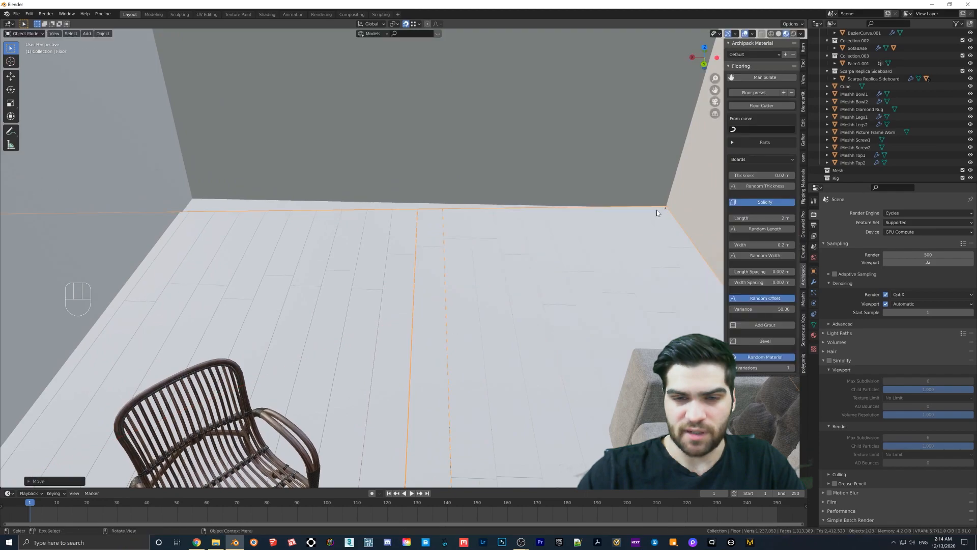
{"action": "middle_click_drag", "start_coordinate": [550, 226], "coordinate": [533, 194]}
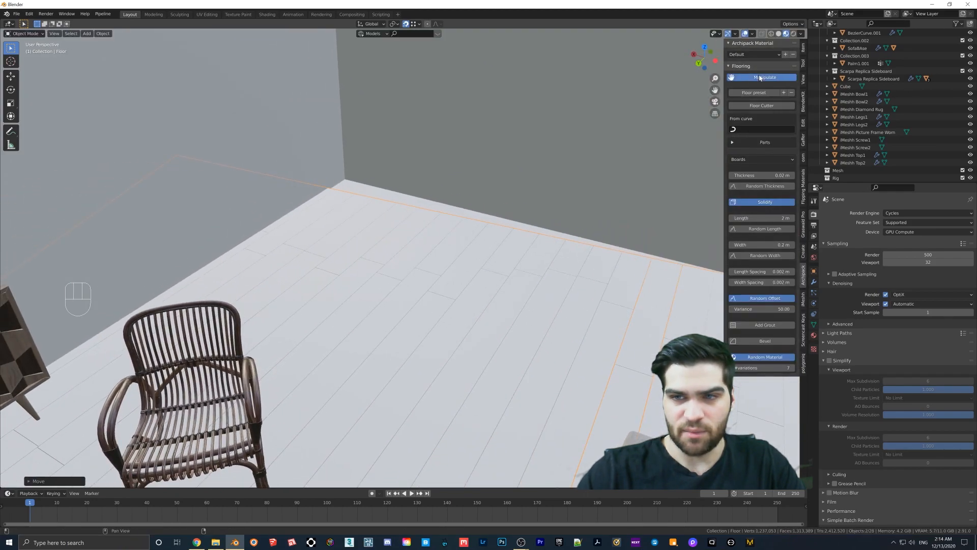
{"action": "left_click_drag", "start_coordinate": [181, 157], "coordinate": [264, 166]}
Step: Set the floor boards' random offset variance to 100
{"action": "middle_click_drag", "start_coordinate": [389, 195], "coordinate": [419, 207]}
{"action": "middle_click_drag", "start_coordinate": [257, 219], "coordinate": [334, 227]}
{"action": "middle_click_drag", "start_coordinate": [334, 227], "coordinate": [330, 215]}
{"action": "scroll", "coordinate": [328, 229], "scroll_direction": "up", "scroll_amount": 2}
{"action": "middle_click_drag", "start_coordinate": [367, 306], "coordinate": [369, 321]}
{"action": "middle_click_drag", "start_coordinate": [369, 321], "coordinate": [375, 251], "text": "shift"}
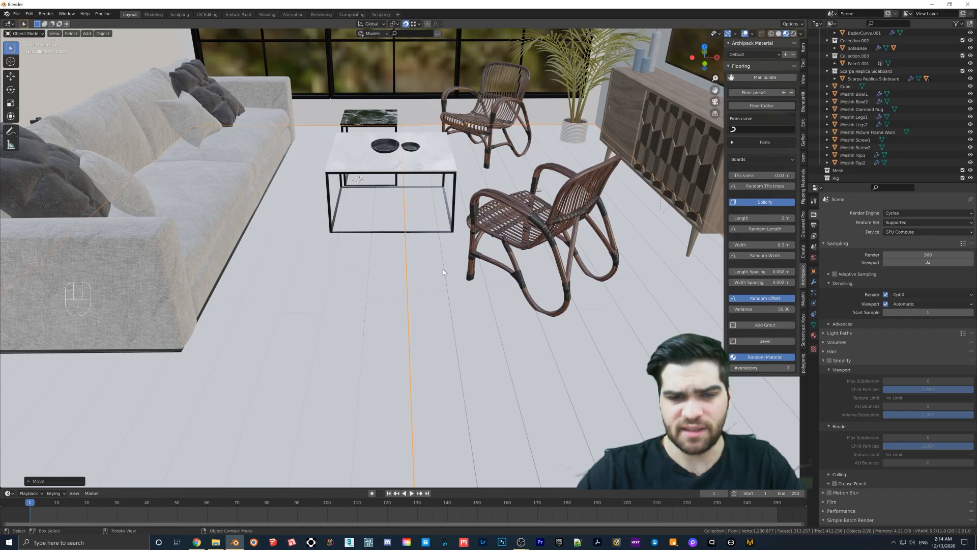
{"action": "left_click", "coordinate": [754, 309]}
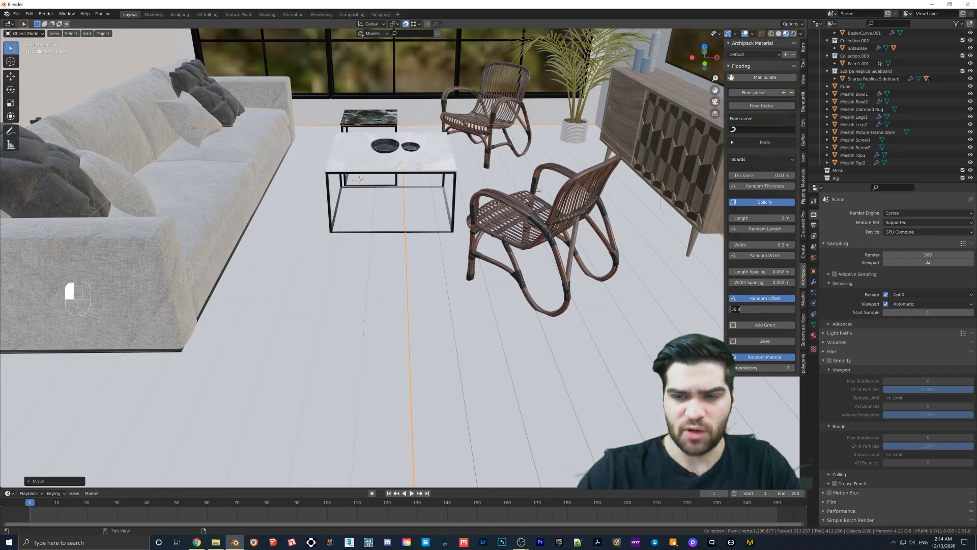
{"action": "type", "text": "100"}
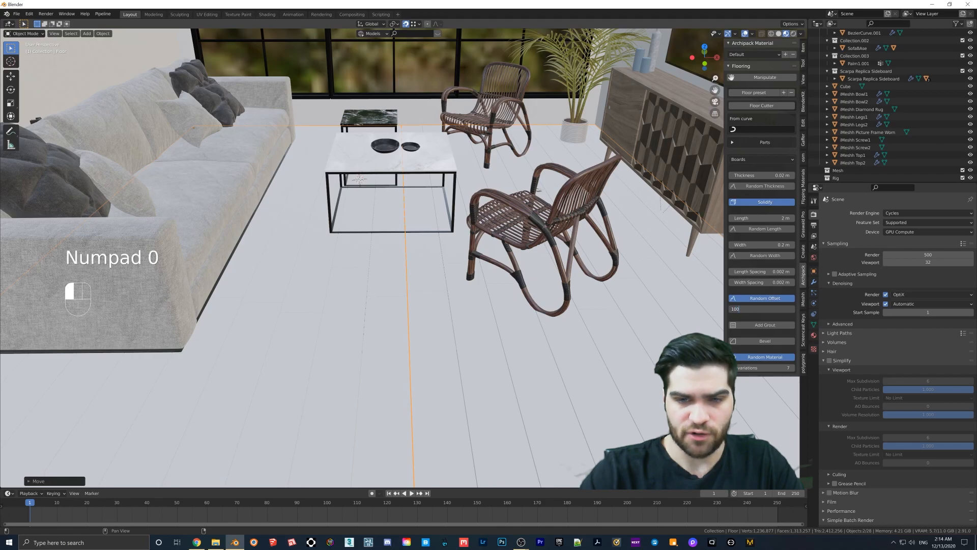
{"action": "middle_click_drag", "start_coordinate": [589, 327], "coordinate": [431, 353]}
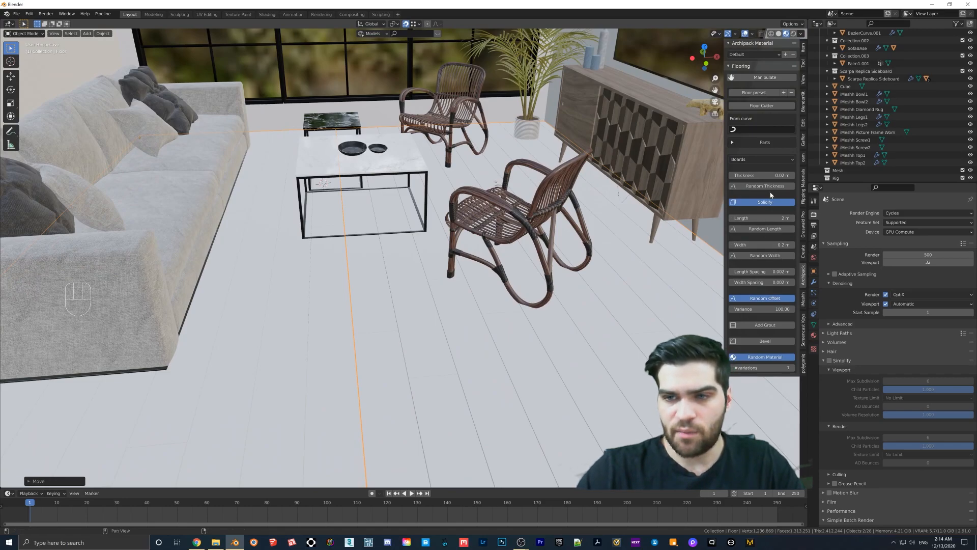
Step: Raise the sofa about 0.02 m along Z so its base rests on the plank floor
{"action": "middle_click_drag", "start_coordinate": [600, 231], "coordinate": [493, 223]}
{"action": "middle_click_drag", "start_coordinate": [218, 316], "coordinate": [333, 316], "text": "shift"}
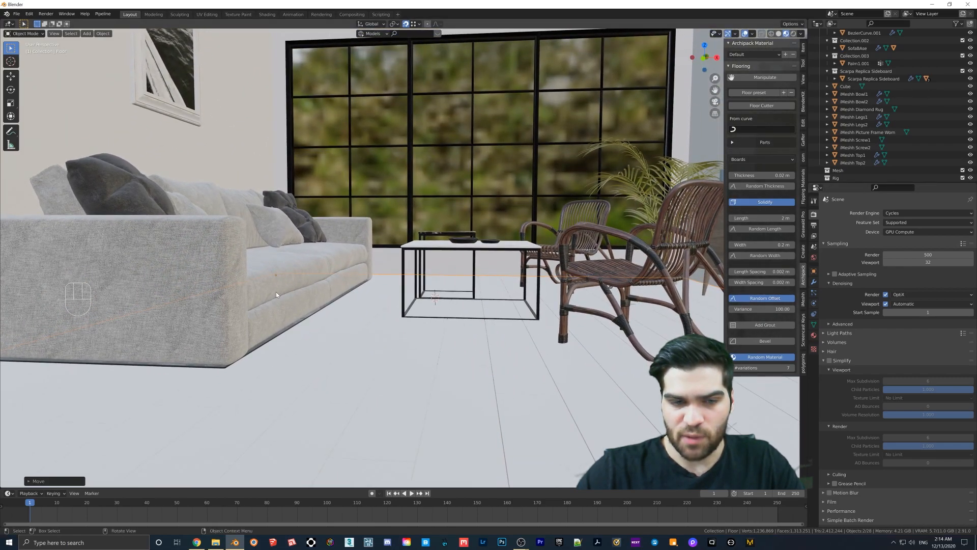
{"action": "middle_click_drag", "start_coordinate": [402, 210], "coordinate": [412, 221]}
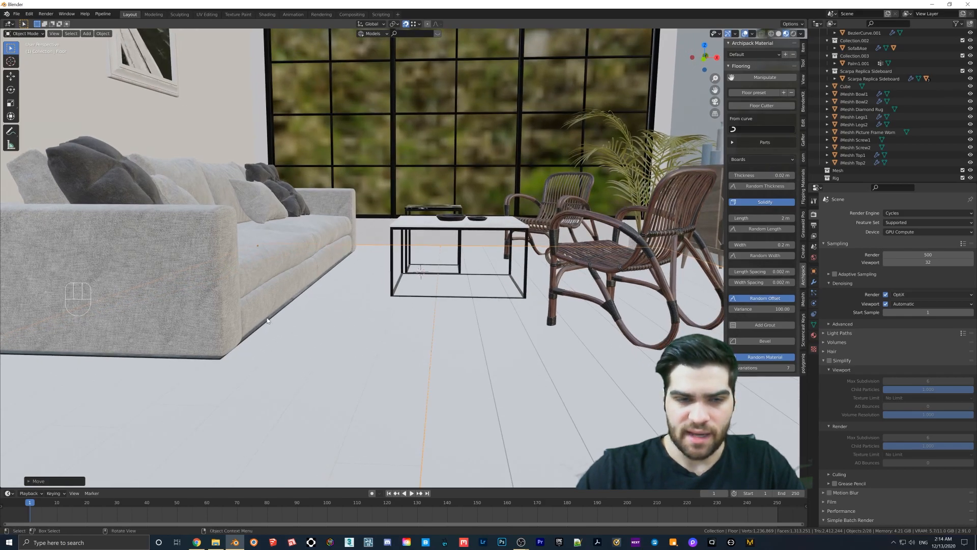
{"action": "left_click", "coordinate": [222, 319]}
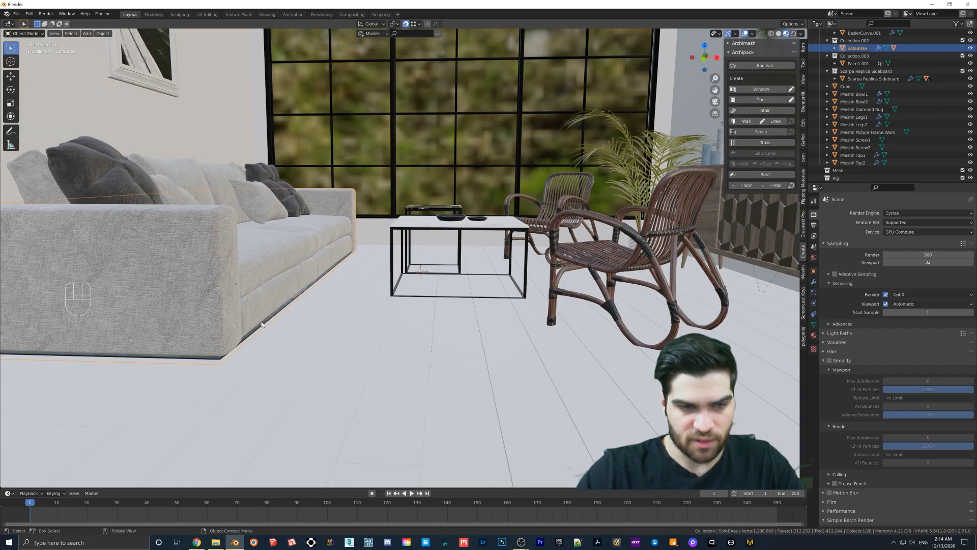
{"action": "key", "text": "g"}
{"action": "key", "text": "z"}
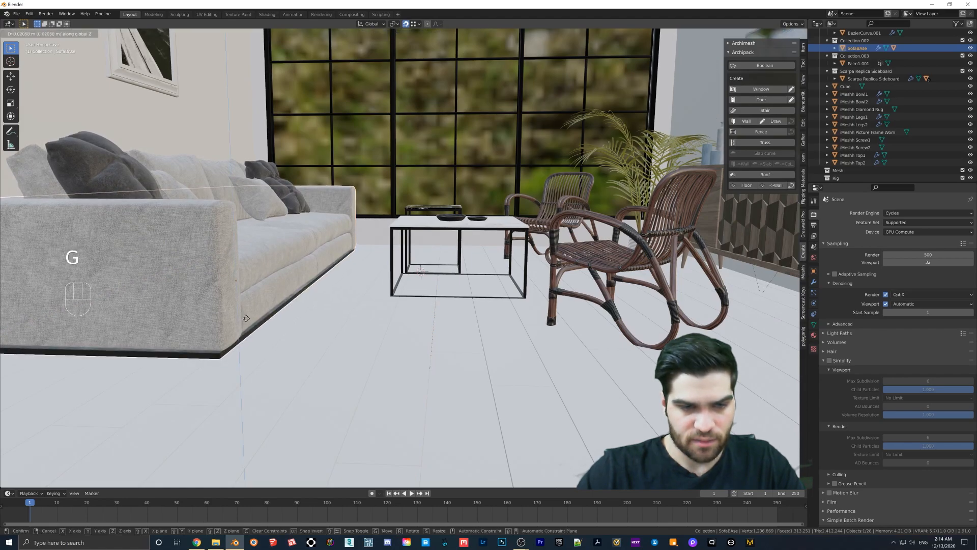
{"action": "left_click", "coordinate": [247, 318]}
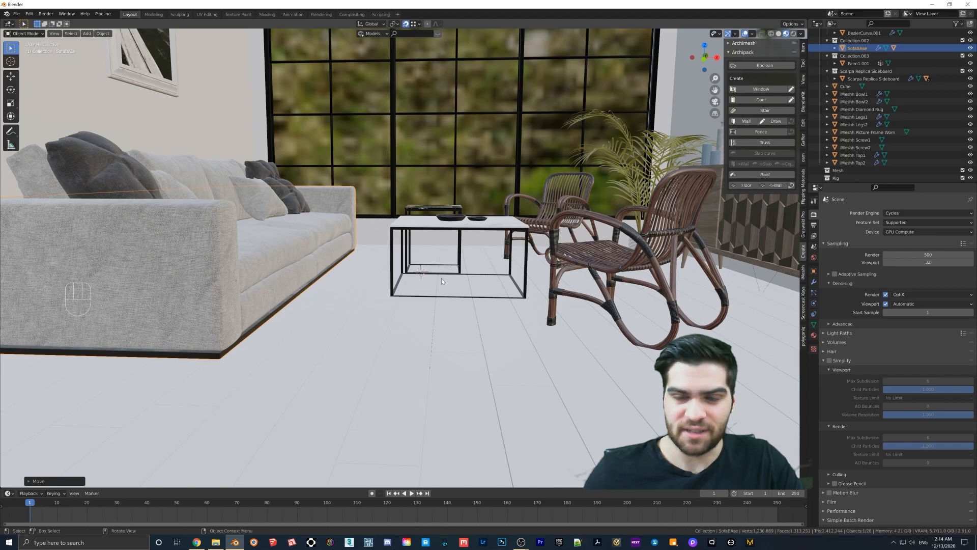
Step: Turn off snapping and raise the nearer rattan chair slightly along Z onto the plank floor
{"action": "middle_click_drag", "start_coordinate": [442, 277], "coordinate": [408, 276]}
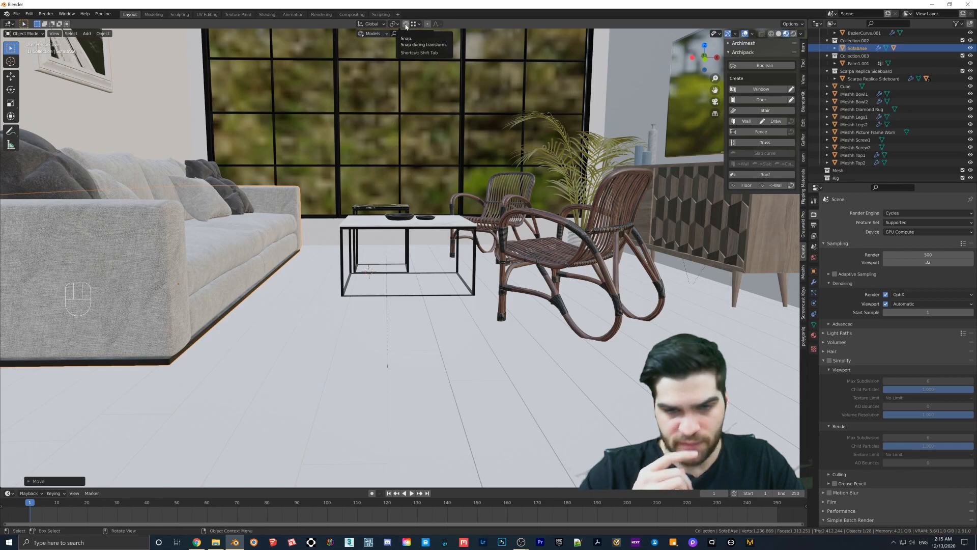
{"action": "middle_click_drag", "start_coordinate": [440, 244], "coordinate": [436, 252]}
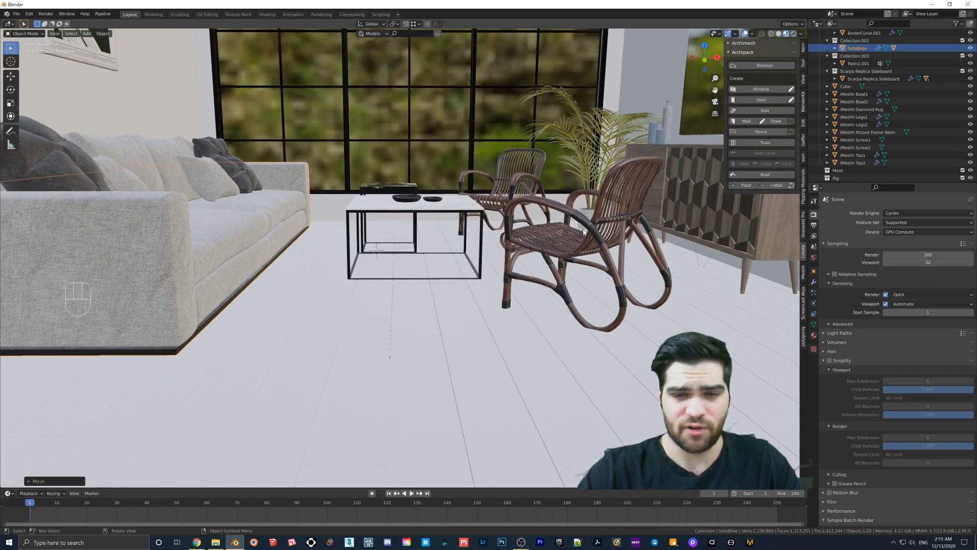
{"action": "left_click", "coordinate": [572, 256]}
{"action": "key", "text": "g"}
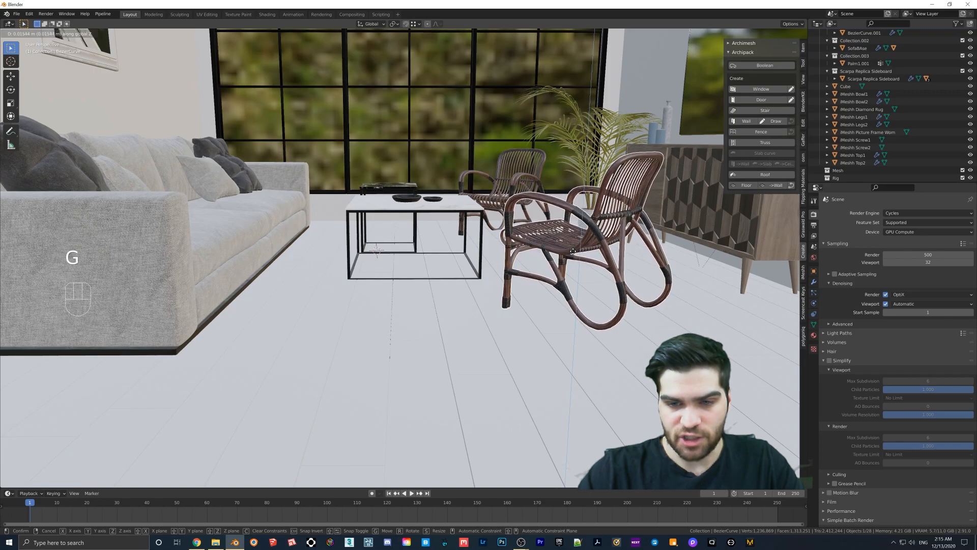
{"action": "left_click", "coordinate": [573, 252]}
Step: Raise the rattan chair near the window slightly along Z onto the plank floor
{"action": "middle_click_drag", "start_coordinate": [574, 255], "coordinate": [576, 264]}
{"action": "left_click", "coordinate": [526, 170]}
{"action": "key", "text": "g"}
{"action": "key", "text": "z"}
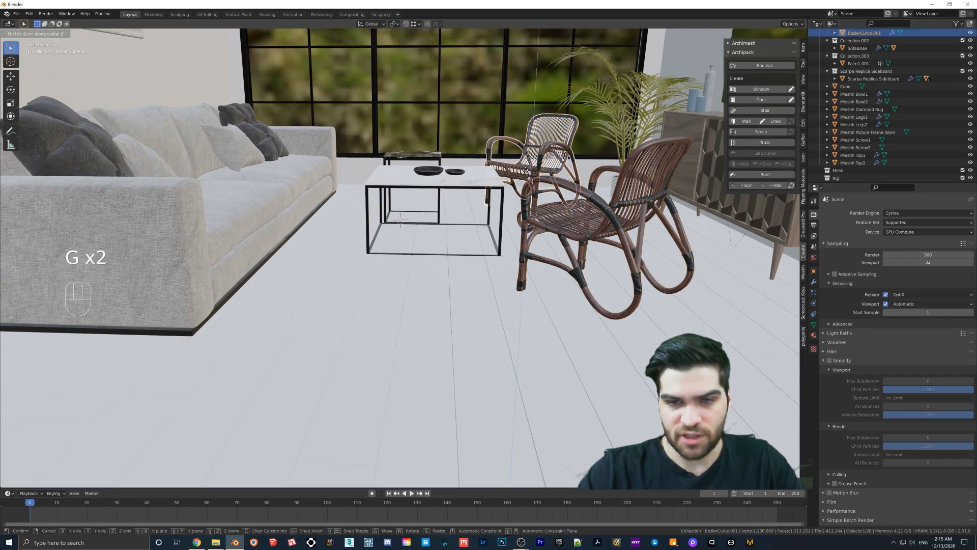
{"action": "left_click", "coordinate": [511, 215]}
Step: Raise the sideboard together with the bear figurine and vases about 0.02 m along Z onto the plank floor
{"action": "mouse_move", "coordinate": [569, 211]}
{"action": "middle_mouse_down"}
{"action": "mouse_move", "coordinate": [594, 216]}
{"action": "mouse_move", "coordinate": [563, 216]}
{"action": "middle_mouse_up"}
{"action": "left_click", "coordinate": [677, 226]}
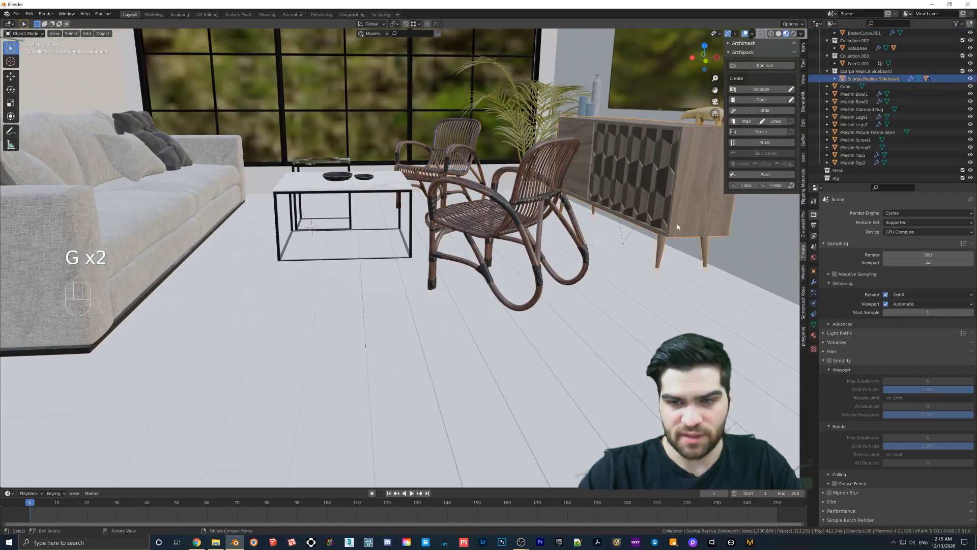
{"action": "left_click", "coordinate": [698, 117], "text": "shift"}
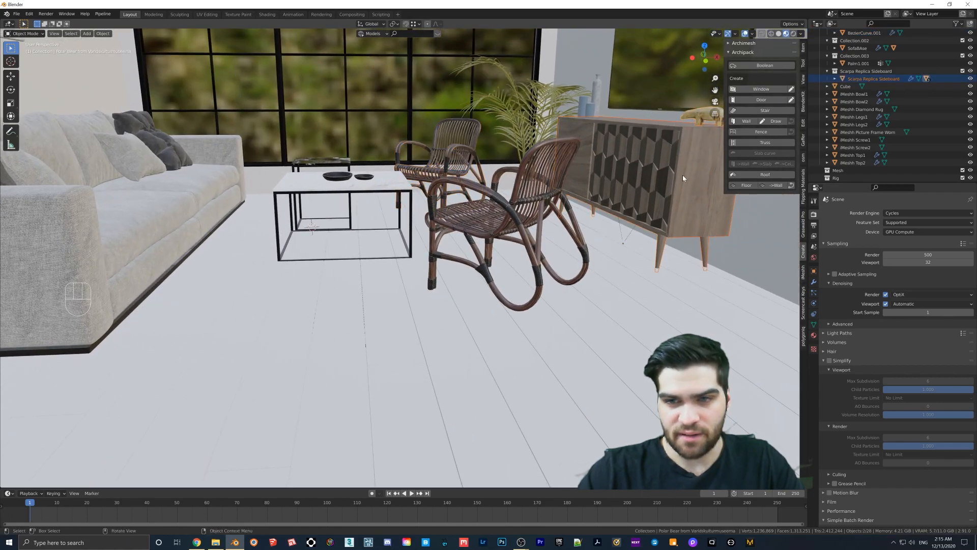
{"action": "left_click", "coordinate": [592, 108], "text": "shift"}
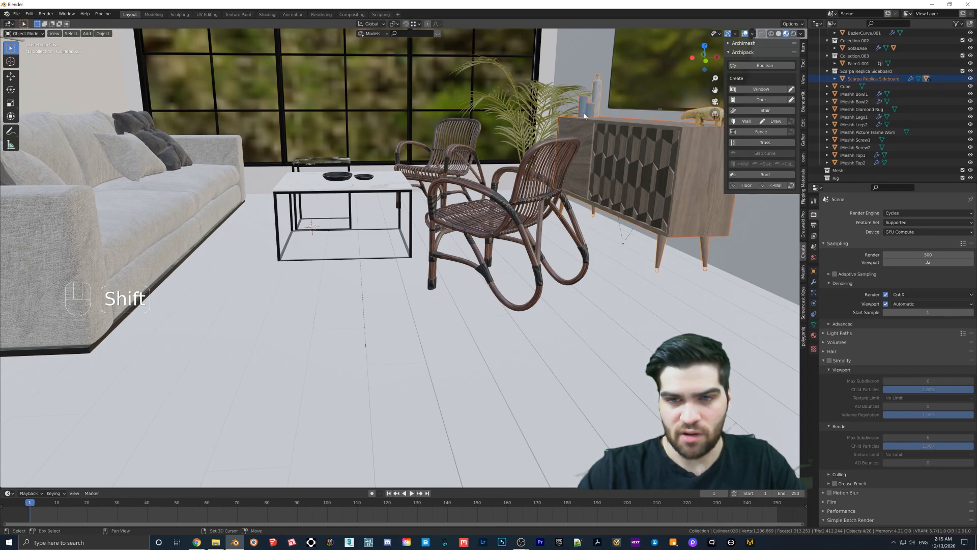
{"action": "key", "text": "g"}
{"action": "key", "text": "z"}
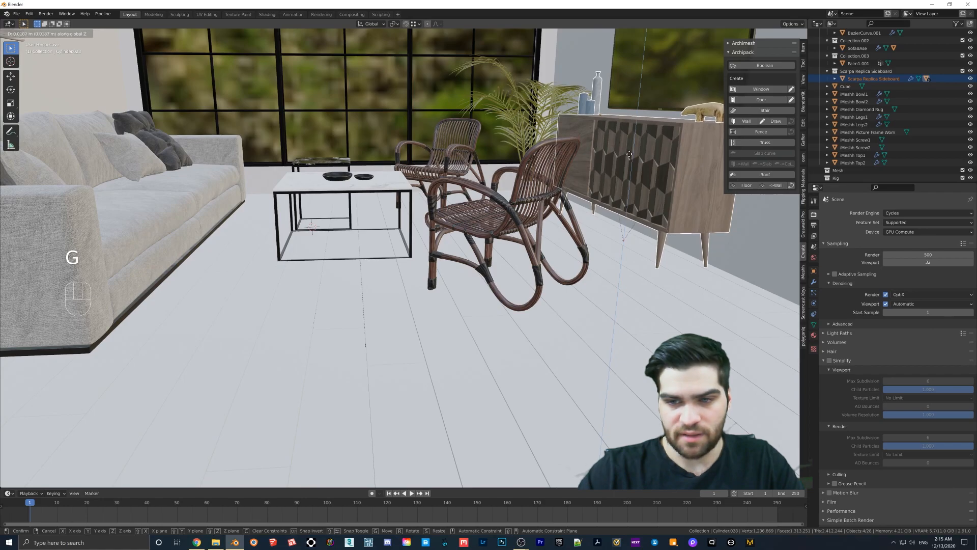
{"action": "left_click", "coordinate": [629, 153]}
Step: Select the iMeshh objects from Bowl1 through Top2, including tables and rug, and raise them about 0.02 m along Z
{"action": "middle_click_drag", "start_coordinate": [486, 211], "coordinate": [470, 213]}
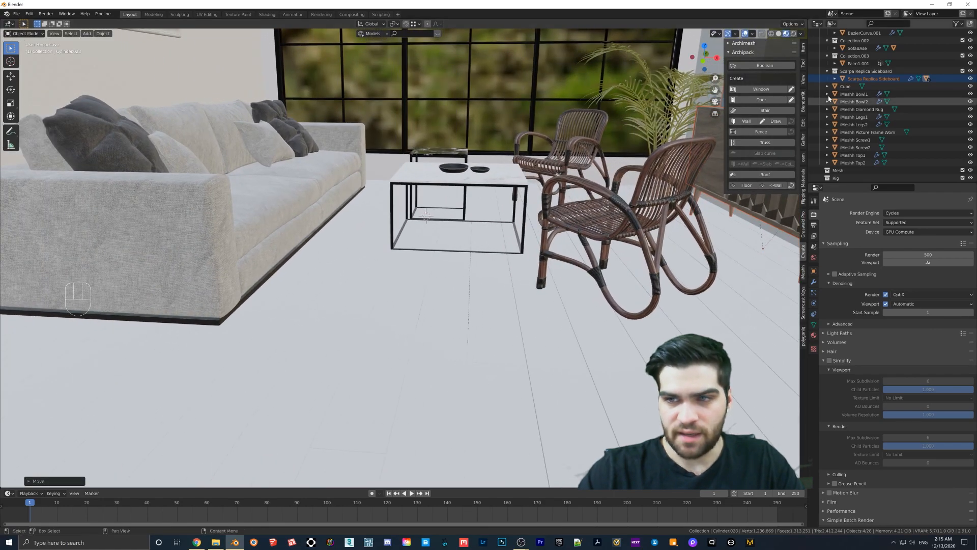
{"action": "left_click", "coordinate": [852, 94]}
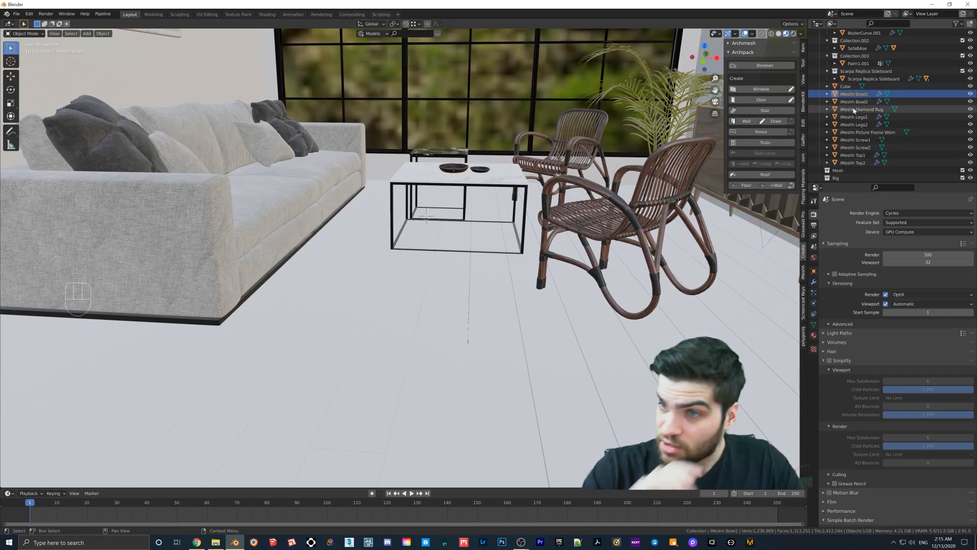
{"action": "left_click", "coordinate": [829, 163], "text": "shift"}
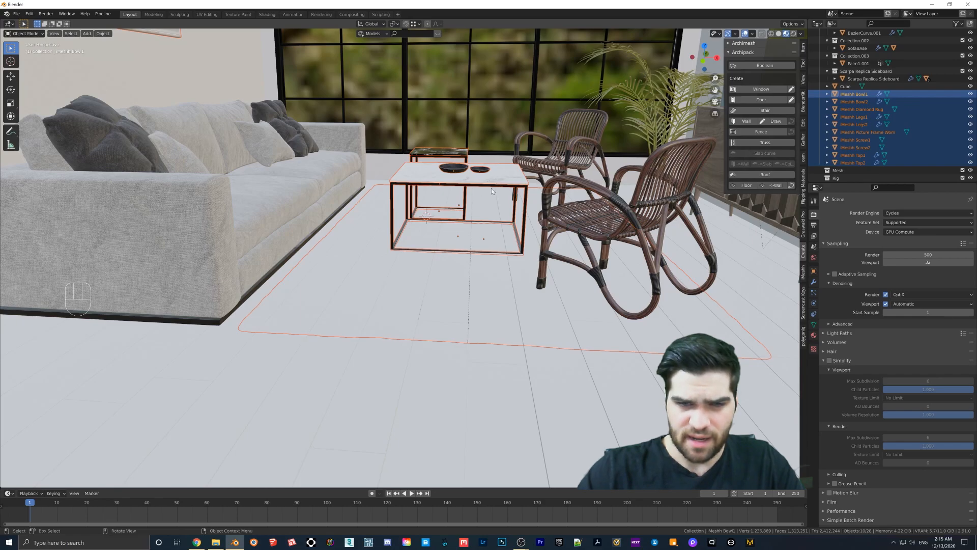
{"action": "key", "text": "g"}
{"action": "key", "text": "z"}
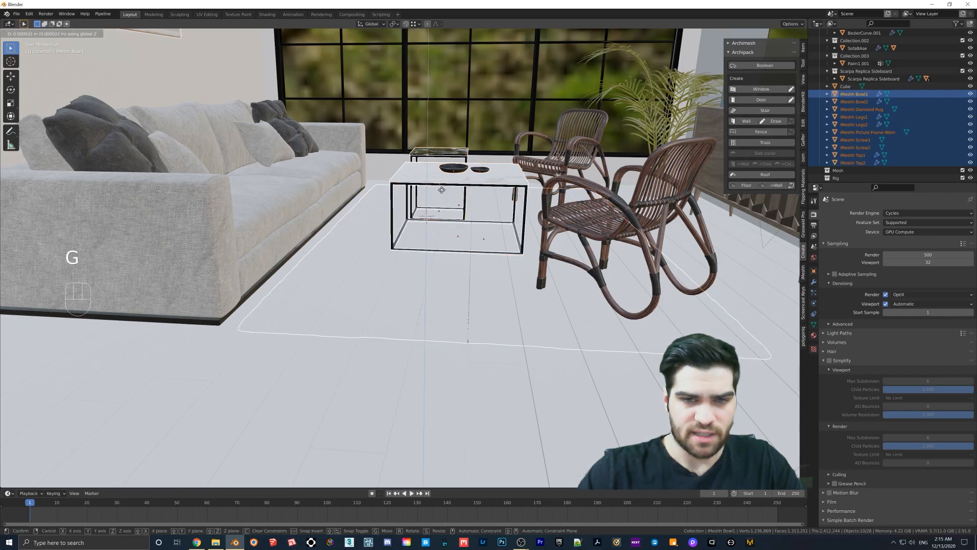
{"action": "key", "text": "shift"}
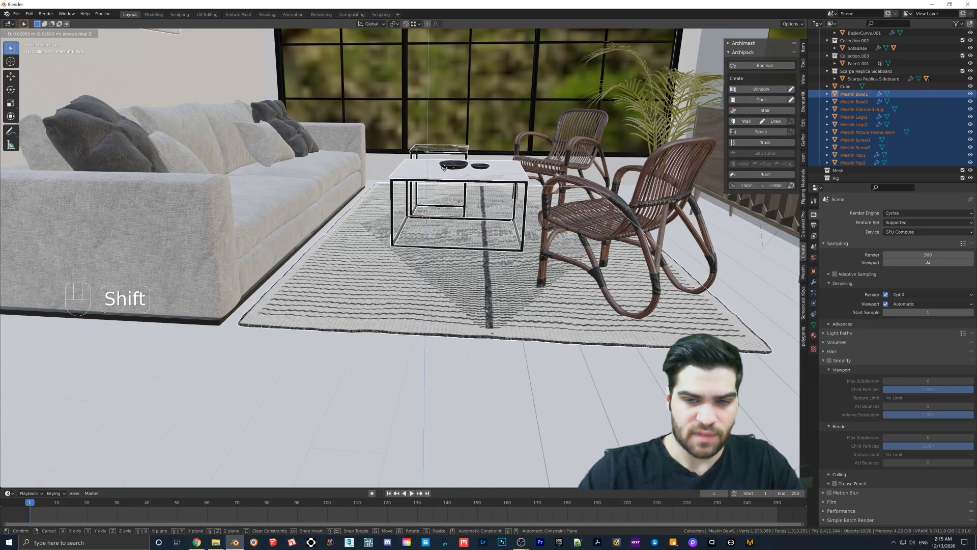
{"action": "left_click", "coordinate": [445, 168]}
Step: Raise the potted palm slightly along Z so its pot rests on the plank floor
{"action": "middle_click_drag", "start_coordinate": [471, 189], "coordinate": [438, 253]}
{"action": "middle_click_drag", "start_coordinate": [437, 252], "coordinate": [479, 161]}
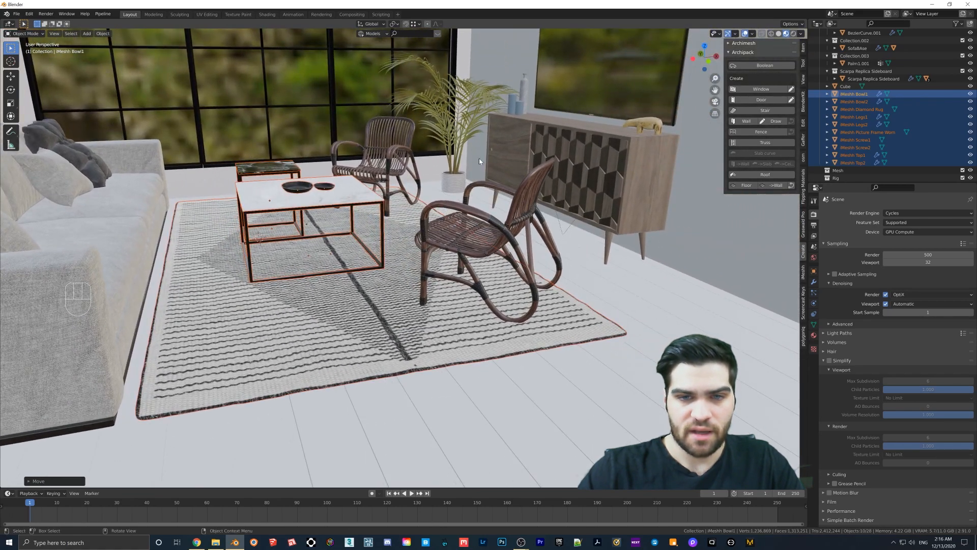
{"action": "left_click", "coordinate": [454, 180]}
{"action": "key", "text": "g"}
{"action": "key", "text": "z"}
{"action": "left_click", "coordinate": [455, 179]}
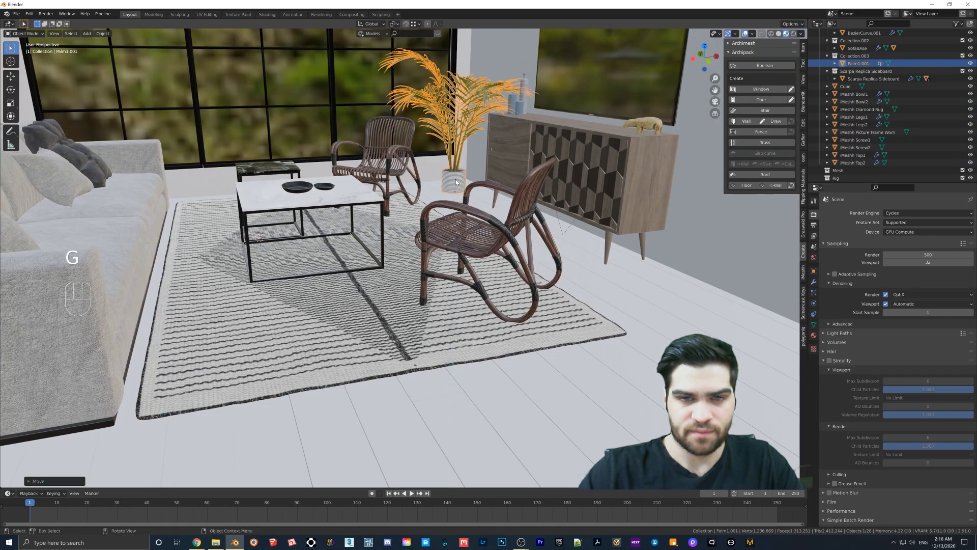
Step: Nudge the potted palm once more to fine-tune its placement on the plank floor beside the sideboard
{"action": "key", "text": "g"}
{"action": "left_click", "coordinate": [454, 179]}
{"action": "middle_click_drag", "start_coordinate": [455, 179], "coordinate": [466, 240]}
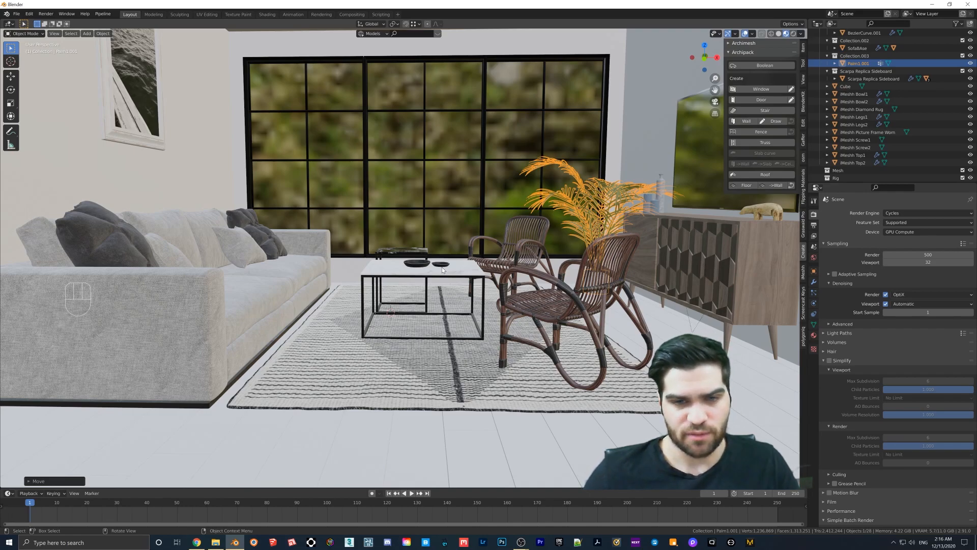
{"action": "middle_click_drag", "start_coordinate": [441, 271], "coordinate": [418, 364]}
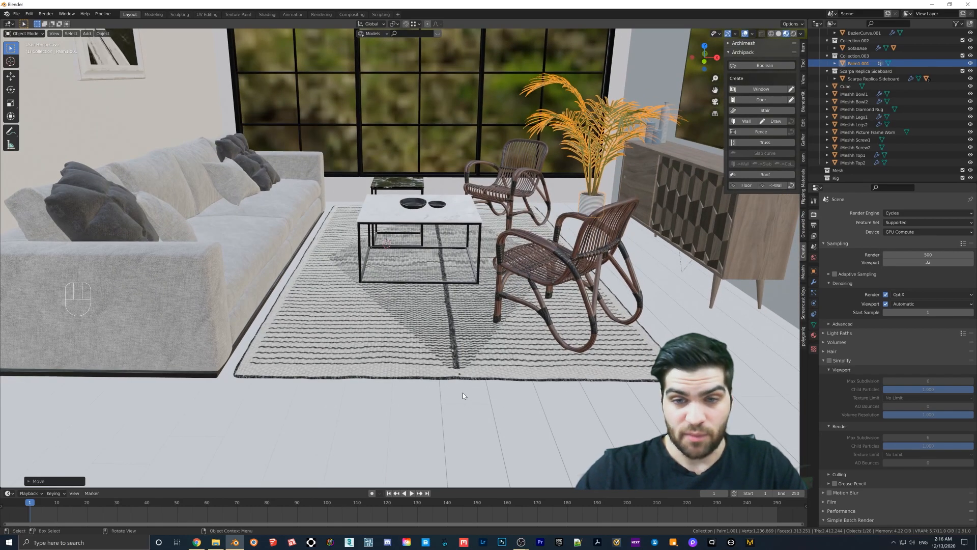
Step: Switch to Chrome, go to hdrihaven.com/hdris and enlarge the browser window to full screen
{"action": "mouse_move", "coordinate": [197, 543]}
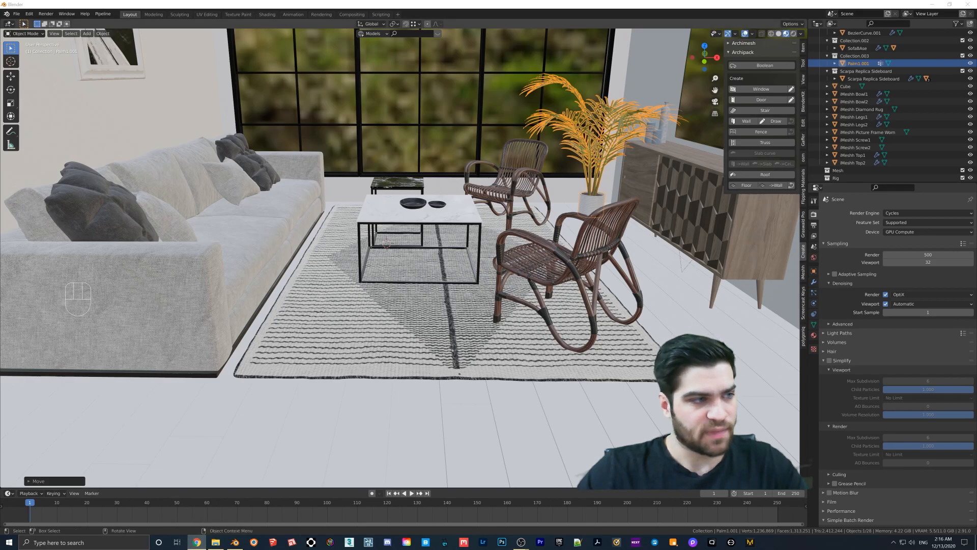
{"action": "left_click_drag", "start_coordinate": [0, 224], "coordinate": [236, 115]}
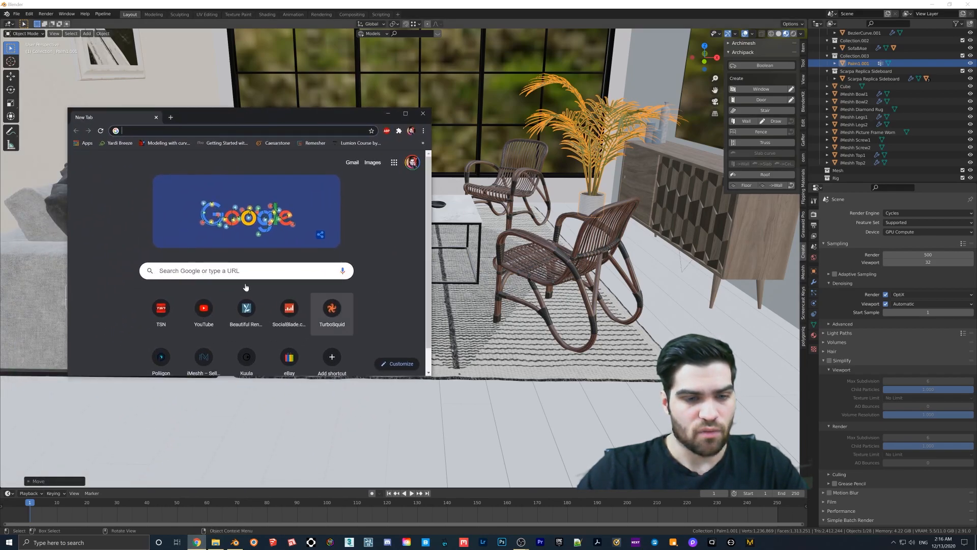
{"action": "type", "text": "h"}
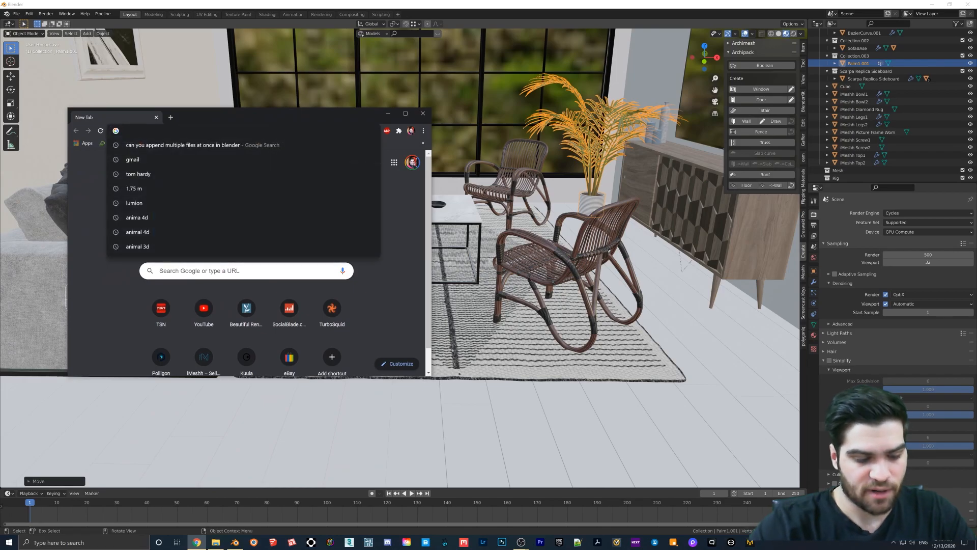
{"action": "type", "text": "dri"}
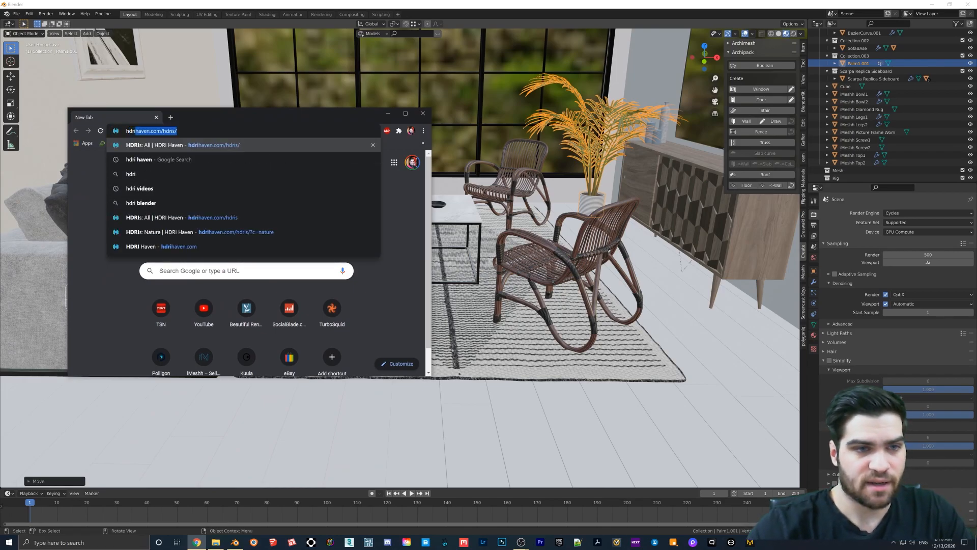
{"action": "key", "text": "Return"}
{"action": "left_click_drag", "start_coordinate": [234, 114], "coordinate": [282, 2]}
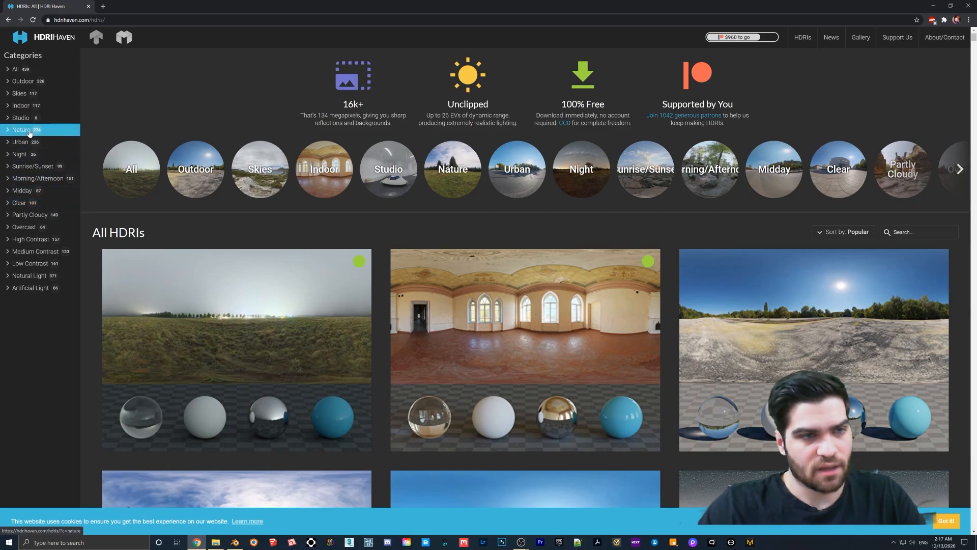
Step: Open the Immenstädter Horn HDRI from the Nature category and download its 1k HDR version
{"action": "left_click", "coordinate": [10, 131]}
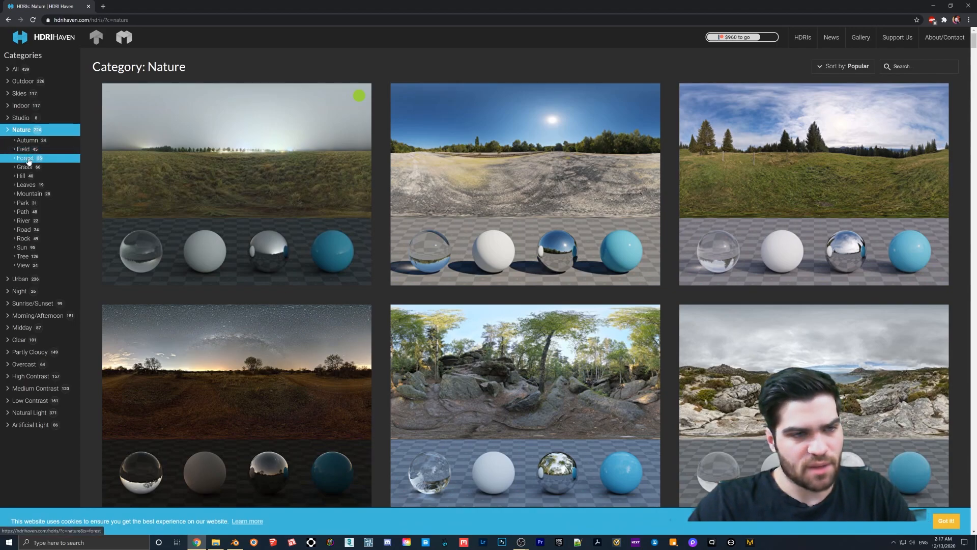
{"action": "left_click", "coordinate": [794, 197]}
{"action": "scroll", "coordinate": [512, 398], "scroll_direction": "down", "scroll_amount": 4}
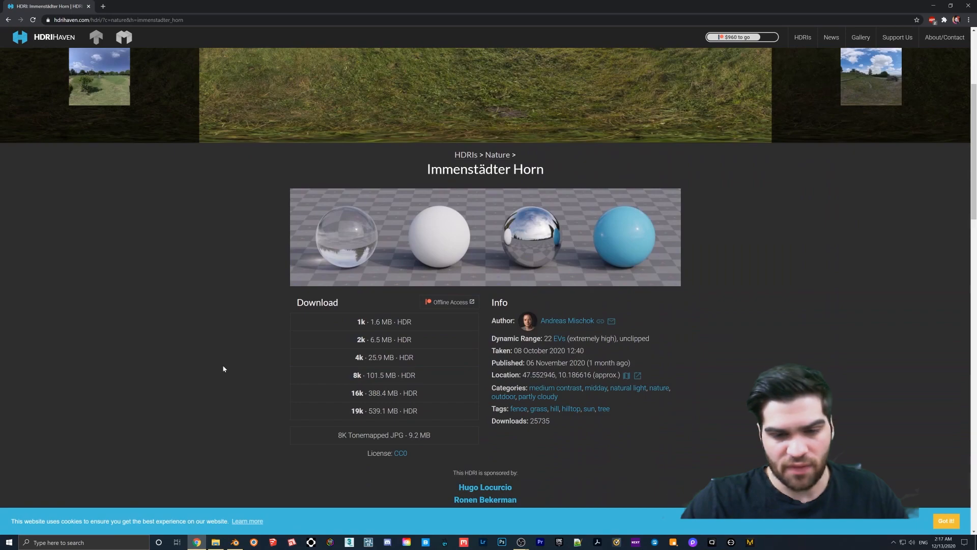
{"action": "scroll", "coordinate": [224, 365], "scroll_direction": "up", "scroll_amount": 2}
{"action": "scroll", "coordinate": [235, 365], "scroll_direction": "down", "scroll_amount": 3}
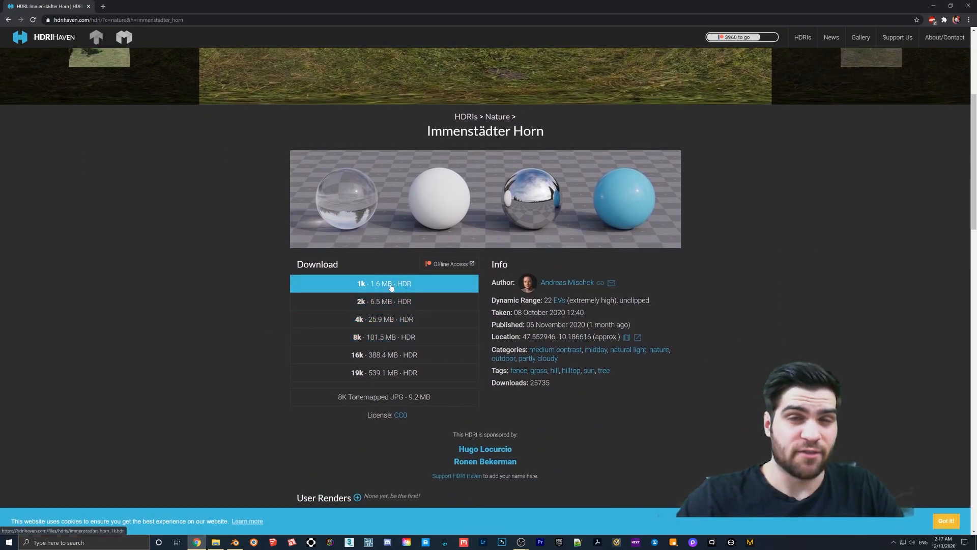
{"action": "scroll", "coordinate": [338, 311], "scroll_direction": "up", "scroll_amount": 4}
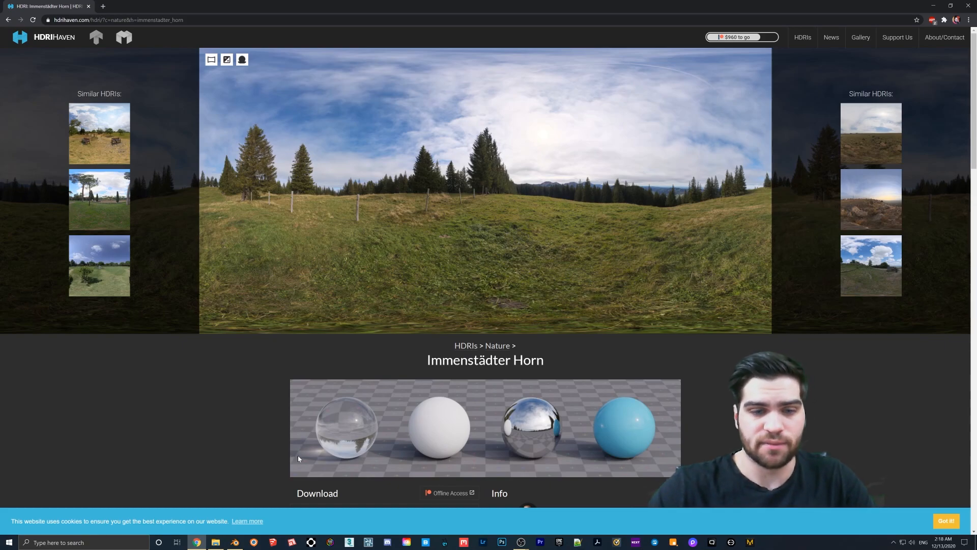
{"action": "scroll", "coordinate": [292, 460], "scroll_direction": "down", "scroll_amount": 4}
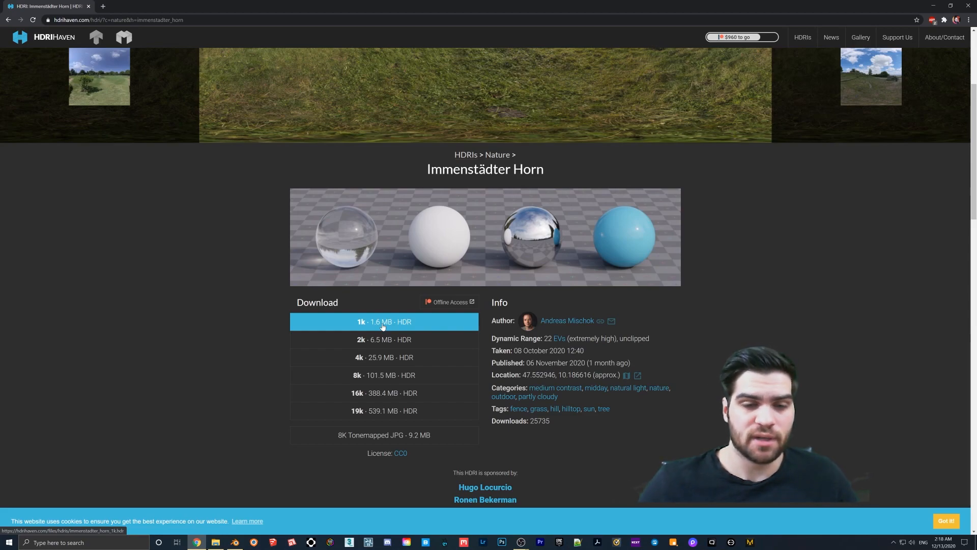
{"action": "left_click", "coordinate": [355, 328]}
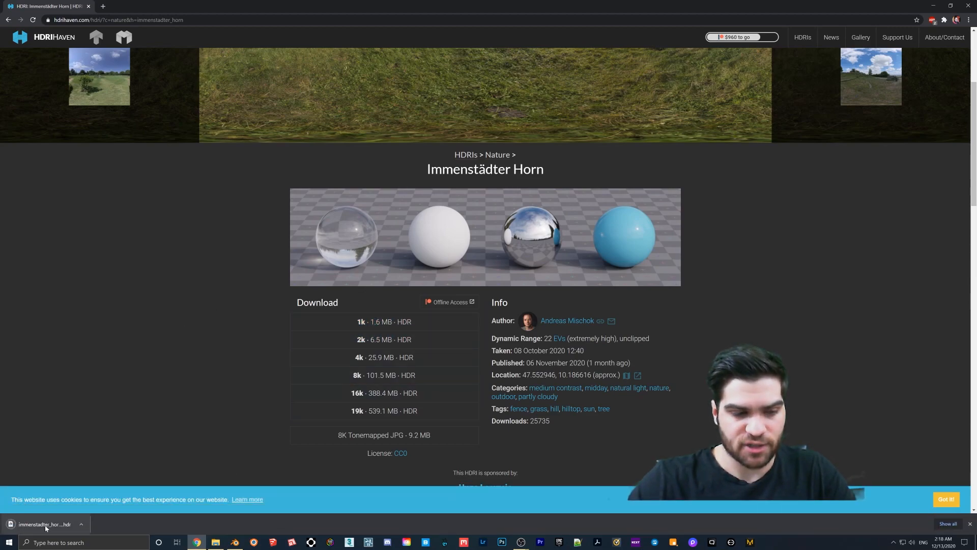
Step: Place the downloaded Immenstädter Horn HDR file in the ArchVizStarterPack folder, close the browser and return to Blender
{"action": "left_click", "coordinate": [216, 542]}
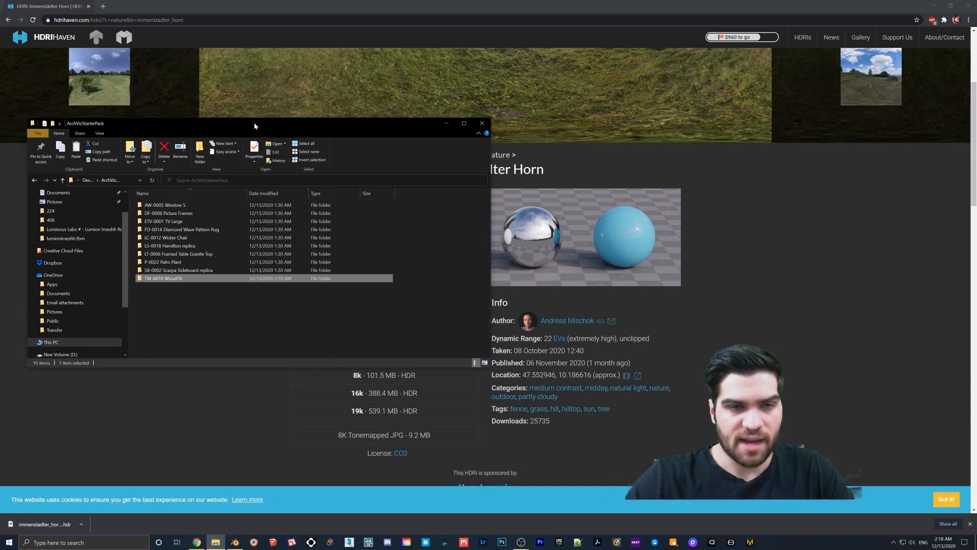
{"action": "left_click_drag", "start_coordinate": [254, 125], "coordinate": [518, 143]}
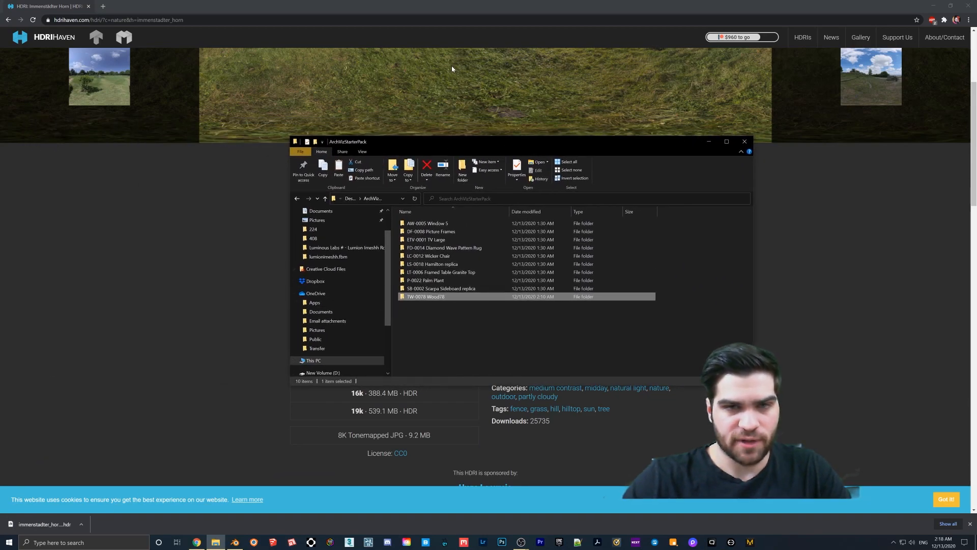
{"action": "left_click_drag", "start_coordinate": [458, 6], "coordinate": [283, 60]}
{"action": "left_click", "coordinate": [560, 329]}
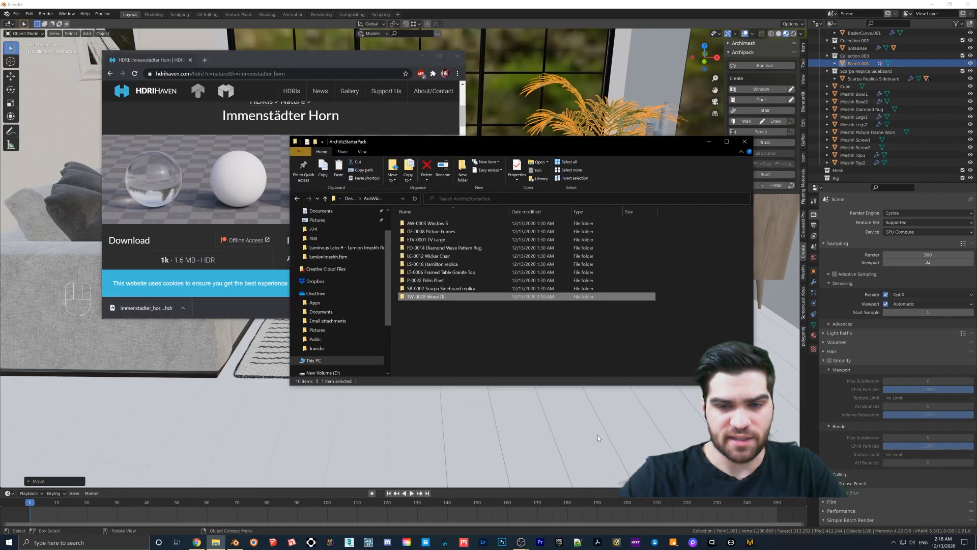
{"action": "left_click", "coordinate": [456, 56]}
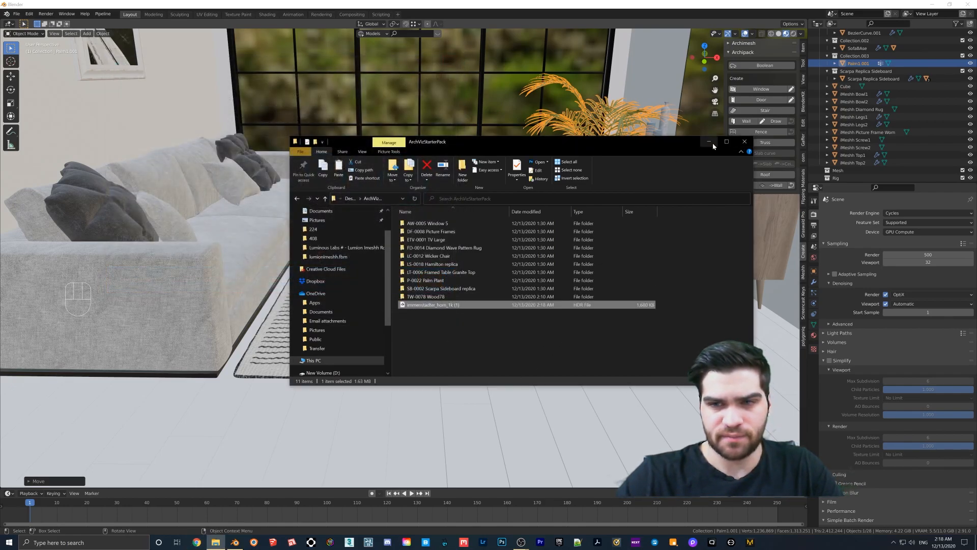
{"action": "left_click", "coordinate": [711, 144]}
Step: Review the scene's render engine, compute device and denoising options in the render settings
{"action": "middle_click_drag", "start_coordinate": [453, 223], "coordinate": [453, 130]}
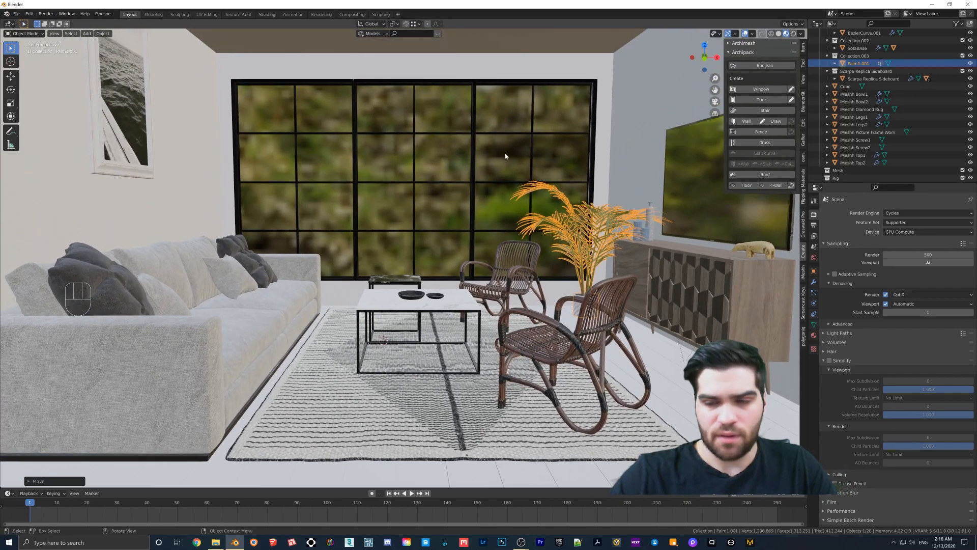
{"action": "mouse_move", "coordinate": [646, 269]}
{"action": "middle_mouse_down"}
{"action": "mouse_move", "coordinate": [624, 271]}
{"action": "mouse_move", "coordinate": [642, 269]}
{"action": "middle_mouse_up"}
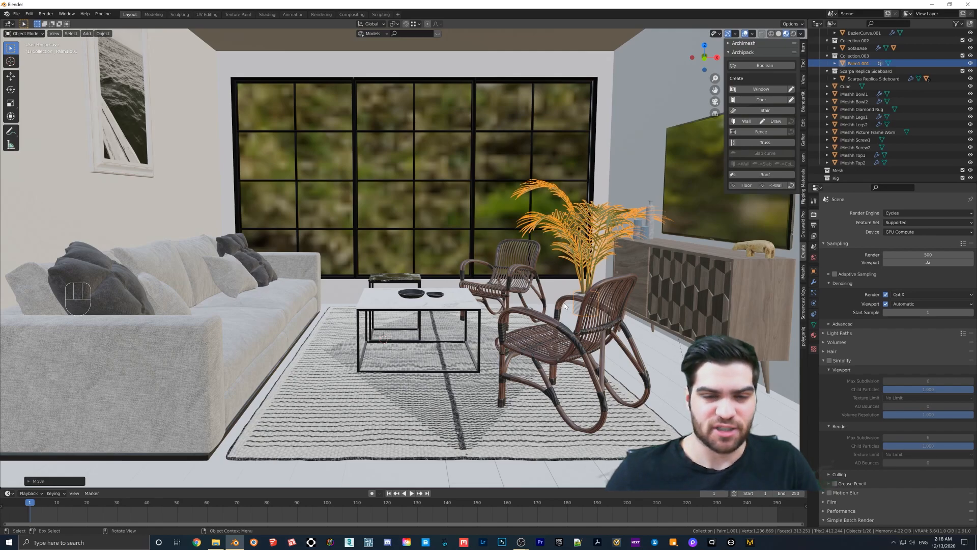
{"action": "left_click", "coordinate": [894, 214]}
{"action": "left_click", "coordinate": [894, 214]}
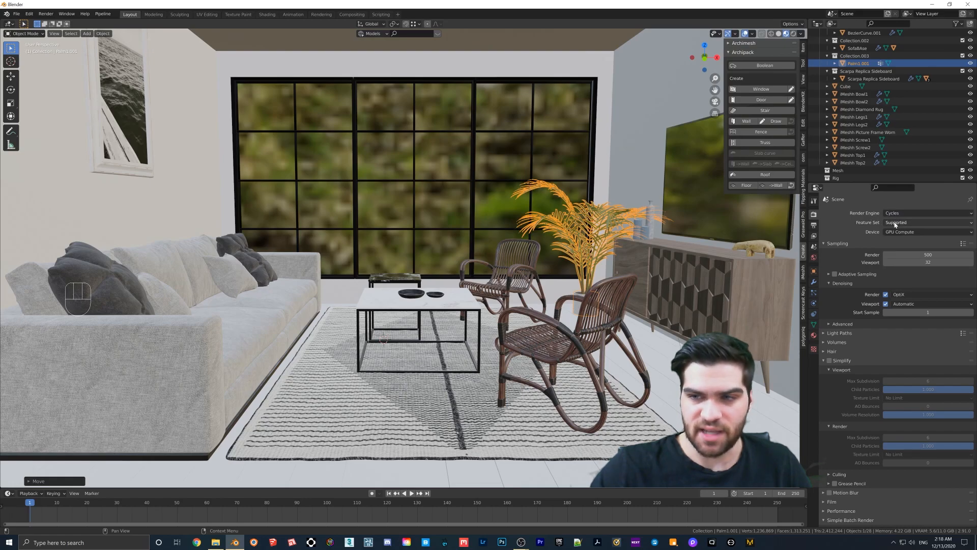
{"action": "left_click", "coordinate": [893, 232]}
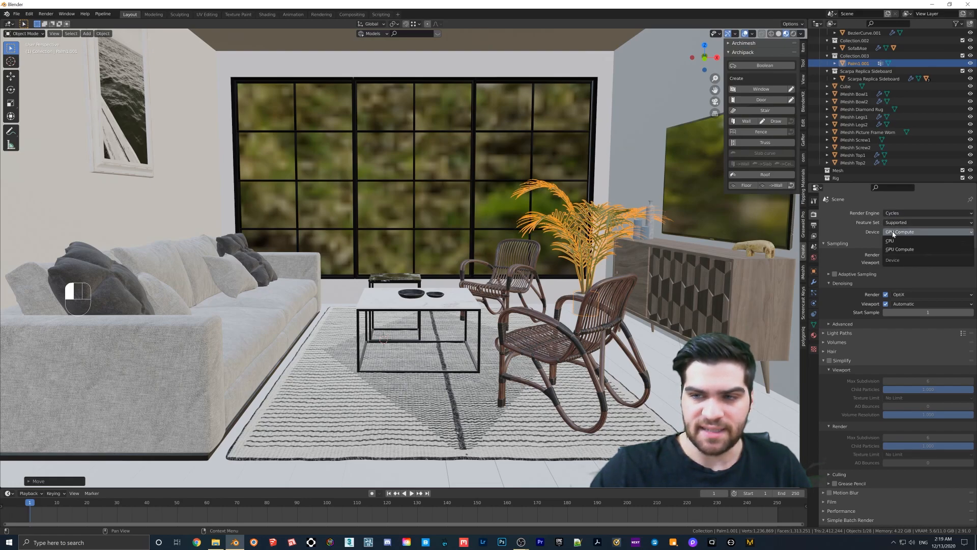
{"action": "left_click", "coordinate": [893, 234]}
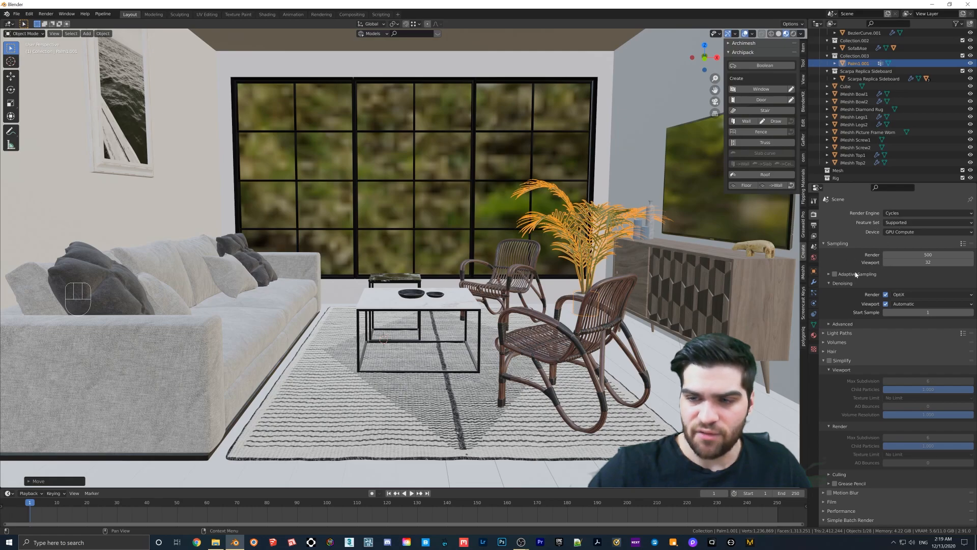
{"action": "left_click", "coordinate": [835, 284]}
{"action": "left_click", "coordinate": [834, 284]}
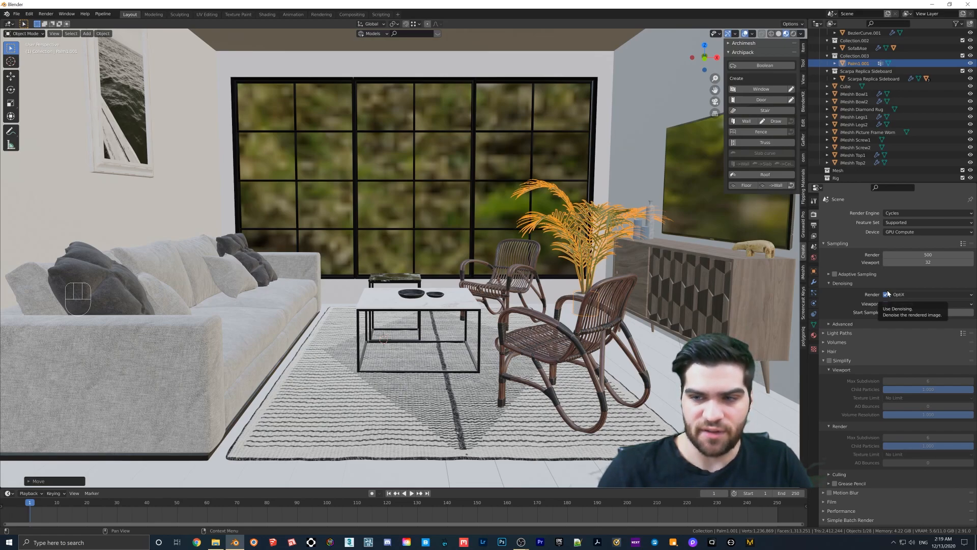
{"action": "left_click", "coordinate": [835, 284]}
{"action": "left_click", "coordinate": [828, 284]}
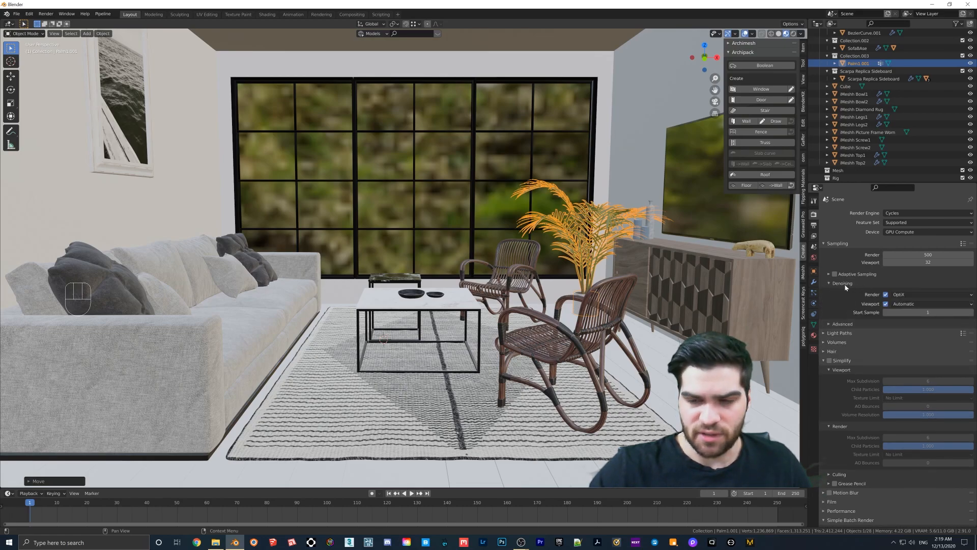
{"action": "left_click", "coordinate": [899, 294]}
{"action": "left_click", "coordinate": [899, 293]}
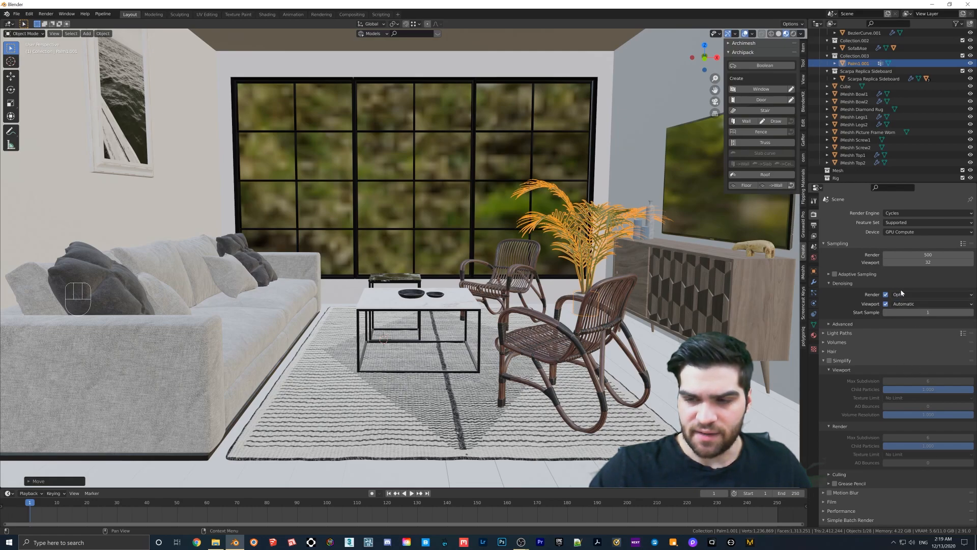
{"action": "left_click", "coordinate": [899, 294]}
{"action": "left_click", "coordinate": [903, 291]}
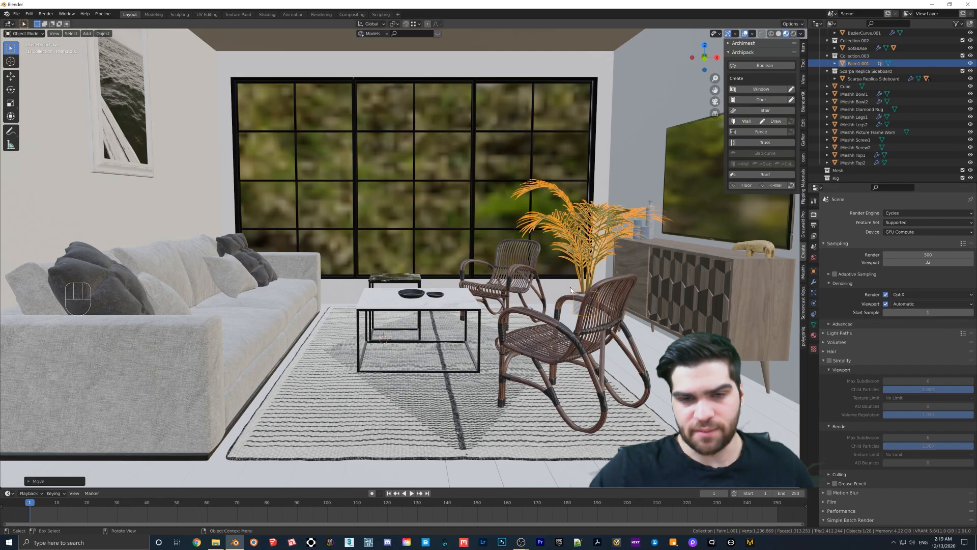
Step: Assign an Environment Texture to the colour of the world background
{"action": "middle_click_drag", "start_coordinate": [571, 291], "coordinate": [595, 290]}
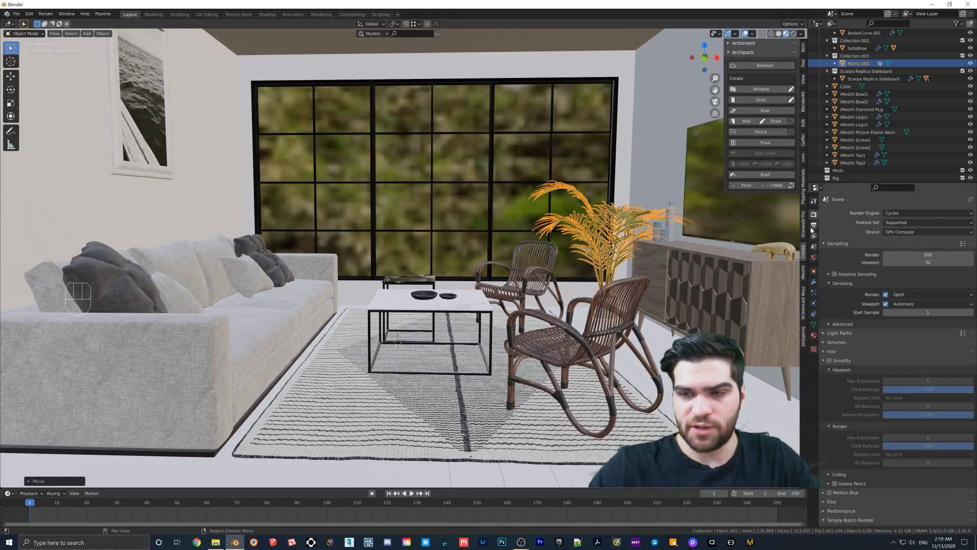
{"action": "left_click", "coordinate": [813, 257]}
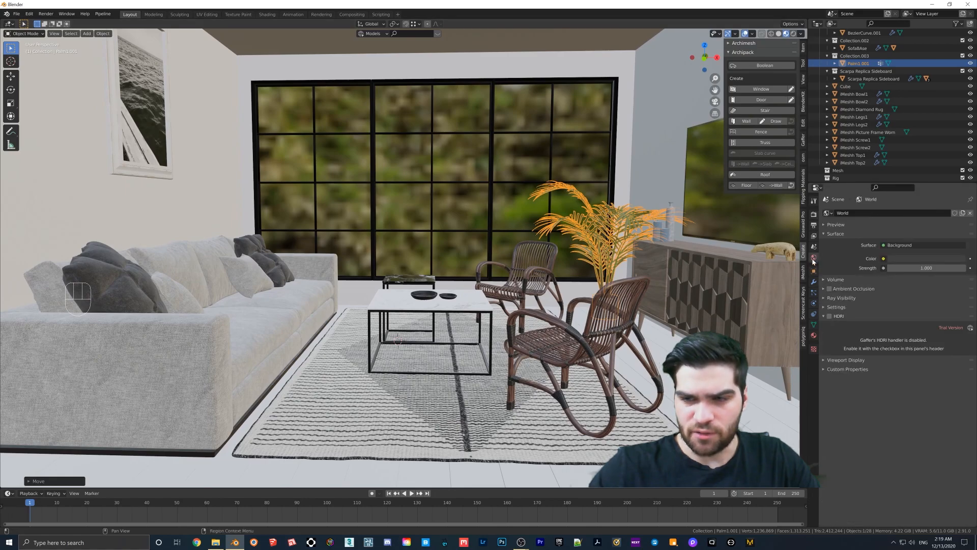
{"action": "left_click", "coordinate": [883, 259]}
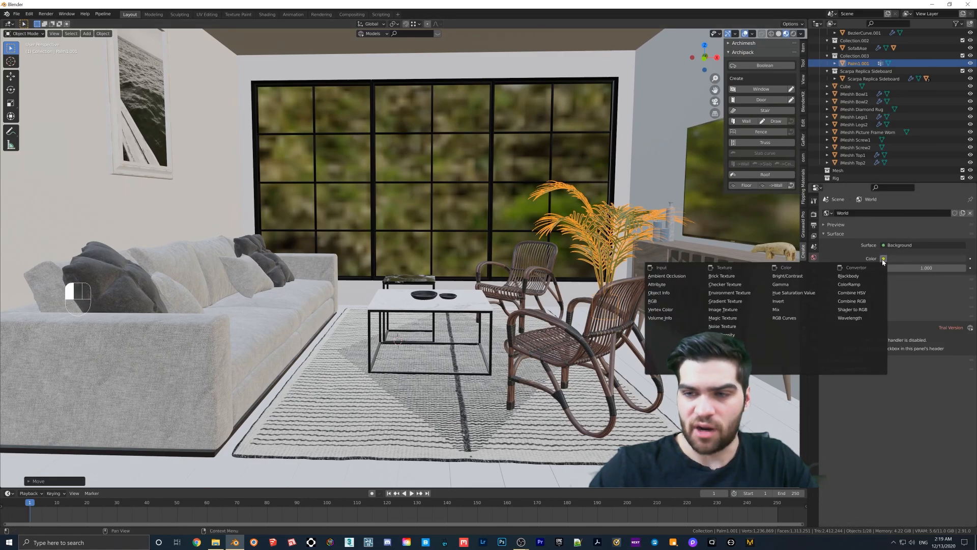
{"action": "left_click", "coordinate": [735, 294]}
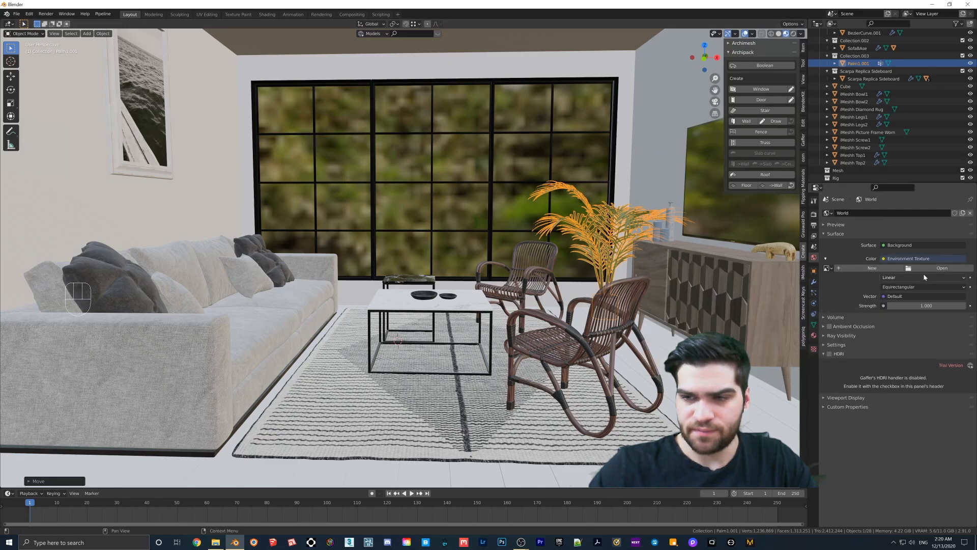
Step: Load immenstadter_horn_1k (1).hdr from the ArchVizStarterPack folder as the environment image and switch the viewport to Rendered shading
{"action": "left_click", "coordinate": [925, 268]}
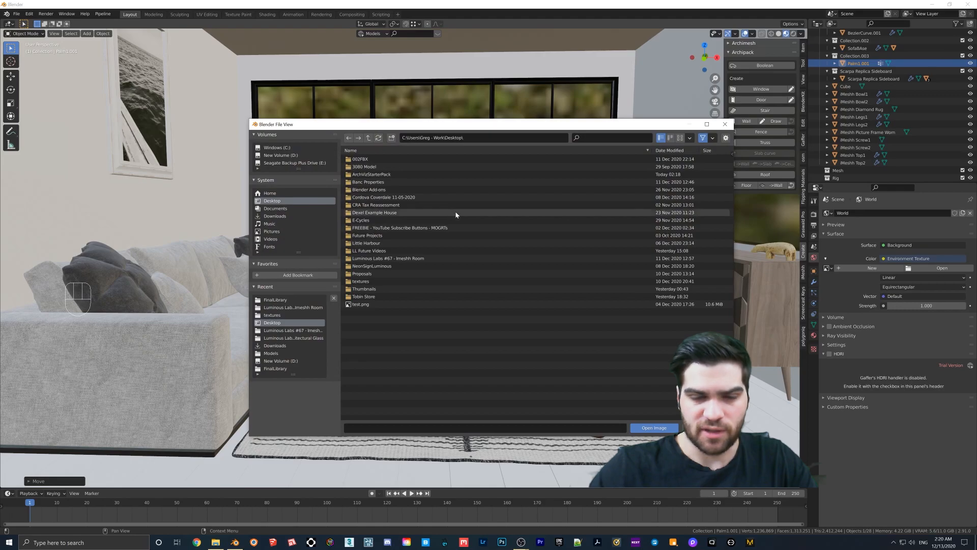
{"action": "double_click", "coordinate": [383, 175]}
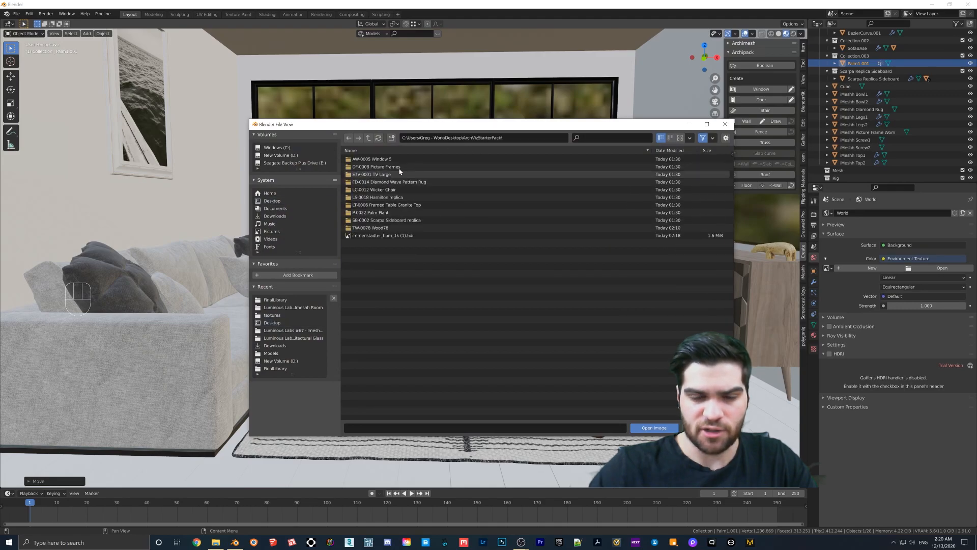
{"action": "left_click", "coordinate": [389, 235]}
{"action": "double_click", "coordinate": [388, 235]}
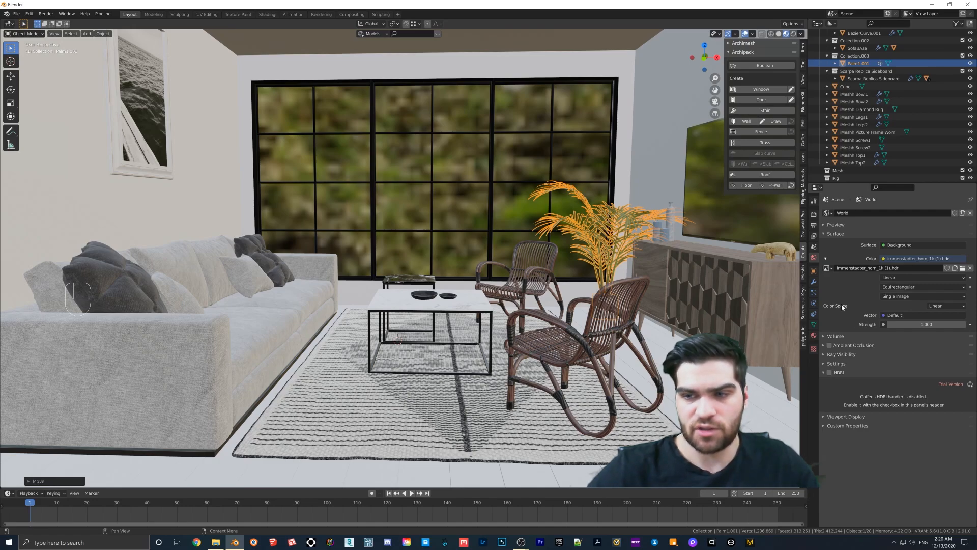
{"action": "key", "text": "z"}
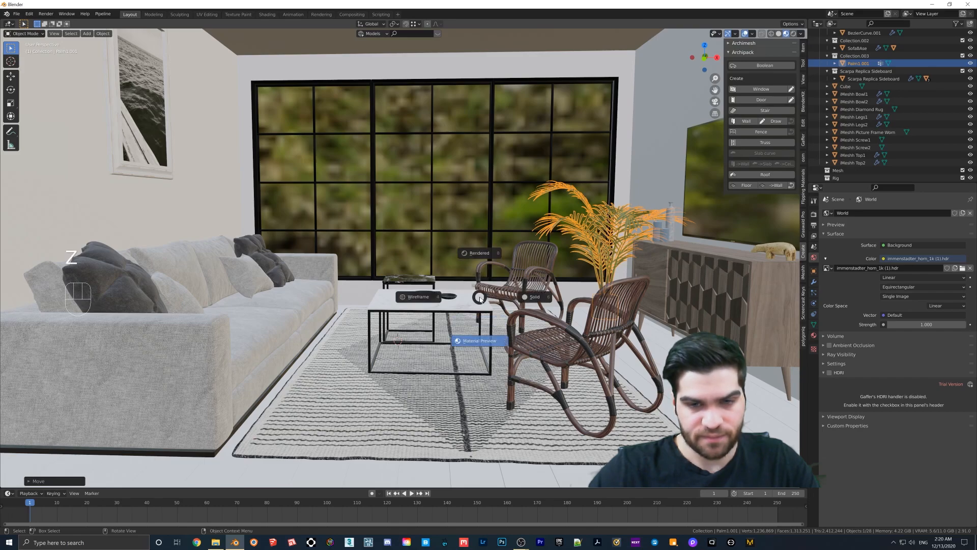
{"action": "left_click", "coordinate": [475, 250]}
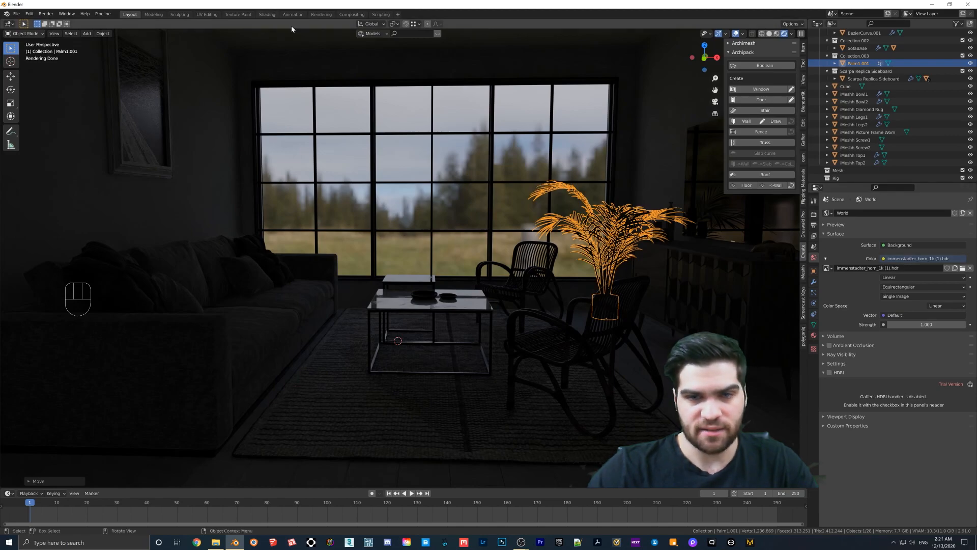
Step: Open the Shading workspace and show the World node tree in the shader editor
{"action": "left_click", "coordinate": [267, 14]}
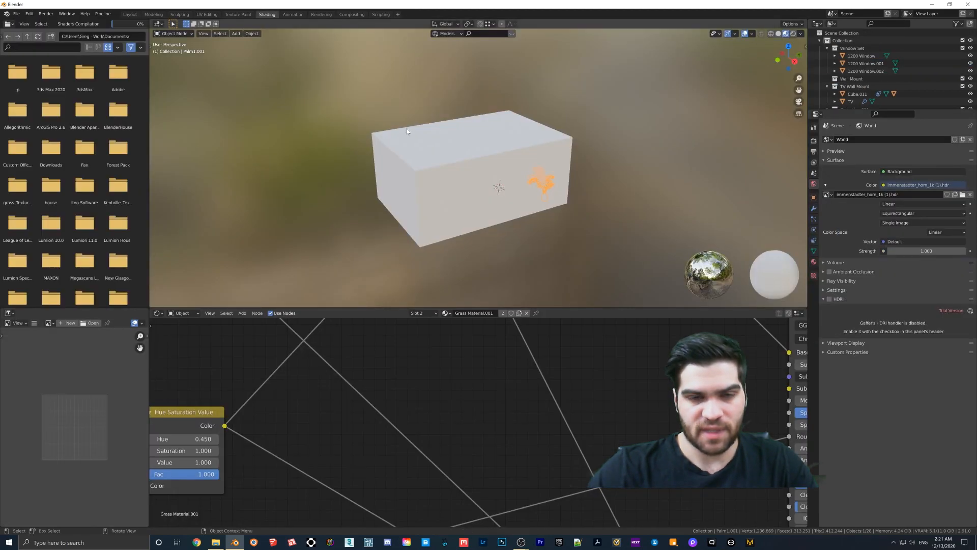
{"action": "scroll", "coordinate": [435, 362], "scroll_direction": "down", "scroll_amount": 8}
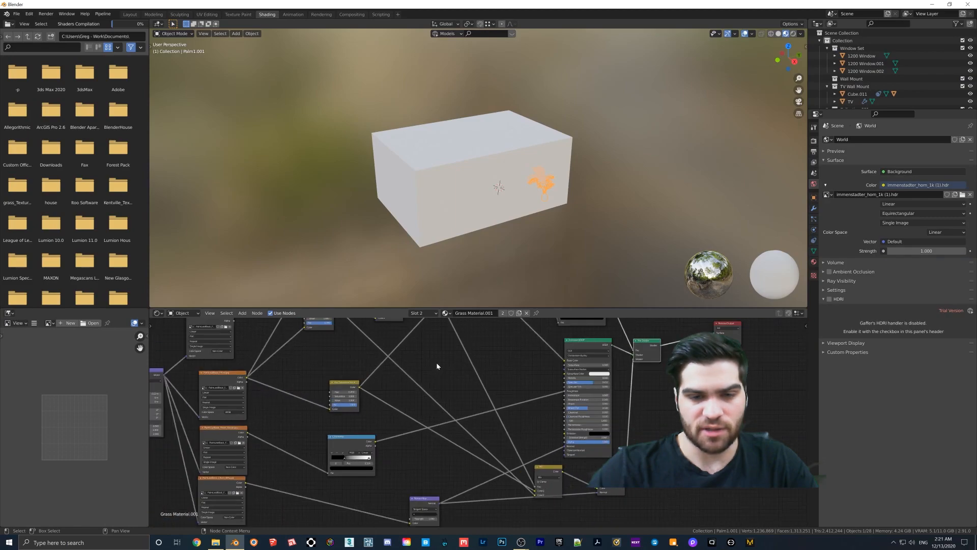
{"action": "middle_click_drag", "start_coordinate": [443, 412], "coordinate": [448, 421]}
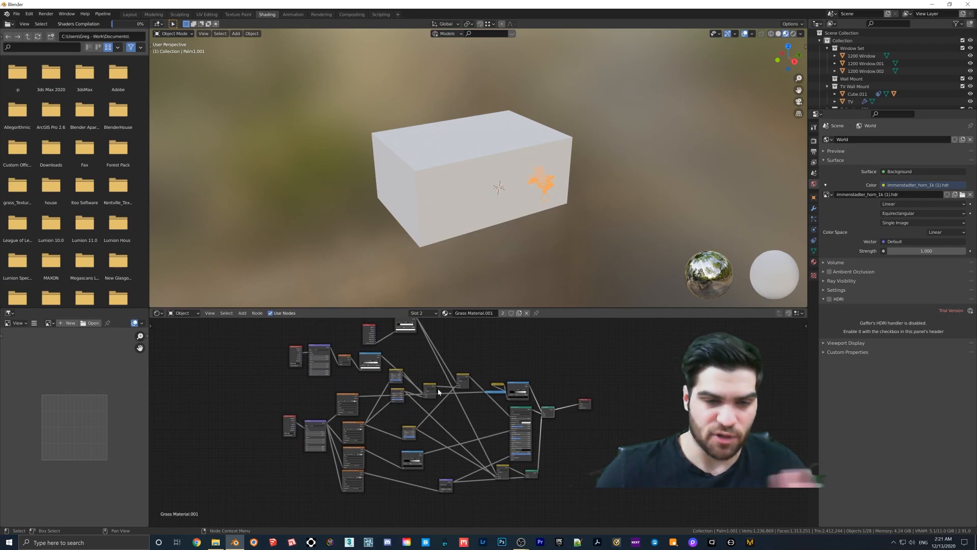
{"action": "left_click", "coordinate": [183, 313]}
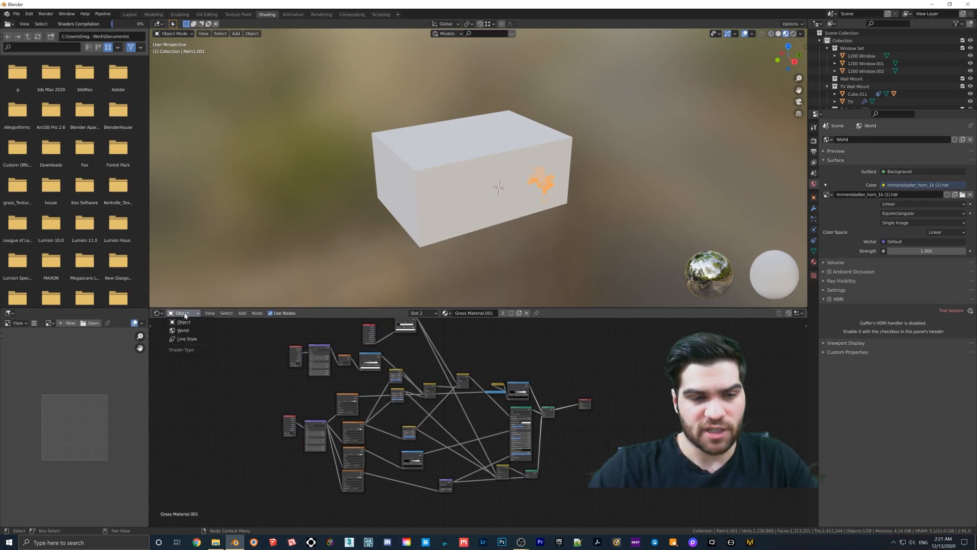
{"action": "left_click", "coordinate": [183, 330]}
Step: View the building from the window side in Rendered shading to show the HDRI surroundings
{"action": "middle_click_drag", "start_coordinate": [390, 231], "coordinate": [460, 188]}
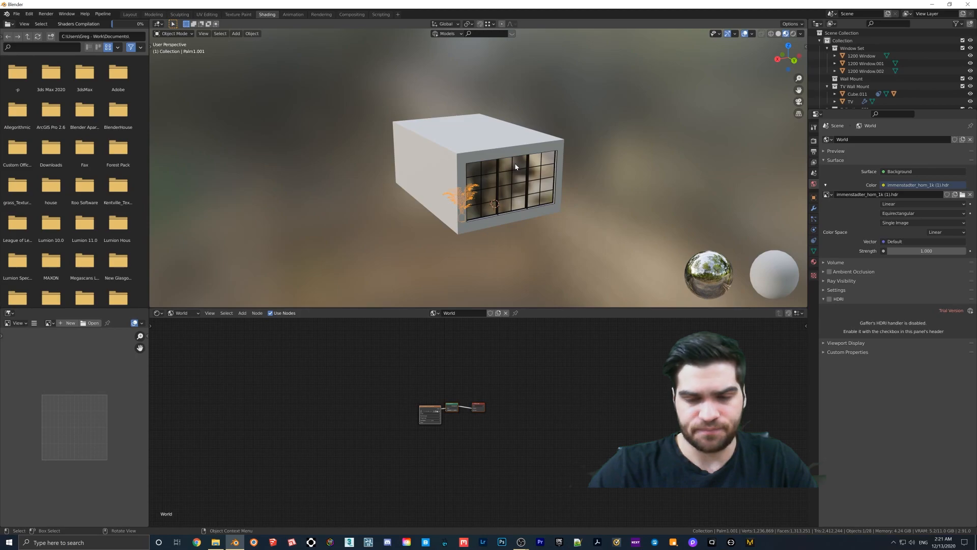
{"action": "middle_click_drag", "start_coordinate": [540, 190], "coordinate": [487, 198]}
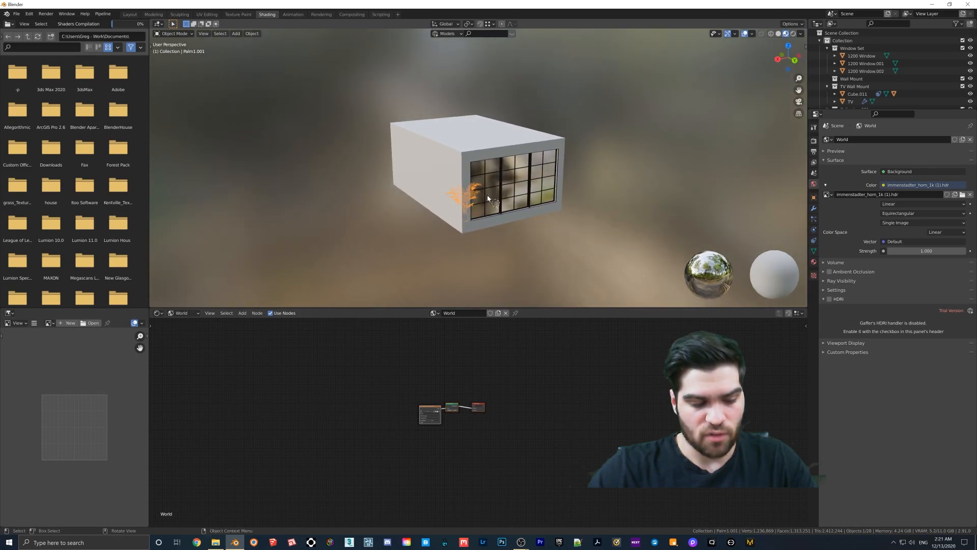
{"action": "key", "text": "z"}
{"action": "left_click", "coordinate": [480, 132]}
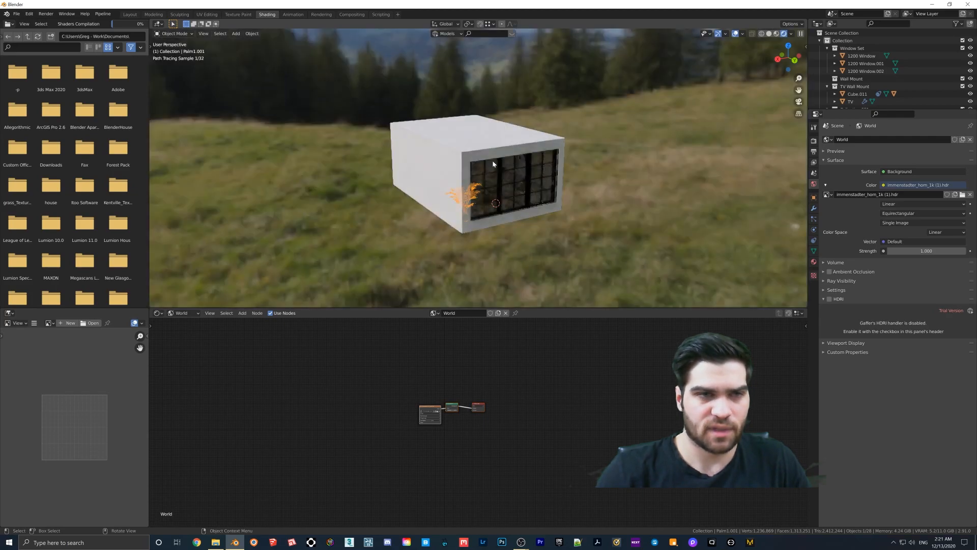
Step: Delete the TV wall mount object that pokes out through the room's outer side wall
{"action": "middle_click_drag", "start_coordinate": [493, 164], "coordinate": [513, 176]}
{"action": "left_click", "coordinate": [524, 184]}
{"action": "scroll", "coordinate": [530, 192], "scroll_direction": "up", "scroll_amount": 5}
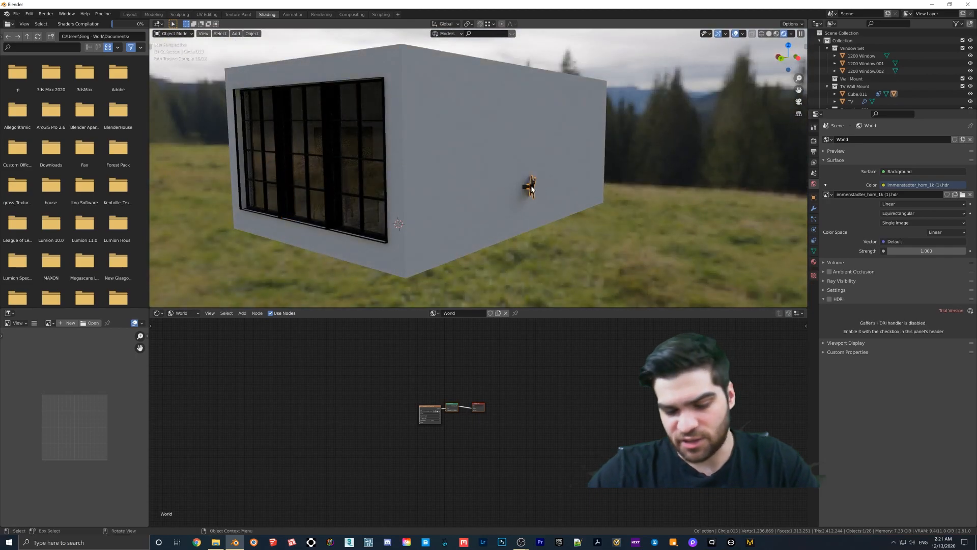
{"action": "key", "text": "Delete"}
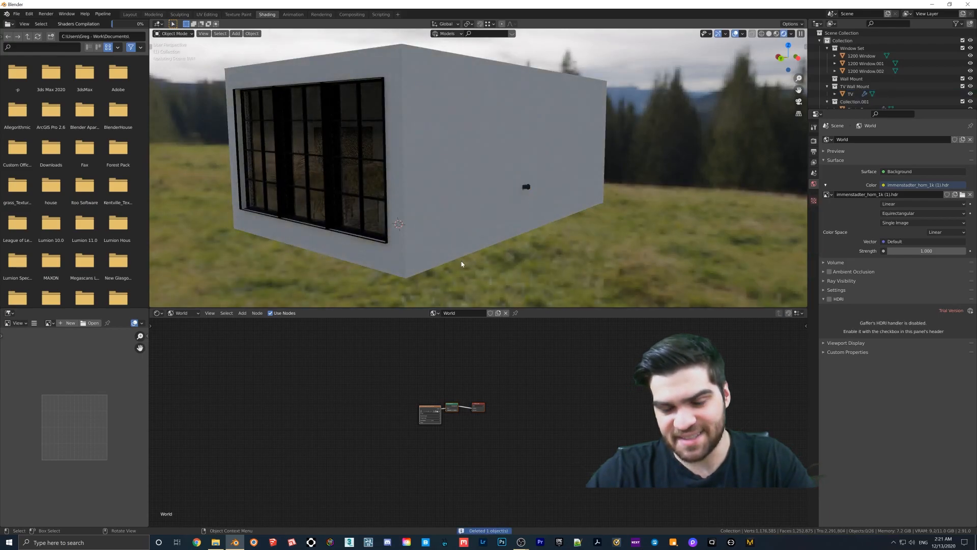
Step: Add a Mapping node to the world node tree ahead of the environment texture
{"action": "middle_click_drag", "start_coordinate": [513, 205], "coordinate": [363, 185]}
{"action": "scroll", "coordinate": [429, 186], "scroll_direction": "up", "scroll_amount": 4}
{"action": "scroll", "coordinate": [416, 188], "scroll_direction": "up", "scroll_amount": 2}
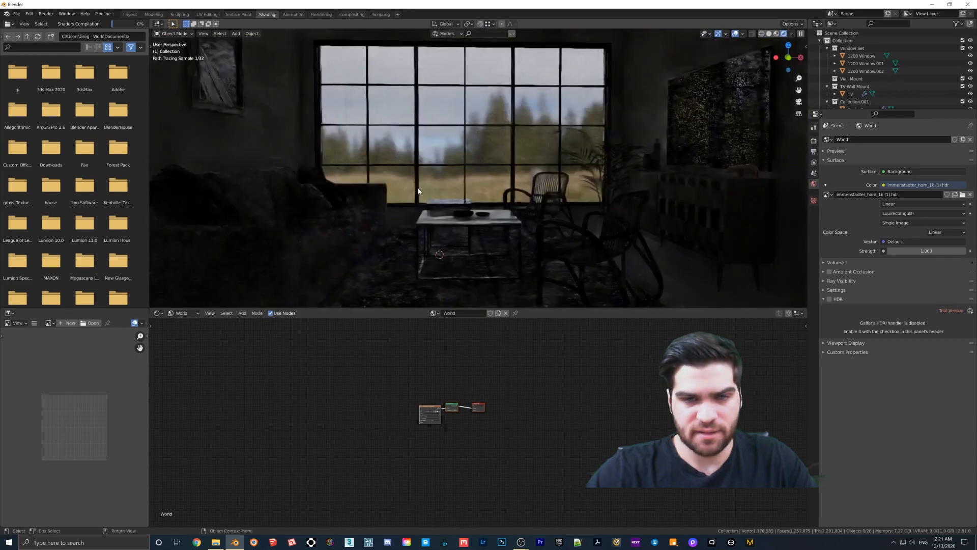
{"action": "middle_click_drag", "start_coordinate": [454, 186], "coordinate": [510, 192]}
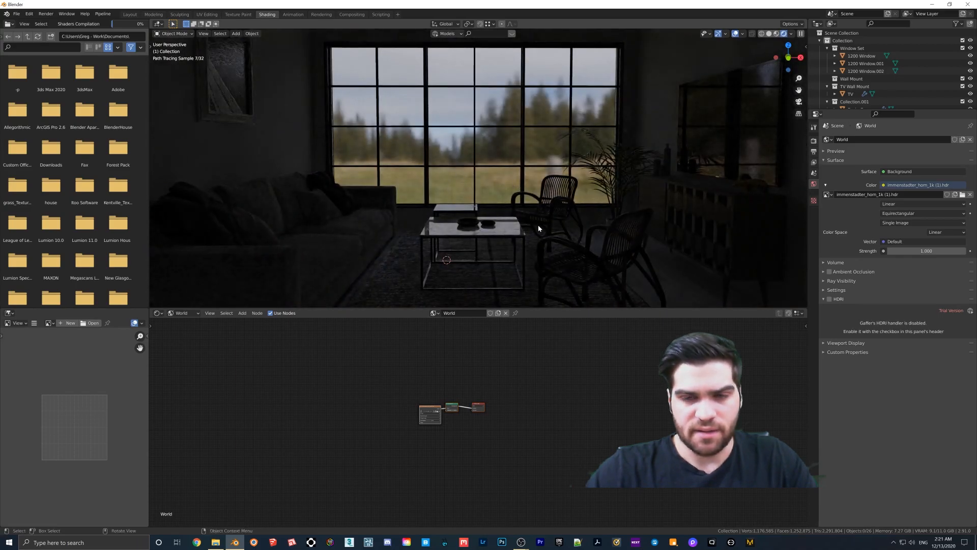
{"action": "scroll", "coordinate": [437, 418], "scroll_direction": "up", "scroll_amount": 6}
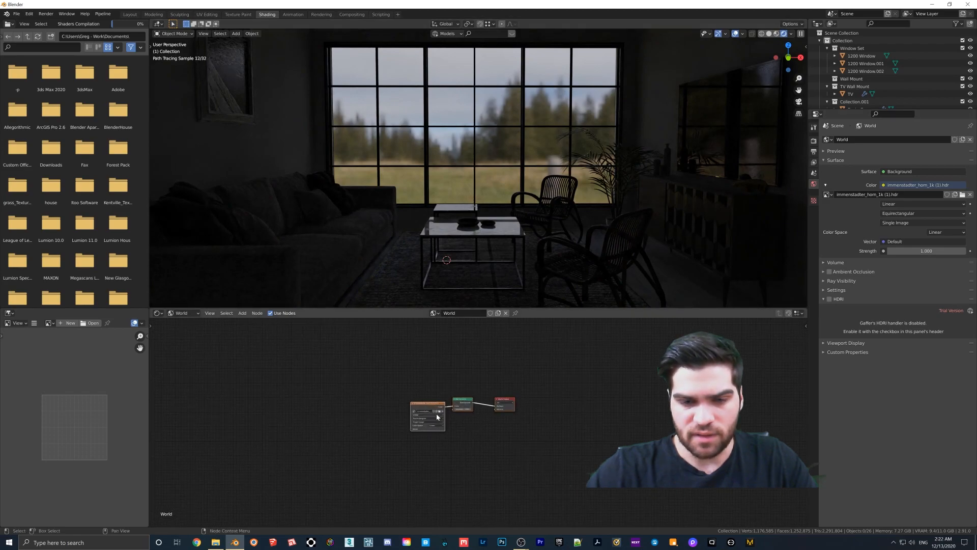
{"action": "scroll", "coordinate": [437, 418], "scroll_direction": "up", "scroll_amount": 1}
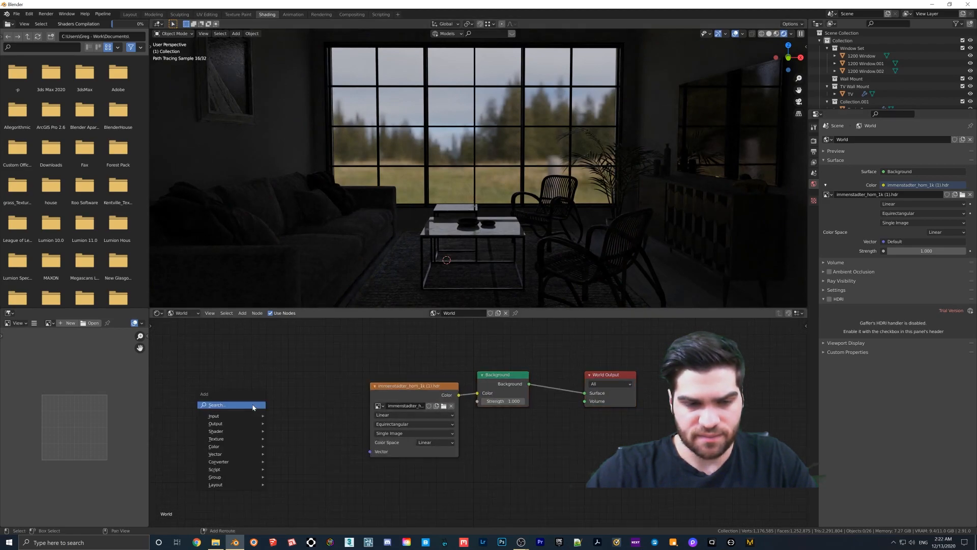
{"action": "key", "text": "shift+a"}
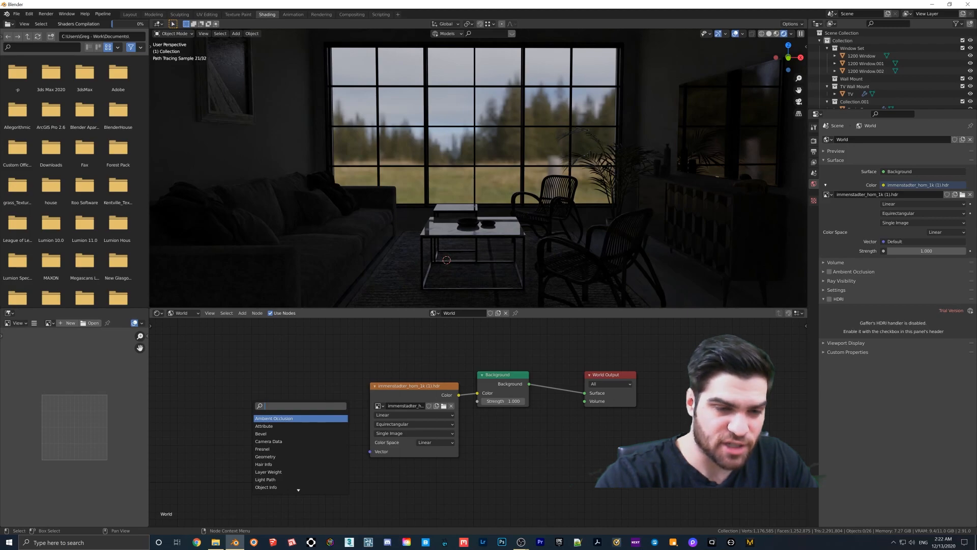
{"action": "type", "text": "mapp"}
{"action": "key", "text": "Return"}
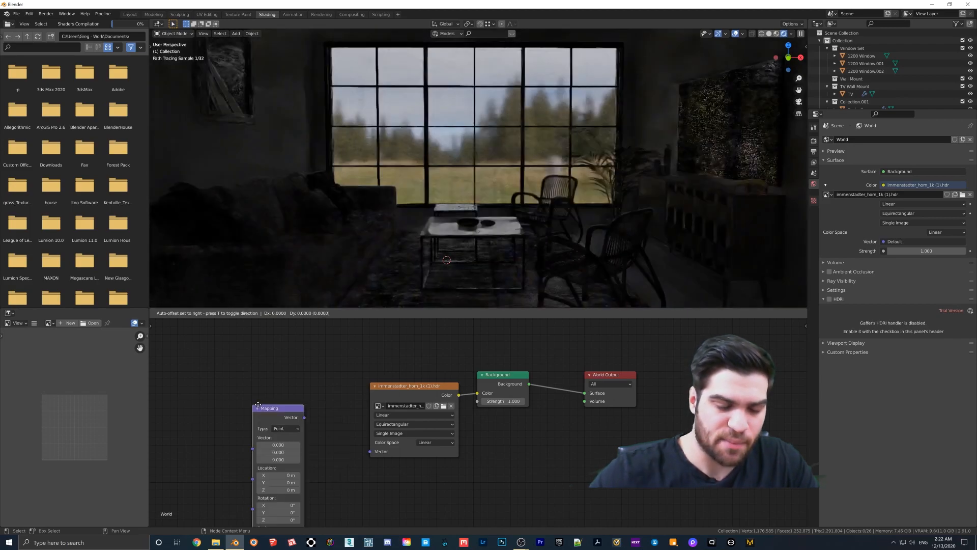
{"action": "left_click", "coordinate": [279, 369]}
Step: Add a Texture Coordinate node, link its Generated output to the Mapping node's Vector, and feed Mapping into the environment texture's Vector
{"action": "key", "text": "shift+a"}
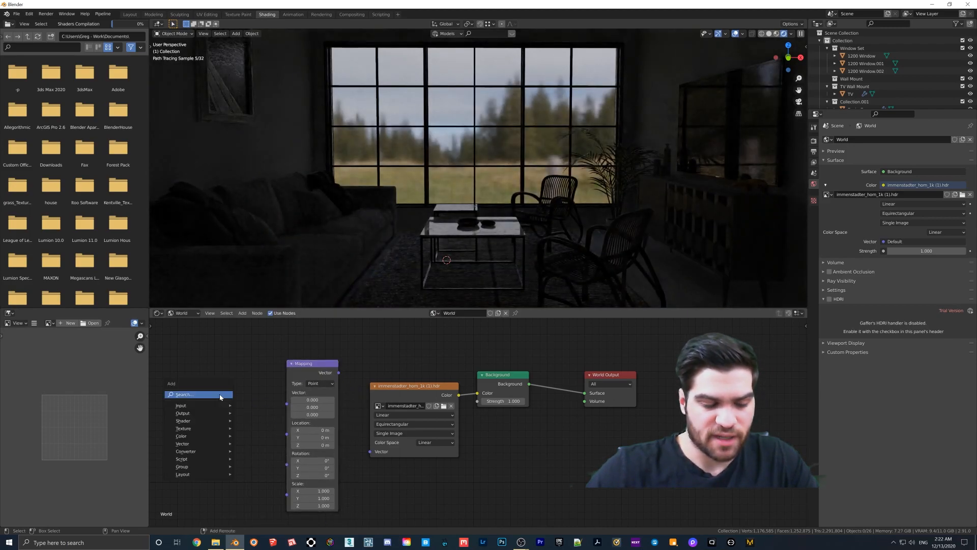
{"action": "left_click", "coordinate": [219, 395]}
{"action": "type", "text": "tex"}
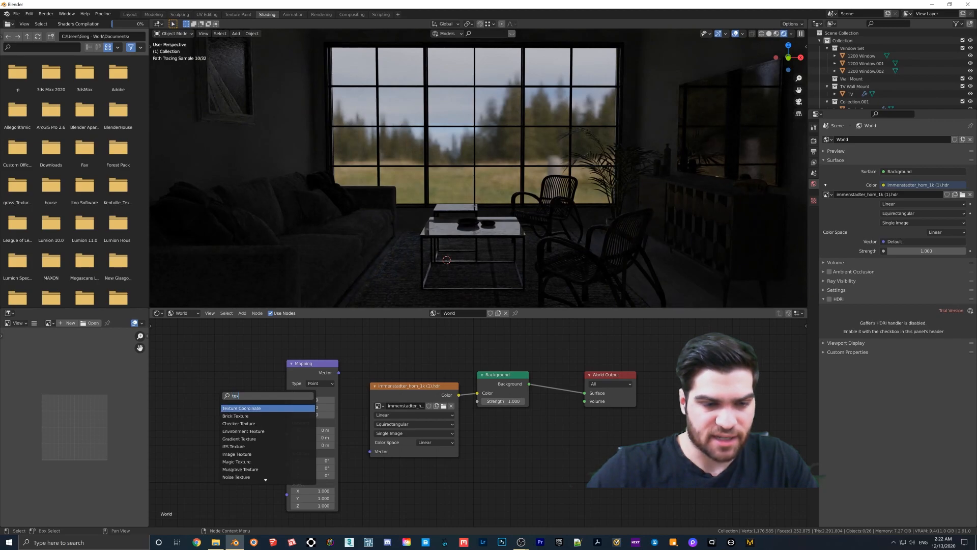
{"action": "key", "text": "Return"}
{"action": "left_click", "coordinate": [203, 395]}
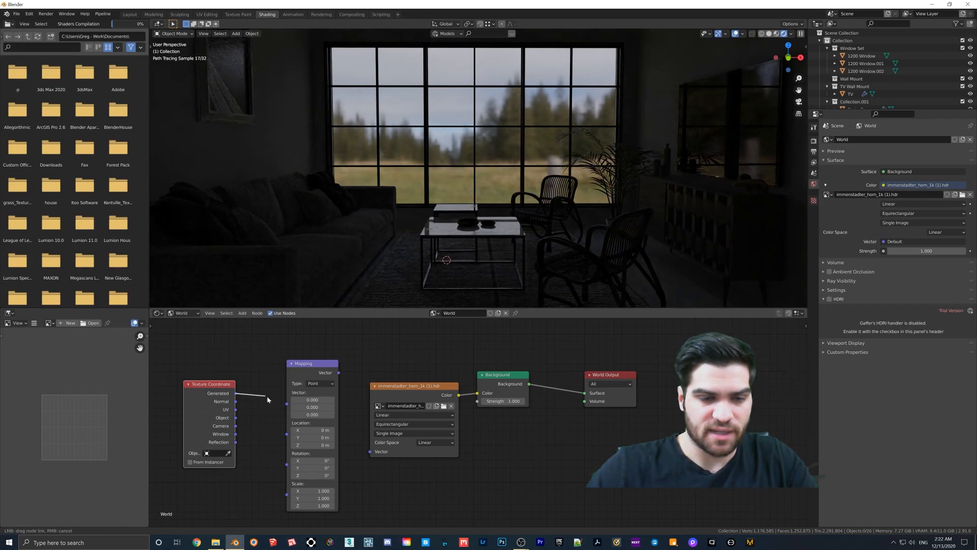
{"action": "left_click_drag", "start_coordinate": [286, 405], "coordinate": [287, 406]}
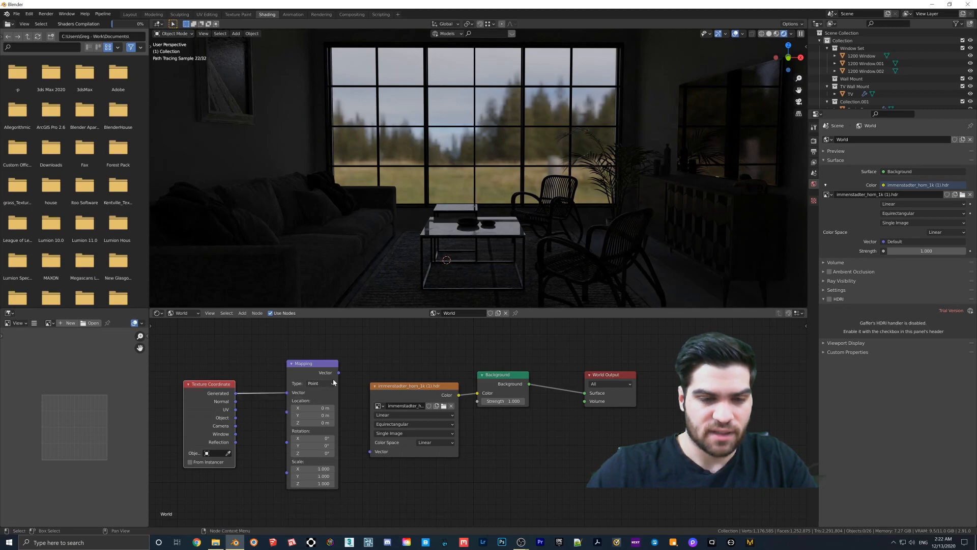
{"action": "left_click_drag", "start_coordinate": [371, 454], "coordinate": [371, 451]}
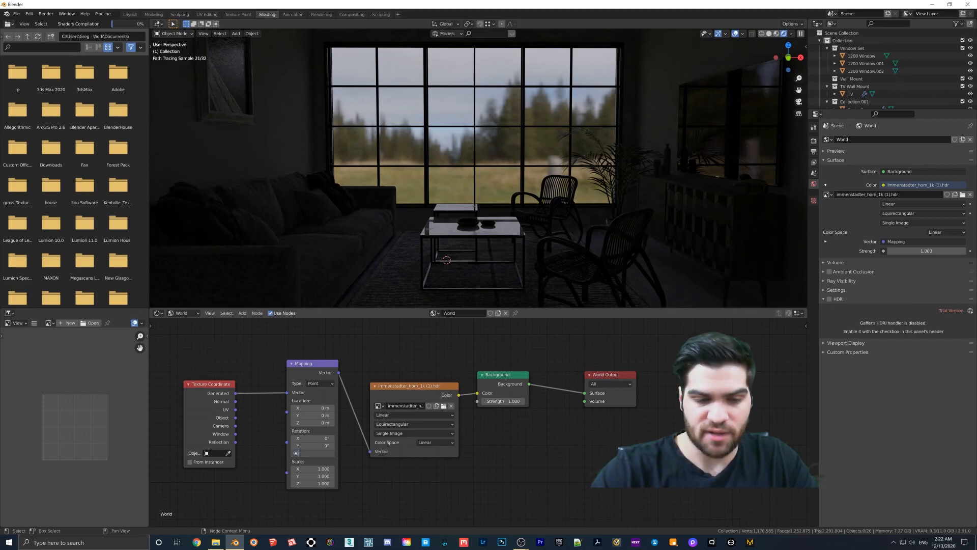
Step: Rotate the HDRI by setting the Mapping node's Z rotation to 270° and set the world background strength to 4
{"action": "key", "text": "Return"}
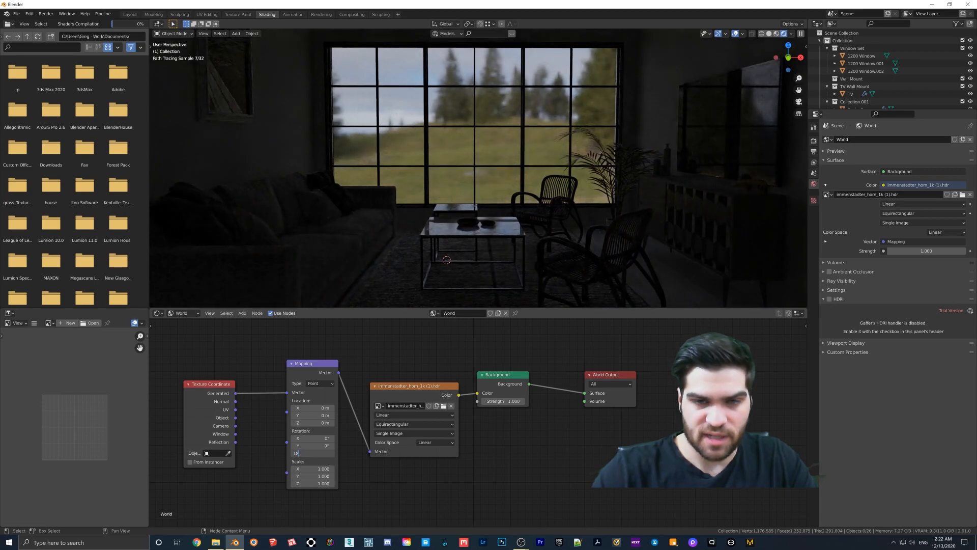
{"action": "key", "text": "Return"}
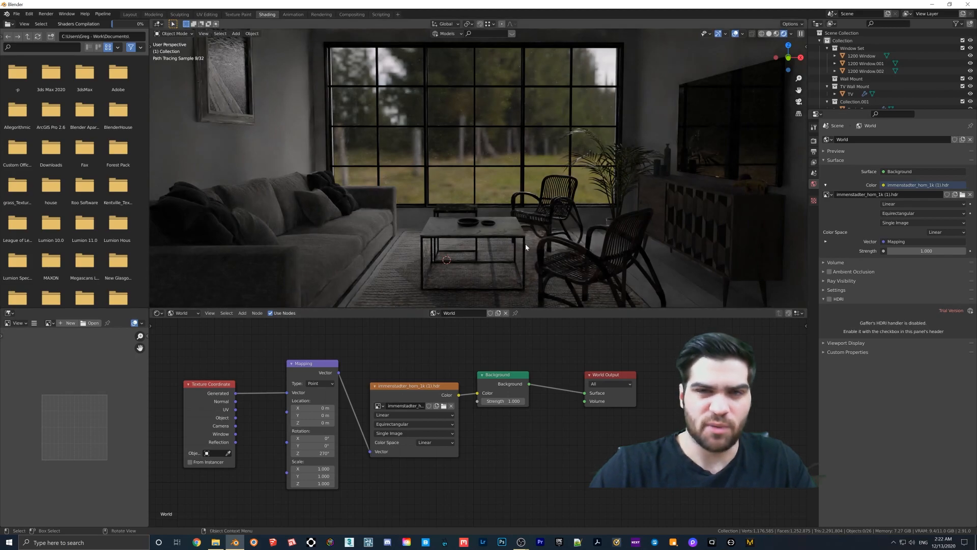
{"action": "double_click", "coordinate": [912, 251]}
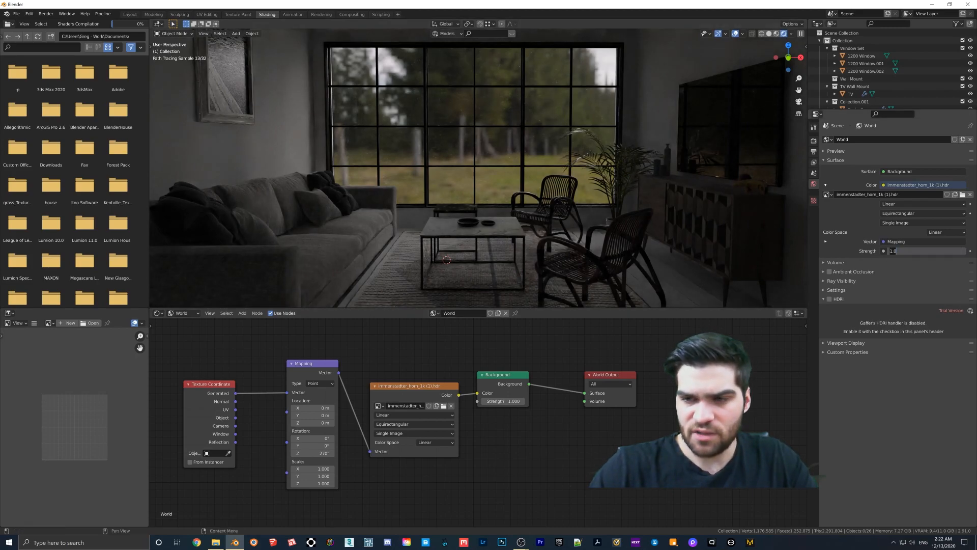
{"action": "type", "text": "4"}
{"action": "key", "text": "Return"}
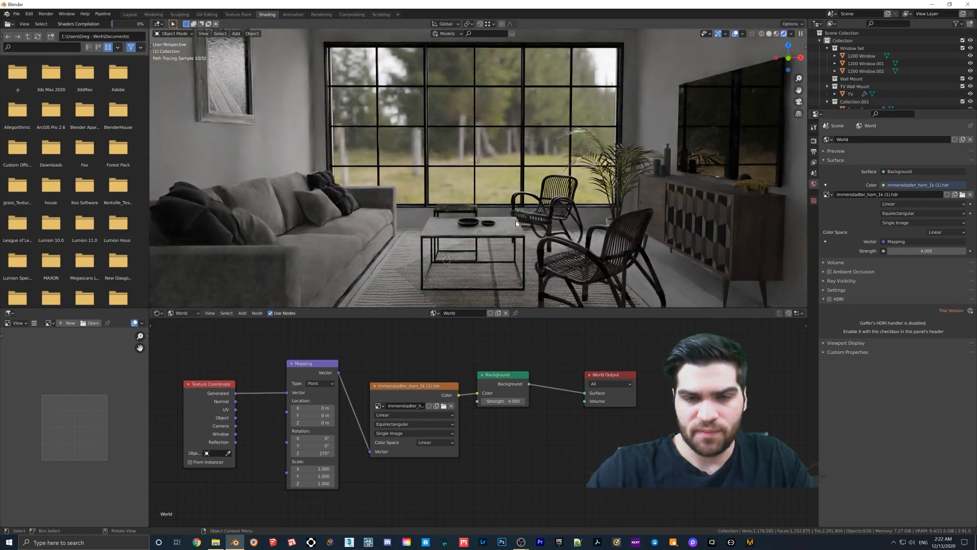
Step: Change the Shading workspace's 3D viewport to Material Preview
{"action": "middle_click_drag", "start_coordinate": [510, 226], "coordinate": [514, 212], "text": "shift"}
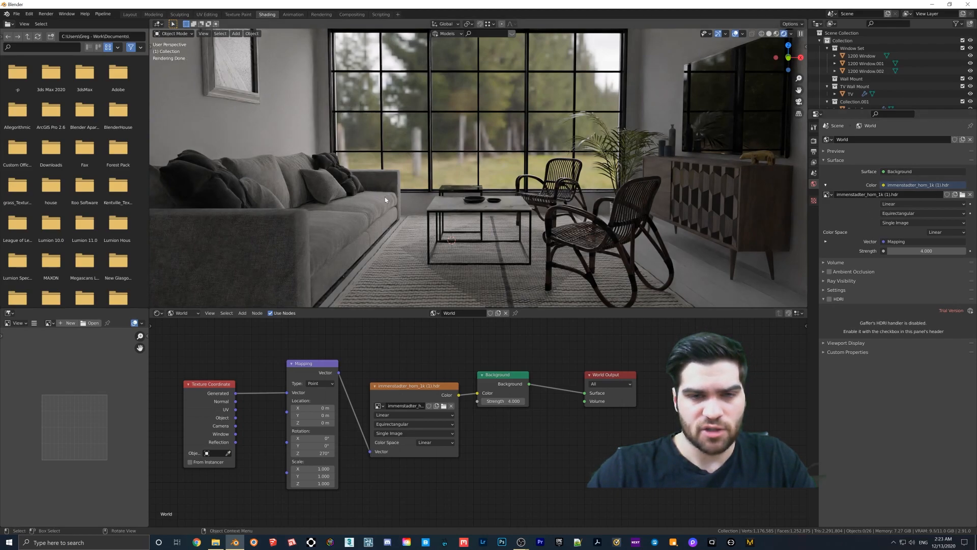
{"action": "key", "text": "z"}
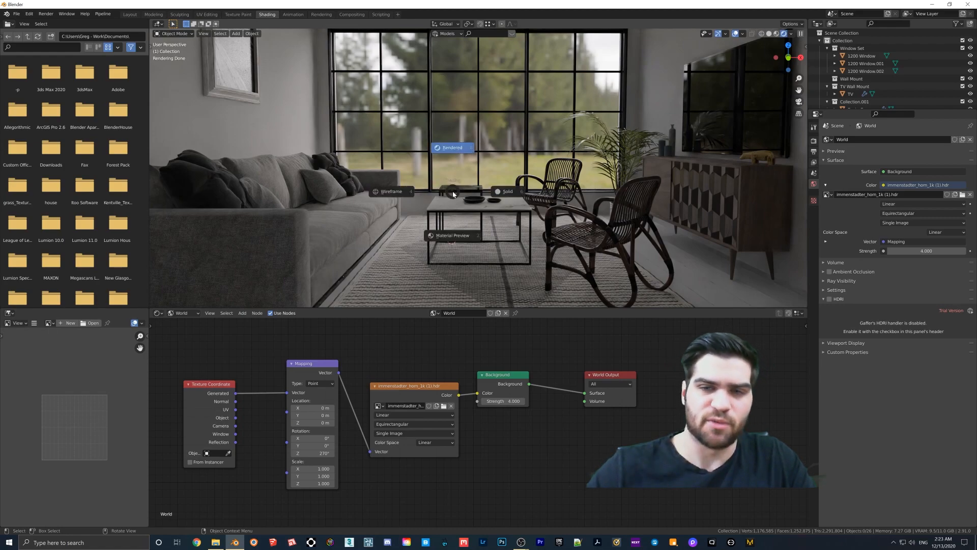
{"action": "key", "text": "Escape"}
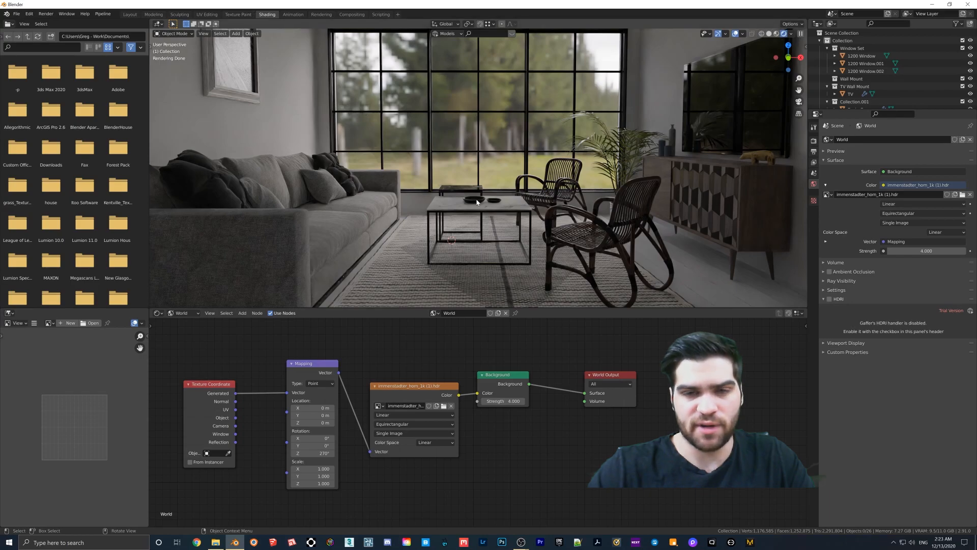
{"action": "key", "text": "z"}
{"action": "left_click", "coordinate": [478, 243]}
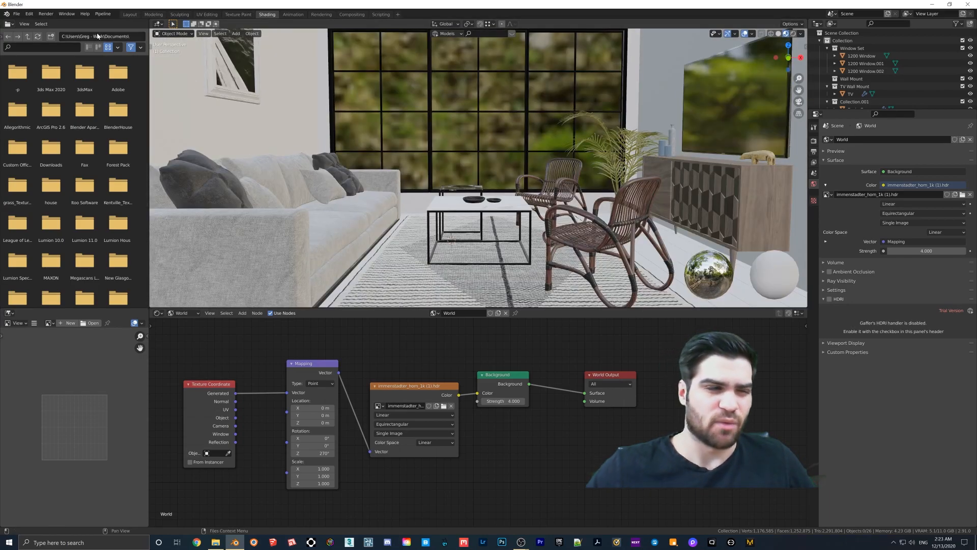
Step: Return to the Layout workspace and show the living room in Material Preview shading
{"action": "left_click", "coordinate": [130, 14]}
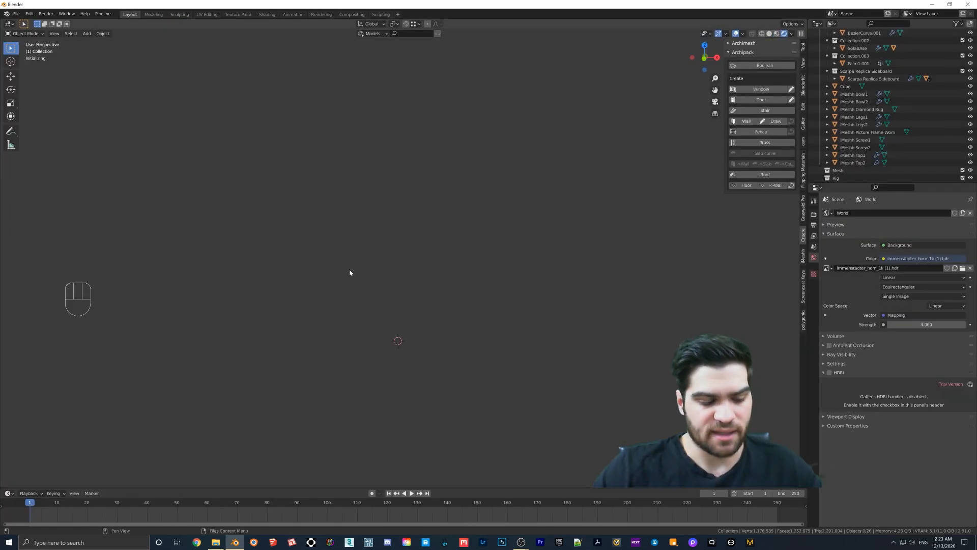
{"action": "key", "text": "z"}
{"action": "key", "text": "z"}
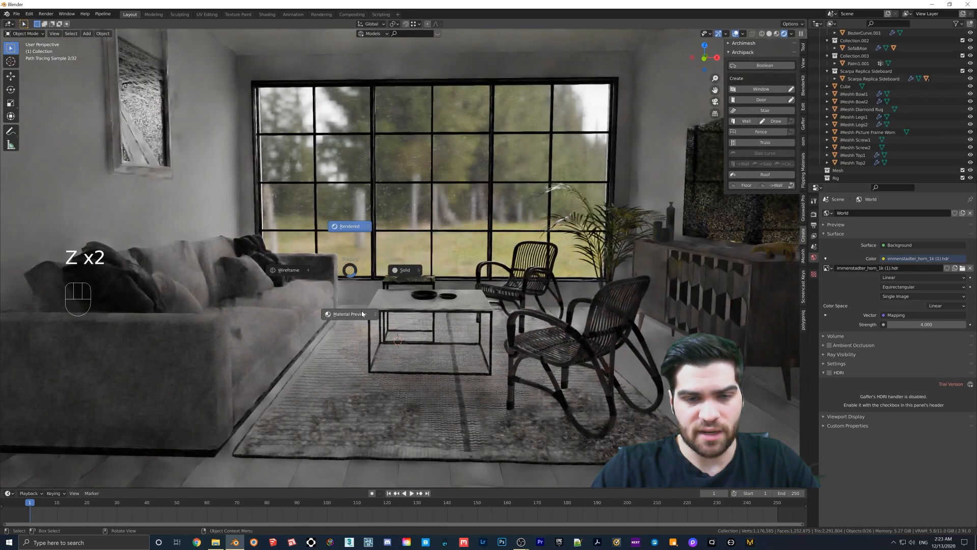
{"action": "left_click", "coordinate": [363, 313]}
{"action": "mouse_move", "coordinate": [363, 313]}
{"action": "middle_mouse_down"}
{"action": "mouse_move", "coordinate": [475, 333]}
{"action": "mouse_move", "coordinate": [466, 307]}
{"action": "mouse_move", "coordinate": [458, 316]}
{"action": "middle_mouse_up"}
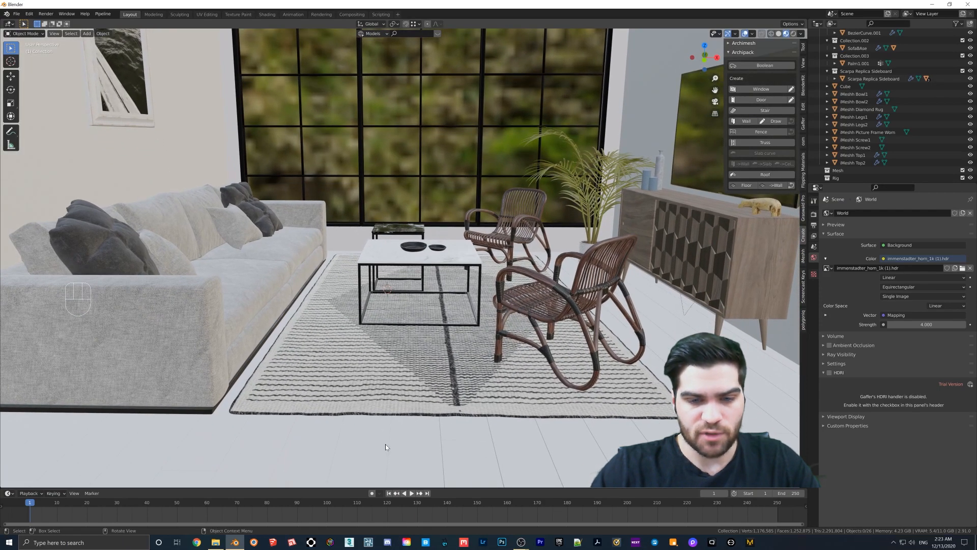
Step: Remove the plank floor's extra material slots, keeping only Floor_alt1
{"action": "left_click", "coordinate": [428, 438]}
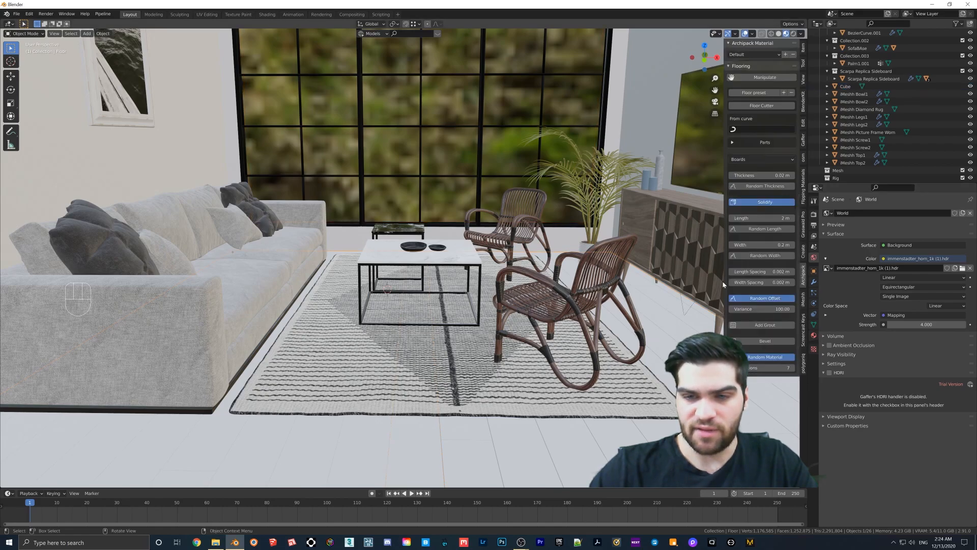
{"action": "left_click", "coordinate": [813, 337]}
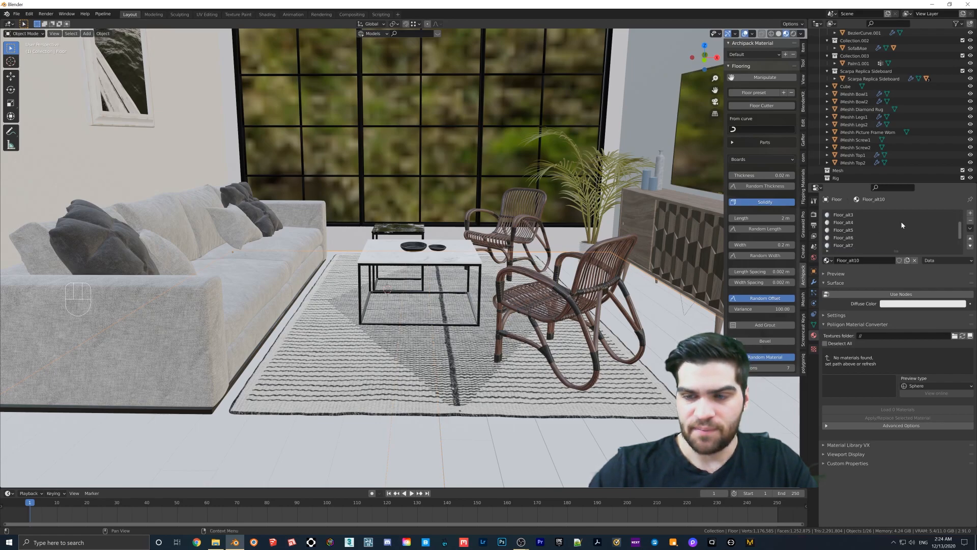
{"action": "scroll", "coordinate": [865, 230], "scroll_direction": "down", "scroll_amount": 6}
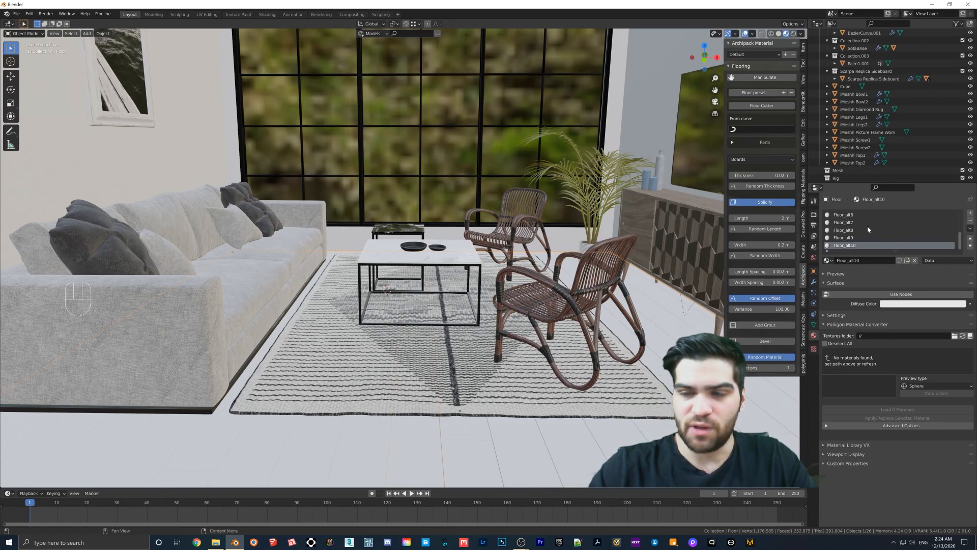
{"action": "left_click", "coordinate": [970, 223]}
{"action": "left_click", "coordinate": [970, 222]}
{"action": "left_click", "coordinate": [970, 222]}
{"action": "left_click", "coordinate": [970, 222]}
{"action": "left_click", "coordinate": [970, 222]}
{"action": "left_click", "coordinate": [969, 222]}
{"action": "left_click", "coordinate": [970, 222]}
{"action": "left_click", "coordinate": [969, 223]}
{"action": "left_click", "coordinate": [970, 222]}
{"action": "left_click", "coordinate": [970, 222]}
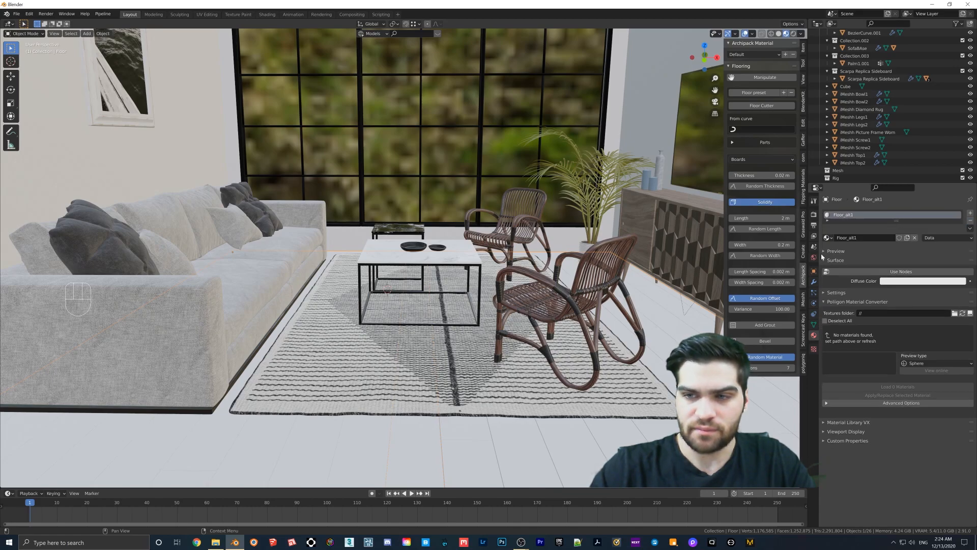
Step: Enable nodes on the Floor_alt1 material and tint its base color a slightly warm off-white
{"action": "mouse_move", "coordinate": [442, 286]}
{"action": "middle_mouse_down"}
{"action": "mouse_move", "coordinate": [450, 287]}
{"action": "mouse_move", "coordinate": [433, 290]}
{"action": "middle_mouse_up"}
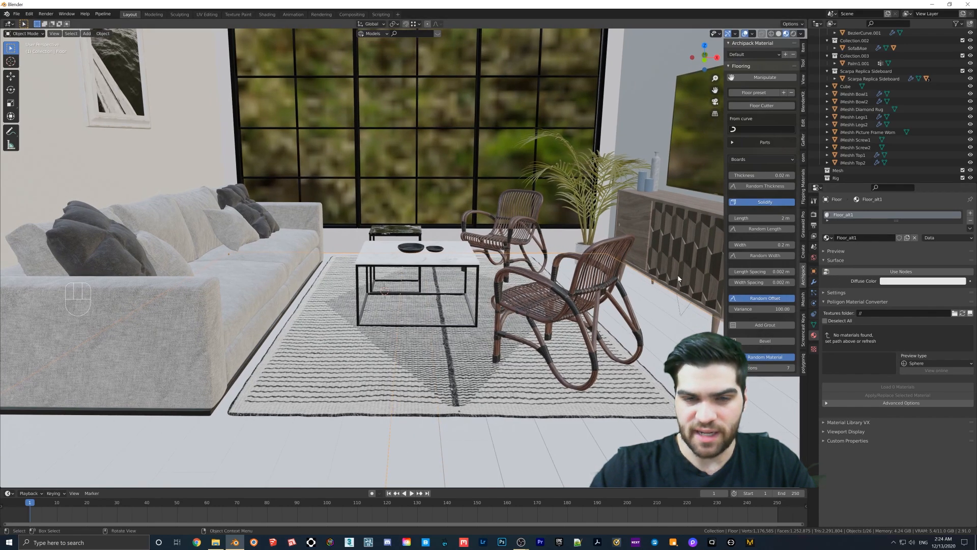
{"action": "left_click", "coordinate": [901, 272]}
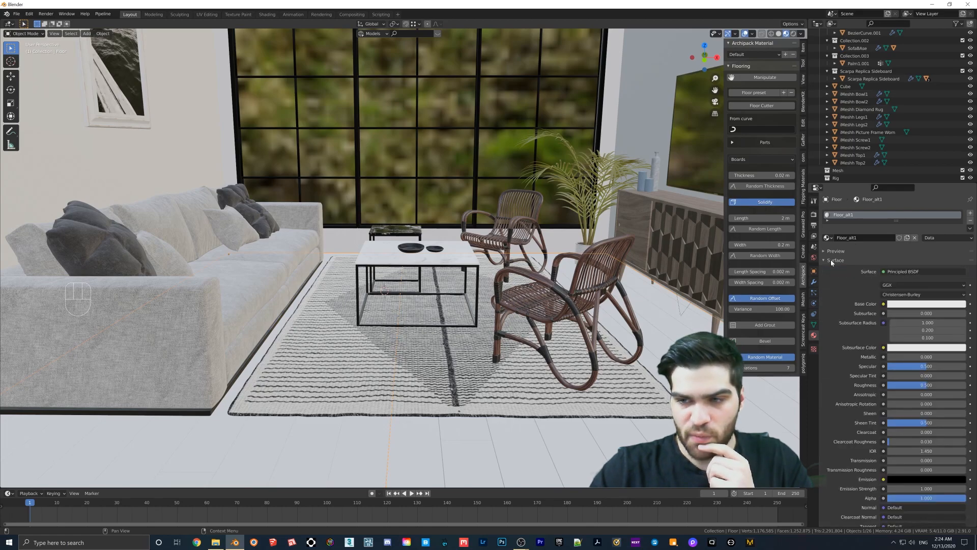
{"action": "left_click", "coordinate": [907, 304]}
{"action": "mouse_move", "coordinate": [930, 229]}
{"action": "left_mouse_down"}
{"action": "mouse_move", "coordinate": [916, 209]}
{"action": "mouse_move", "coordinate": [936, 234]}
{"action": "mouse_move", "coordinate": [926, 223]}
{"action": "left_mouse_up"}
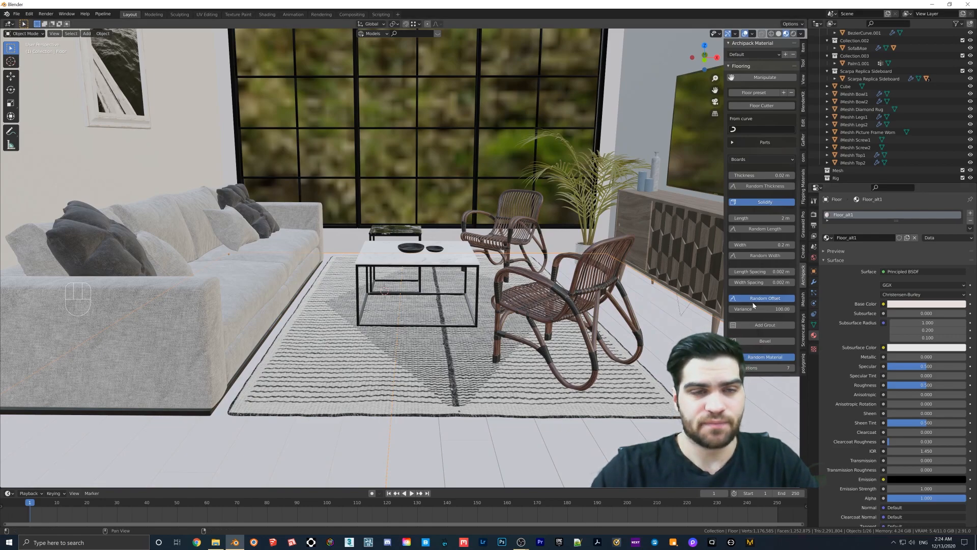
Step: Open the Shading workspace and switch the node editor from World to Object to show the Floor_alt1 material's nodes
{"action": "left_click", "coordinate": [267, 16]}
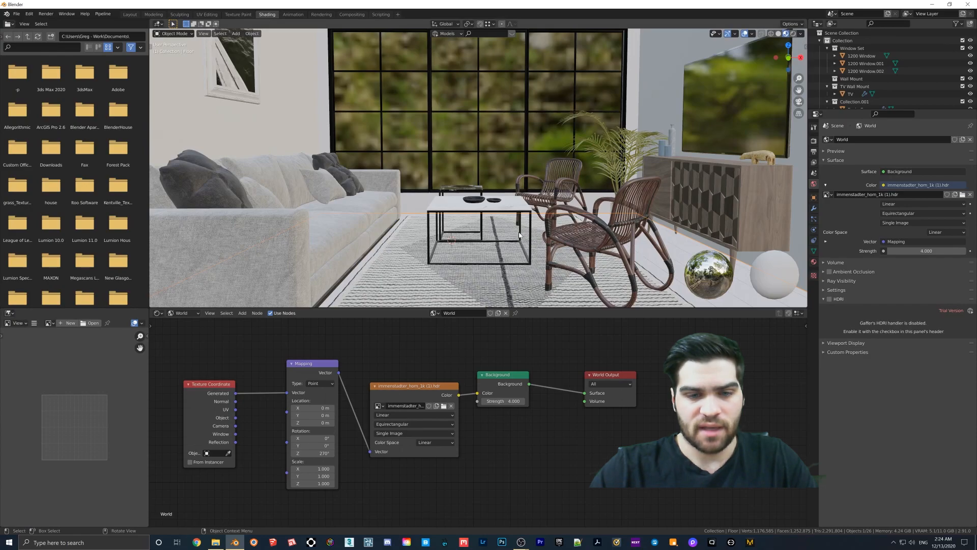
{"action": "middle_click_drag", "start_coordinate": [519, 233], "coordinate": [505, 204]}
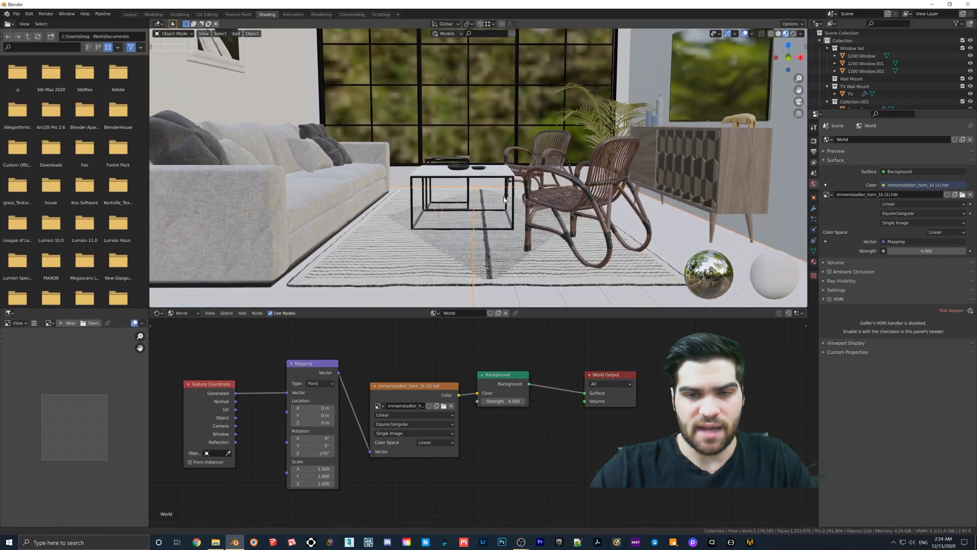
{"action": "left_click", "coordinate": [188, 312]}
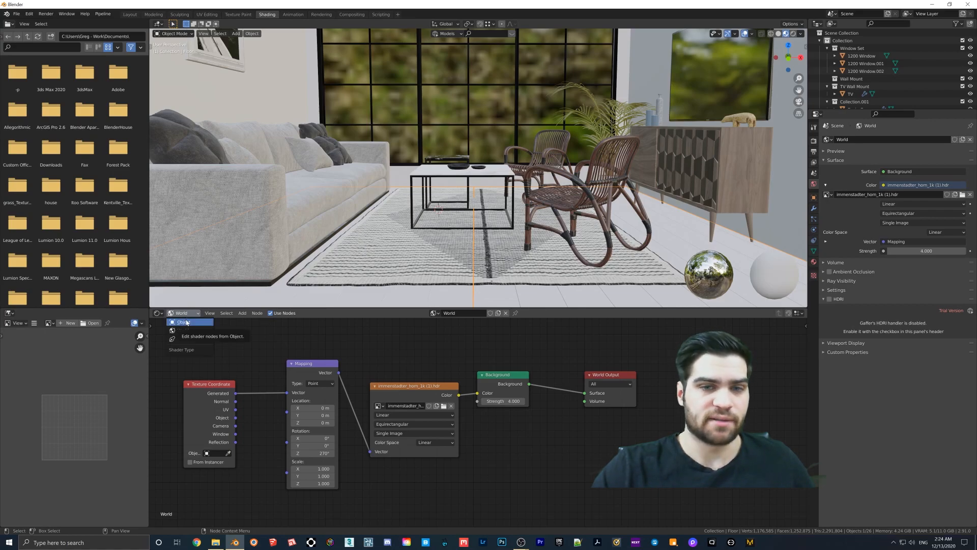
{"action": "left_click", "coordinate": [186, 323]}
{"action": "scroll", "coordinate": [450, 355], "scroll_direction": "down", "scroll_amount": 2}
{"action": "scroll", "coordinate": [450, 355], "scroll_direction": "down", "scroll_amount": 2}
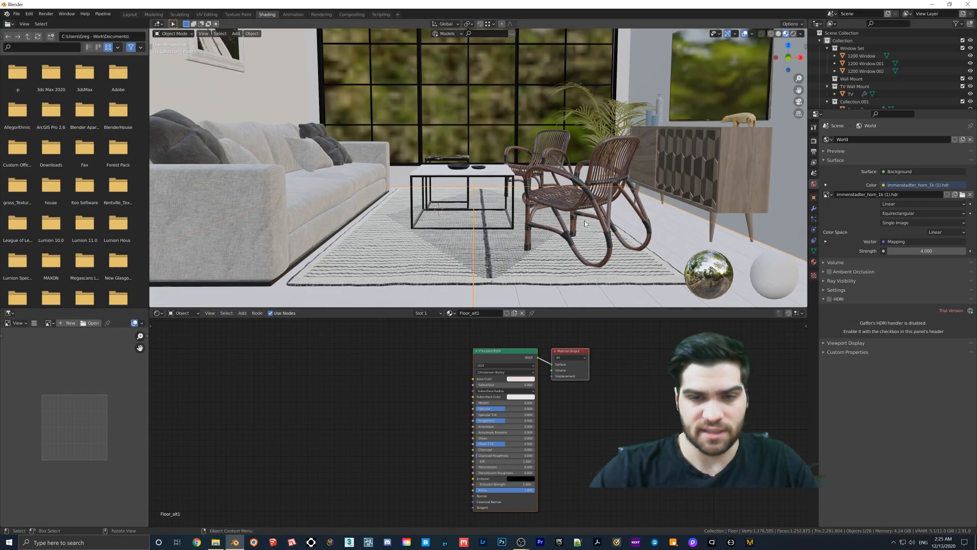
Step: Bring the 2K base color, normal and roughness images from the TW-0078 Wood78 folder into the Floor_alt1 node graph
{"action": "middle_click_drag", "start_coordinate": [565, 228], "coordinate": [513, 265]}
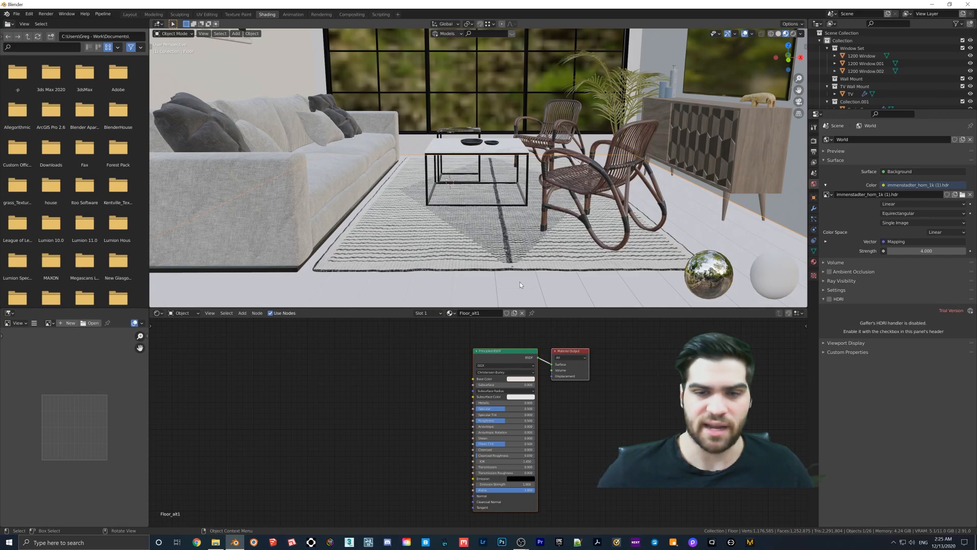
{"action": "left_click", "coordinate": [219, 543]}
{"action": "left_click_drag", "start_coordinate": [487, 139], "coordinate": [248, 143]}
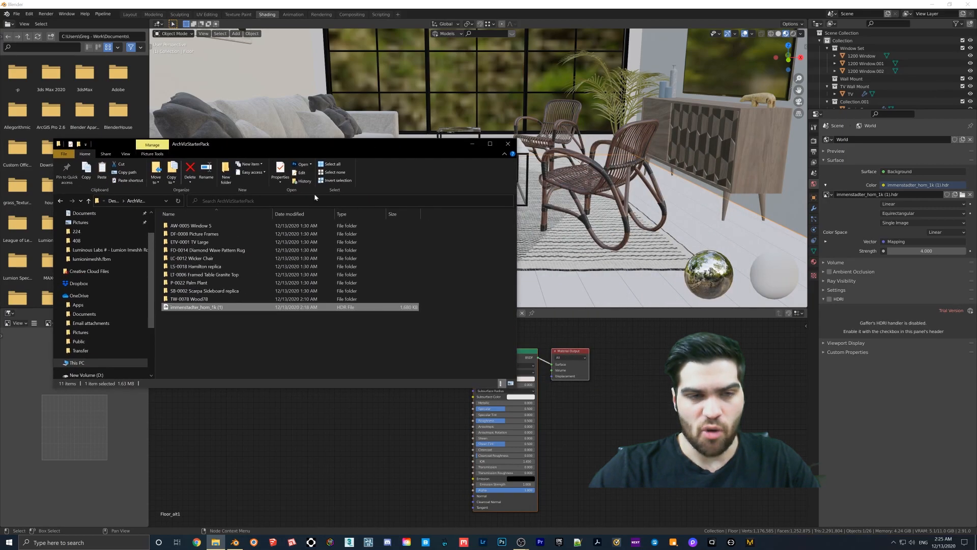
{"action": "double_click", "coordinate": [205, 299]}
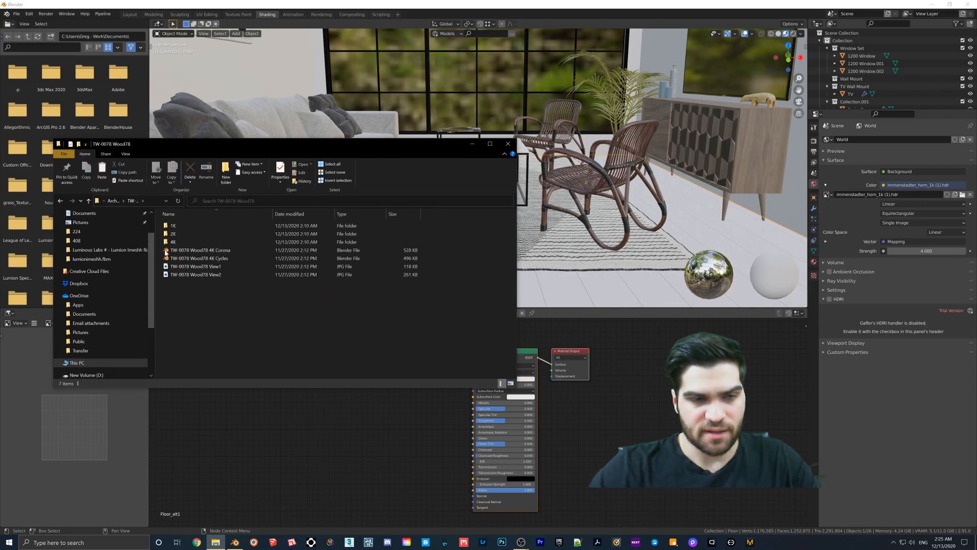
{"action": "double_click", "coordinate": [191, 235]}
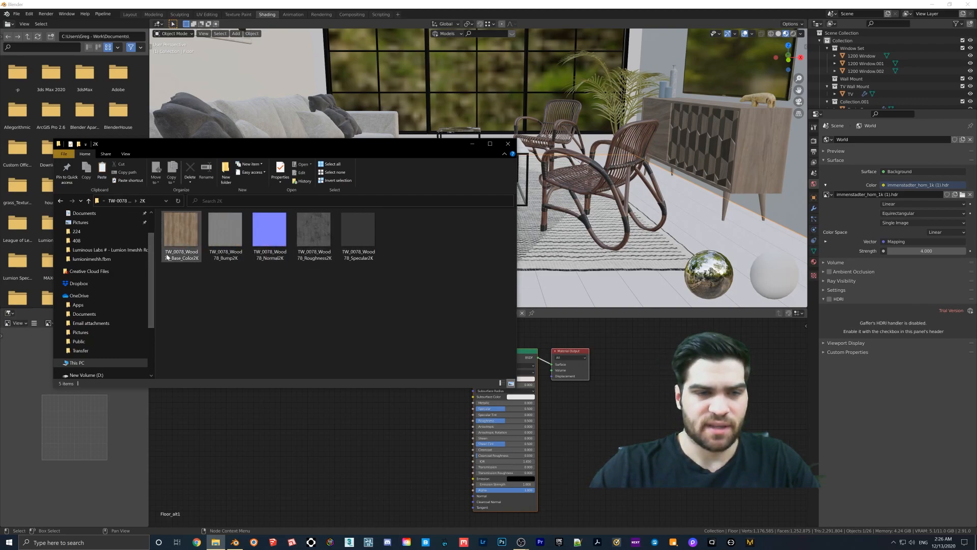
{"action": "left_click_drag", "start_coordinate": [182, 230], "coordinate": [299, 414]}
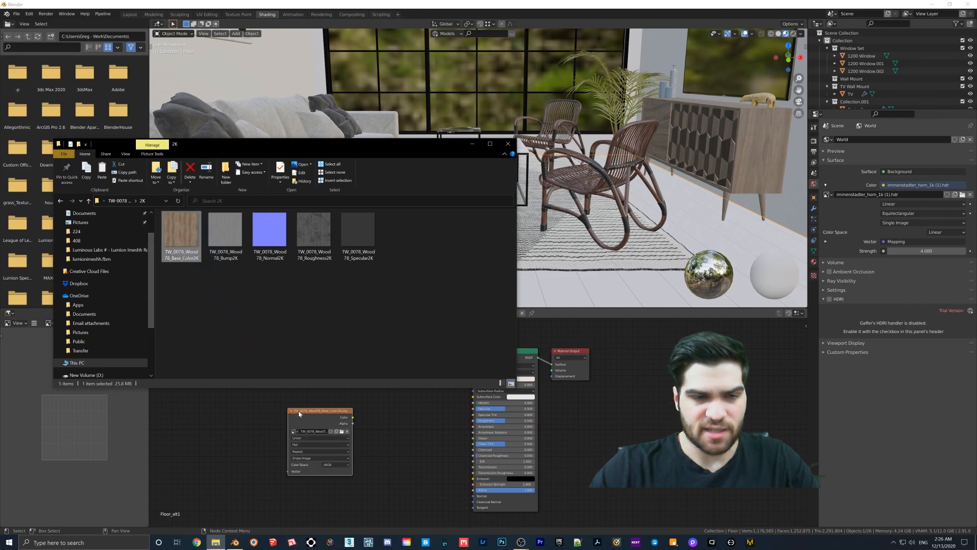
{"action": "left_click_drag", "start_coordinate": [269, 232], "coordinate": [248, 440]}
{"action": "left_click_drag", "start_coordinate": [314, 234], "coordinate": [374, 434]}
{"action": "left_click", "coordinate": [508, 143]}
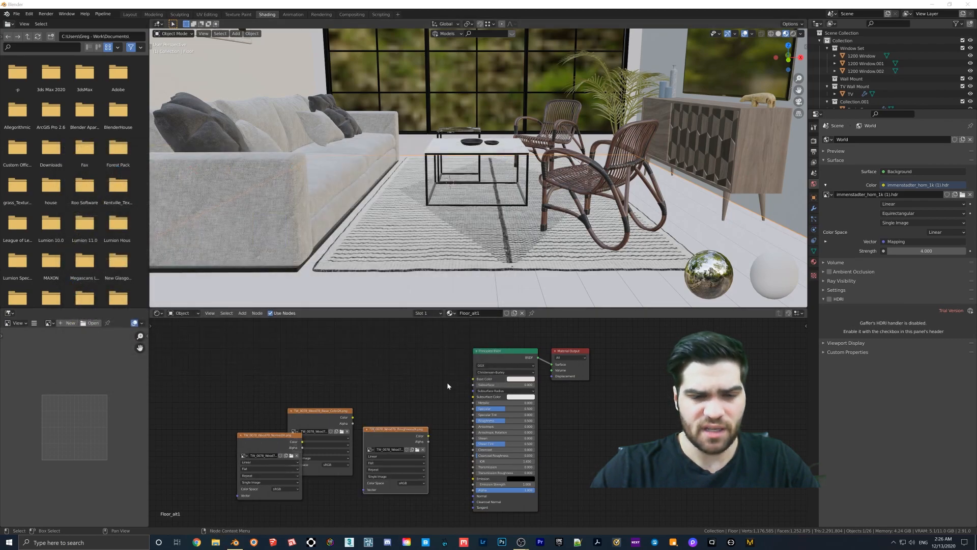
Step: Connect the wood textures to the Principled BSDF's Base Color, Roughness and Normal inputs, and set the roughness texture's color space to Non-Color
{"action": "left_click_drag", "start_coordinate": [330, 411], "coordinate": [473, 378]}
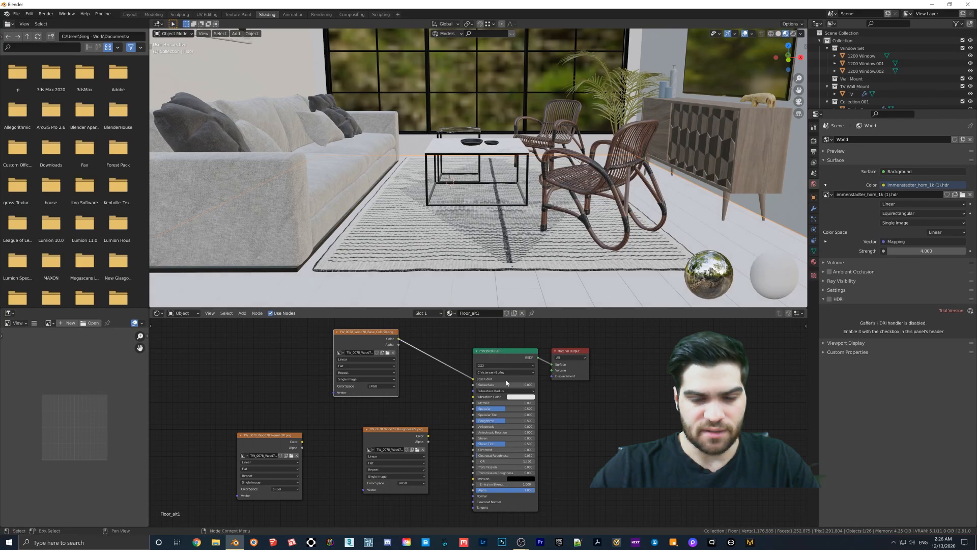
{"action": "left_click_drag", "start_coordinate": [397, 432], "coordinate": [473, 421]}
{"action": "middle_click_drag", "start_coordinate": [450, 421], "coordinate": [451, 386]}
{"action": "left_click_drag", "start_coordinate": [270, 403], "coordinate": [473, 461]}
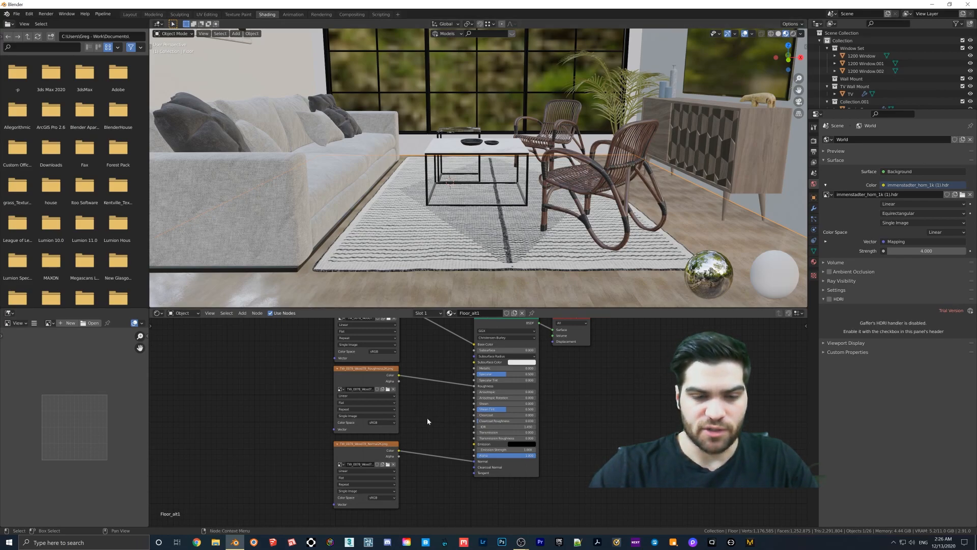
{"action": "left_click", "coordinate": [383, 422]}
{"action": "left_click", "coordinate": [376, 446]}
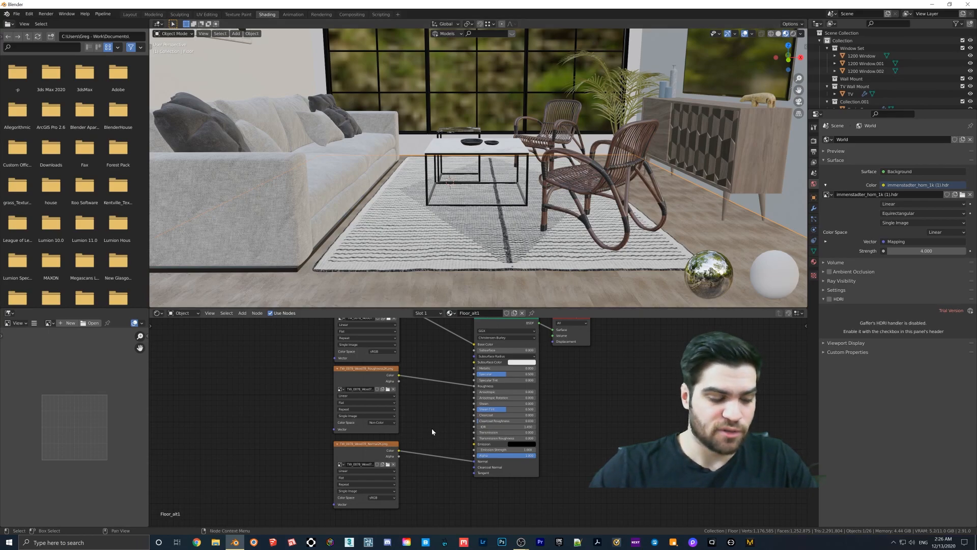
Step: Insert a Normal Map node between the normal texture and the Principled BSDF, and set that texture's color space to Non-Color
{"action": "key", "text": "shift+a"}
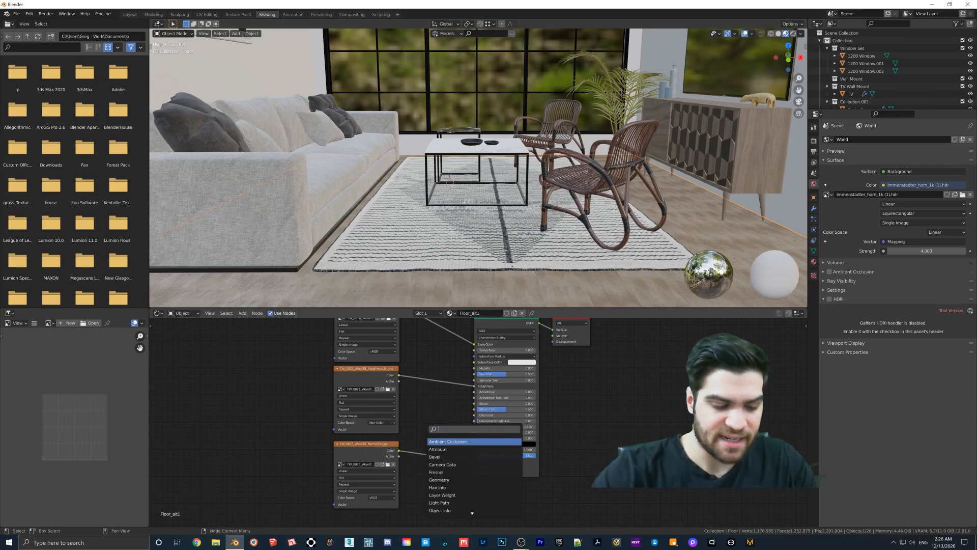
{"action": "type", "text": "normal"}
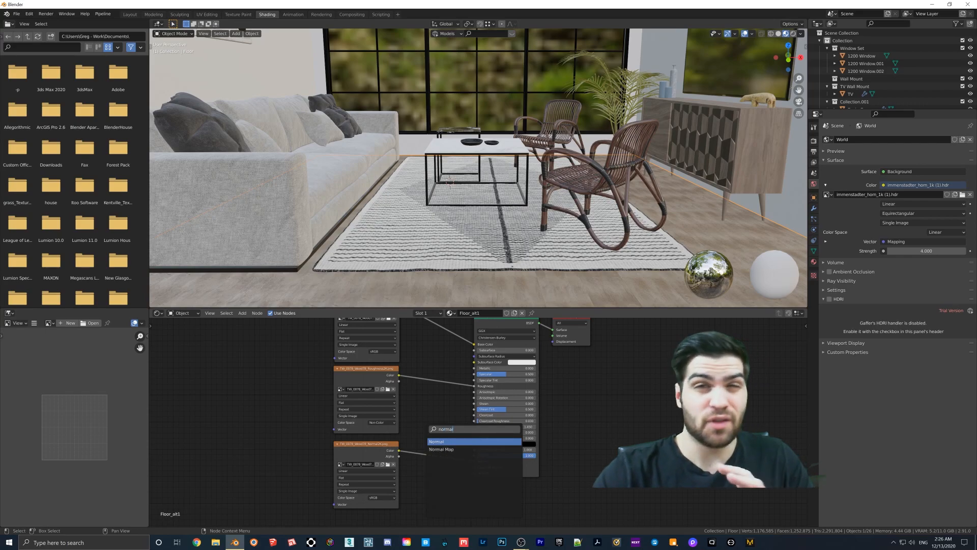
{"action": "key", "text": "Down"}
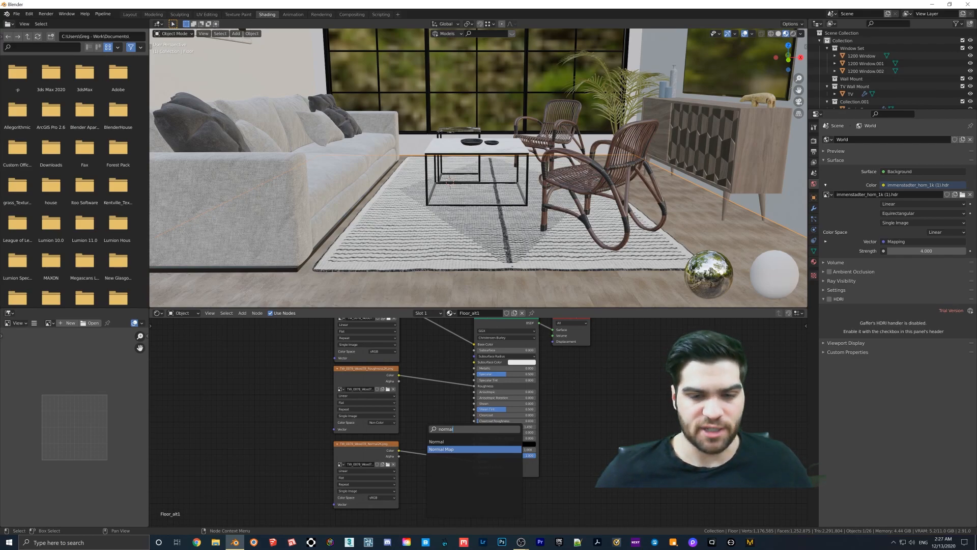
{"action": "key", "text": "Up"}
{"action": "key", "text": "Down"}
{"action": "left_click", "coordinate": [436, 448]}
{"action": "left_click", "coordinate": [432, 458]}
{"action": "middle_click_drag", "start_coordinate": [500, 276], "coordinate": [488, 272]}
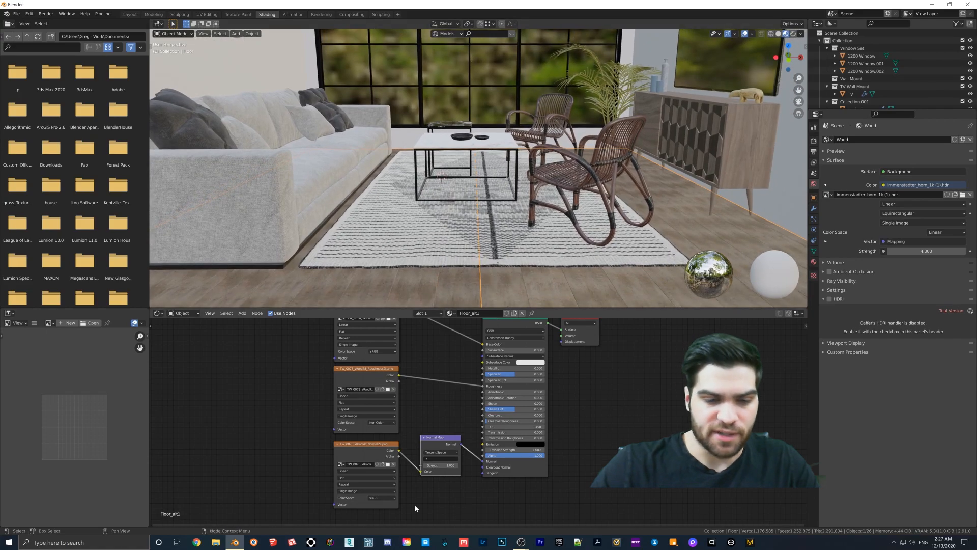
{"action": "left_click", "coordinate": [381, 497]}
{"action": "left_click", "coordinate": [382, 480]}
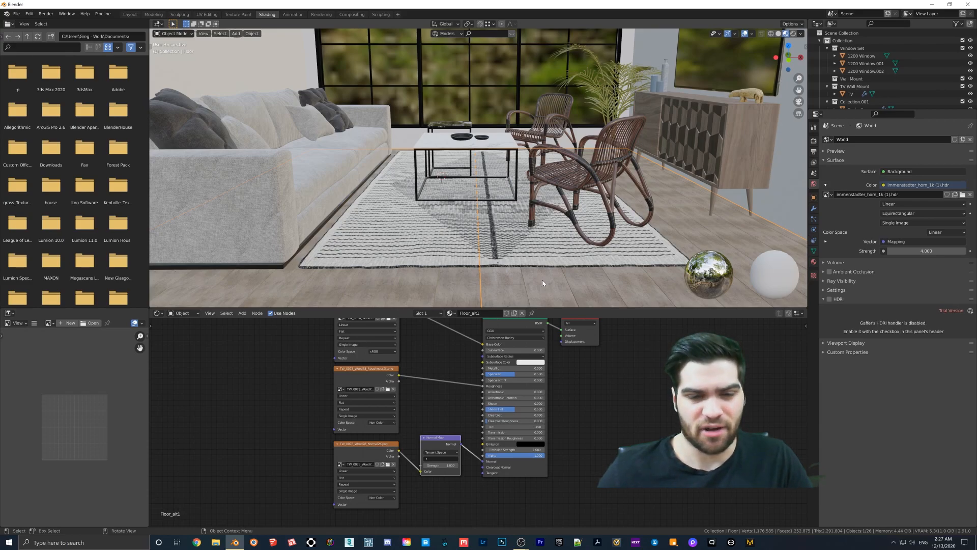
Step: Add Texture Coordinate and Mapping nodes for the wood textures and connect the Mapping output to all three image textures
{"action": "scroll", "coordinate": [490, 377], "scroll_direction": "down", "scroll_amount": 1}
{"action": "middle_click_drag", "start_coordinate": [491, 377], "coordinate": [515, 394]}
{"action": "scroll", "coordinate": [515, 394], "scroll_direction": "down", "scroll_amount": 1}
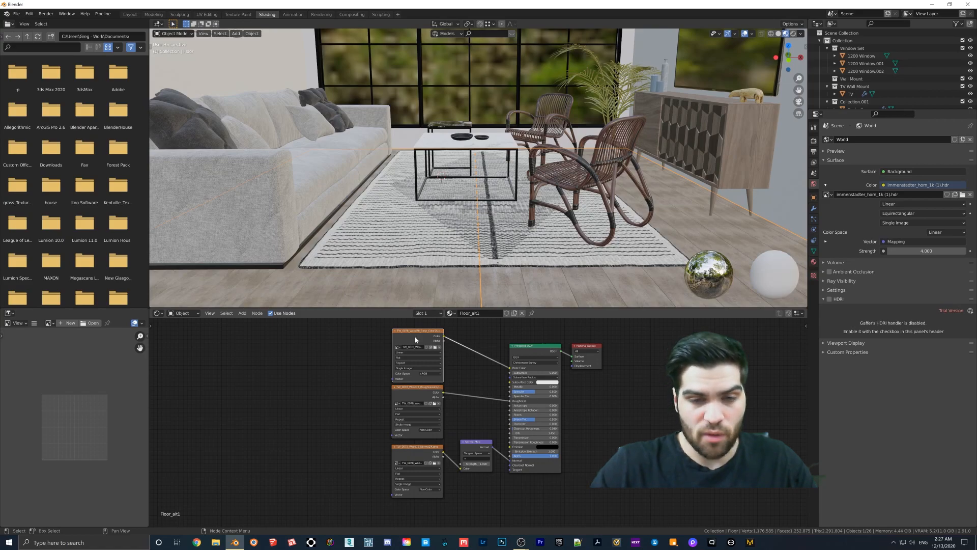
{"action": "key", "text": "ctrl+t"}
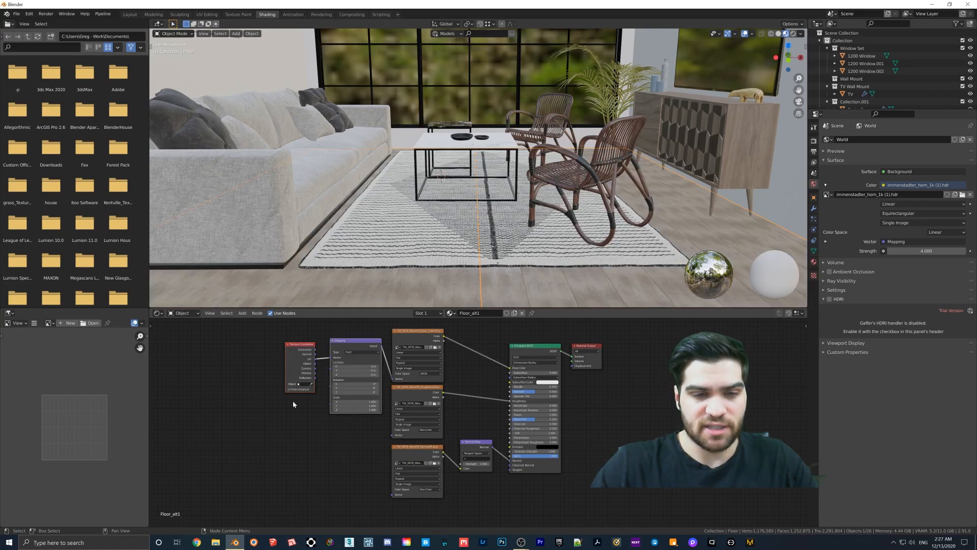
{"action": "left_click_drag", "start_coordinate": [360, 430], "coordinate": [264, 387]}
{"action": "left_click_drag", "start_coordinate": [342, 386], "coordinate": [392, 435]}
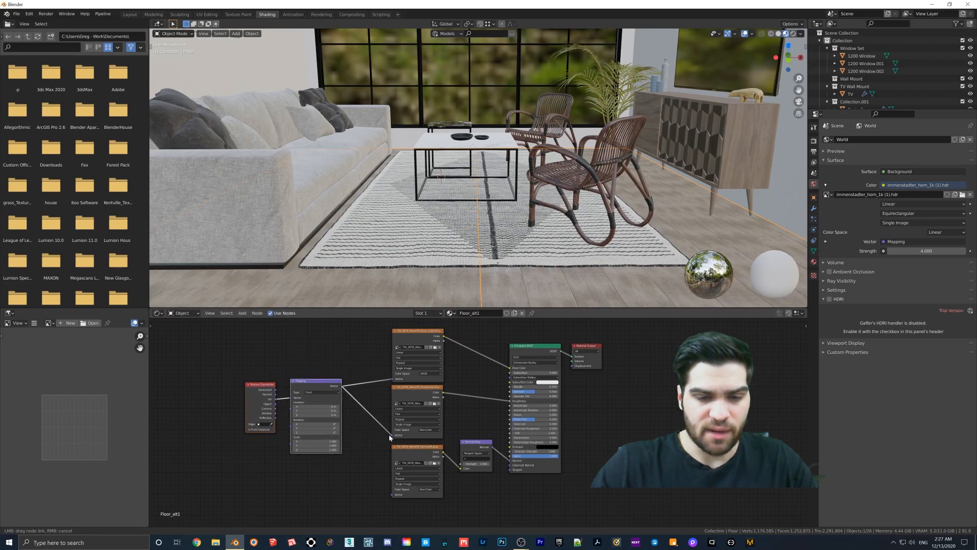
{"action": "left_click_drag", "start_coordinate": [342, 386], "coordinate": [391, 494]}
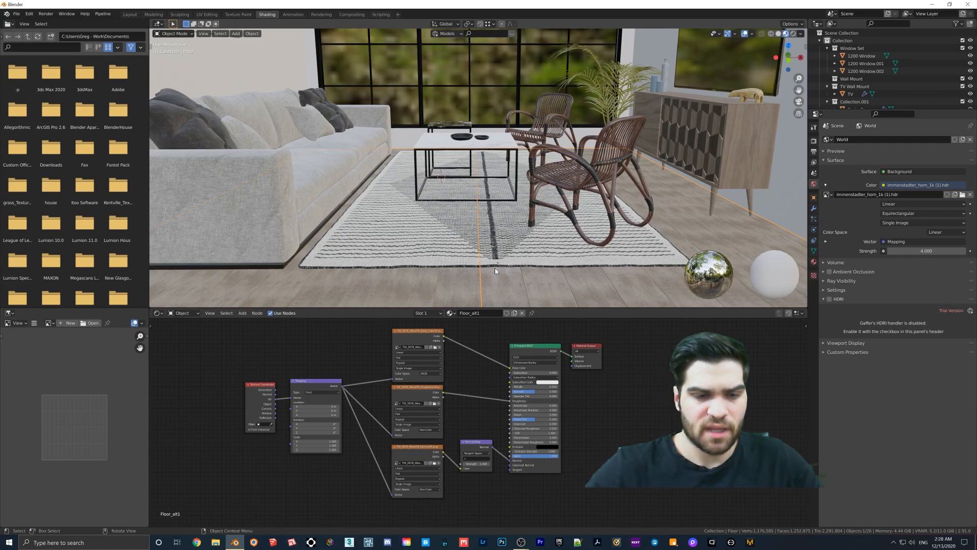
Step: Add a Value node, connect it to the Mapping node's Scale input and enter a uniform texture scale
{"action": "key", "text": "shift+a"}
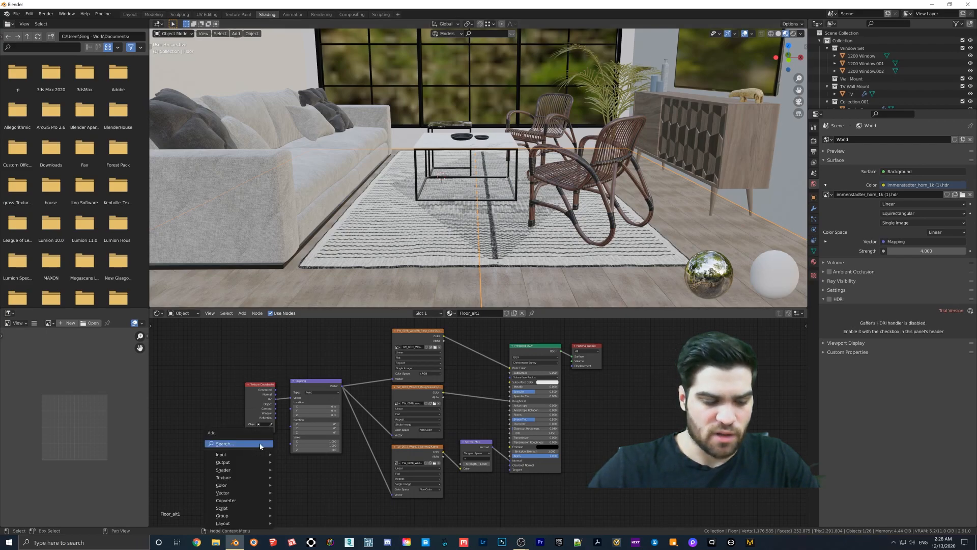
{"action": "type", "text": "va"}
{"action": "key", "text": "Return"}
{"action": "left_click", "coordinate": [257, 447]}
{"action": "left_click_drag", "start_coordinate": [271, 448], "coordinate": [293, 442]}
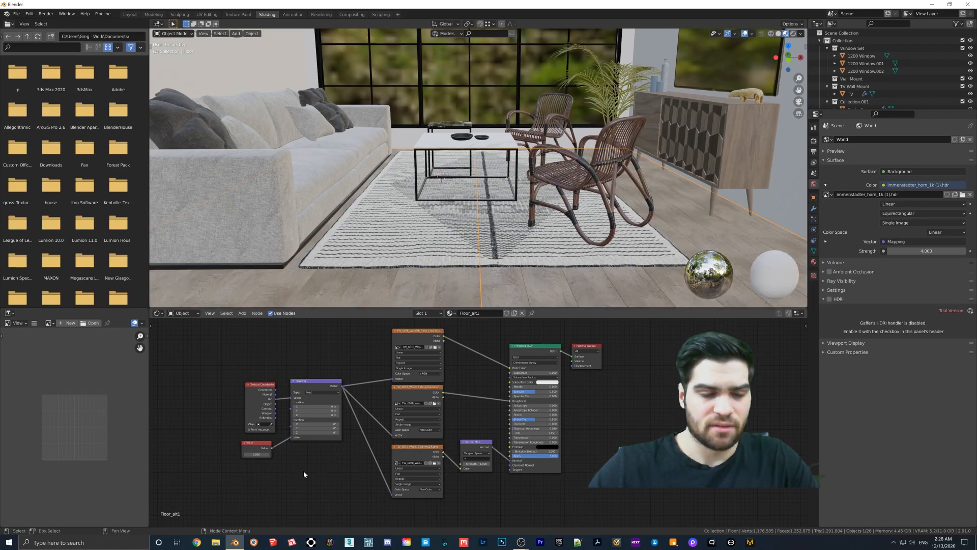
{"action": "left_click", "coordinate": [256, 454]}
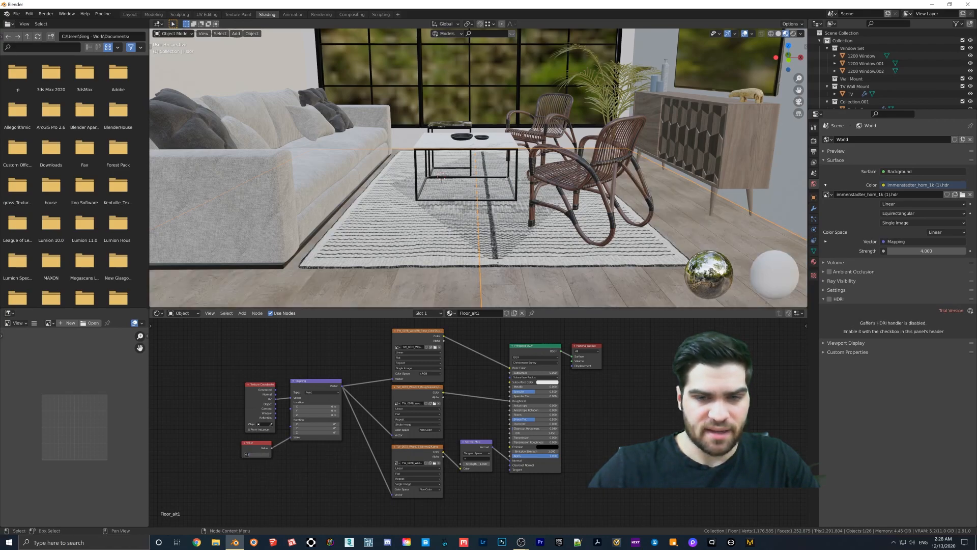
{"action": "key", "text": "Return"}
Step: In Edit Mode on the floor, select the top face of one plank and extend the selection to all faces with a similar normal
{"action": "middle_click_drag", "start_coordinate": [632, 254], "coordinate": [543, 249]}
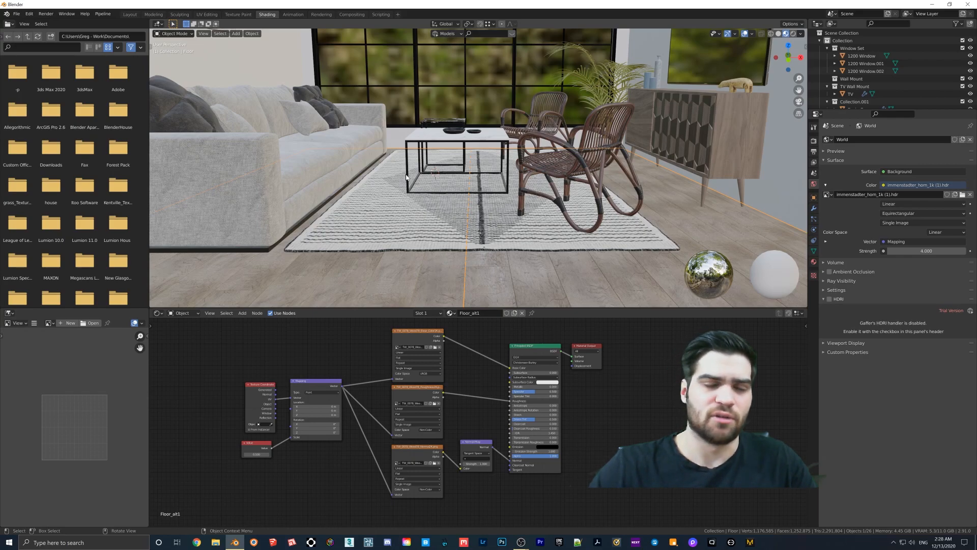
{"action": "left_click", "coordinate": [134, 16]}
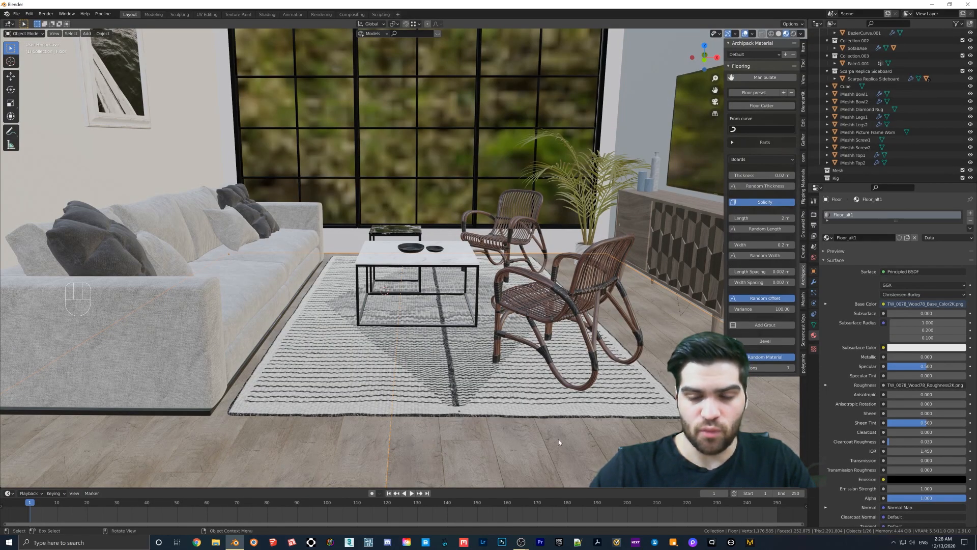
{"action": "key", "text": "Tab"}
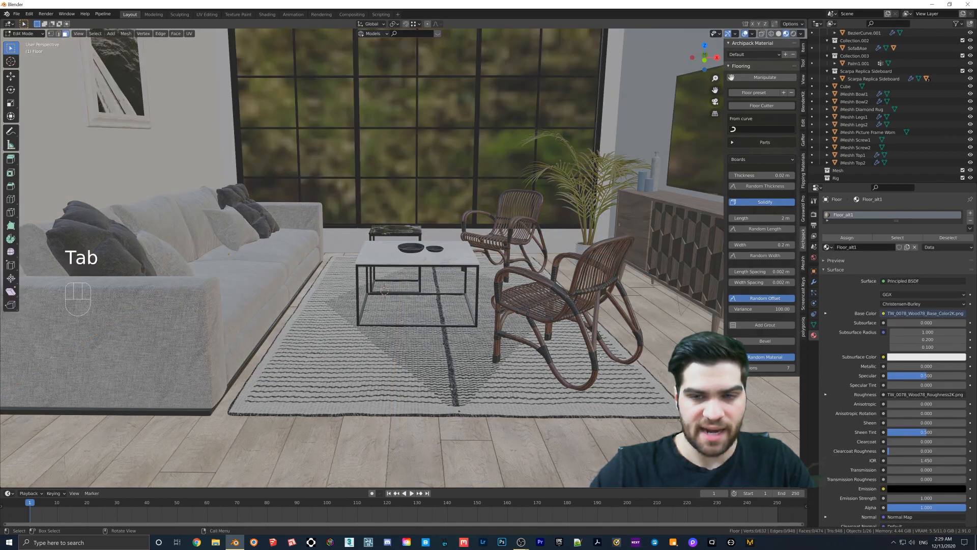
{"action": "key", "text": "3"}
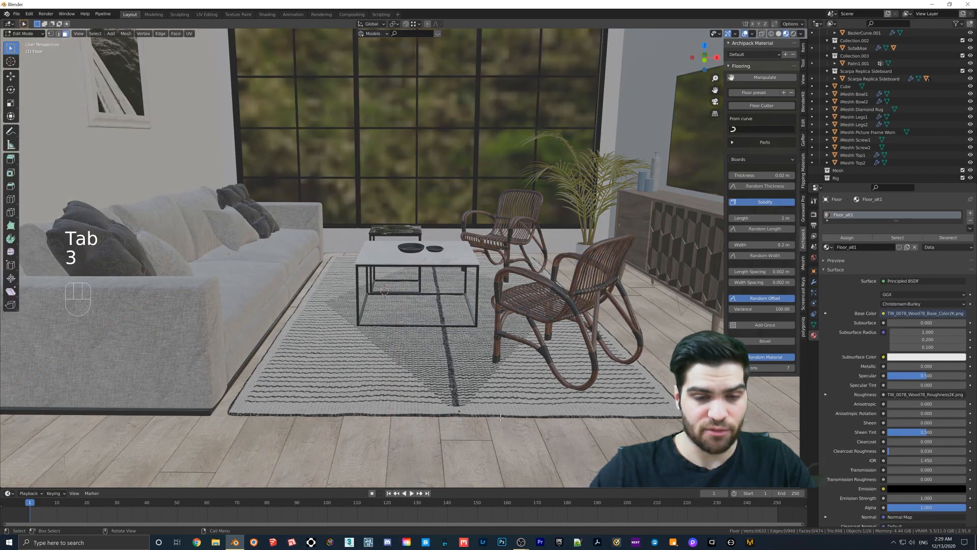
{"action": "left_click", "coordinate": [409, 437]}
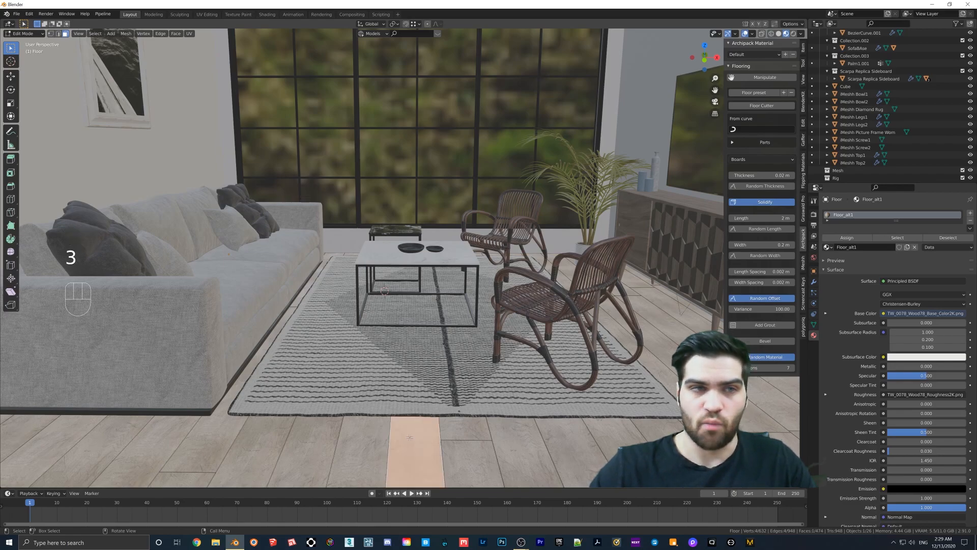
{"action": "left_click", "coordinate": [96, 34]}
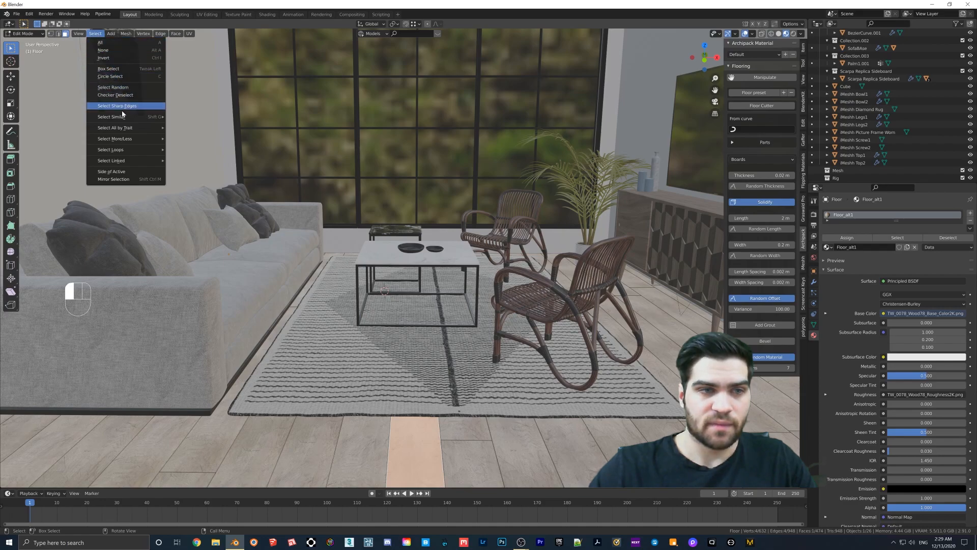
{"action": "mouse_move", "coordinate": [124, 118]}
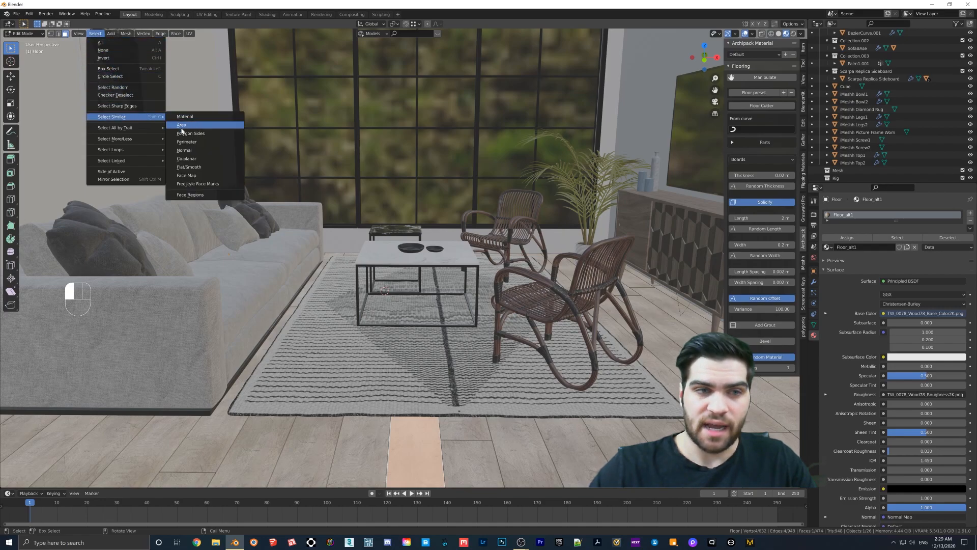
{"action": "left_click", "coordinate": [189, 151]}
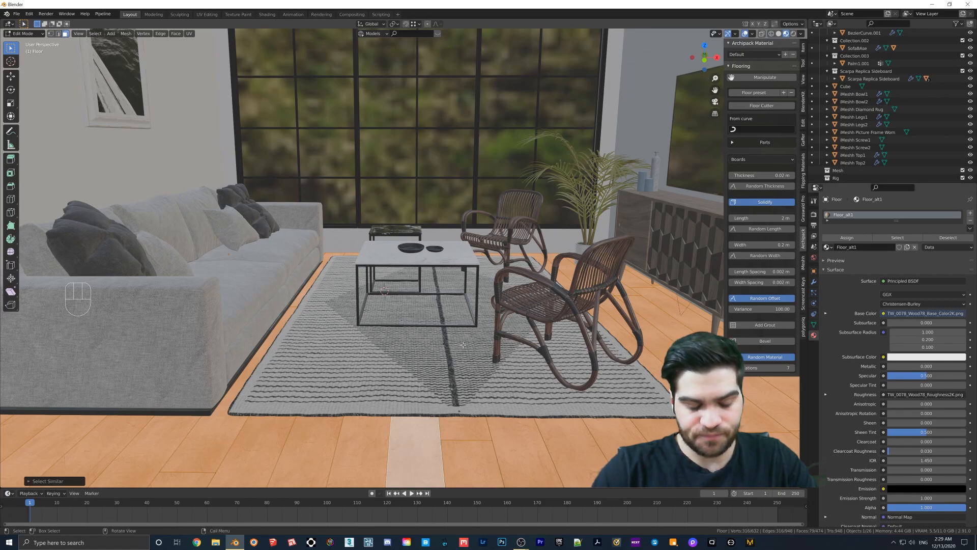
Step: Unwrap the selected plank top faces with Smart UV Project and return to Object Mode
{"action": "key", "text": "u"}
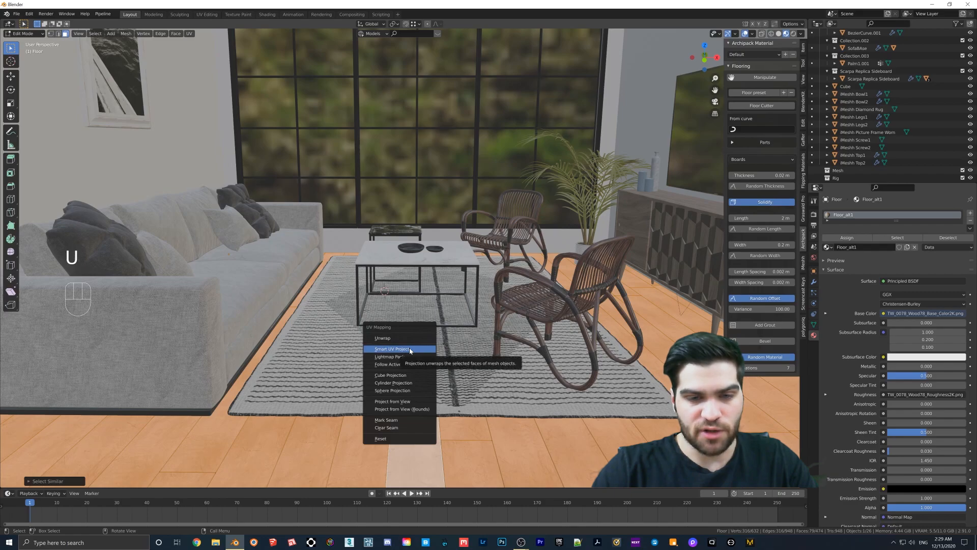
{"action": "left_click", "coordinate": [410, 349]}
{"action": "left_click", "coordinate": [411, 407]}
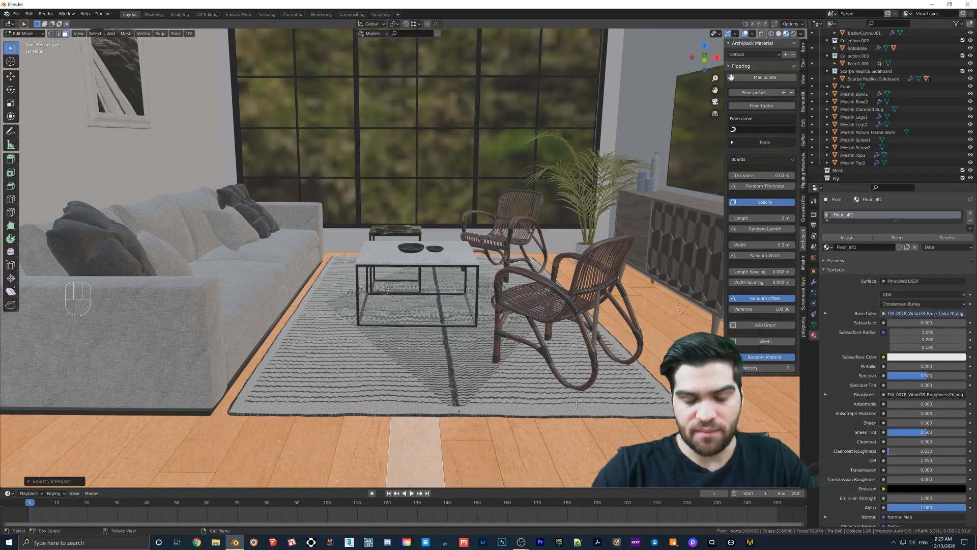
{"action": "key", "text": "Tab"}
{"action": "middle_click_drag", "start_coordinate": [566, 367], "coordinate": [420, 410], "text": "shift"}
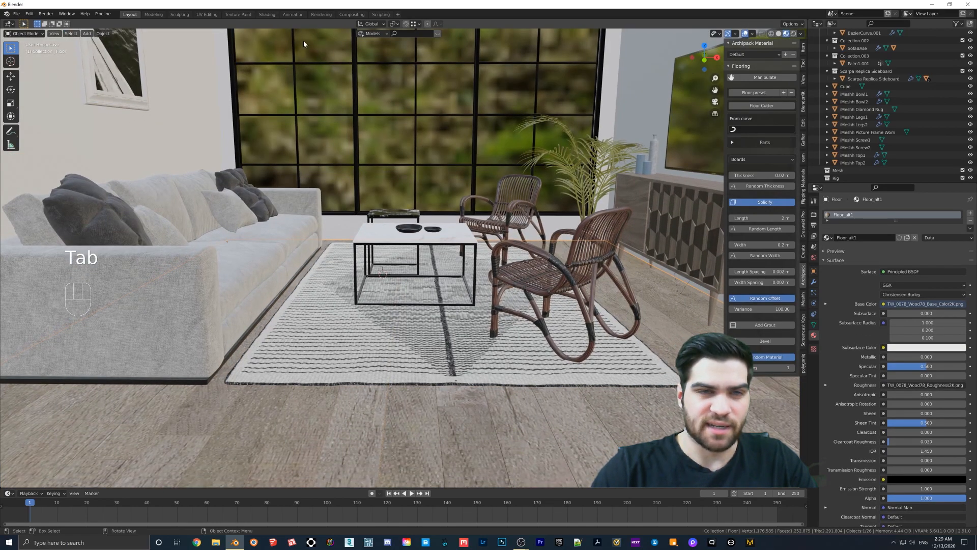
Step: Try a wood texture scale of 1 in the floor material's Value node, and settle on 0.5
{"action": "left_click", "coordinate": [267, 14]}
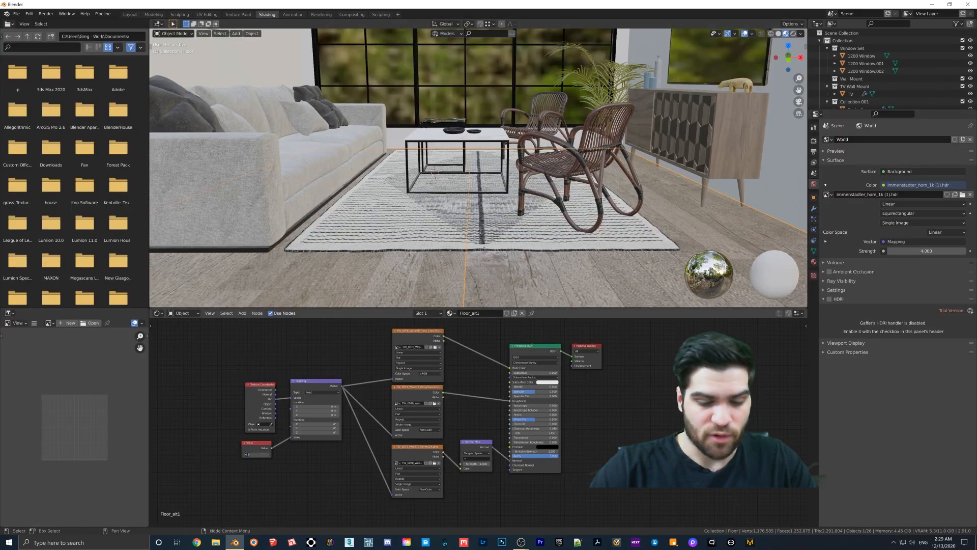
{"action": "type", "text": "1"}
{"action": "key", "text": "Return"}
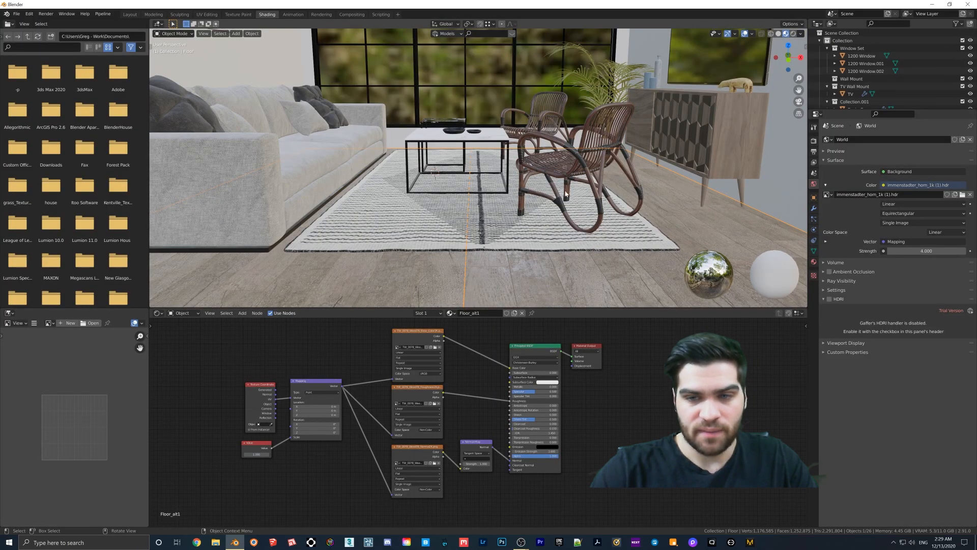
{"action": "left_click", "coordinate": [252, 453]}
{"action": "type", "text": "0.5"}
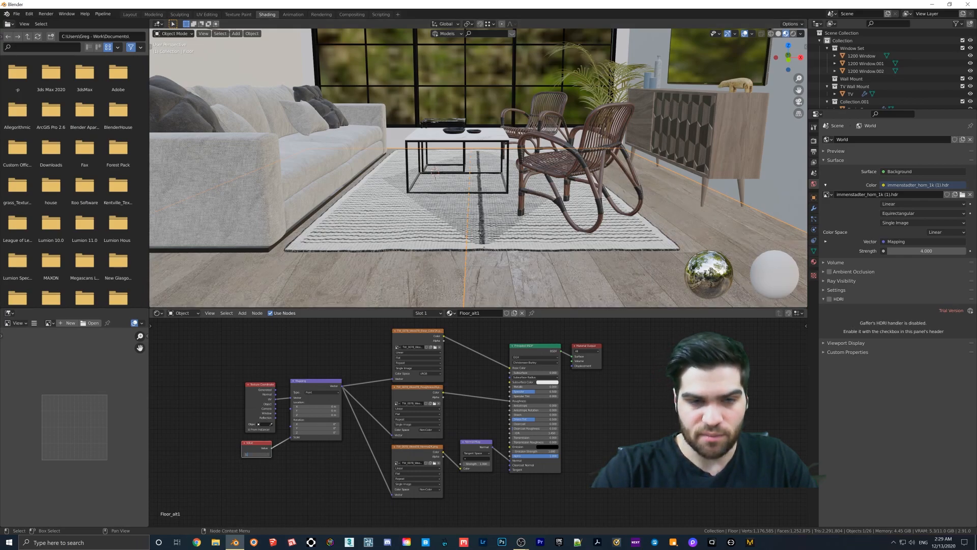
{"action": "key", "text": "Return"}
{"action": "middle_click_drag", "start_coordinate": [585, 234], "coordinate": [557, 223]}
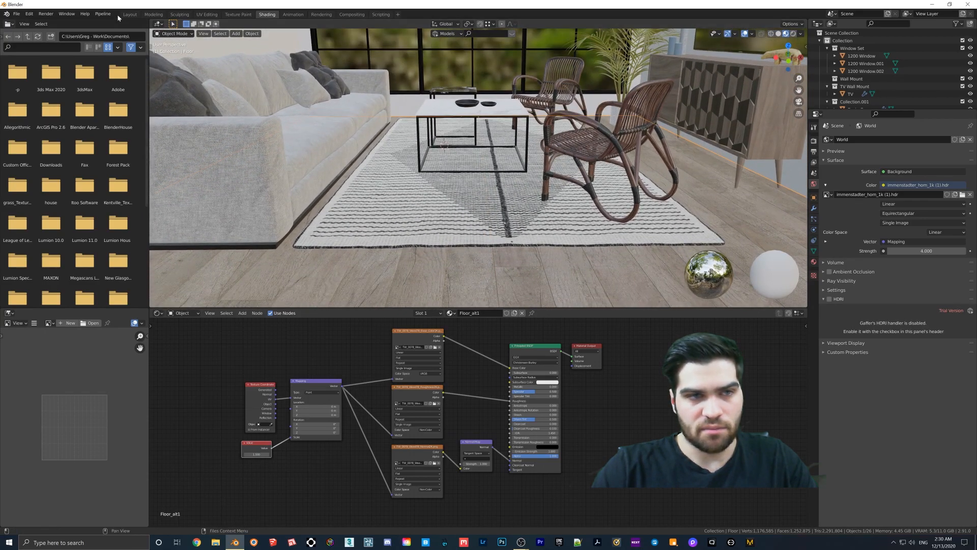
Step: Place the 3D cursor on the ceiling near its sofa-side edge and add an area light there
{"action": "left_click", "coordinate": [130, 14]}
{"action": "scroll", "coordinate": [376, 177], "scroll_direction": "down", "scroll_amount": 3}
{"action": "middle_click_drag", "start_coordinate": [377, 176], "coordinate": [379, 237], "text": "shift"}
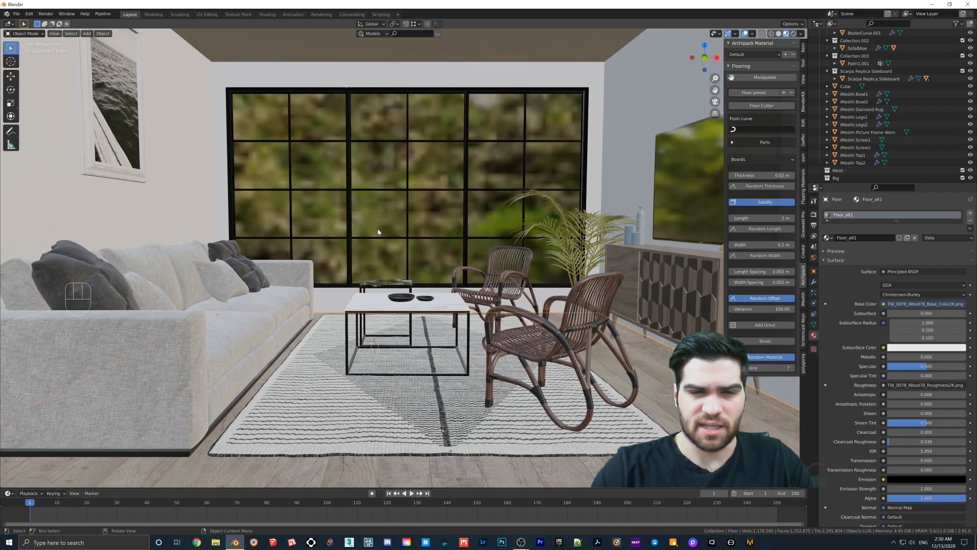
{"action": "middle_click_drag", "start_coordinate": [295, 111], "coordinate": [322, 122]}
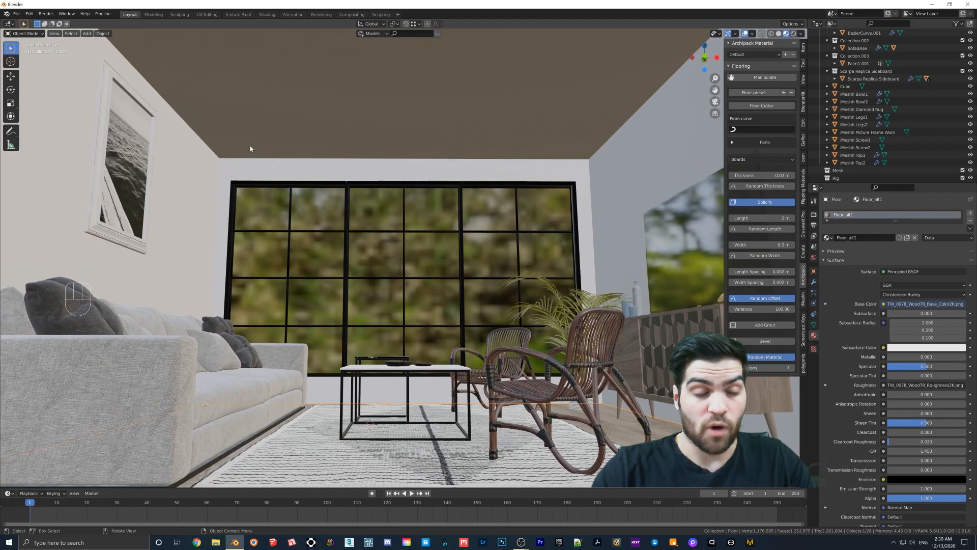
{"action": "key", "text": "shift"}
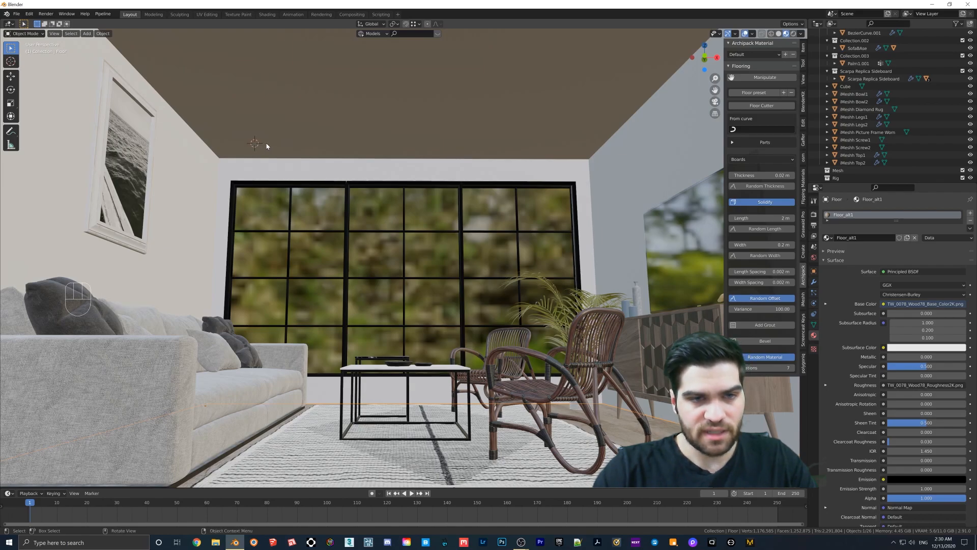
{"action": "key", "text": "shift+a"}
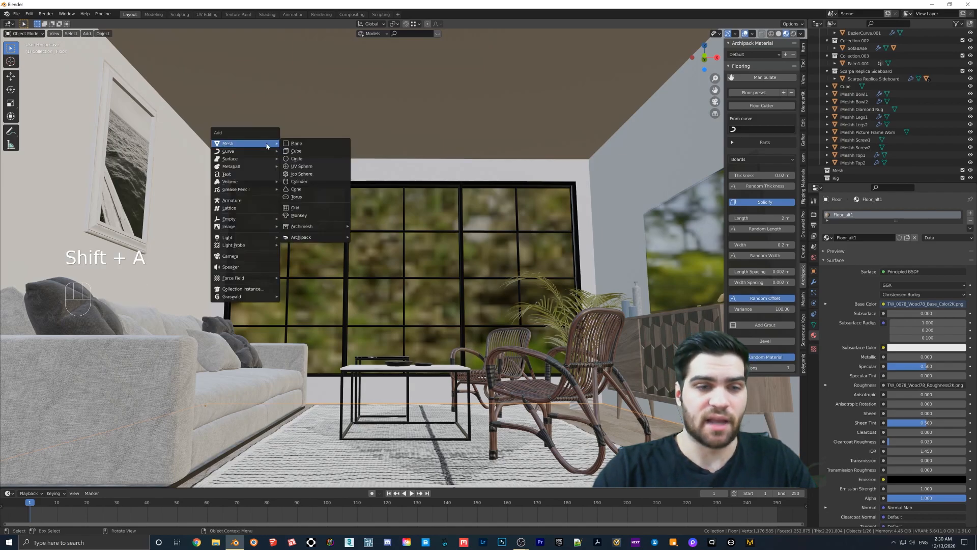
{"action": "mouse_move", "coordinate": [238, 241]}
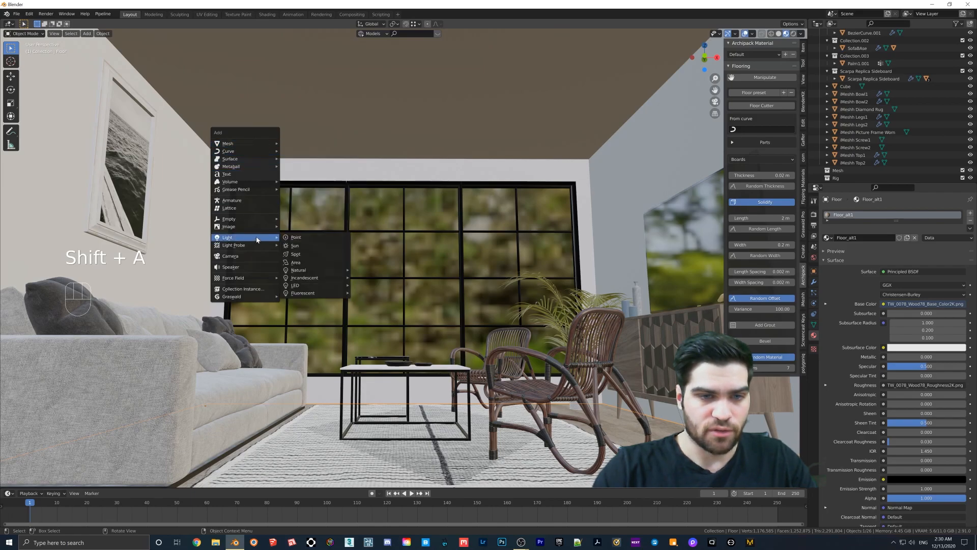
{"action": "left_click", "coordinate": [311, 262]}
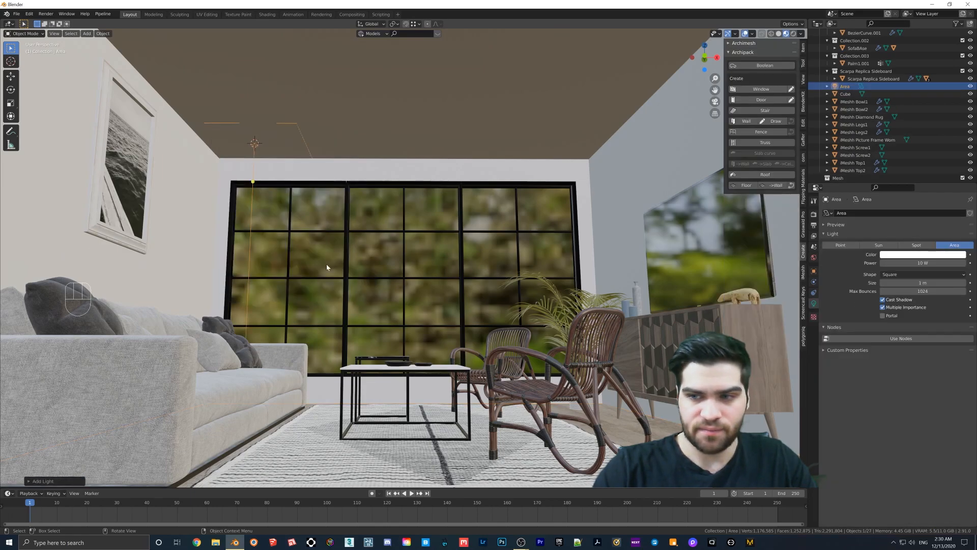
Step: Set the area light's power to 5 W and its shape to Disk
{"action": "left_click", "coordinate": [889, 276]}
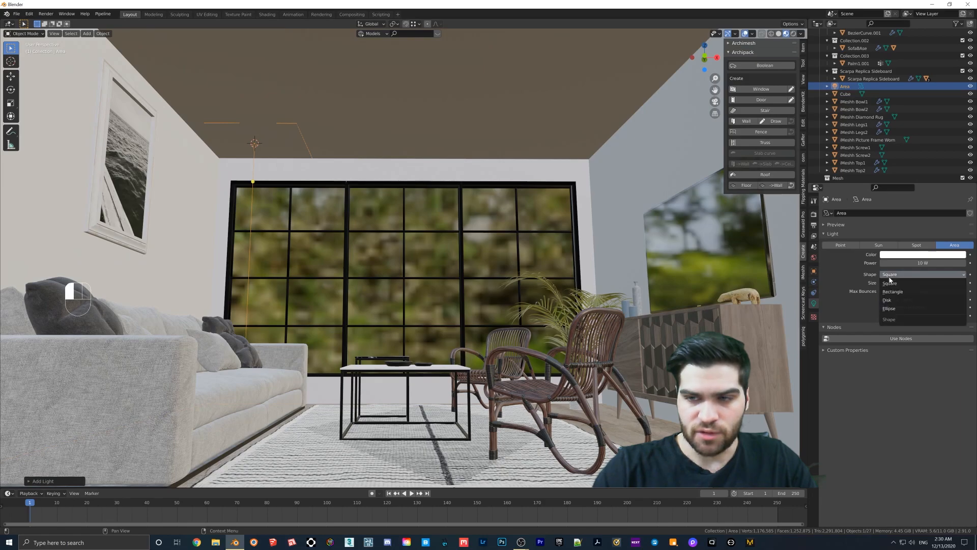
{"action": "left_click", "coordinate": [891, 282]}
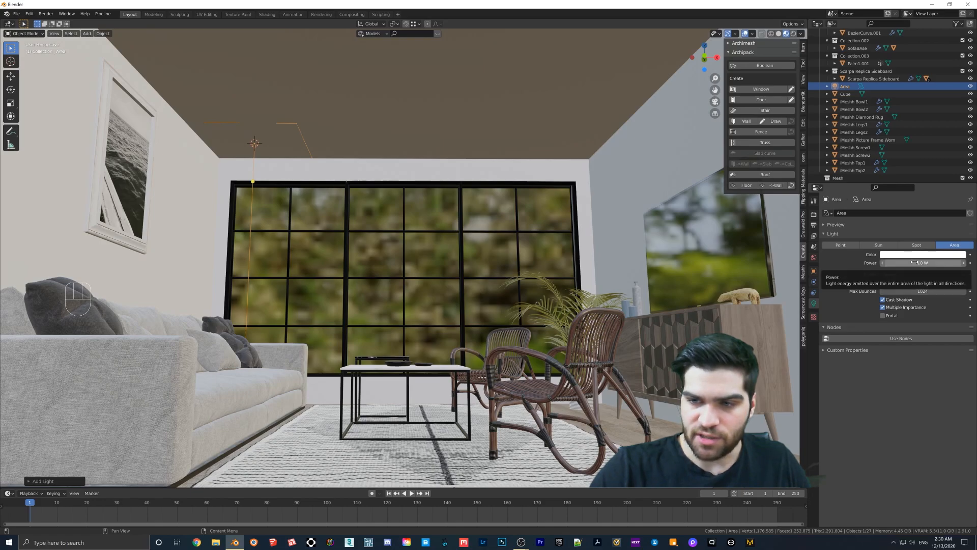
{"action": "mouse_move", "coordinate": [915, 263]}
{"action": "left_mouse_down"}
{"action": "mouse_move", "coordinate": [898, 263]}
{"action": "mouse_move", "coordinate": [915, 263]}
{"action": "left_mouse_up"}
{"action": "left_click", "coordinate": [895, 274]}
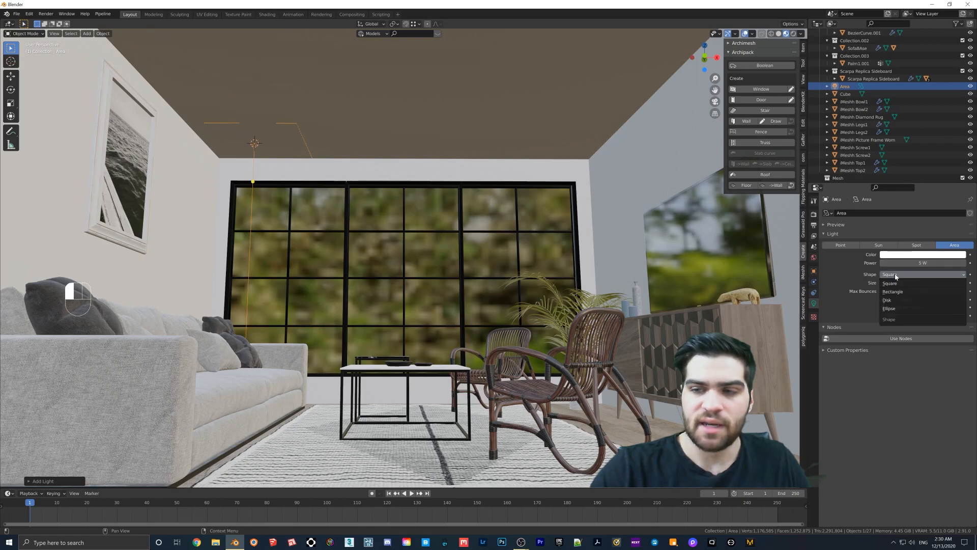
{"action": "left_click", "coordinate": [891, 300]}
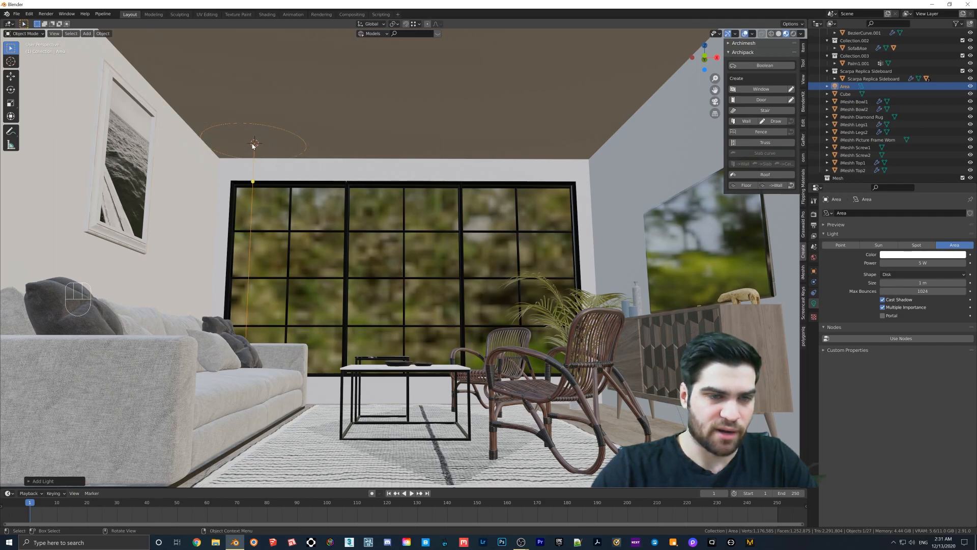
Step: Position the disk light just below the ceiling by moving it slightly along Z, Y and X, inward from the sofa-side wall
{"action": "key", "text": "g"}
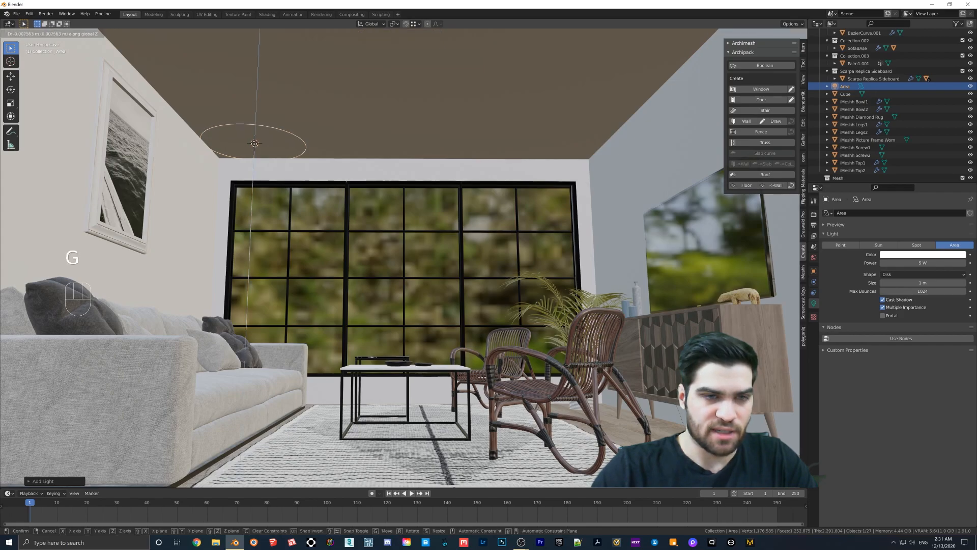
{"action": "left_click", "coordinate": [255, 148]}
{"action": "key", "text": "g"}
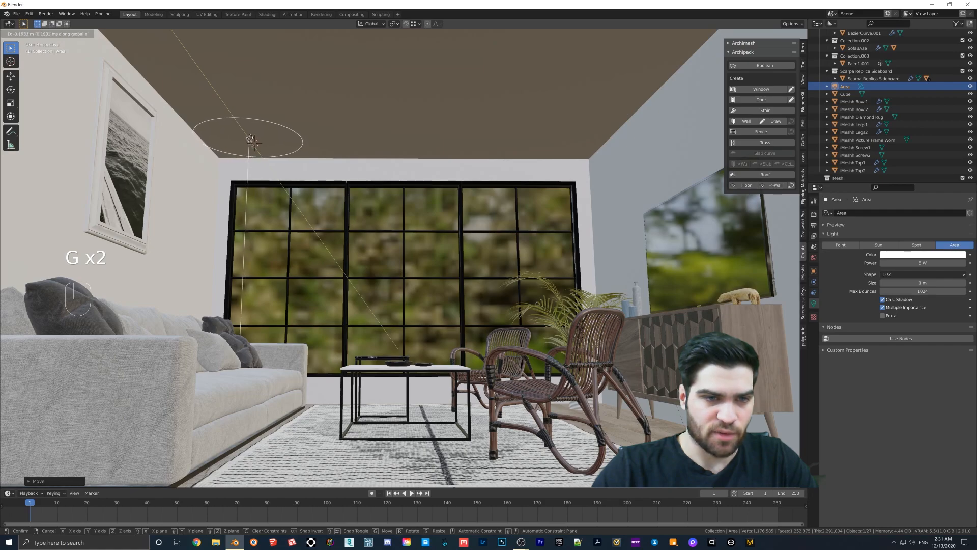
{"action": "left_click", "coordinate": [248, 133]}
{"action": "key", "text": "g"}
{"action": "key", "text": "x"}
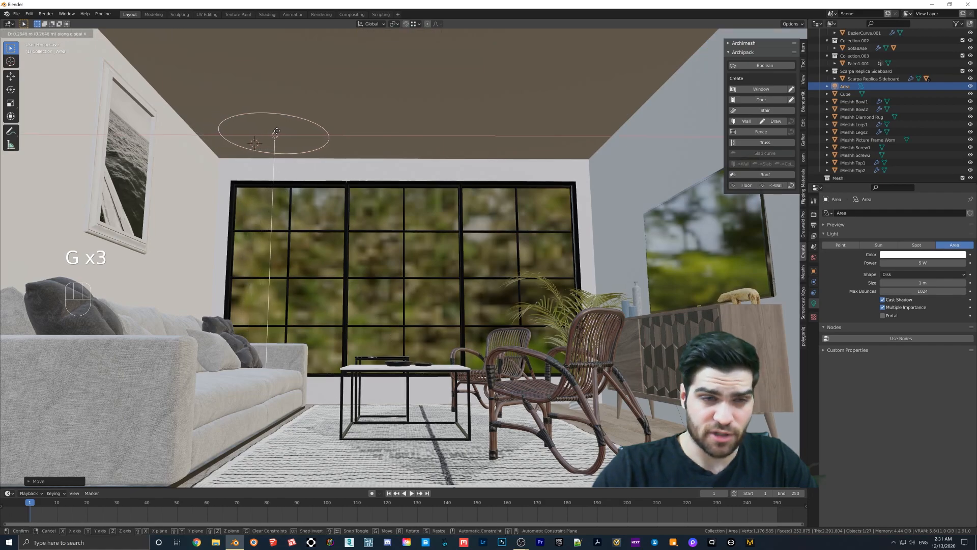
{"action": "left_click", "coordinate": [283, 132]}
{"action": "key", "text": "g"}
{"action": "key", "text": "y"}
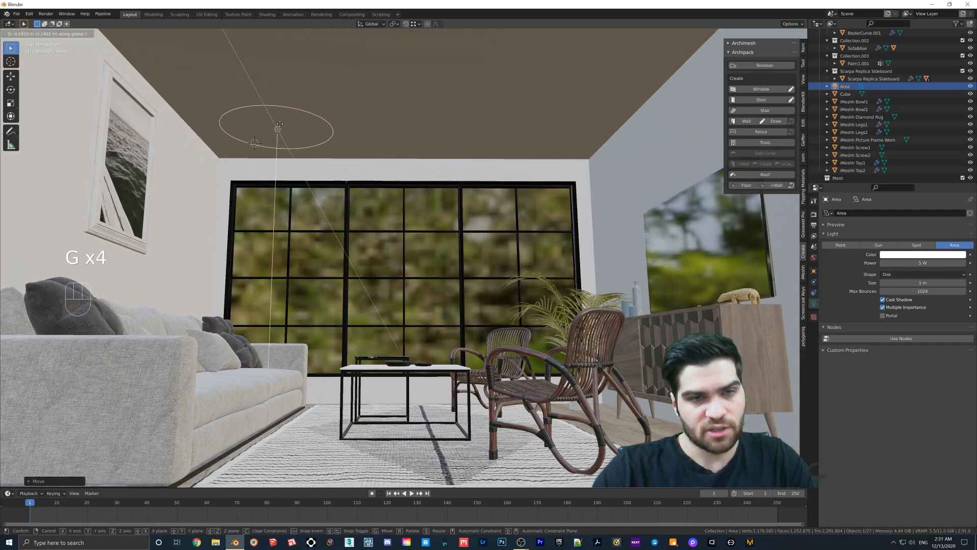
{"action": "left_click", "coordinate": [279, 123]}
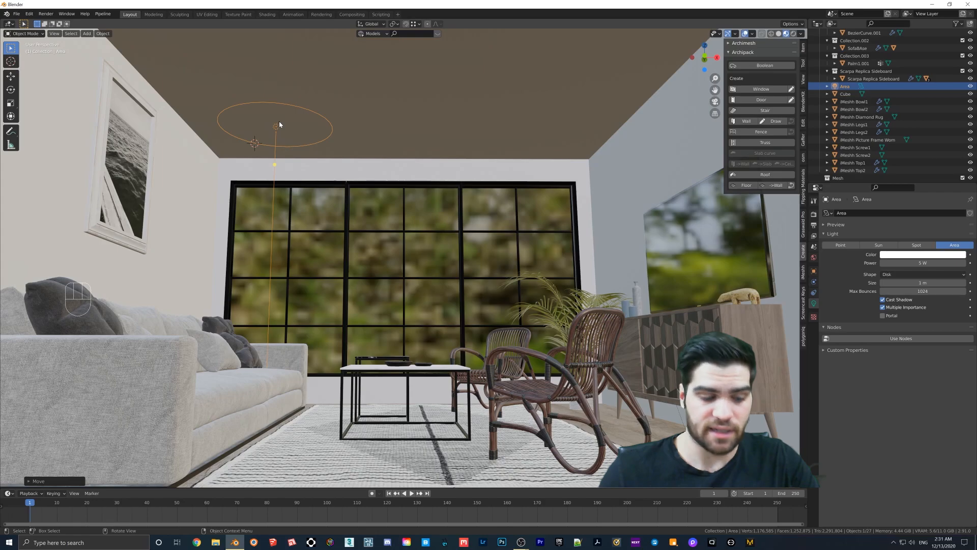
Step: Make a linked duplicate of the disk light and move it along X to the TV side of the ceiling
{"action": "key", "text": "alt+d"}
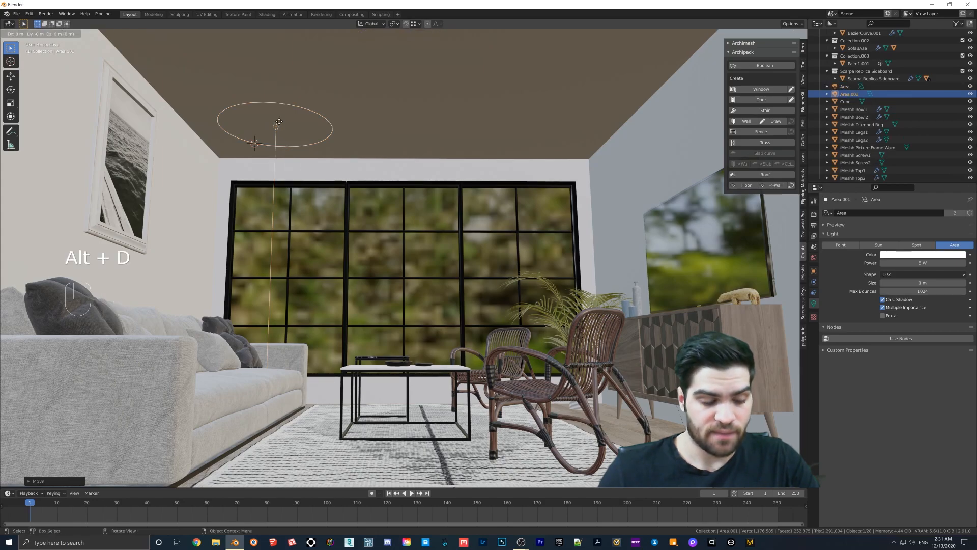
{"action": "key", "text": "x"}
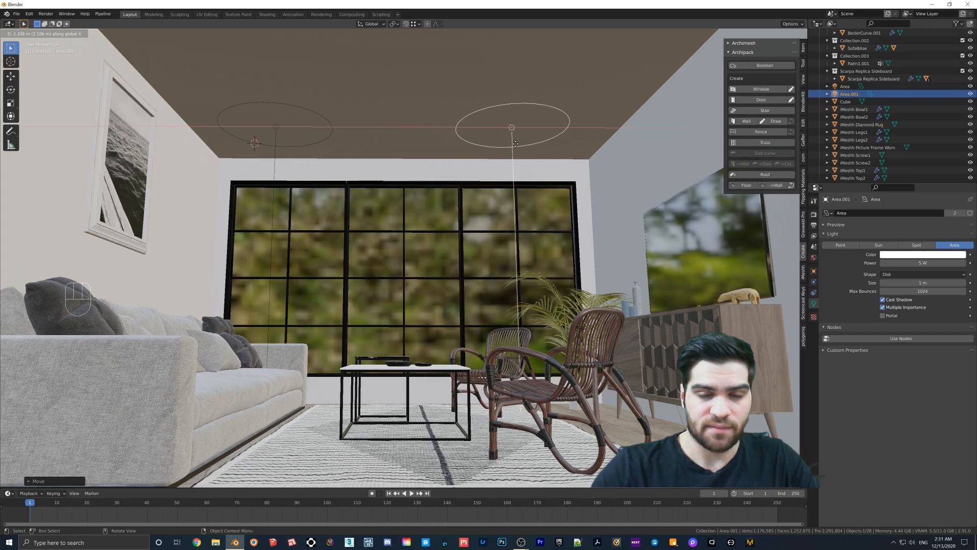
{"action": "left_click", "coordinate": [521, 140]}
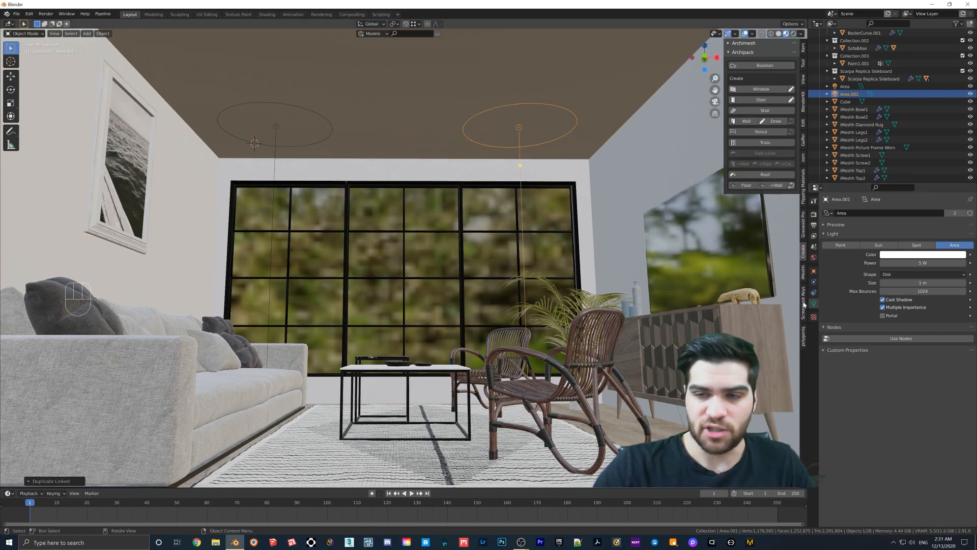
Step: Try a size of 0.7 m for the linked disk area lights, and set the size back to 1 m
{"action": "mouse_move", "coordinate": [922, 283]}
{"action": "left_mouse_down"}
{"action": "mouse_move", "coordinate": [901, 282]}
{"action": "mouse_move", "coordinate": [914, 282]}
{"action": "left_mouse_up"}
{"action": "left_click", "coordinate": [922, 282]}
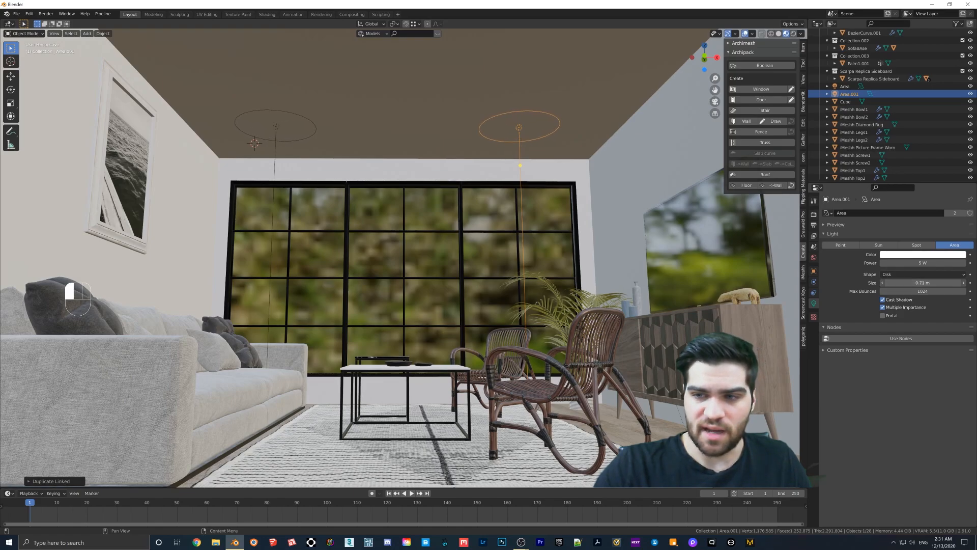
{"action": "key", "text": "BackSpace"}
{"action": "type", "text": ".7"}
{"action": "key", "text": "Return"}
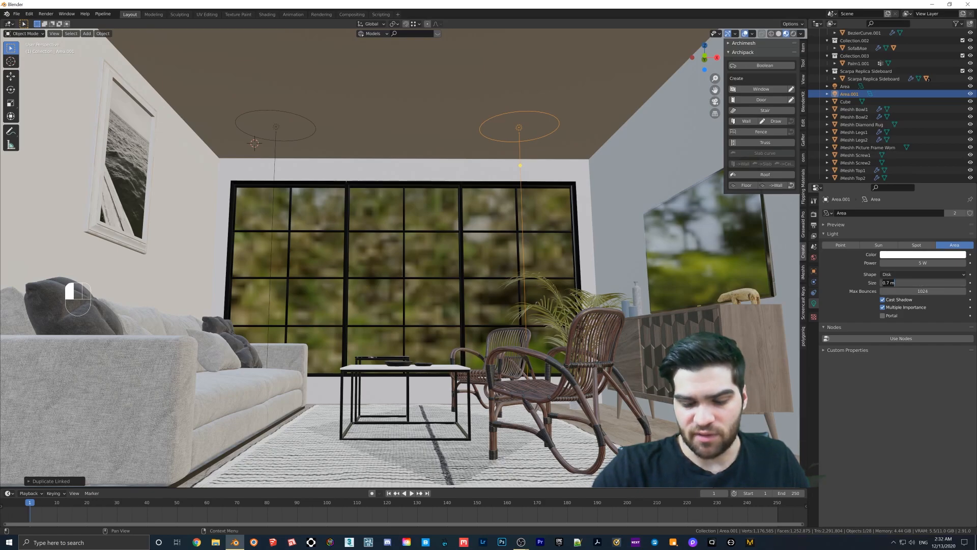
{"action": "left_click_drag", "start_coordinate": [913, 282], "coordinate": [918, 283]}
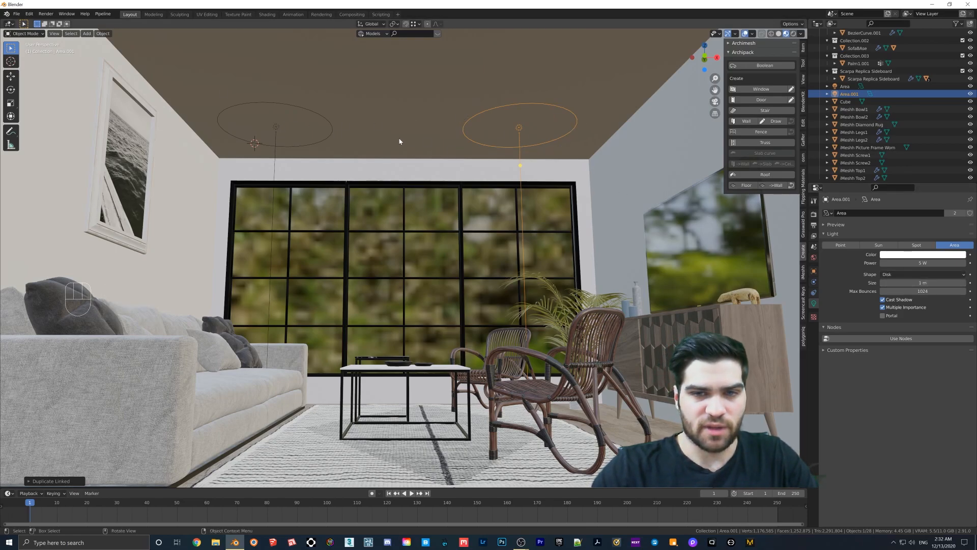
Step: Make linked duplicates of both ceiling area lights and place them about 2.14 m away in negative Y
{"action": "left_click", "coordinate": [274, 127], "text": "shift"}
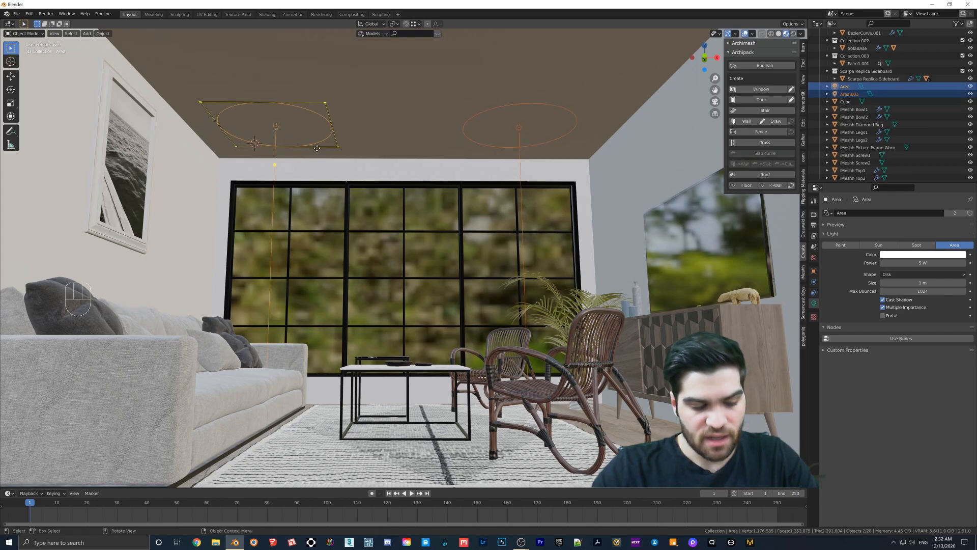
{"action": "key", "text": "alt+d"}
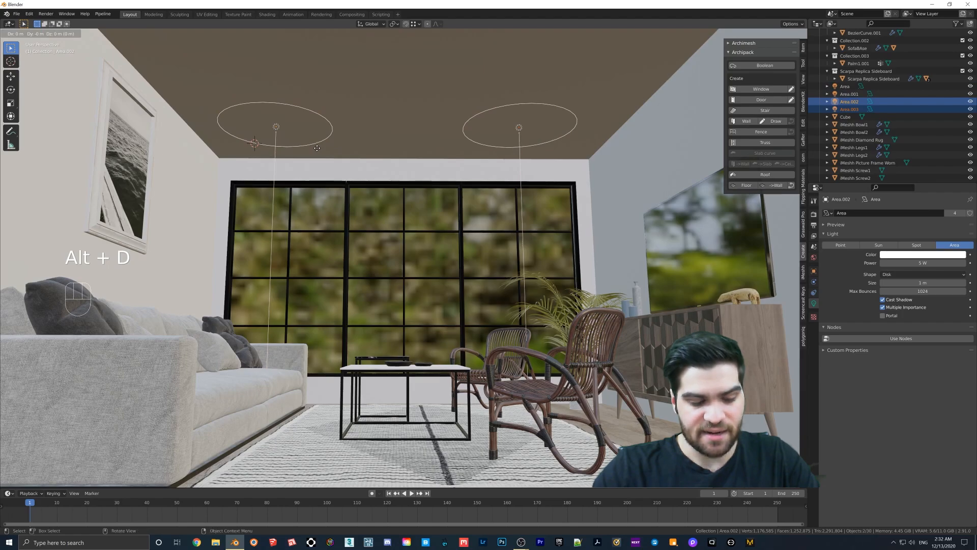
{"action": "key", "text": "y"}
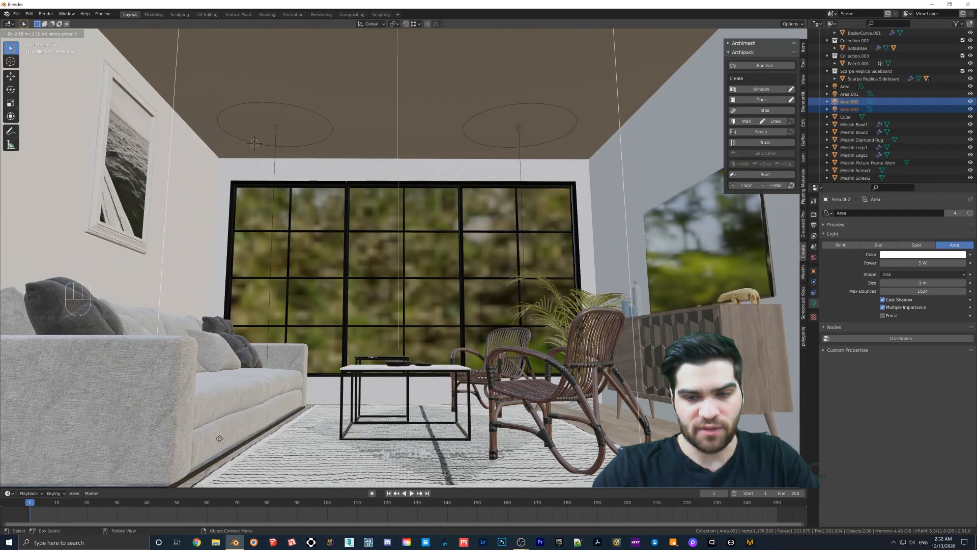
{"action": "left_click", "coordinate": [407, 407]}
{"action": "middle_click_drag", "start_coordinate": [412, 418], "coordinate": [425, 433]}
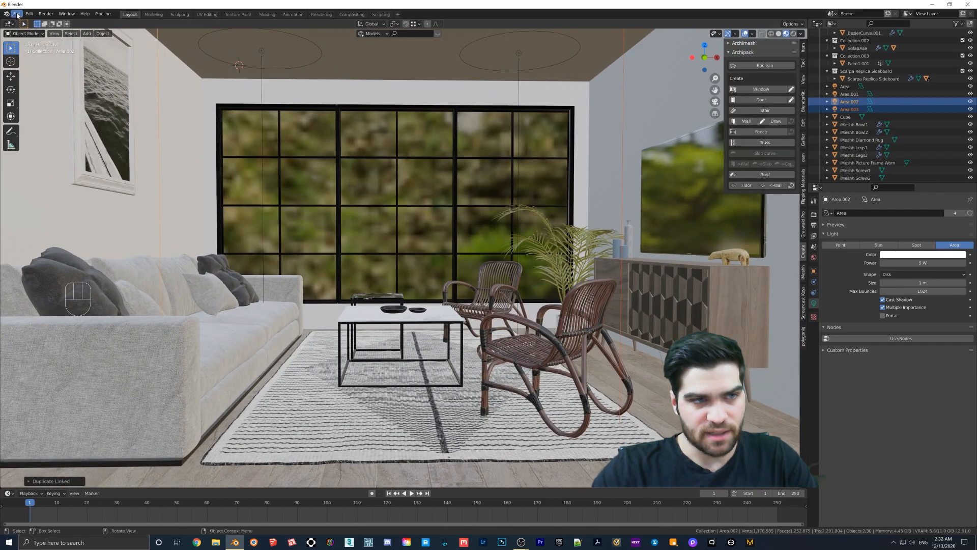
Step: Save the scene as room.blend in the ArchVizStarterPack folder on the desktop
{"action": "left_click", "coordinate": [17, 14]}
{"action": "left_click", "coordinate": [32, 72]}
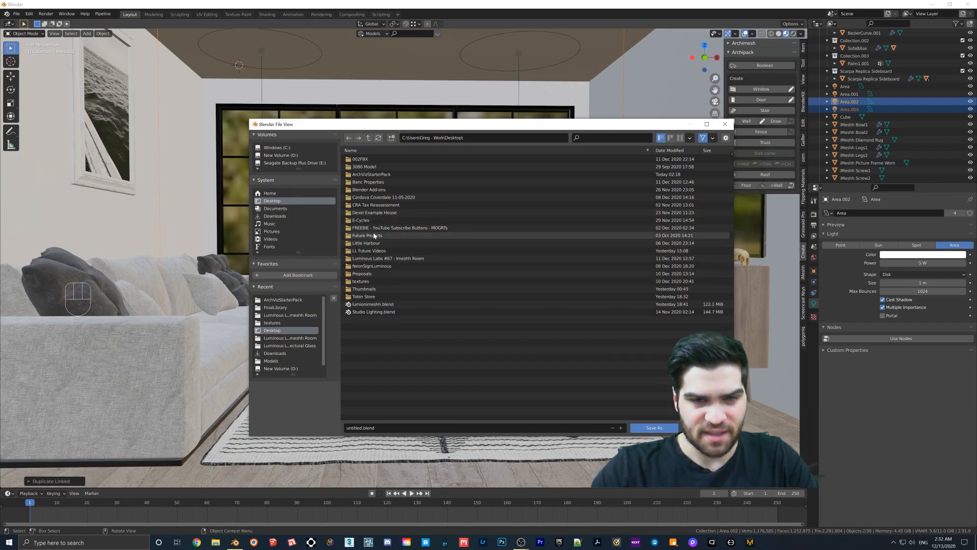
{"action": "left_click", "coordinate": [372, 174]}
{"action": "left_click", "coordinate": [362, 428]}
{"action": "key", "text": "BackSpace"}
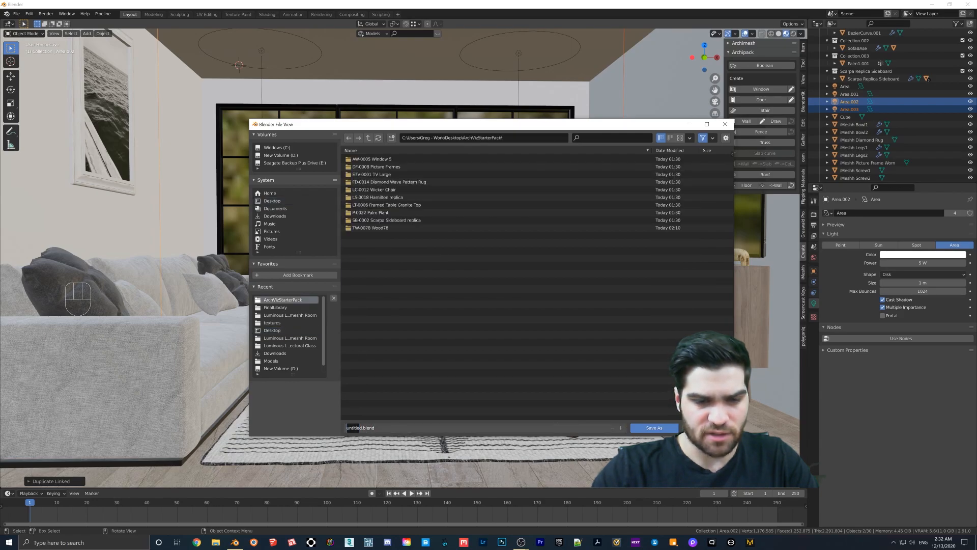
{"action": "type", "text": "coom"}
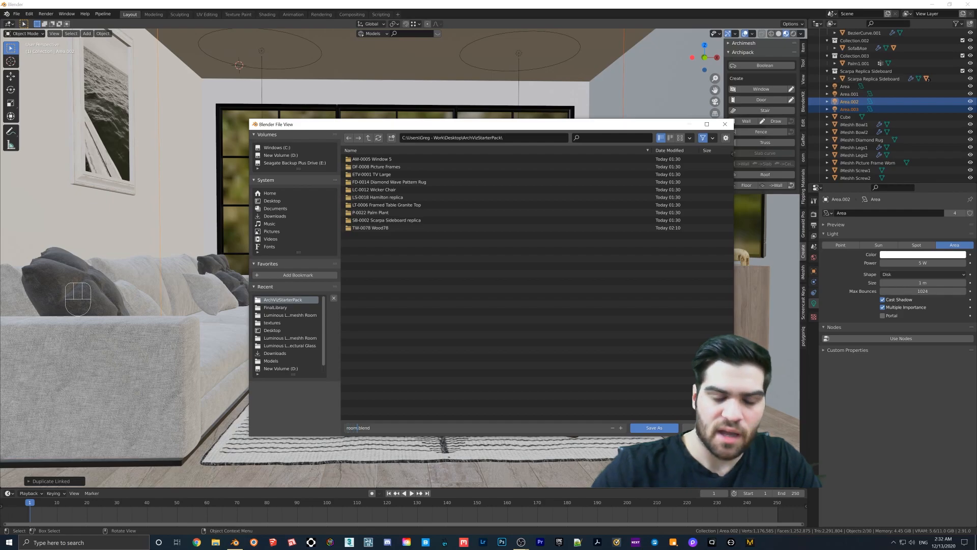
{"action": "key", "text": "Return"}
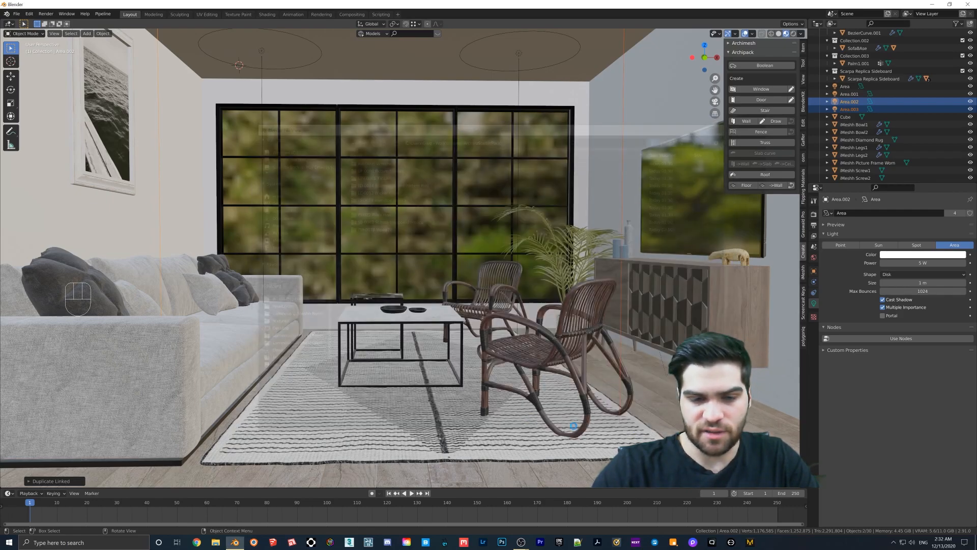
Step: Preview the room in rendered shading and turn off Glossy and Transmission ray visibility for the two ceiling lights nearest the window
{"action": "middle_click_drag", "start_coordinate": [447, 337], "coordinate": [459, 334]}
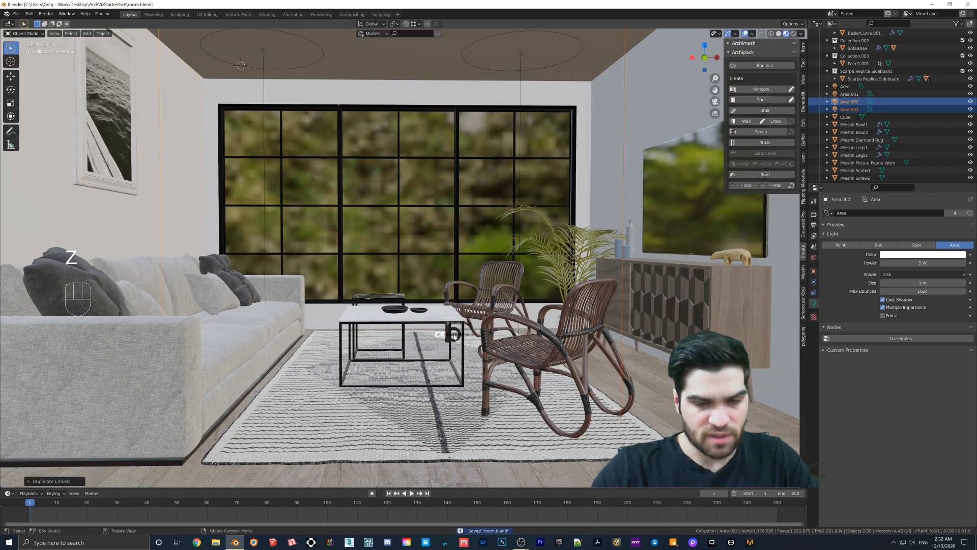
{"action": "key", "text": "z"}
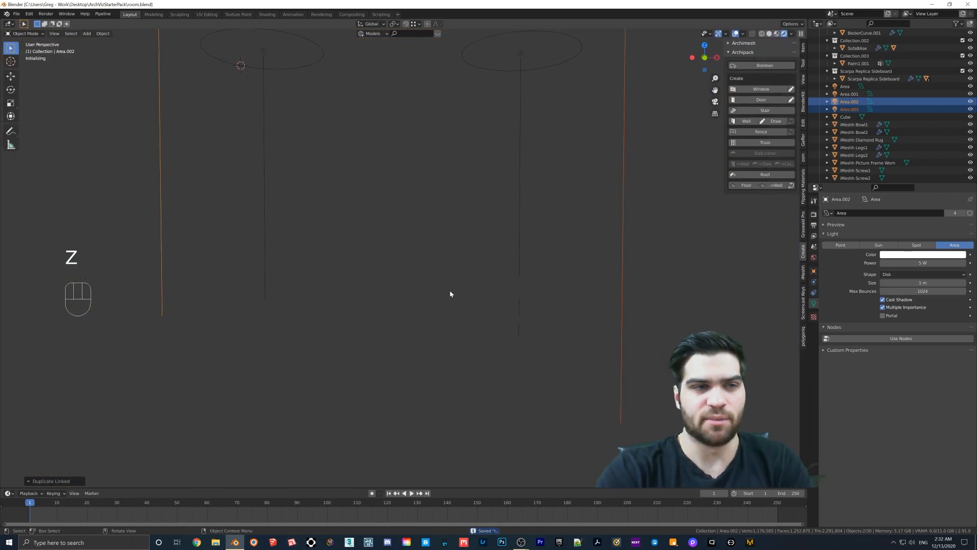
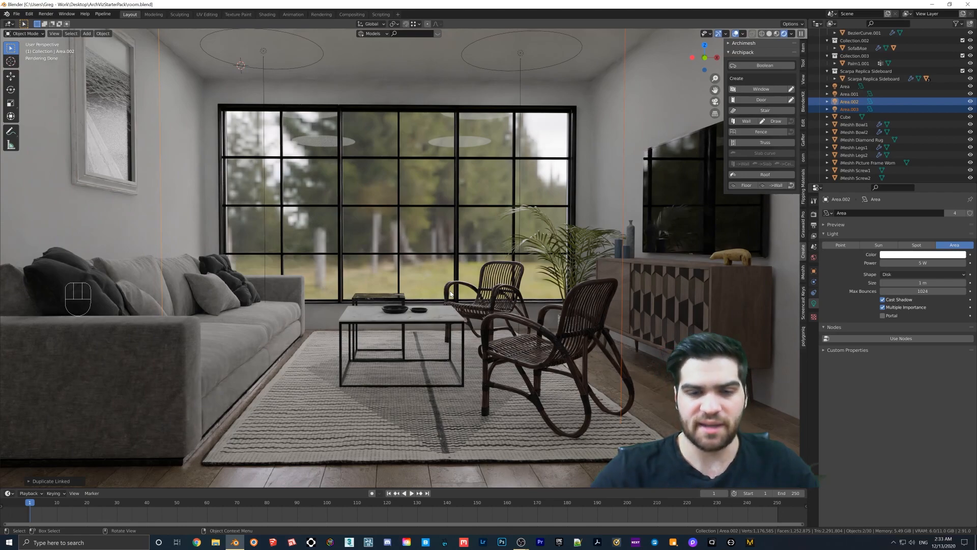
{"action": "left_click", "coordinate": [520, 73]}
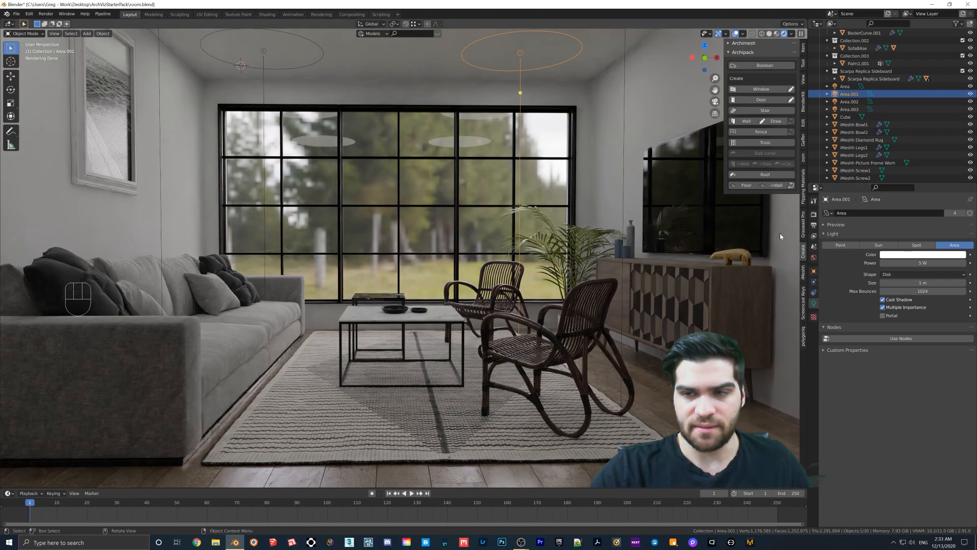
{"action": "left_click", "coordinate": [814, 271]}
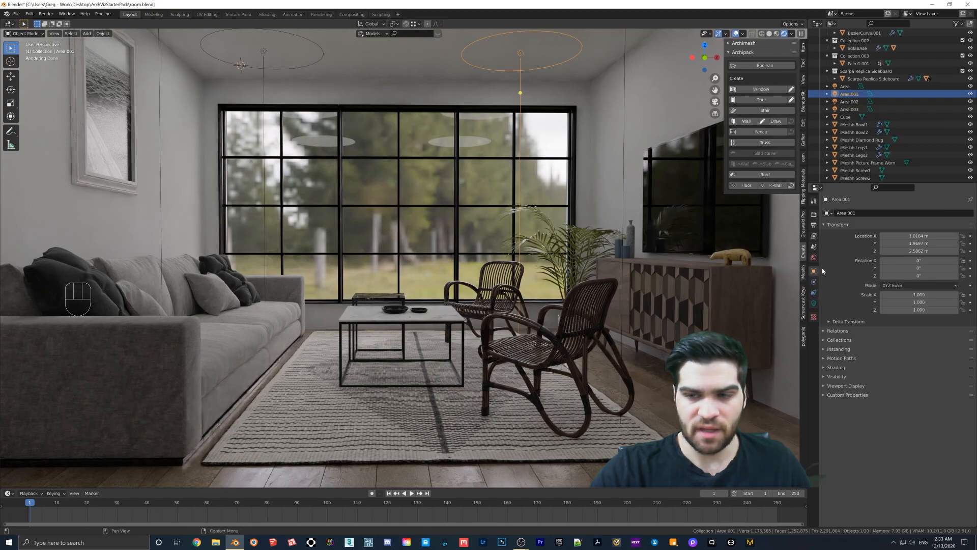
{"action": "left_click", "coordinate": [824, 376]}
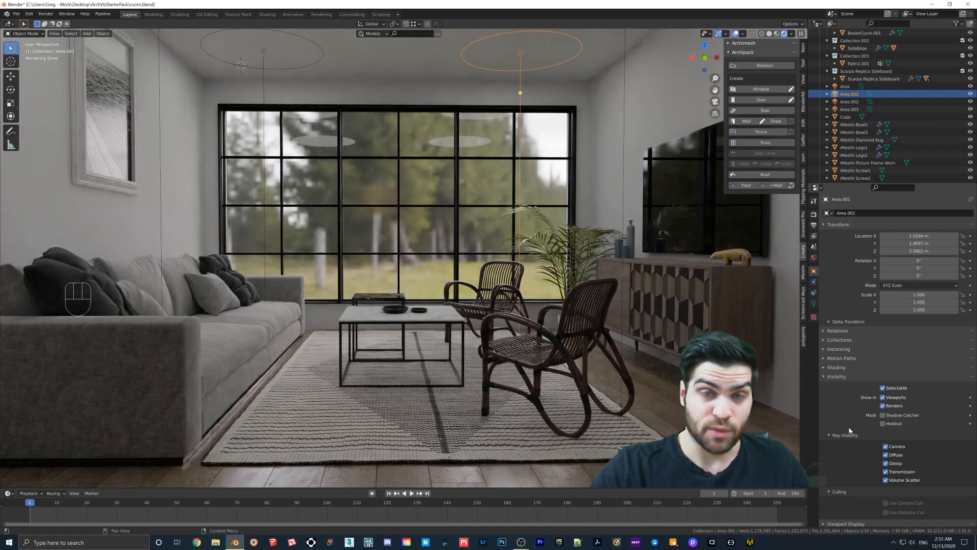
{"action": "left_click", "coordinate": [885, 471]}
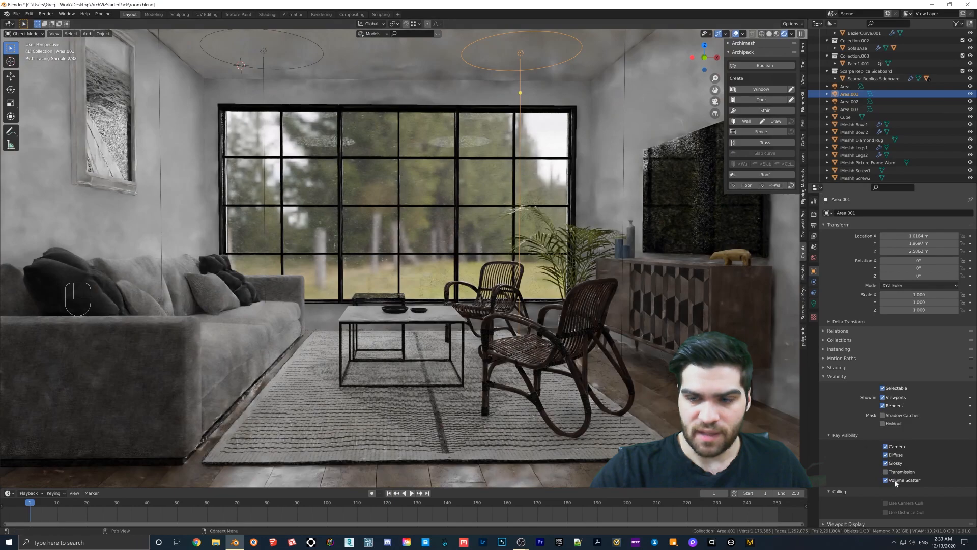
{"action": "left_click", "coordinate": [885, 463]}
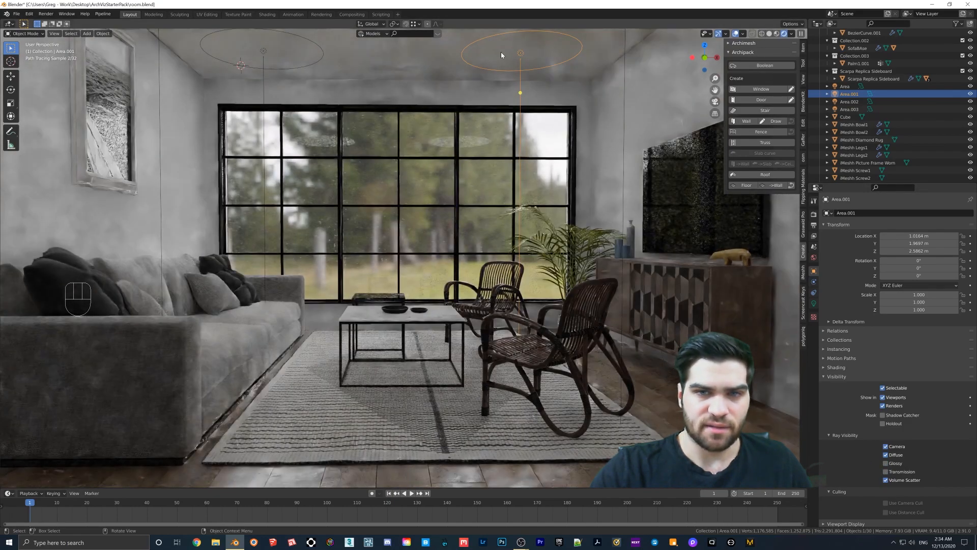
{"action": "left_click", "coordinate": [263, 50]}
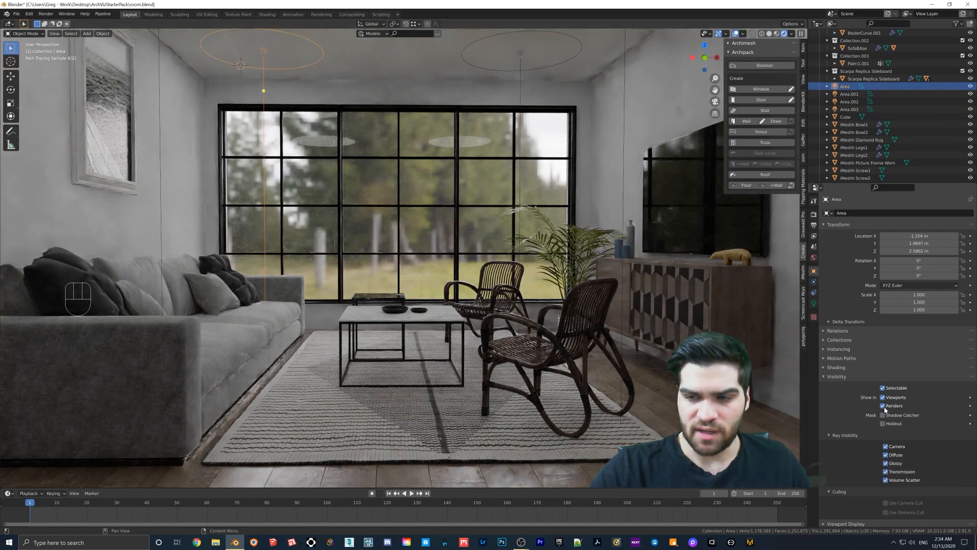
{"action": "left_click", "coordinate": [885, 463]}
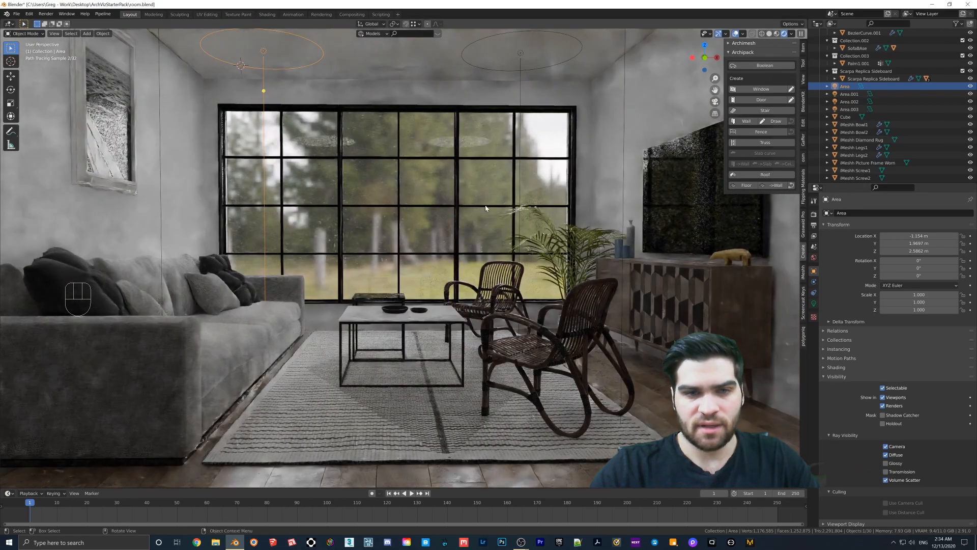
Step: Switch to Material Preview, turn off Glossy ray visibility for Area.002 above the sofa, and select Area.003
{"action": "mouse_move", "coordinate": [488, 209]}
{"action": "middle_mouse_down", "text": "shift"}
{"action": "mouse_move", "coordinate": [480, 201]}
{"action": "mouse_move", "coordinate": [490, 252]}
{"action": "middle_mouse_up", "text": "shift"}
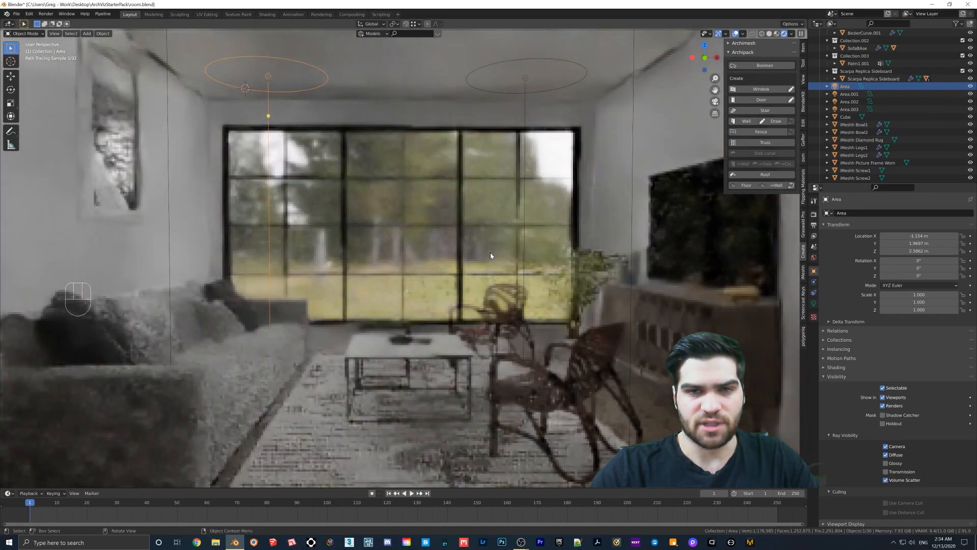
{"action": "key", "text": "z"}
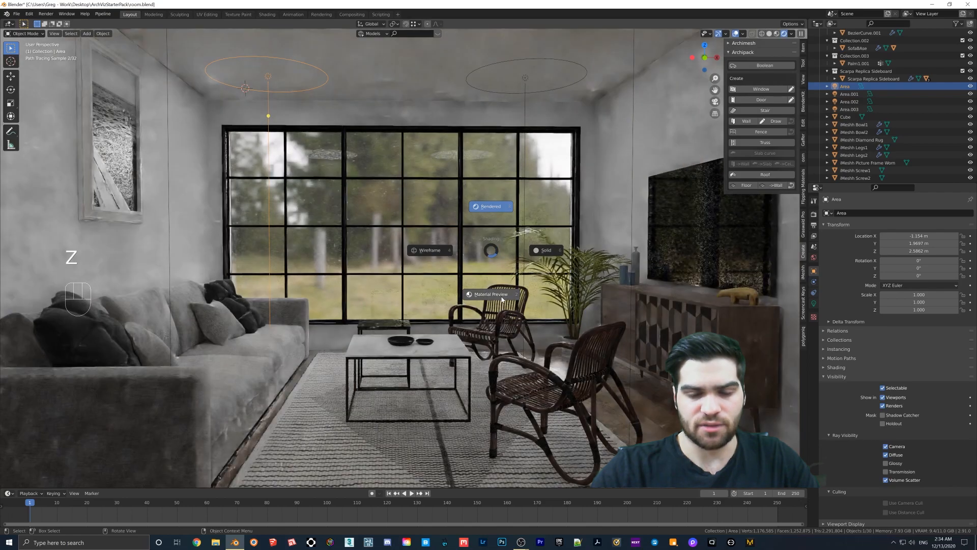
{"action": "left_click", "coordinate": [502, 297]}
{"action": "middle_click_drag", "start_coordinate": [413, 155], "coordinate": [402, 305], "text": "shift"}
{"action": "left_click", "coordinate": [283, 96]}
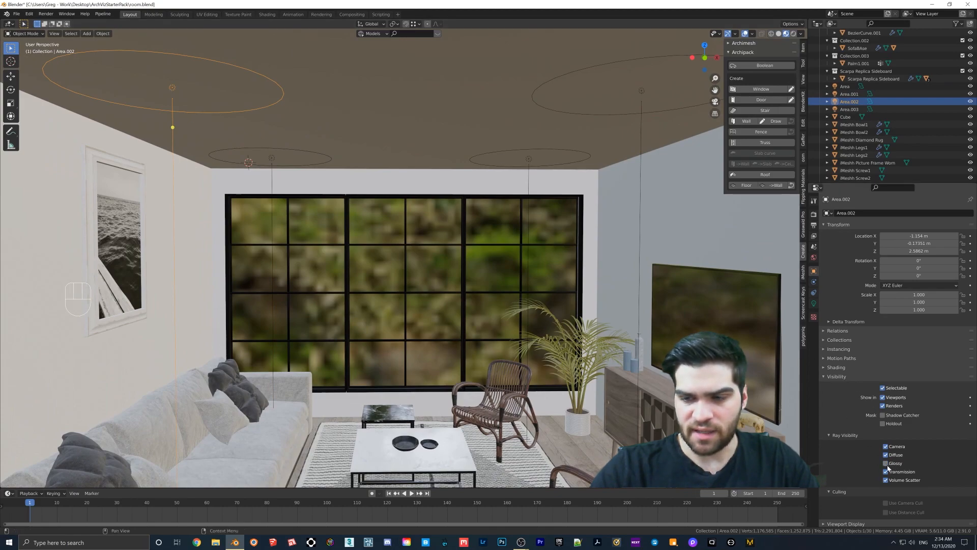
{"action": "left_click", "coordinate": [640, 114]}
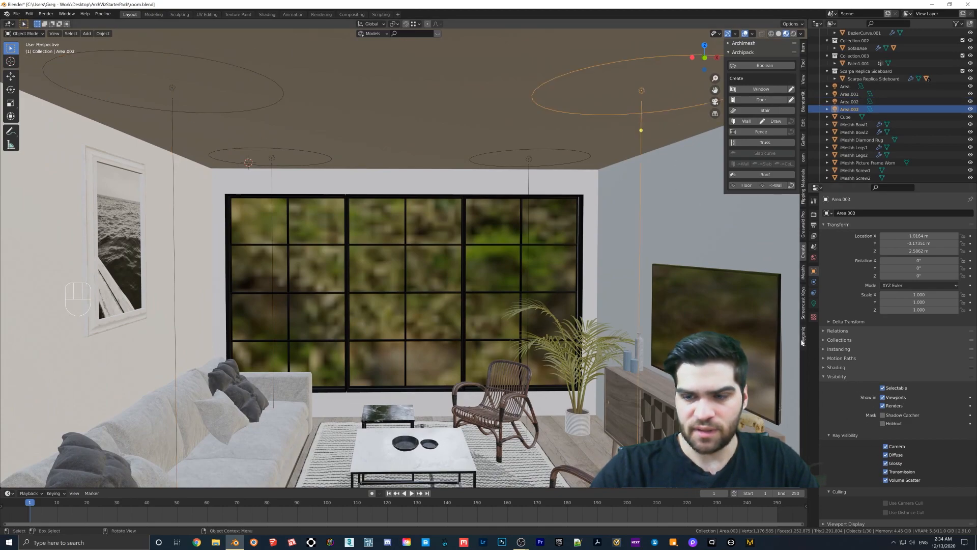
{"action": "middle_click_drag", "start_coordinate": [560, 346], "coordinate": [493, 162], "text": "shift"}
{"action": "middle_click_drag", "start_coordinate": [470, 250], "coordinate": [487, 222], "text": "shift"}
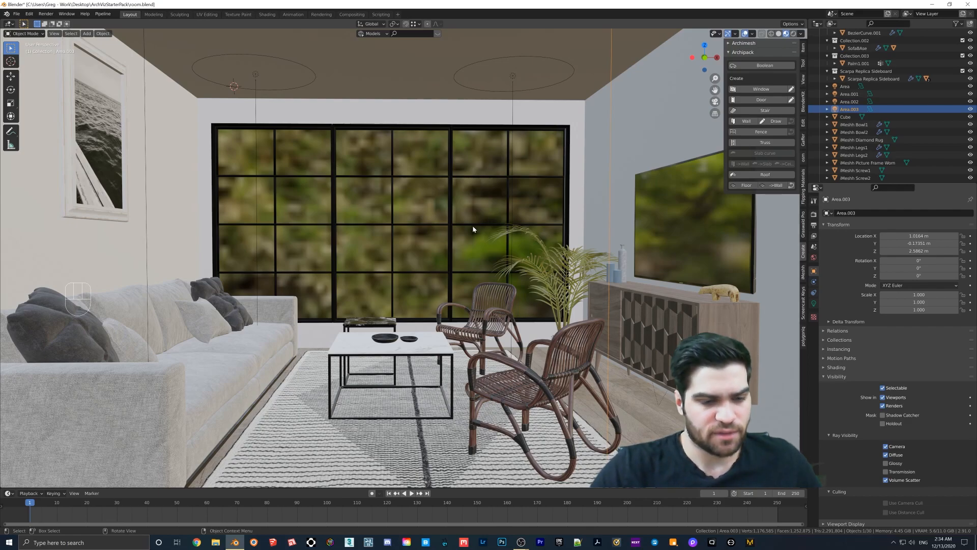
Step: Switch to File Explorer and paste the A3 LR2 panorama image into the ArchVizStarterPack folder
{"action": "left_click", "coordinate": [215, 541]}
{"action": "left_click_drag", "start_coordinate": [175, 145], "coordinate": [0, 214]}
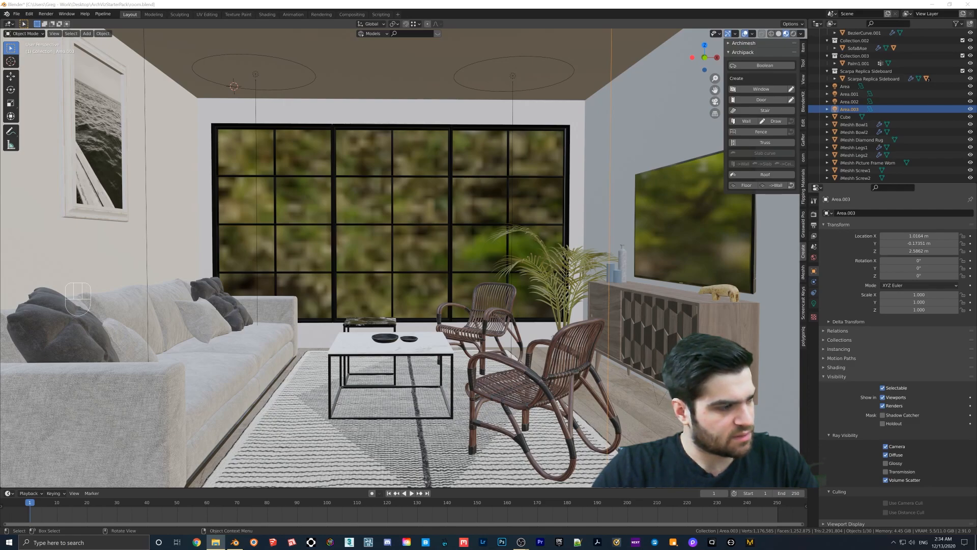
{"action": "right_click", "coordinate": [218, 542]}
{"action": "left_click", "coordinate": [207, 384]}
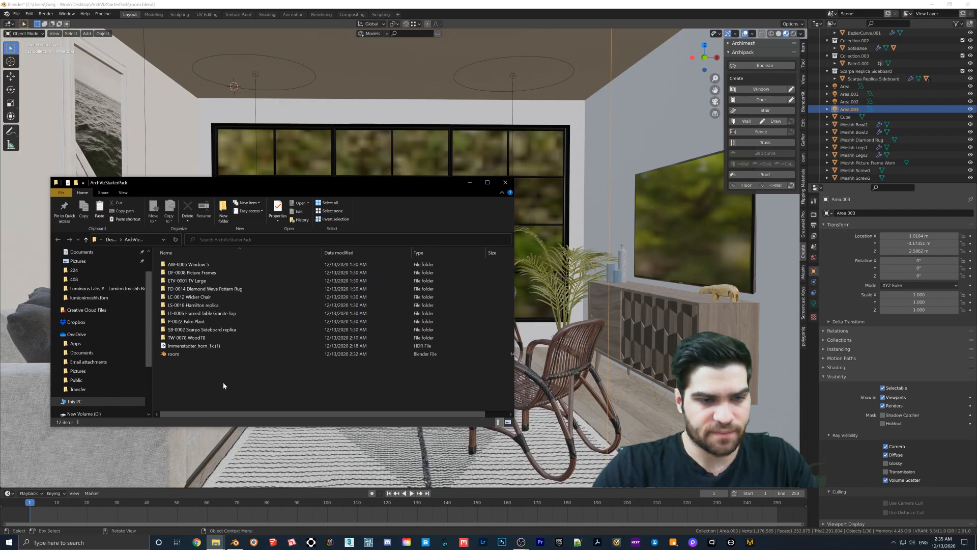
{"action": "right_click", "coordinate": [223, 386]}
{"action": "left_click", "coordinate": [240, 441]}
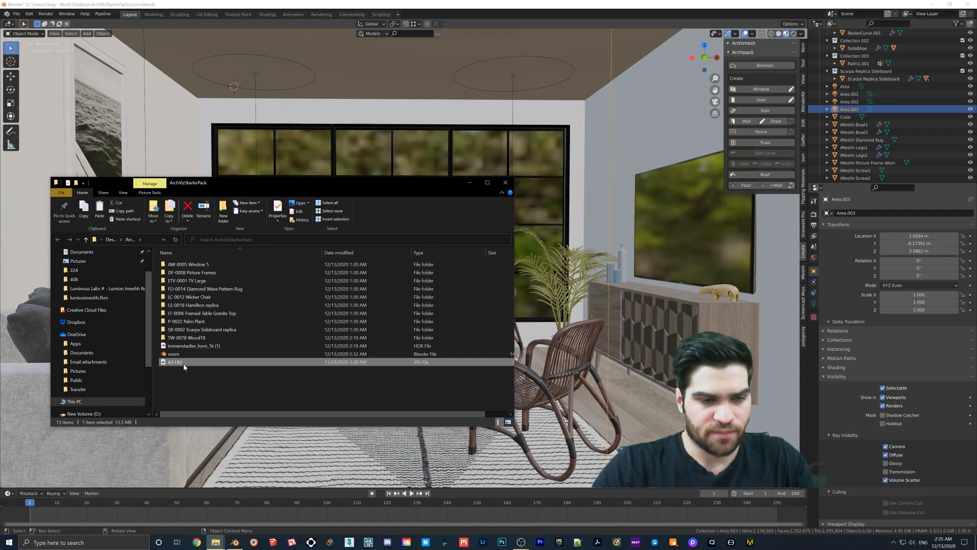
Step: View the A3 LR2 city panorama full size, close it and switch back to Blender
{"action": "double_click", "coordinate": [185, 363]}
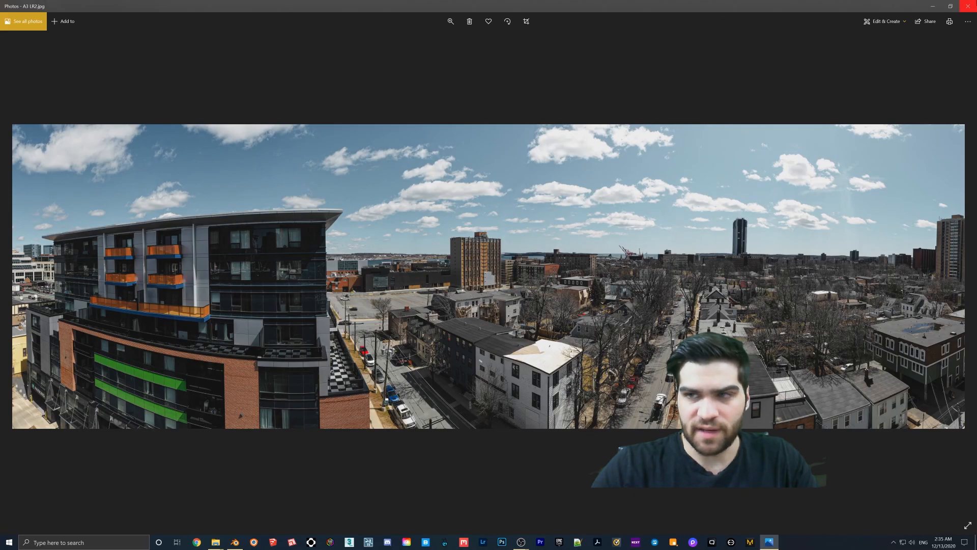
{"action": "key", "text": "alt+F4"}
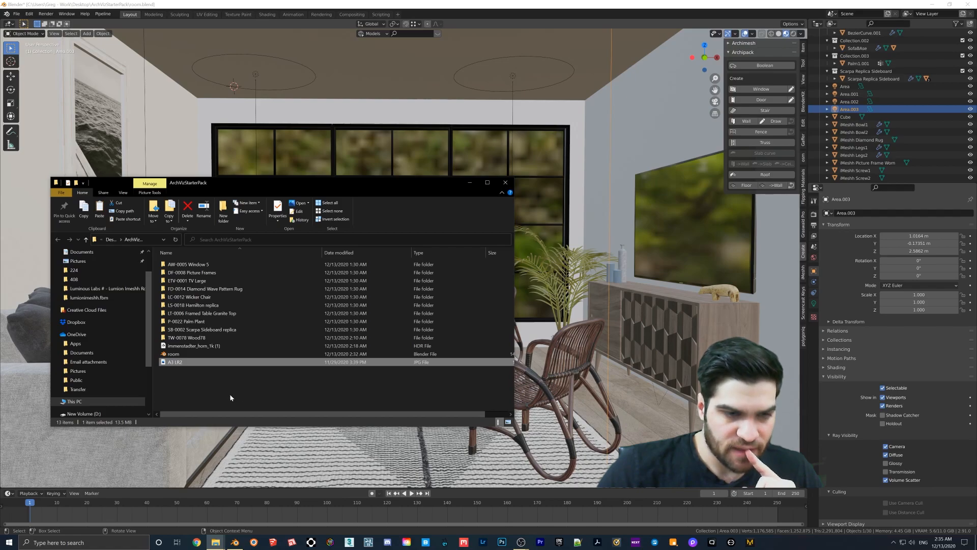
{"action": "left_click_drag", "start_coordinate": [226, 186], "coordinate": [199, 197]}
{"action": "left_click", "coordinate": [439, 199]}
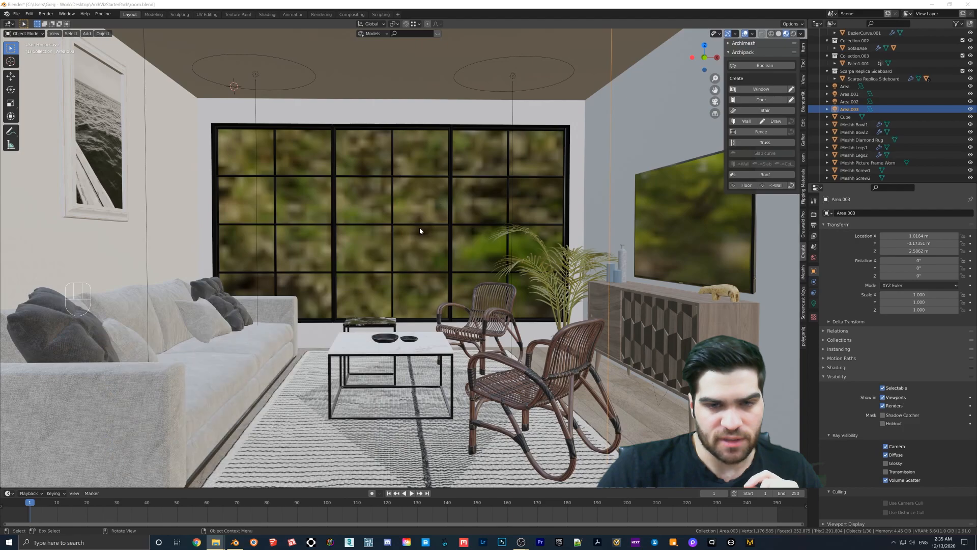
Step: Add a mesh plane at the 3D cursor, near the window end of the room
{"action": "middle_click_drag", "start_coordinate": [356, 296], "coordinate": [452, 298]}
{"action": "scroll", "coordinate": [362, 299], "scroll_direction": "down", "scroll_amount": 2}
{"action": "scroll", "coordinate": [361, 298], "scroll_direction": "down", "scroll_amount": 3}
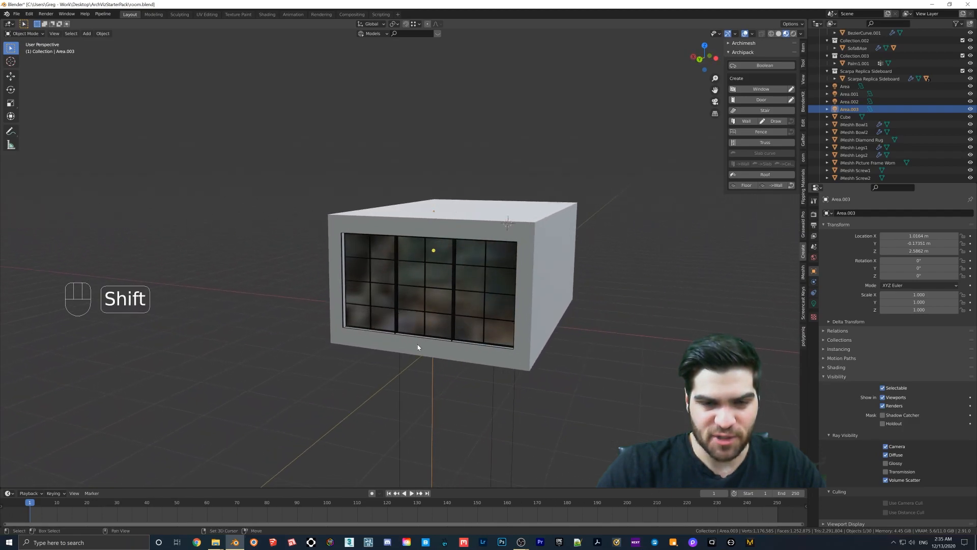
{"action": "middle_click_drag", "start_coordinate": [393, 283], "coordinate": [385, 287]}
{"action": "middle_click_drag", "start_coordinate": [384, 236], "coordinate": [375, 243]}
{"action": "key", "text": "shift+a"}
{"action": "mouse_move", "coordinate": [378, 245]}
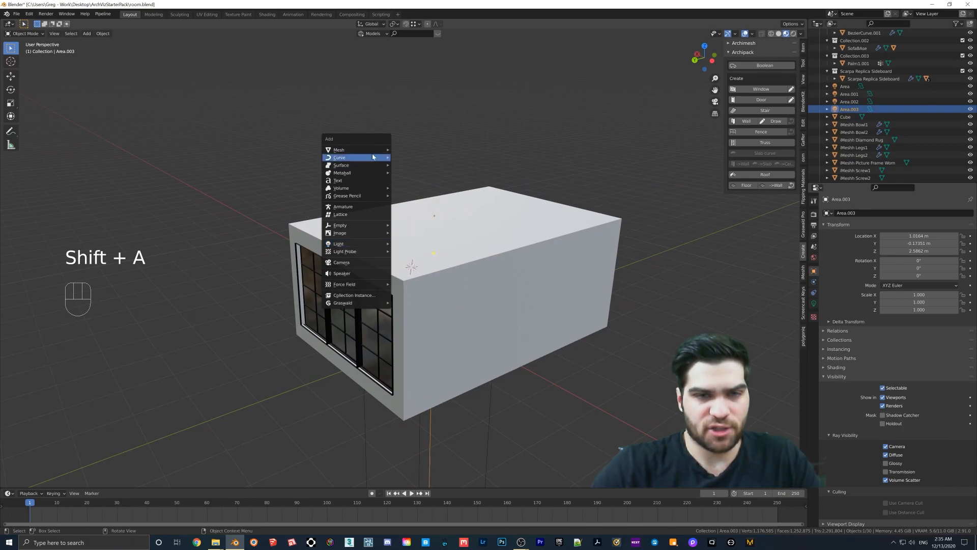
{"action": "mouse_move", "coordinate": [369, 149]}
{"action": "left_click", "coordinate": [410, 150]}
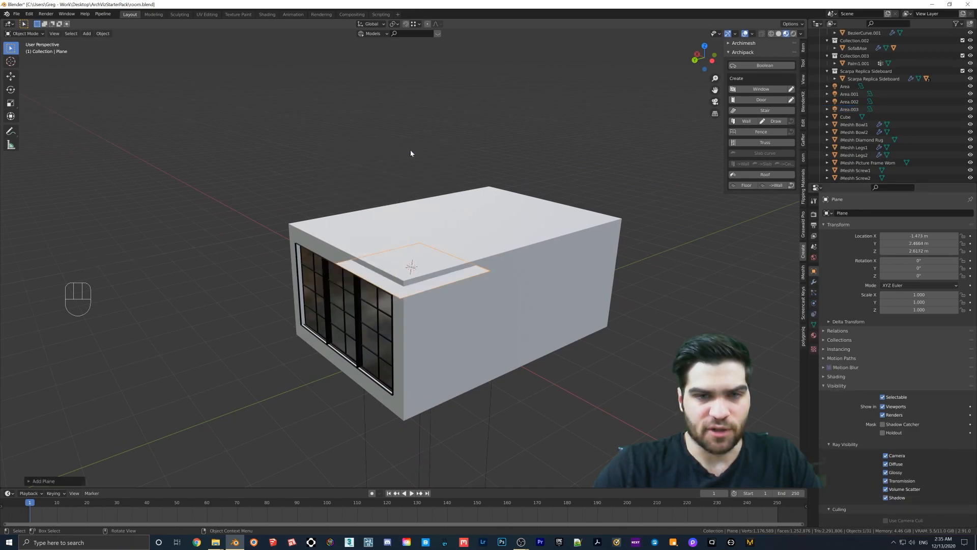
Step: Rotate the new plane 90° about the X axis so it stands upright
{"action": "middle_click_drag", "start_coordinate": [433, 205], "coordinate": [395, 202]}
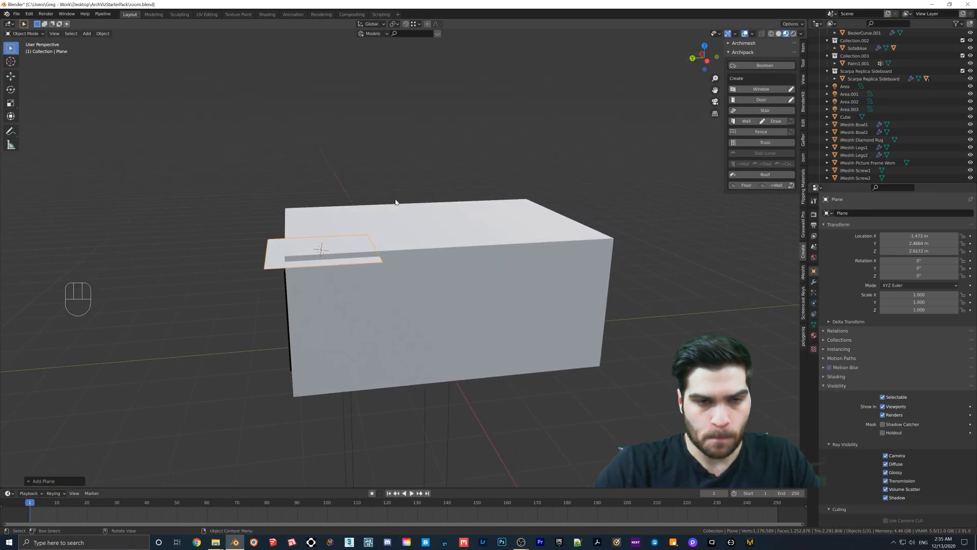
{"action": "type", "text": "rx"}
{"action": "type", "text": "90"}
{"action": "key", "text": "Return"}
Step: Move the upright plane along Y out beyond the window wall and centre it on the room along X and Z
{"action": "scroll", "coordinate": [395, 202], "scroll_direction": "down", "scroll_amount": 3}
{"action": "middle_click_drag", "start_coordinate": [386, 210], "coordinate": [475, 200], "text": "shift"}
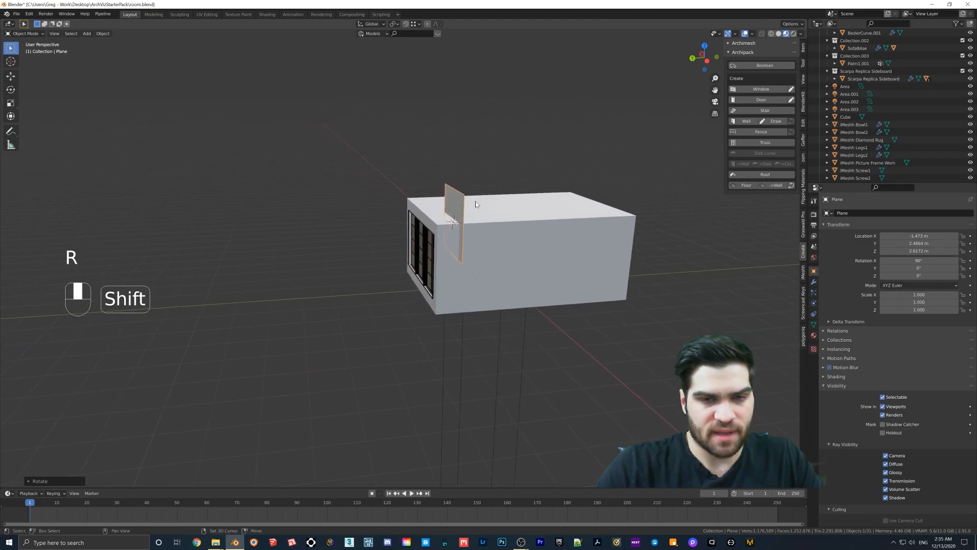
{"action": "key", "text": "g"}
{"action": "key", "text": "y"}
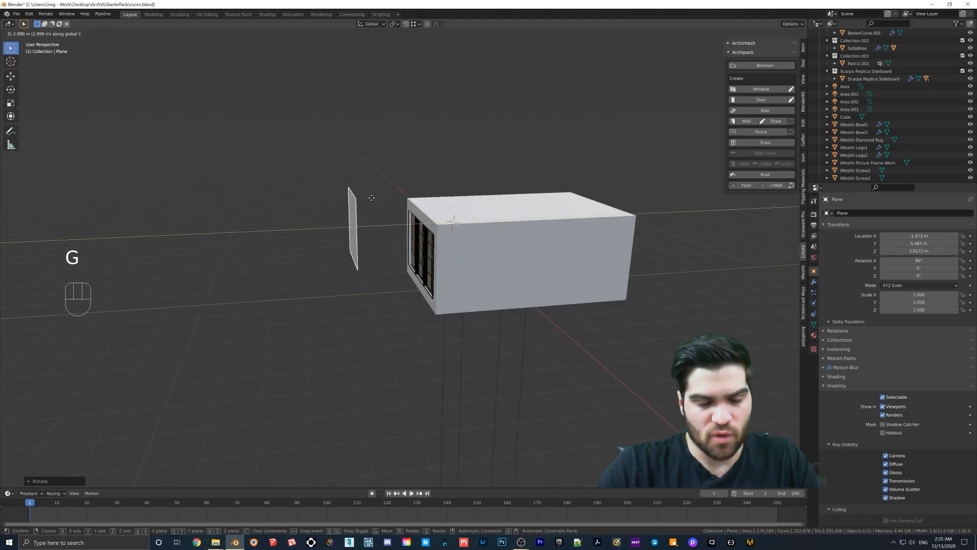
{"action": "left_click", "coordinate": [323, 203]}
{"action": "middle_click_drag", "start_coordinate": [323, 203], "coordinate": [402, 178]}
{"action": "key", "text": "g"}
{"action": "key", "text": "x"}
{"action": "left_click", "coordinate": [307, 180]}
{"action": "key", "text": "g"}
{"action": "key", "text": "z"}
{"action": "left_click", "coordinate": [403, 196]}
Step: Scale the plane up to about 5.3 and move it farther from the window, to about 9.86 m on Y
{"action": "key", "text": "s"}
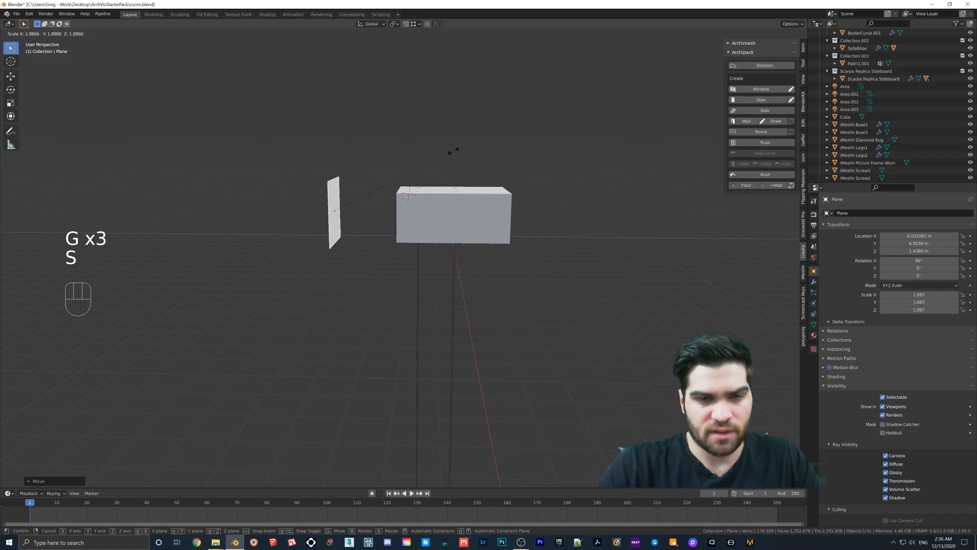
{"action": "left_click", "coordinate": [676, 102]}
{"action": "middle_click_drag", "start_coordinate": [676, 102], "coordinate": [427, 168]}
{"action": "key", "text": "s"}
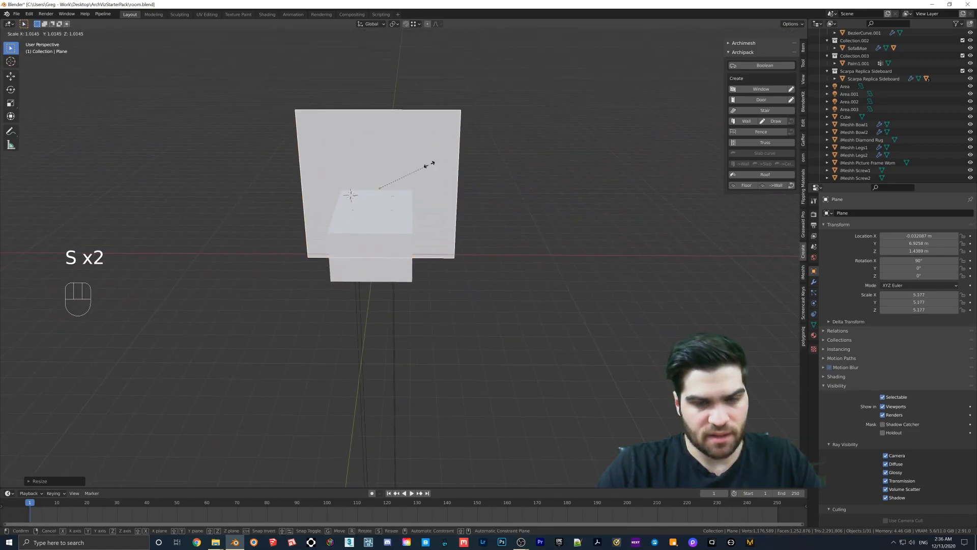
{"action": "left_click", "coordinate": [417, 160]}
{"action": "key", "text": "g"}
{"action": "key", "text": "y"}
{"action": "left_click", "coordinate": [416, 147]}
{"action": "middle_click_drag", "start_coordinate": [403, 148], "coordinate": [440, 147]}
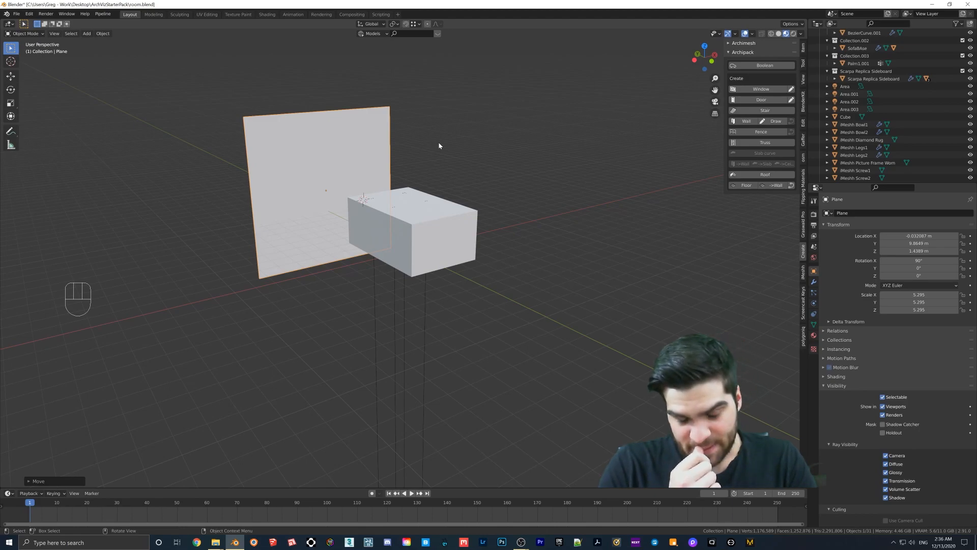
Step: Move the plane still farther away from the room's window, to about 13.62 m on Y
{"action": "middle_click_drag", "start_coordinate": [439, 146], "coordinate": [454, 203]}
{"action": "scroll", "coordinate": [440, 198], "scroll_direction": "down", "scroll_amount": 1}
{"action": "middle_click_drag", "start_coordinate": [455, 204], "coordinate": [378, 244]}
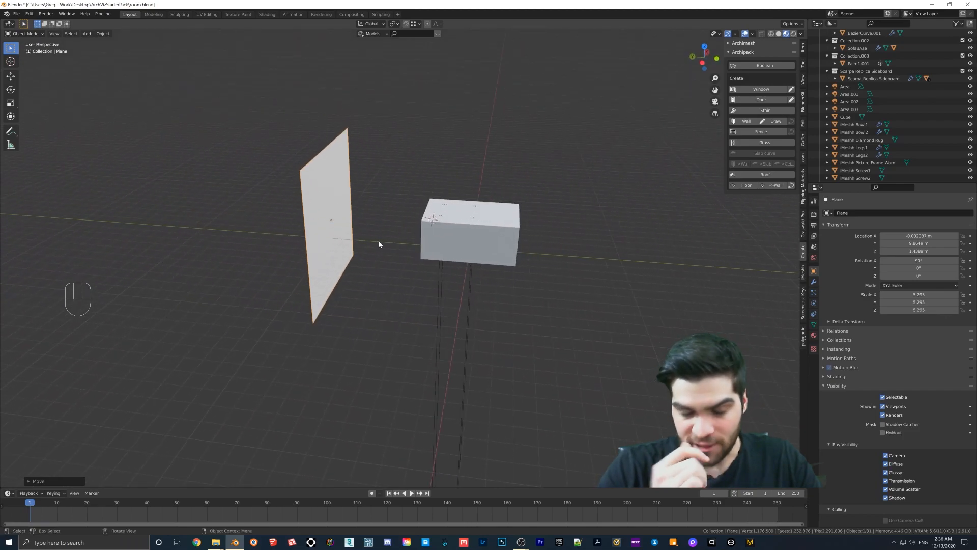
{"action": "middle_click_drag", "start_coordinate": [377, 244], "coordinate": [338, 213]}
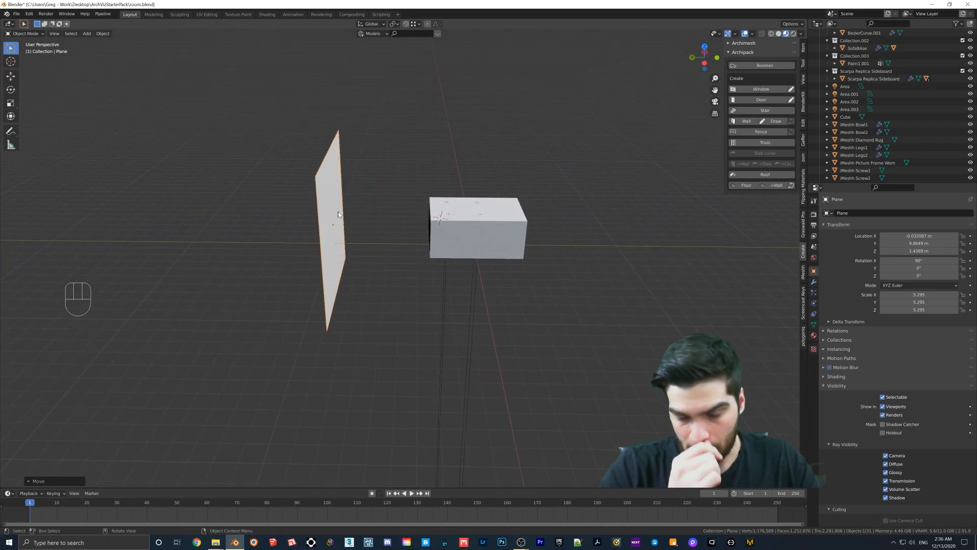
{"action": "key", "text": "g"}
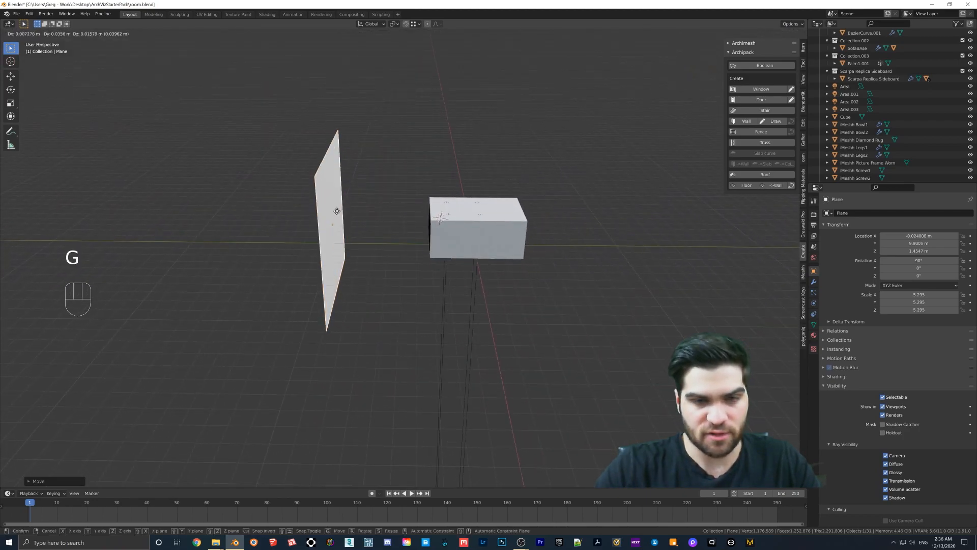
{"action": "left_click", "coordinate": [279, 207]}
{"action": "middle_click_drag", "start_coordinate": [279, 207], "coordinate": [196, 188]}
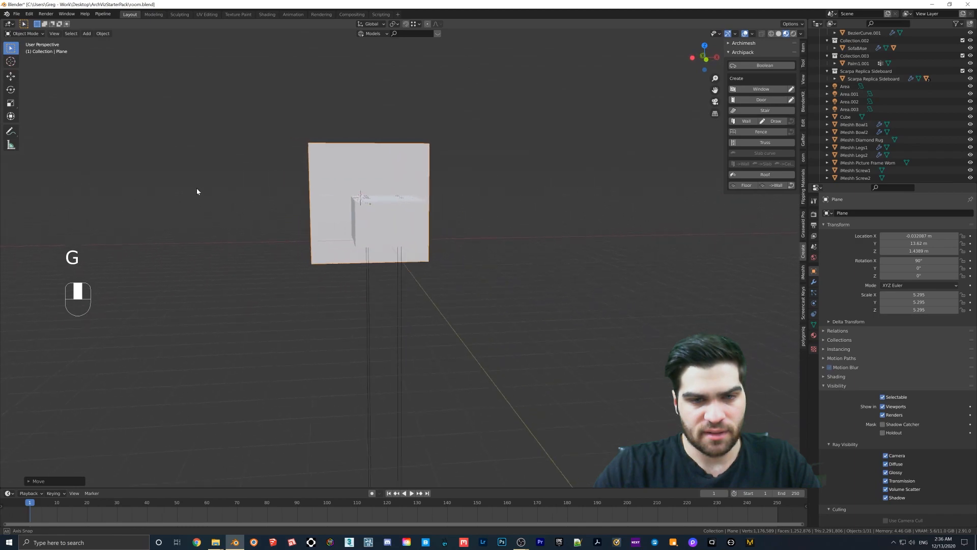
{"action": "middle_click_drag", "start_coordinate": [349, 199], "coordinate": [395, 224]}
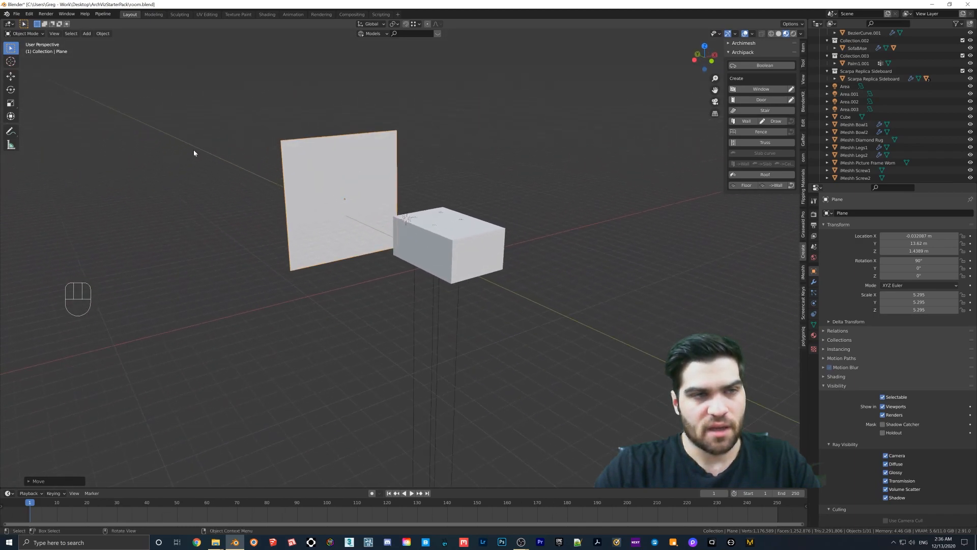
Step: Search the add-on preferences for "images" and check the details of the Import Images as Planes add-on
{"action": "left_click", "coordinate": [26, 14]}
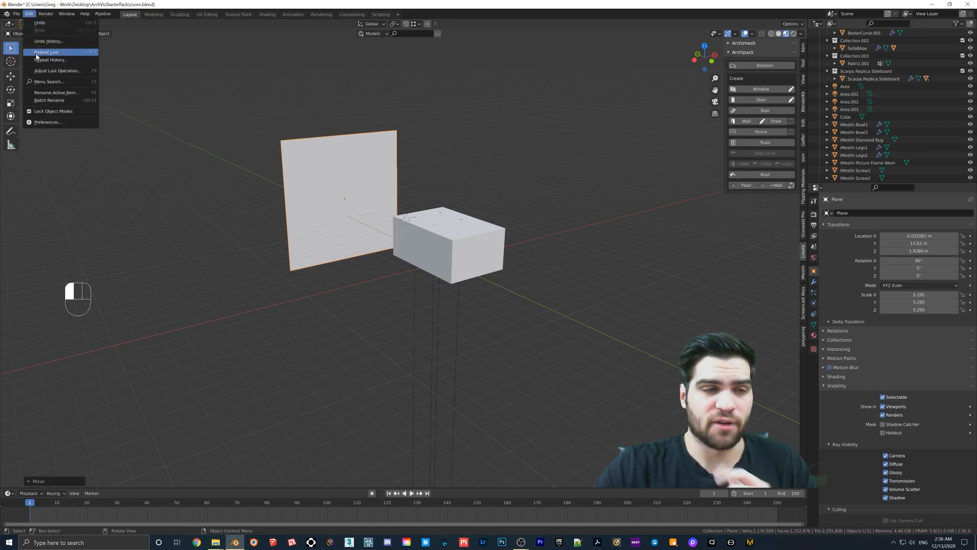
{"action": "left_click", "coordinate": [48, 123]}
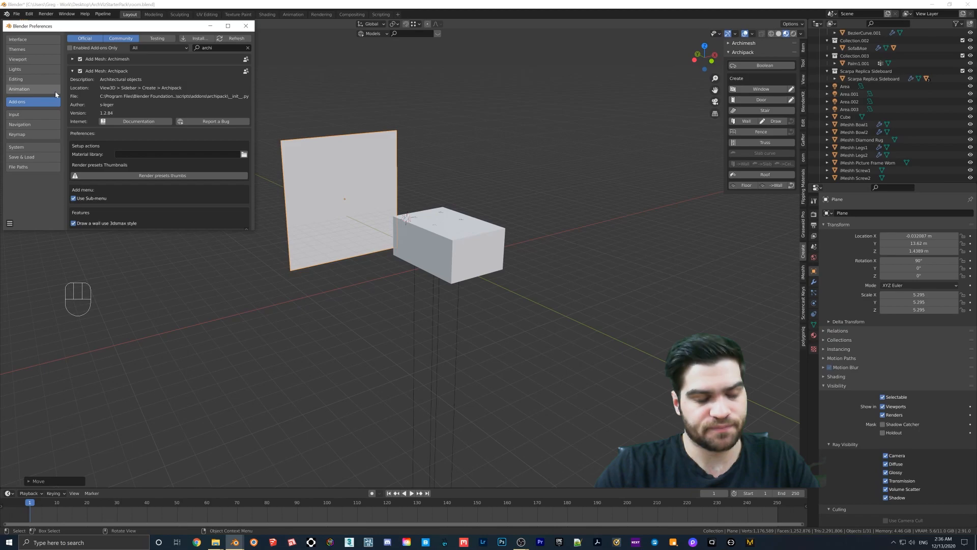
{"action": "left_click", "coordinate": [248, 47]}
{"action": "left_click", "coordinate": [213, 48]}
{"action": "type", "text": "images"}
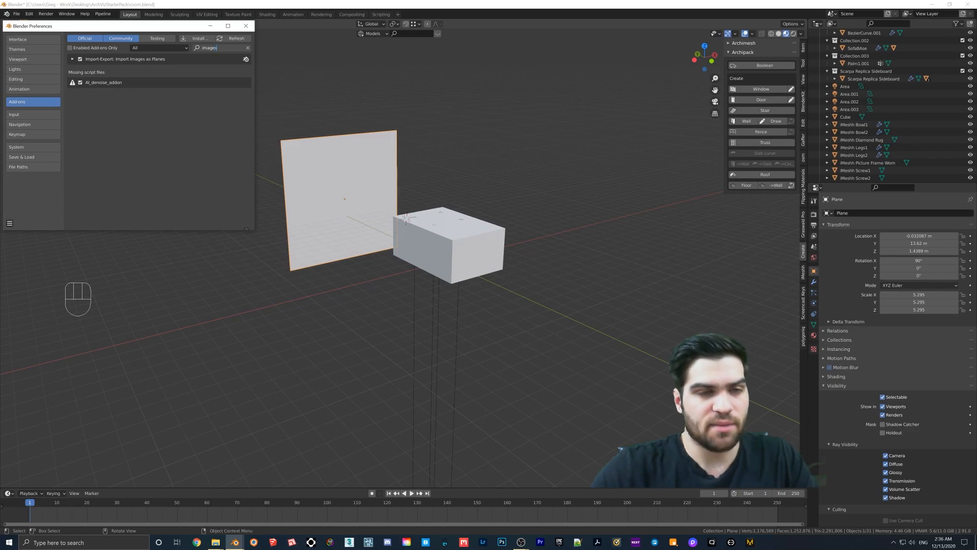
{"action": "left_click", "coordinate": [72, 59]}
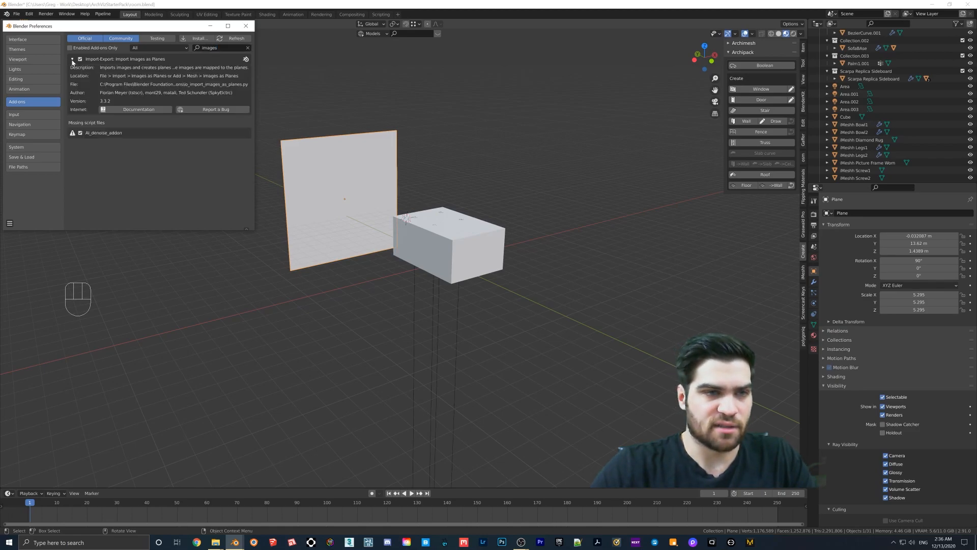
{"action": "left_click", "coordinate": [246, 26]}
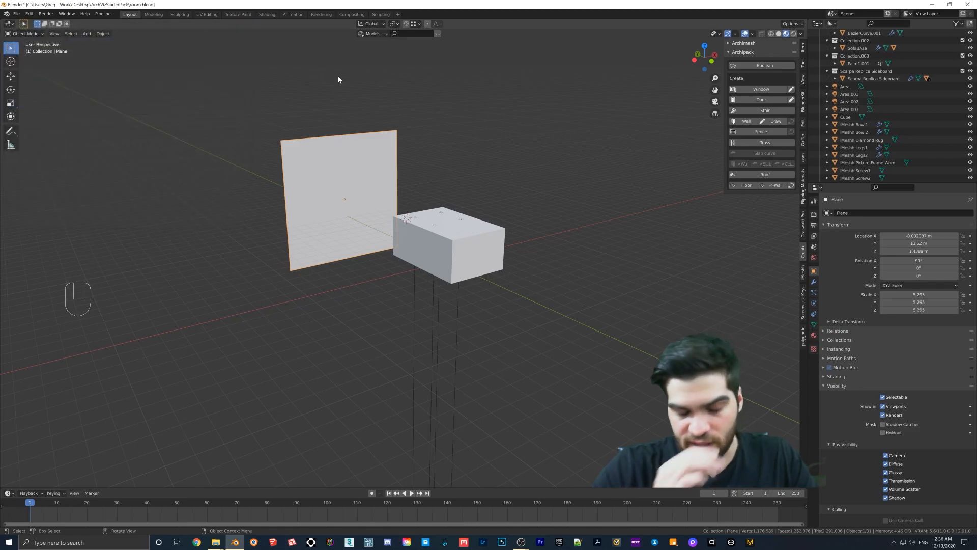
Step: Import A3 LR2.jpg from the ArchVizStarterPack folder as an image plane with a Shadeless material
{"action": "middle_click_drag", "start_coordinate": [411, 181], "coordinate": [371, 204]}
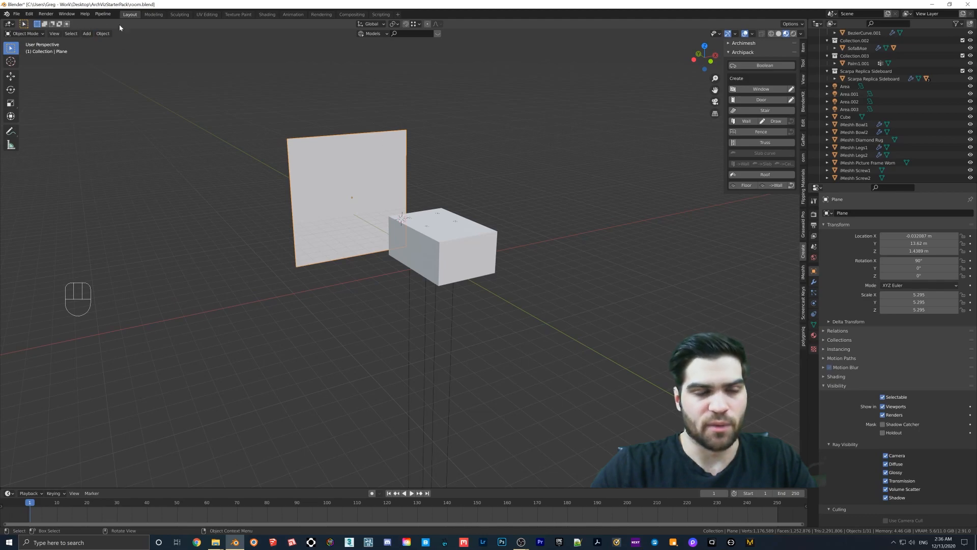
{"action": "left_click", "coordinate": [17, 14]}
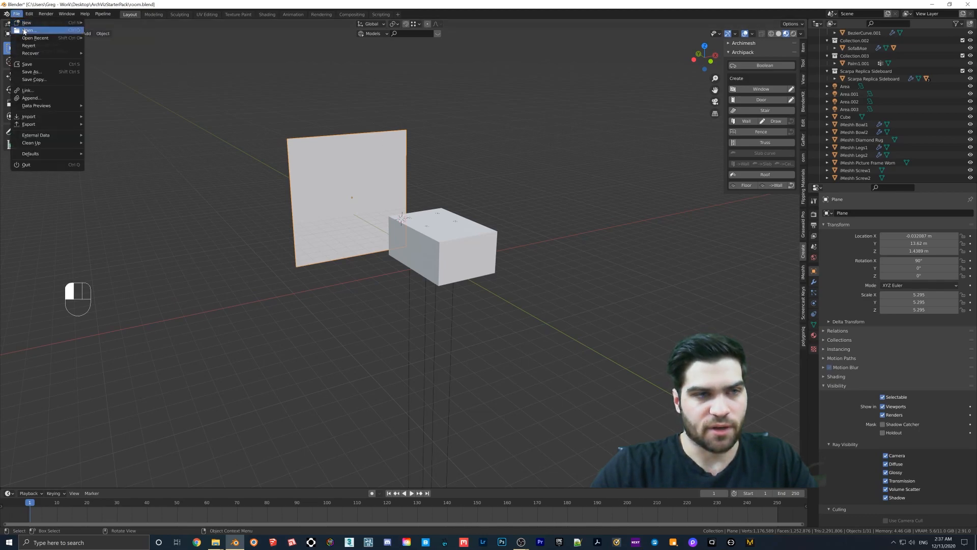
{"action": "mouse_move", "coordinate": [36, 118]}
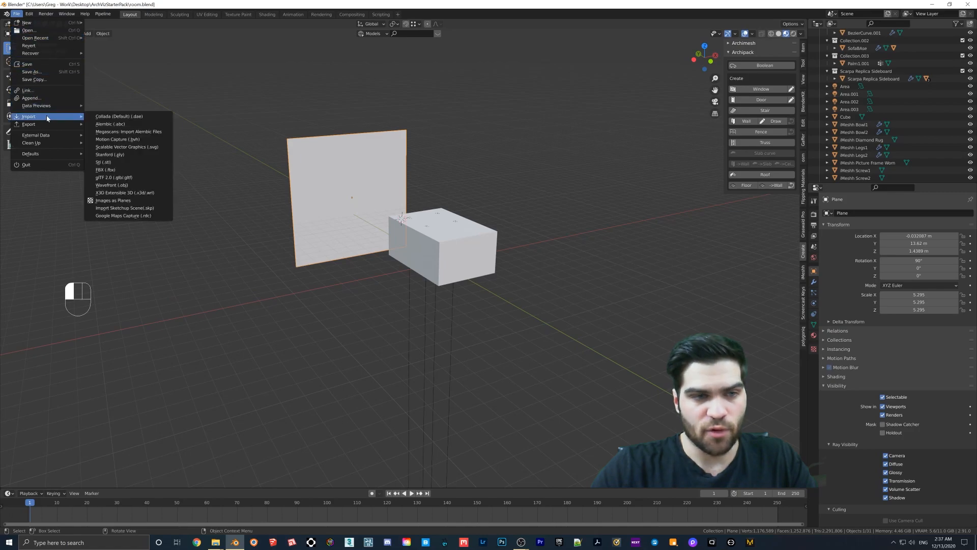
{"action": "left_click", "coordinate": [130, 205]}
{"action": "left_click", "coordinate": [350, 236]}
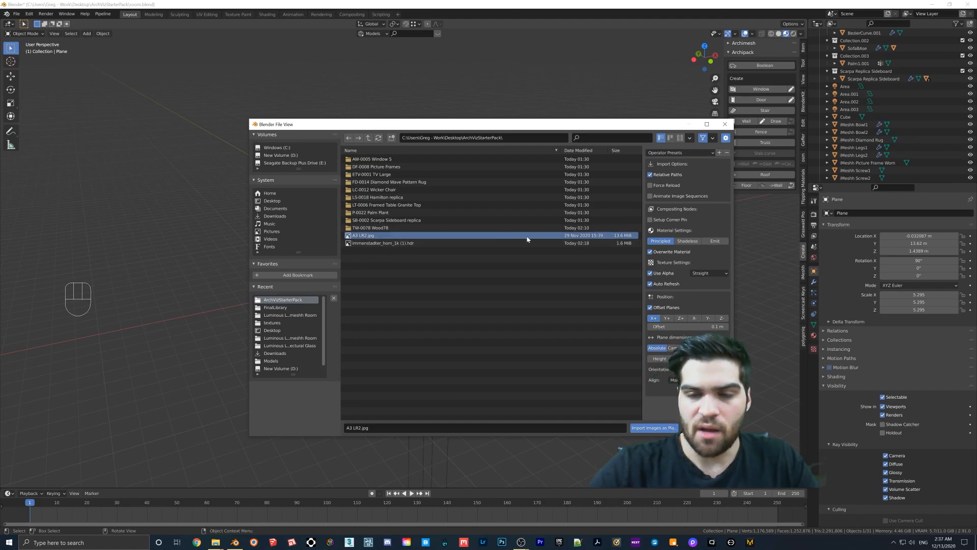
{"action": "left_click", "coordinate": [685, 241]}
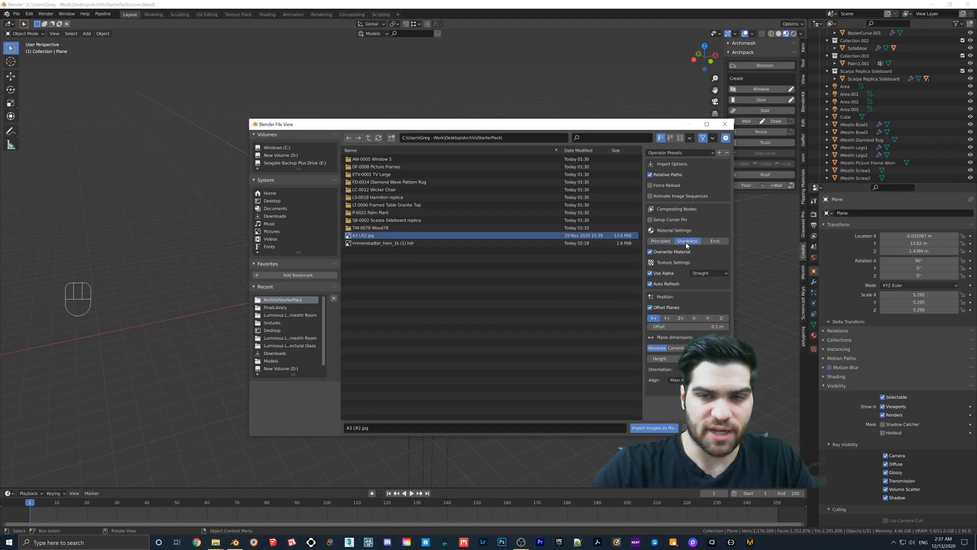
{"action": "left_click", "coordinate": [646, 428]}
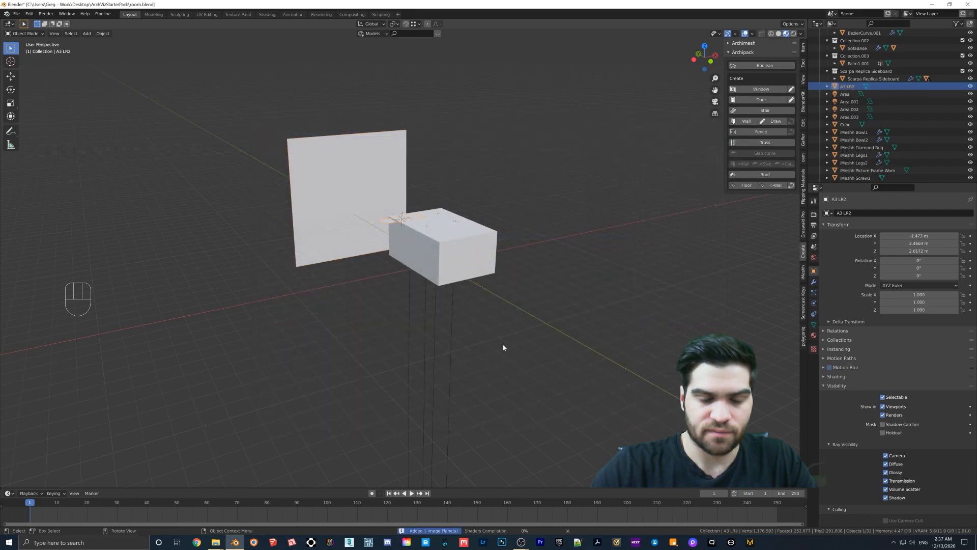
Step: Move the imported panorama plane along X away from the room, to about -16.39 m
{"action": "middle_click_drag", "start_coordinate": [419, 250], "coordinate": [446, 218]}
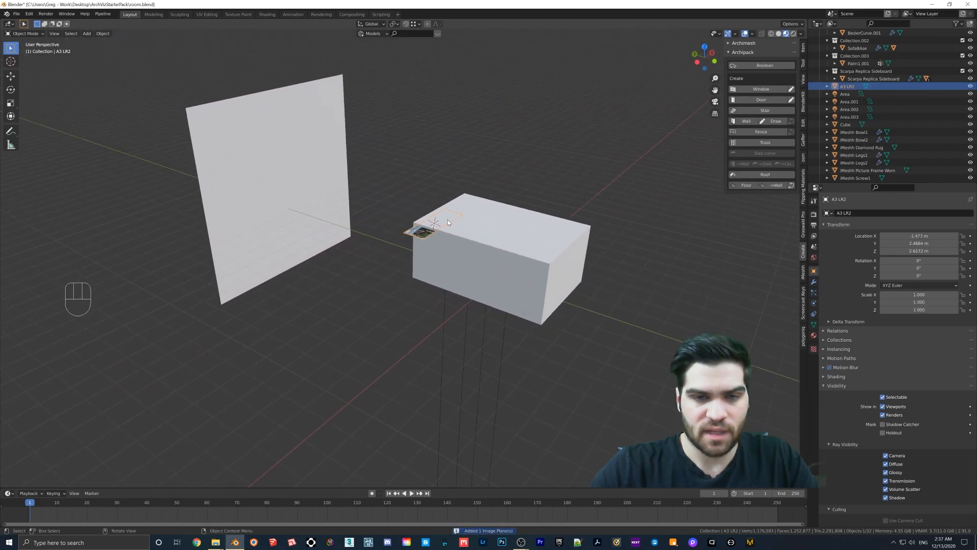
{"action": "scroll", "coordinate": [439, 222], "scroll_direction": "up", "scroll_amount": 3}
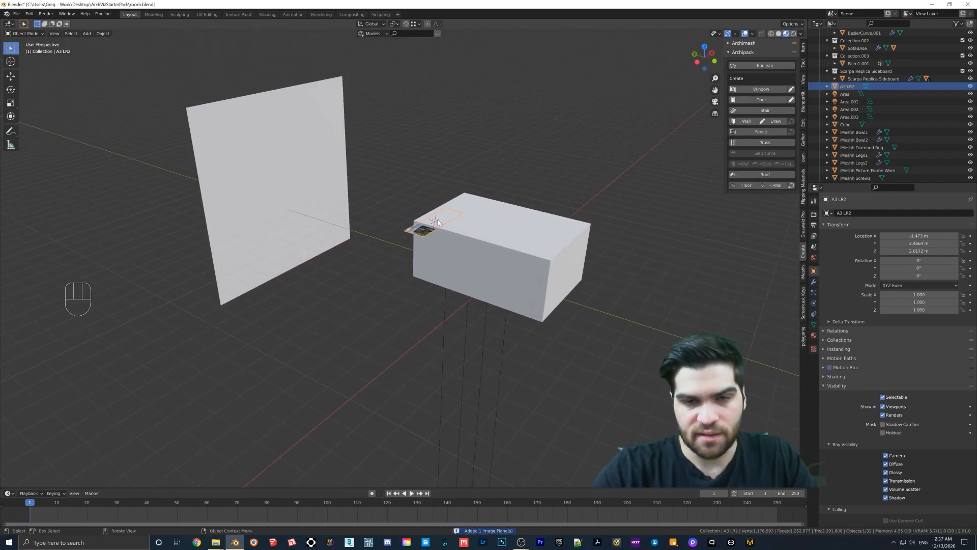
{"action": "key", "text": "g"}
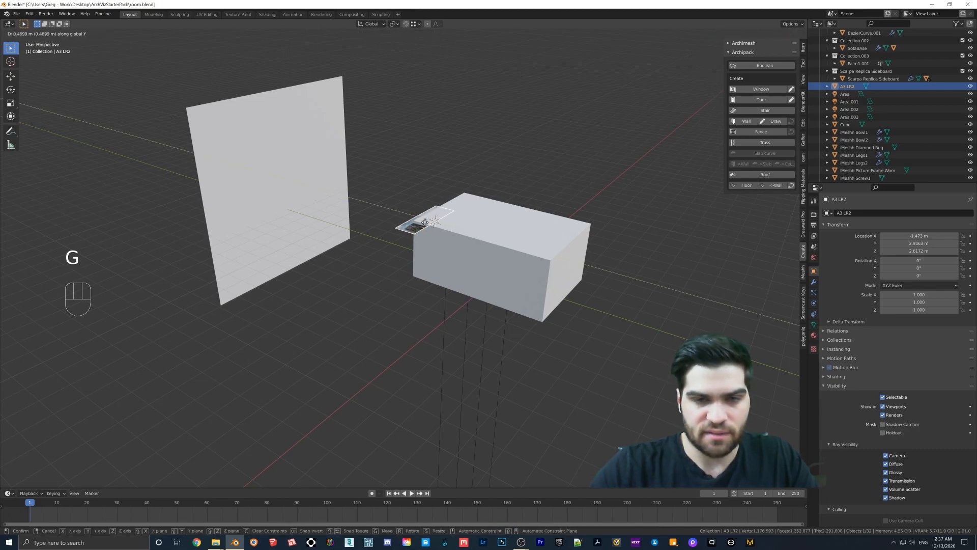
{"action": "left_click", "coordinate": [181, 338]}
{"action": "middle_click_drag", "start_coordinate": [181, 338], "coordinate": [217, 303]}
{"action": "middle_click_drag", "start_coordinate": [248, 307], "coordinate": [360, 312], "text": "shift"}
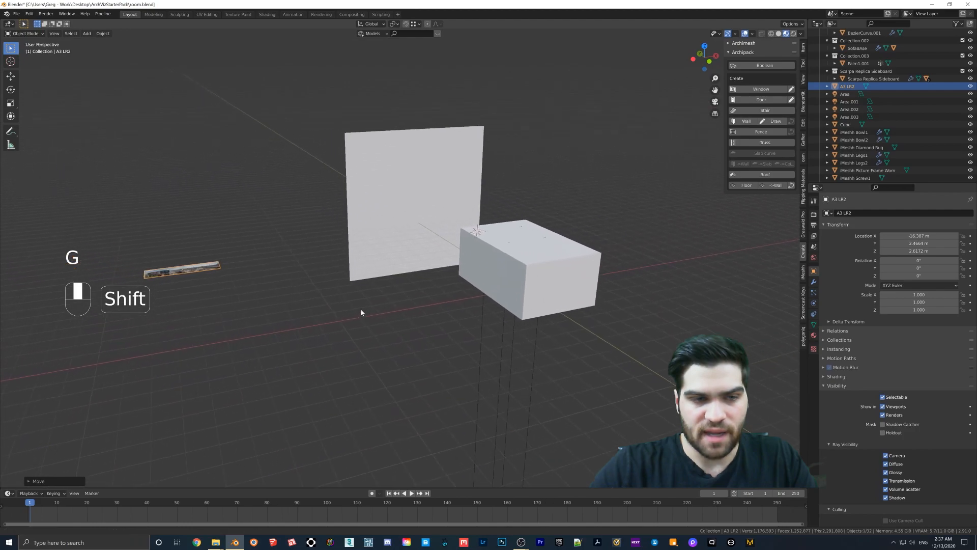
Step: Delete the blank upright plane standing outside the window
{"action": "middle_click_drag", "start_coordinate": [394, 204], "coordinate": [395, 212]}
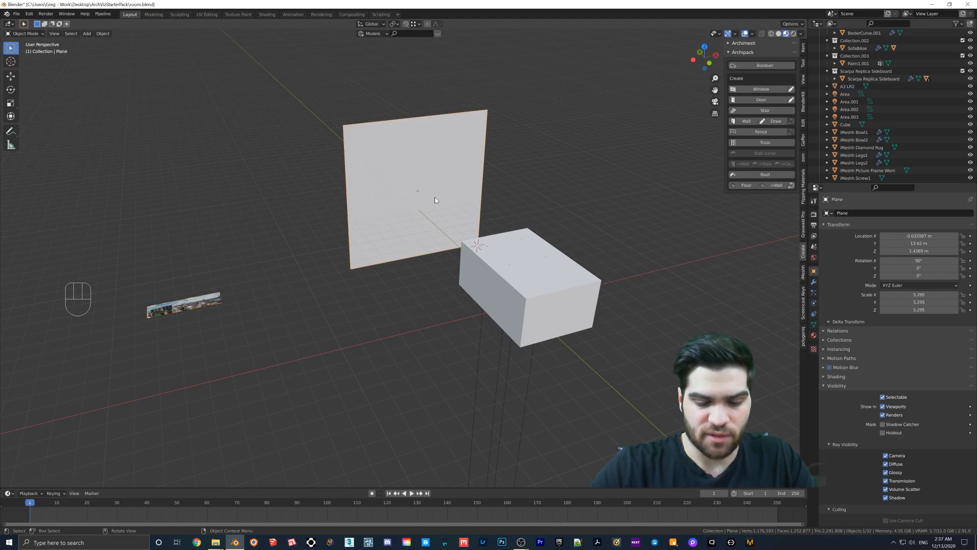
{"action": "key", "text": "Delete"}
{"action": "middle_click_drag", "start_coordinate": [370, 229], "coordinate": [443, 207], "text": "shift"}
Step: Edit the A3 LR2 plane's mesh and add one vertical loop cut, slid by about 0.19 toward the large nearby building
{"action": "left_click", "coordinate": [303, 275]}
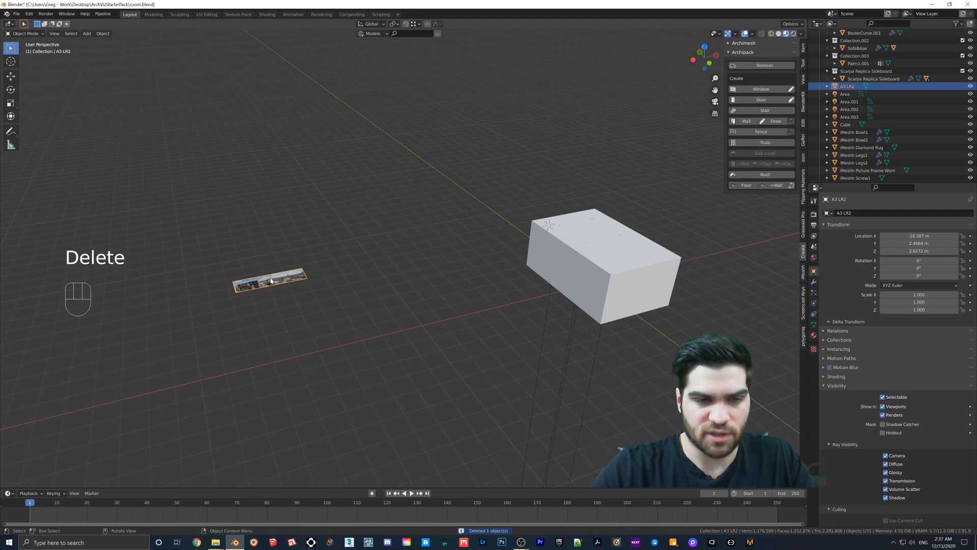
{"action": "scroll", "coordinate": [271, 284], "scroll_direction": "up", "scroll_amount": 3}
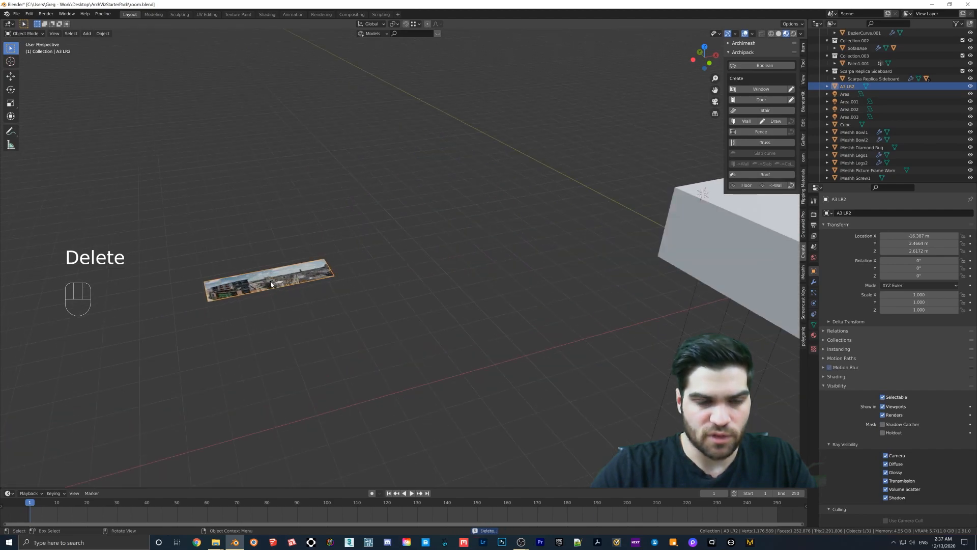
{"action": "key", "text": "Tab"}
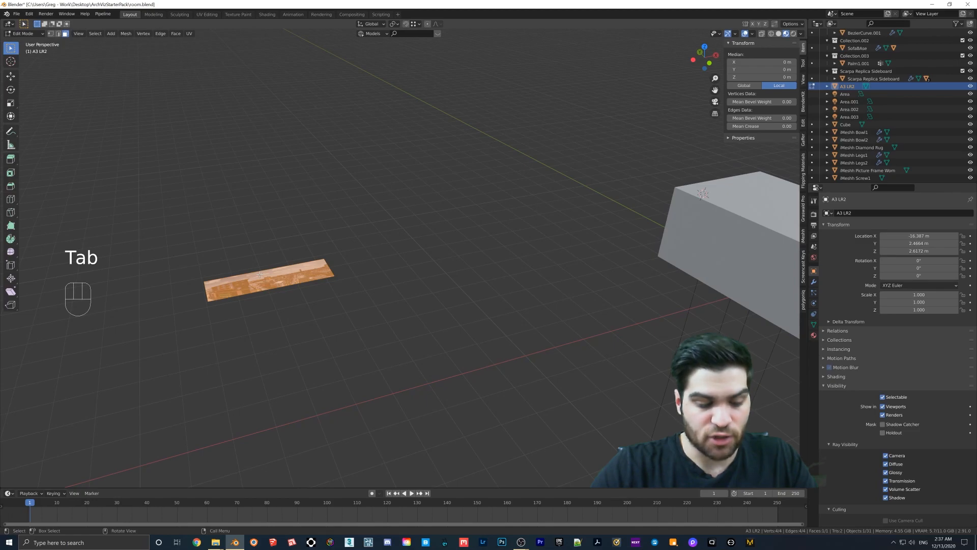
{"action": "key", "text": "ctrl+r"}
{"action": "scroll", "coordinate": [259, 275], "scroll_direction": "up", "scroll_amount": 1}
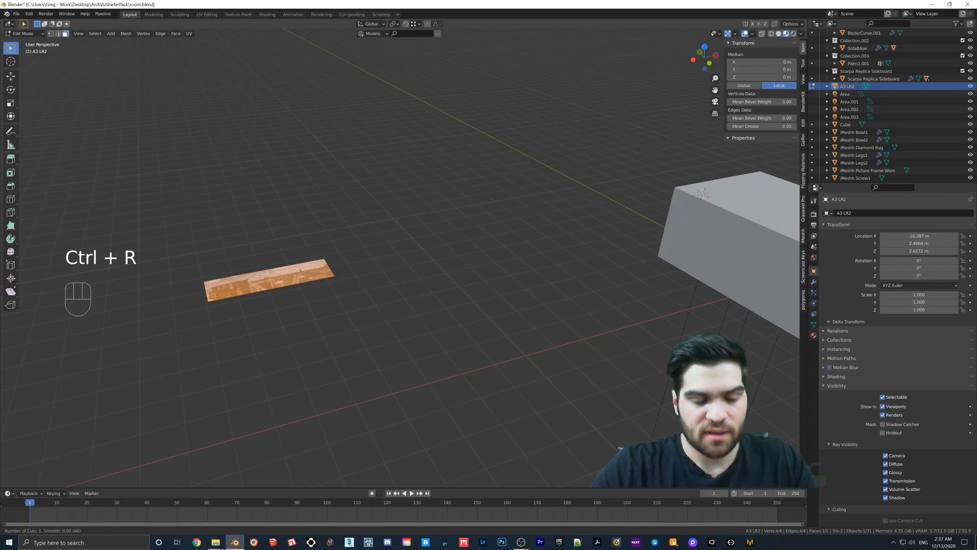
{"action": "left_click", "coordinate": [260, 275]}
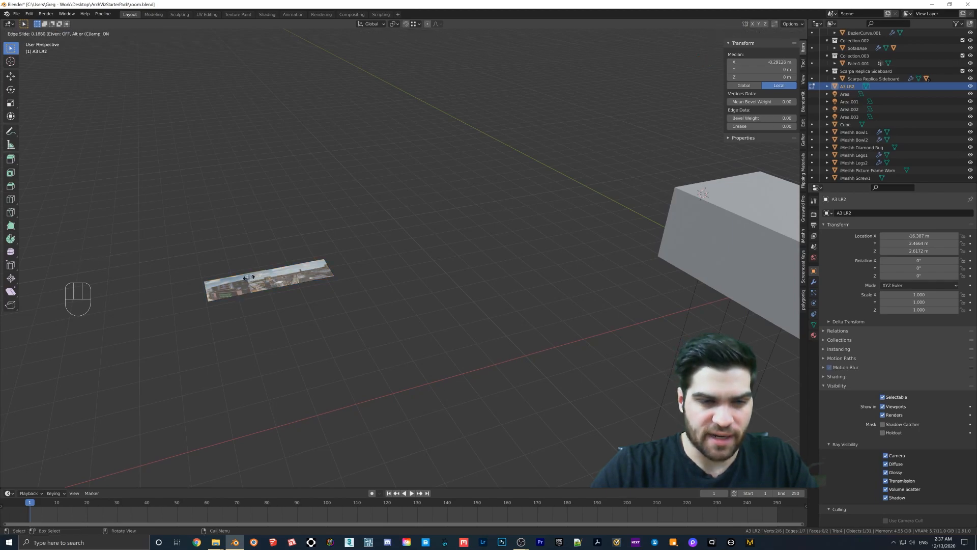
{"action": "left_click", "coordinate": [249, 278]}
{"action": "middle_click_drag", "start_coordinate": [249, 277], "coordinate": [269, 281]}
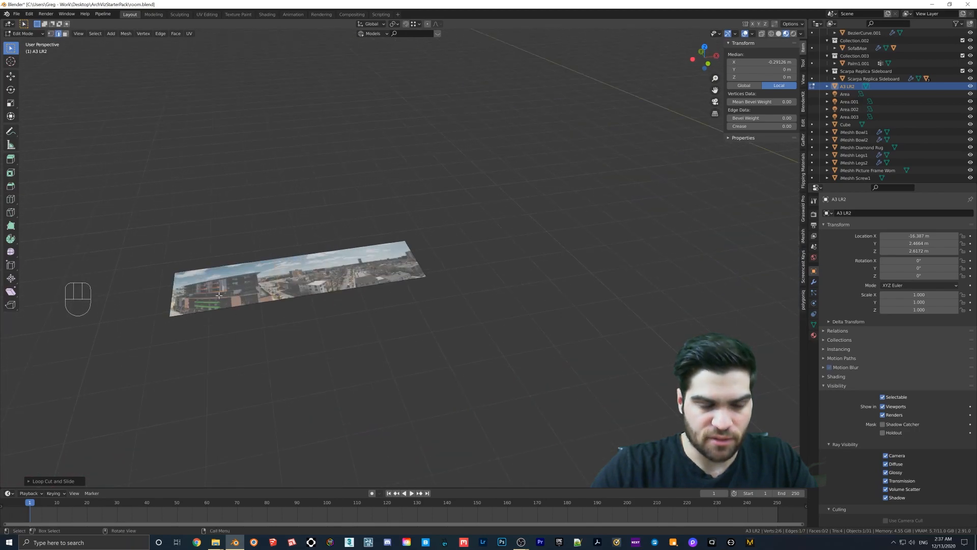
Step: Delete the panorama face showing the large nearby building, keep the city skyline face, and return to Object Mode
{"action": "key", "text": "3"}
{"action": "left_click", "coordinate": [273, 290]}
{"action": "left_click", "coordinate": [307, 270]}
{"action": "left_click", "coordinate": [245, 289]}
{"action": "left_click", "coordinate": [309, 278]}
{"action": "left_click", "coordinate": [232, 293]}
{"action": "key", "text": "x"}
{"action": "left_click", "coordinate": [197, 314]}
{"action": "scroll", "coordinate": [339, 227], "scroll_direction": "down", "scroll_amount": 4}
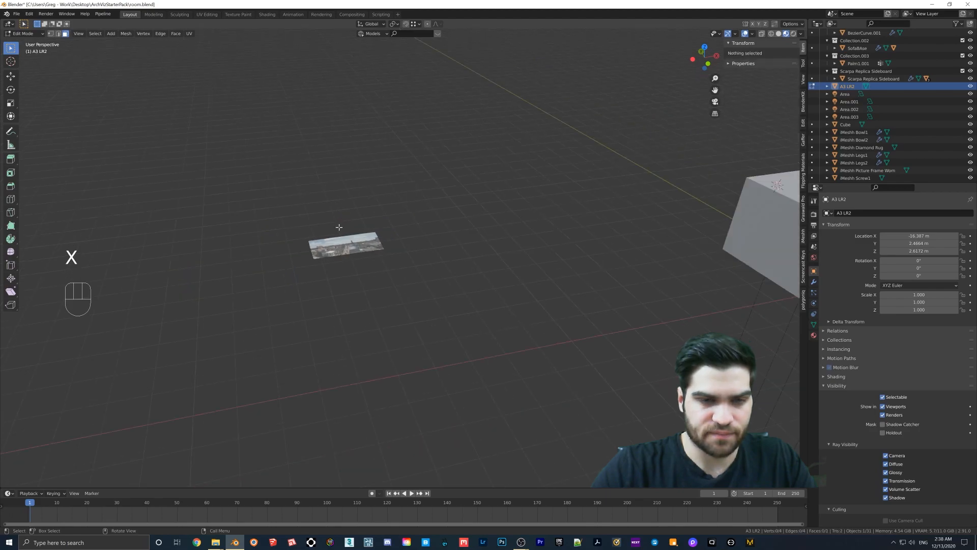
{"action": "key", "text": "Tab"}
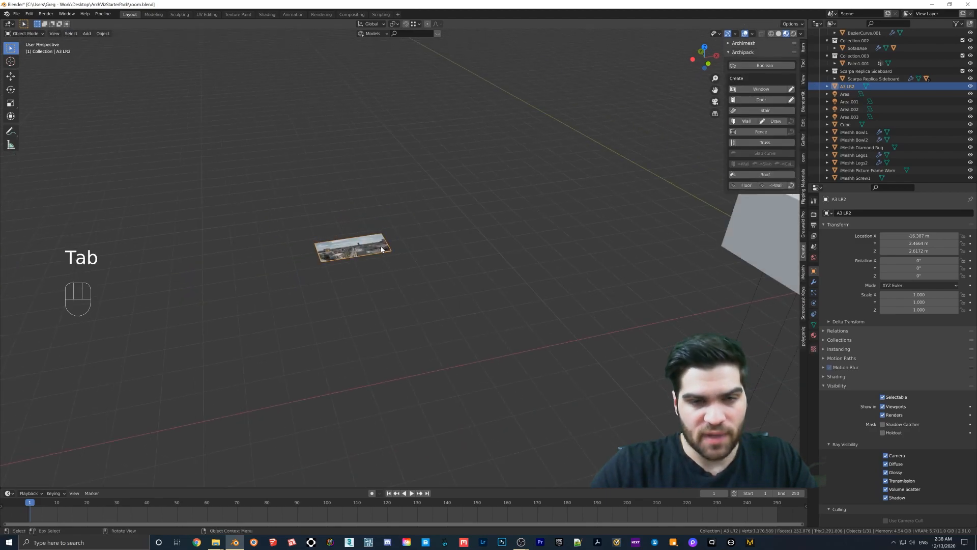
Step: Rotate the A3 LR2 panorama plane 90° about the X axis so it stands upright
{"action": "key", "text": "KP_Decimal"}
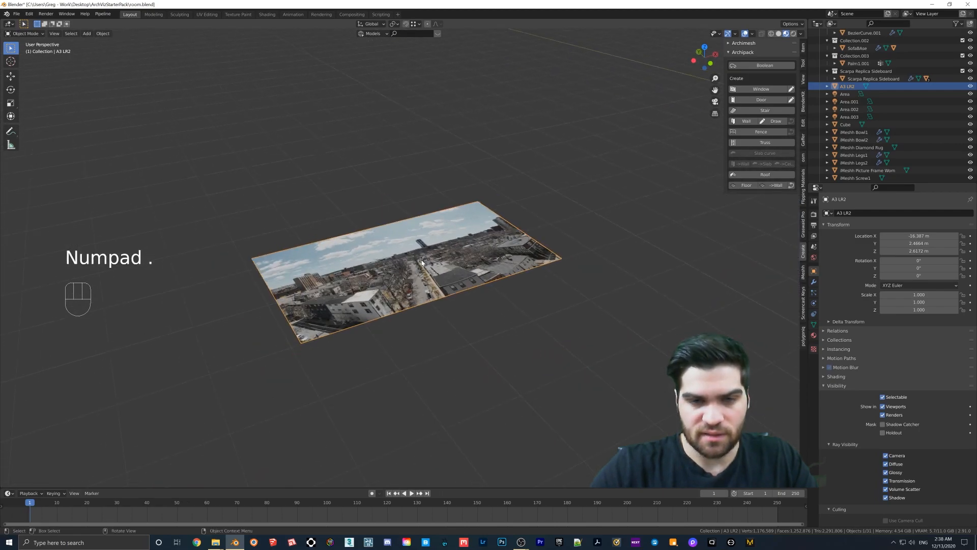
{"action": "key", "text": "r"}
{"action": "key", "text": "x"}
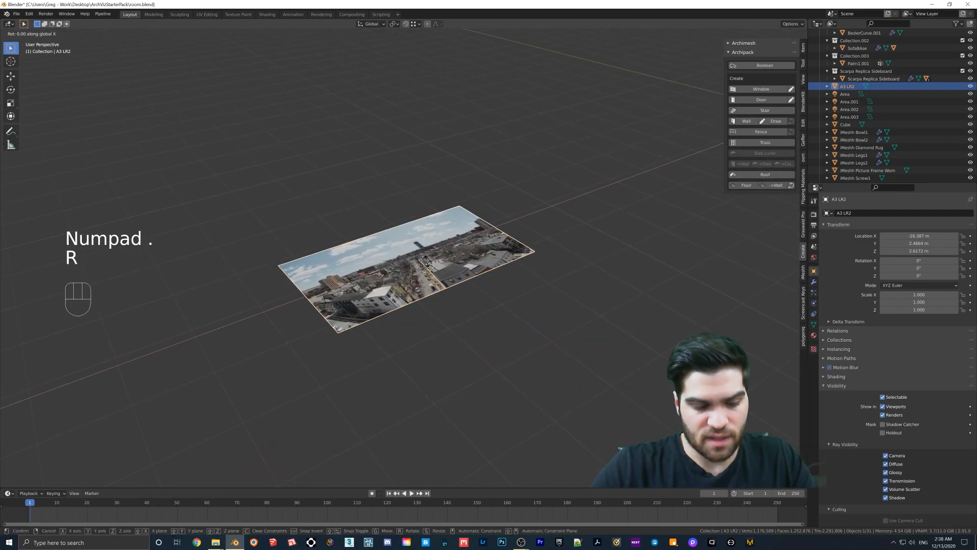
{"action": "type", "text": "90"}
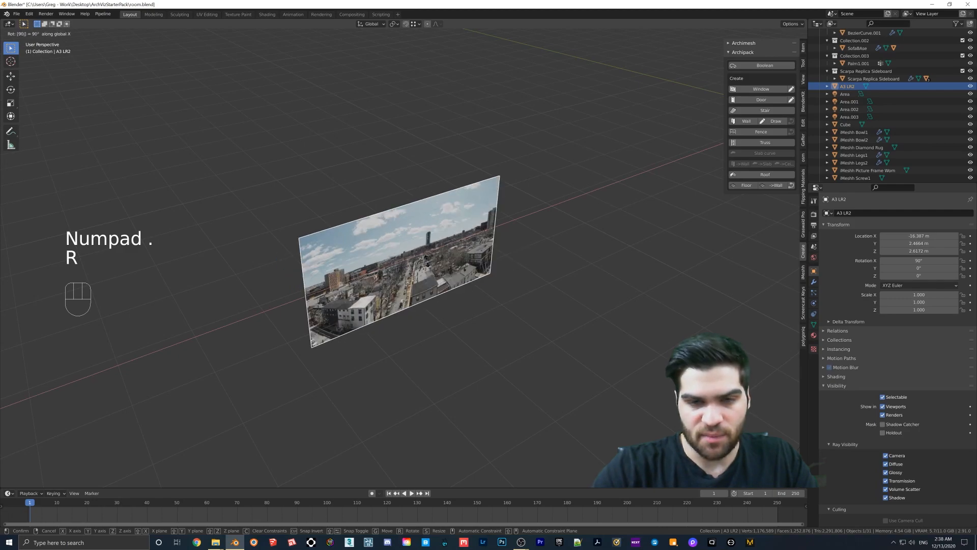
{"action": "key", "text": "Return"}
Step: Move the panorama plane to the window side of the room, at about X -0.9 m and Y 7.27 m
{"action": "scroll", "coordinate": [426, 261], "scroll_direction": "down", "scroll_amount": 6}
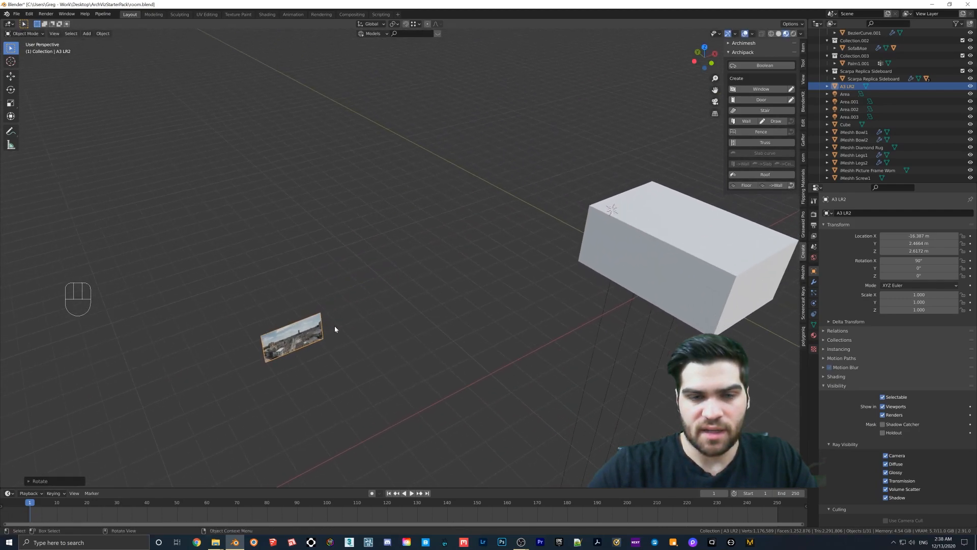
{"action": "middle_click_drag", "start_coordinate": [334, 329], "coordinate": [338, 326]}
{"action": "key", "text": "g"}
{"action": "key", "text": "y"}
{"action": "key", "text": "x"}
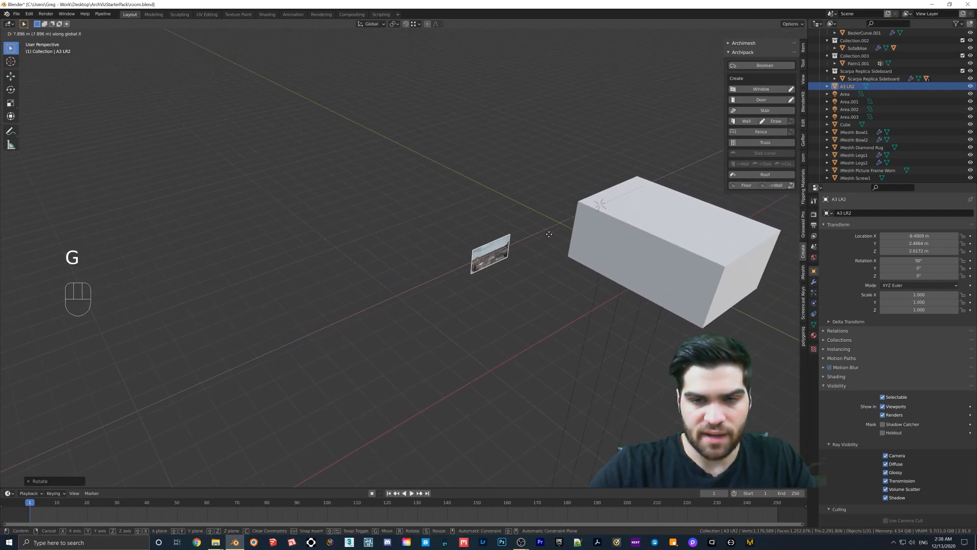
{"action": "left_click", "coordinate": [682, 198]}
{"action": "key", "text": "g"}
{"action": "key", "text": "x"}
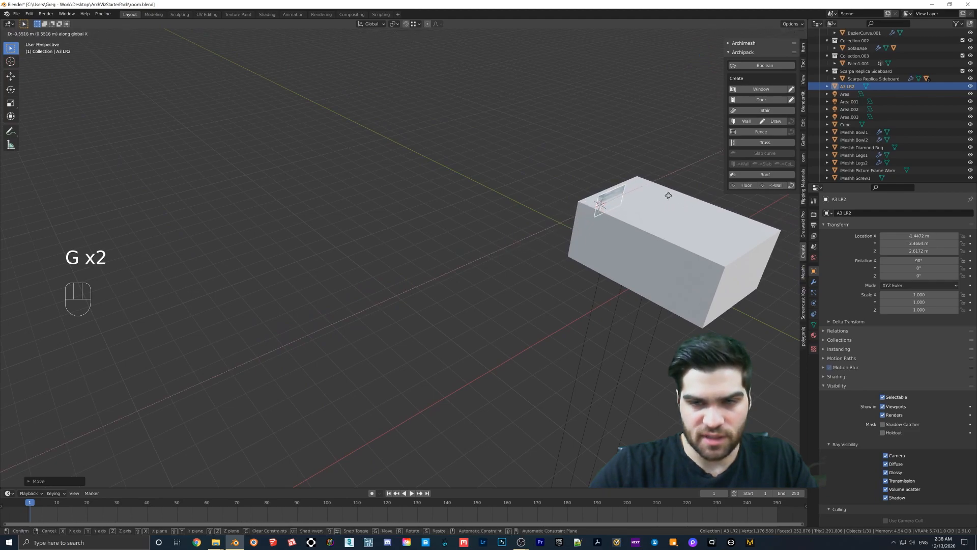
{"action": "key", "text": "y"}
{"action": "left_click", "coordinate": [606, 176]}
Step: Scale the panorama plane up to about 5.24 and shift it to about Y 10 m and Z 0.11 m
{"action": "middle_click_drag", "start_coordinate": [567, 203], "coordinate": [501, 210], "text": "shift"}
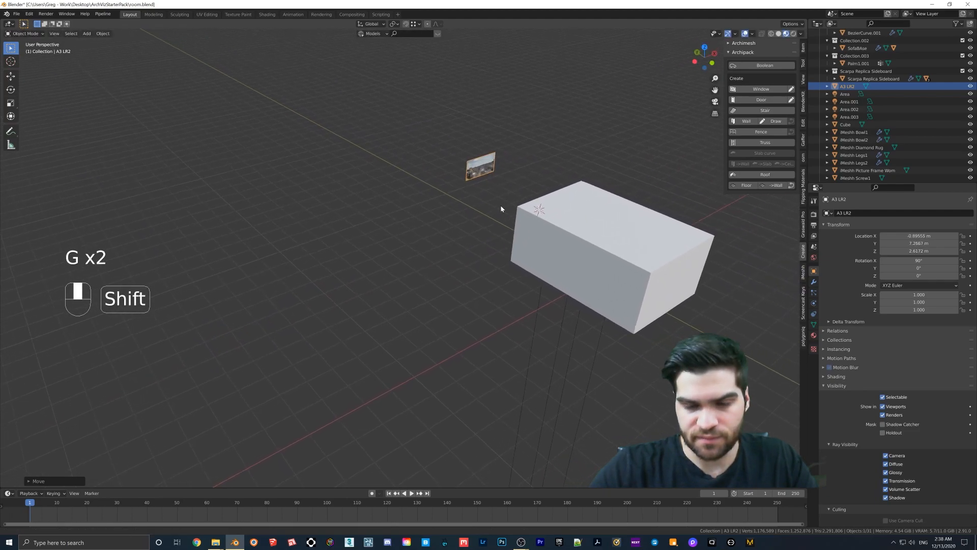
{"action": "key", "text": "s"}
{"action": "left_click", "coordinate": [702, 196]}
{"action": "key", "text": "g"}
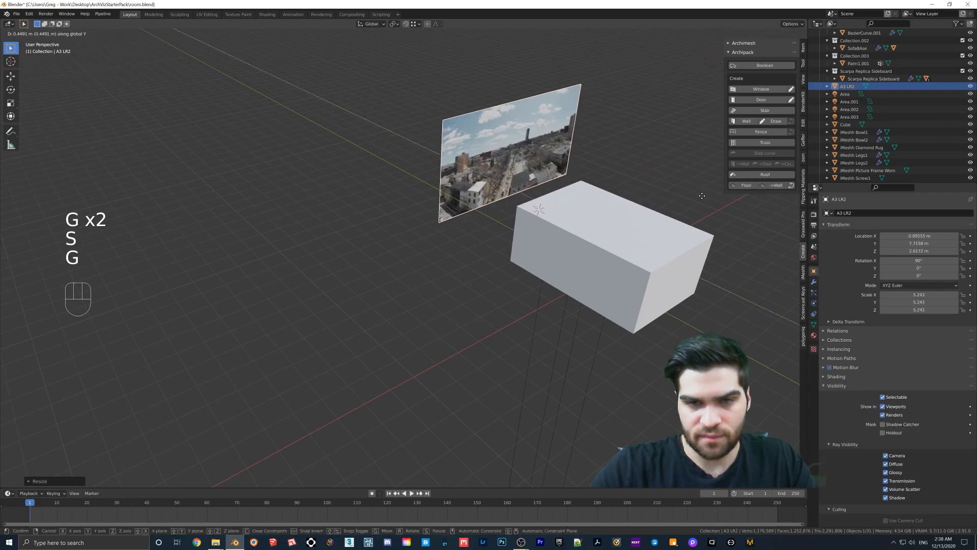
{"action": "left_click", "coordinate": [669, 188]}
{"action": "key", "text": "g"}
{"action": "key", "text": "z"}
{"action": "left_click", "coordinate": [661, 234]}
Step: Shift the enlarged panorama plane along X to about -3.61 m
{"action": "middle_click_drag", "start_coordinate": [636, 234], "coordinate": [625, 208]}
{"action": "key", "text": "KP_Decimal"}
{"action": "middle_click_drag", "start_coordinate": [492, 213], "coordinate": [447, 214]}
{"action": "key", "text": "g"}
{"action": "key", "text": "x"}
{"action": "left_click", "coordinate": [387, 227]}
Step: Scale the panorama plane up to about 9.41 and move it away from the room along Y to about 16.96 m
{"action": "middle_click_drag", "start_coordinate": [386, 228], "coordinate": [450, 203]}
{"action": "key", "text": "s"}
{"action": "left_click", "coordinate": [520, 143]}
{"action": "key", "text": "g"}
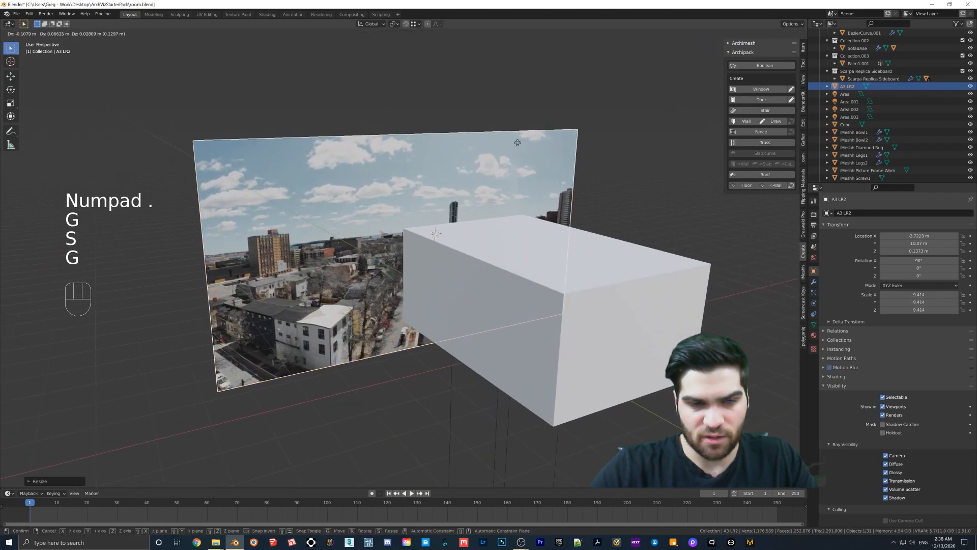
{"action": "left_click", "coordinate": [489, 171]}
{"action": "middle_click_drag", "start_coordinate": [488, 171], "coordinate": [349, 203]}
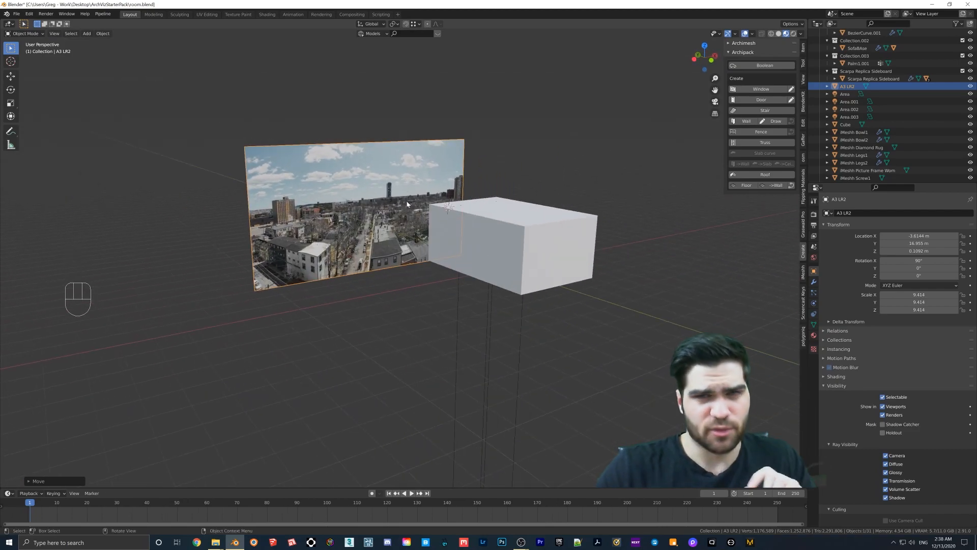
Step: Add a camera and look through it with the camera locked to the view
{"action": "middle_click_drag", "start_coordinate": [402, 200], "coordinate": [439, 230]}
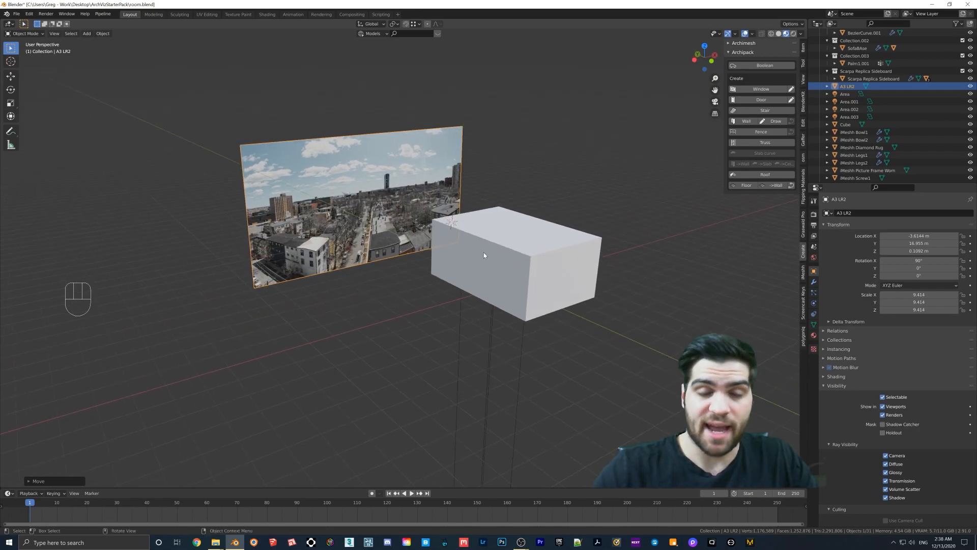
{"action": "key", "text": "shift+a"}
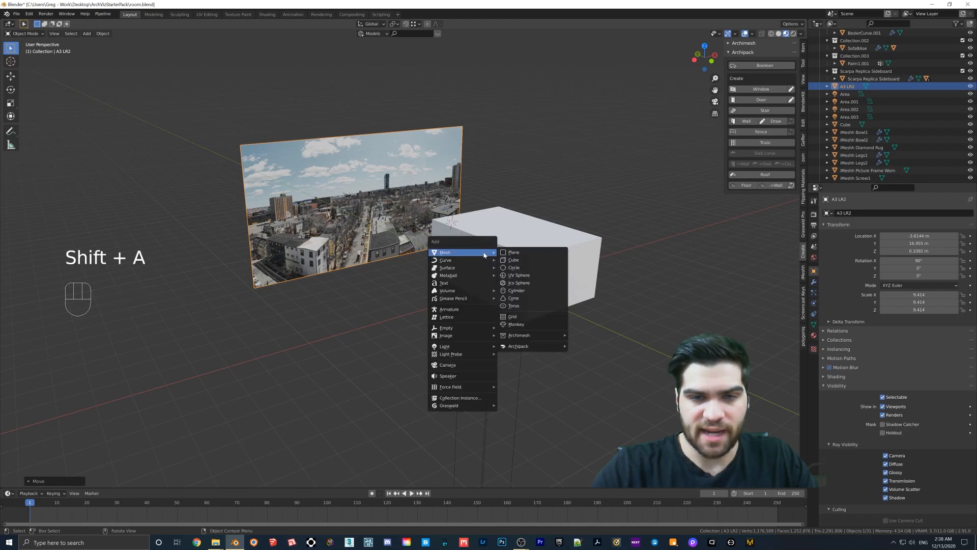
{"action": "left_click", "coordinate": [448, 365]}
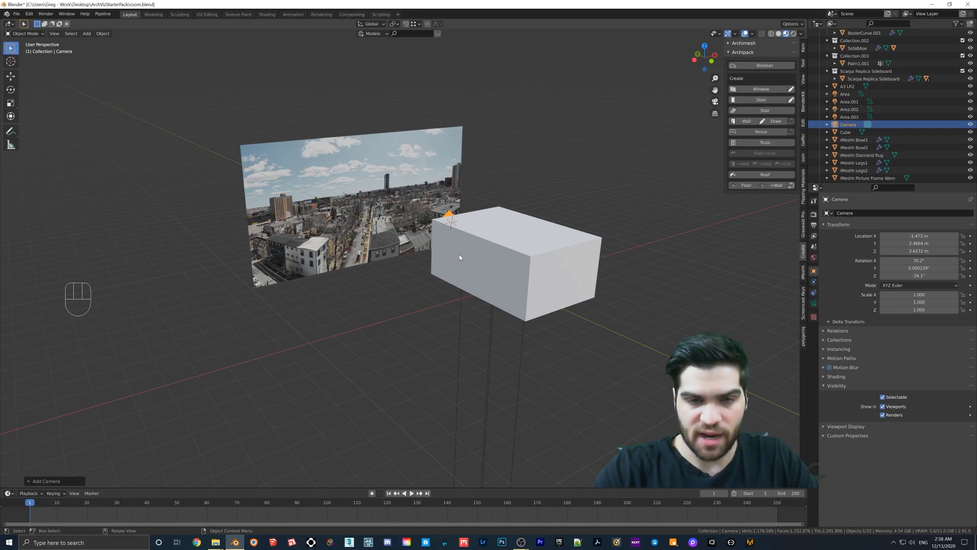
{"action": "key", "text": "KP_0"}
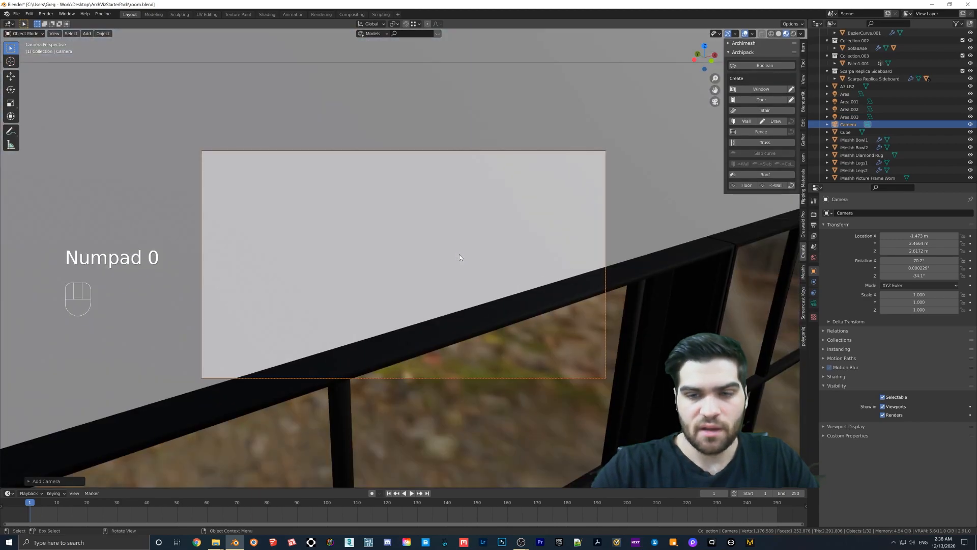
{"action": "key", "text": "n"}
{"action": "key", "text": "n"}
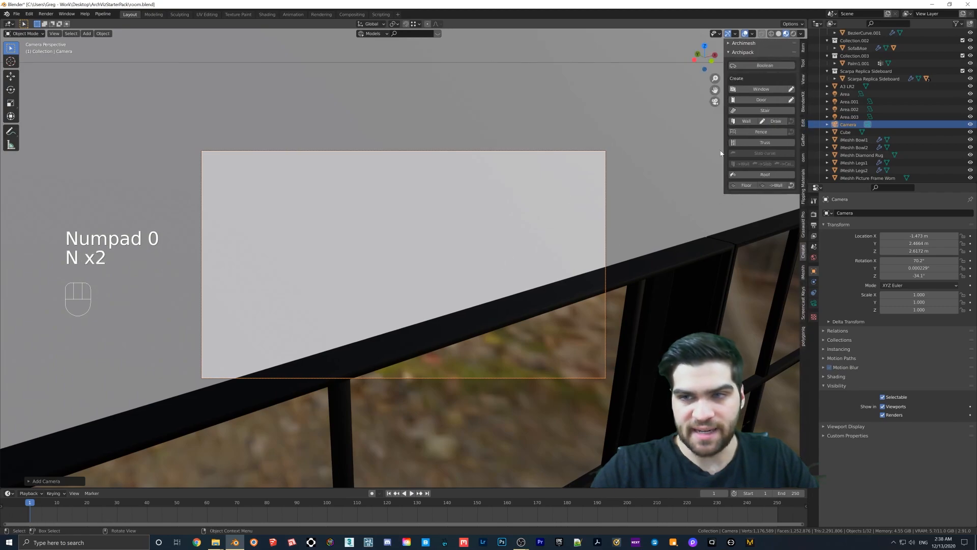
{"action": "left_click", "coordinate": [803, 79]}
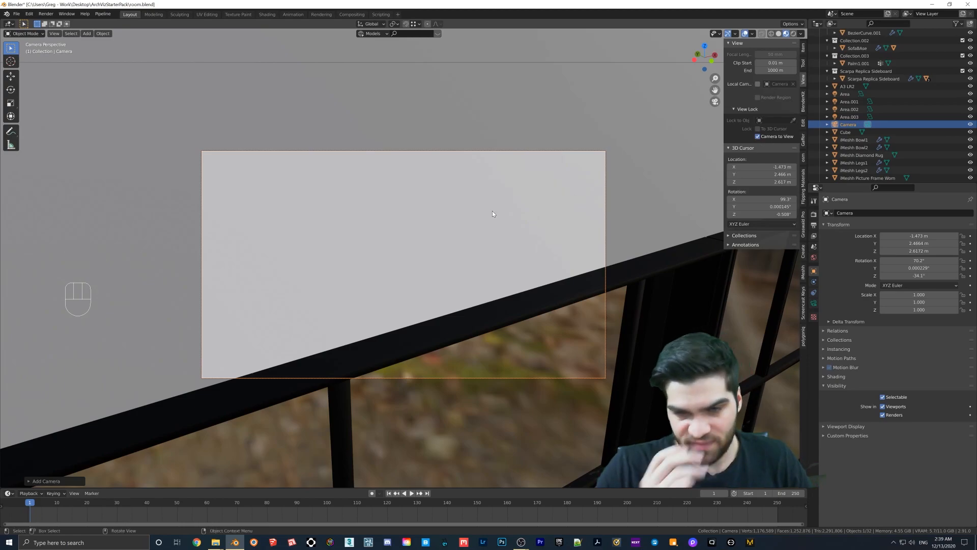
Step: Bring the camera inside the room, centre it on the larger coffee table bowl, and pull back to face the window and seating
{"action": "middle_click_drag", "start_coordinate": [522, 222], "coordinate": [462, 229]}
{"action": "scroll", "coordinate": [505, 207], "scroll_direction": "down", "scroll_amount": 2}
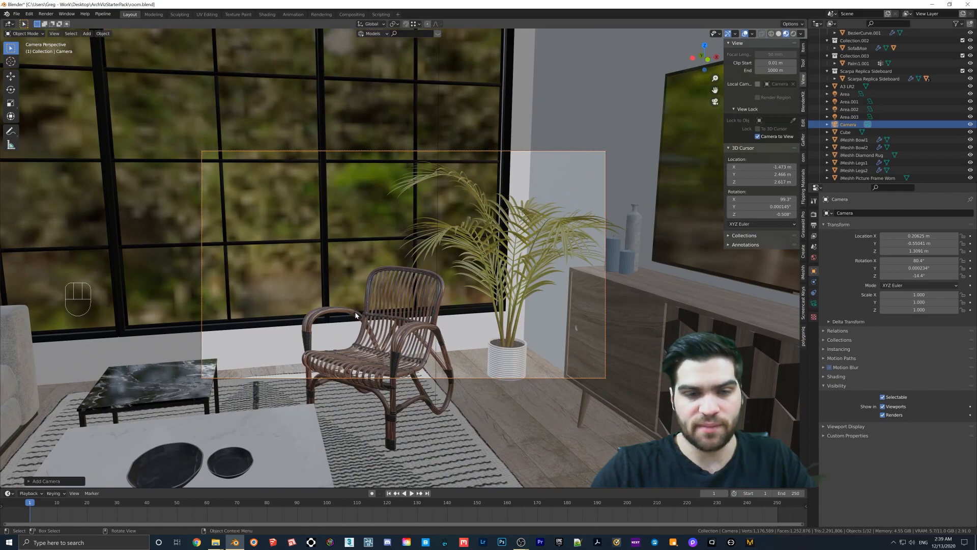
{"action": "middle_click_drag", "start_coordinate": [471, 267], "coordinate": [466, 265]}
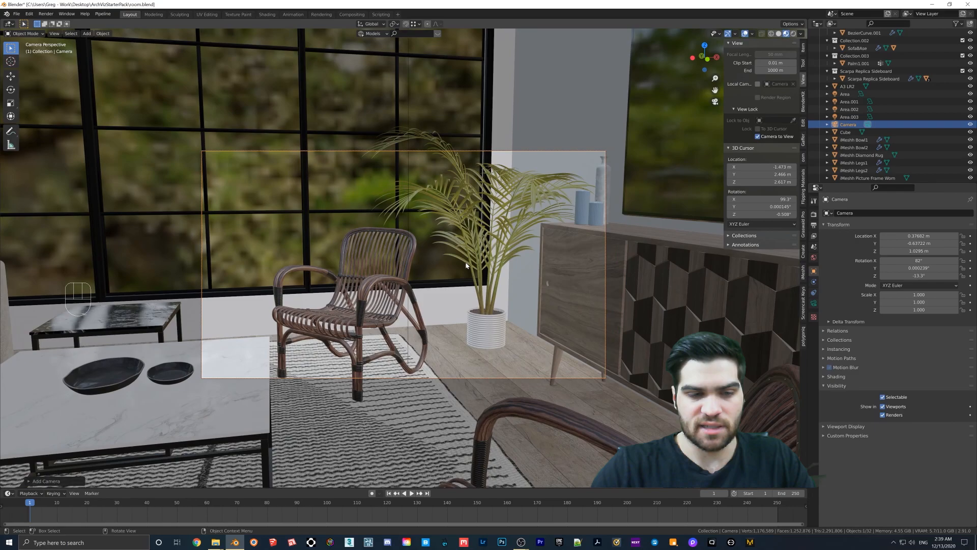
{"action": "left_click", "coordinate": [129, 376]}
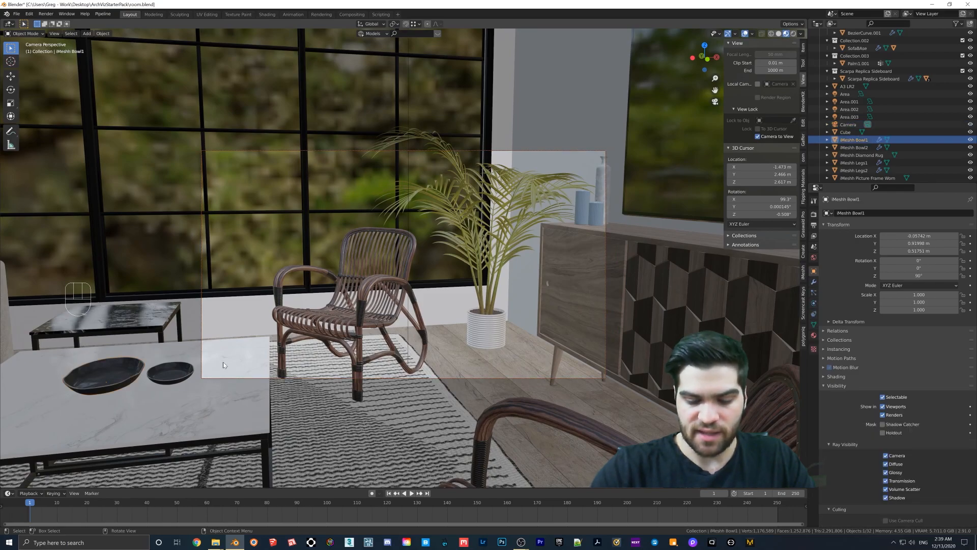
{"action": "key", "text": "KP_Decimal"}
{"action": "middle_click_drag", "start_coordinate": [315, 350], "coordinate": [386, 322]}
{"action": "scroll", "coordinate": [386, 322], "scroll_direction": "down", "scroll_amount": 5}
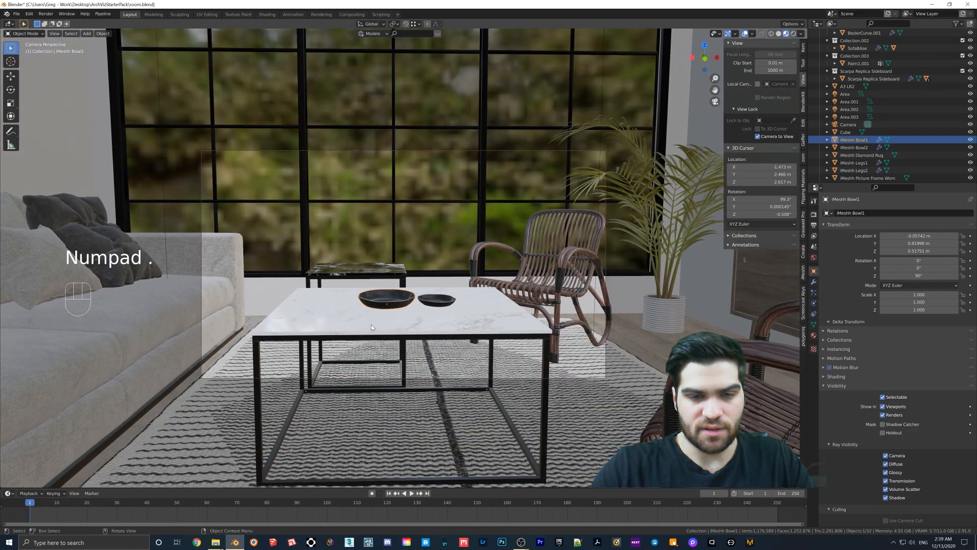
{"action": "scroll", "coordinate": [371, 325], "scroll_direction": "down", "scroll_amount": 6}
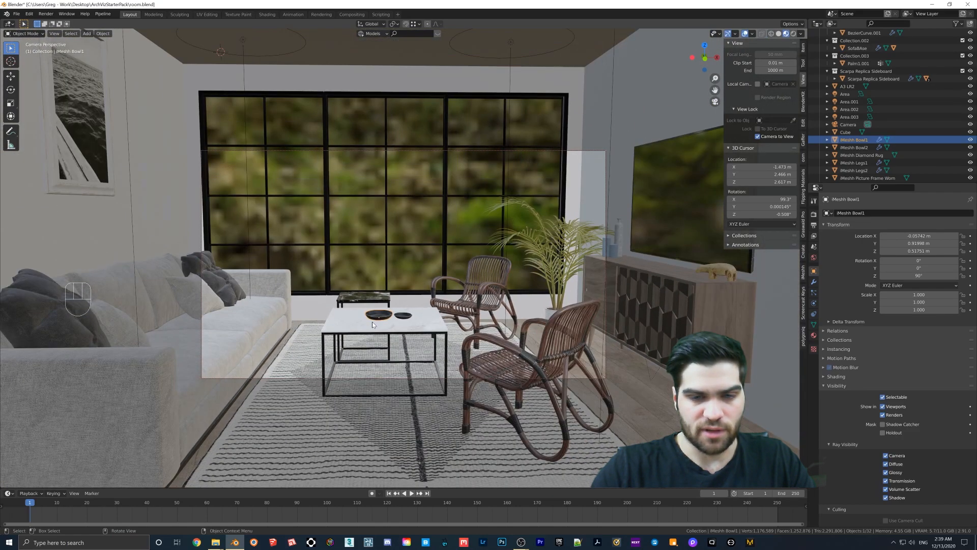
{"action": "middle_click_drag", "start_coordinate": [377, 316], "coordinate": [405, 296], "text": "shift"}
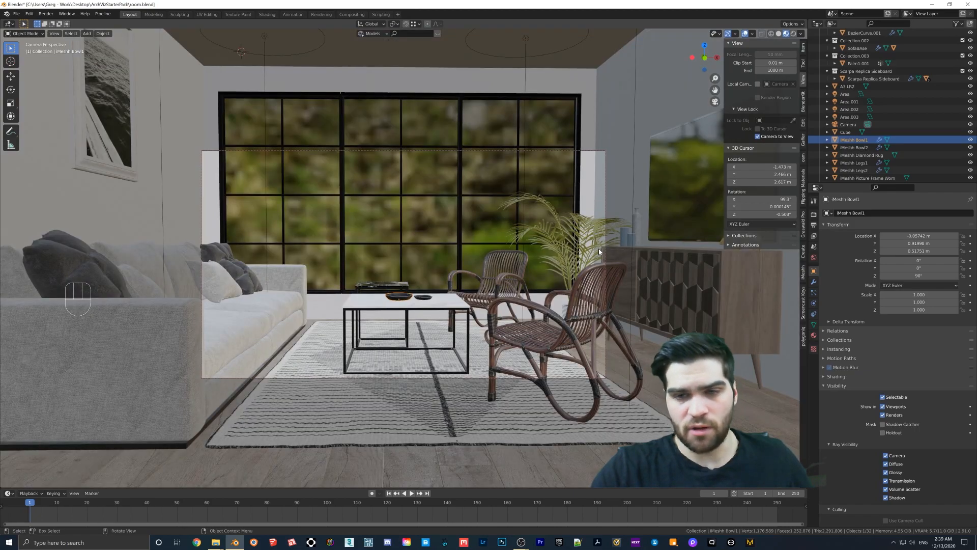
{"action": "middle_click_drag", "start_coordinate": [600, 252], "coordinate": [609, 235]}
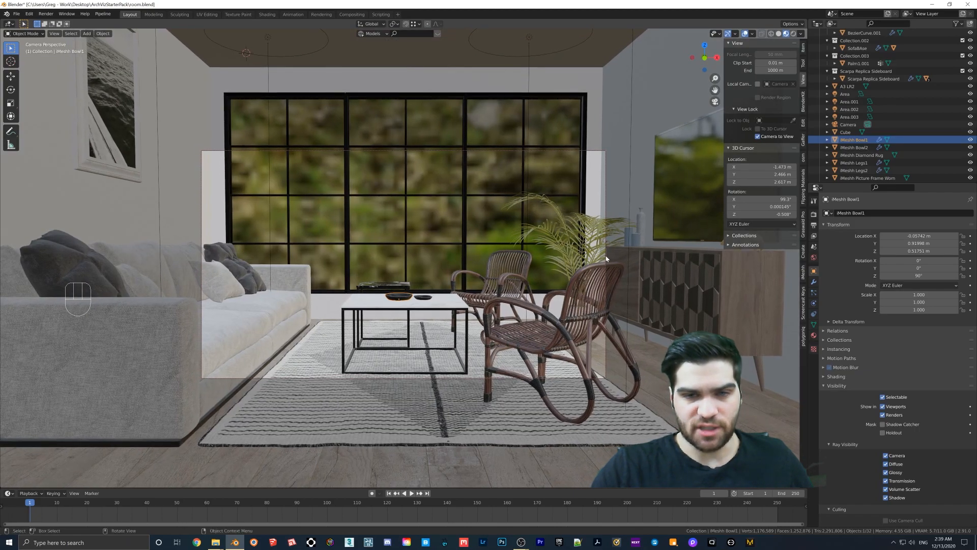
Step: Set the camera's focal length to 25 mm and reframe the sofa, window and sideboard
{"action": "left_click", "coordinate": [606, 230]}
{"action": "left_click", "coordinate": [605, 168]}
{"action": "left_click", "coordinate": [606, 159]}
{"action": "left_click", "coordinate": [604, 160]}
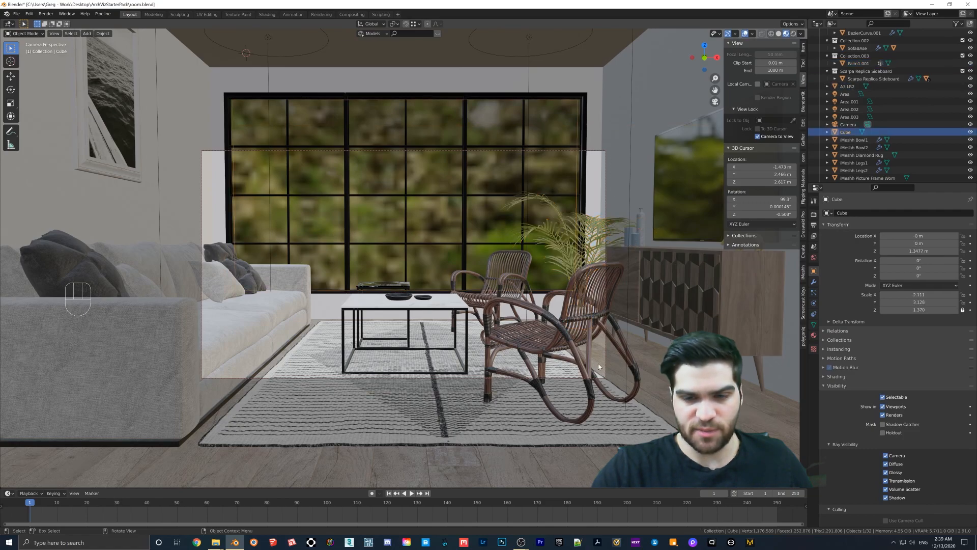
{"action": "left_click", "coordinate": [605, 376]}
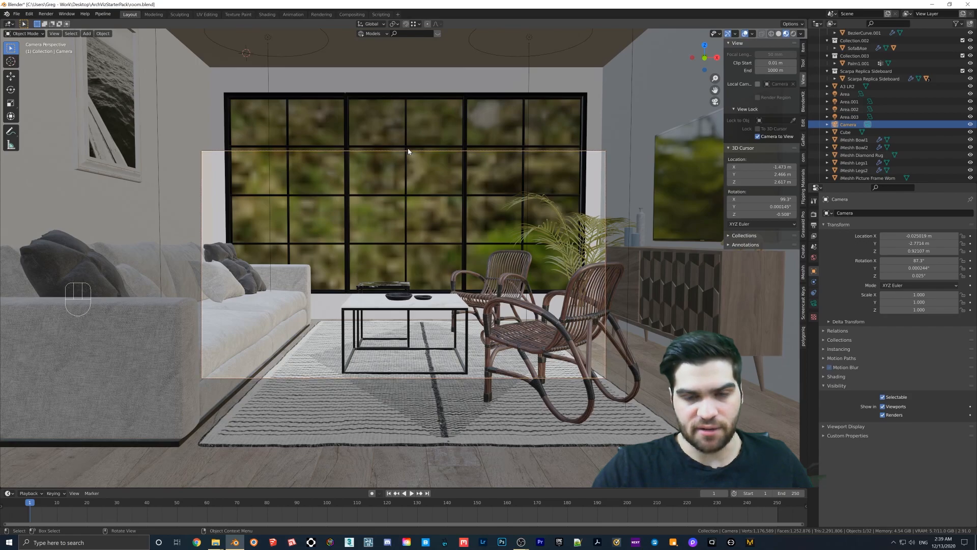
{"action": "left_click", "coordinate": [813, 303]}
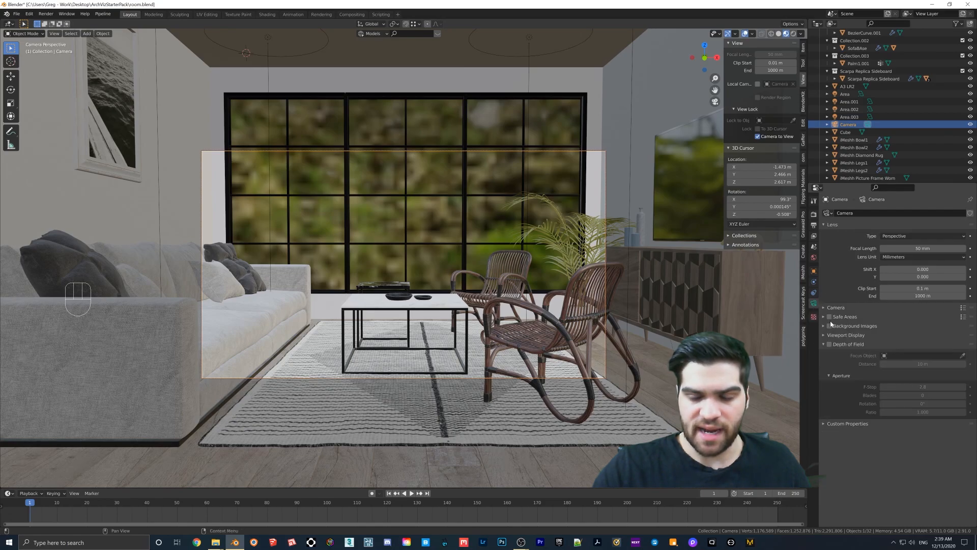
{"action": "left_click", "coordinate": [915, 248]}
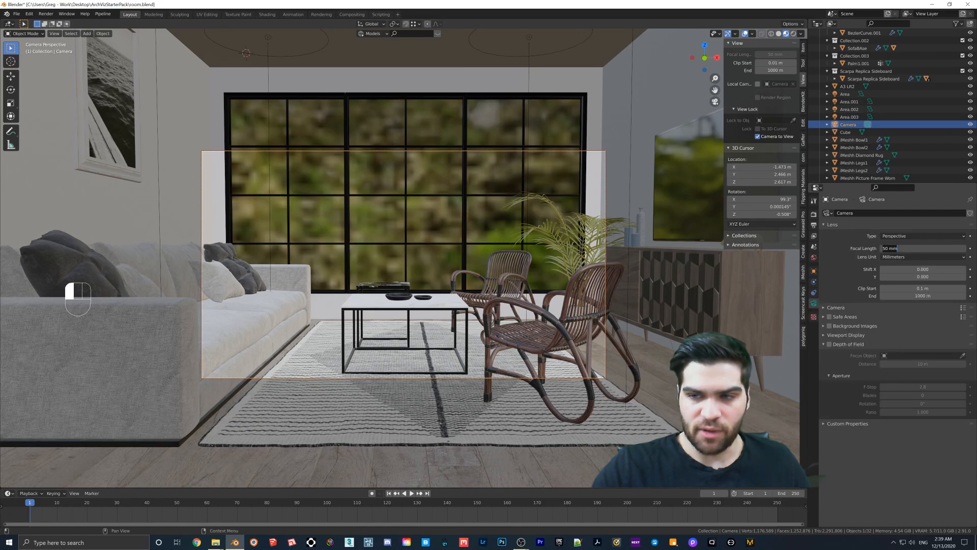
{"action": "type", "text": "25"}
{"action": "key", "text": "Return"}
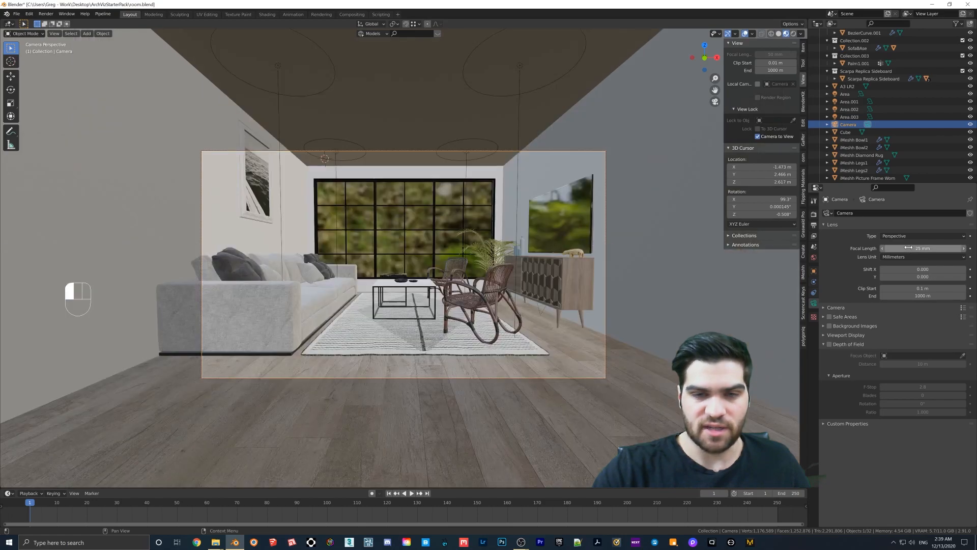
{"action": "middle_click_drag", "start_coordinate": [503, 256], "coordinate": [431, 229], "text": "shift"}
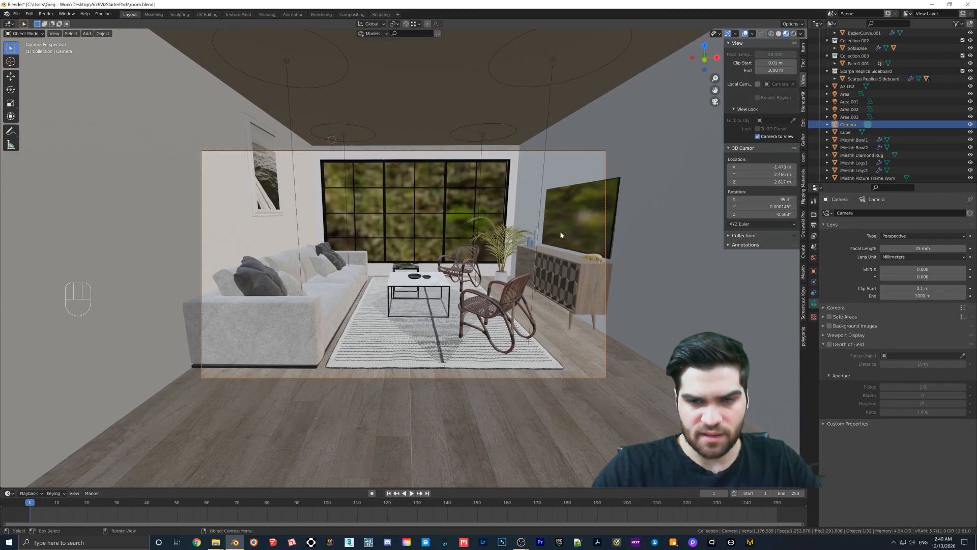
{"action": "middle_click_drag", "start_coordinate": [495, 230], "coordinate": [468, 241]}
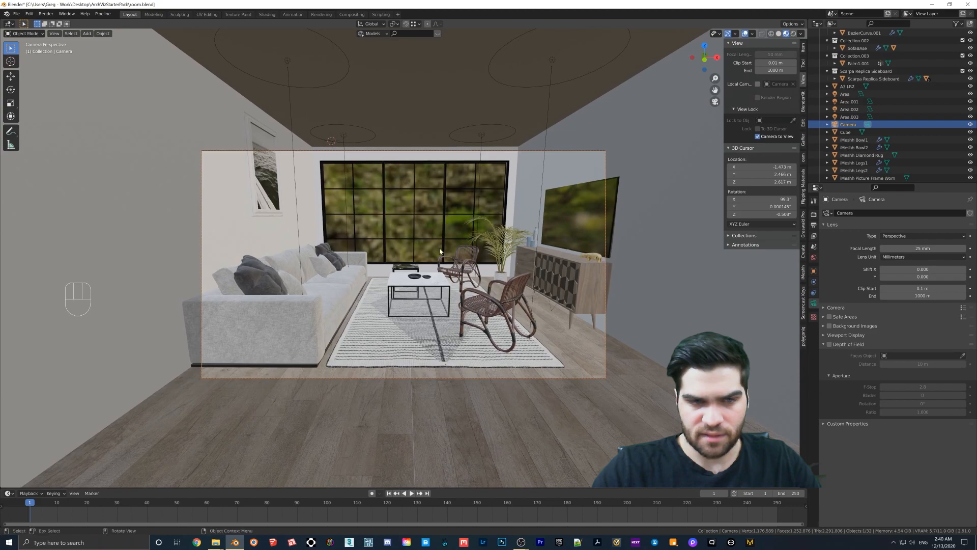
Step: Lower the picture frame on the wall above the sofa and adjust the camera tilt to include it fully
{"action": "left_click", "coordinate": [268, 174]}
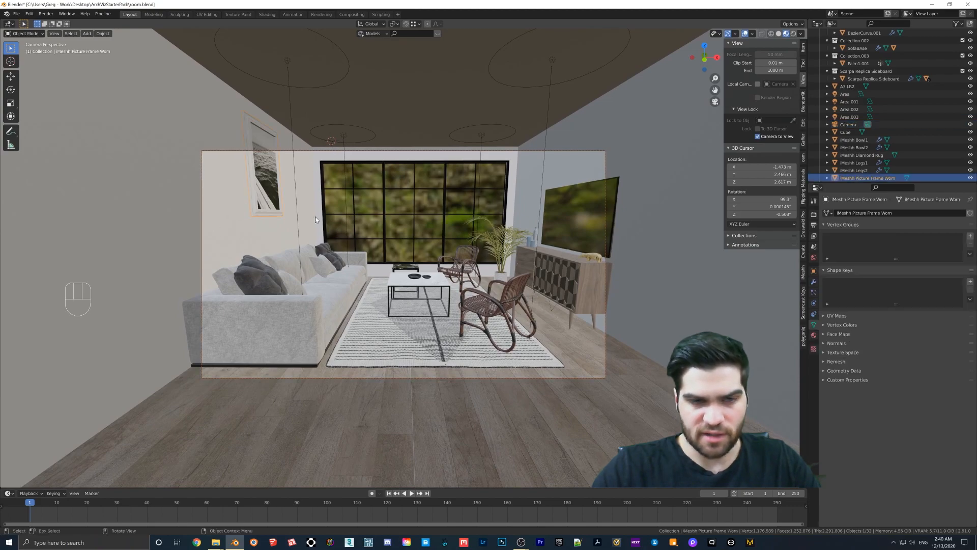
{"action": "key", "text": "g"}
{"action": "left_click", "coordinate": [317, 253]}
{"action": "middle_click_drag", "start_coordinate": [318, 253], "coordinate": [359, 247]}
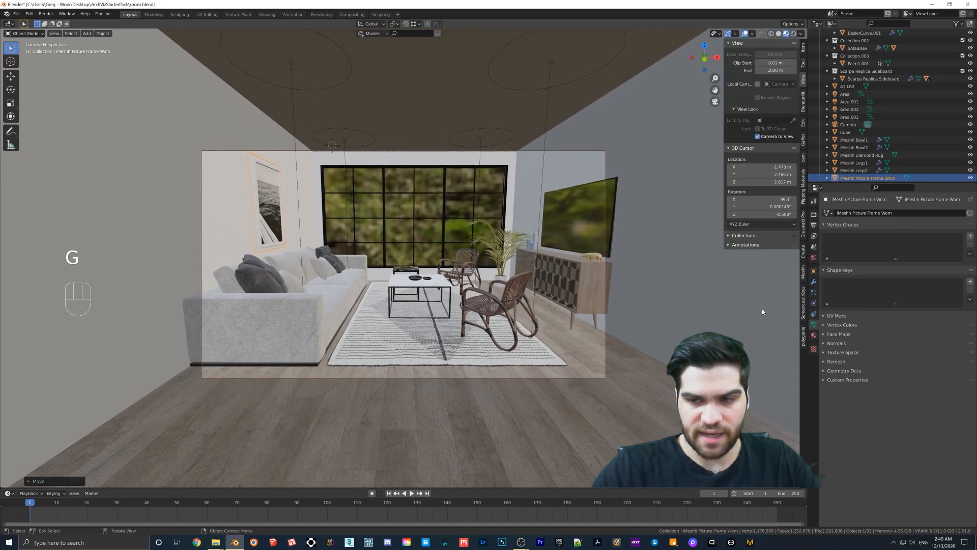
Step: Move the camera closer to the furniture and reduce its focal length to about 18 mm
{"action": "left_click", "coordinate": [606, 285]}
{"action": "middle_click_drag", "start_coordinate": [642, 278], "coordinate": [624, 279], "text": "shift"}
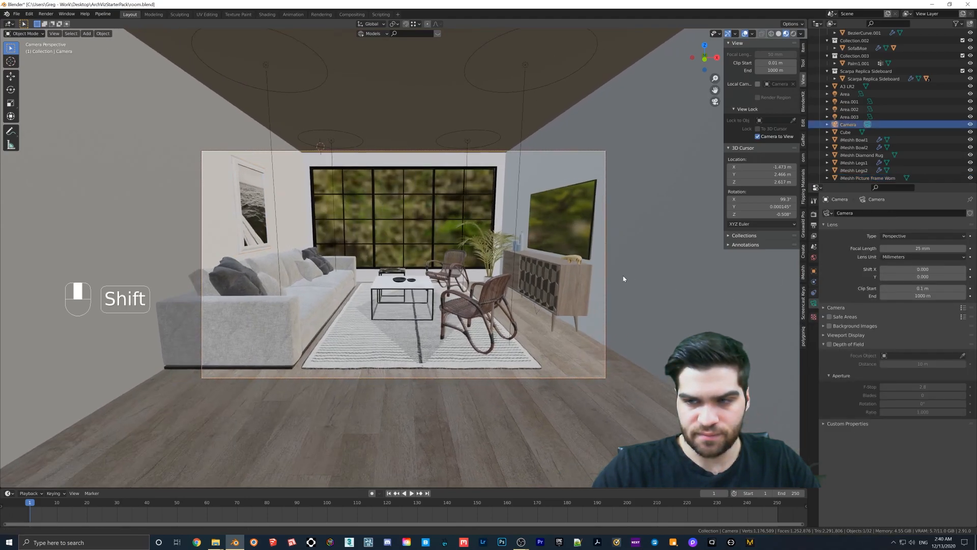
{"action": "scroll", "coordinate": [501, 278], "scroll_direction": "up", "scroll_amount": 4}
{"action": "mouse_move", "coordinate": [500, 278]}
{"action": "middle_mouse_down", "text": "shift"}
{"action": "mouse_move", "coordinate": [484, 278]}
{"action": "mouse_move", "coordinate": [499, 285]}
{"action": "middle_mouse_up", "text": "shift"}
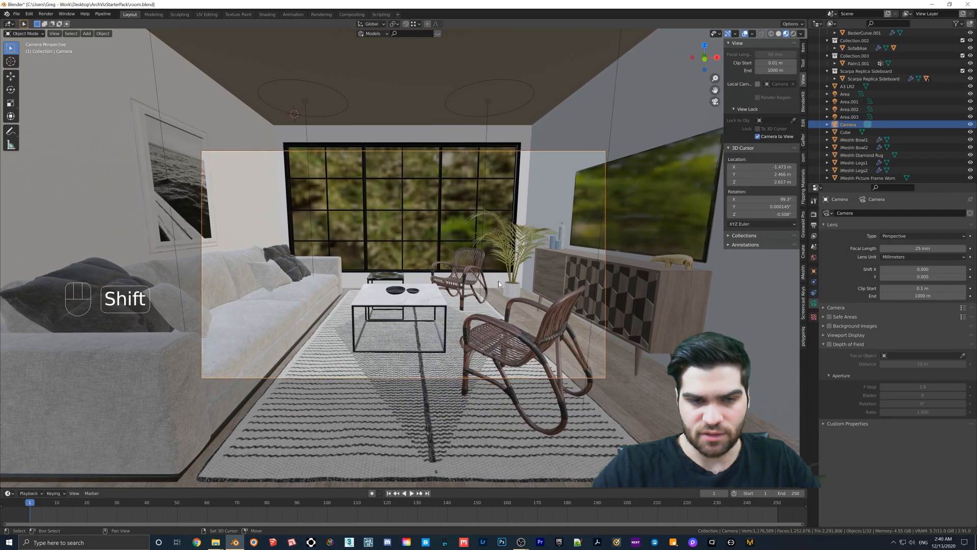
{"action": "left_click_drag", "start_coordinate": [922, 248], "coordinate": [901, 248]}
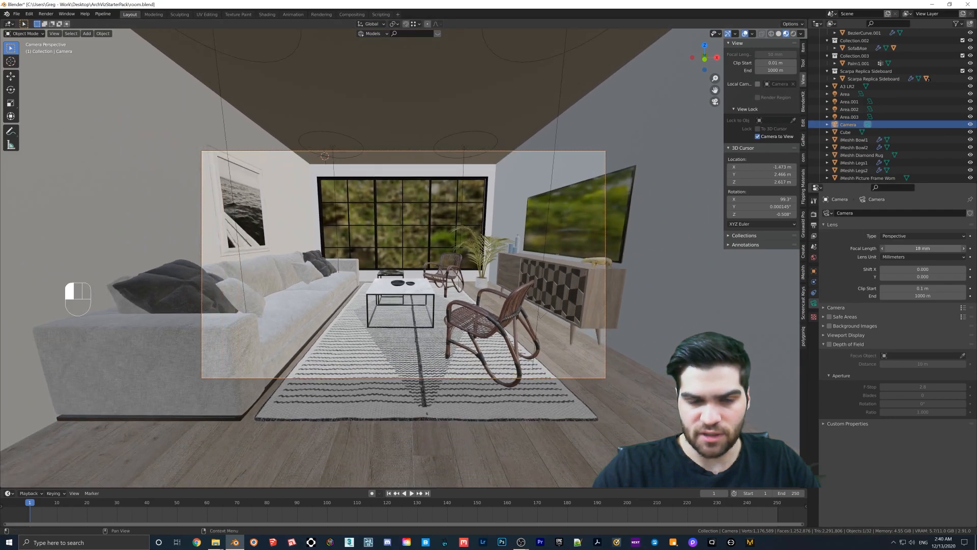
Step: Set the camera's focal length to about 31 mm and move the camera back to frame the sofa, window and sideboard
{"action": "middle_click_drag", "start_coordinate": [594, 275], "coordinate": [600, 253], "text": "shift"}
{"action": "scroll", "coordinate": [597, 252], "scroll_direction": "down", "scroll_amount": 1}
{"action": "scroll", "coordinate": [594, 255], "scroll_direction": "up", "scroll_amount": 1}
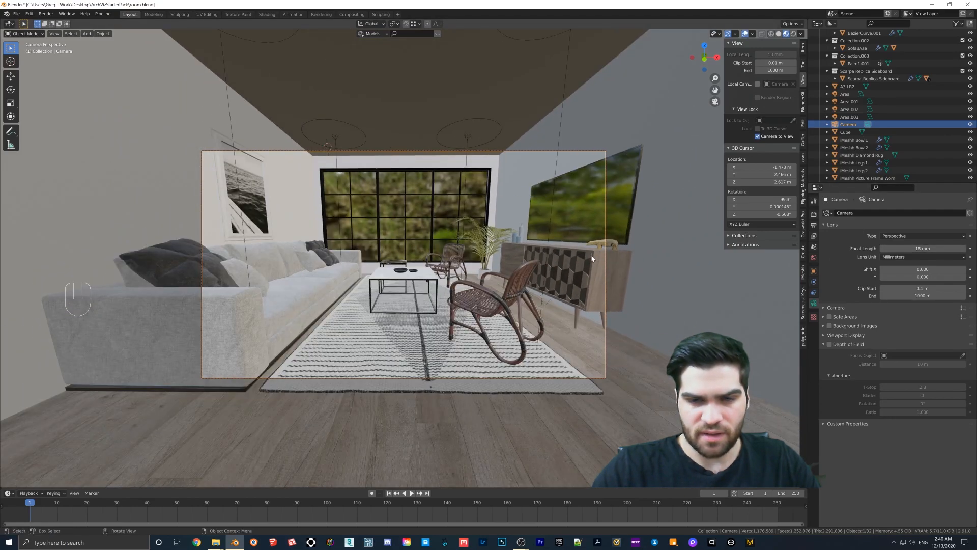
{"action": "left_click_drag", "start_coordinate": [915, 248], "coordinate": [959, 248]}
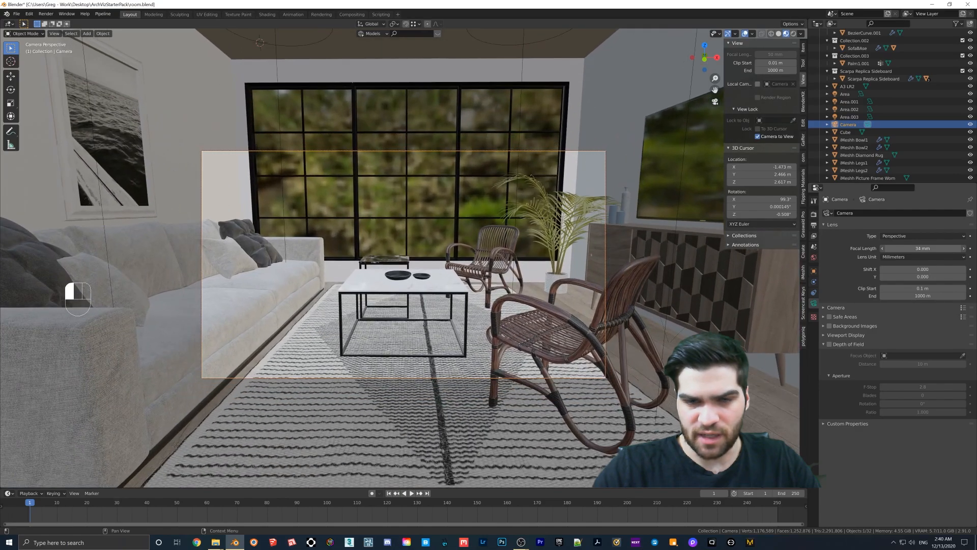
{"action": "scroll", "coordinate": [533, 224], "scroll_direction": "down", "scroll_amount": 1}
{"action": "mouse_move", "coordinate": [519, 223]}
{"action": "middle_mouse_down", "text": "shift"}
{"action": "mouse_move", "coordinate": [500, 232]}
{"action": "mouse_move", "coordinate": [506, 222]}
{"action": "middle_mouse_up", "text": "shift"}
{"action": "scroll", "coordinate": [501, 232], "scroll_direction": "down", "scroll_amount": 1}
{"action": "middle_click_drag", "start_coordinate": [528, 257], "coordinate": [514, 257], "text": "shift"}
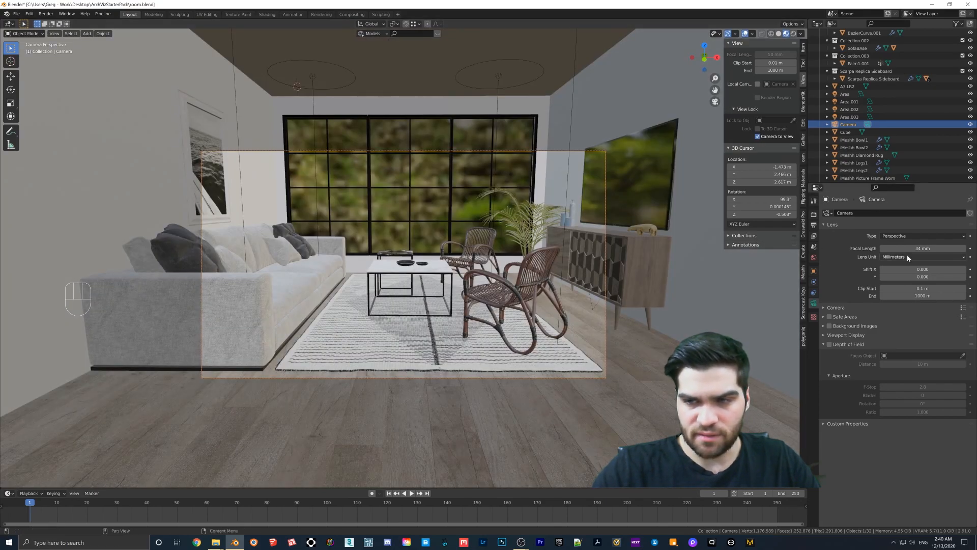
{"action": "left_click_drag", "start_coordinate": [918, 248], "coordinate": [903, 248]}
{"action": "middle_click_drag", "start_coordinate": [638, 222], "coordinate": [562, 222], "text": "shift"}
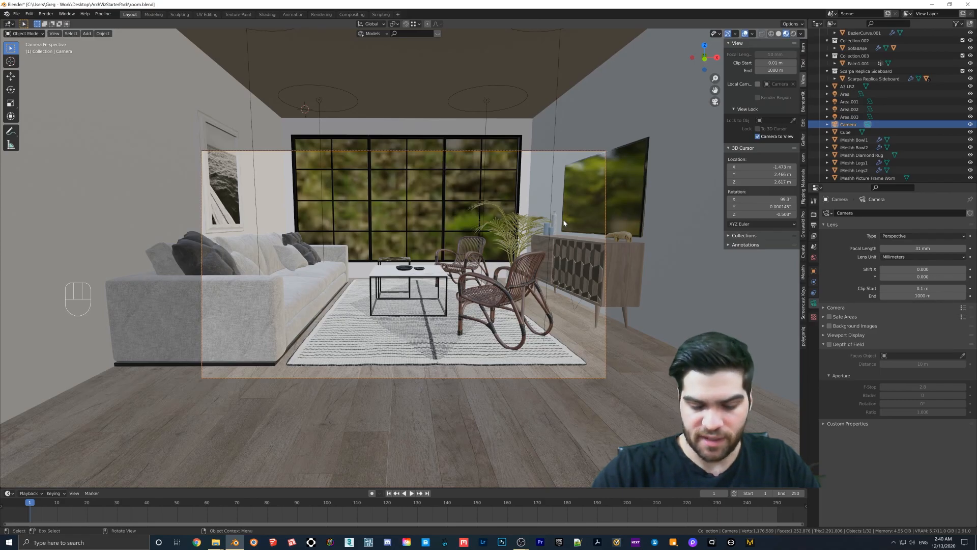
Step: Check the camera's placement in the room and preview its view in Rendered shading
{"action": "key", "text": "KP_0"}
{"action": "middle_click_drag", "start_coordinate": [563, 218], "coordinate": [371, 239]}
{"action": "middle_click_drag", "start_coordinate": [515, 238], "coordinate": [374, 182]}
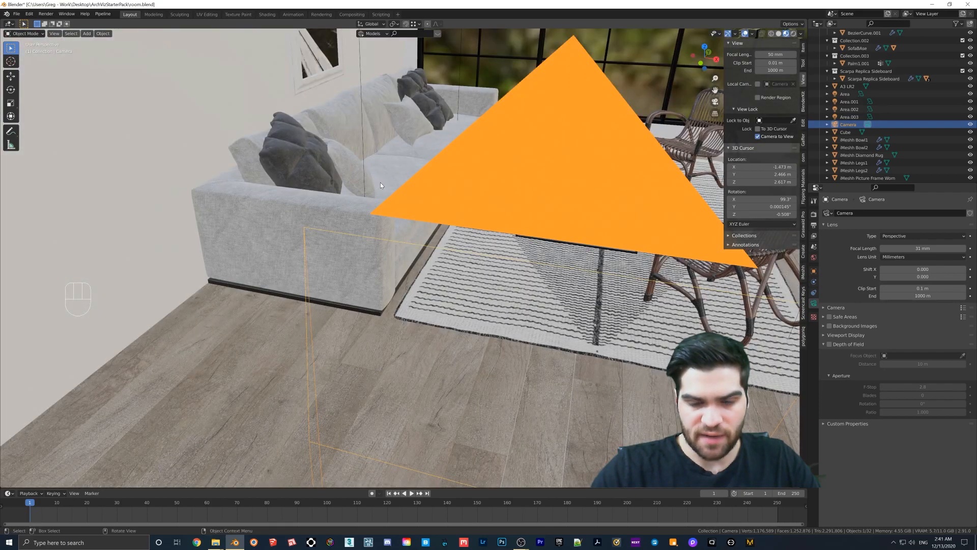
{"action": "key", "text": "KP_0"}
{"action": "key", "text": "KP_0"}
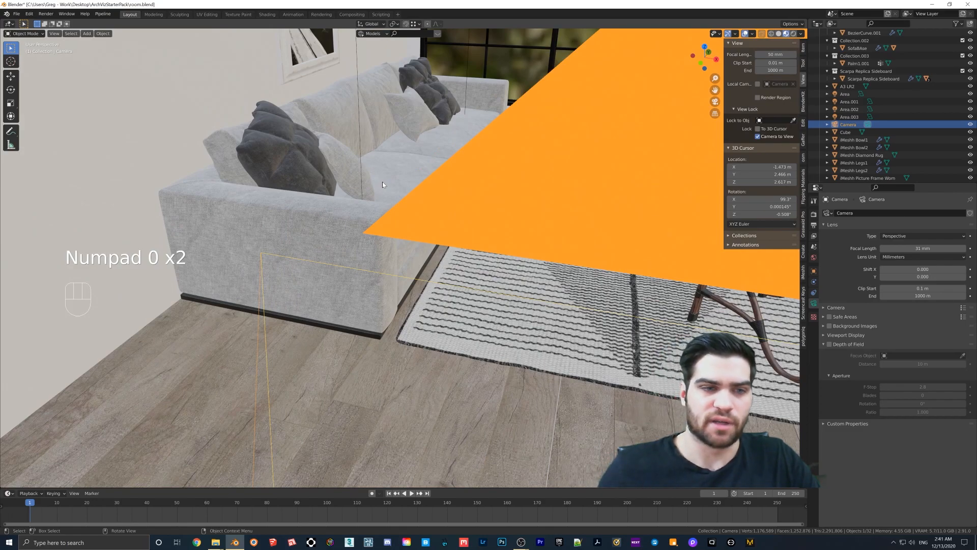
{"action": "key", "text": "KP_0"}
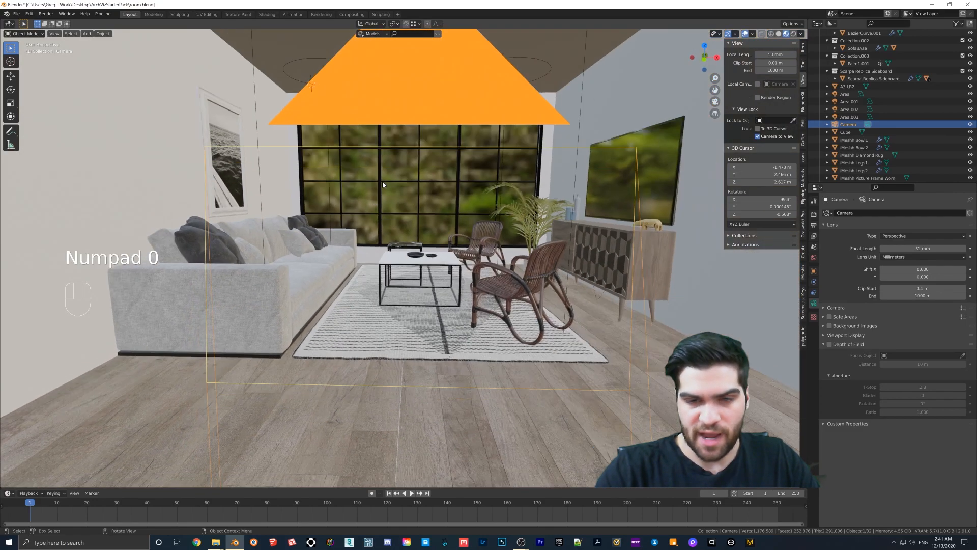
{"action": "key", "text": "z"}
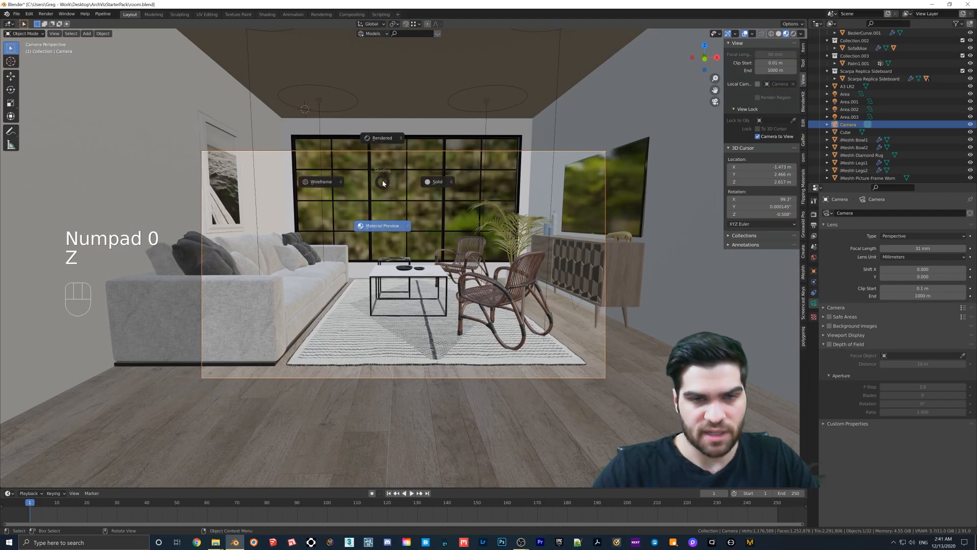
{"action": "left_click", "coordinate": [384, 152]}
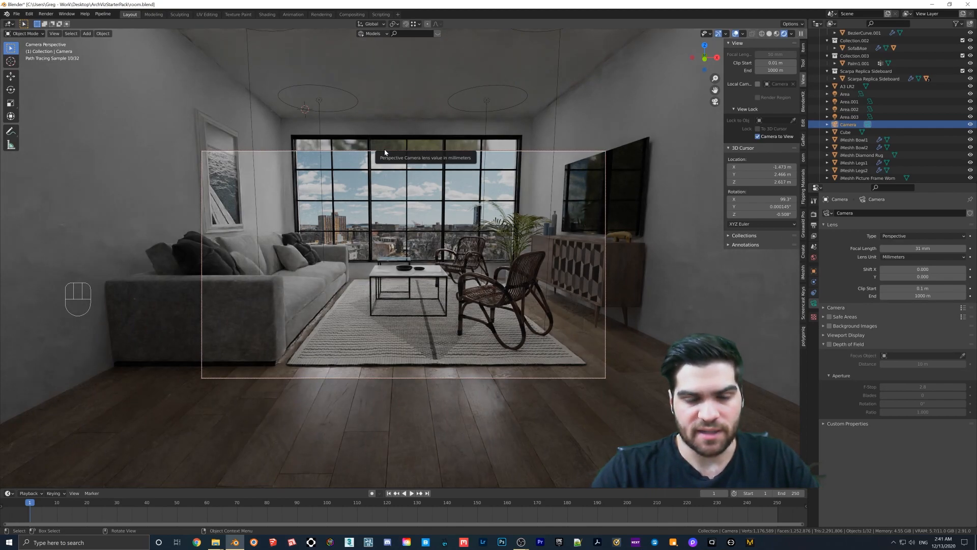
Step: Return to Material Preview outside the camera view and scale the city panorama plane up by about 1.3
{"action": "key", "text": "KP_0"}
{"action": "key", "text": "z"}
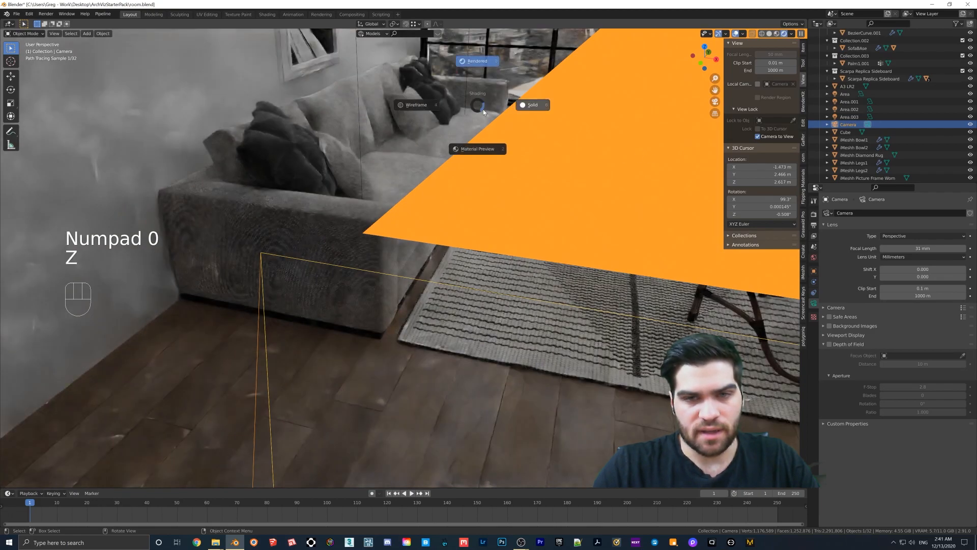
{"action": "left_click", "coordinate": [472, 153]}
{"action": "scroll", "coordinate": [475, 146], "scroll_direction": "down", "scroll_amount": 4}
{"action": "middle_click_drag", "start_coordinate": [511, 138], "coordinate": [414, 134], "text": "shift"}
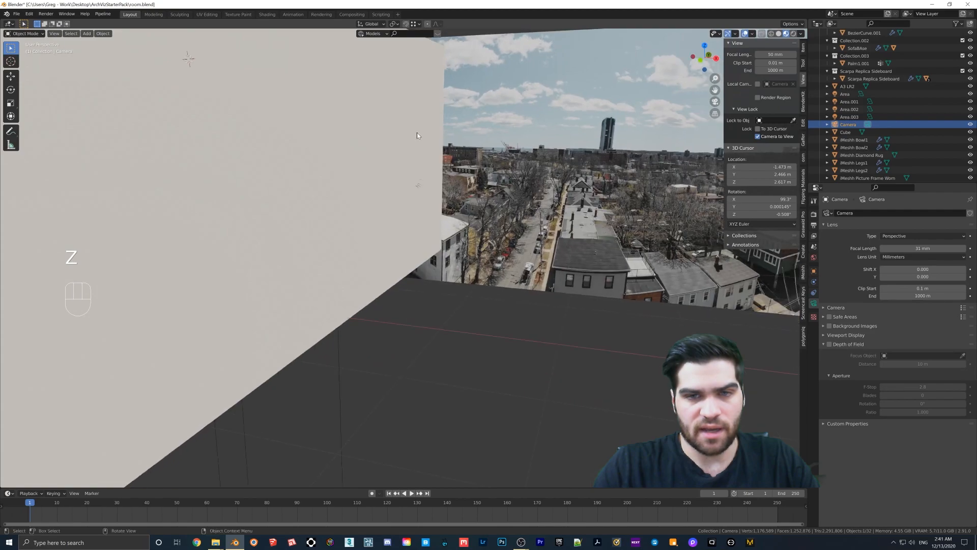
{"action": "scroll", "coordinate": [476, 132], "scroll_direction": "down", "scroll_amount": 5}
{"action": "left_click", "coordinate": [483, 133]}
{"action": "key", "text": "s"}
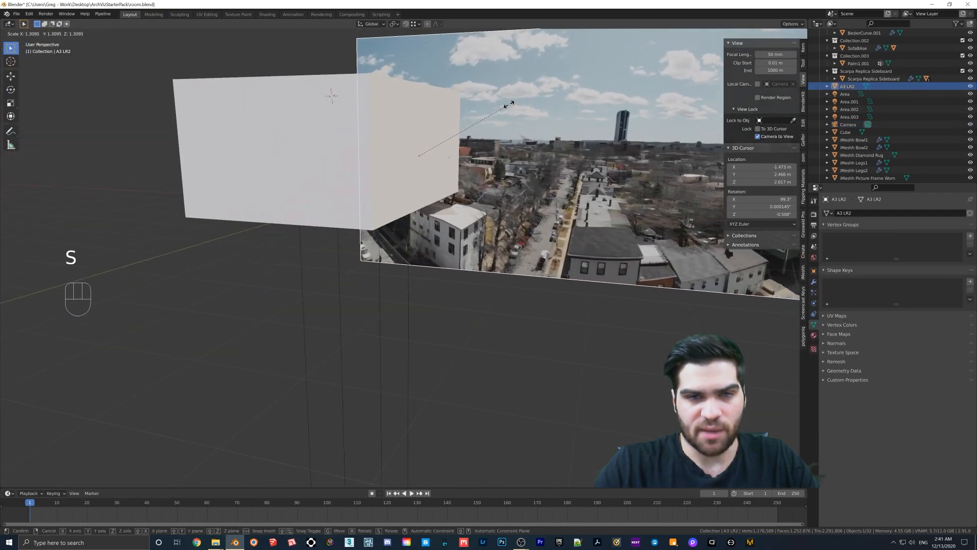
{"action": "left_click", "coordinate": [511, 102]}
Step: Move the enlarged panorama plane clear of the room so it stands behind it, and adjust its height
{"action": "key", "text": "g"}
{"action": "key", "text": "g"}
{"action": "left_click", "coordinate": [426, 87]}
{"action": "middle_click_drag", "start_coordinate": [427, 87], "coordinate": [452, 83]}
{"action": "scroll", "coordinate": [414, 106], "scroll_direction": "down", "scroll_amount": 3}
{"action": "key", "text": "g"}
{"action": "left_click", "coordinate": [436, 94]}
{"action": "middle_click_drag", "start_coordinate": [414, 109], "coordinate": [398, 96]}
{"action": "key", "text": "g"}
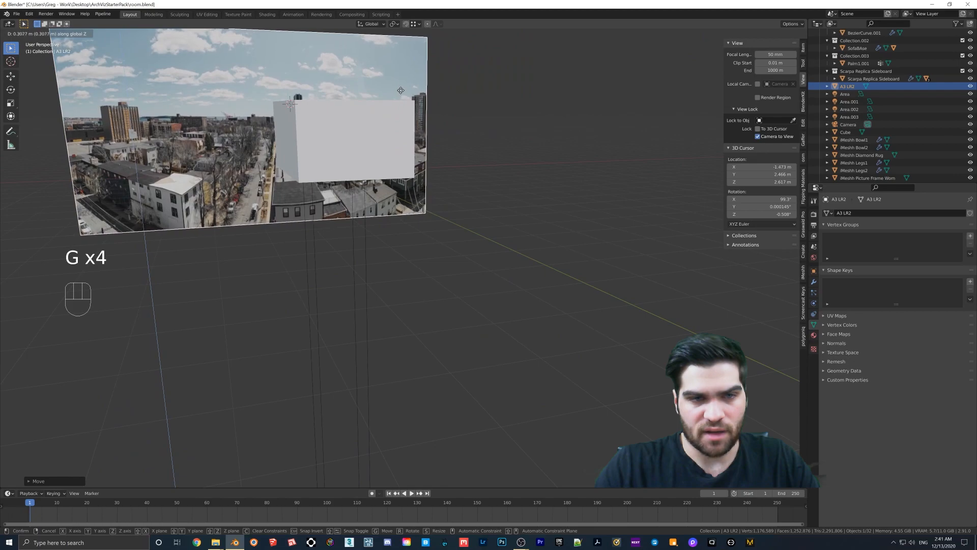
{"action": "left_click", "coordinate": [398, 87]}
{"action": "middle_click_drag", "start_coordinate": [391, 91], "coordinate": [420, 132], "text": "shift"}
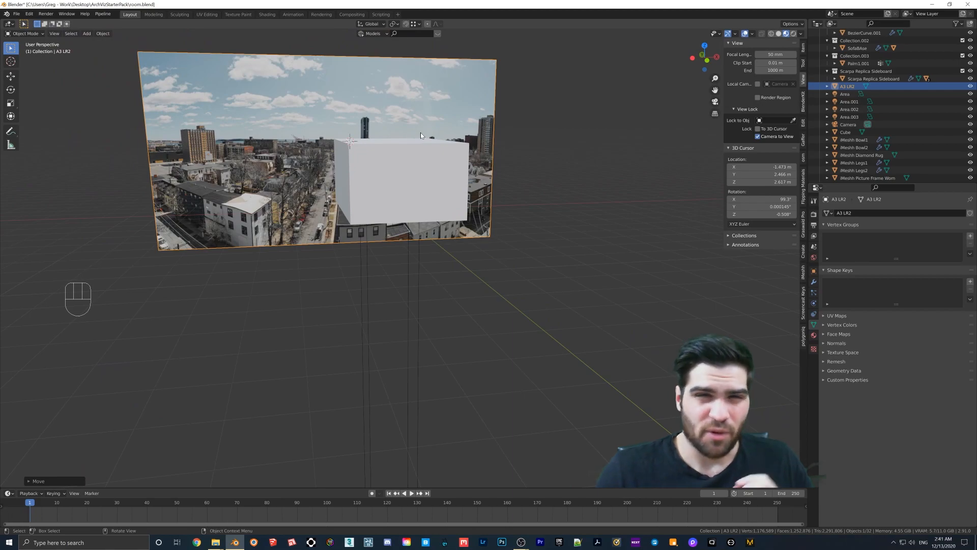
Step: Open the Shading workspace and spread out the panorama material's image texture, Transparent BSDF and Mix Shader nodes
{"action": "middle_click_drag", "start_coordinate": [376, 105], "coordinate": [413, 105]}
{"action": "left_click", "coordinate": [266, 14]}
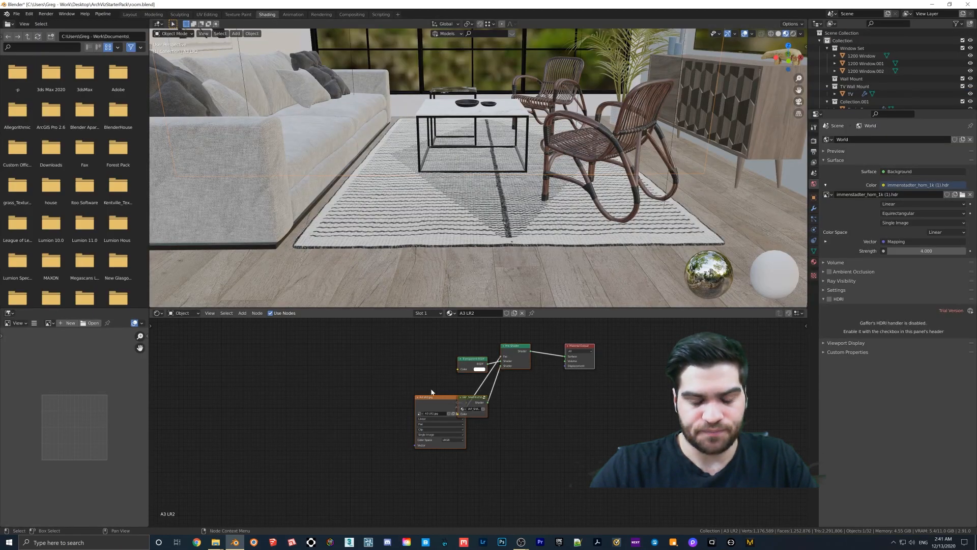
{"action": "left_click_drag", "start_coordinate": [430, 398], "coordinate": [376, 365]}
{"action": "left_click_drag", "start_coordinate": [478, 364], "coordinate": [439, 349]}
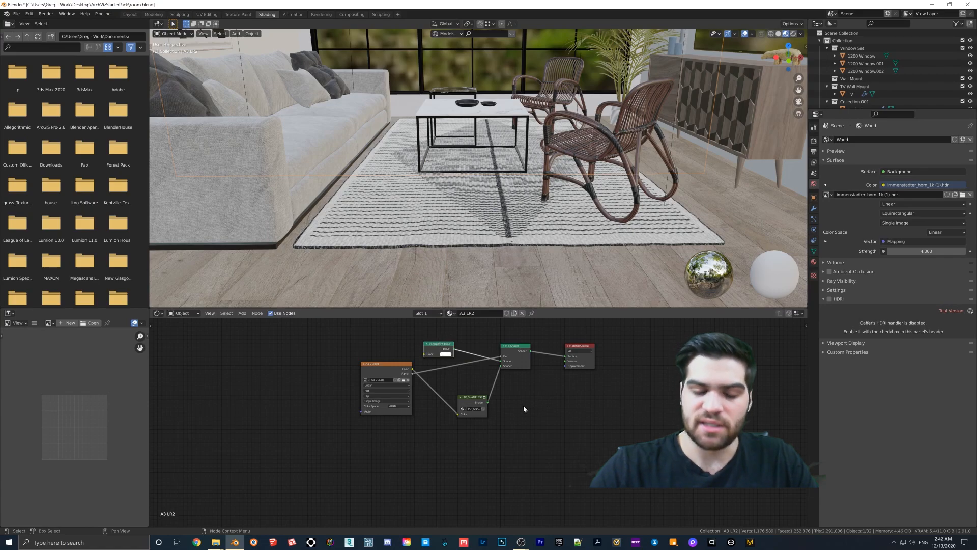
{"action": "left_click_drag", "start_coordinate": [513, 359], "coordinate": [519, 355]}
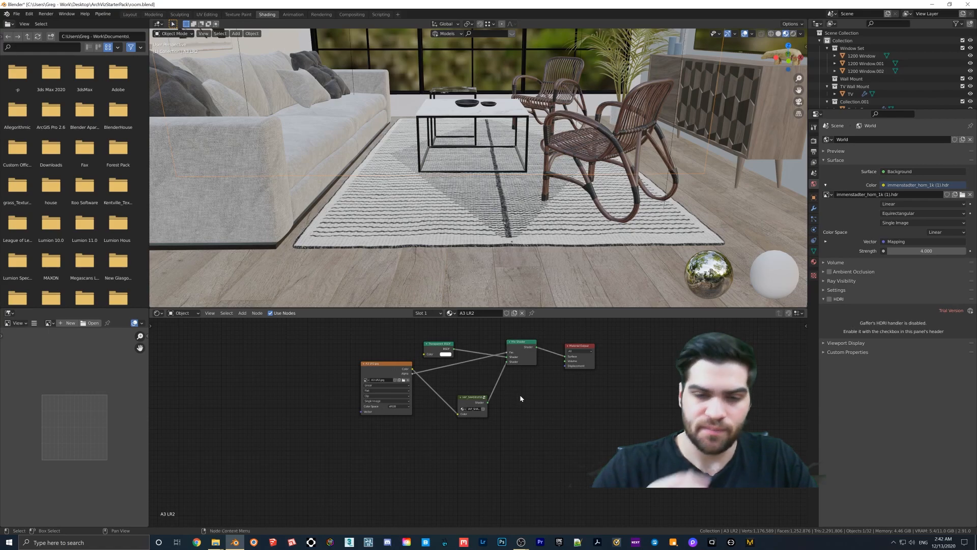
Step: Add an Emission shader node between the image texture and the Mix Shader in the panorama material
{"action": "scroll", "coordinate": [494, 246], "scroll_direction": "down", "scroll_amount": 1}
{"action": "scroll", "coordinate": [494, 248], "scroll_direction": "down", "scroll_amount": 5}
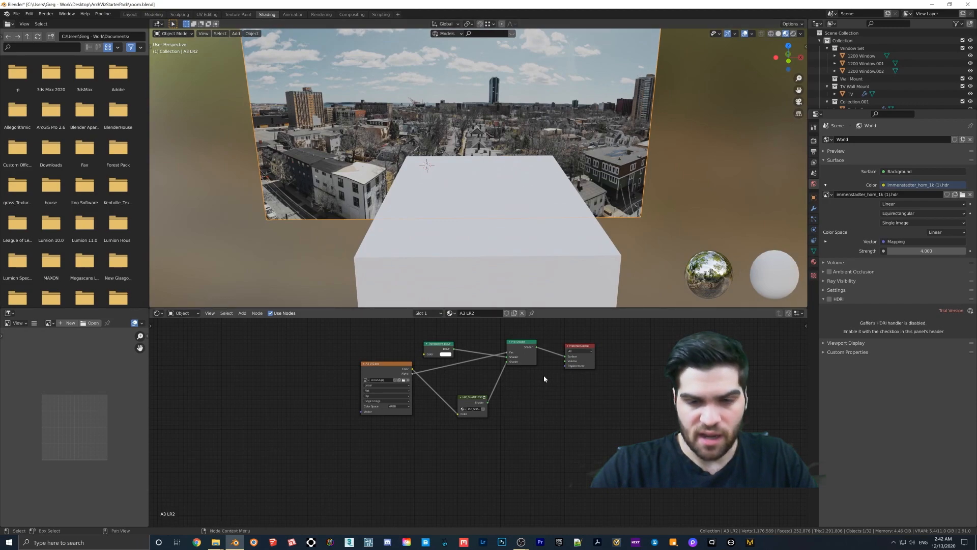
{"action": "key", "text": "shift+a"}
{"action": "left_click", "coordinate": [503, 399]}
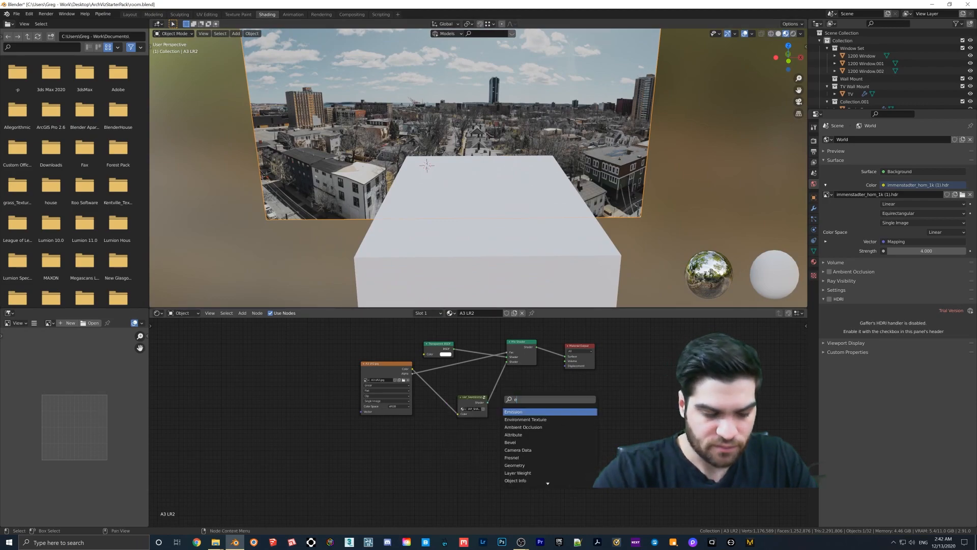
{"action": "type", "text": "emission"}
{"action": "key", "text": "Return"}
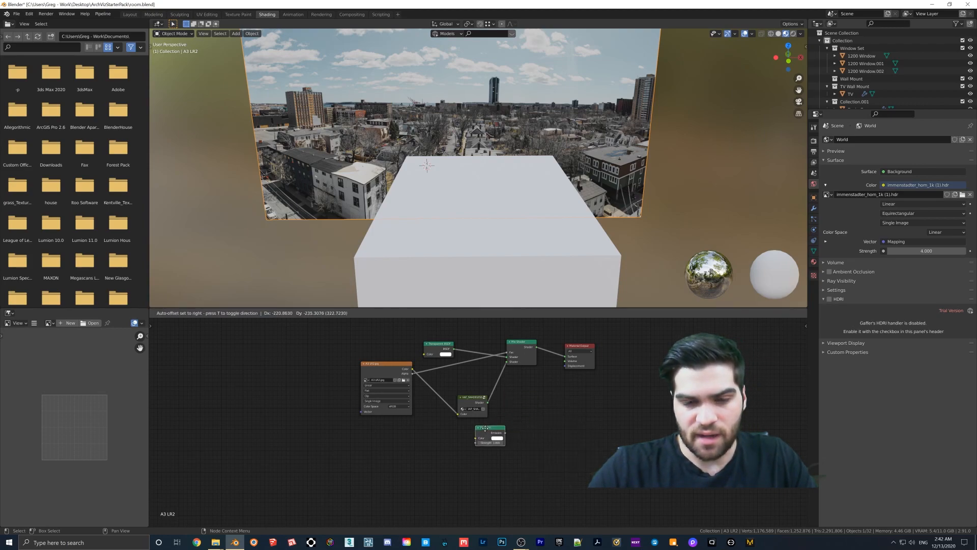
{"action": "left_click", "coordinate": [462, 375]}
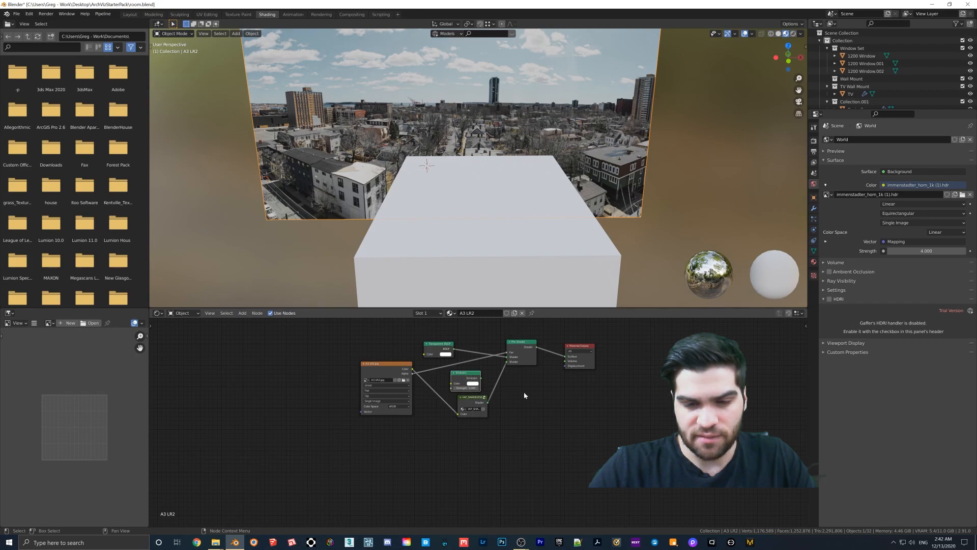
Step: Insert a second Mix Shader after the existing shader group and feed it Emission as first shader and the group as second
{"action": "key", "text": "shift+a"}
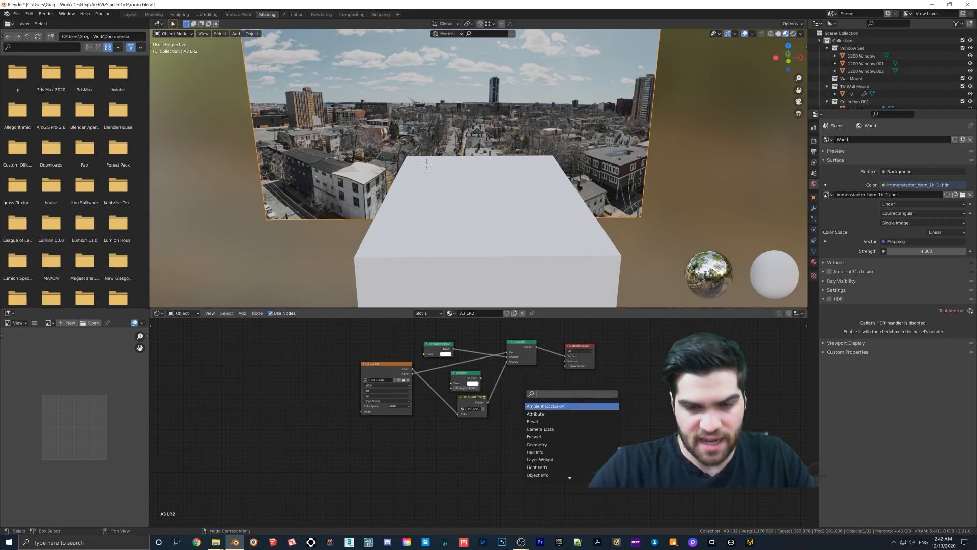
{"action": "type", "text": "mix"}
{"action": "key", "text": "Return"}
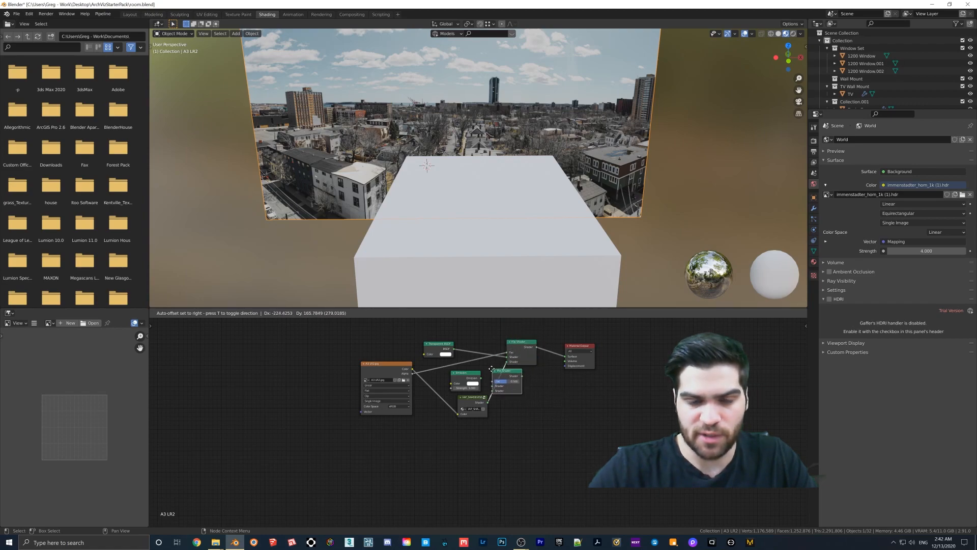
{"action": "left_click", "coordinate": [504, 369]}
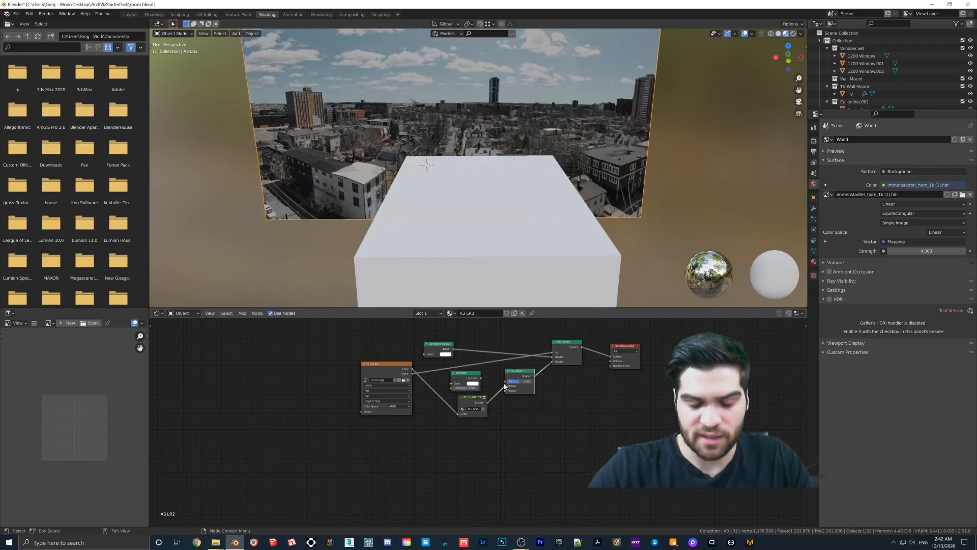
{"action": "mouse_move", "coordinate": [504, 390]}
{"action": "left_mouse_down"}
{"action": "mouse_move", "coordinate": [483, 379]}
{"action": "mouse_move", "coordinate": [504, 386]}
{"action": "left_mouse_up"}
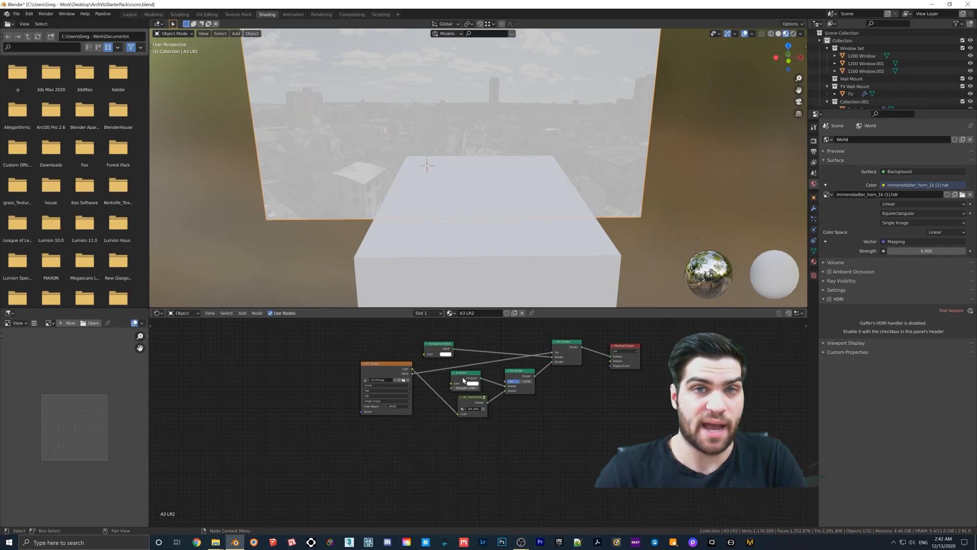
Step: Connect the image texture's colour output to the Emission colour and set the Emission strength to 2
{"action": "left_click", "coordinate": [369, 364]}
{"action": "left_click_drag", "start_coordinate": [412, 373], "coordinate": [451, 384]}
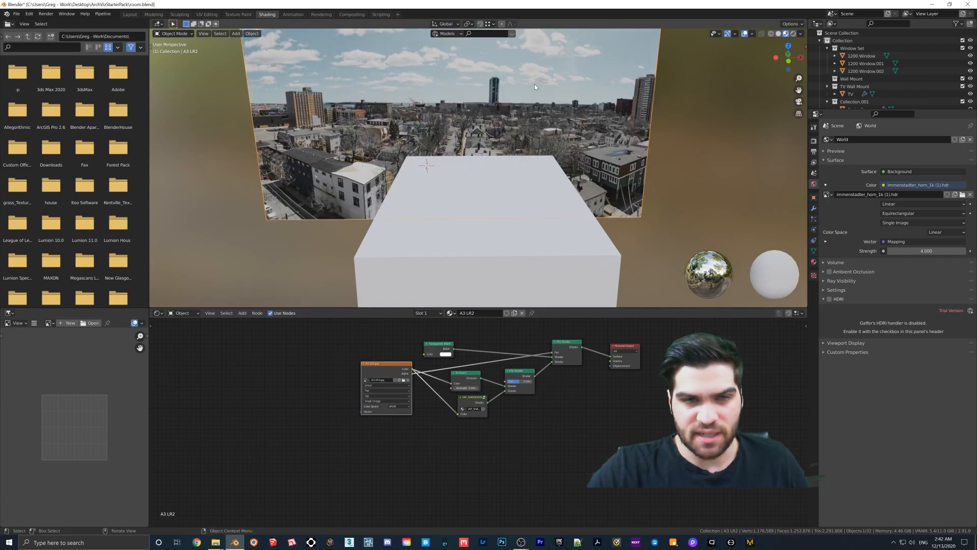
{"action": "left_click", "coordinate": [467, 387]}
{"action": "type", "text": "2"}
{"action": "key", "text": "Return"}
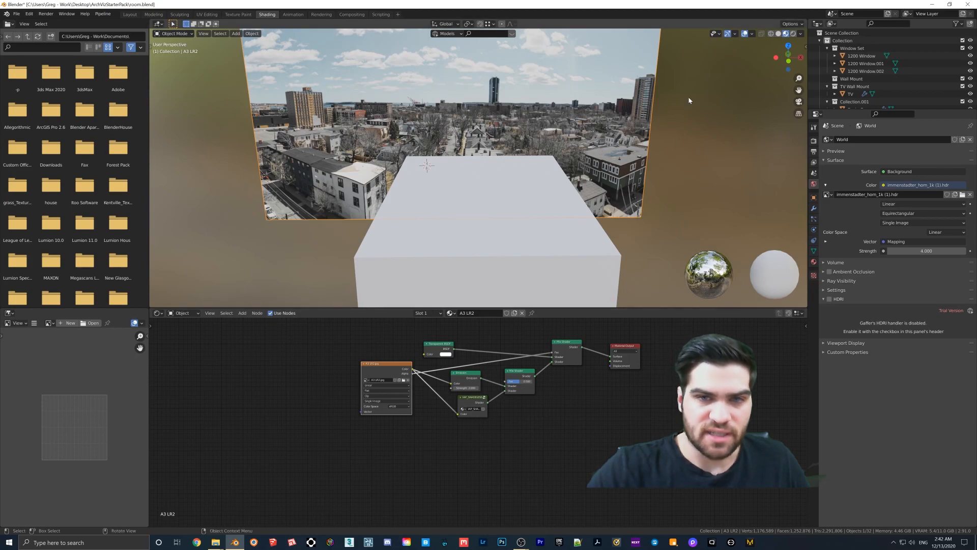
Step: Raise the panorama's Emission strength to 4 and check the brightness of the backdrop
{"action": "left_click", "coordinate": [466, 388]}
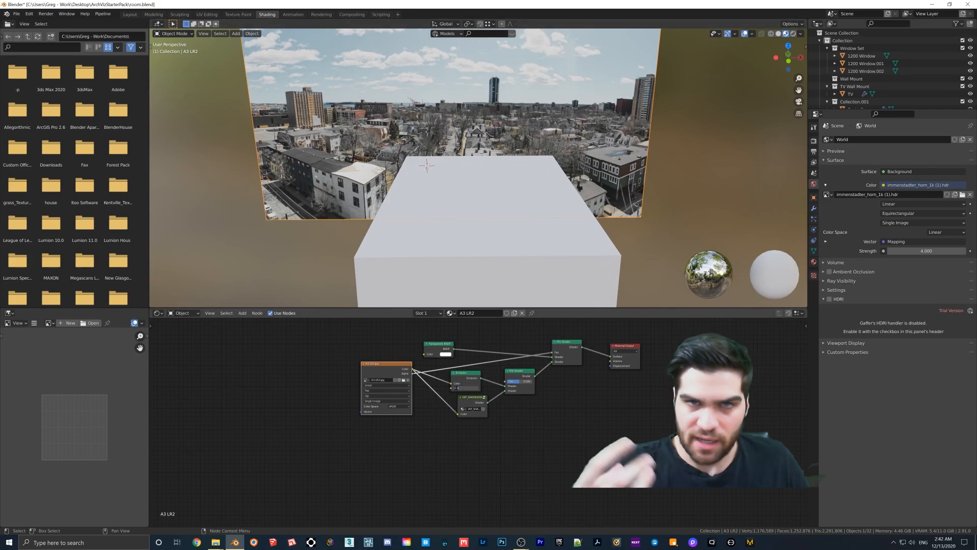
{"action": "key", "text": "Return"}
{"action": "left_click", "coordinate": [466, 388]}
{"action": "type", "text": "4"}
{"action": "key", "text": "Return"}
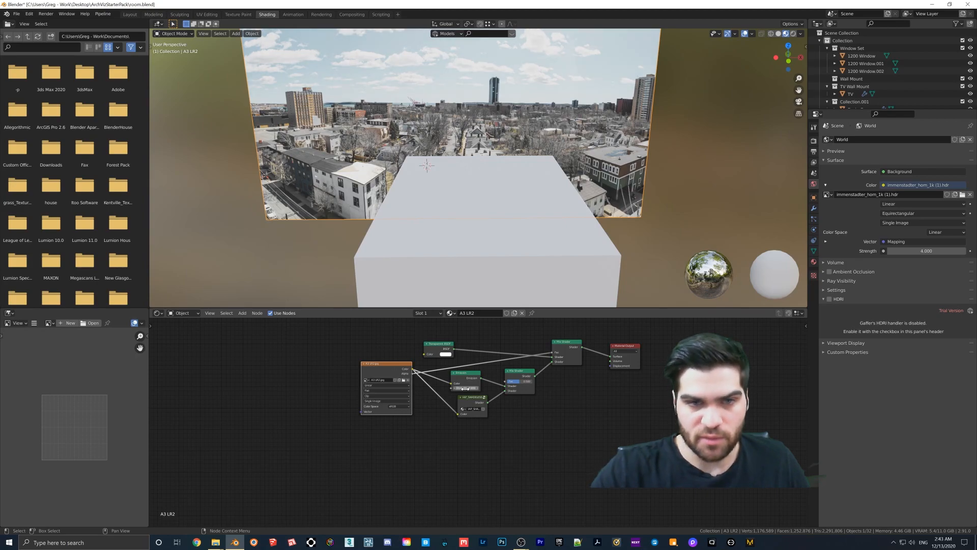
{"action": "middle_click_drag", "start_coordinate": [477, 219], "coordinate": [575, 210]}
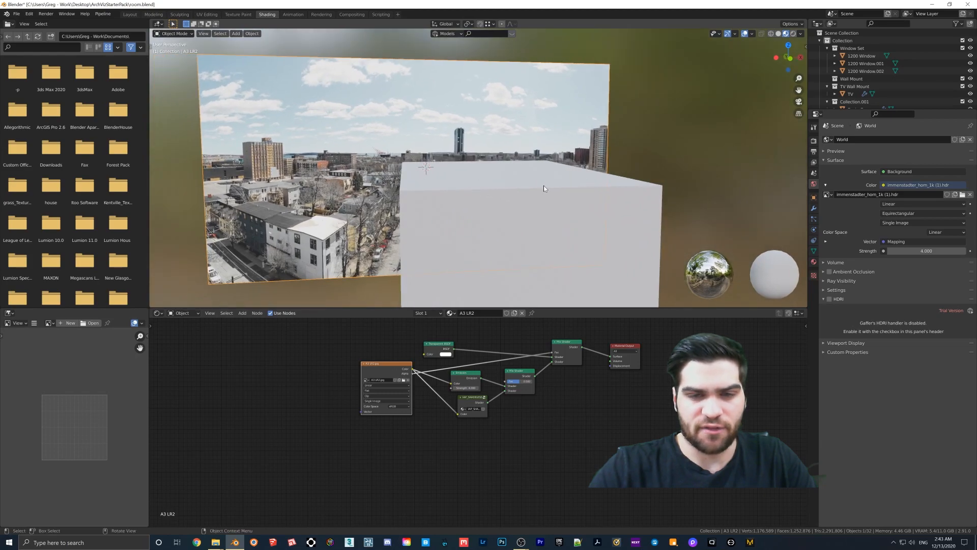
Step: Save room.blend and return to the camera view in the Layout workspace
{"action": "left_click", "coordinate": [16, 14]}
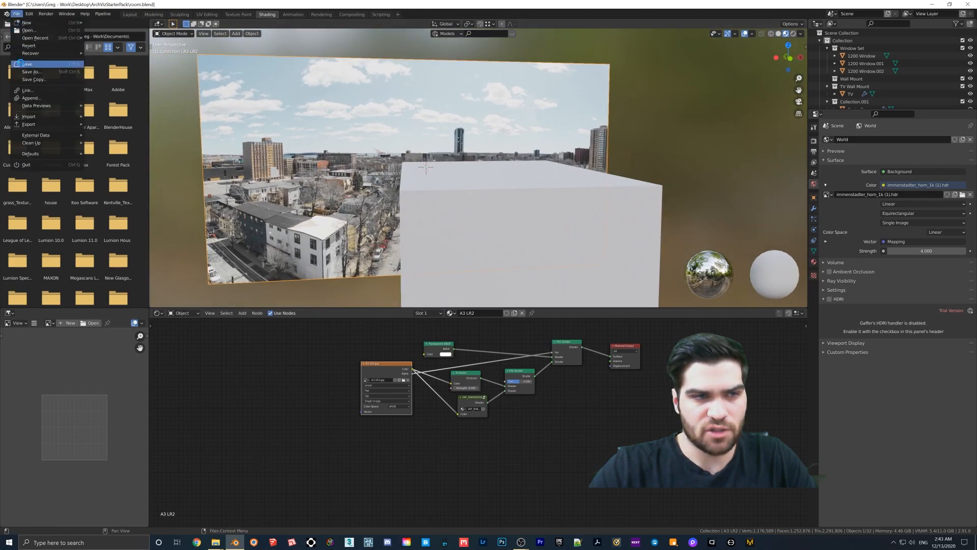
{"action": "left_click", "coordinate": [27, 64]}
{"action": "left_click", "coordinate": [130, 14]}
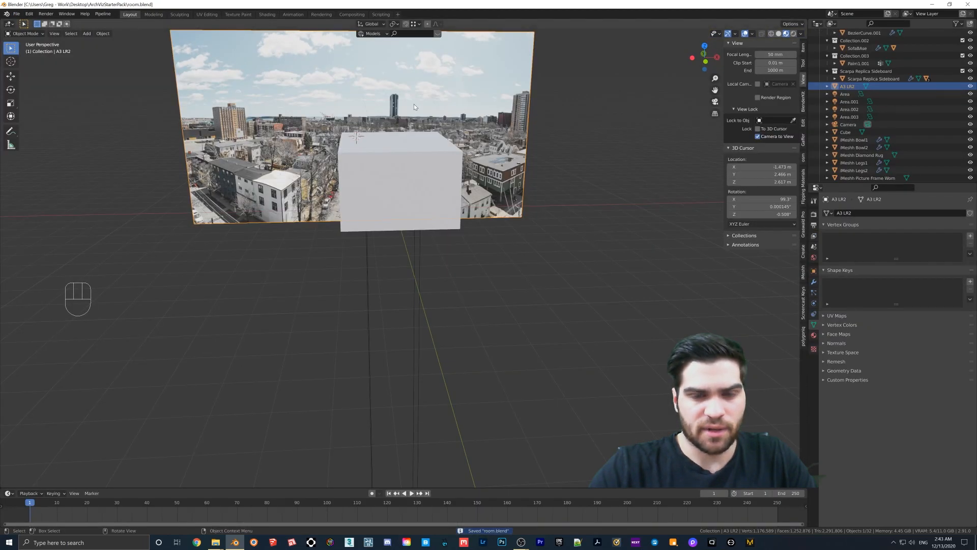
{"action": "middle_click_drag", "start_coordinate": [480, 148], "coordinate": [447, 139]}
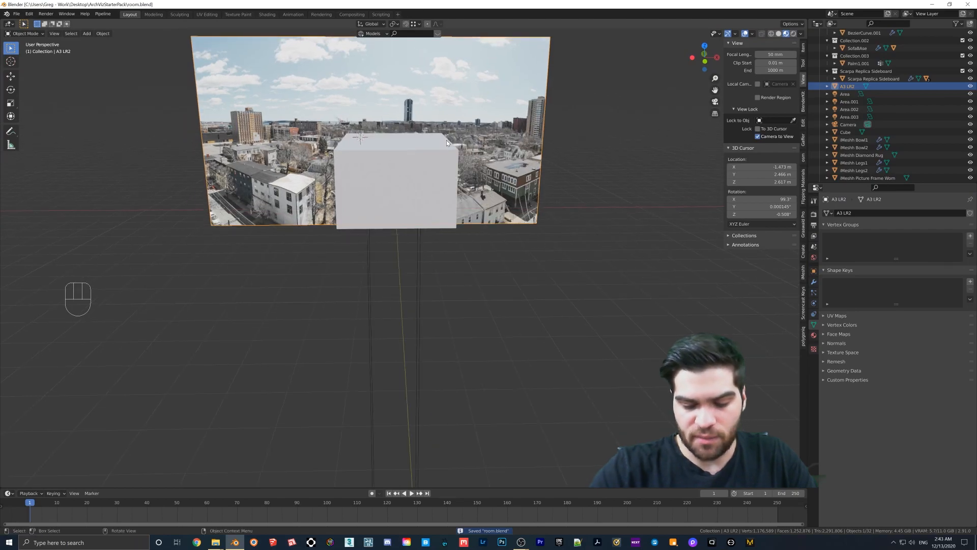
{"action": "key", "text": "KP_0"}
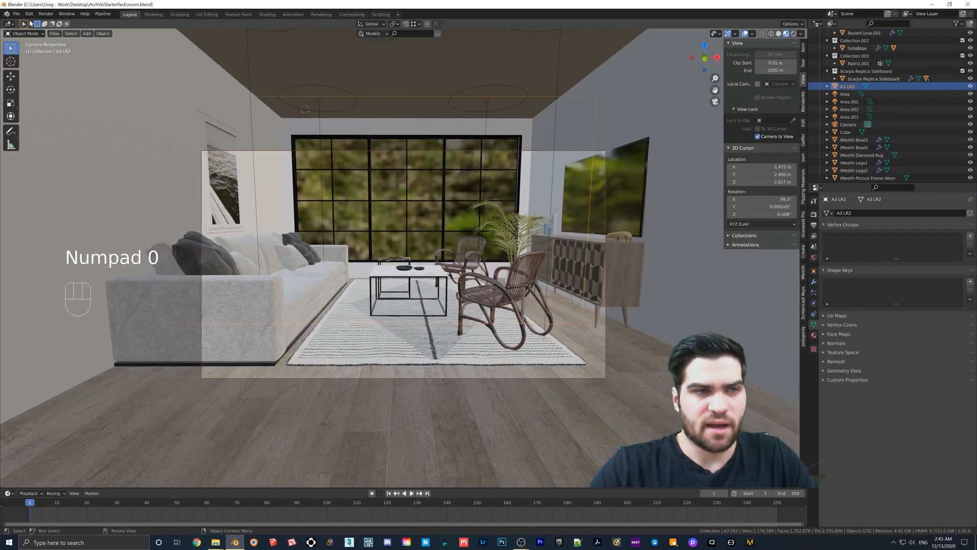
Step: Save room.blend and reframe the camera slightly higher while previewing the living room in Rendered shading
{"action": "left_click", "coordinate": [17, 14]}
{"action": "left_click", "coordinate": [27, 64]}
{"action": "key", "text": "z"}
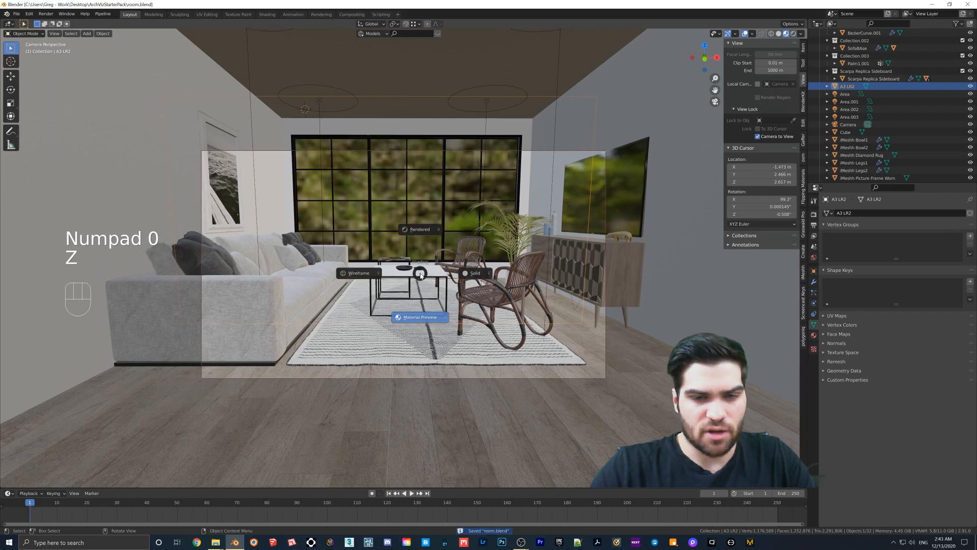
{"action": "left_click", "coordinate": [422, 236]}
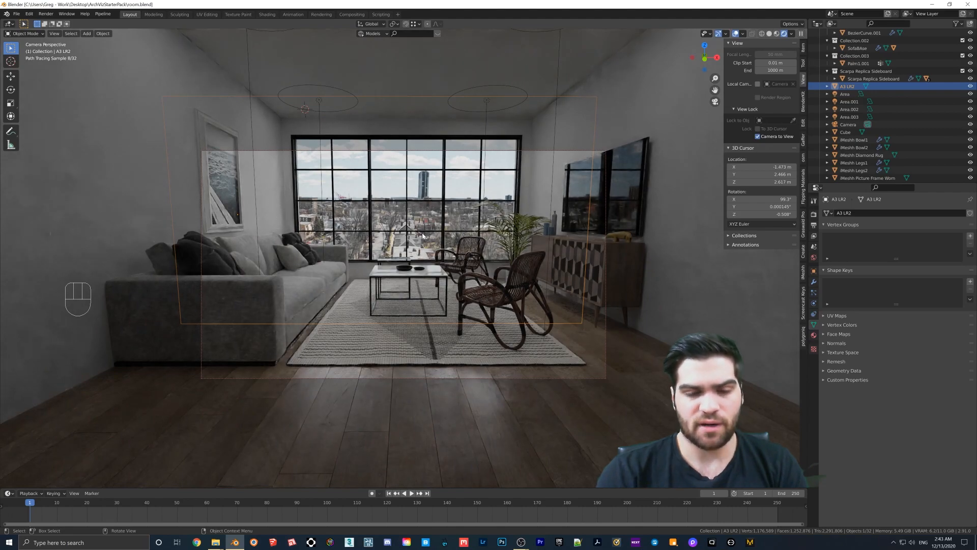
{"action": "middle_click_drag", "start_coordinate": [452, 211], "coordinate": [447, 238], "text": "shift"}
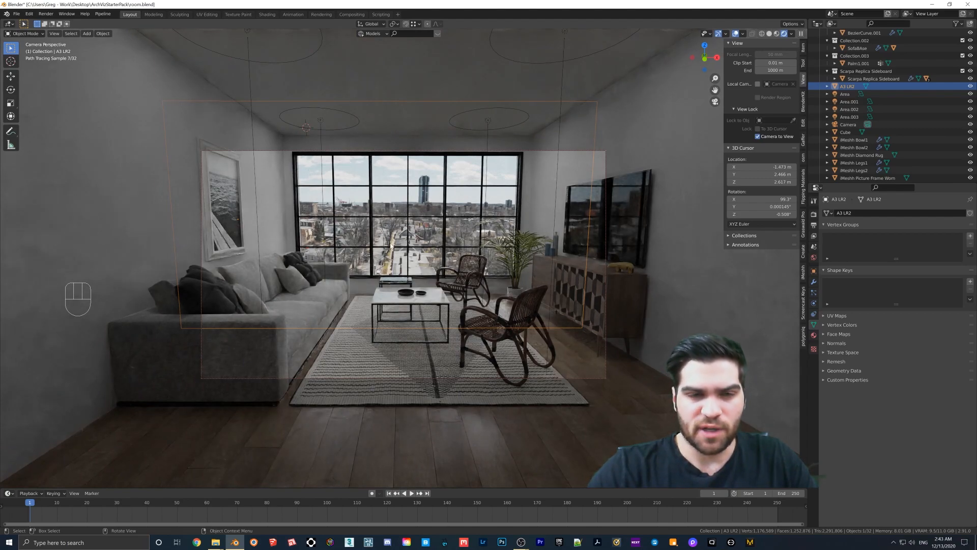
Step: Set the power of the far ceiling area light on the sofa side to 10 W
{"action": "left_click", "coordinate": [322, 123]}
{"action": "left_click", "coordinate": [911, 263]}
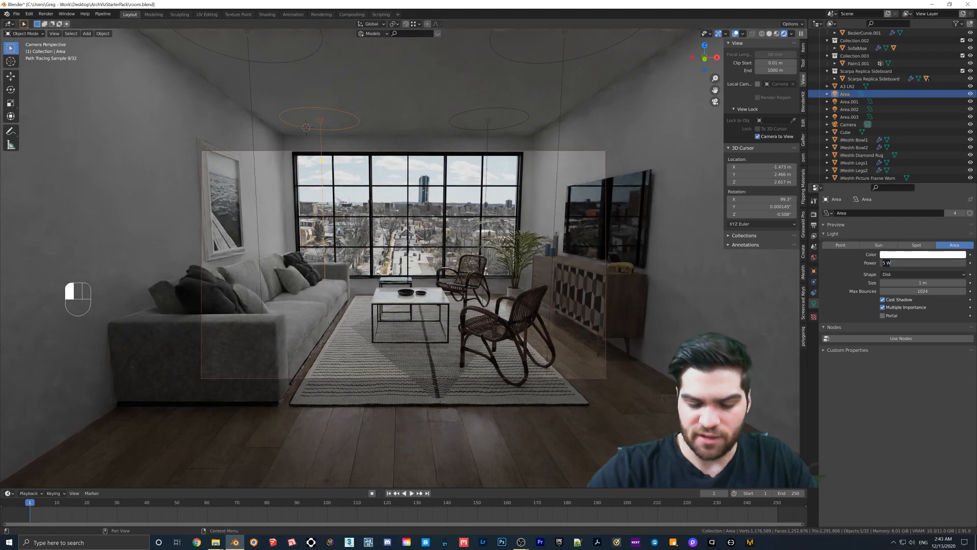
{"action": "type", "text": "1"}
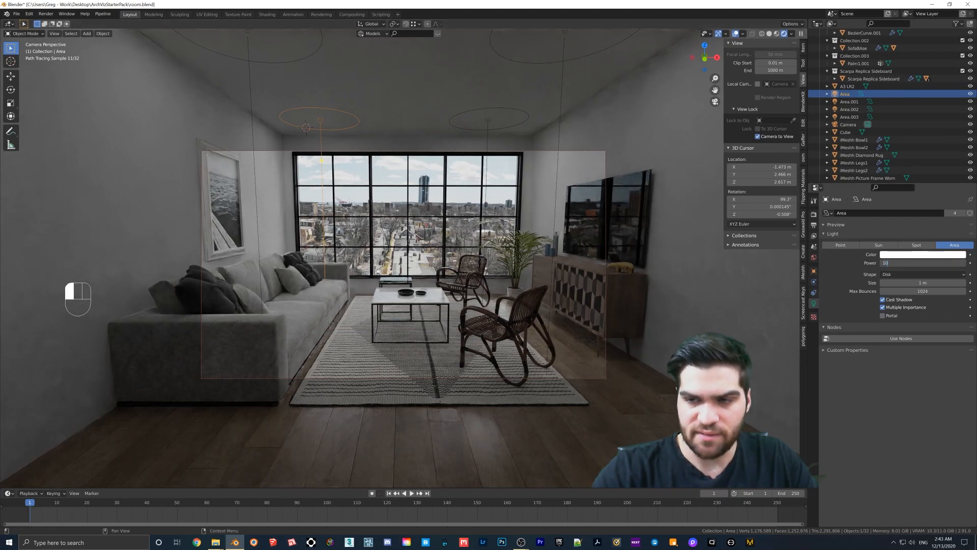
{"action": "type", "text": "0"}
{"action": "key", "text": "Return"}
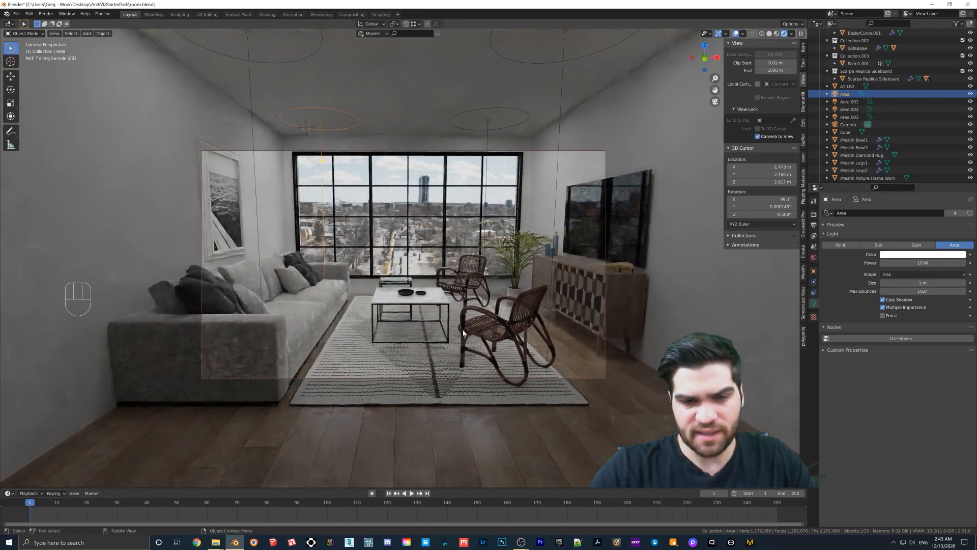
Step: Select both rattan armchairs and scale them up uniformly by a factor of about 1.09
{"action": "left_click", "coordinate": [481, 330]}
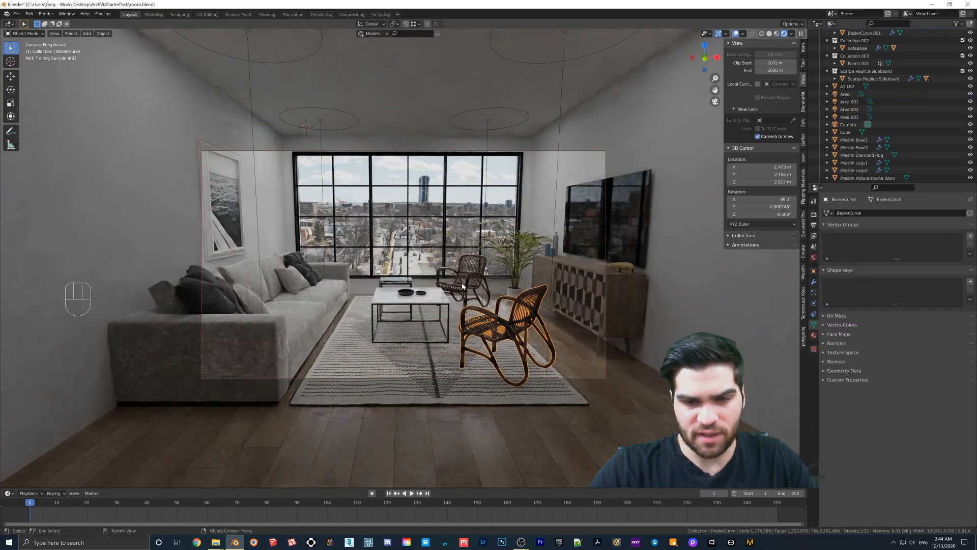
{"action": "left_click", "coordinate": [462, 286], "text": "shift"}
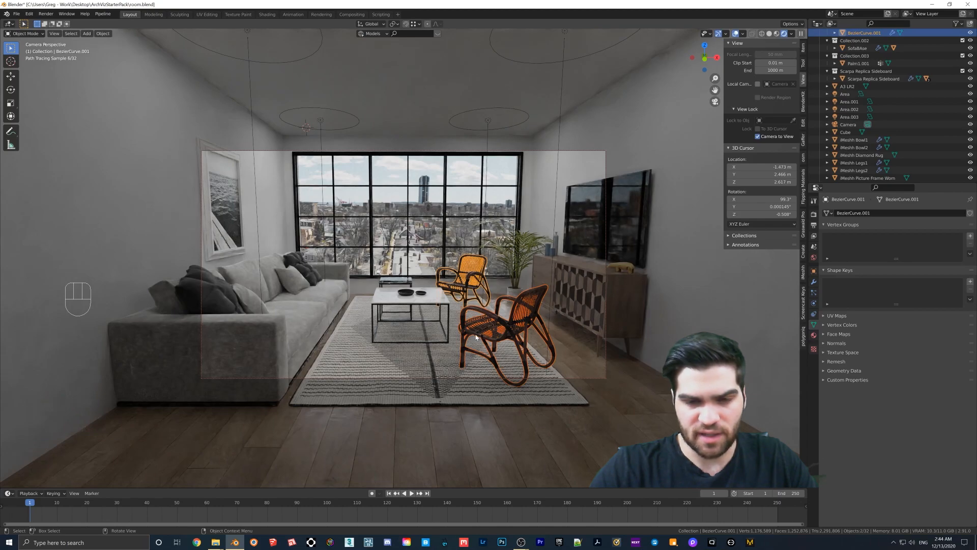
{"action": "key", "text": "s"}
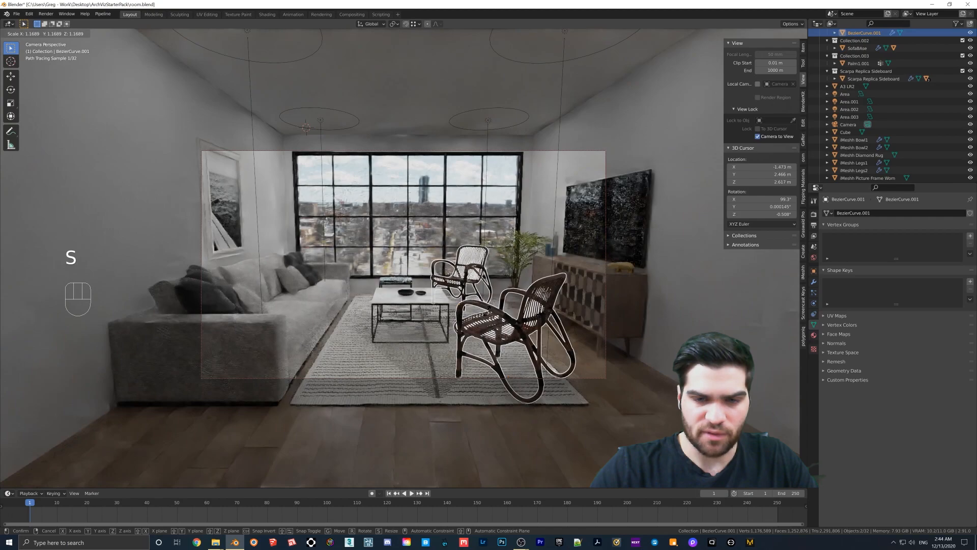
{"action": "left_click", "coordinate": [497, 298]}
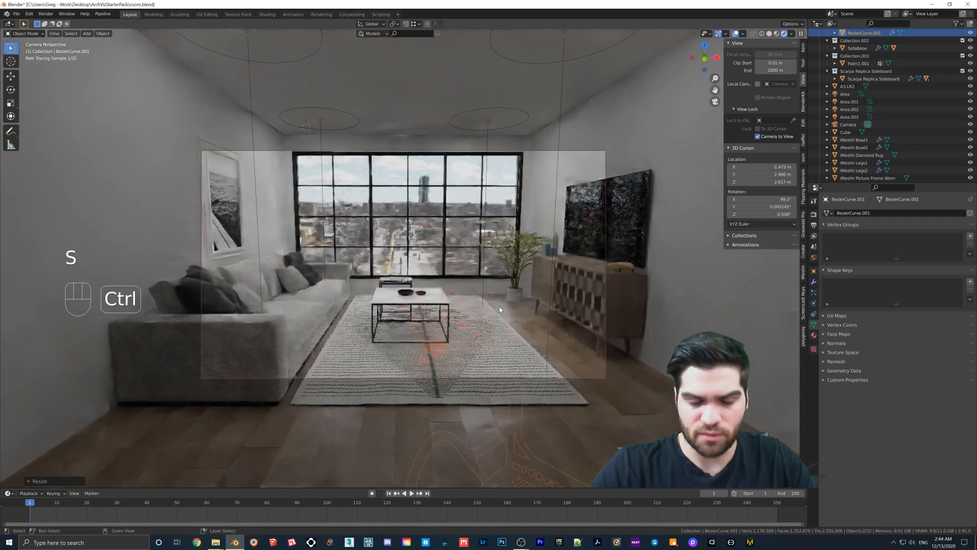
{"action": "key", "text": "ctrl+z"}
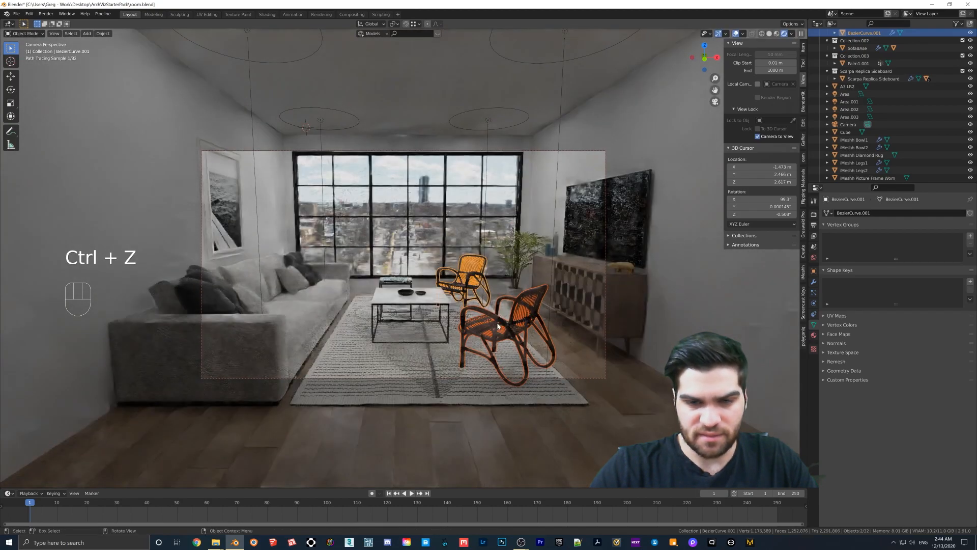
{"action": "key", "text": "s"}
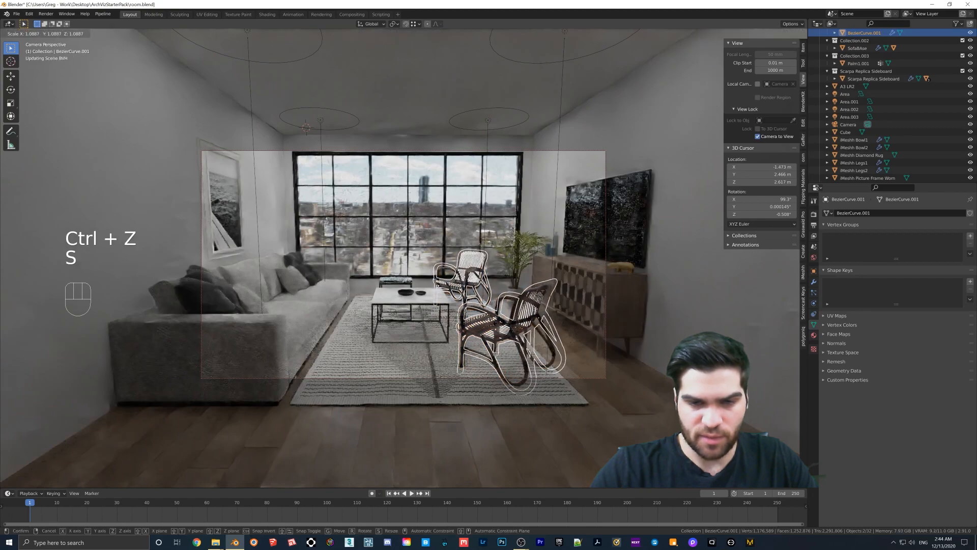
{"action": "left_click", "coordinate": [530, 338]}
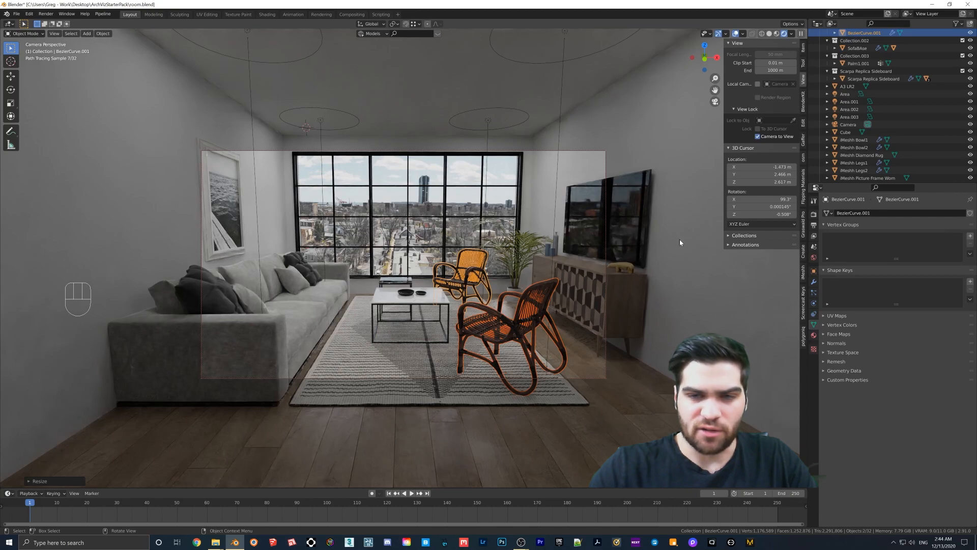
Step: Set the render output resolution to 1280 by 720 px
{"action": "left_click", "coordinate": [814, 215]}
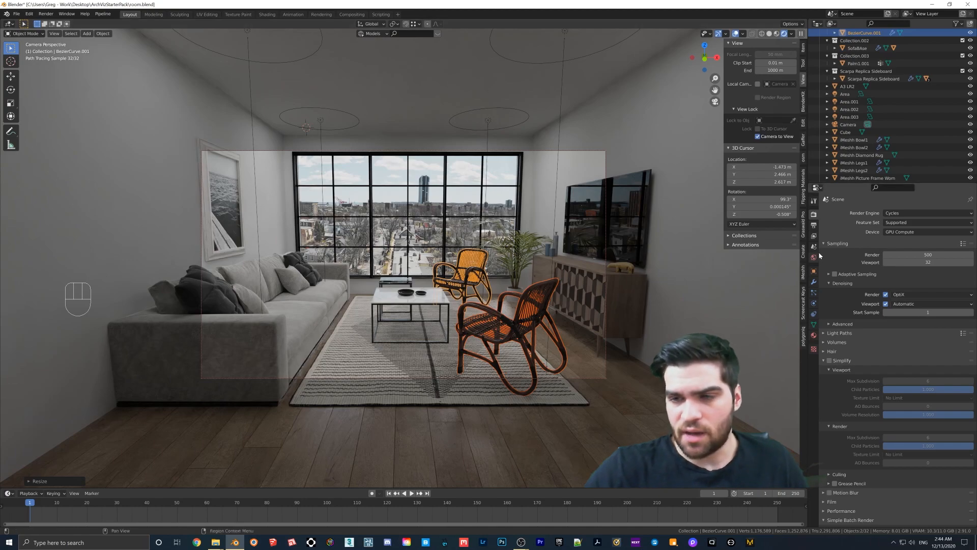
{"action": "left_click", "coordinate": [813, 225]}
{"action": "left_click", "coordinate": [897, 222]}
{"action": "type", "text": "128"}
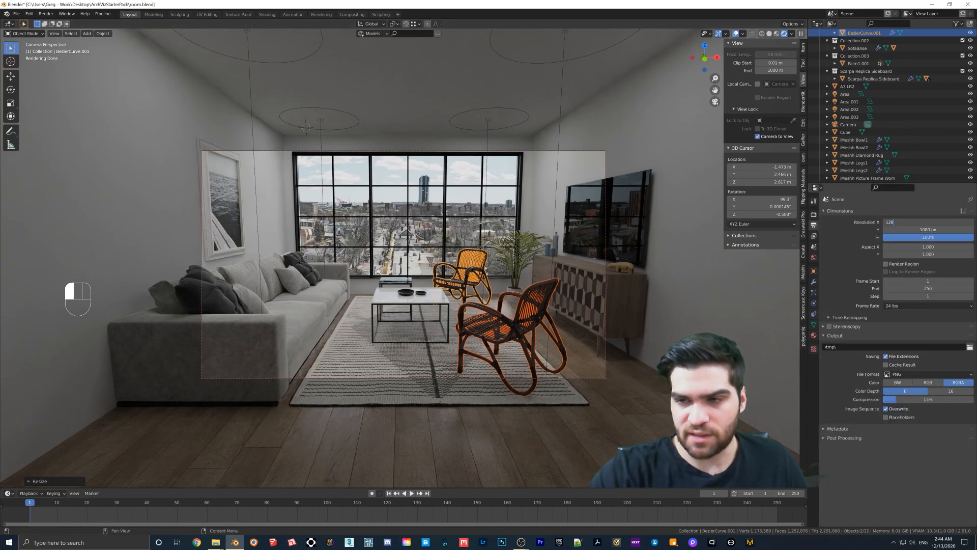
{"action": "key", "text": "Return"}
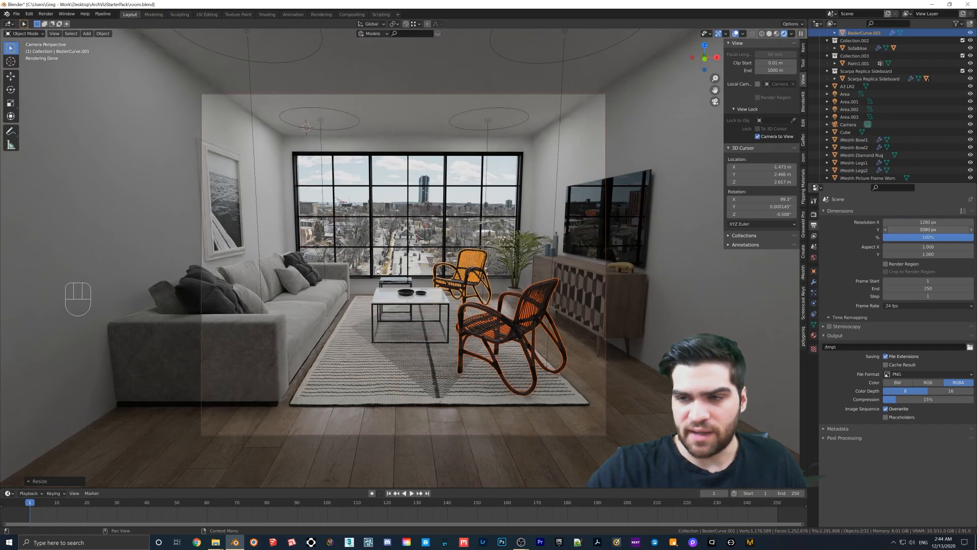
{"action": "left_click", "coordinate": [899, 230]}
{"action": "type", "text": "720"}
{"action": "key", "text": "Return"}
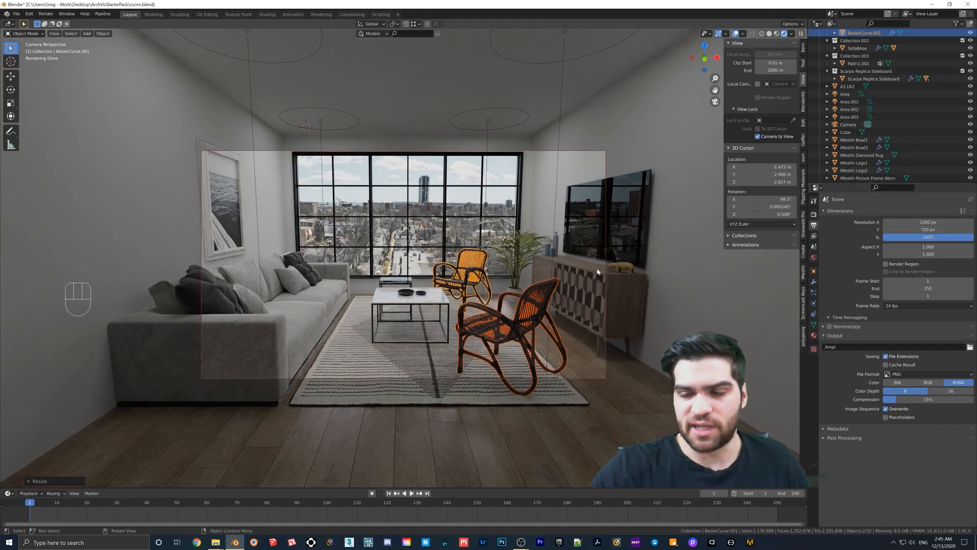
Step: Examine the render tile size and order in the Performance settings
{"action": "left_click", "coordinate": [813, 214]}
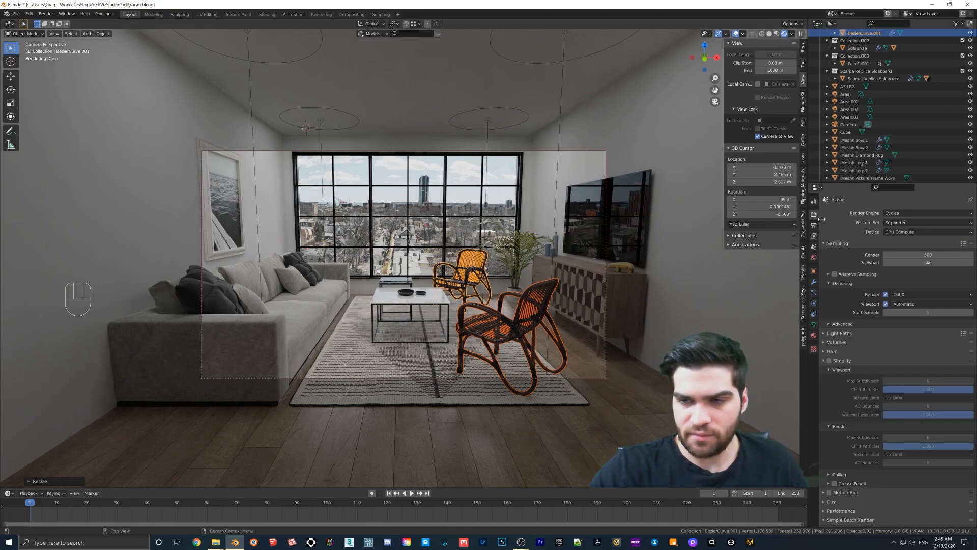
{"action": "scroll", "coordinate": [872, 269], "scroll_direction": "down", "scroll_amount": 5}
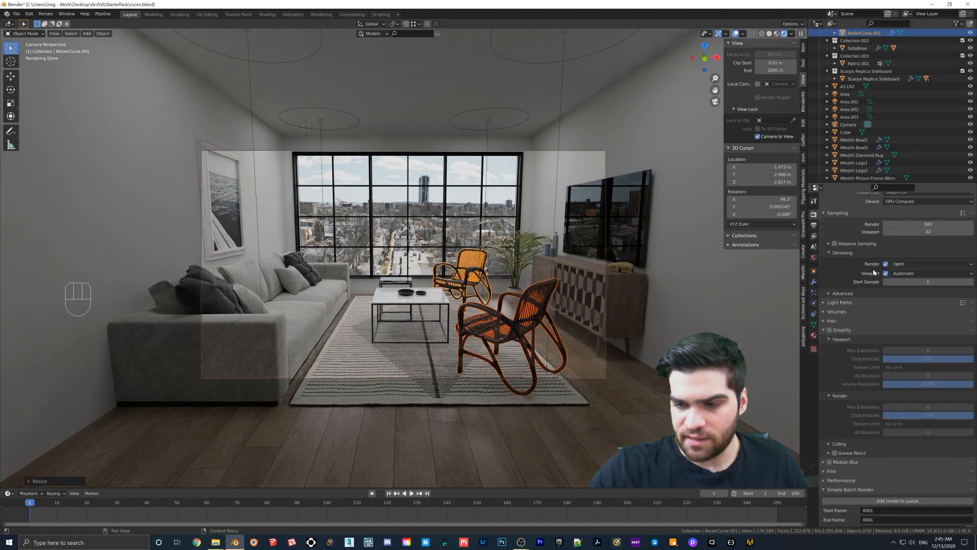
{"action": "left_click", "coordinate": [839, 428]}
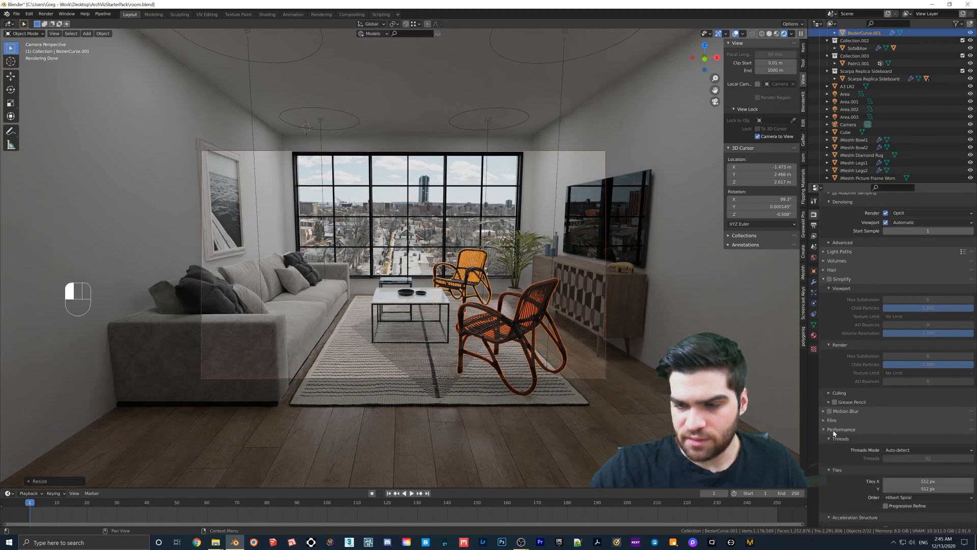
{"action": "scroll", "coordinate": [865, 386], "scroll_direction": "down", "scroll_amount": 3}
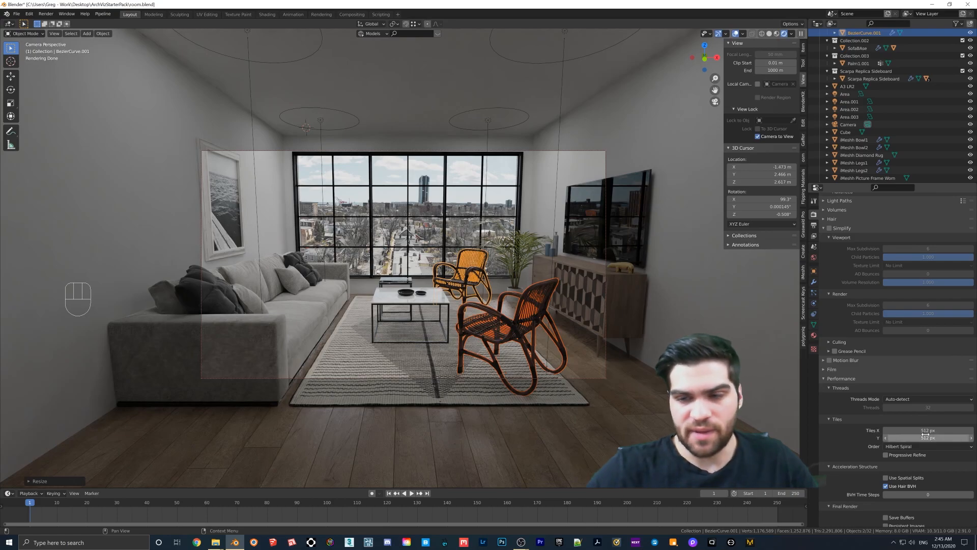
Step: Lower the camera framing slightly and switch the viewport to Solid shading
{"action": "middle_click_drag", "start_coordinate": [468, 286], "coordinate": [472, 265], "text": "shift"}
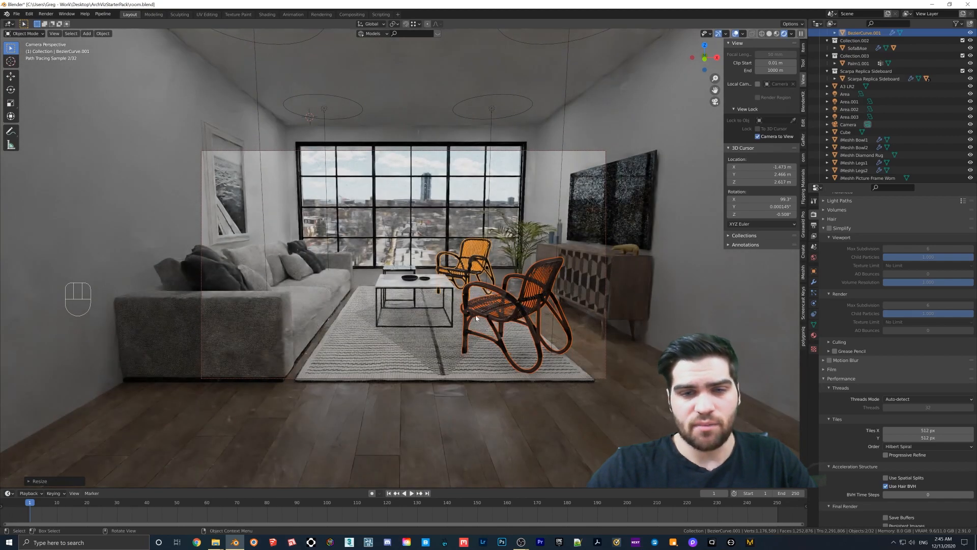
{"action": "key", "text": "z"}
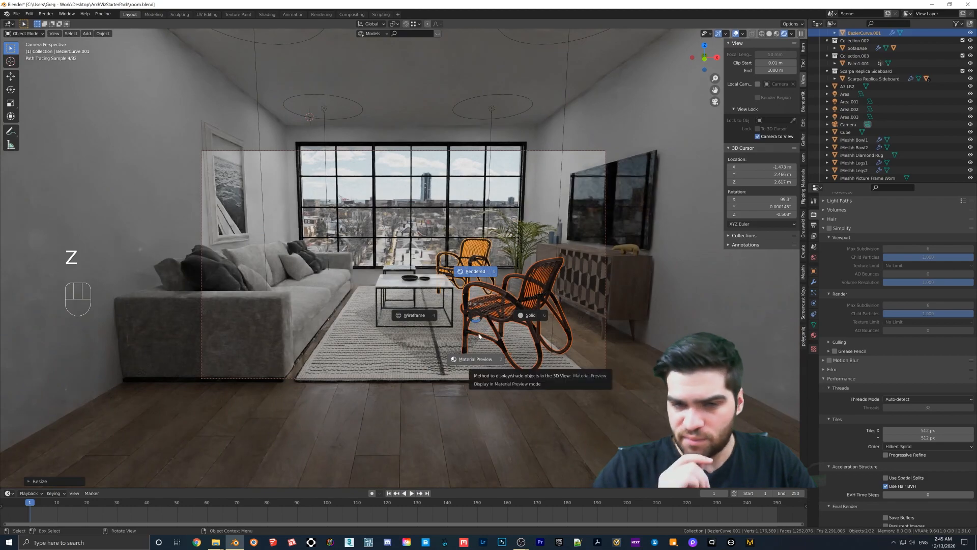
{"action": "left_click", "coordinate": [511, 323]}
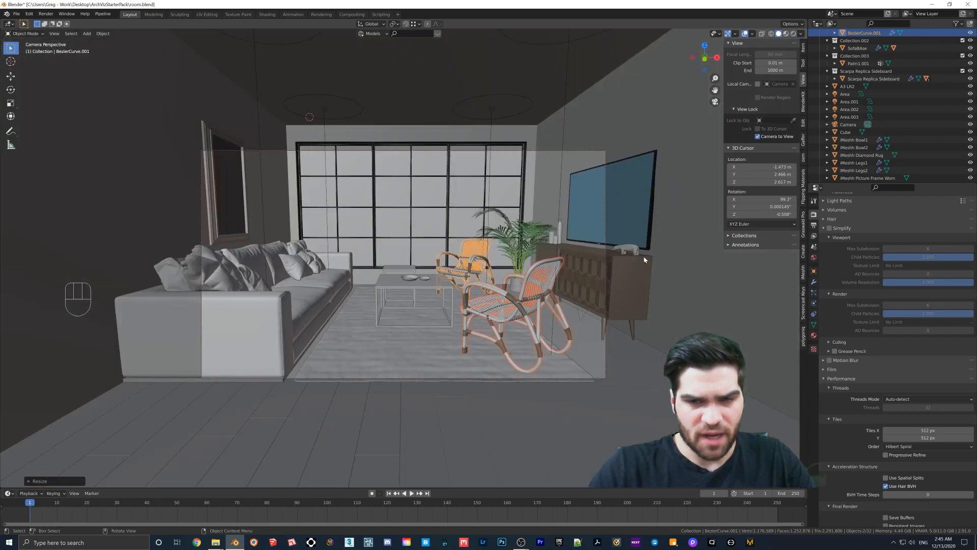
Step: Save room.blend and render the camera view as a still image in an enlarged render window
{"action": "left_click", "coordinate": [18, 14]}
{"action": "left_click", "coordinate": [30, 66]}
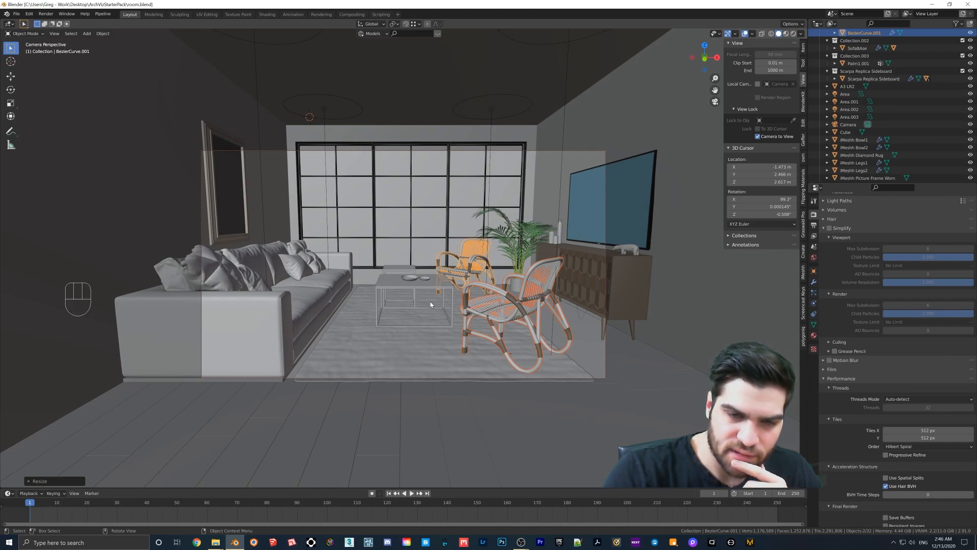
{"action": "key", "text": "F12"}
{"action": "left_click_drag", "start_coordinate": [433, 204], "coordinate": [425, 124]}
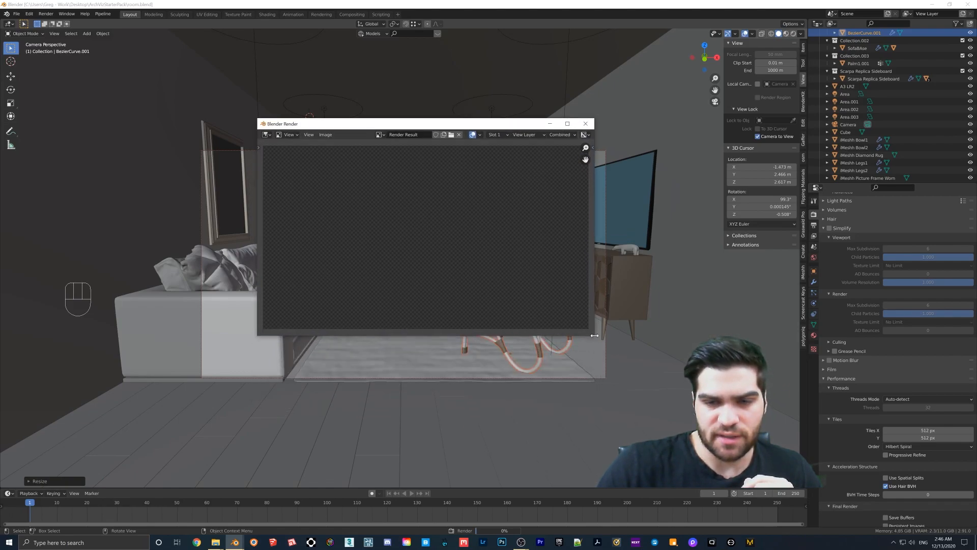
{"action": "left_click_drag", "start_coordinate": [594, 335], "coordinate": [678, 413]}
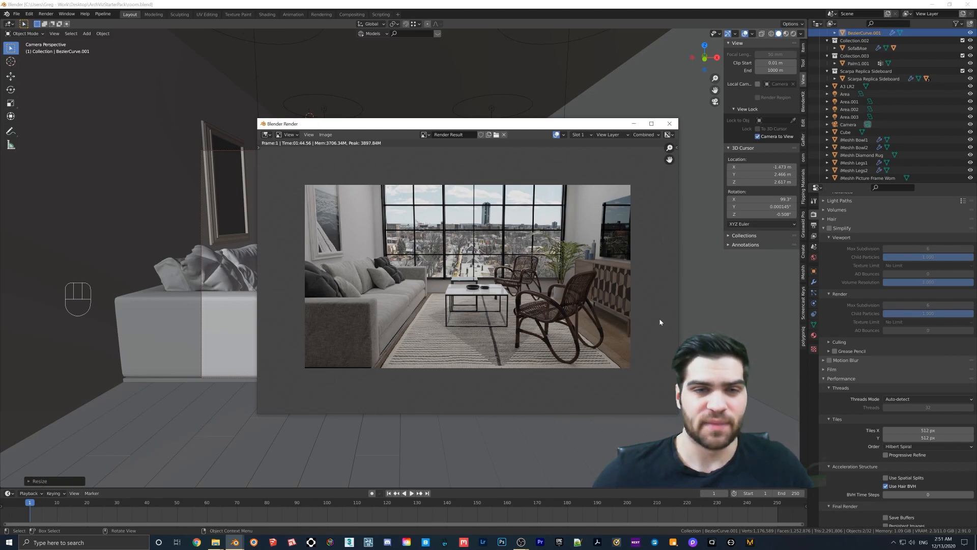
{"action": "left_click", "coordinate": [325, 135]}
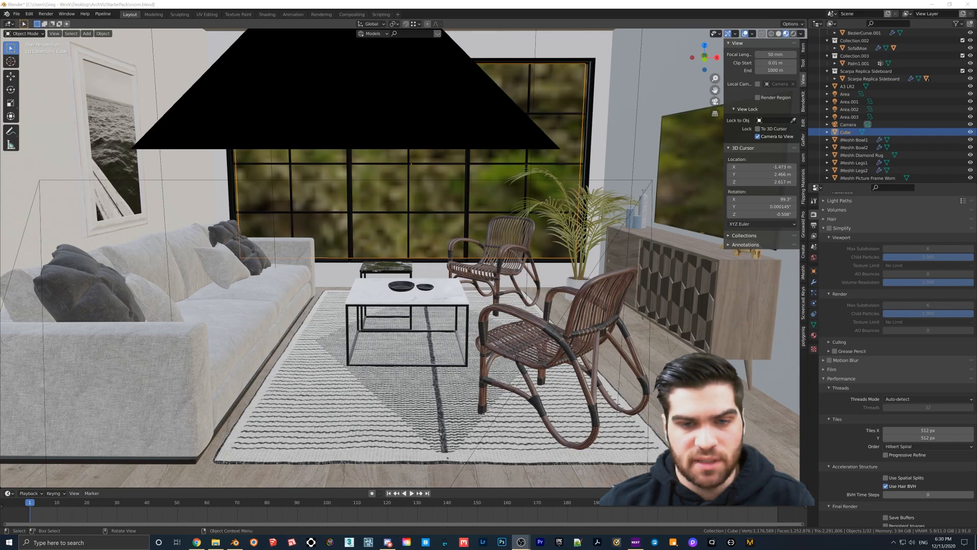
Step: Place the 3D cursor on the rug between the sofa and the coffee table
{"action": "middle_click_drag", "start_coordinate": [306, 333], "coordinate": [357, 300]}
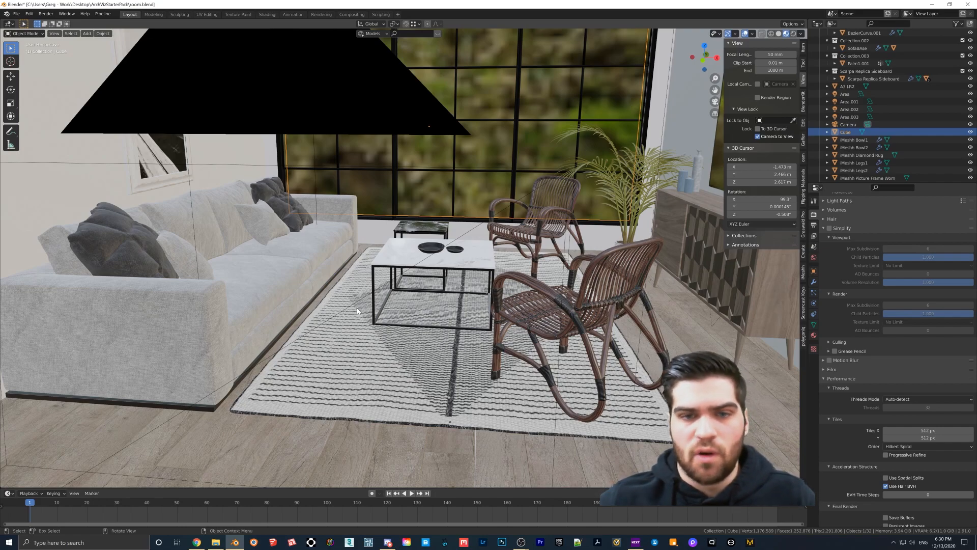
{"action": "middle_click_drag", "start_coordinate": [357, 307], "coordinate": [365, 305]}
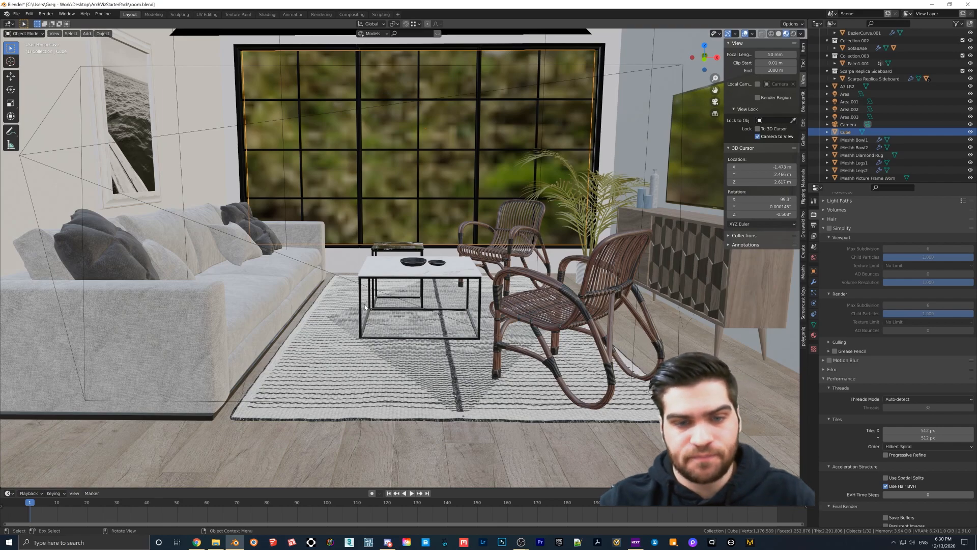
{"action": "middle_click_drag", "start_coordinate": [376, 322], "coordinate": [376, 328]}
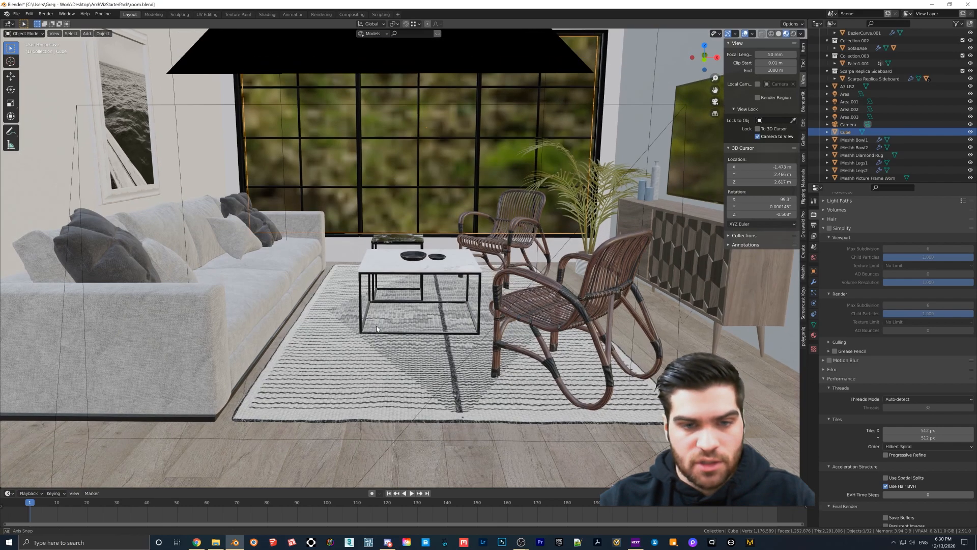
{"action": "right_click", "coordinate": [327, 326], "text": "shift"}
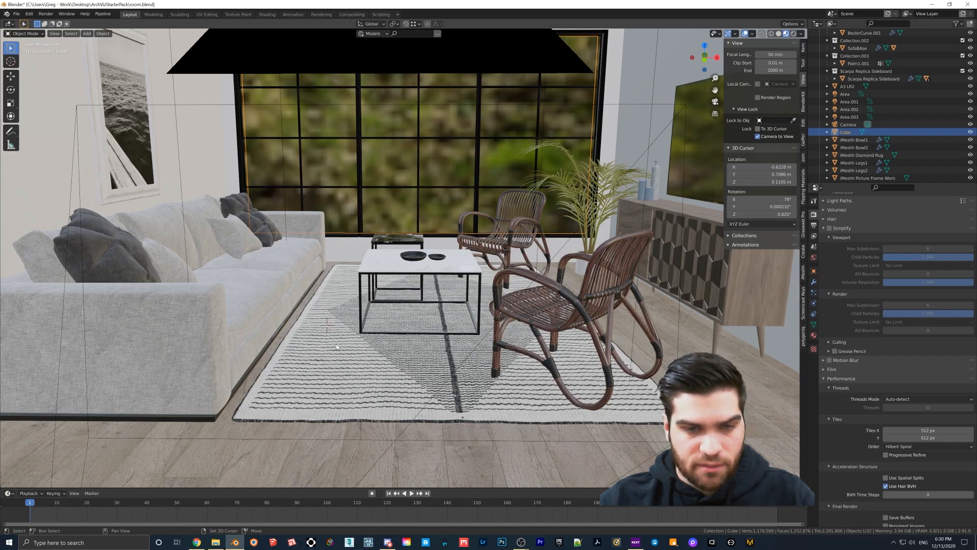
Step: Turn on the Screencast Keys overlay and set its horizontal offset to 192
{"action": "left_click", "coordinate": [804, 302]}
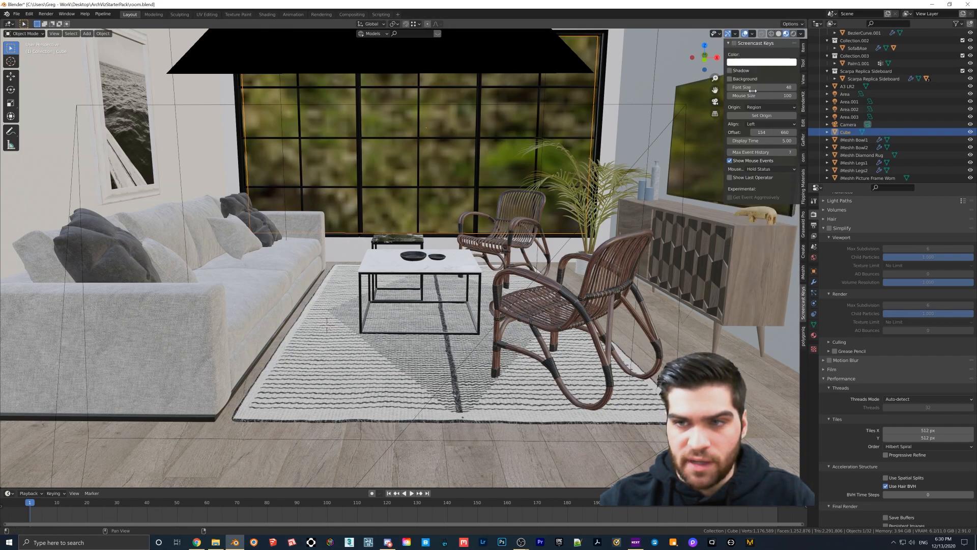
{"action": "left_click", "coordinate": [734, 44]}
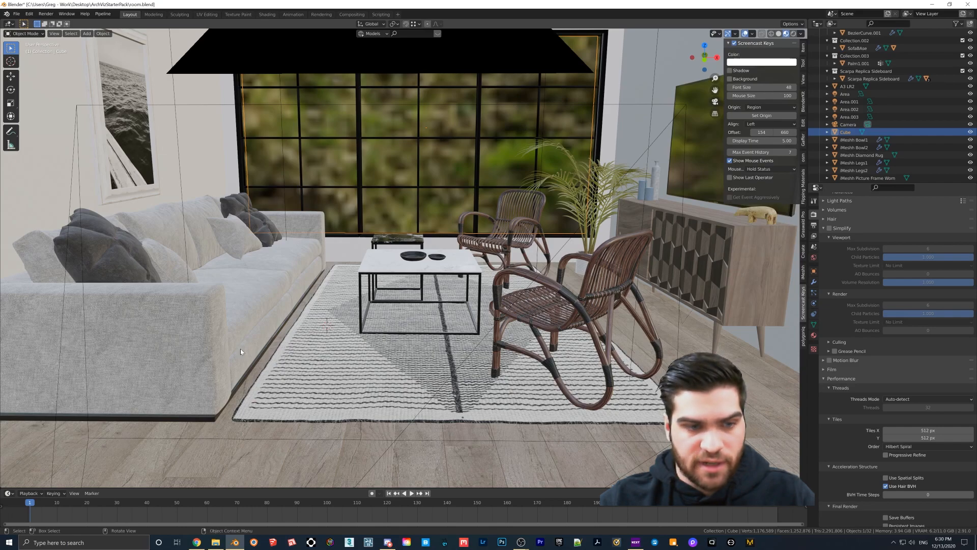
{"action": "left_click_drag", "start_coordinate": [763, 130], "coordinate": [788, 132]}
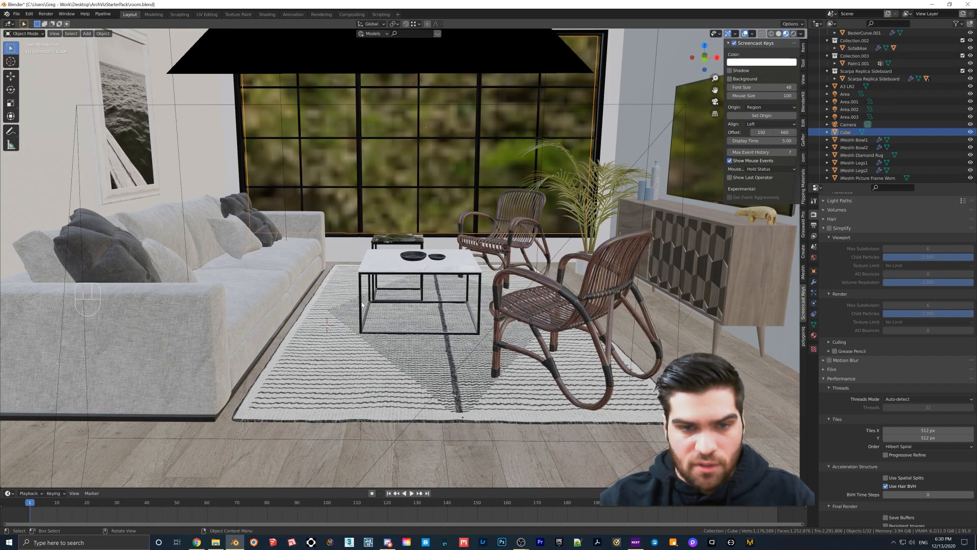
Step: Add a cube at the 3D cursor on the rug and set its X dimension to 0.5 inch
{"action": "key", "text": "shift"}
{"action": "key", "text": "shift+a"}
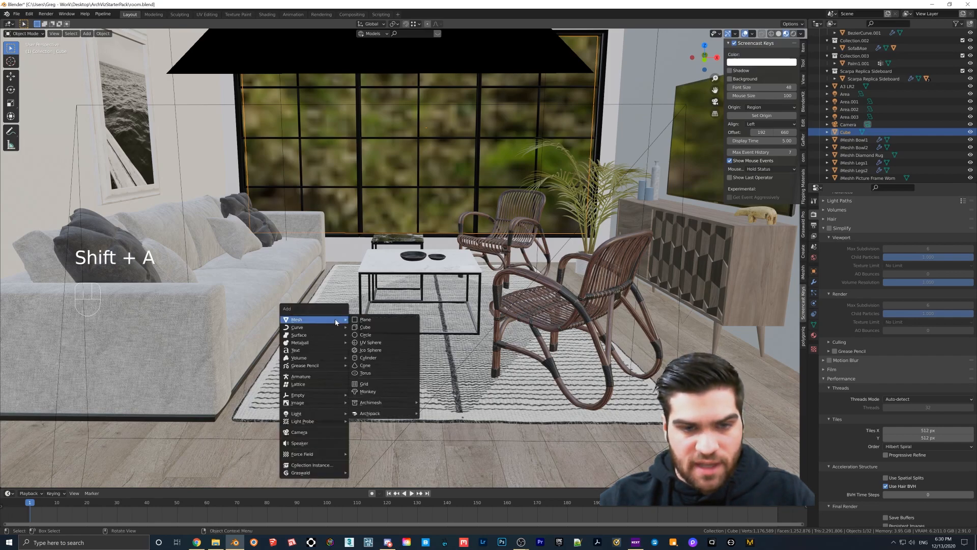
{"action": "left_click", "coordinate": [362, 320]}
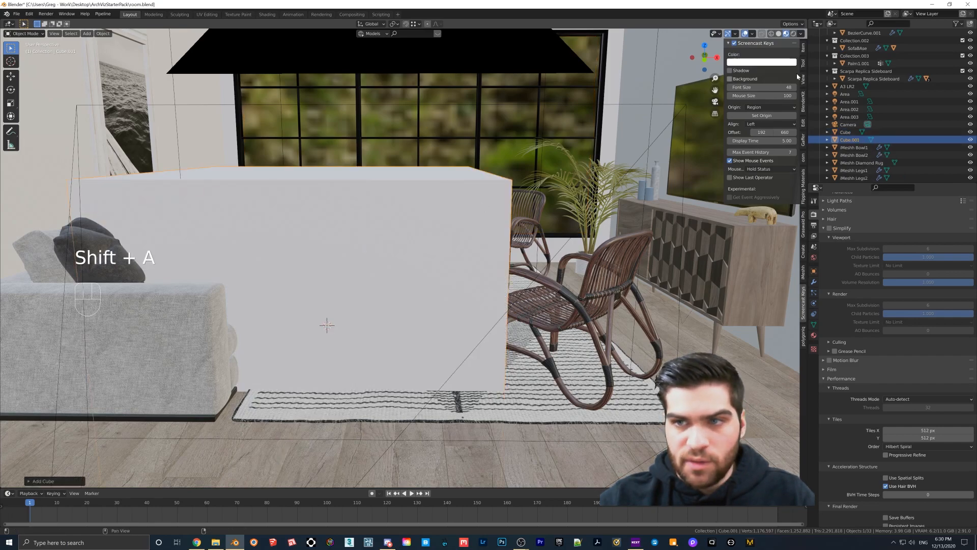
{"action": "left_click", "coordinate": [803, 48]}
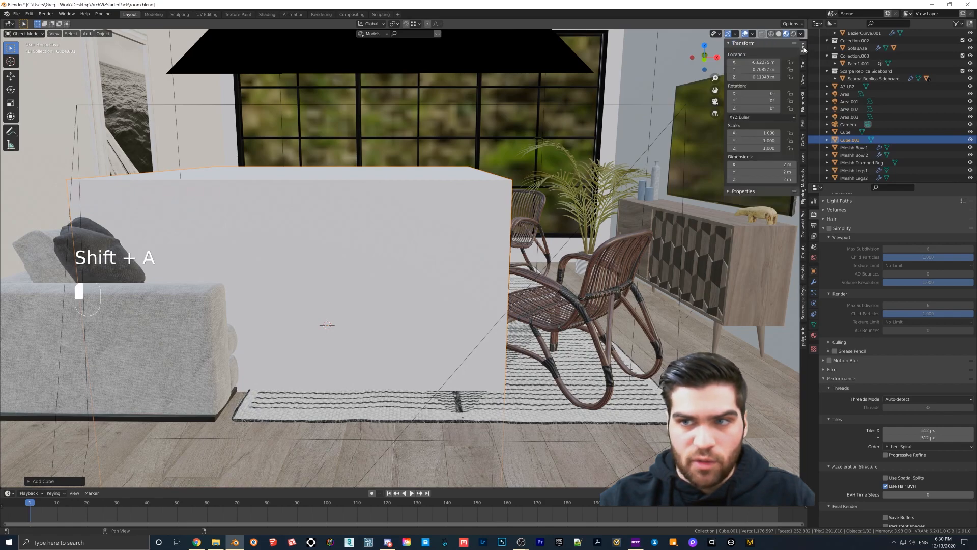
{"action": "left_click", "coordinate": [769, 164]}
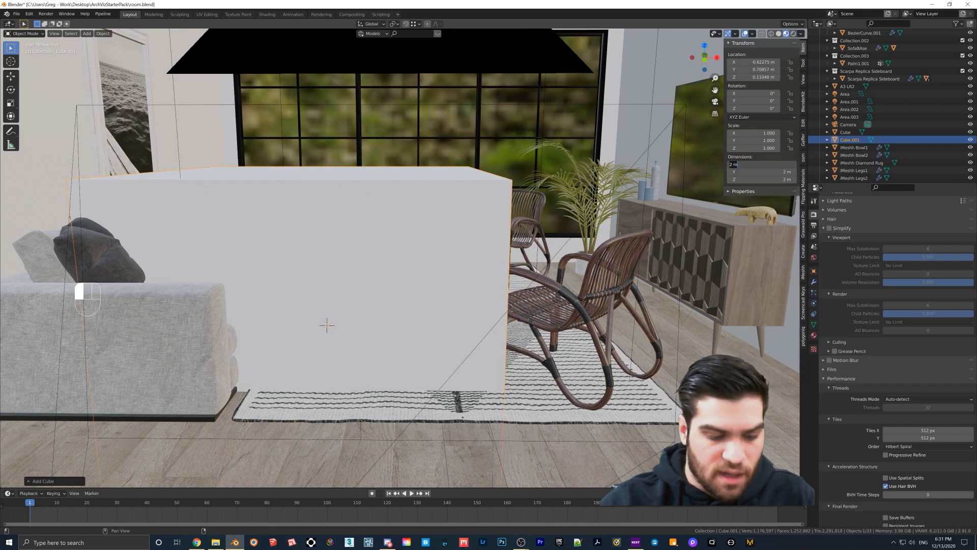
{"action": "key", "text": "BackSpace"}
{"action": "type", "text": ".5\""}
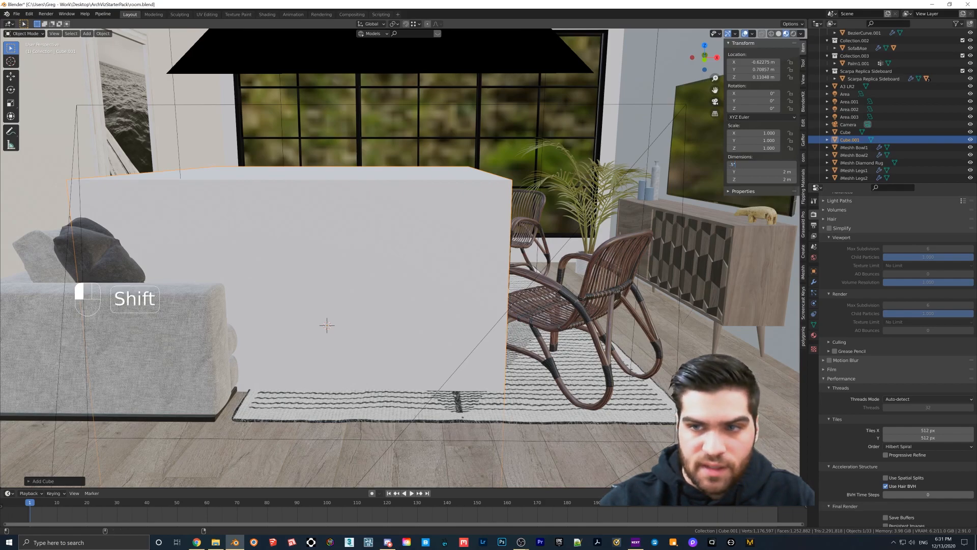
{"action": "key", "text": "Return"}
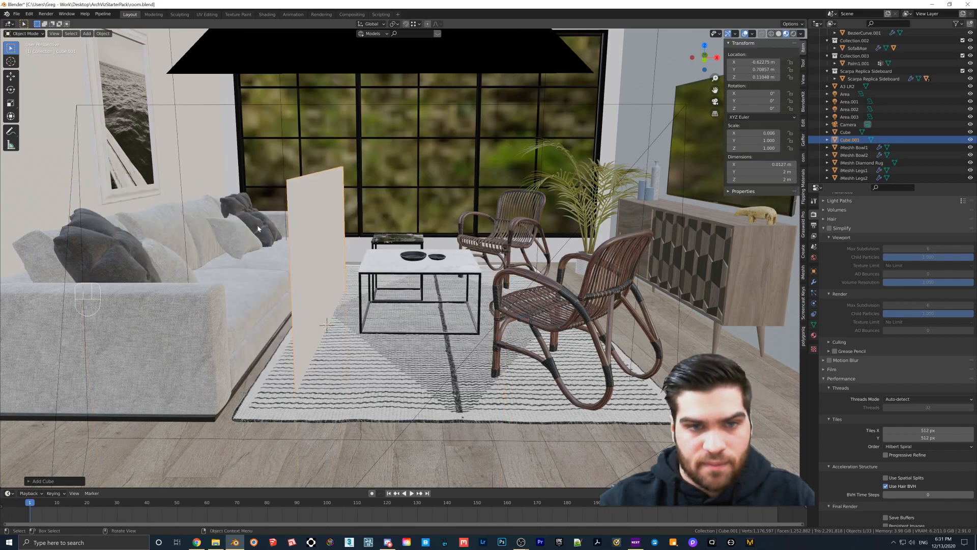
Step: Set the thin board's Z dimension to 4 inches to give it baseboard height
{"action": "scroll", "coordinate": [297, 200], "scroll_direction": "up", "scroll_amount": 3}
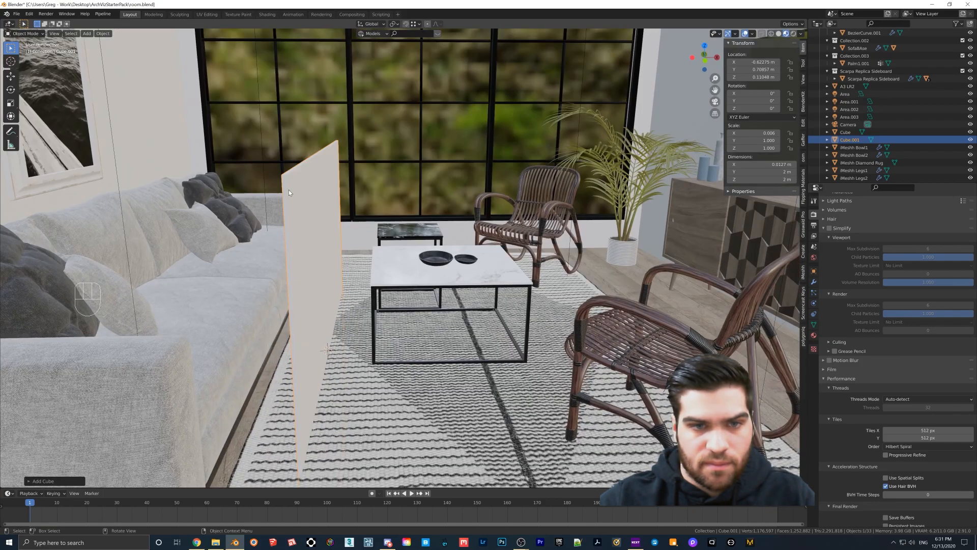
{"action": "scroll", "coordinate": [289, 190], "scroll_direction": "up", "scroll_amount": 2}
{"action": "middle_click_drag", "start_coordinate": [288, 190], "coordinate": [301, 215]}
{"action": "scroll", "coordinate": [303, 184], "scroll_direction": "down", "scroll_amount": 4}
{"action": "left_click", "coordinate": [756, 179]}
{"action": "type", "text": "4in"}
{"action": "key", "text": "Return"}
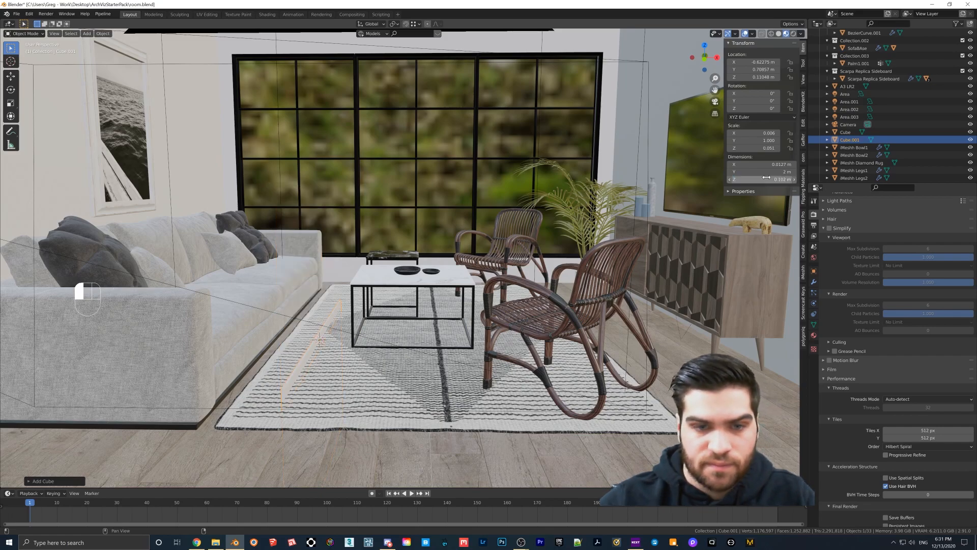
Step: Move the sofa along X slightly away from the wall, to about X -1.41 m
{"action": "scroll", "coordinate": [441, 304], "scroll_direction": "up", "scroll_amount": 4}
{"action": "middle_click_drag", "start_coordinate": [422, 321], "coordinate": [437, 309]}
{"action": "middle_click_drag", "start_coordinate": [194, 319], "coordinate": [251, 311], "text": "shift"}
{"action": "left_click", "coordinate": [250, 314]}
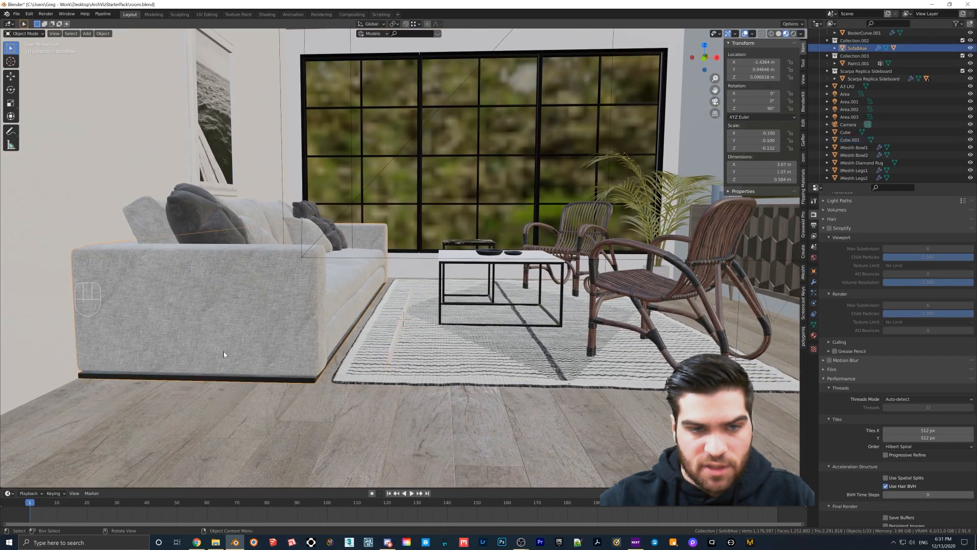
{"action": "key", "text": "g"}
{"action": "key", "text": "x"}
{"action": "left_click", "coordinate": [236, 292]}
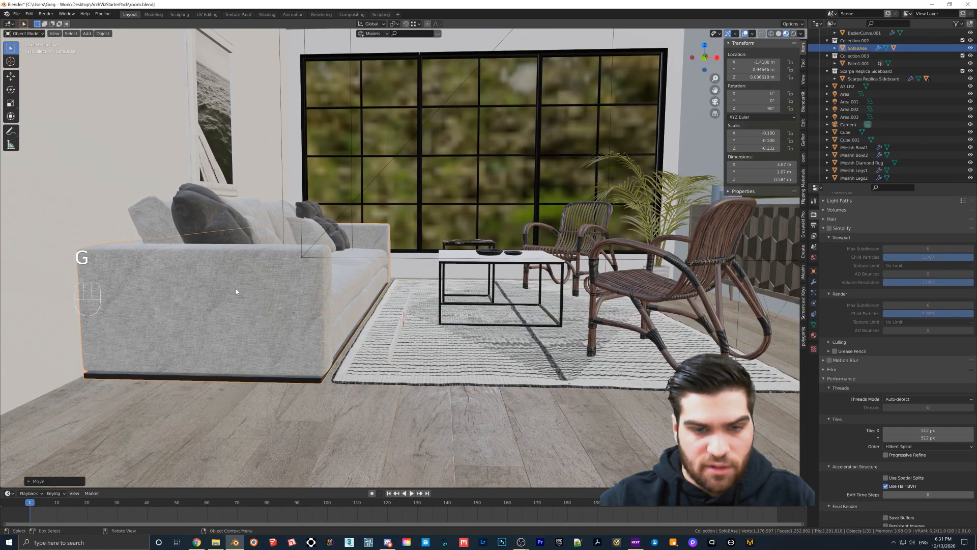
Step: Move the baseboard along X to the wall behind the sofa, then along Y to about 0.016 m
{"action": "left_click", "coordinate": [395, 340]}
{"action": "key", "text": "g"}
{"action": "key", "text": "x"}
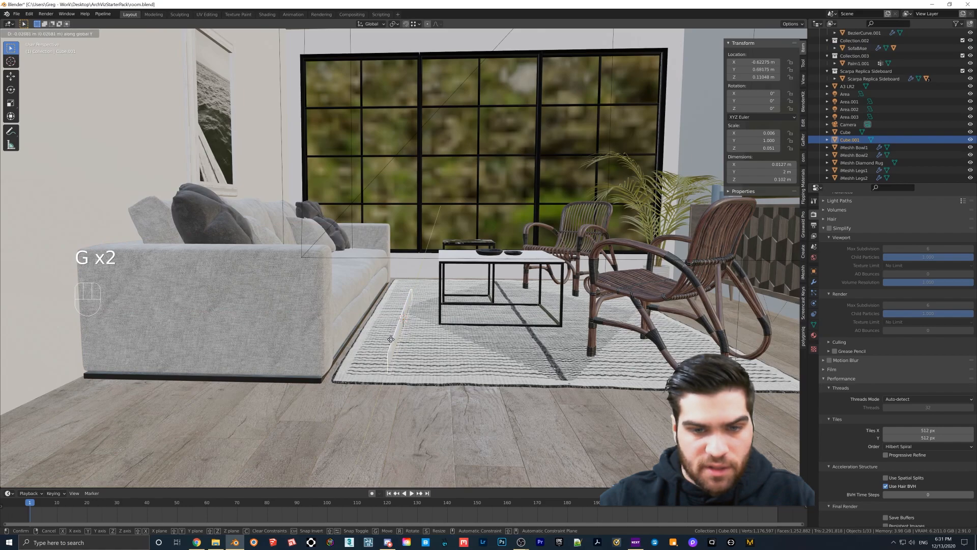
{"action": "left_click", "coordinate": [182, 329]}
{"action": "key", "text": "g"}
{"action": "key", "text": "y"}
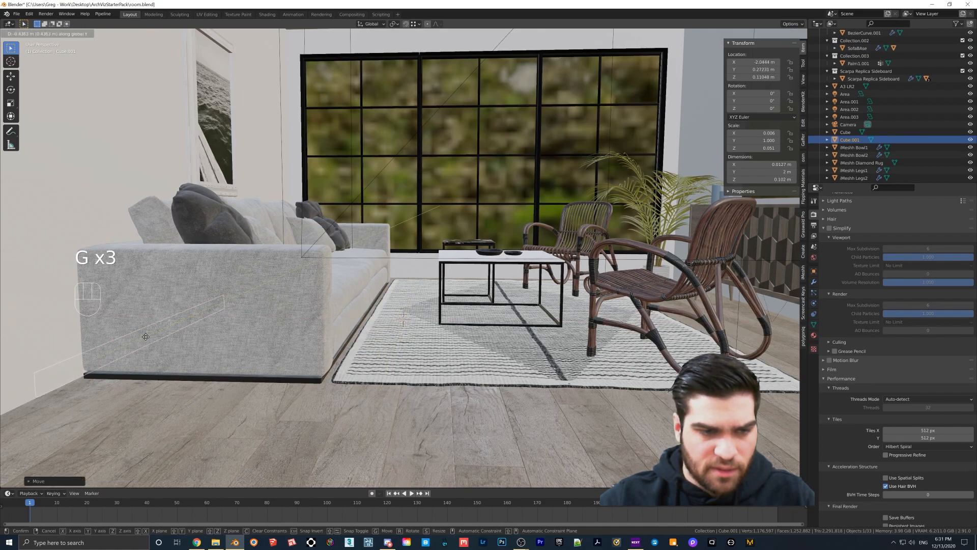
{"action": "key", "text": "g"}
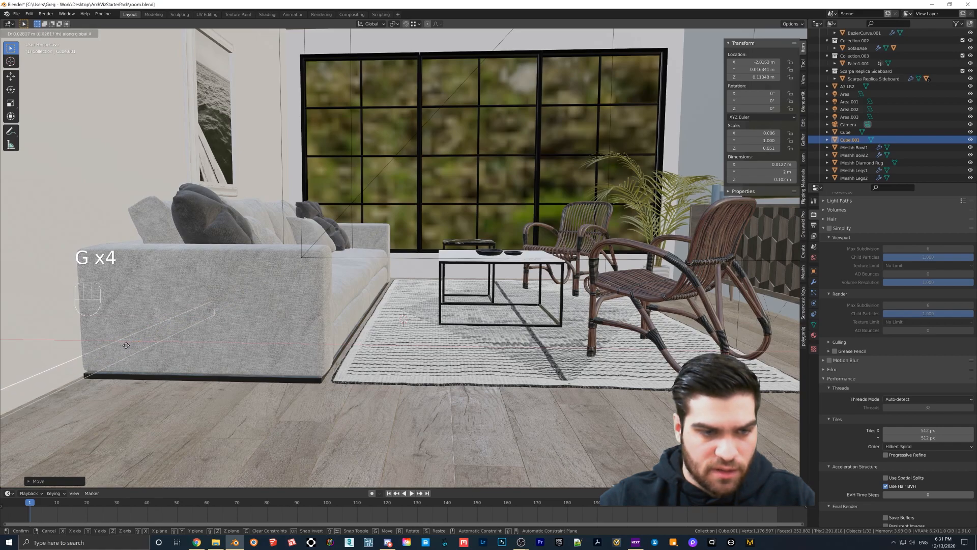
{"action": "left_click", "coordinate": [135, 347]}
Step: Fit the baseboard against the wall at about X -1.85 m and lower it onto the floor at about Z -0.148 m
{"action": "middle_click_drag", "start_coordinate": [151, 346], "coordinate": [258, 377], "text": "shift"}
{"action": "key", "text": "g"}
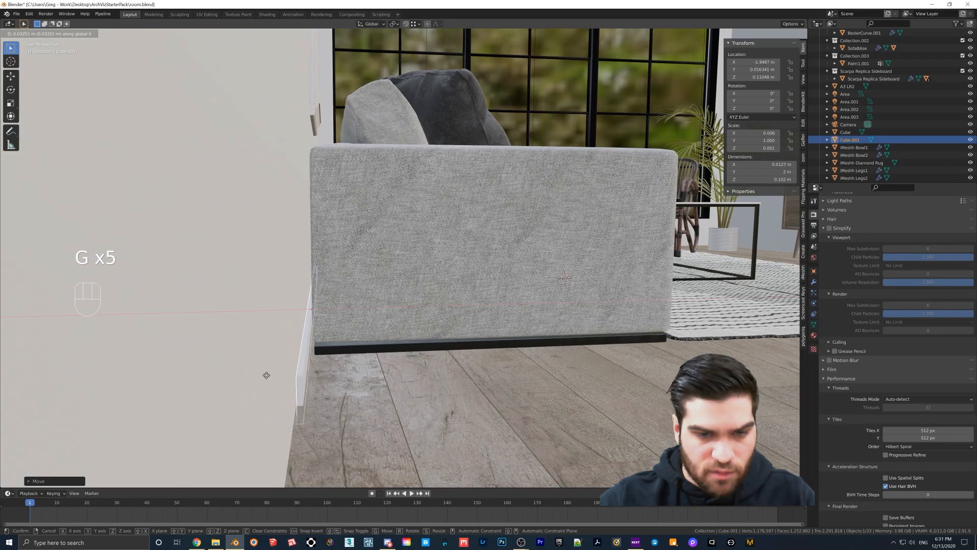
{"action": "left_click", "coordinate": [266, 375]}
{"action": "key", "text": "g"}
{"action": "key", "text": "z"}
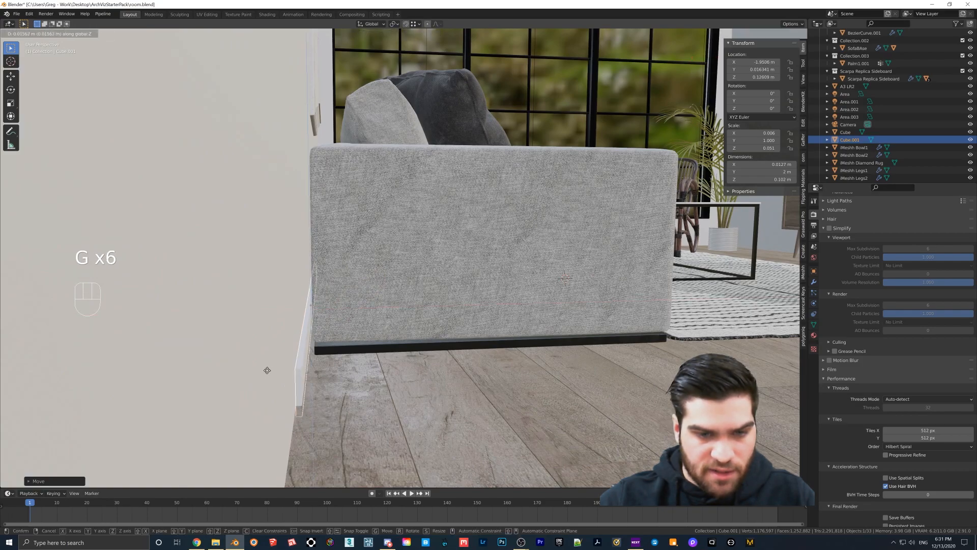
{"action": "left_click", "coordinate": [267, 365]}
Step: Extend the baseboard's near end face along Y, away from the sofa, for a total length of about 3.73 m
{"action": "middle_click_drag", "start_coordinate": [340, 334], "coordinate": [457, 301]}
{"action": "scroll", "coordinate": [284, 334], "scroll_direction": "down", "scroll_amount": 4}
{"action": "scroll", "coordinate": [313, 326], "scroll_direction": "up", "scroll_amount": 2}
{"action": "scroll", "coordinate": [481, 312], "scroll_direction": "up", "scroll_amount": 2}
{"action": "key", "text": "Tab"}
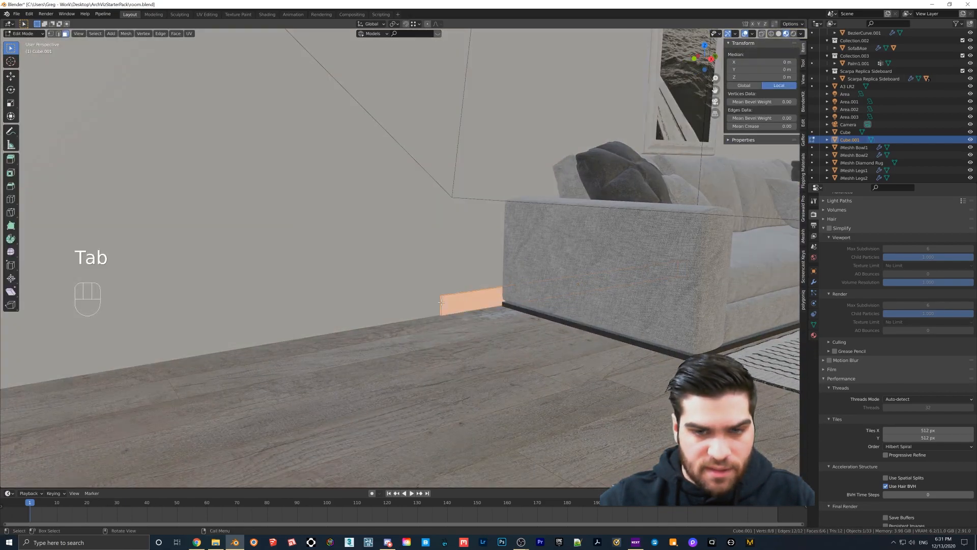
{"action": "key", "text": "3"}
{"action": "left_click", "coordinate": [440, 303]}
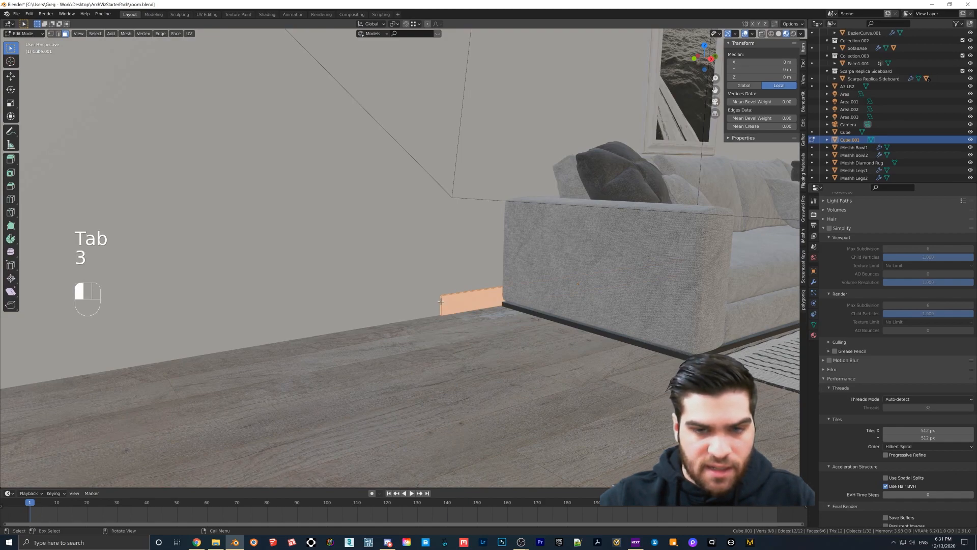
{"action": "key", "text": "g"}
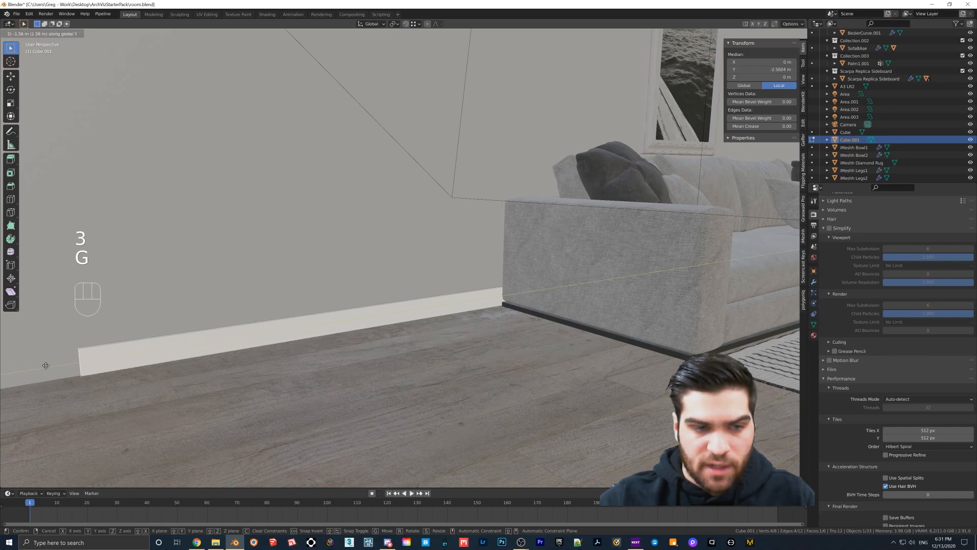
{"action": "left_click", "coordinate": [791, 374]}
{"action": "middle_click_drag", "start_coordinate": [585, 316], "coordinate": [491, 329], "text": "shift"}
{"action": "middle_click_drag", "start_coordinate": [544, 300], "coordinate": [478, 300]}
{"action": "key", "text": "Tab"}
Step: Switch the viewport to Wireframe shading to reveal the baseboard's far end behind the sofa
{"action": "middle_click_drag", "start_coordinate": [570, 254], "coordinate": [453, 268]}
{"action": "middle_click_drag", "start_coordinate": [453, 267], "coordinate": [367, 306], "text": "shift"}
{"action": "middle_click_drag", "start_coordinate": [574, 246], "coordinate": [546, 255]}
{"action": "middle_click_drag", "start_coordinate": [545, 255], "coordinate": [312, 247], "text": "shift"}
{"action": "middle_click_drag", "start_coordinate": [434, 255], "coordinate": [401, 260], "text": "shift"}
{"action": "mouse_move", "coordinate": [520, 272]}
{"action": "middle_mouse_down", "text": "shift"}
{"action": "mouse_move", "coordinate": [283, 270]}
{"action": "mouse_move", "coordinate": [372, 261]}
{"action": "middle_mouse_up", "text": "shift"}
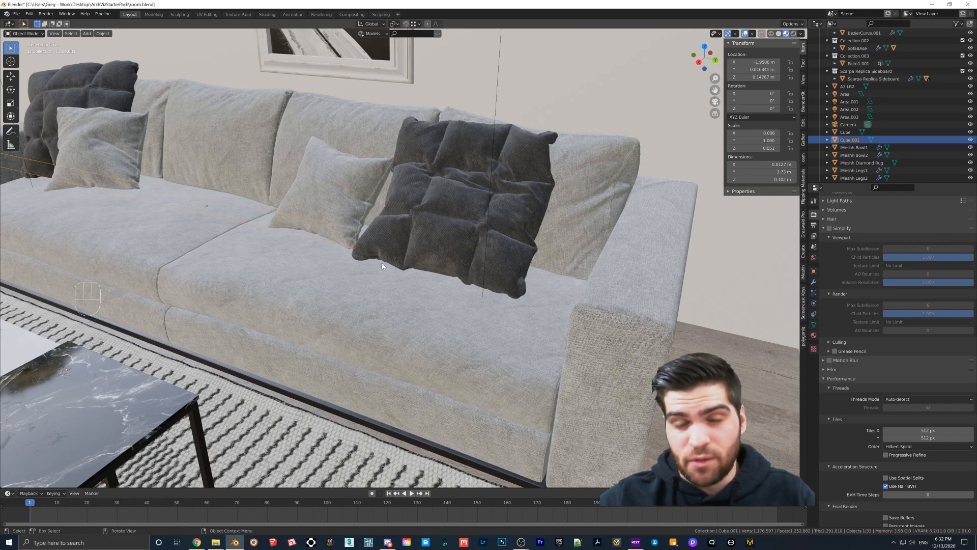
{"action": "key", "text": "z"}
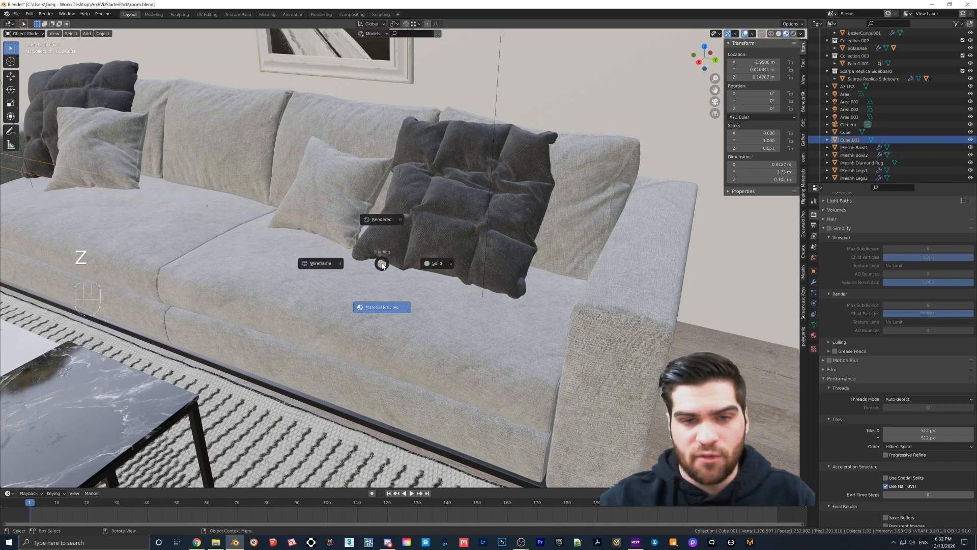
{"action": "left_click", "coordinate": [335, 264]}
Step: Extend the baseboard's far end face along Y to the window wall, for a total length of about 5.62 m
{"action": "scroll", "coordinate": [367, 251], "scroll_direction": "up", "scroll_amount": 5}
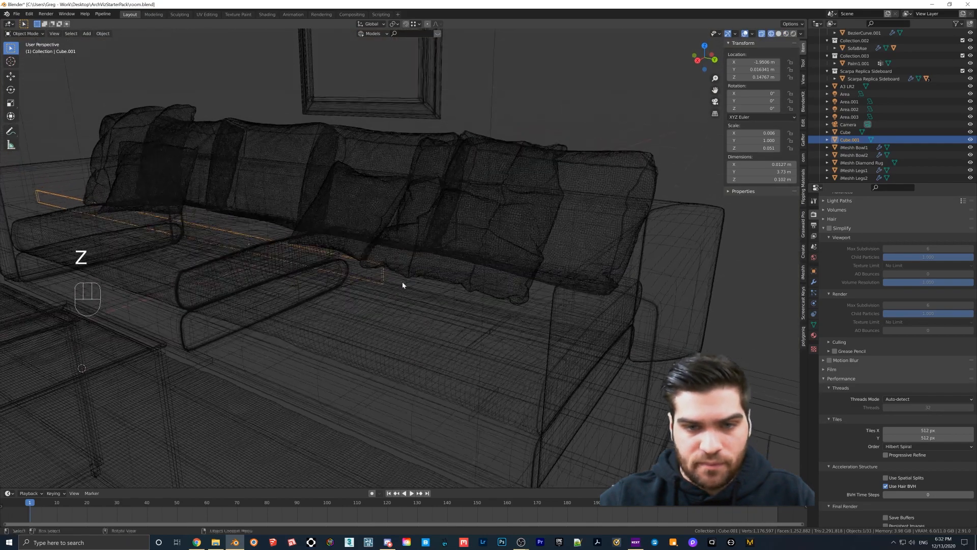
{"action": "key", "text": "Tab"}
{"action": "key", "text": "3"}
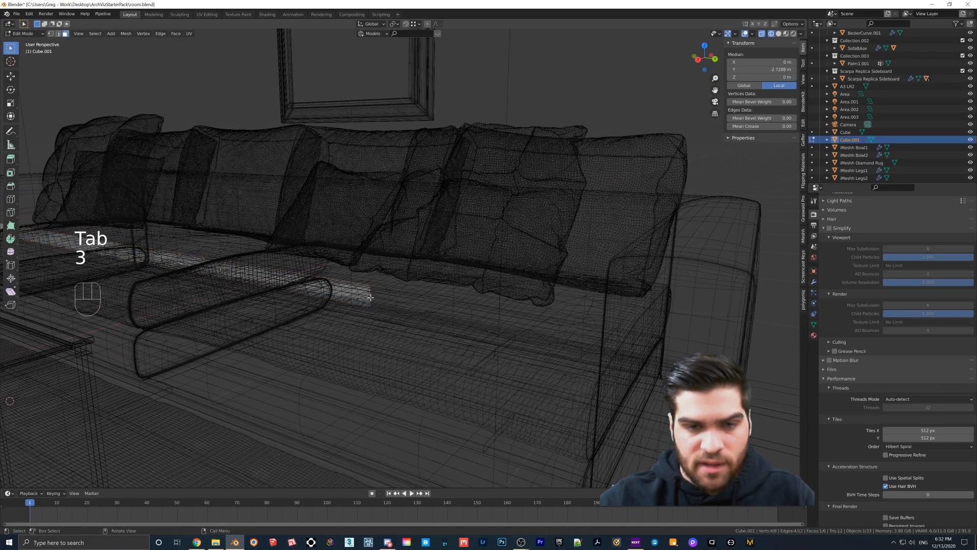
{"action": "middle_click_drag", "start_coordinate": [323, 316], "coordinate": [348, 305]}
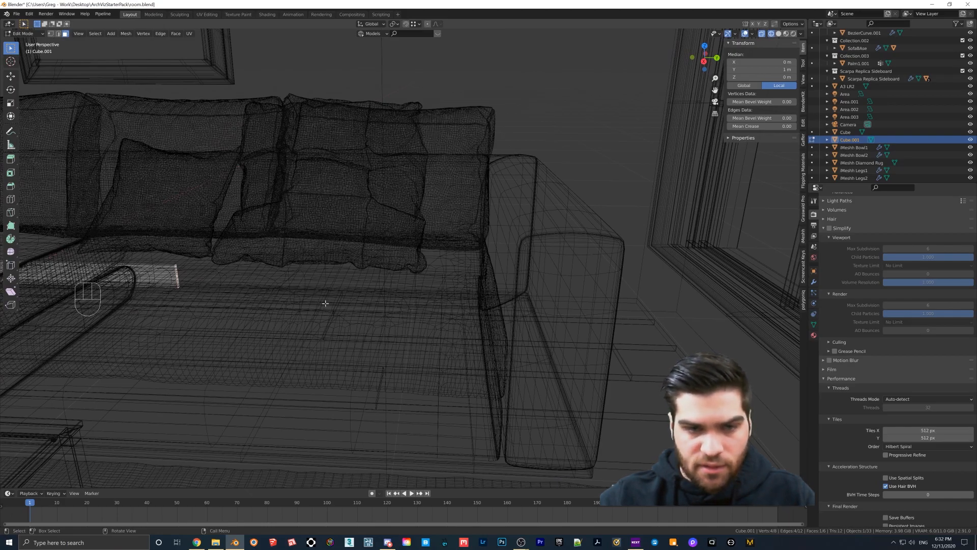
{"action": "key", "text": "g"}
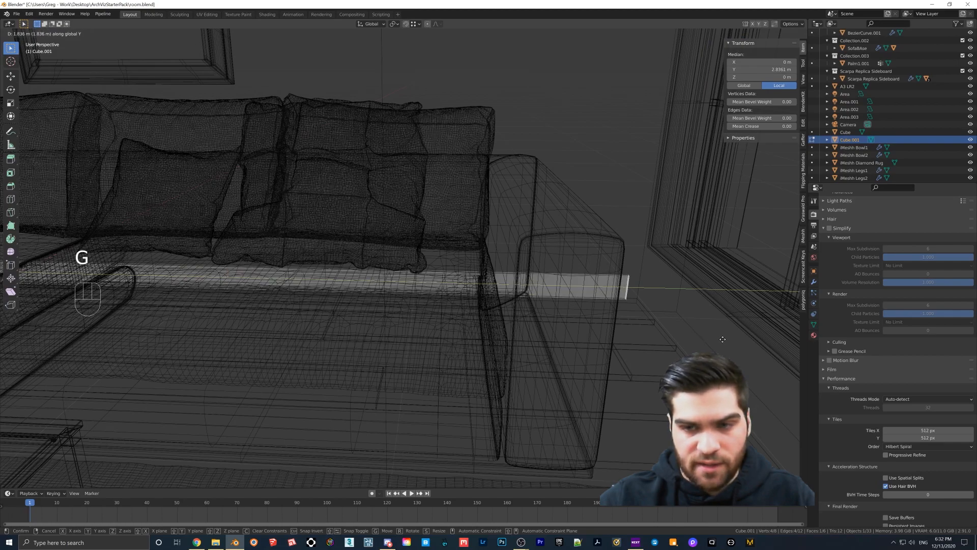
{"action": "left_click", "coordinate": [661, 324]}
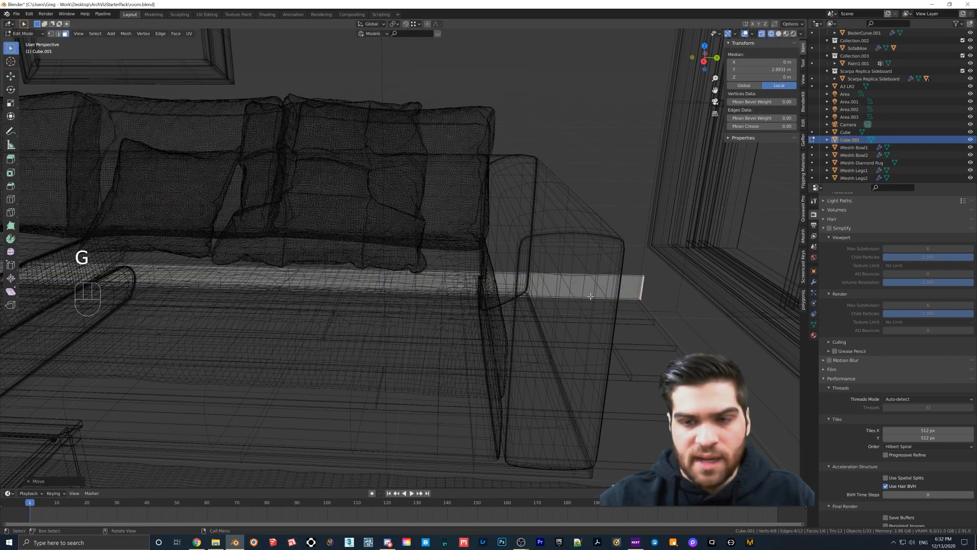
{"action": "key", "text": "Tab"}
Step: Return to Material Preview shading and duplicate the baseboard along X to the wall behind the sideboard
{"action": "mouse_move", "coordinate": [517, 294]}
{"action": "middle_mouse_down"}
{"action": "mouse_move", "coordinate": [480, 297]}
{"action": "mouse_move", "coordinate": [509, 288]}
{"action": "mouse_move", "coordinate": [411, 251]}
{"action": "mouse_move", "coordinate": [447, 249]}
{"action": "mouse_move", "coordinate": [420, 253]}
{"action": "mouse_move", "coordinate": [471, 272]}
{"action": "mouse_move", "coordinate": [435, 266]}
{"action": "middle_mouse_up"}
{"action": "key", "text": "z"}
{"action": "key", "text": "z"}
{"action": "scroll", "coordinate": [410, 251], "scroll_direction": "down", "scroll_amount": 3}
{"action": "scroll", "coordinate": [423, 257], "scroll_direction": "down", "scroll_amount": 2}
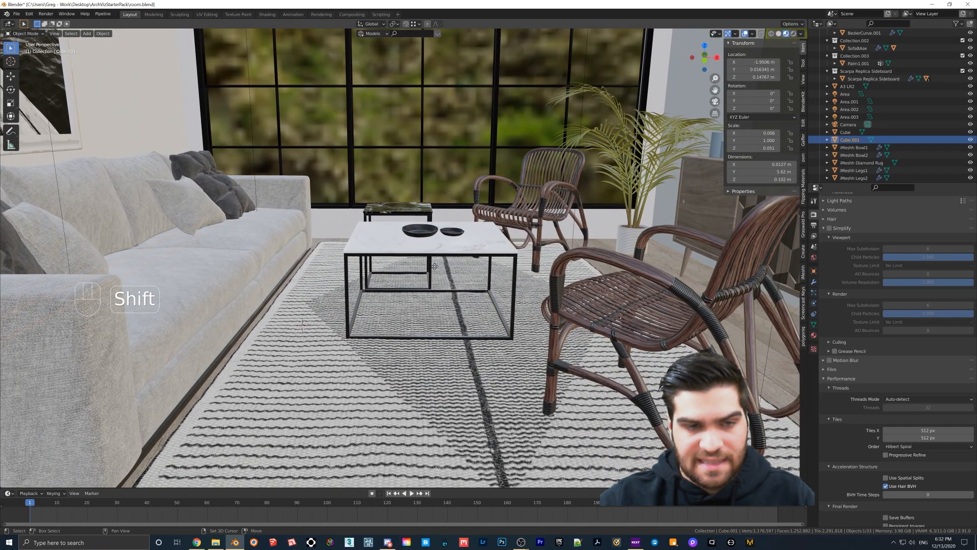
{"action": "key", "text": "shift+d"}
{"action": "key", "text": "x"}
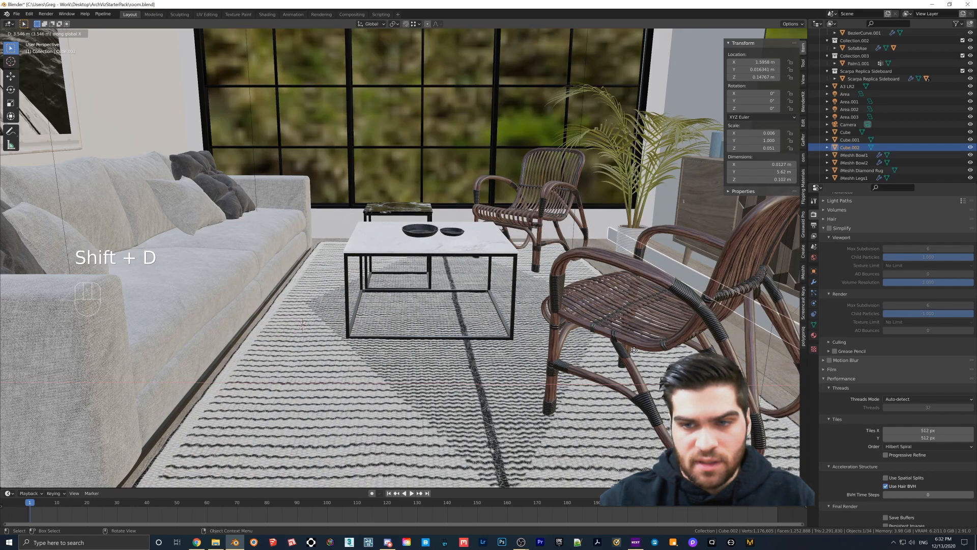
{"action": "left_click", "coordinate": [732, 348]}
Step: Fit the duplicated baseboard along X against the sideboard wall, at about X 1.95 m
{"action": "middle_click_drag", "start_coordinate": [732, 347], "coordinate": [623, 312], "text": "shift"}
{"action": "middle_click_drag", "start_coordinate": [631, 353], "coordinate": [517, 321], "text": "shift"}
{"action": "scroll", "coordinate": [517, 325], "scroll_direction": "up", "scroll_amount": 3}
{"action": "key", "text": "g"}
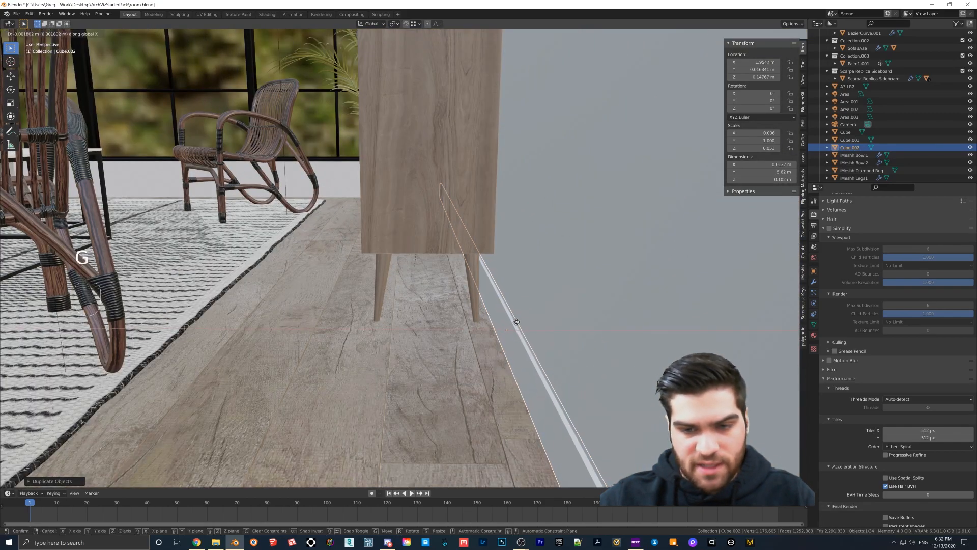
{"action": "left_click", "coordinate": [504, 330]}
Step: Duplicate the sideboard wall's baseboard along X to the middle of the room and rotate the copy 90° about Z
{"action": "scroll", "coordinate": [503, 331], "scroll_direction": "down", "scroll_amount": 3}
{"action": "middle_click_drag", "start_coordinate": [503, 332], "coordinate": [488, 338]}
{"action": "middle_click_drag", "start_coordinate": [429, 315], "coordinate": [519, 338], "text": "shift"}
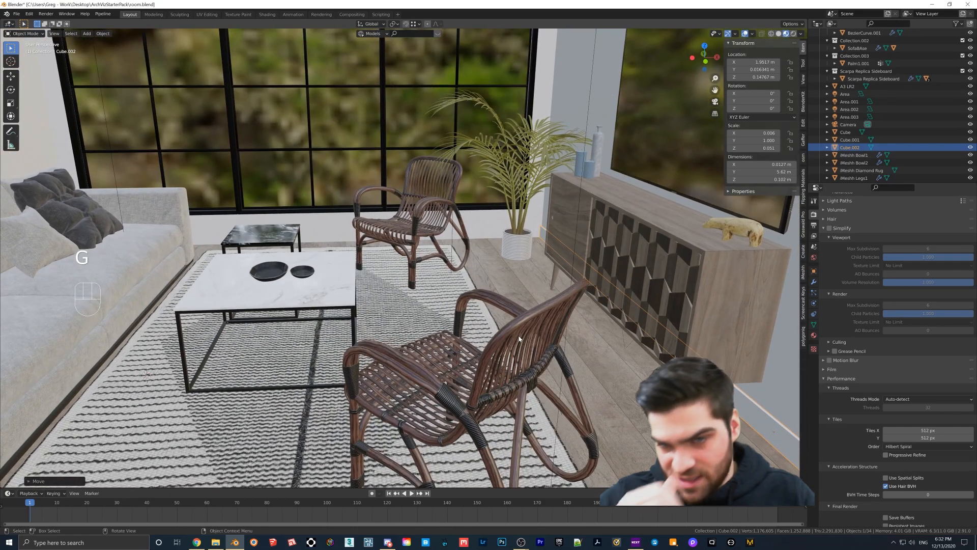
{"action": "key", "text": "shift"}
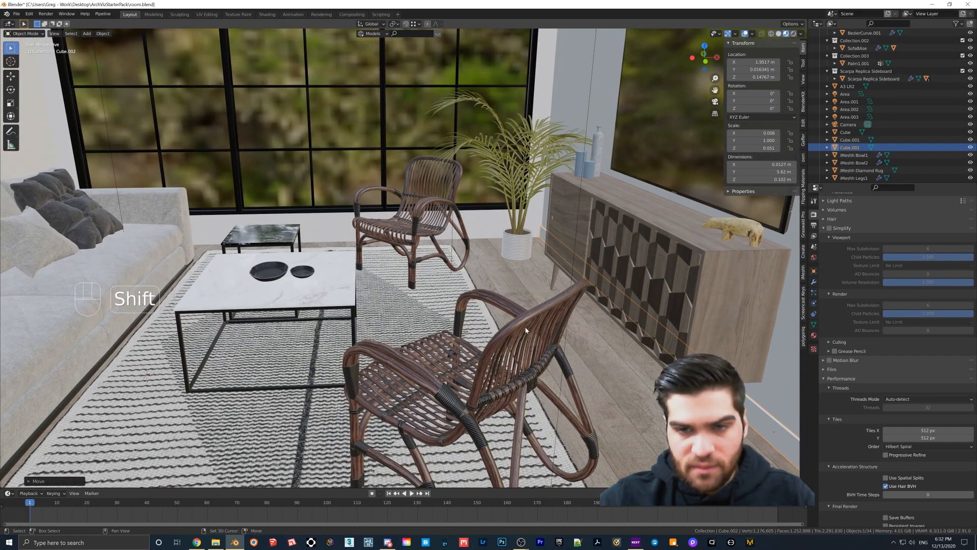
{"action": "key", "text": "shift+d"}
{"action": "key", "text": "x"}
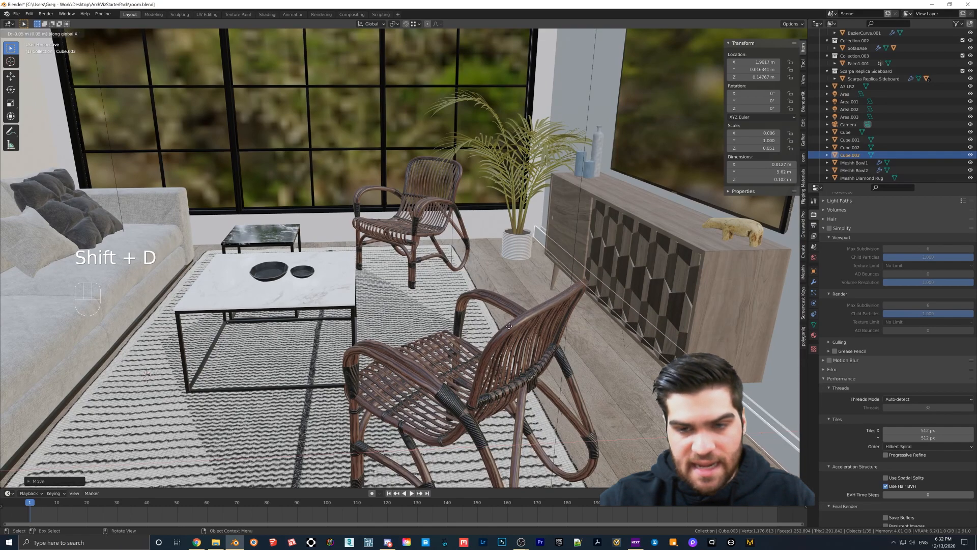
{"action": "left_click", "coordinate": [90, 334]}
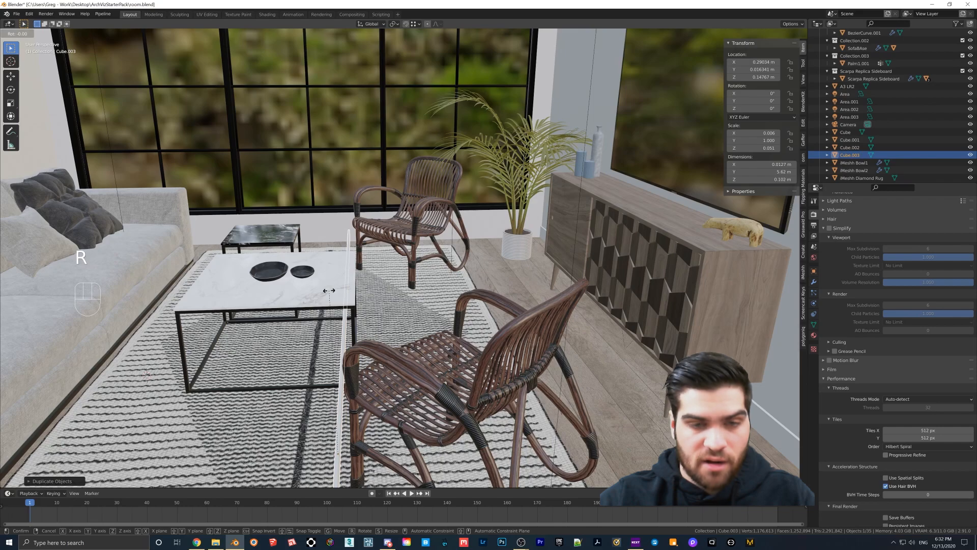
{"action": "type", "text": "rz"}
{"action": "type", "text": "90"}
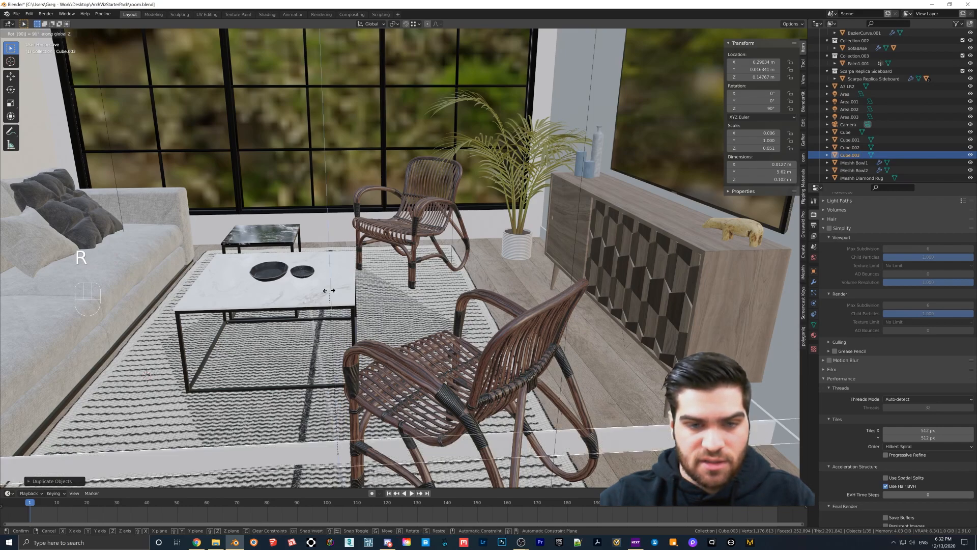
{"action": "key", "text": "Return"}
Step: Move the rotated baseboard along Y against the wall below the window, at about Y 2.89 m
{"action": "key", "text": "g"}
{"action": "key", "text": "y"}
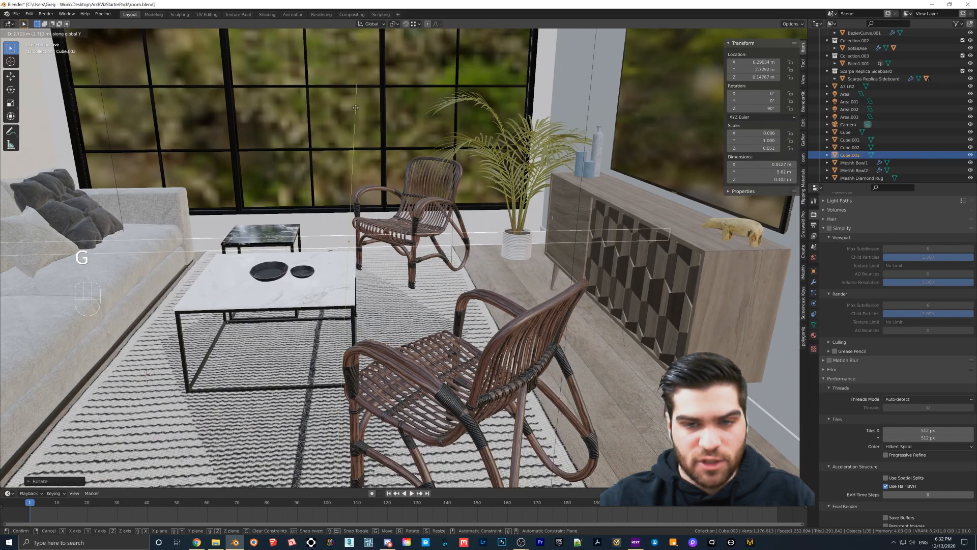
{"action": "left_click", "coordinate": [357, 104]}
{"action": "middle_click_drag", "start_coordinate": [471, 181], "coordinate": [377, 217]}
{"action": "scroll", "coordinate": [445, 217], "scroll_direction": "up", "scroll_amount": 4}
{"action": "scroll", "coordinate": [465, 215], "scroll_direction": "up", "scroll_amount": 5}
{"action": "scroll", "coordinate": [478, 216], "scroll_direction": "up", "scroll_amount": 2}
{"action": "key", "text": "g"}
{"action": "key", "text": "x"}
{"action": "key", "text": "y"}
{"action": "left_click", "coordinate": [425, 240]}
{"action": "middle_click_drag", "start_coordinate": [377, 216], "coordinate": [369, 77], "text": "shift"}
{"action": "scroll", "coordinate": [393, 143], "scroll_direction": "down", "scroll_amount": 14}
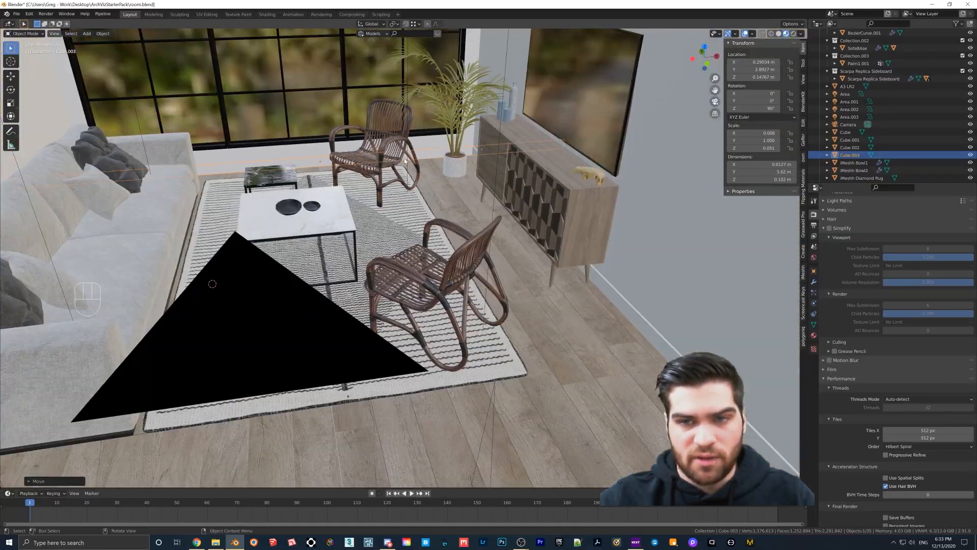
Step: Frame the room at eye level facing the window wall and save the scene file
{"action": "middle_click_drag", "start_coordinate": [394, 146], "coordinate": [426, 181]}
{"action": "middle_click_drag", "start_coordinate": [426, 181], "coordinate": [398, 270], "text": "shift"}
{"action": "scroll", "coordinate": [398, 281], "scroll_direction": "down", "scroll_amount": 1}
{"action": "scroll", "coordinate": [398, 281], "scroll_direction": "up", "scroll_amount": 1}
{"action": "left_click", "coordinate": [16, 14]}
{"action": "left_click", "coordinate": [37, 64]}
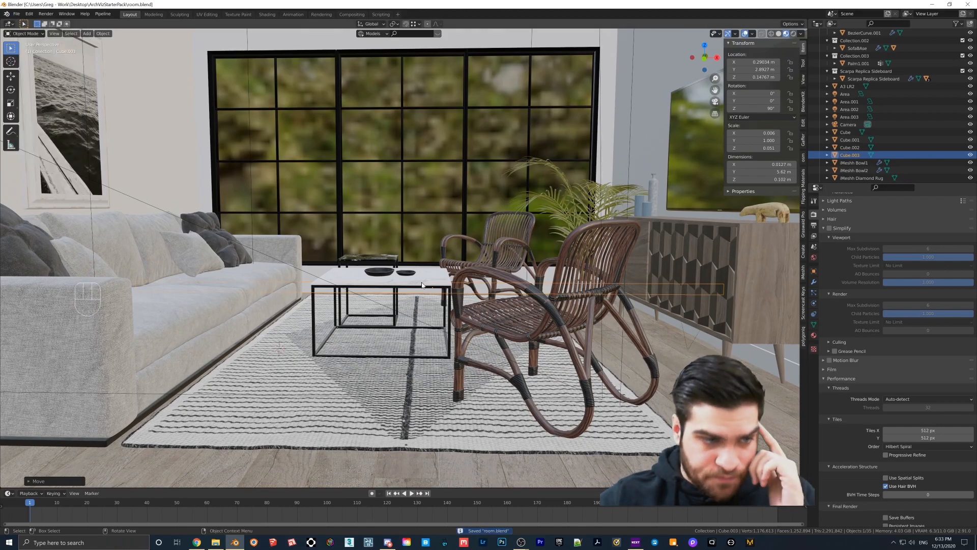
Step: Switch to Chrome and open the Sherwin-Williams website in the browser window
{"action": "right_click", "coordinate": [198, 544]}
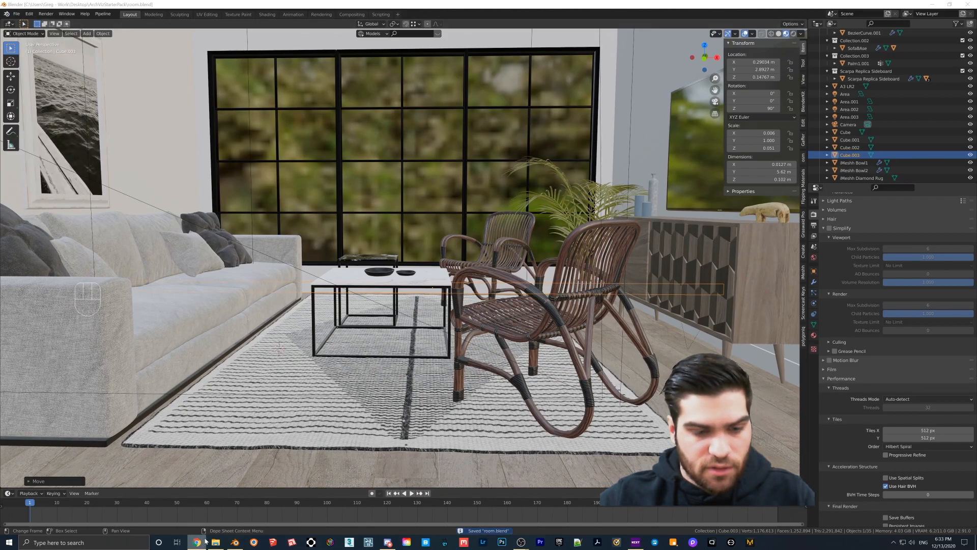
{"action": "left_click", "coordinate": [219, 529]}
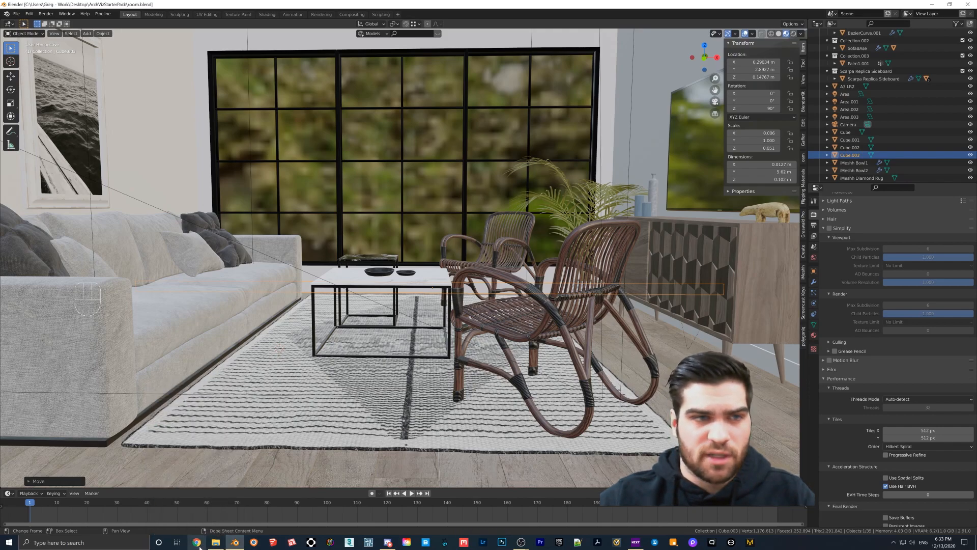
{"action": "left_click", "coordinate": [198, 543]}
{"action": "left_click_drag", "start_coordinate": [818, 131], "coordinate": [487, 145]}
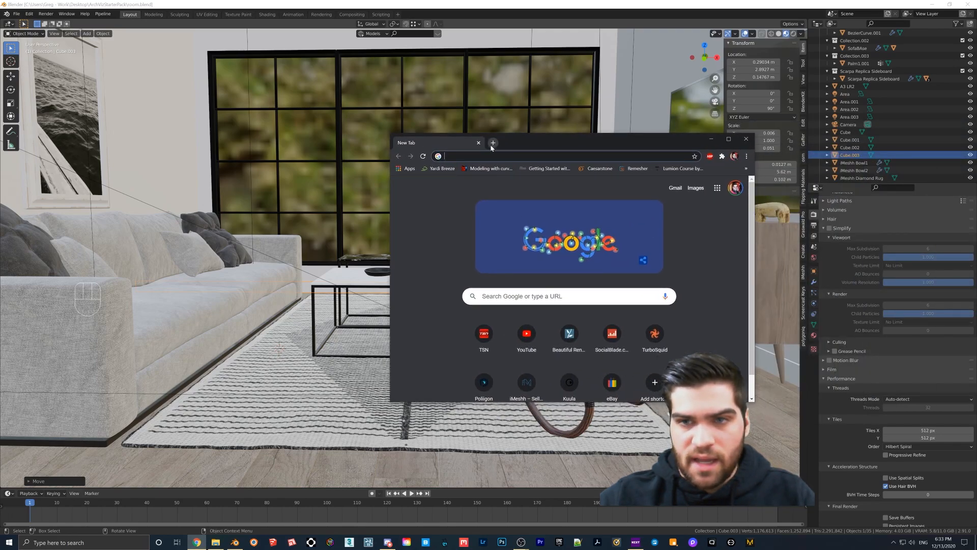
{"action": "left_click", "coordinate": [492, 145]}
{"action": "left_click", "coordinate": [479, 144]}
{"action": "left_click", "coordinate": [471, 156]}
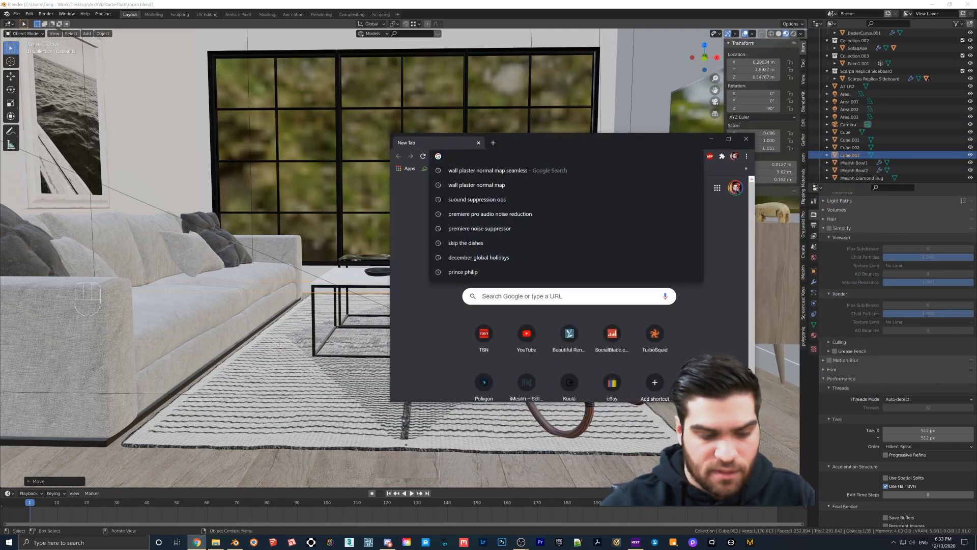
{"action": "type", "text": "sherwin"}
{"action": "key", "text": "Return"}
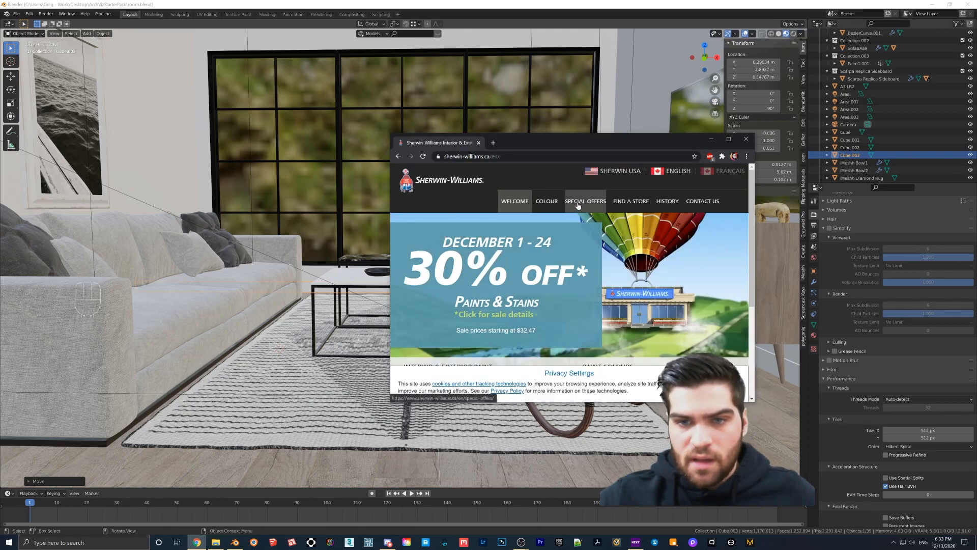
Step: Open the Sherwin-Williams colour wall and filter it to the Neutral colour family
{"action": "left_click", "coordinate": [547, 201]}
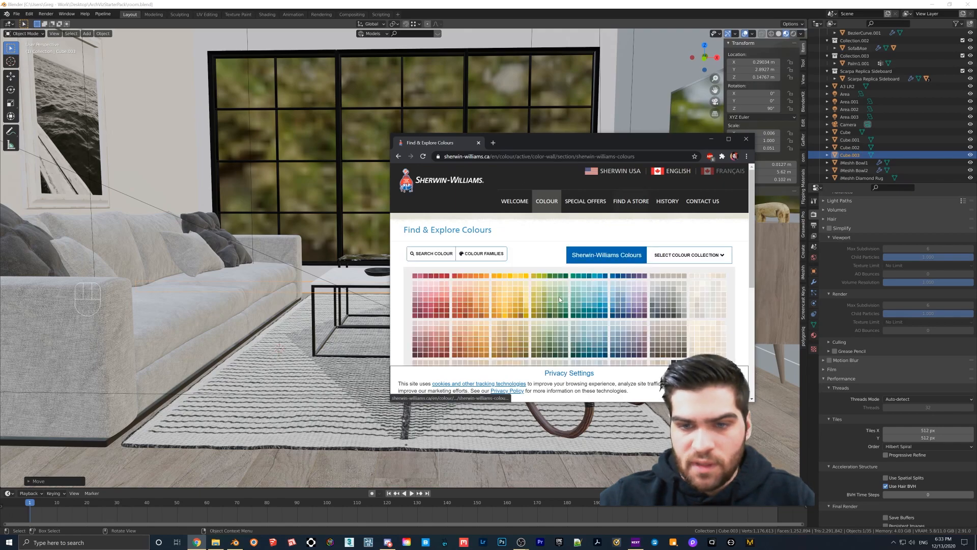
{"action": "scroll", "coordinate": [570, 305], "scroll_direction": "down", "scroll_amount": 1}
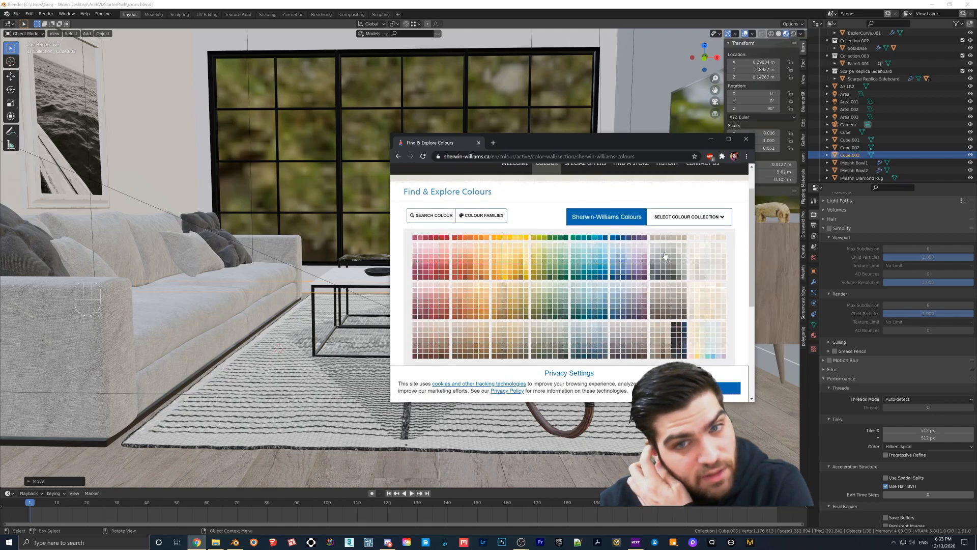
{"action": "scroll", "coordinate": [622, 265], "scroll_direction": "down", "scroll_amount": 1}
{"action": "left_click", "coordinate": [480, 178]}
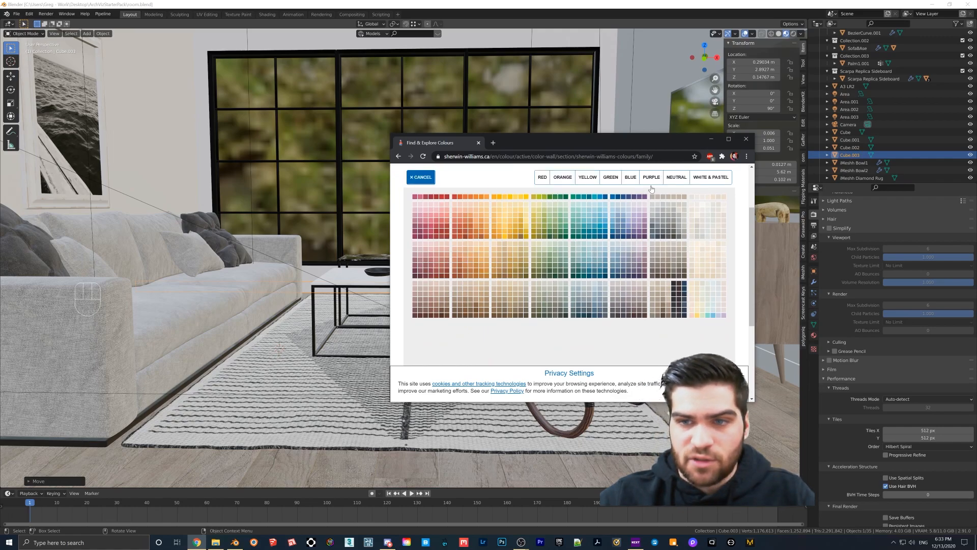
{"action": "left_click", "coordinate": [671, 179]}
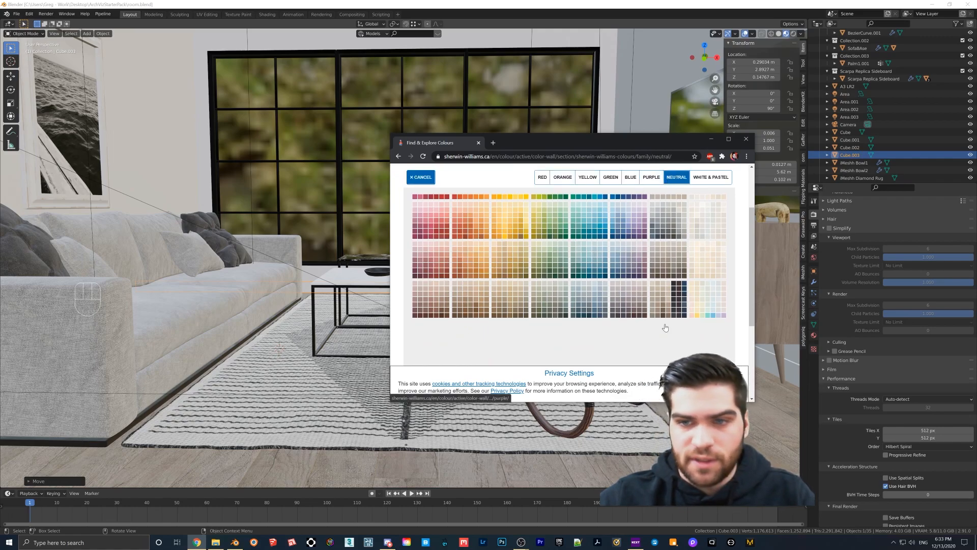
Step: Open the details of SW 7071 Gray Screen, copy its hex value and return to Blender
{"action": "left_click", "coordinate": [463, 233]}
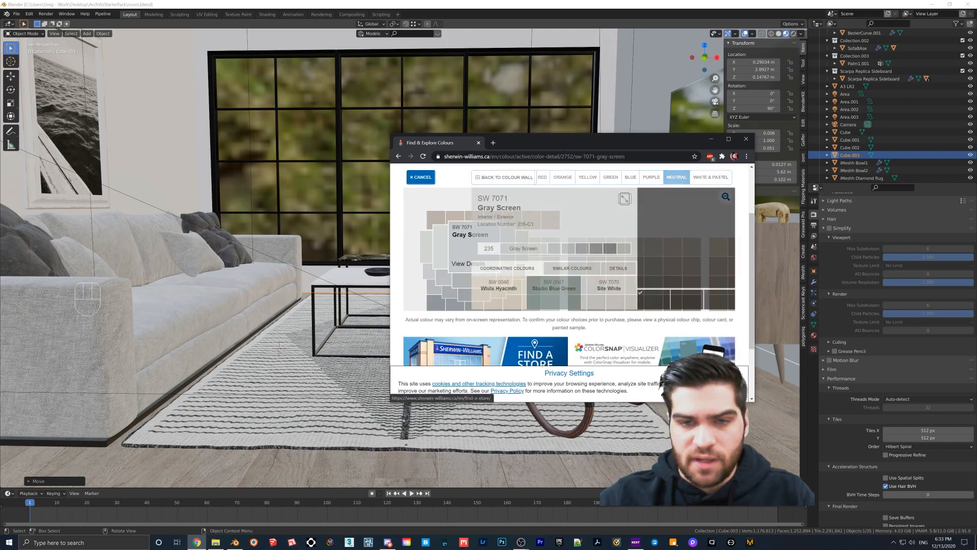
{"action": "left_click", "coordinate": [546, 269]}
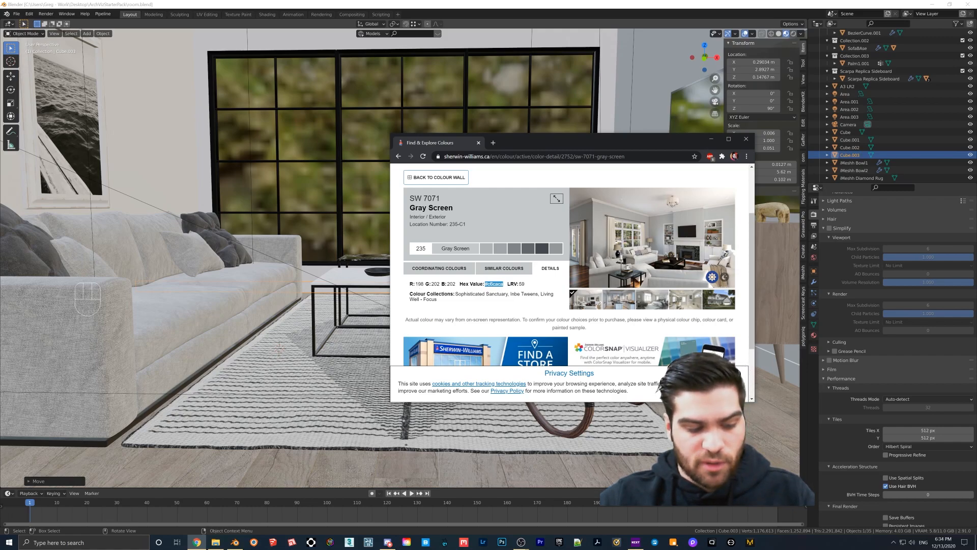
{"action": "left_click", "coordinate": [711, 140]}
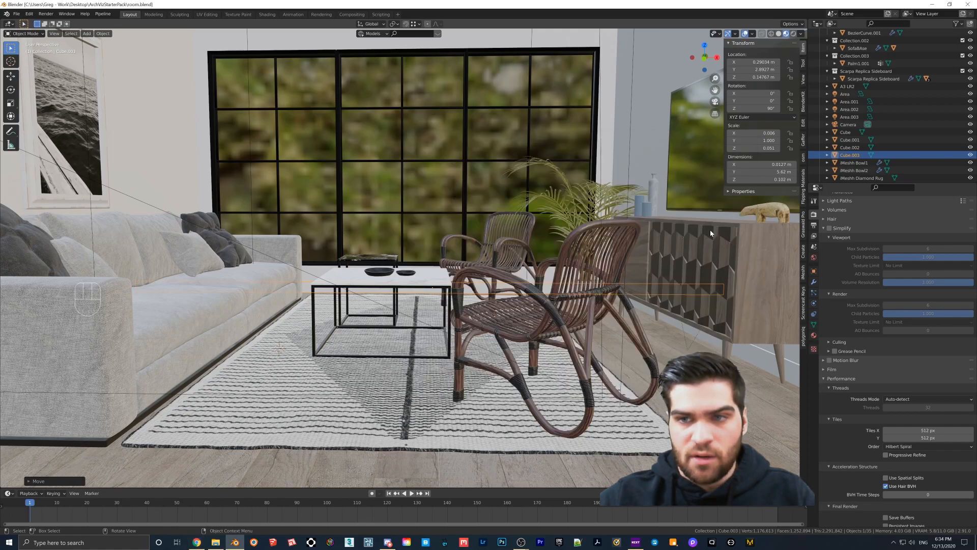
Step: Give the room's wall cube a new material named Wall Plaster and save the file
{"action": "left_click", "coordinate": [644, 156]}
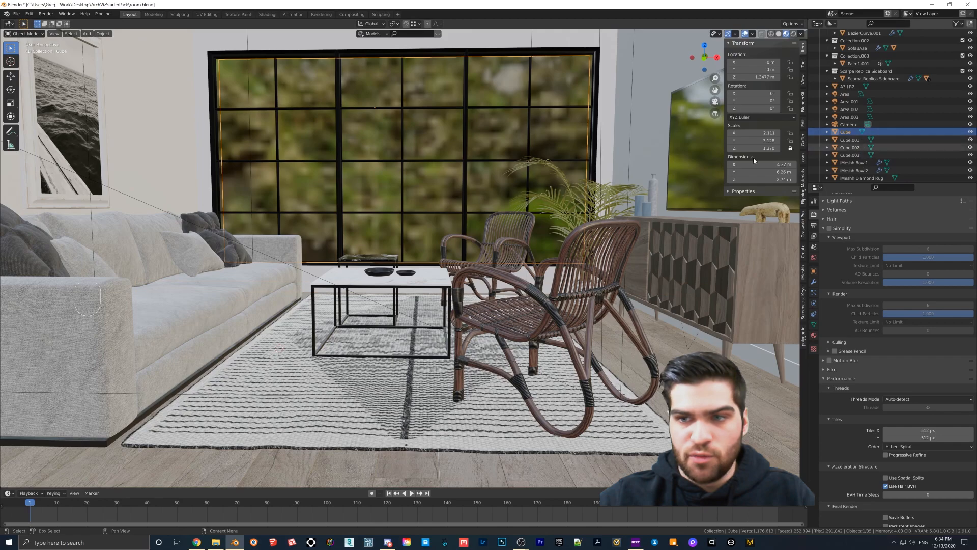
{"action": "middle_click_drag", "start_coordinate": [336, 162], "coordinate": [318, 154]}
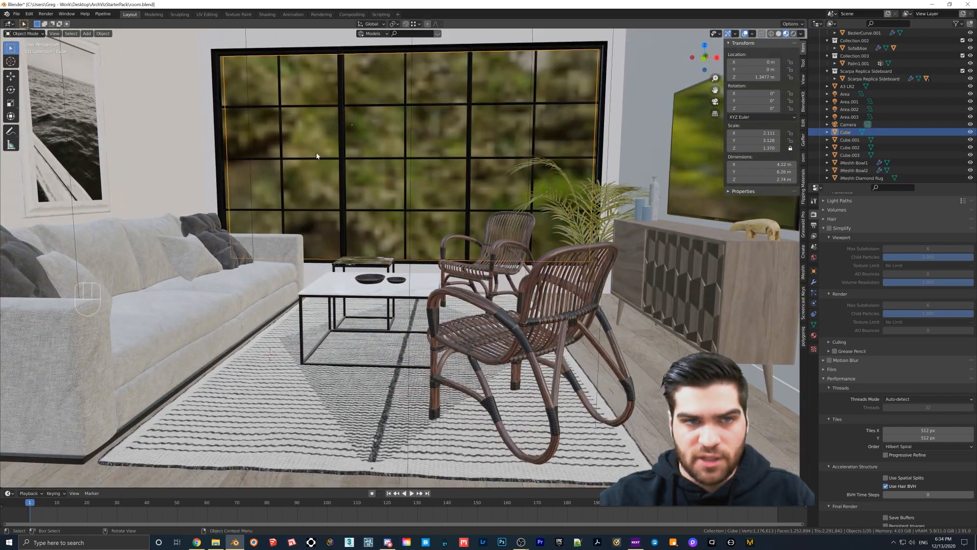
{"action": "left_click", "coordinate": [813, 336]}
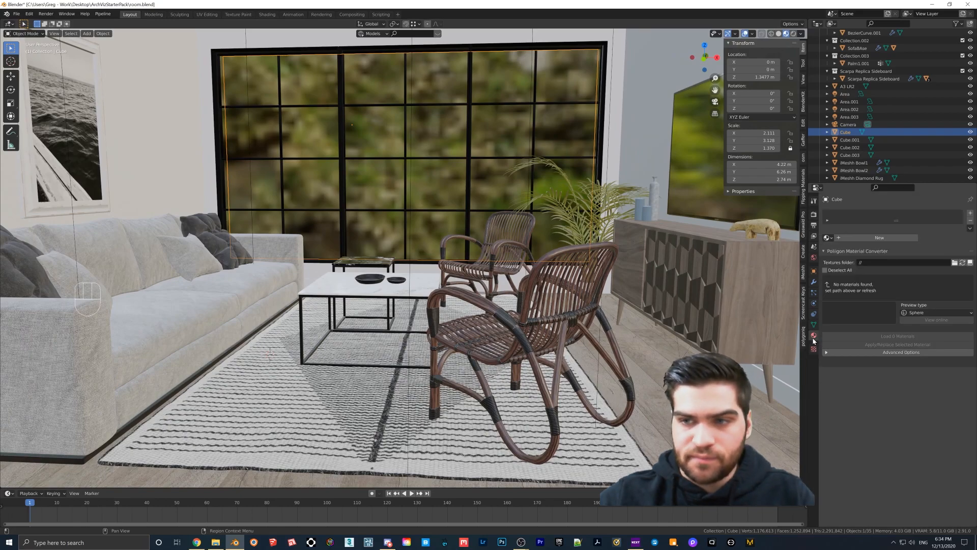
{"action": "left_click", "coordinate": [879, 237]}
{"action": "double_click", "coordinate": [852, 215]}
{"action": "type", "text": "Wall Plaster"}
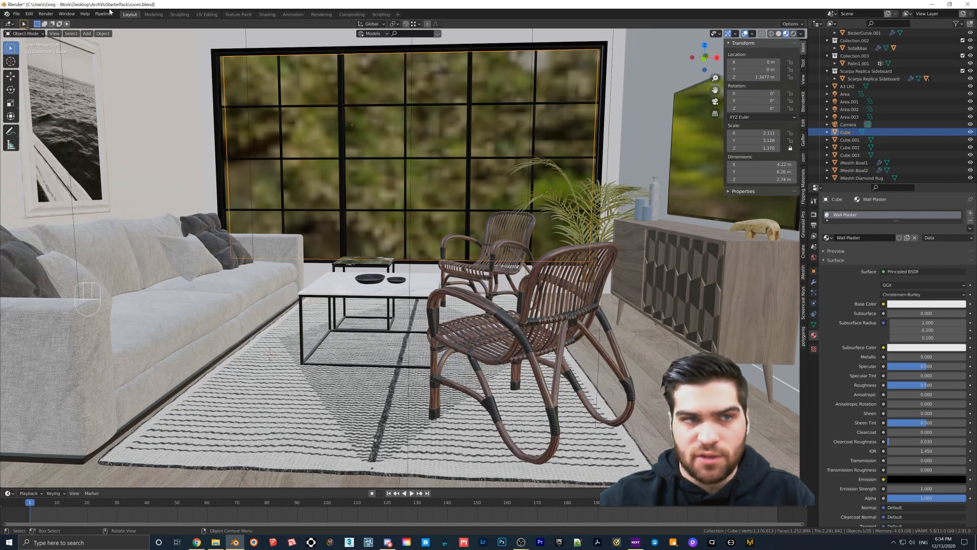
{"action": "left_click", "coordinate": [17, 14]}
{"action": "left_click", "coordinate": [30, 65]}
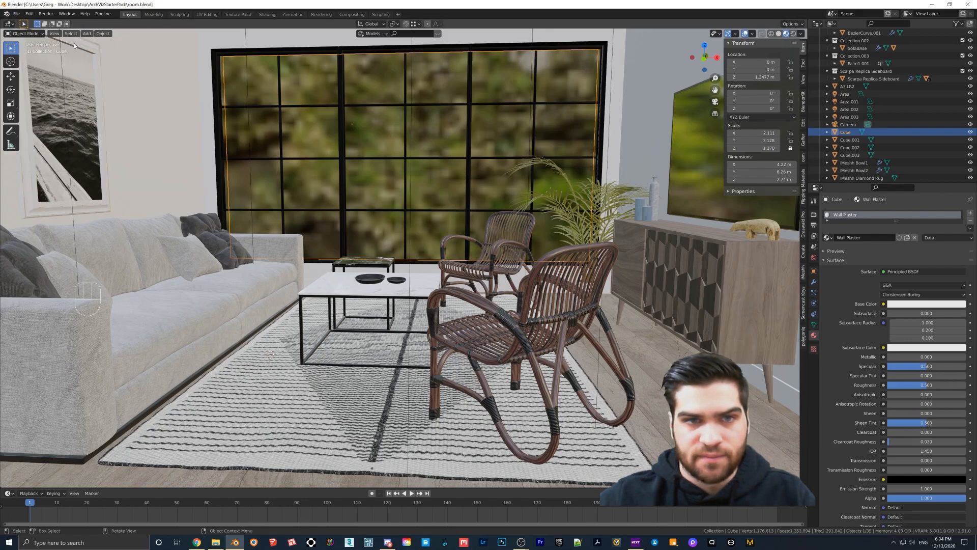
Step: In the Shading workspace, set the Wall Plaster material's base colour to the copied Gray Screen hex value
{"action": "left_click", "coordinate": [265, 15]}
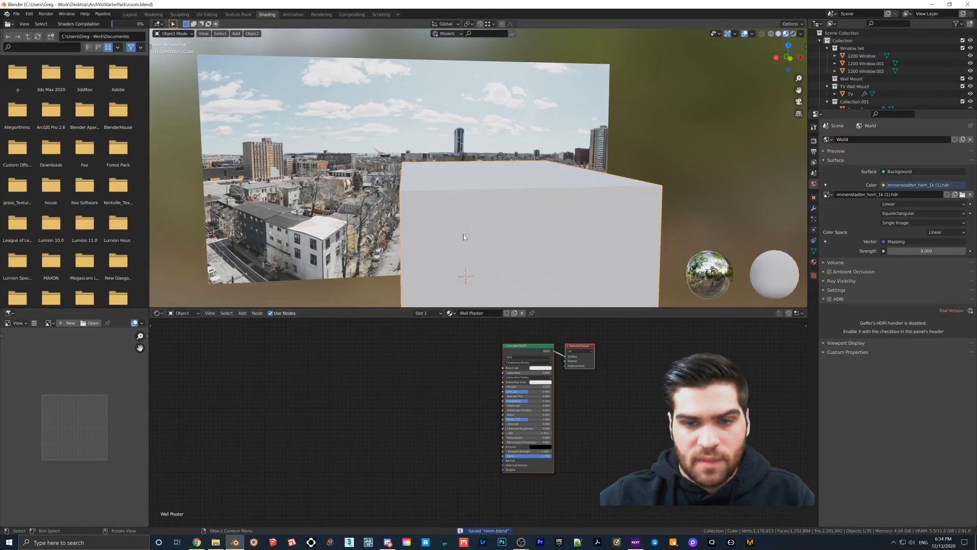
{"action": "scroll", "coordinate": [506, 367], "scroll_direction": "up", "scroll_amount": 2}
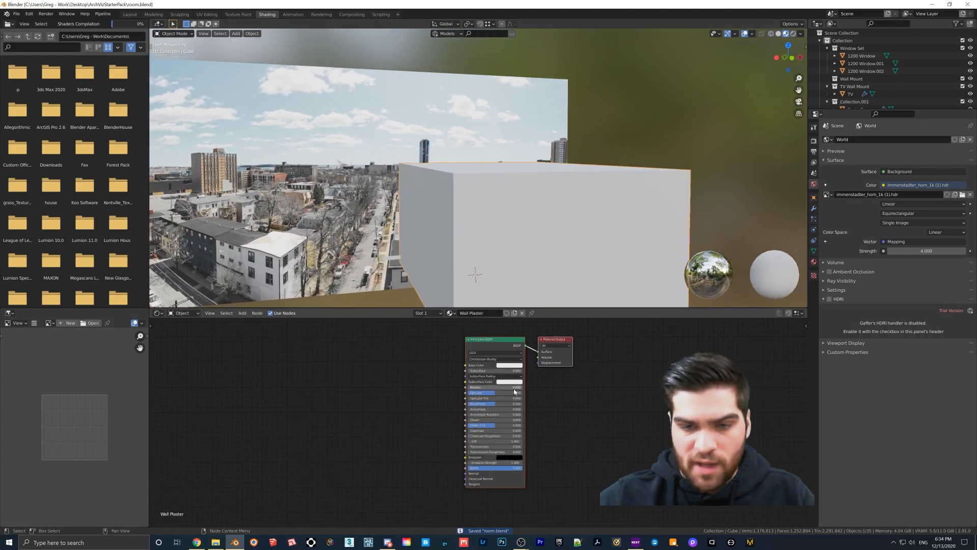
{"action": "left_click", "coordinate": [508, 363]}
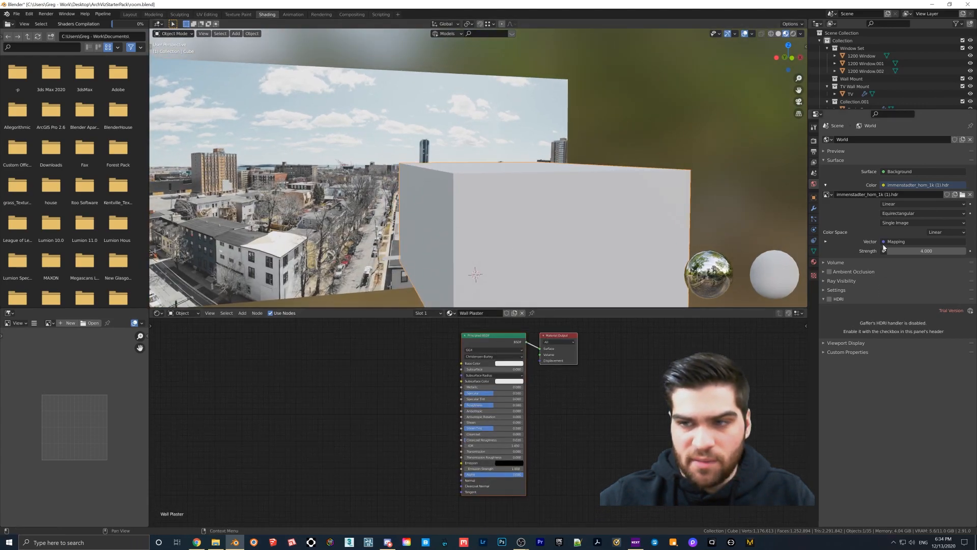
{"action": "left_click", "coordinate": [505, 364]}
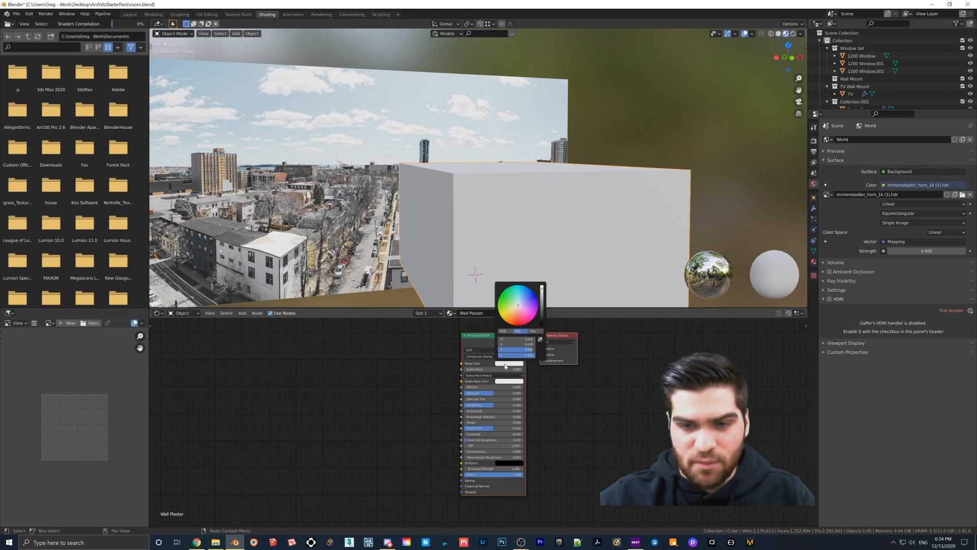
{"action": "left_click", "coordinate": [506, 364]}
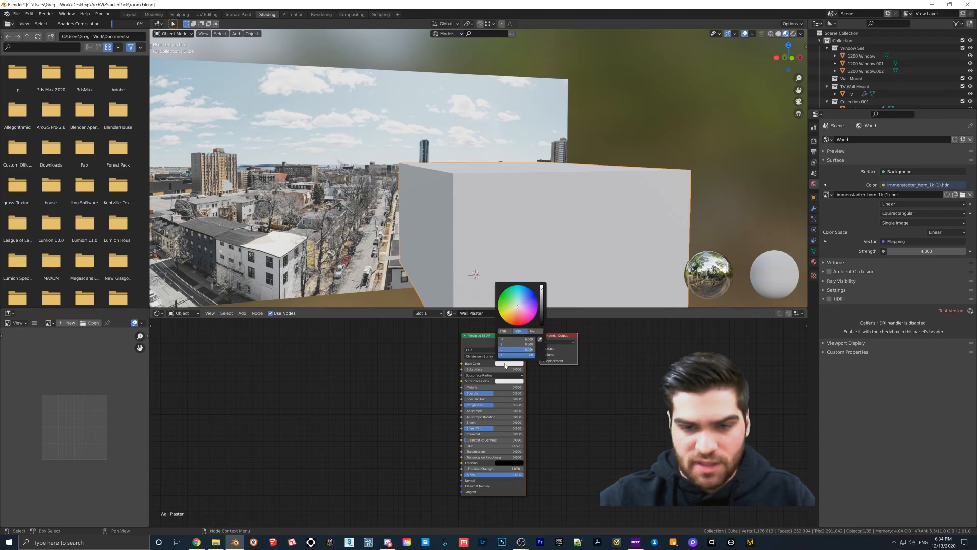
{"action": "left_click", "coordinate": [503, 365]}
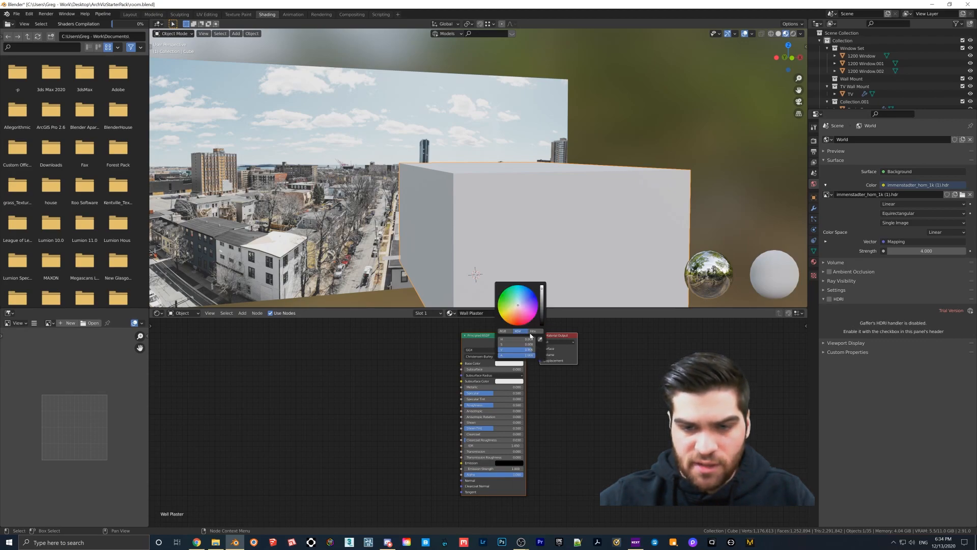
{"action": "left_click", "coordinate": [532, 331]}
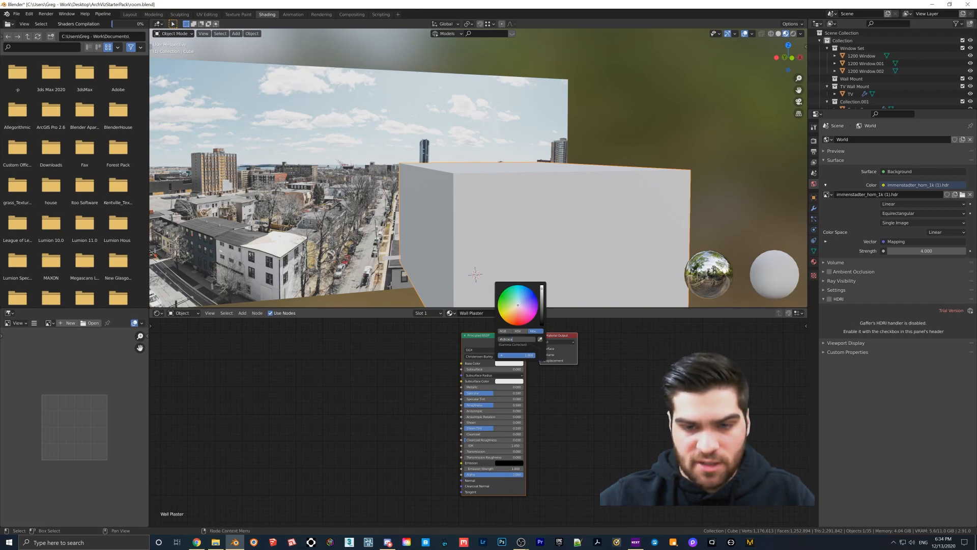
{"action": "key", "text": "Return"}
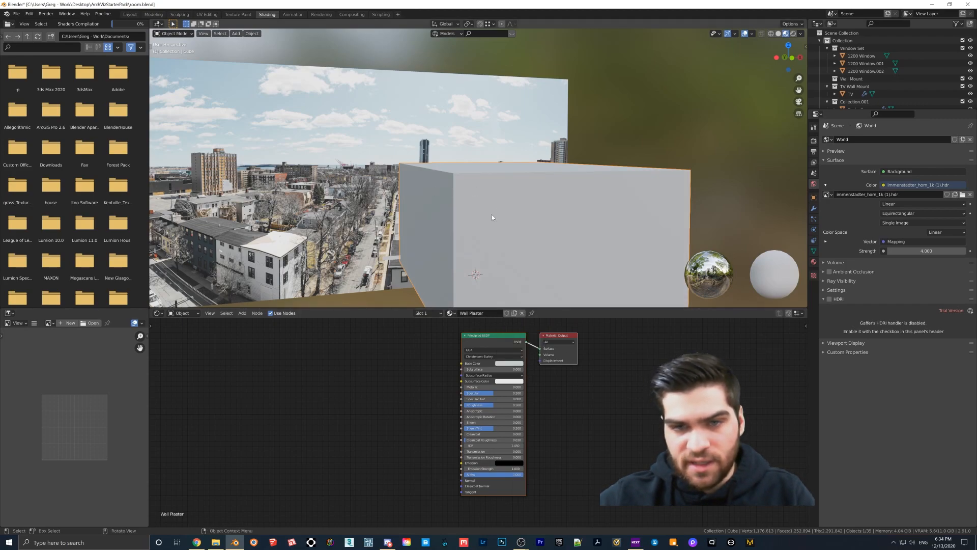
{"action": "scroll", "coordinate": [504, 220], "scroll_direction": "up", "scroll_amount": 12}
{"action": "middle_click_drag", "start_coordinate": [497, 228], "coordinate": [514, 197]}
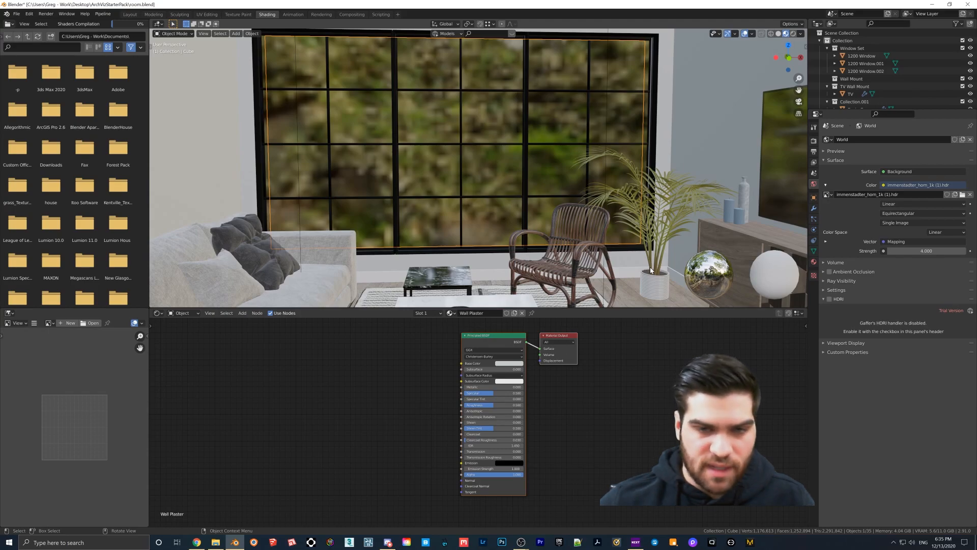
Step: Switch to Chrome and search Google Images for "wall plaster normal map seamless" in a new tab
{"action": "left_click", "coordinate": [197, 541]}
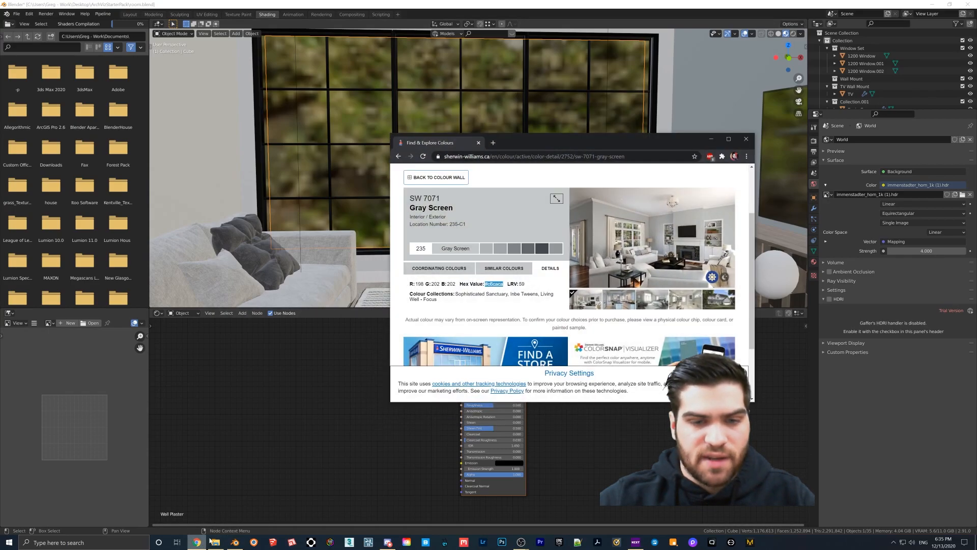
{"action": "left_click", "coordinate": [492, 143]}
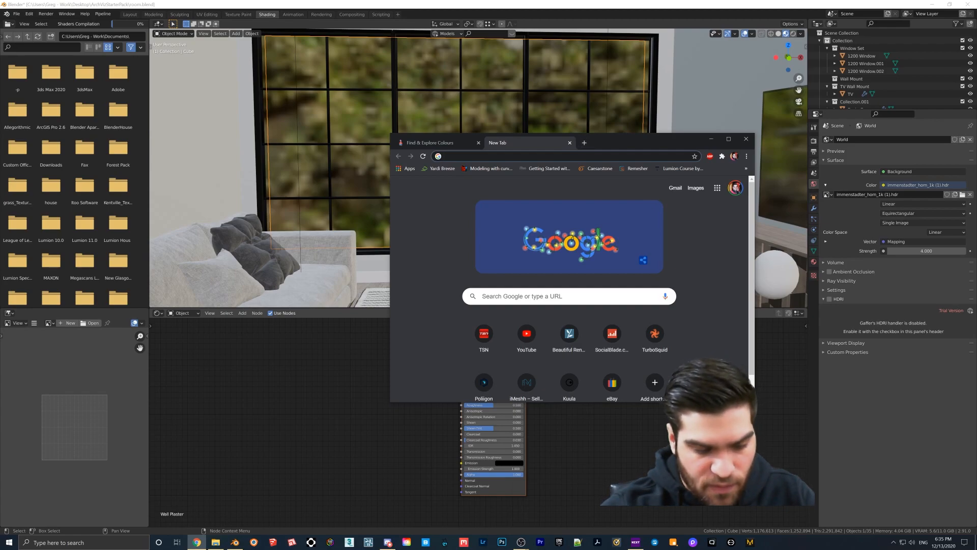
{"action": "type", "text": "wall plaster"}
{"action": "key", "text": "Return"}
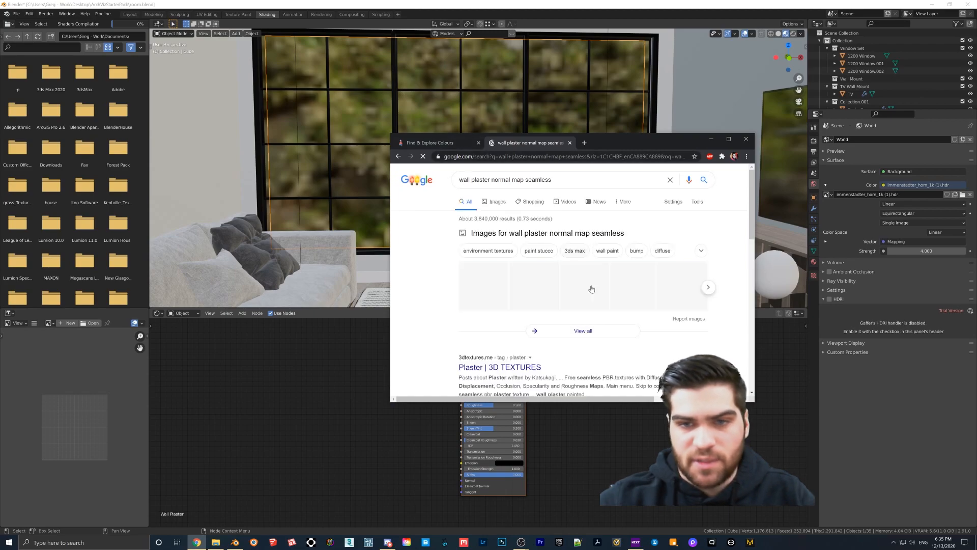
{"action": "left_click", "coordinate": [497, 202]}
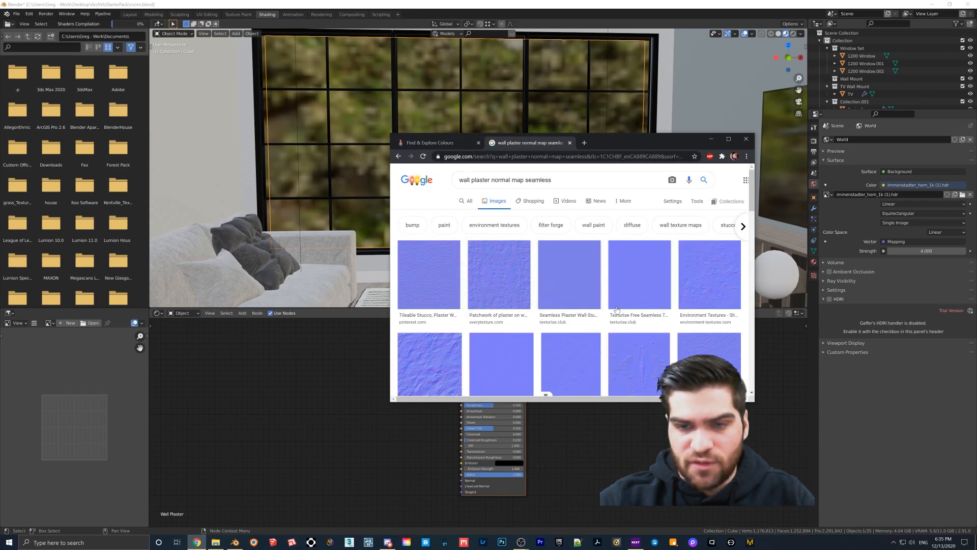
{"action": "scroll", "coordinate": [645, 322], "scroll_direction": "down", "scroll_amount": 1}
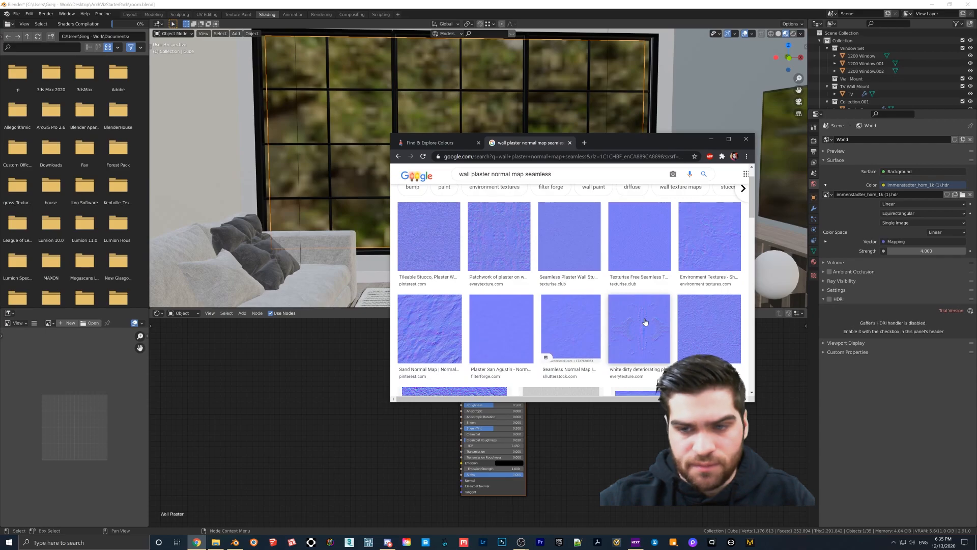
Step: Save the Environment Textures plaster normal map image as a JPEG in the ArchVizStarterPack folder on the Desktop
{"action": "left_click", "coordinate": [700, 328]}
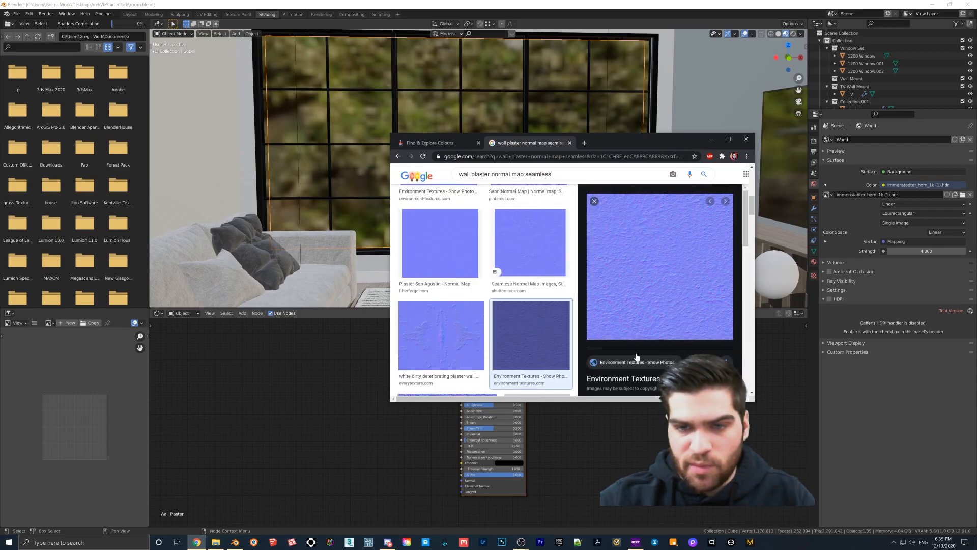
{"action": "right_click", "coordinate": [658, 279]}
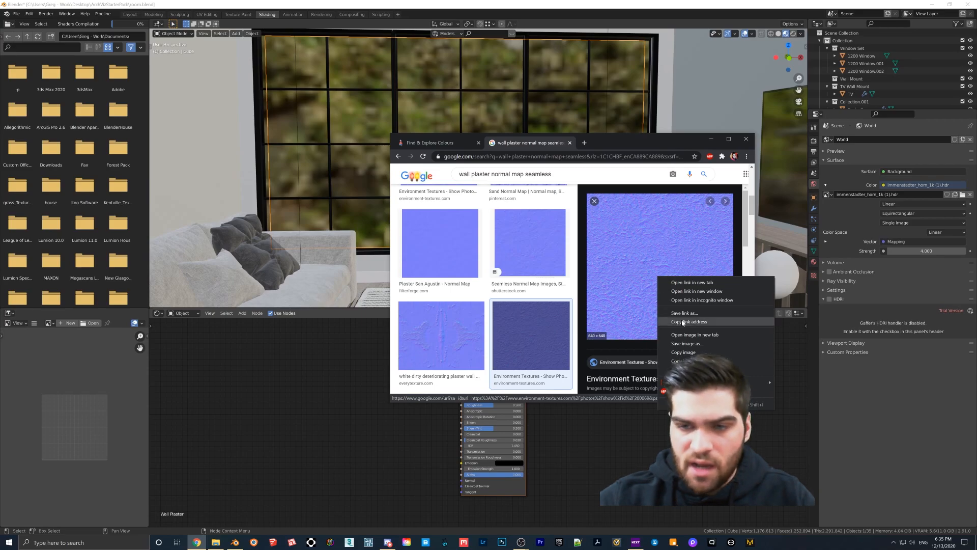
{"action": "left_click", "coordinate": [687, 343]}
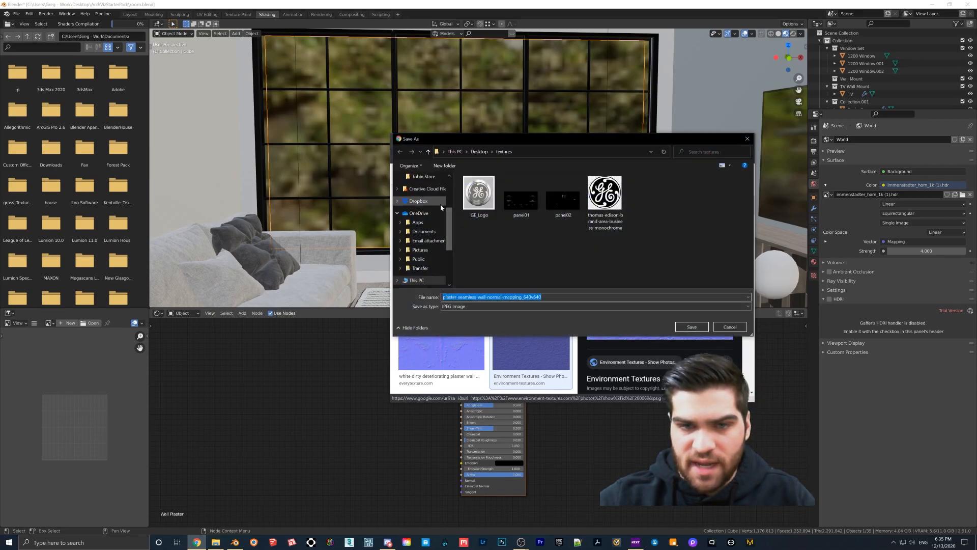
{"action": "scroll", "coordinate": [422, 206], "scroll_direction": "up", "scroll_amount": 3}
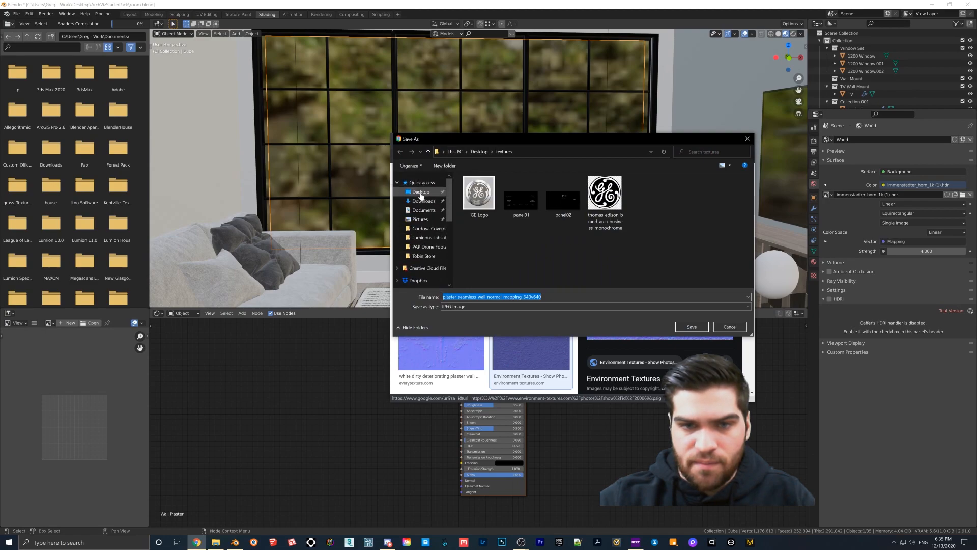
{"action": "left_click", "coordinate": [421, 193]}
{"action": "double_click", "coordinate": [494, 206]}
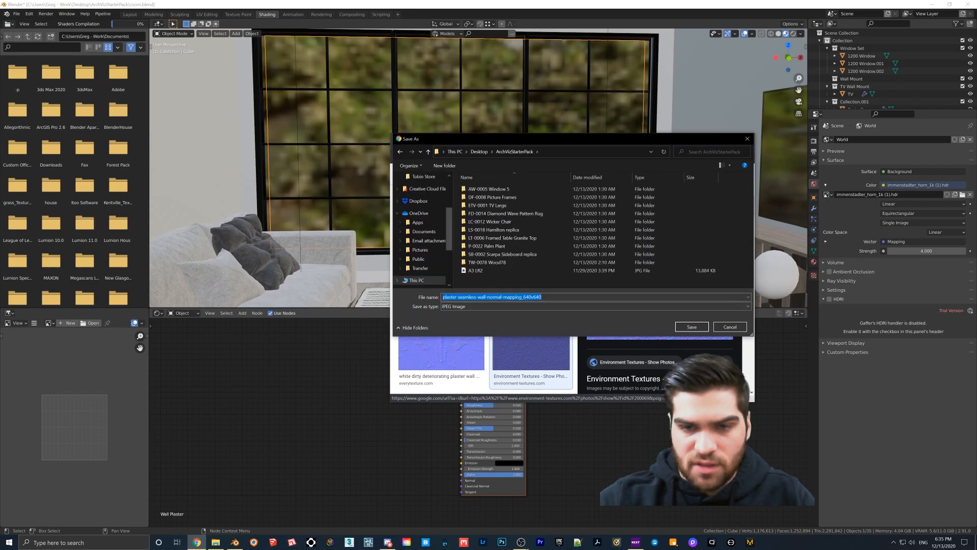
{"action": "left_click", "coordinate": [704, 331]}
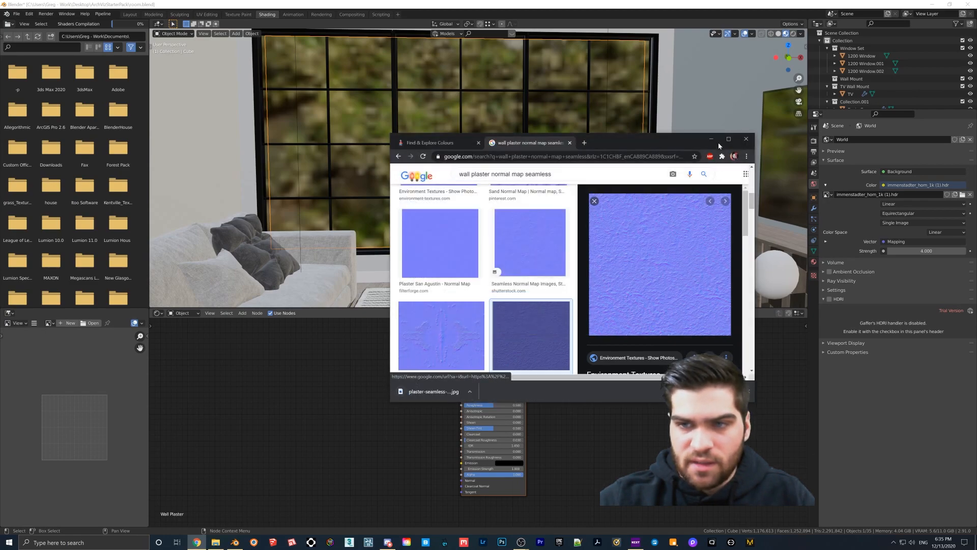
Step: Return to Blender and add the downloaded plaster normal map from the ArchVizStarterPack folder as an image texture in the Wall Plaster node graph
{"action": "key", "text": "alt+Tab"}
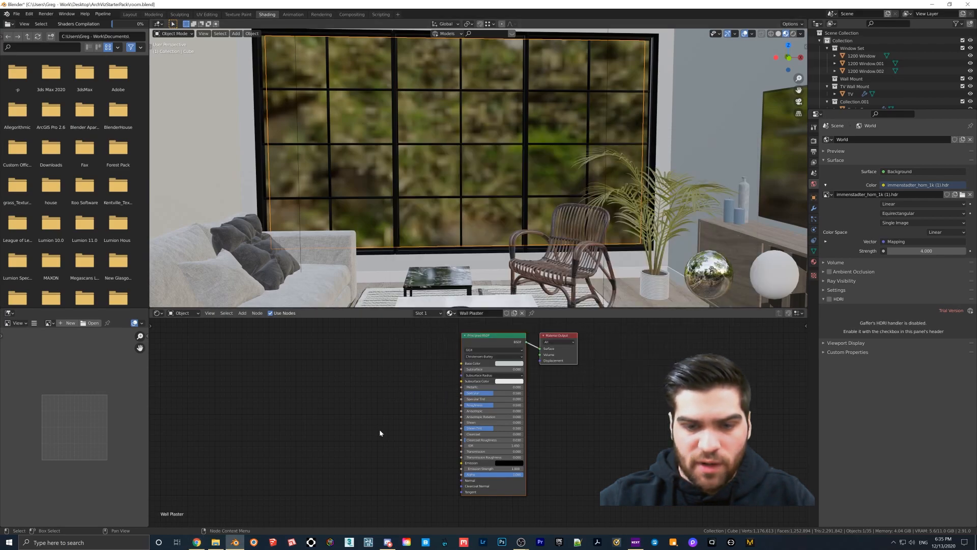
{"action": "left_click", "coordinate": [216, 542]}
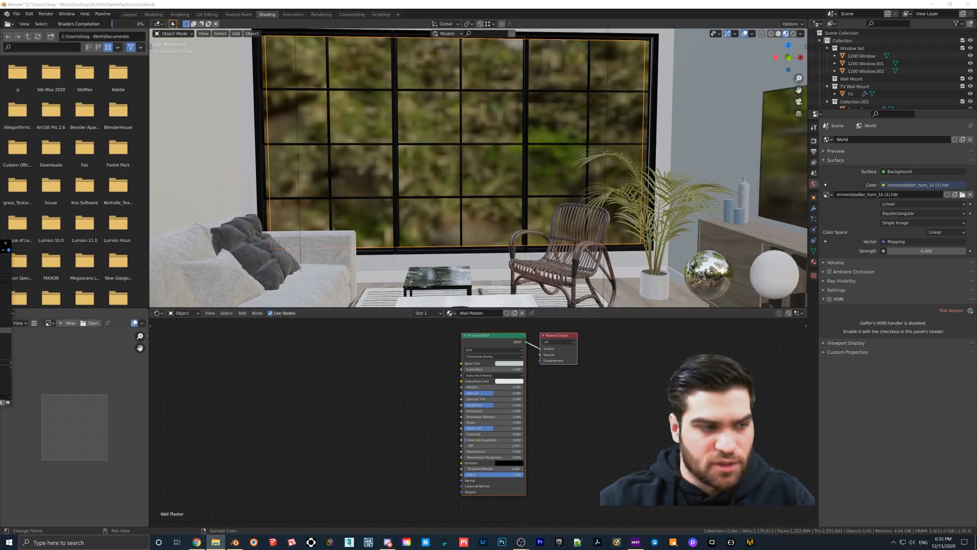
{"action": "left_click_drag", "start_coordinate": [0, 243], "coordinate": [663, 122]}
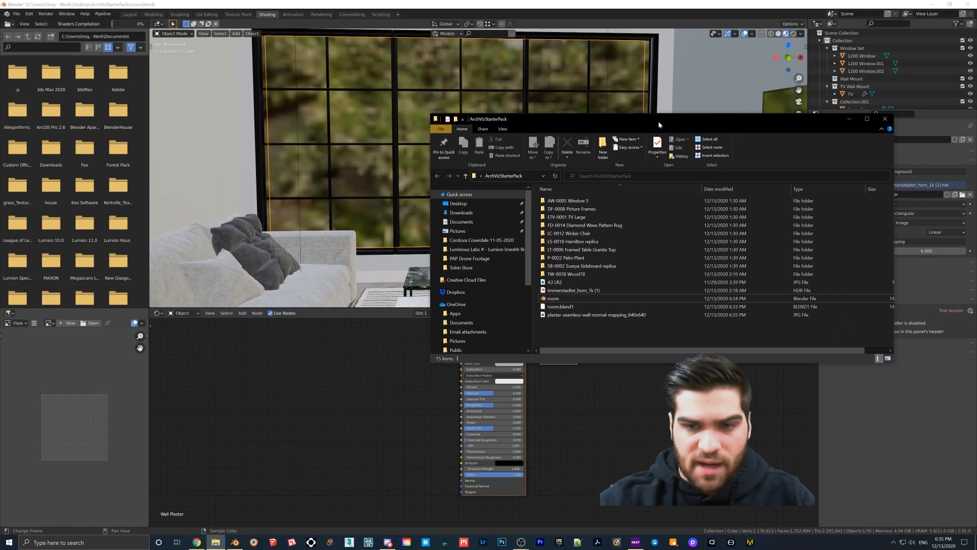
{"action": "left_click", "coordinate": [588, 315]}
{"action": "left_click_drag", "start_coordinate": [588, 315], "coordinate": [308, 426]}
Step: Add a Normal Map node and connect the plaster image's colour through it to the Principled BSDF's Normal input
{"action": "left_click", "coordinate": [389, 444]}
{"action": "key", "text": "shift+a"}
{"action": "type", "text": "normal"}
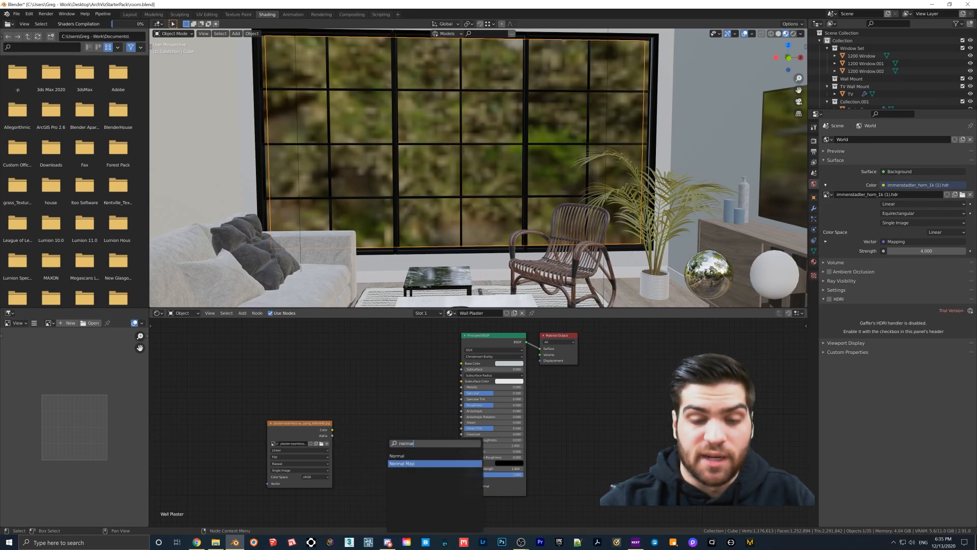
{"action": "left_click", "coordinate": [402, 463]}
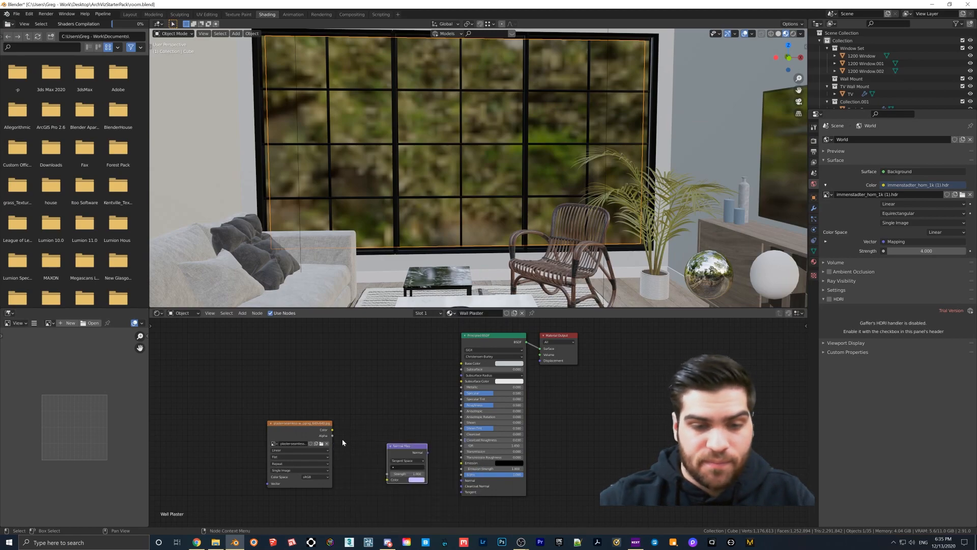
{"action": "left_click", "coordinate": [337, 460]}
{"action": "left_click_drag", "start_coordinate": [332, 448], "coordinate": [386, 479]}
{"action": "left_click_drag", "start_coordinate": [428, 452], "coordinate": [461, 480]}
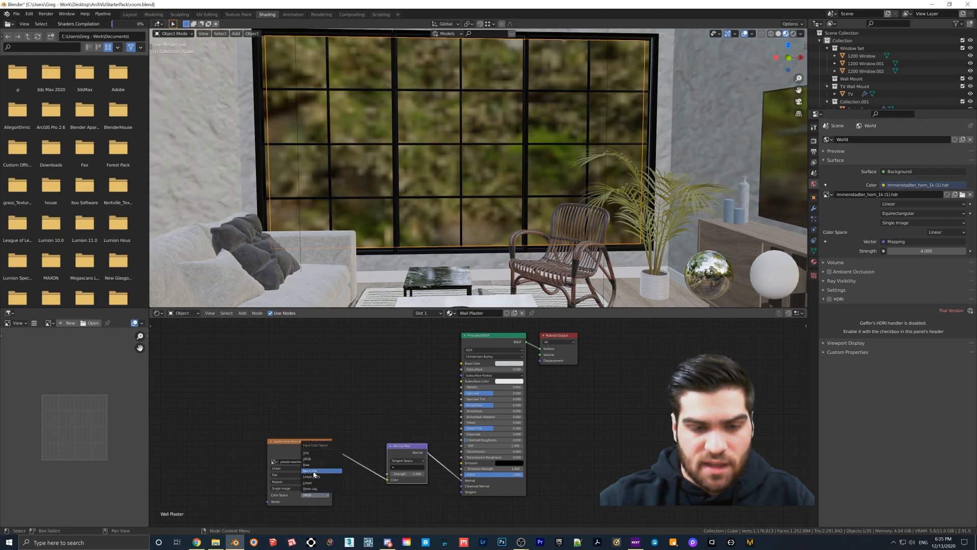
Step: Set the plaster image texture's colour space to Non-Color and check the walls in the viewport
{"action": "left_click", "coordinate": [313, 471]}
{"action": "middle_click_drag", "start_coordinate": [268, 202], "coordinate": [333, 212]}
{"action": "scroll", "coordinate": [300, 219], "scroll_direction": "down", "scroll_amount": 2}
{"action": "scroll", "coordinate": [316, 233], "scroll_direction": "up", "scroll_amount": 1}
{"action": "scroll", "coordinate": [332, 212], "scroll_direction": "down", "scroll_amount": 1}
{"action": "scroll", "coordinate": [332, 211], "scroll_direction": "up", "scroll_amount": 1}
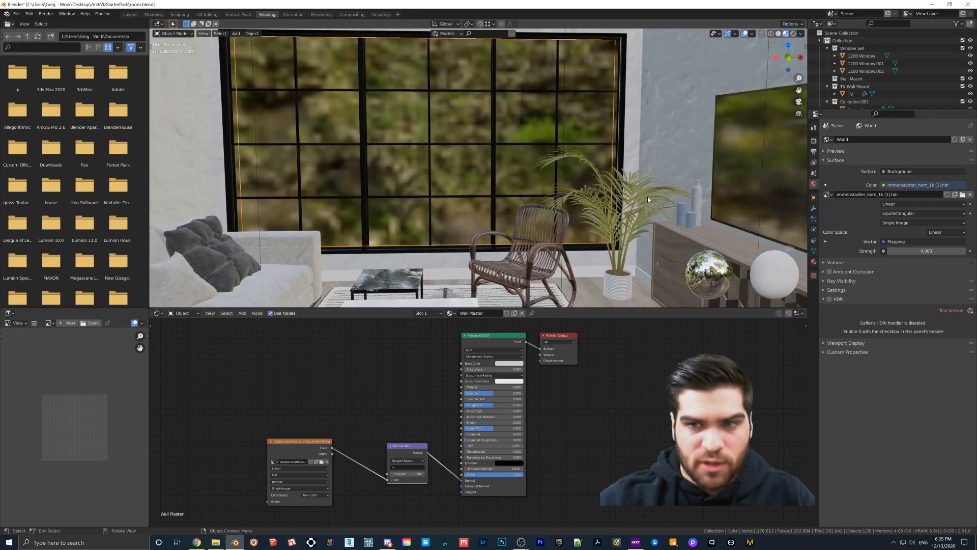
Step: Reposition the plaster image texture node and add connected Mapping and Texture Coordinate nodes to it
{"action": "left_click", "coordinate": [316, 423]}
{"action": "middle_click_drag", "start_coordinate": [321, 425], "coordinate": [342, 421]}
{"action": "left_click_drag", "start_coordinate": [321, 438], "coordinate": [344, 437]}
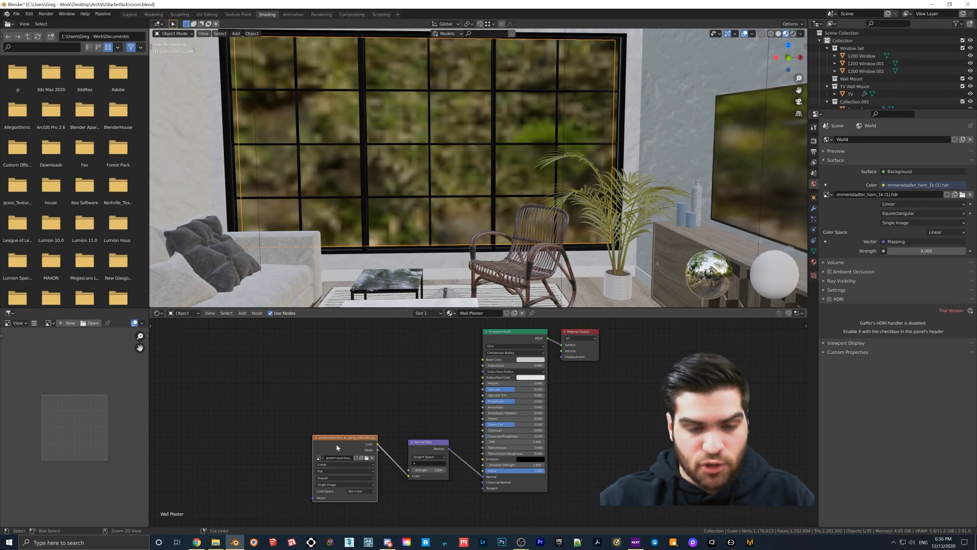
{"action": "key", "text": "ctrl+t"}
{"action": "middle_click_drag", "start_coordinate": [337, 412], "coordinate": [371, 372]}
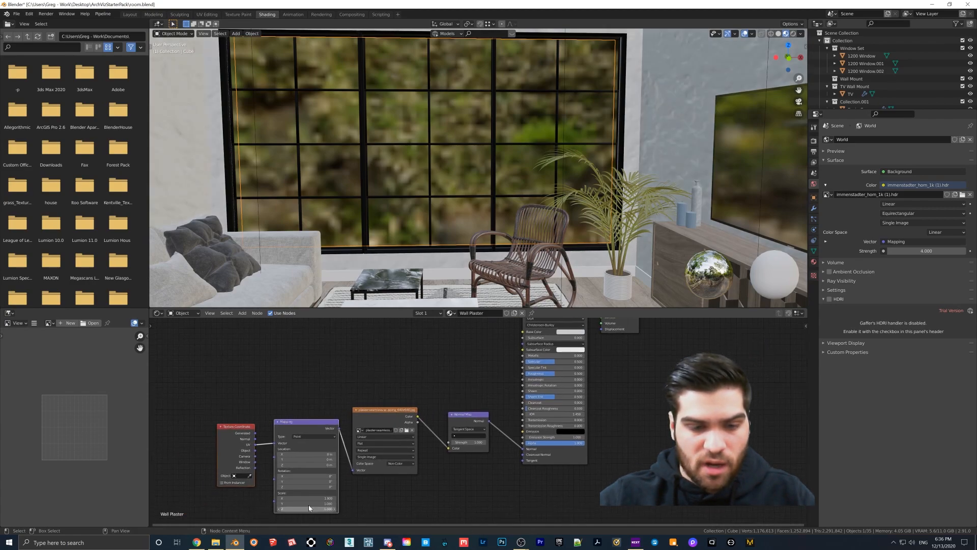
Step: Add a Value node below the Texture Coordinate node and connect it to the Mapping node's Scale input
{"action": "middle_click_drag", "start_coordinate": [231, 517], "coordinate": [271, 474]}
{"action": "key", "text": "shift+a"}
{"action": "type", "text": "sva"}
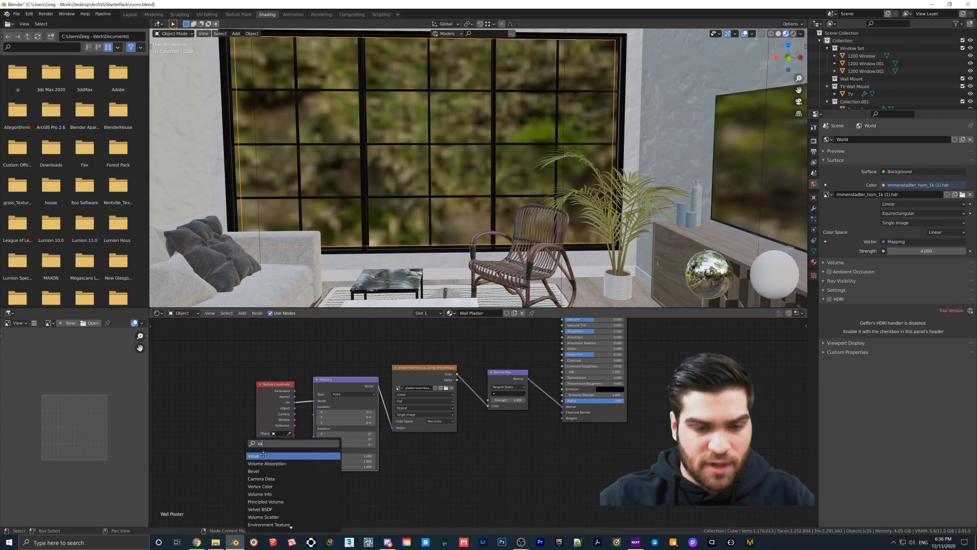
{"action": "key", "text": "Return"}
{"action": "left_click", "coordinate": [276, 464]}
{"action": "left_click_drag", "start_coordinate": [295, 468], "coordinate": [314, 450]}
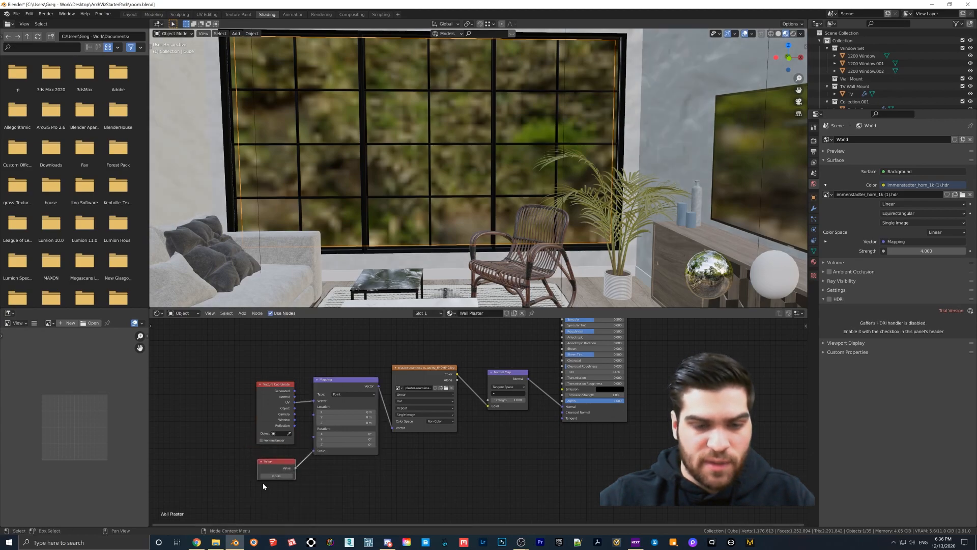
{"action": "scroll", "coordinate": [565, 182], "scroll_direction": "down", "scroll_amount": 3}
{"action": "scroll", "coordinate": [560, 186], "scroll_direction": "up", "scroll_amount": 3}
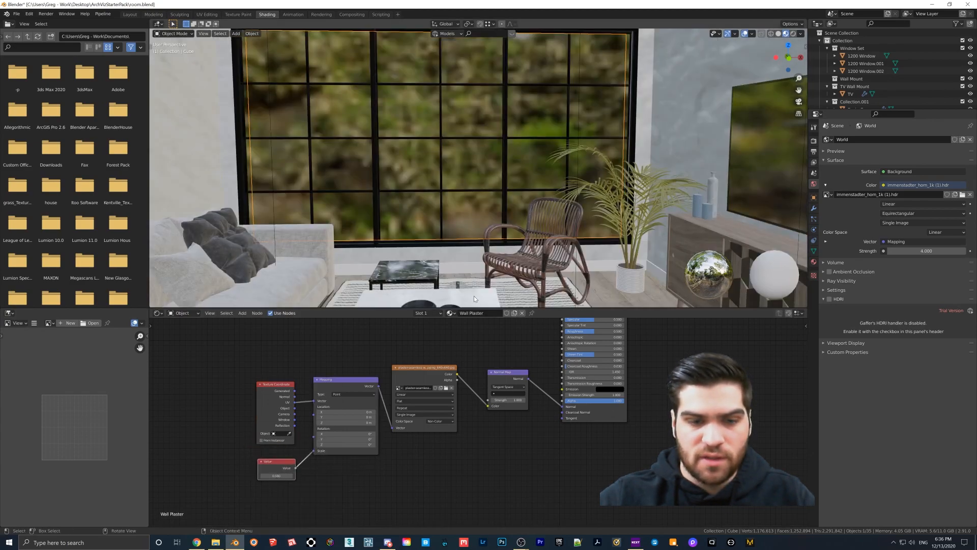
Step: Try 0.5 and 10 in the Value node for the plaster texture scale and inspect the wall up close
{"action": "left_click", "coordinate": [277, 476]}
{"action": "type", "text": "0.5"}
{"action": "key", "text": "Return"}
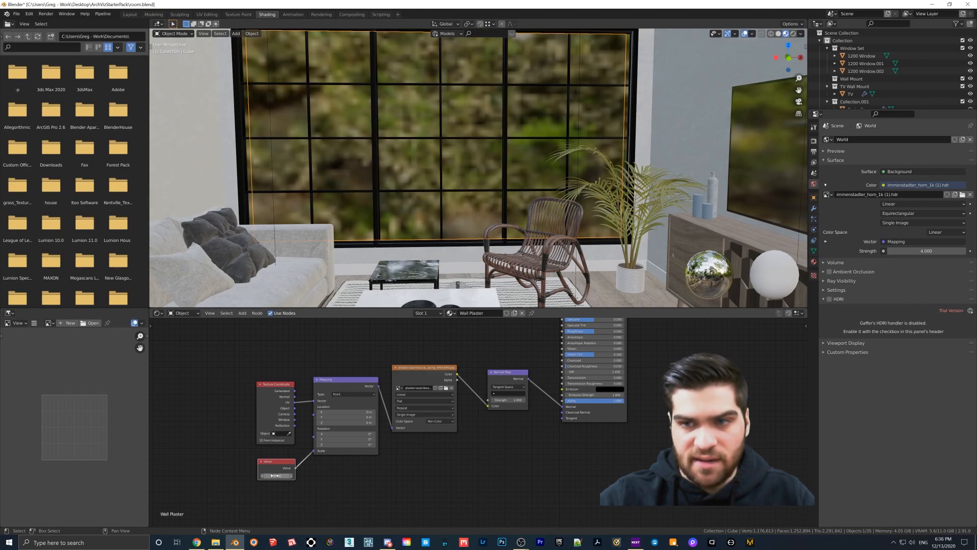
{"action": "left_click", "coordinate": [275, 475]}
{"action": "type", "text": "10.0"}
{"action": "key", "text": "Return"}
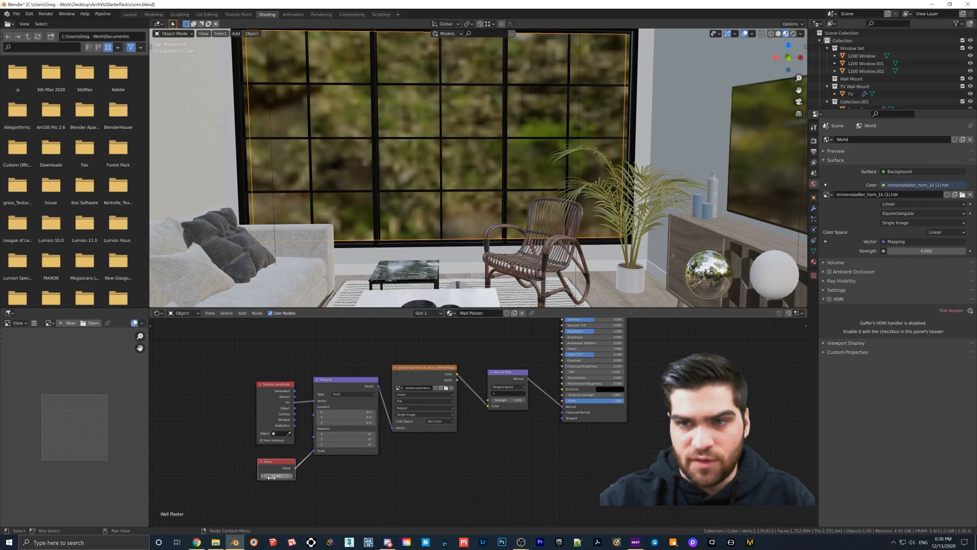
{"action": "middle_click_drag", "start_coordinate": [269, 262], "coordinate": [299, 260]}
{"action": "middle_click_drag", "start_coordinate": [259, 204], "coordinate": [351, 224], "text": "shift"}
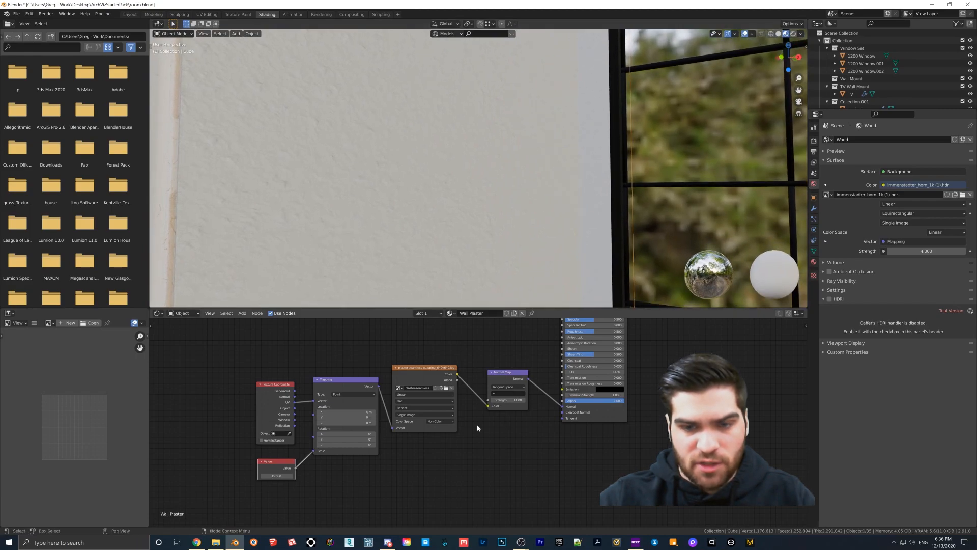
Step: Try a plaster texture scale of 25, settle on 40 in the Value node, and inspect the TV wall
{"action": "left_click", "coordinate": [276, 476]}
{"action": "type", "text": "25.0"}
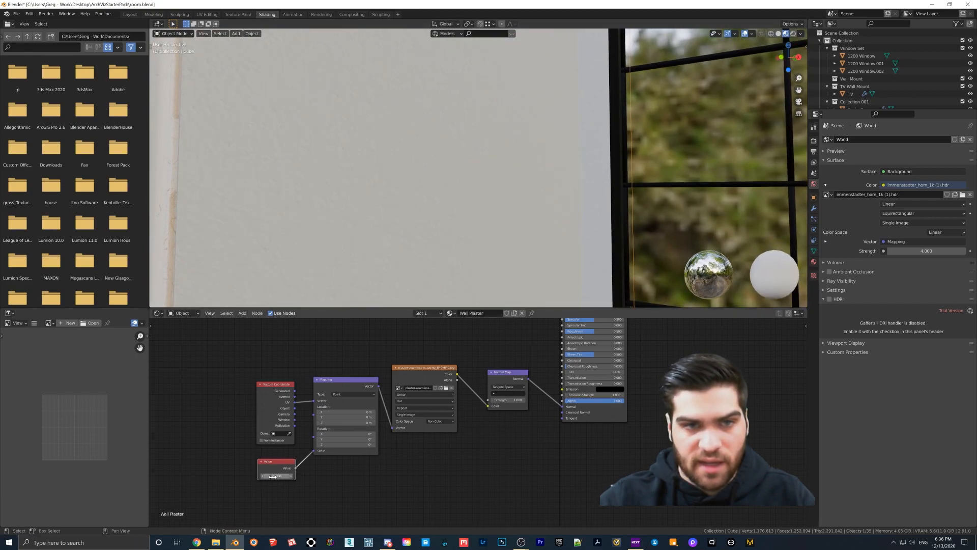
{"action": "type", "text": "40"}
{"action": "key", "text": "Return"}
{"action": "middle_click_drag", "start_coordinate": [465, 209], "coordinate": [648, 147]}
{"action": "middle_click_drag", "start_coordinate": [672, 184], "coordinate": [570, 213]}
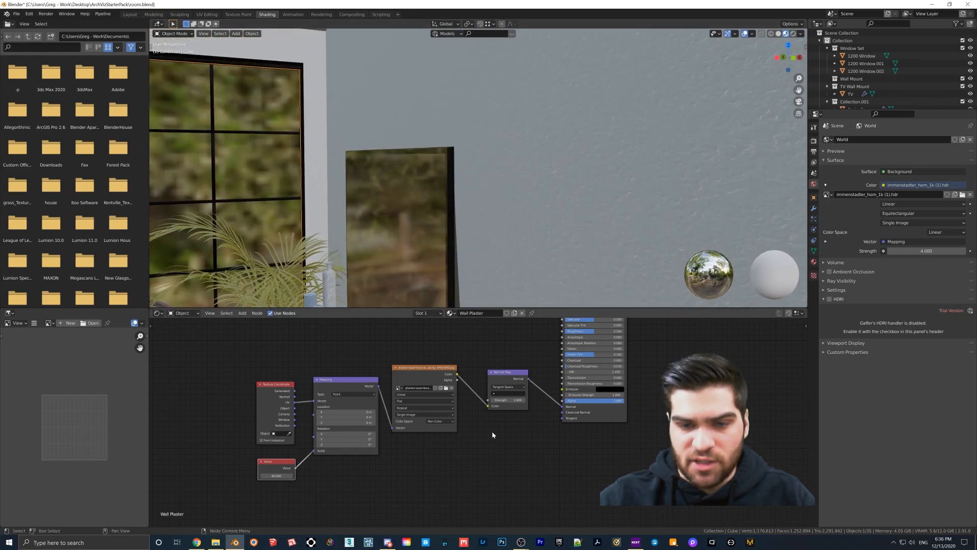
Step: Try a strength of 10 on the Normal Map node, and return it to 1
{"action": "left_click", "coordinate": [501, 400]}
{"action": "type", "text": "10"}
{"action": "key", "text": "Return"}
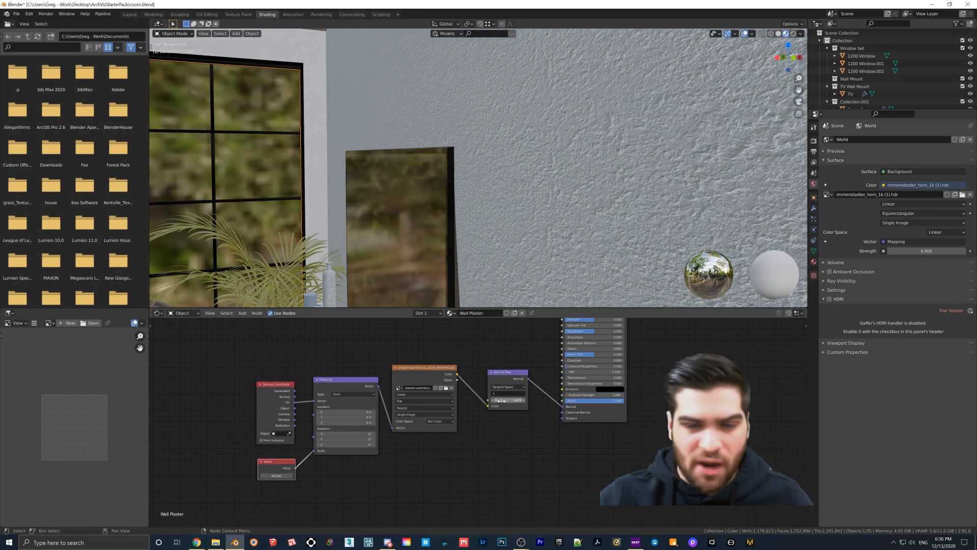
{"action": "left_click", "coordinate": [504, 401]}
{"action": "type", "text": "1"}
{"action": "key", "text": "Return"}
Step: Set the Normal Map node's strength to 0.75 and review the plaster walls across the whole room
{"action": "left_click", "coordinate": [504, 400]}
{"action": "type", "text": ".75"}
{"action": "key", "text": "Return"}
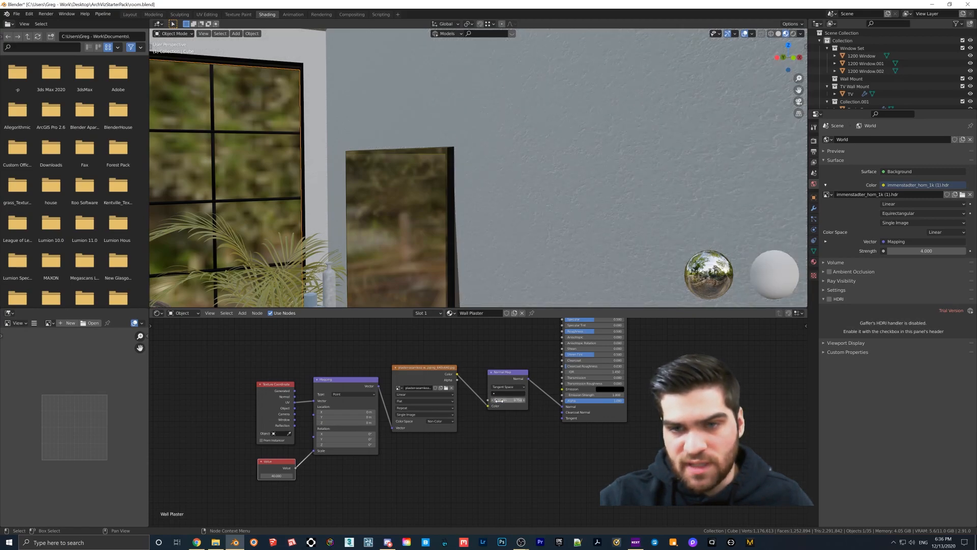
{"action": "middle_click_drag", "start_coordinate": [359, 254], "coordinate": [563, 149]}
{"action": "middle_click_drag", "start_coordinate": [508, 180], "coordinate": [531, 204], "text": "shift"}
{"action": "scroll", "coordinate": [546, 198], "scroll_direction": "down", "scroll_amount": 2}
{"action": "scroll", "coordinate": [555, 202], "scroll_direction": "up", "scroll_amount": 1}
{"action": "scroll", "coordinate": [532, 205], "scroll_direction": "down", "scroll_amount": 1}
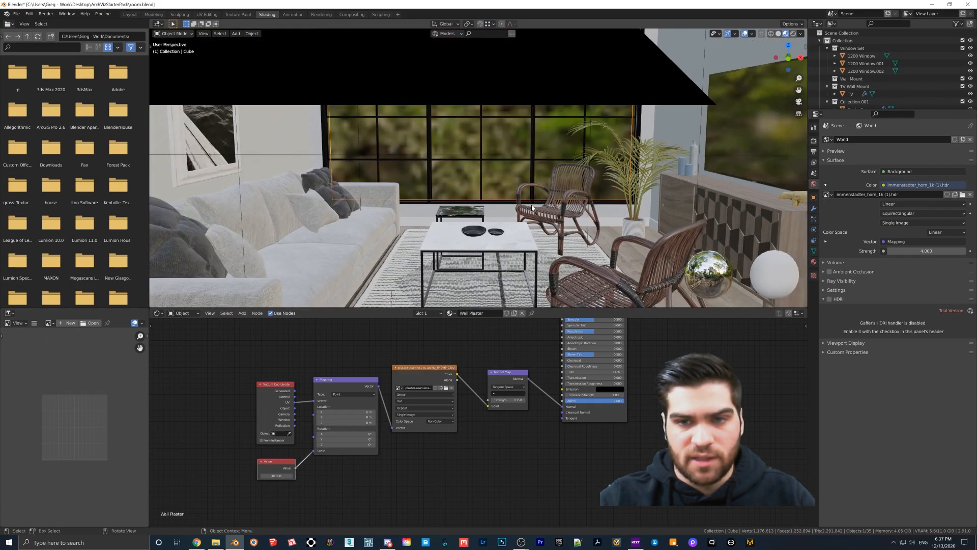
{"action": "scroll", "coordinate": [532, 205], "scroll_direction": "up", "scroll_amount": 1}
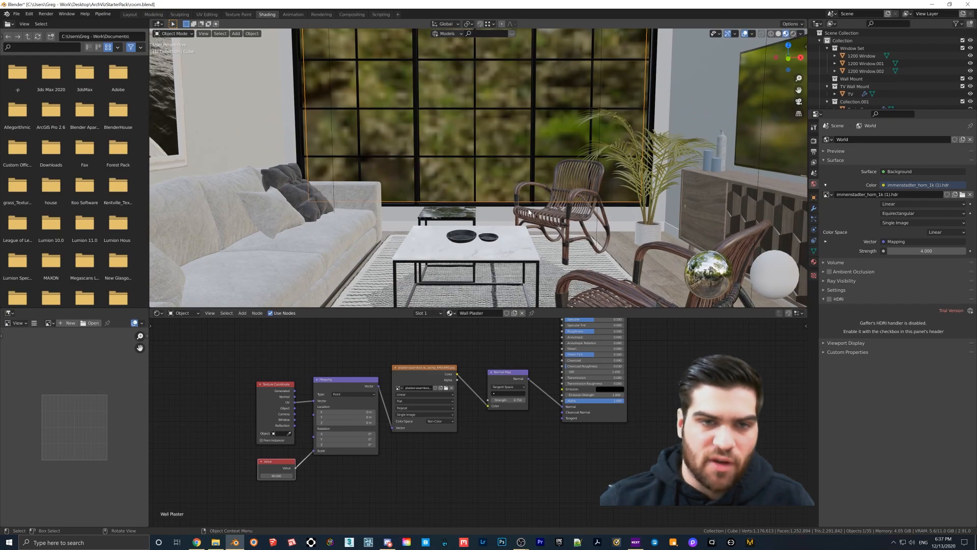